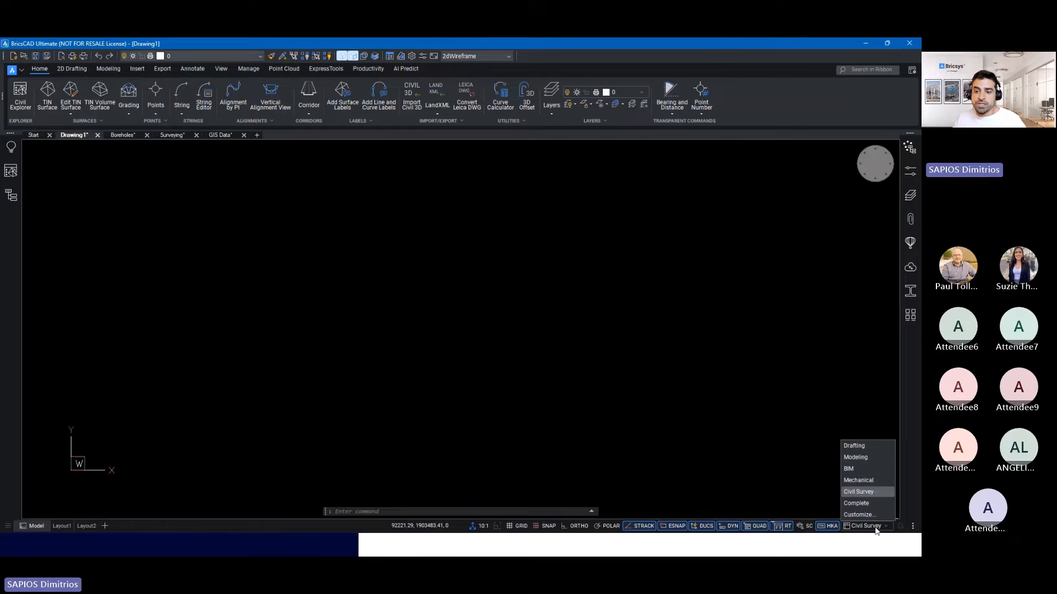
- Switch the workspace to Drafting and back to Civil Survey
{"action": "left_click", "coordinate": [858, 449]}
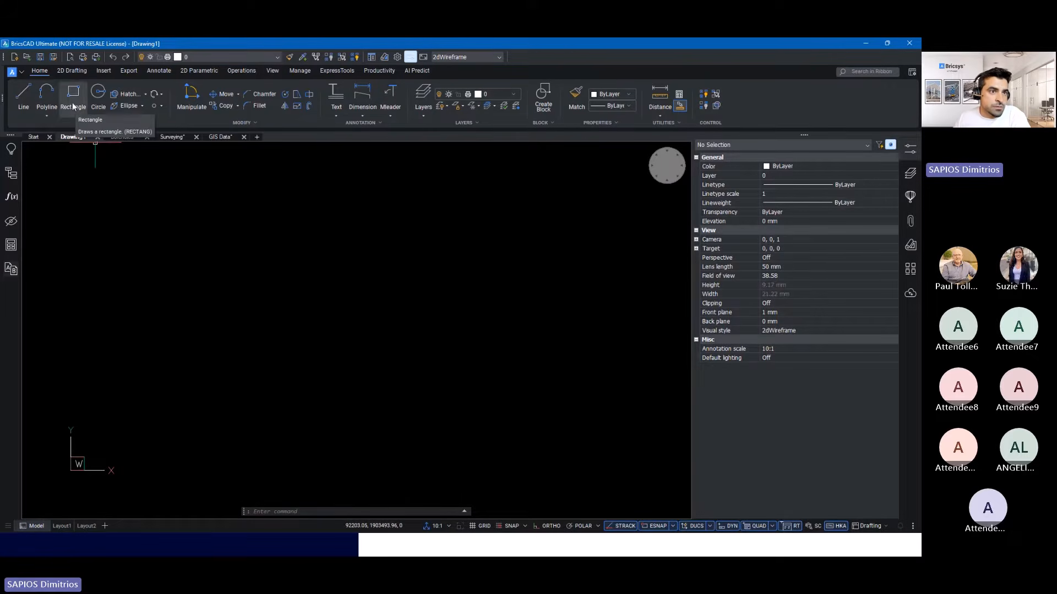
{"action": "left_click", "coordinate": [875, 526]}
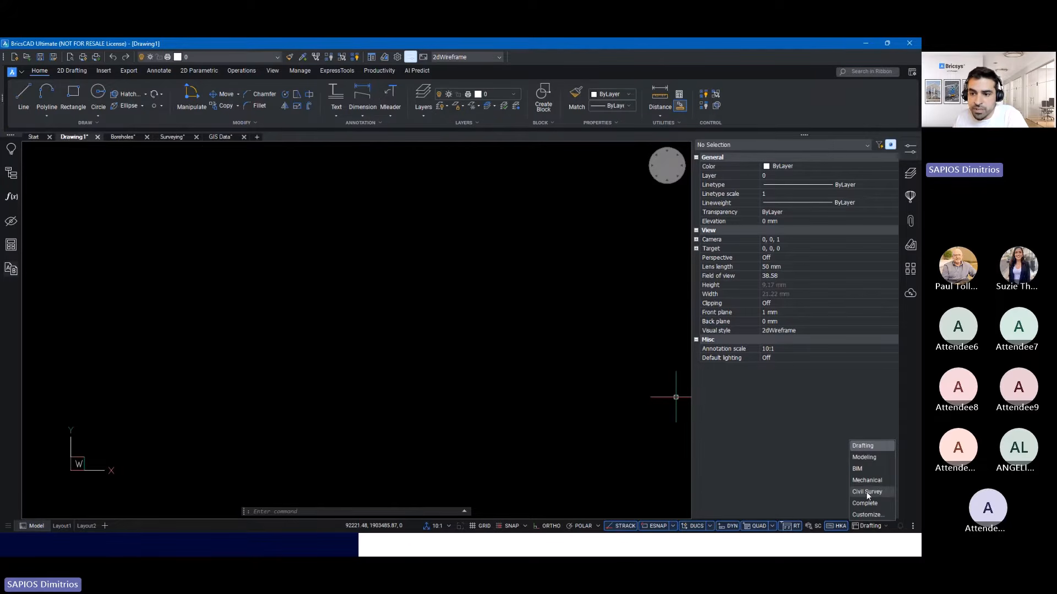
{"action": "left_click", "coordinate": [866, 492]}
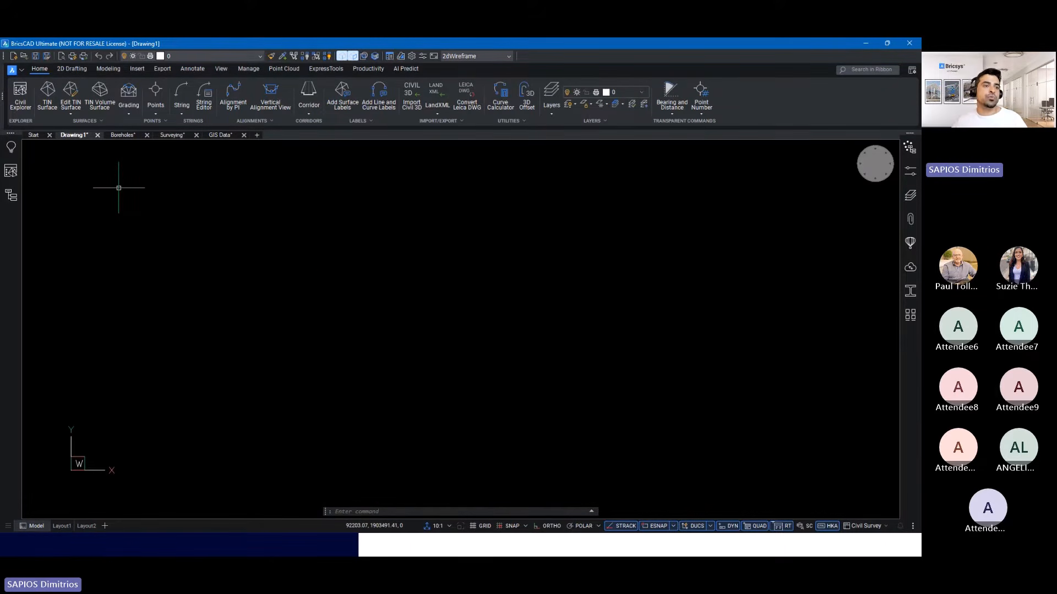
- Show the Tips panel and look through its Civil workspace overview of essential topics
{"action": "left_click", "coordinate": [14, 153]}
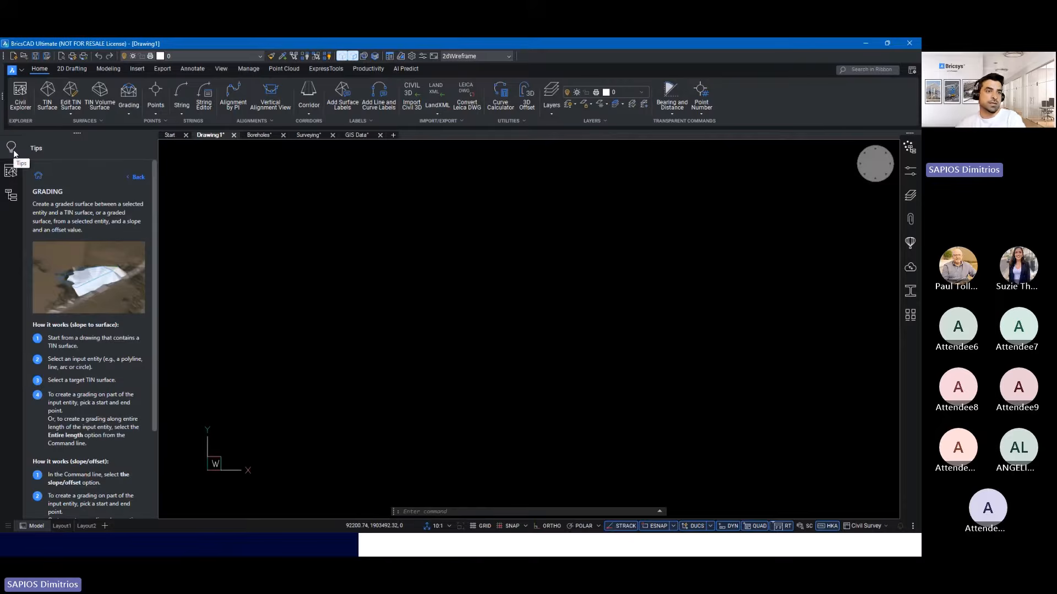
{"action": "left_click", "coordinate": [135, 177]}
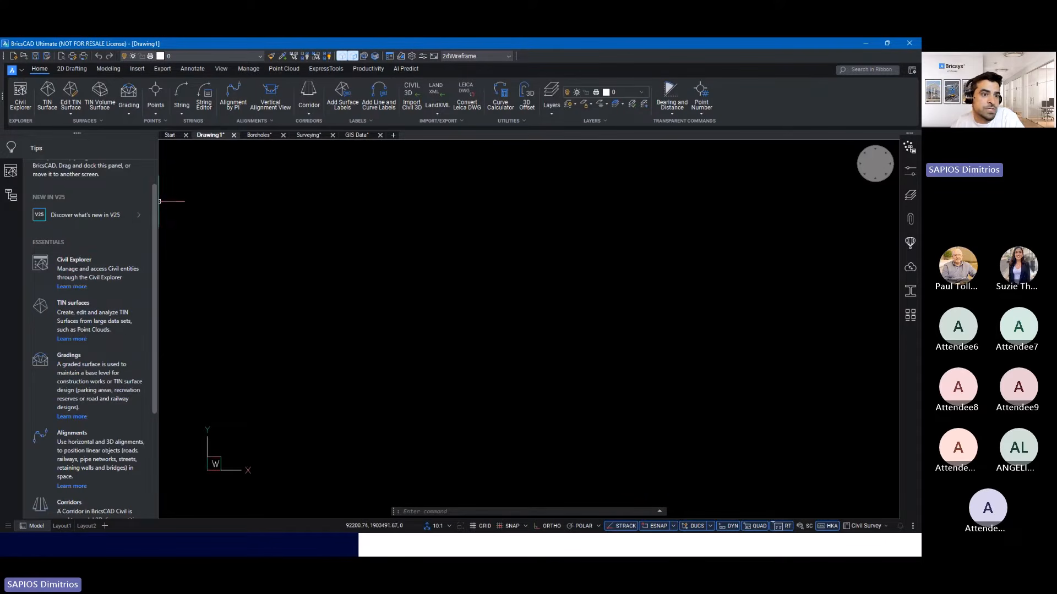
{"action": "scroll", "coordinate": [118, 204], "scroll_direction": "up", "scroll_amount": 1}
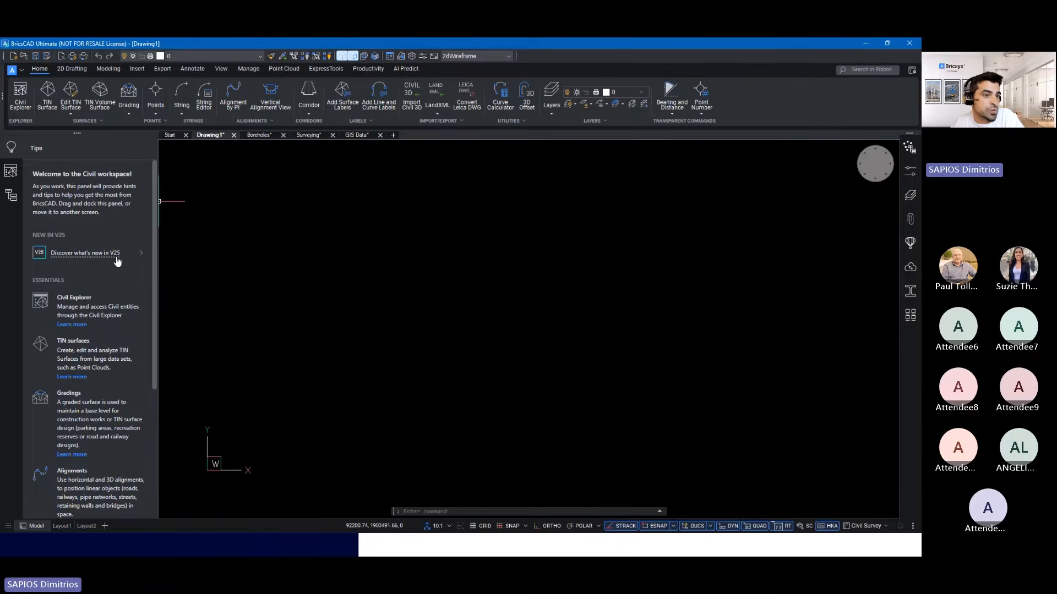
{"action": "left_click_drag", "start_coordinate": [154, 223], "coordinate": [150, 295]}
{"action": "scroll", "coordinate": [134, 282], "scroll_direction": "down", "scroll_amount": 1}
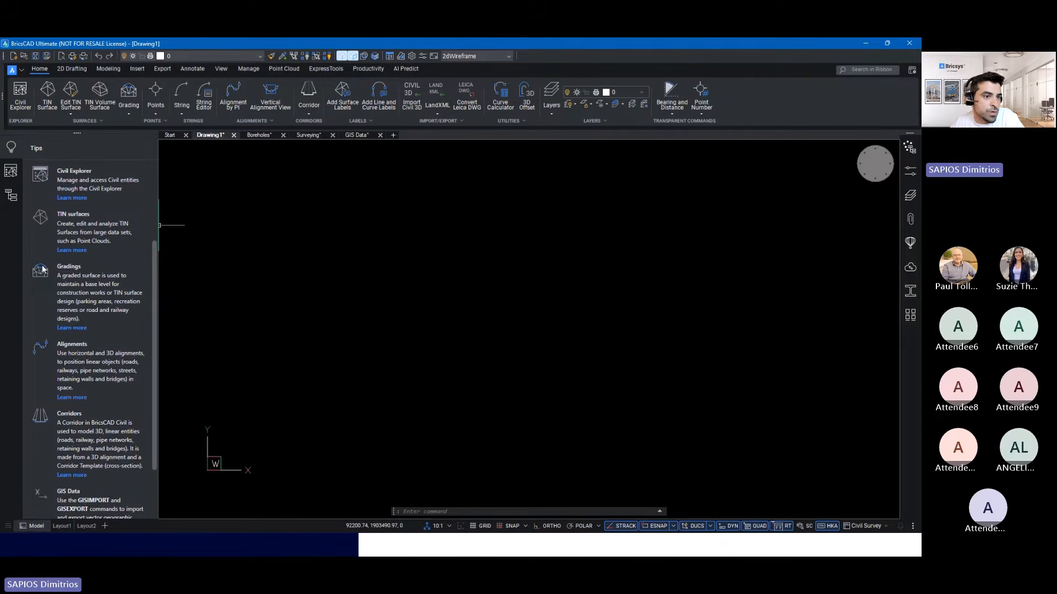
- Read the Gradings tip through to the help center link, and close the Tips panel
{"action": "left_click", "coordinate": [69, 328]}
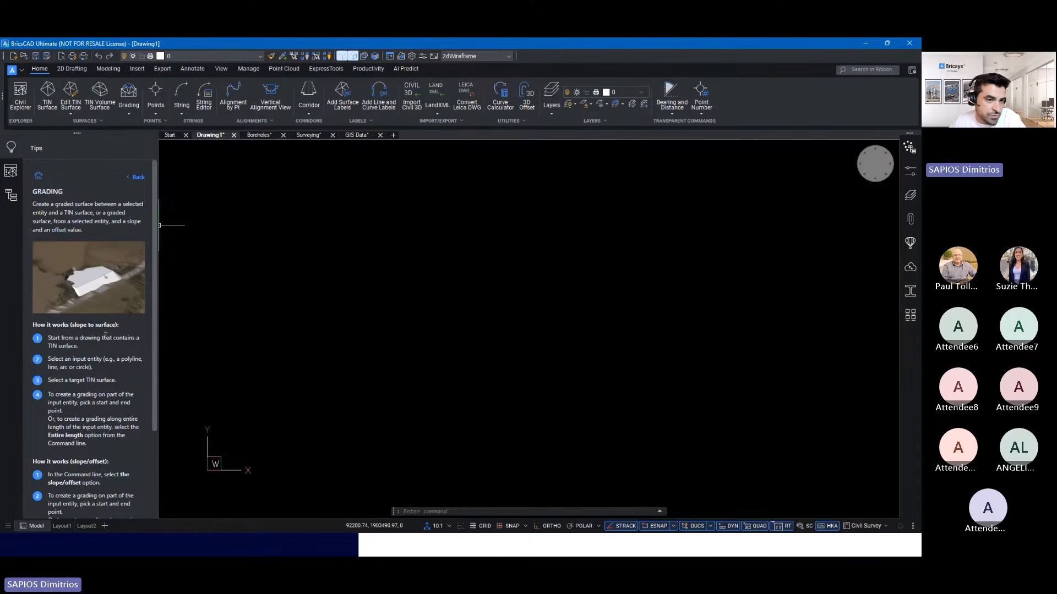
{"action": "scroll", "coordinate": [106, 335], "scroll_direction": "down", "scroll_amount": 3}
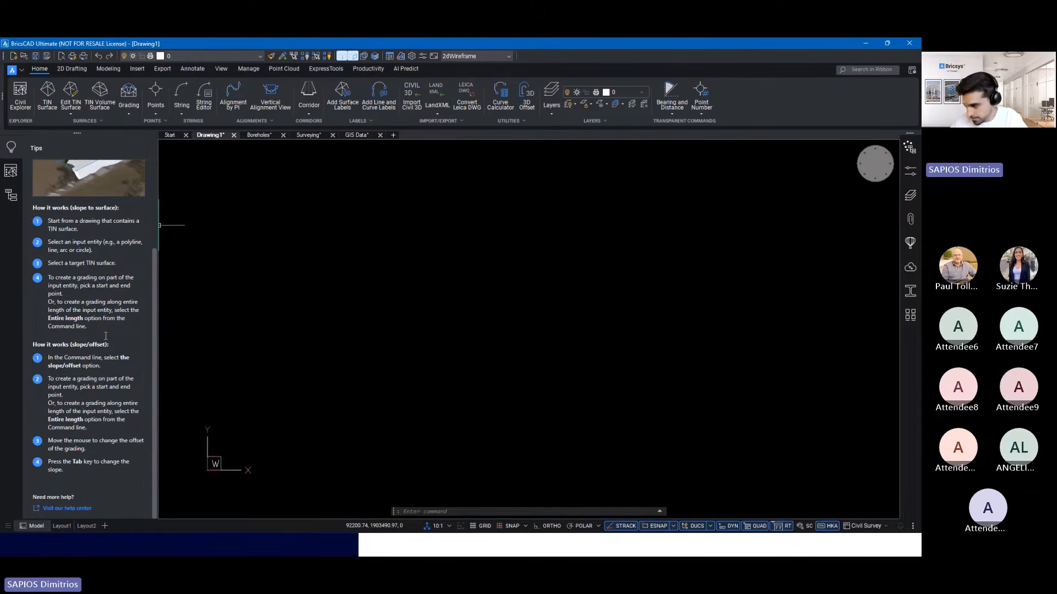
{"action": "left_click", "coordinate": [66, 508]}
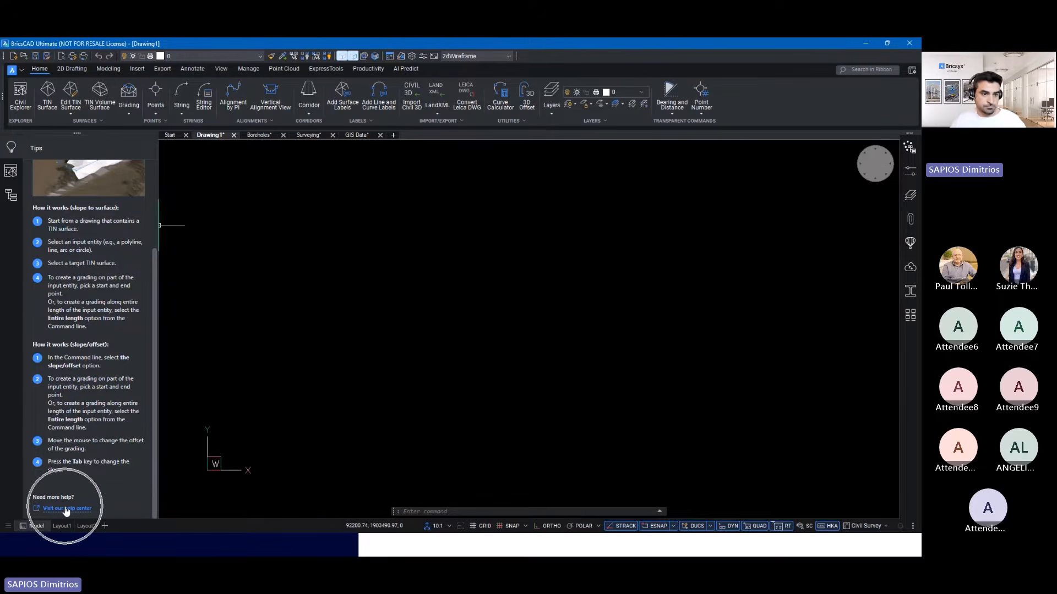
{"action": "left_click", "coordinate": [11, 147]}
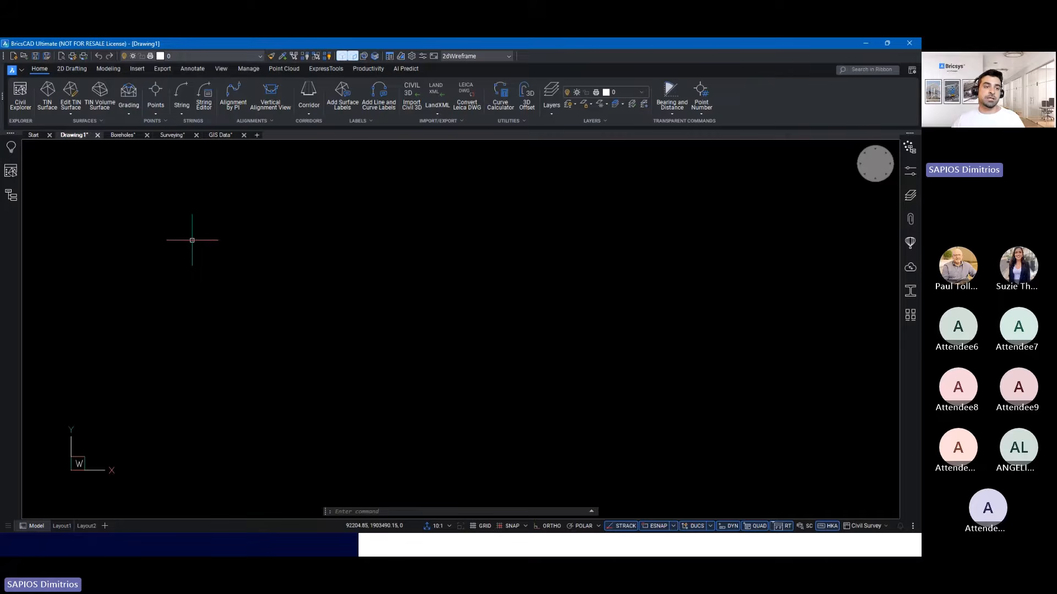
- Show the Civil Explorer and start importing civil points from a point file, browsing for the source file
{"action": "left_click", "coordinate": [11, 170]}
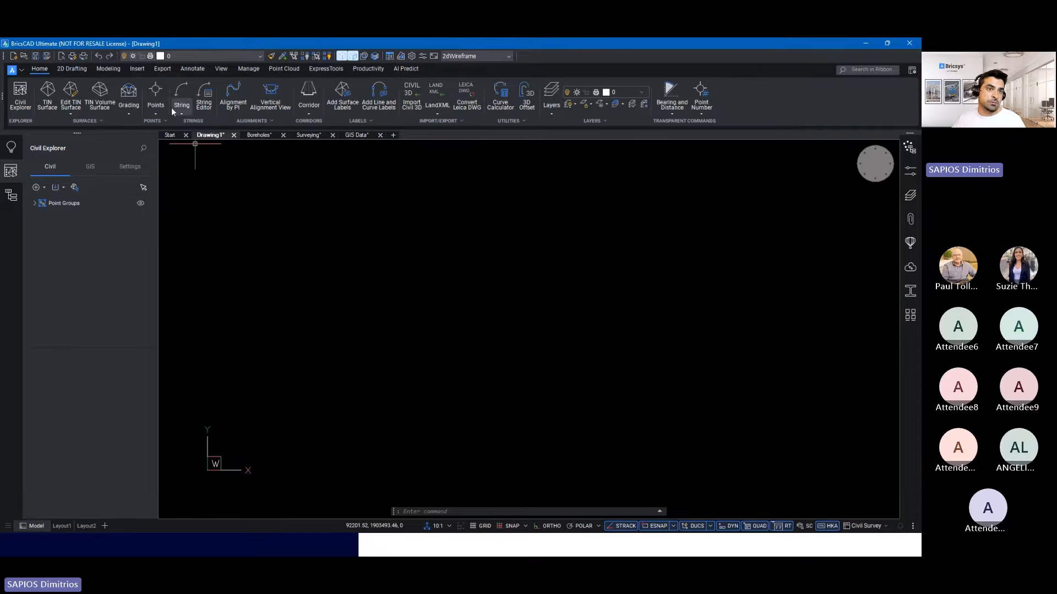
{"action": "left_click", "coordinate": [156, 91]}
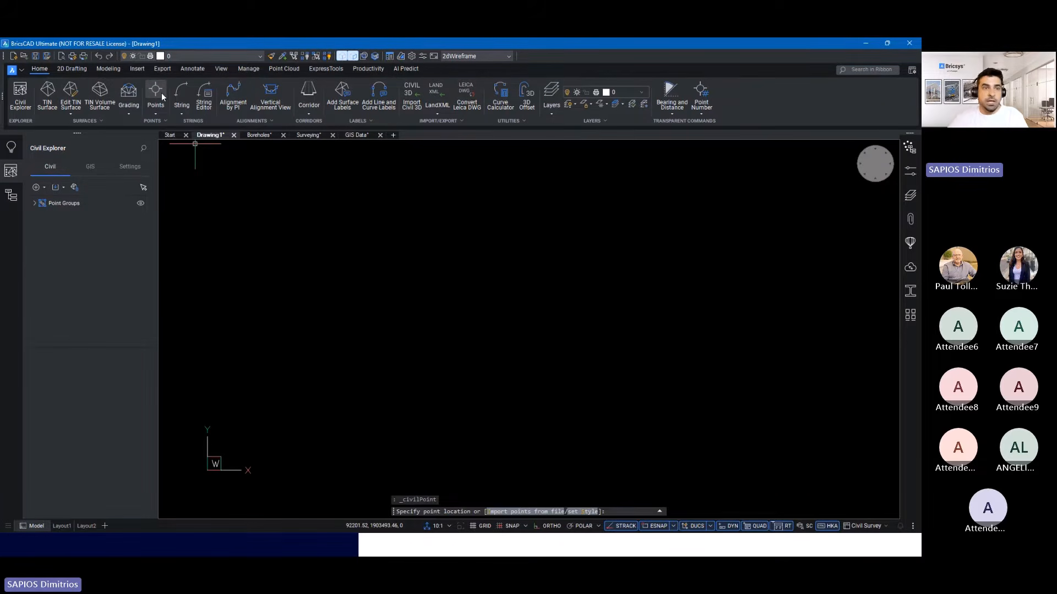
{"action": "left_click", "coordinate": [520, 512]}
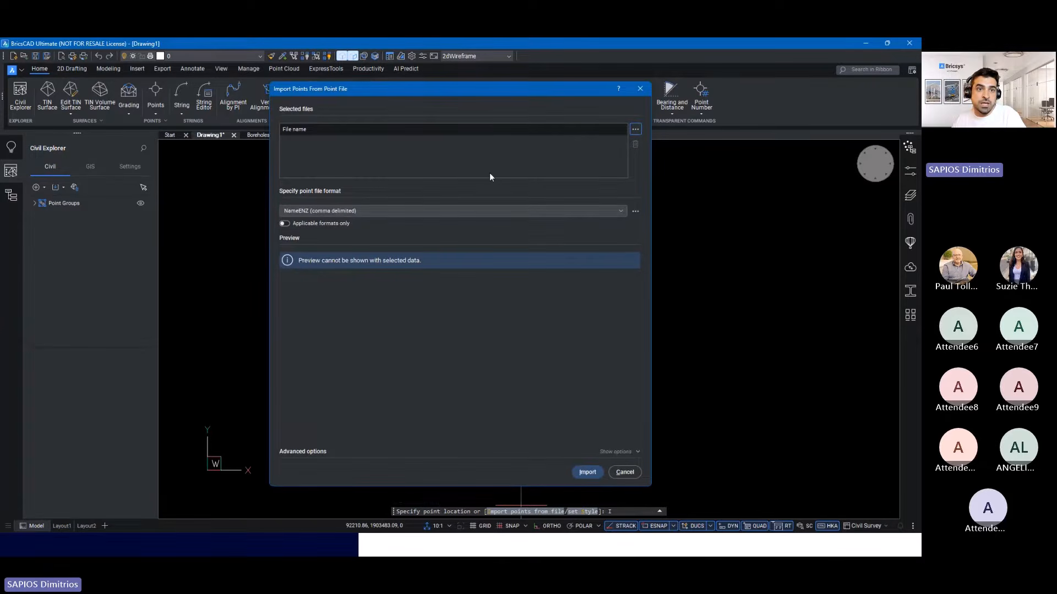
{"action": "left_click", "coordinate": [636, 130]}
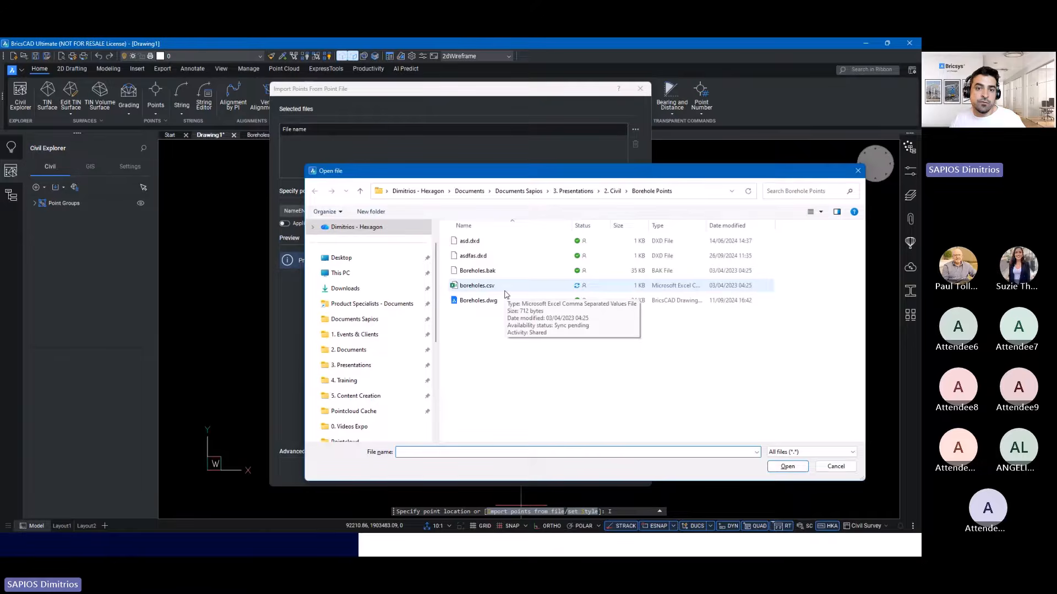
- Switch to Excel and examine the number, easting, northing, elevation and description columns of boreholes.csv
{"action": "key", "text": "alt+Tab"}
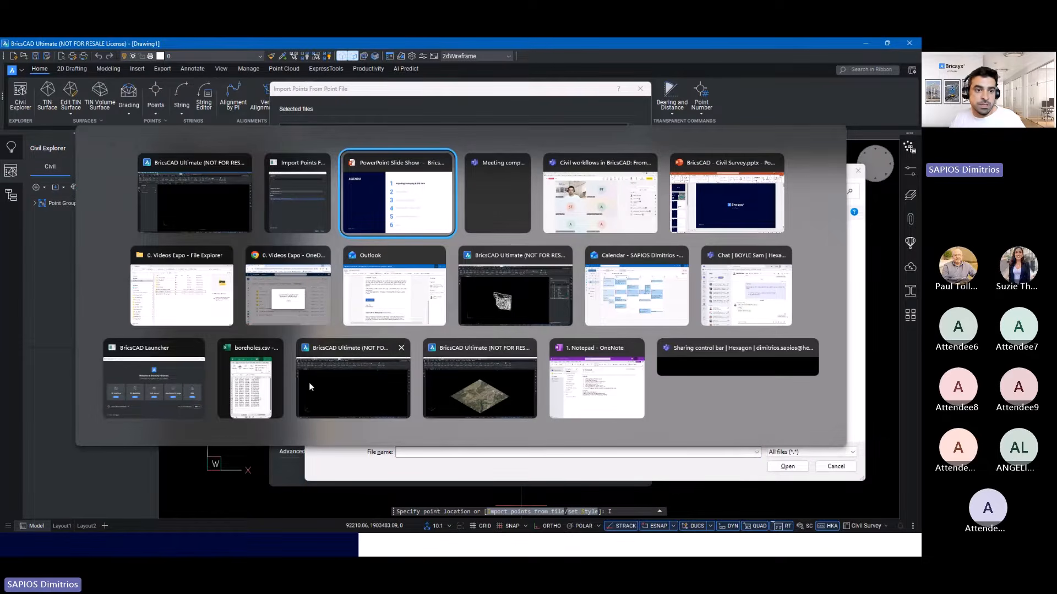
{"action": "left_click", "coordinate": [250, 380]}
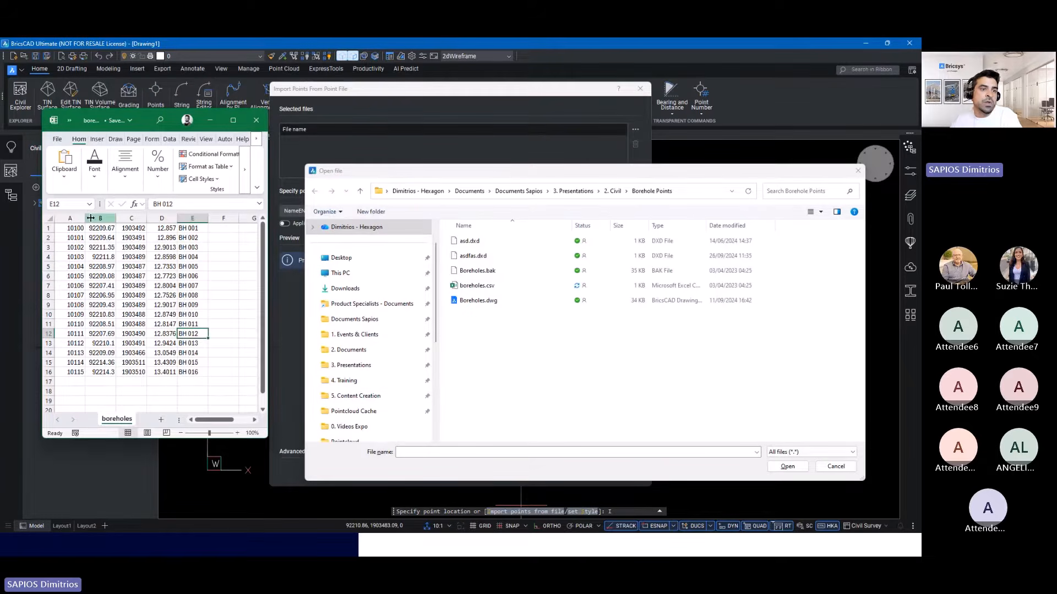
{"action": "left_click", "coordinate": [69, 218]}
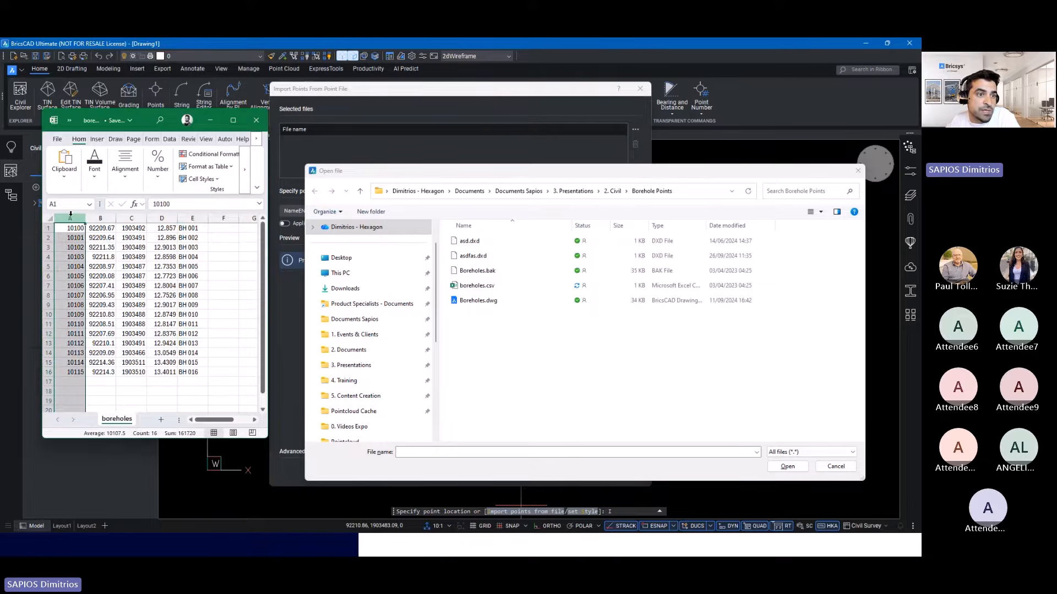
{"action": "left_click", "coordinate": [104, 218]}
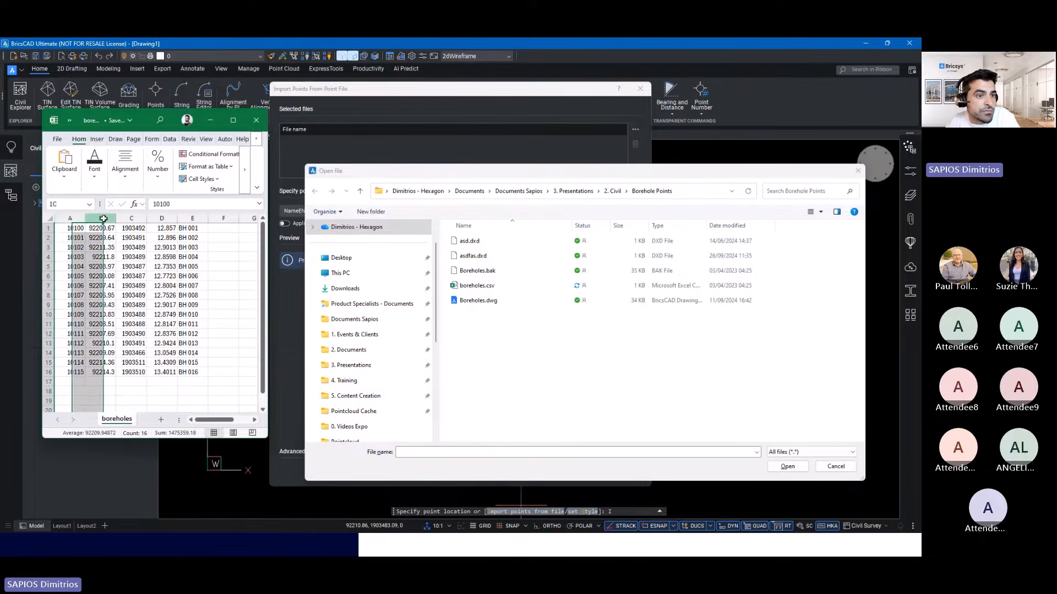
{"action": "left_click", "coordinate": [135, 220]}
{"action": "left_click", "coordinate": [162, 218]}
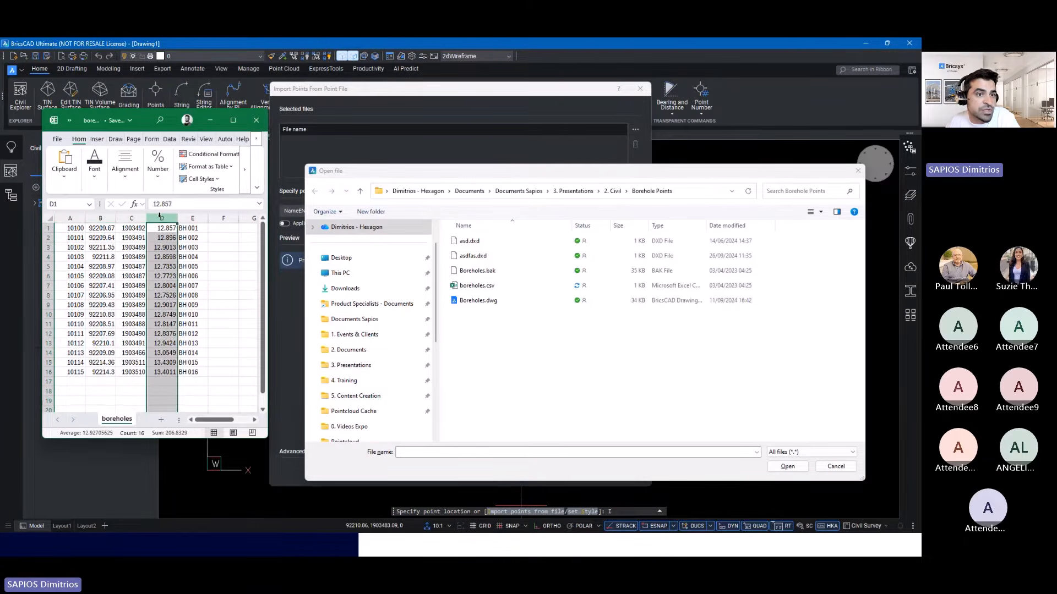
{"action": "left_click", "coordinate": [192, 218]}
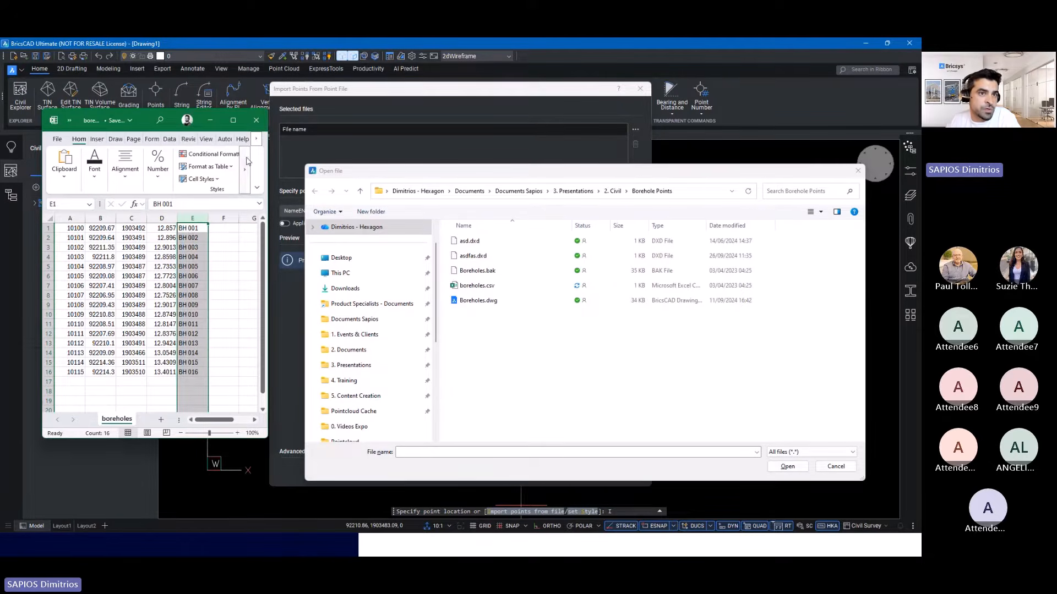
{"action": "left_click", "coordinate": [211, 120]}
- Import boreholes.csv as civil points in the NameENZD (comma delimited) format, listing applicable formats only
{"action": "double_click", "coordinate": [495, 286]}
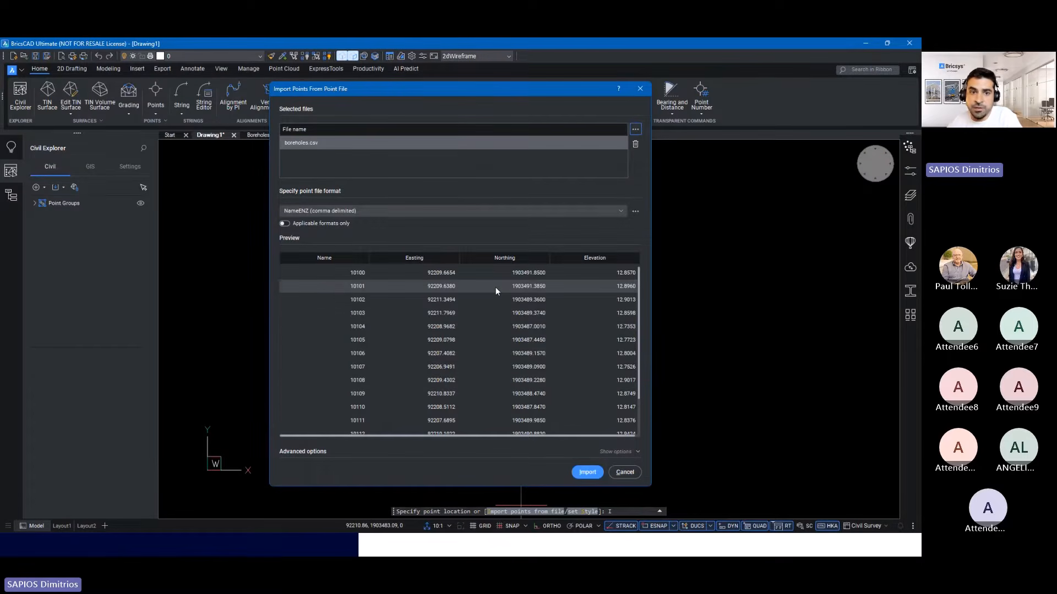
{"action": "left_click", "coordinate": [407, 214]}
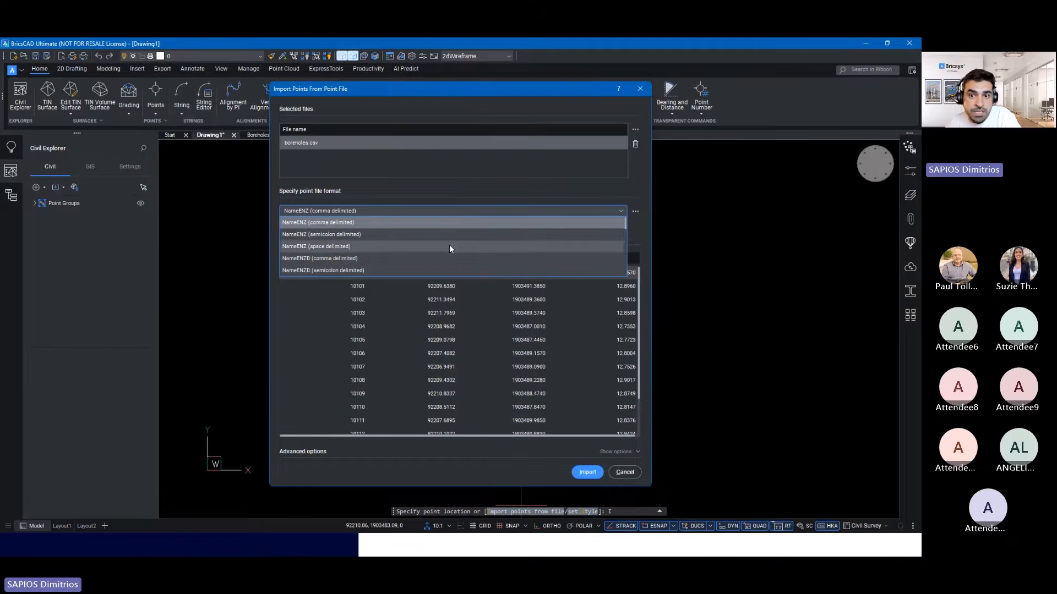
{"action": "left_click", "coordinate": [466, 194]}
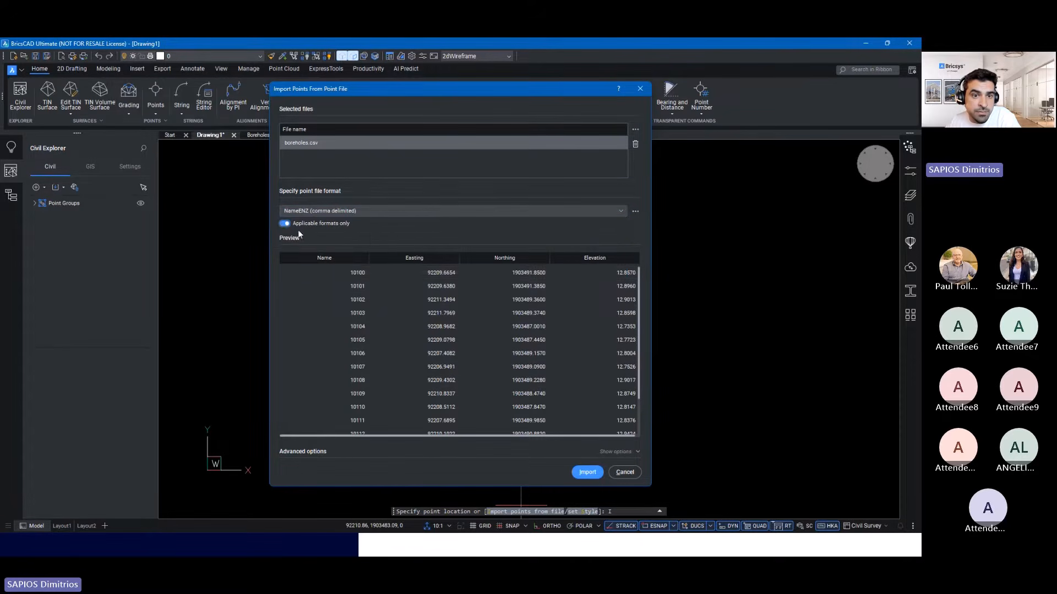
{"action": "left_click", "coordinate": [397, 214]}
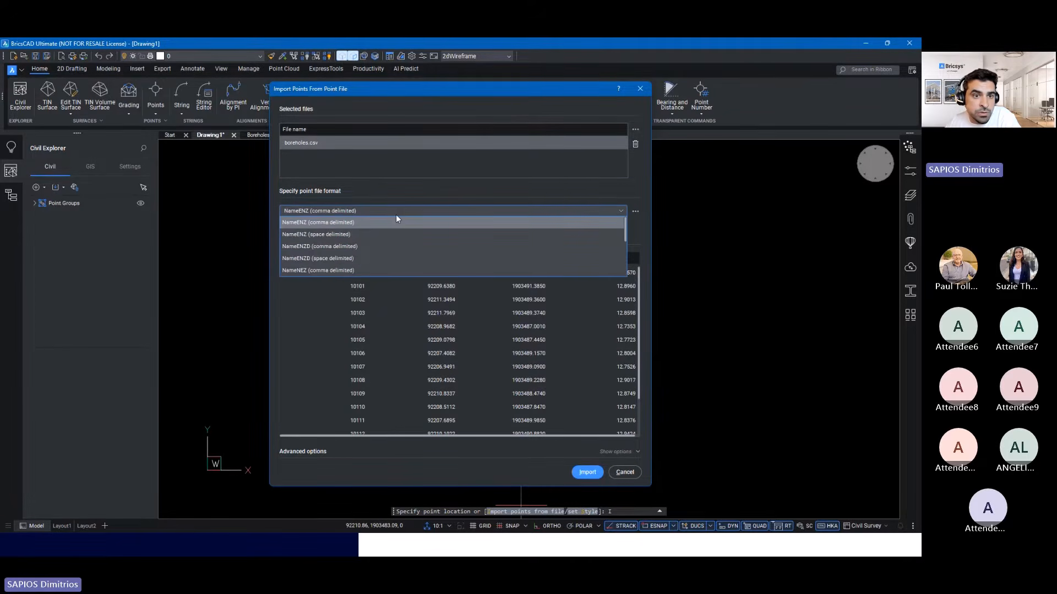
{"action": "left_click", "coordinate": [308, 246]}
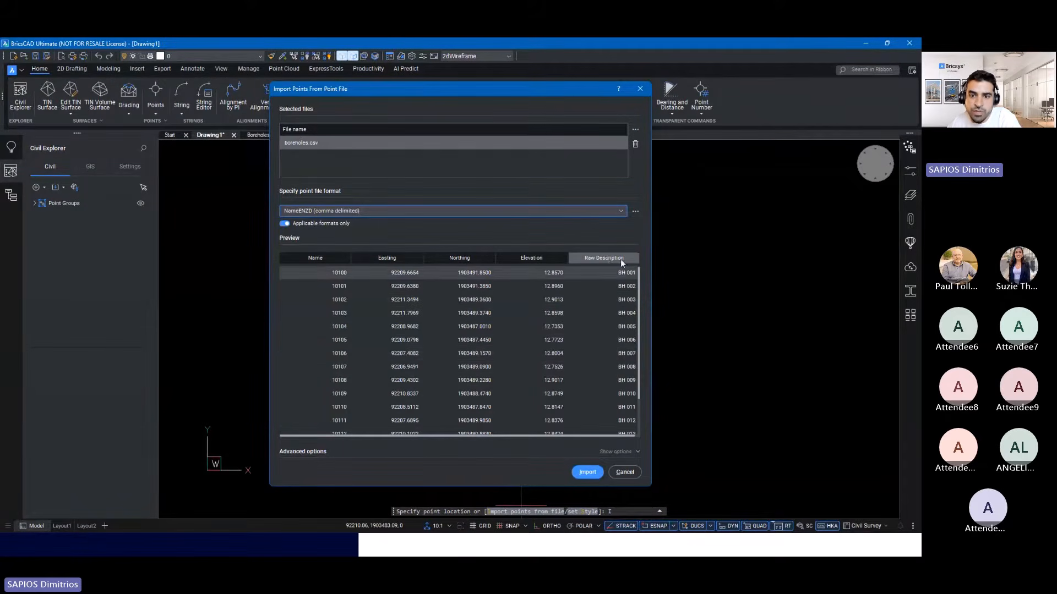
{"action": "left_click", "coordinate": [593, 473]}
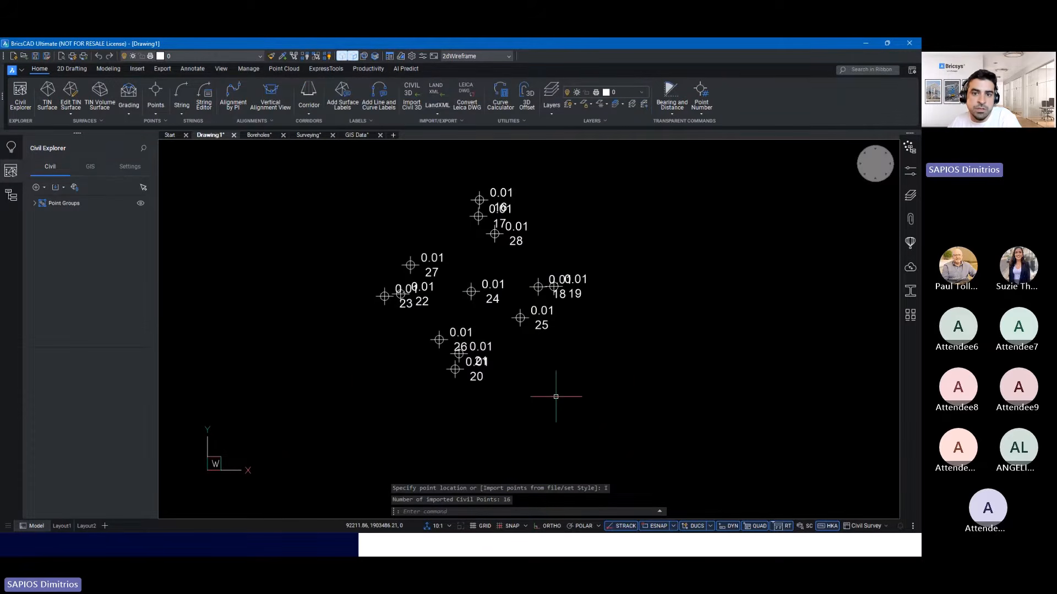
- Set the annotation scale to 100:1 and check the size of the imported points' labels
{"action": "scroll", "coordinate": [551, 393], "scroll_direction": "down", "scroll_amount": 2}
{"action": "scroll", "coordinate": [523, 399], "scroll_direction": "up", "scroll_amount": 5}
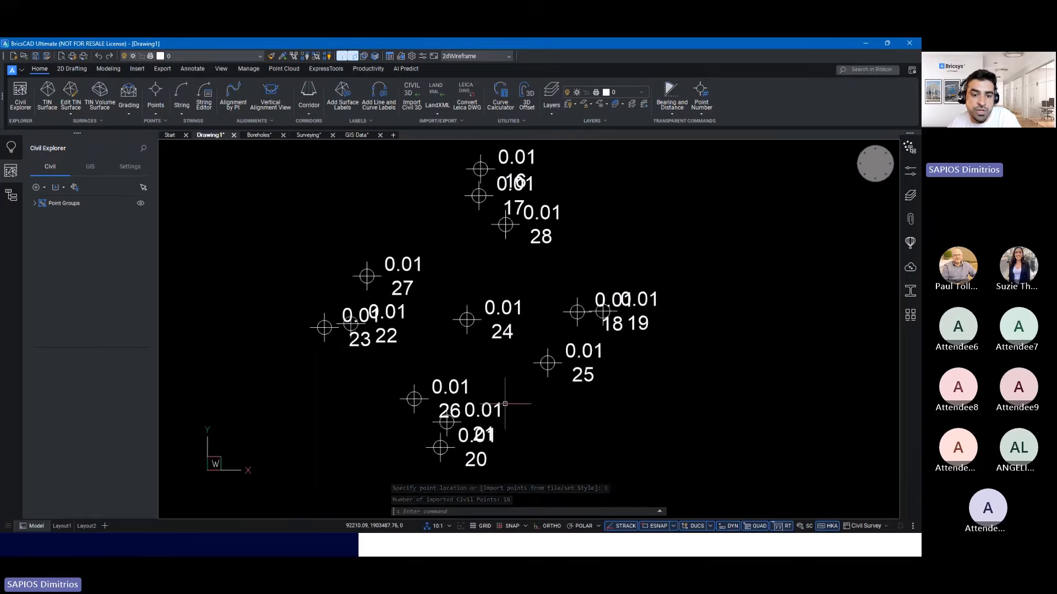
{"action": "left_click", "coordinate": [449, 527]}
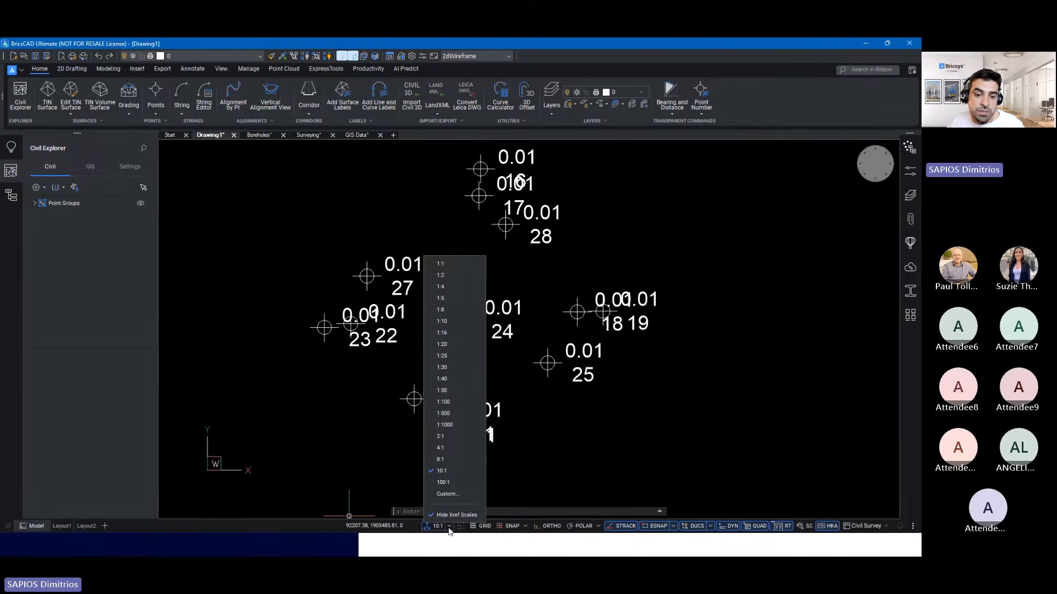
{"action": "left_click", "coordinate": [443, 482]}
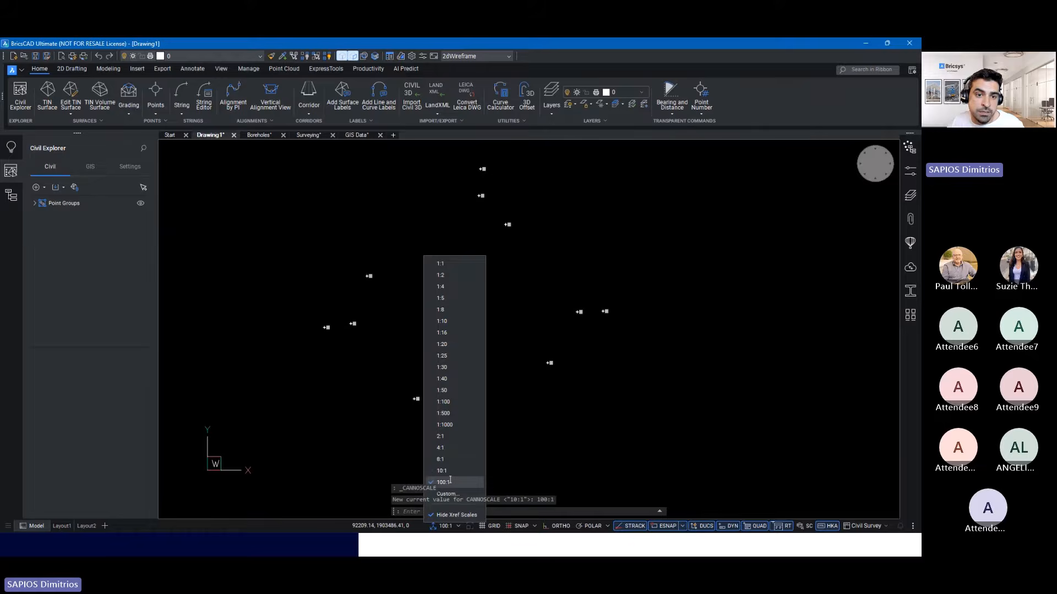
{"action": "scroll", "coordinate": [437, 410], "scroll_direction": "up", "scroll_amount": 6}
{"action": "scroll", "coordinate": [515, 357], "scroll_direction": "down", "scroll_amount": 7}
{"action": "middle_click_drag", "start_coordinate": [534, 403], "coordinate": [519, 396]}
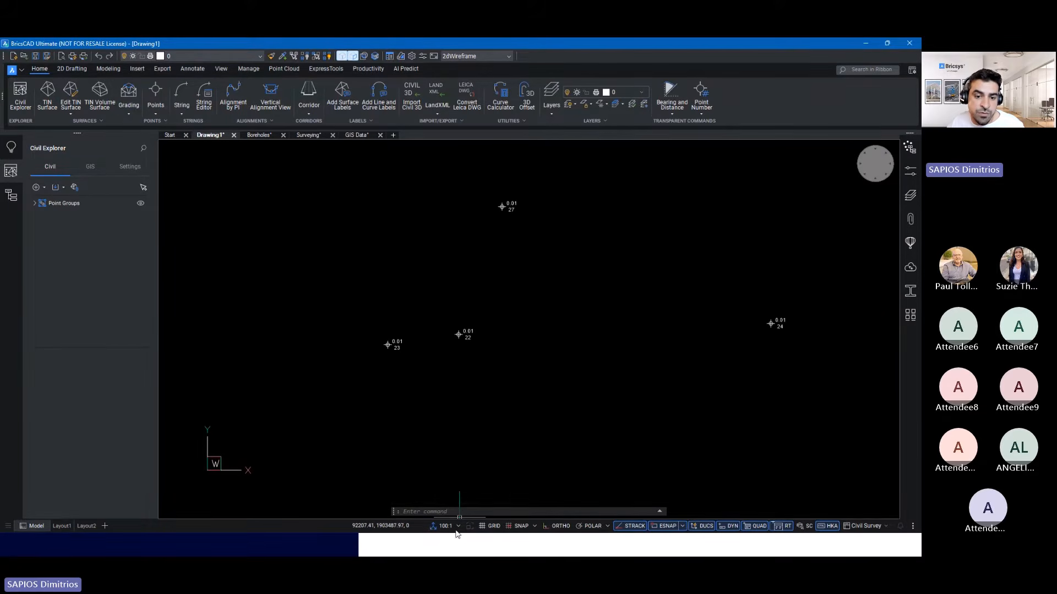
- Set the annotation scale back to 10:1 and view all the imported points
{"action": "left_click", "coordinate": [449, 526]}
{"action": "left_click", "coordinate": [454, 471]}
{"action": "scroll", "coordinate": [433, 322], "scroll_direction": "down", "scroll_amount": 5}
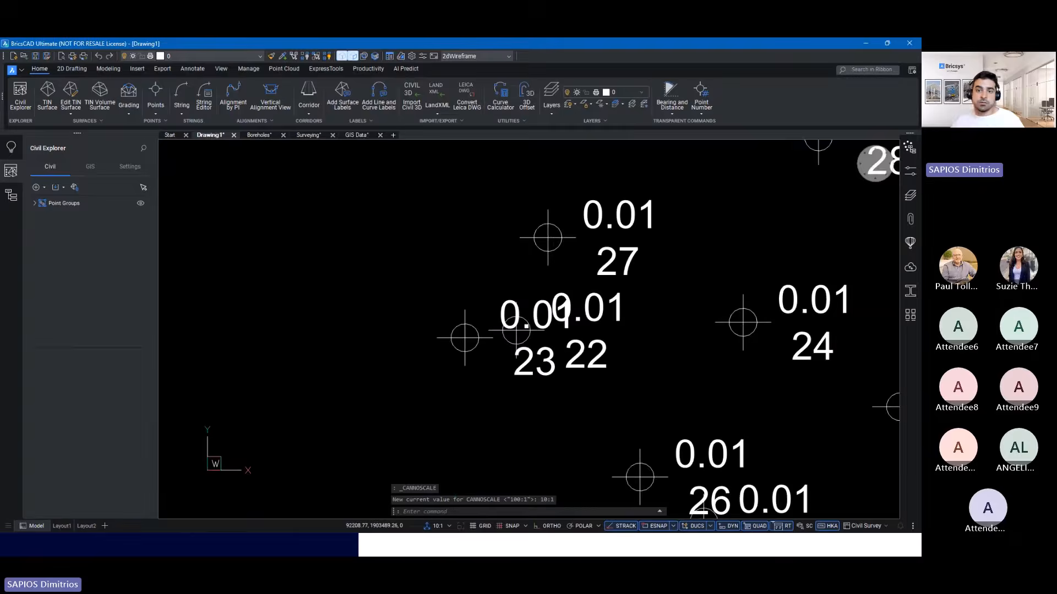
{"action": "middle_click_drag", "start_coordinate": [432, 323], "coordinate": [439, 331]}
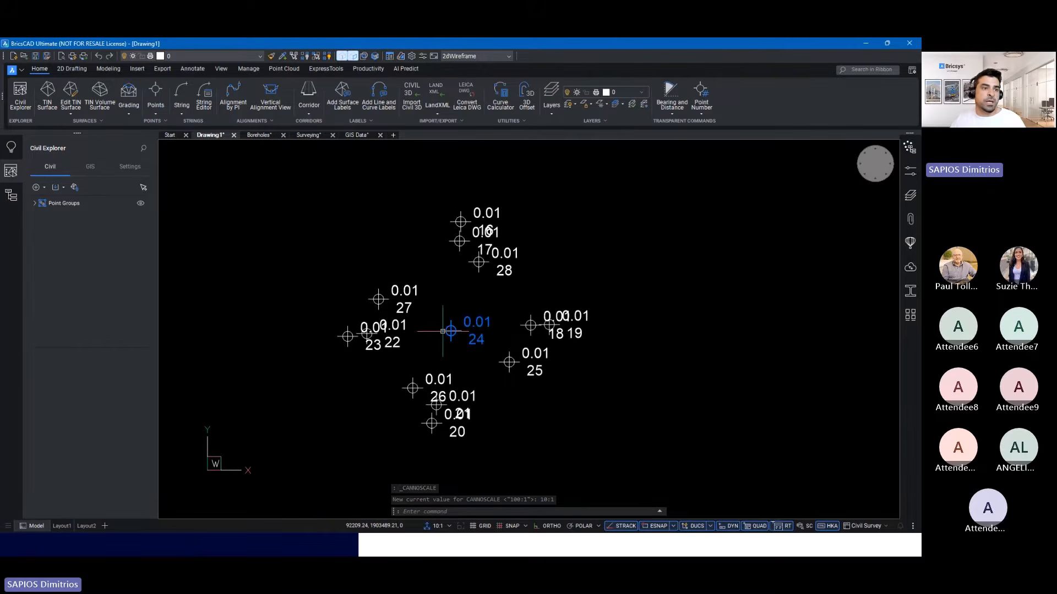
{"action": "scroll", "coordinate": [441, 331], "scroll_direction": "up", "scroll_amount": 2}
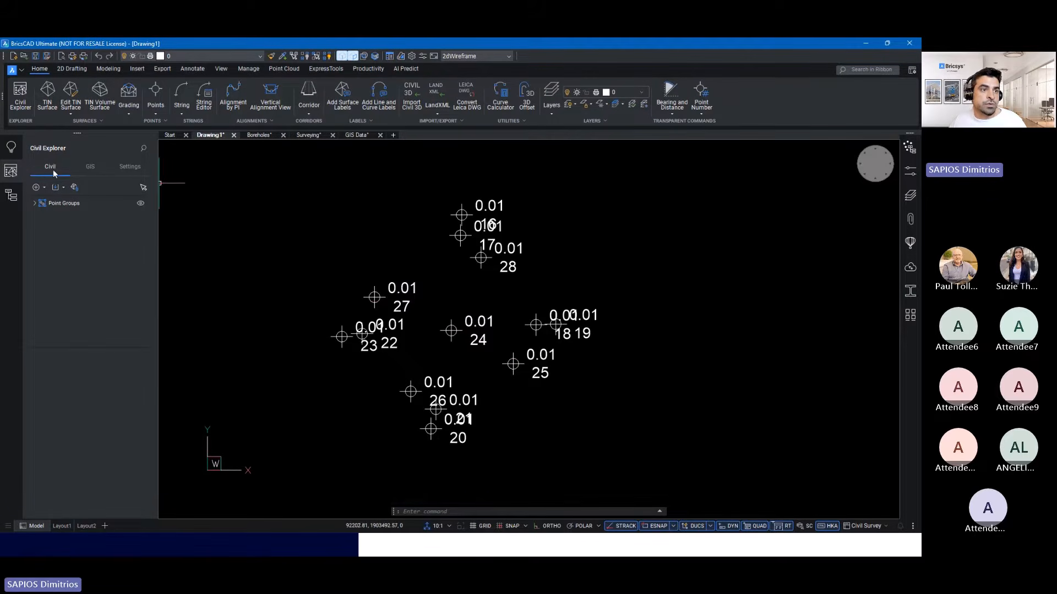
- Expand Point Groups and open the _All points group in the Civil Point Editor
{"action": "left_click", "coordinate": [34, 204]}
{"action": "left_click", "coordinate": [65, 212]}
{"action": "double_click", "coordinate": [65, 213]}
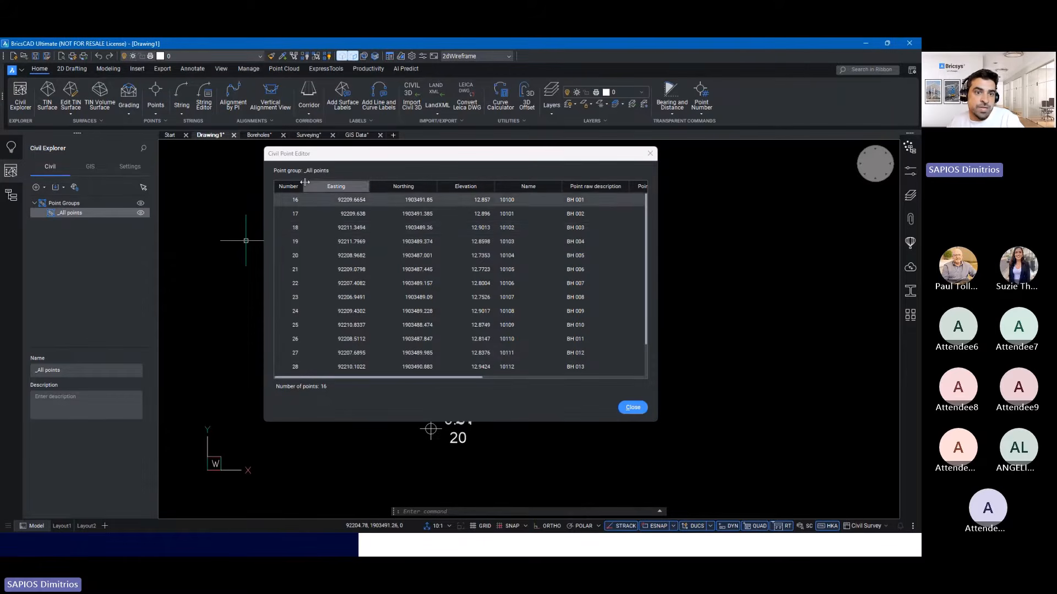
- Open the number of point 19 for editing in the point table and close the Civil Point Editor
{"action": "left_click", "coordinate": [298, 242]}
{"action": "left_click", "coordinate": [296, 243]}
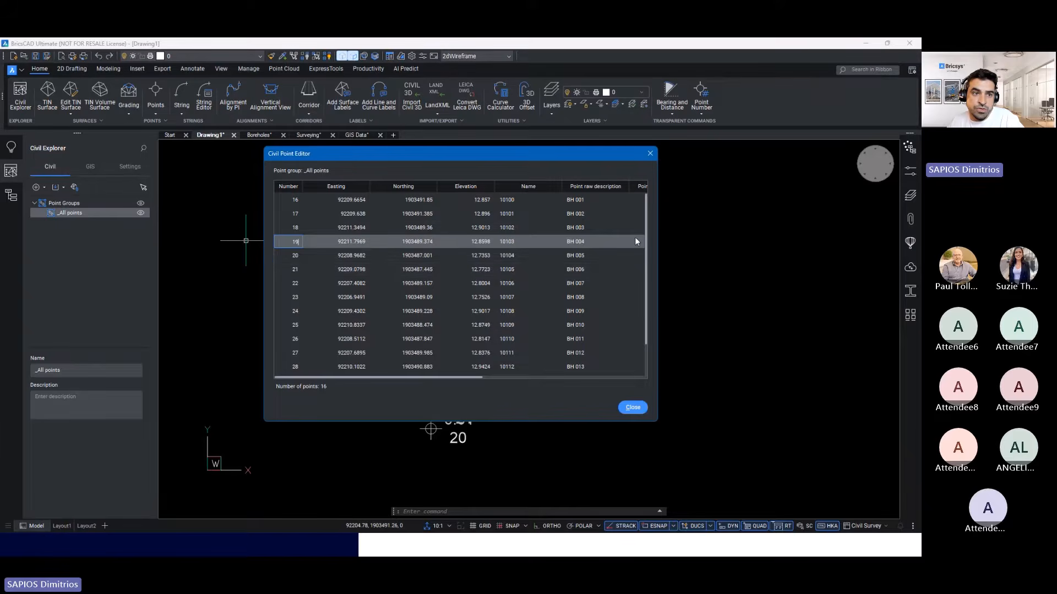
{"action": "left_click", "coordinate": [650, 155]}
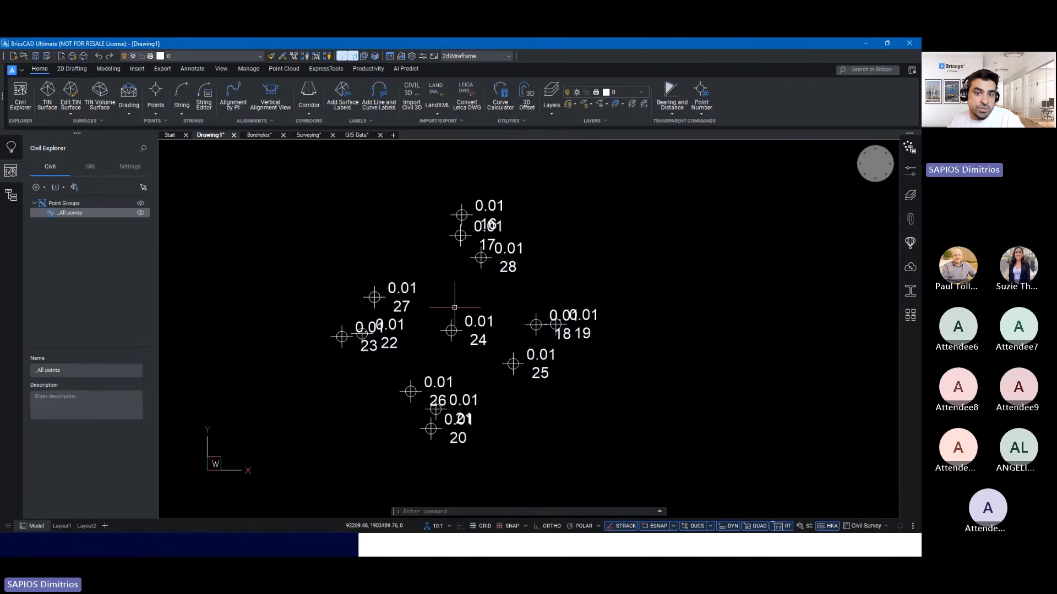
{"action": "scroll", "coordinate": [454, 307], "scroll_direction": "up", "scroll_amount": 1}
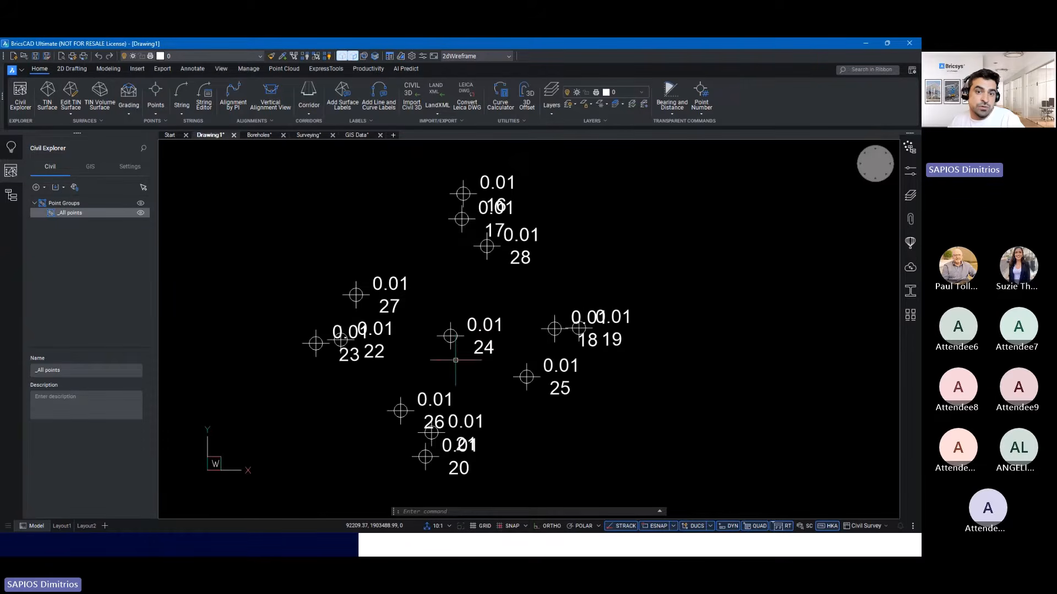
- Open the Default symbol style from the Civil Explorer settings and show its symbol definition
{"action": "left_click", "coordinate": [129, 172]}
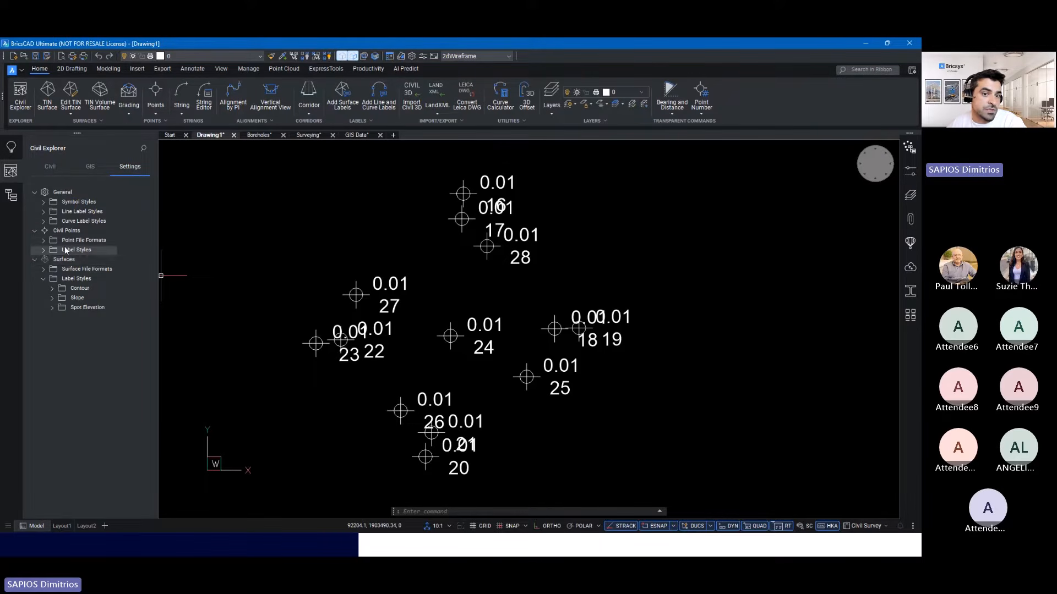
{"action": "left_click", "coordinate": [44, 202]}
{"action": "double_click", "coordinate": [78, 211]}
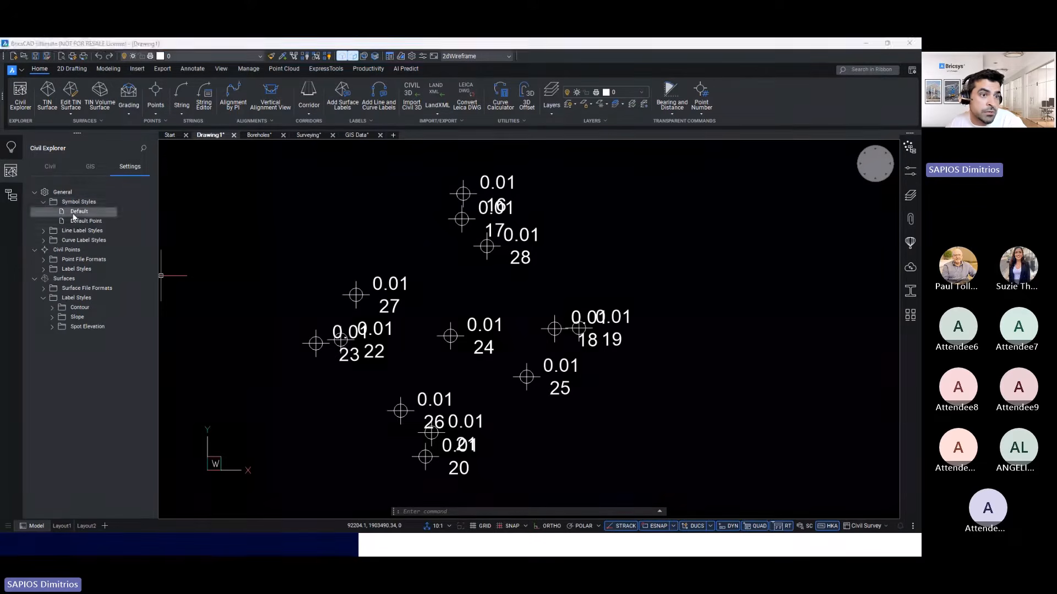
{"action": "left_click_drag", "start_coordinate": [461, 139], "coordinate": [620, 147]}
{"action": "left_click", "coordinate": [626, 174]}
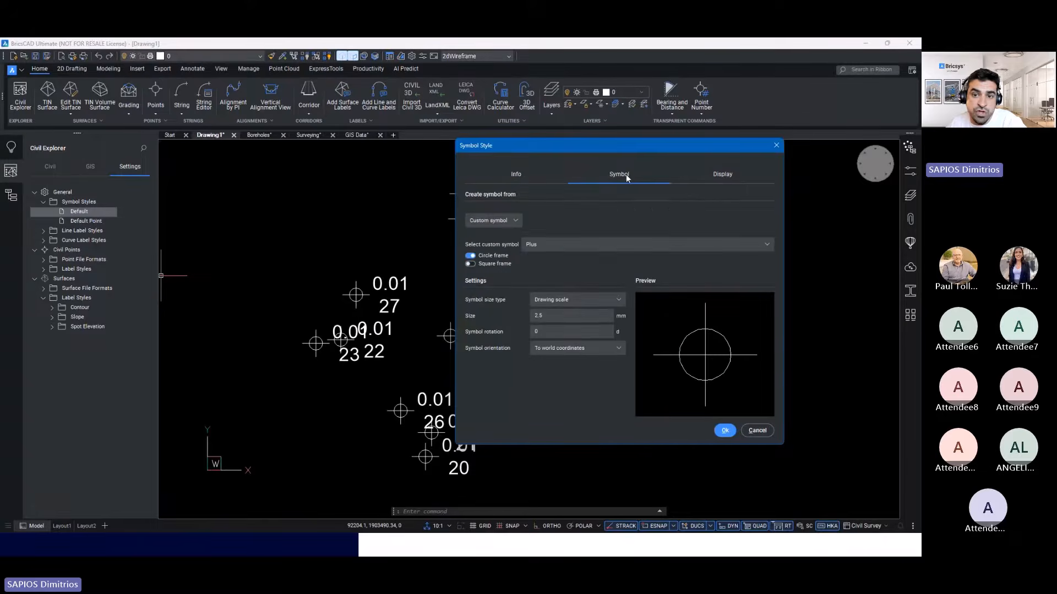
- Preview other custom symbols for the Default symbol style, including X Mark, and discard the changes
{"action": "left_click", "coordinate": [567, 243]}
{"action": "left_click", "coordinate": [563, 272]}
{"action": "left_click", "coordinate": [573, 244]}
{"action": "left_click", "coordinate": [566, 305]}
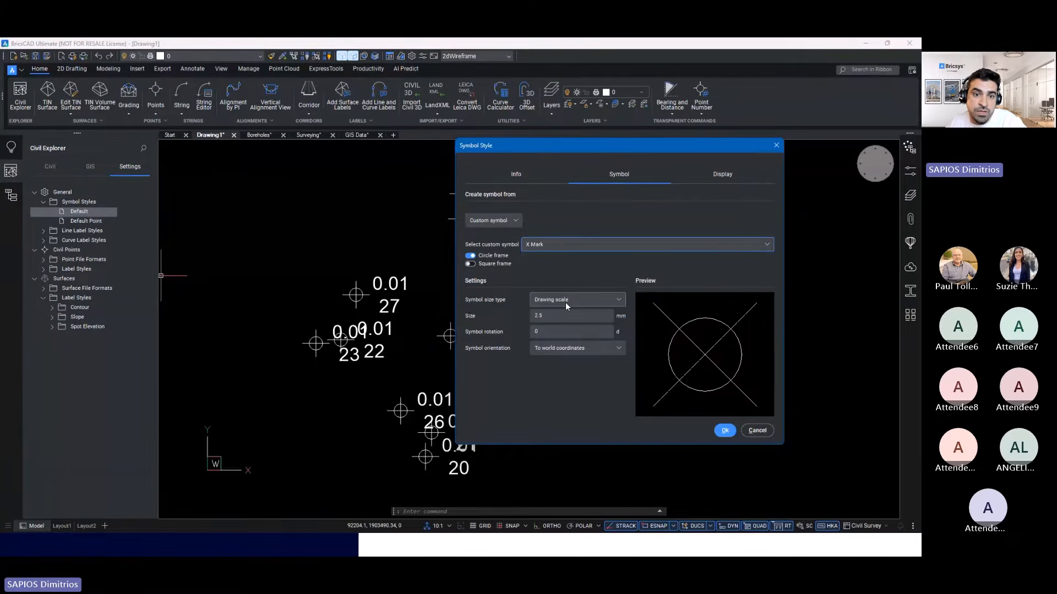
{"action": "left_click", "coordinate": [776, 149]}
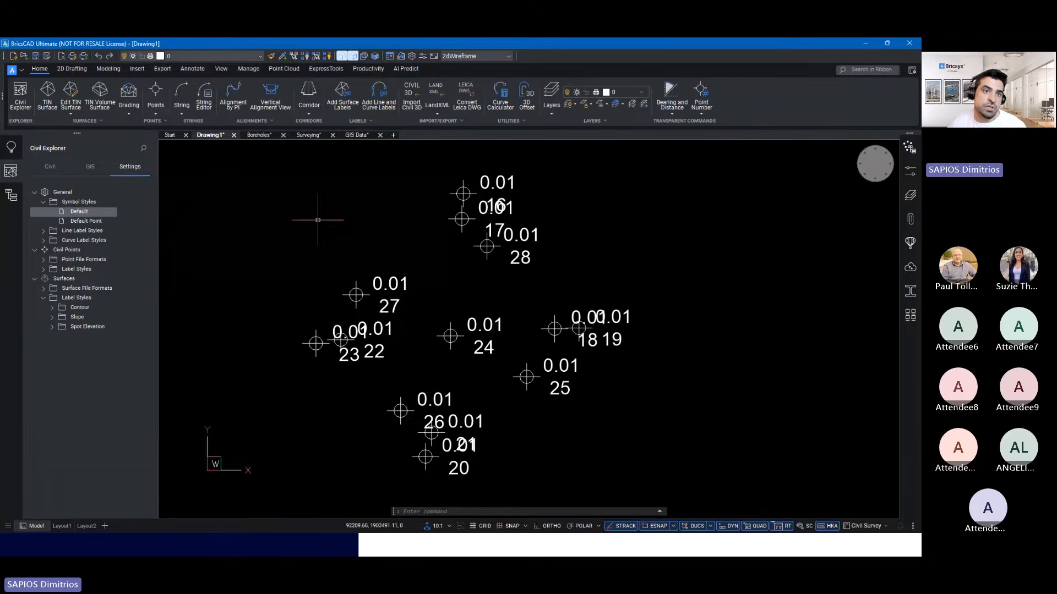
- Switch to the Boreholes drawing and examine the elevation, name and description labels of the borehole points
{"action": "left_click", "coordinate": [259, 136]}
{"action": "scroll", "coordinate": [472, 384], "scroll_direction": "up", "scroll_amount": 8}
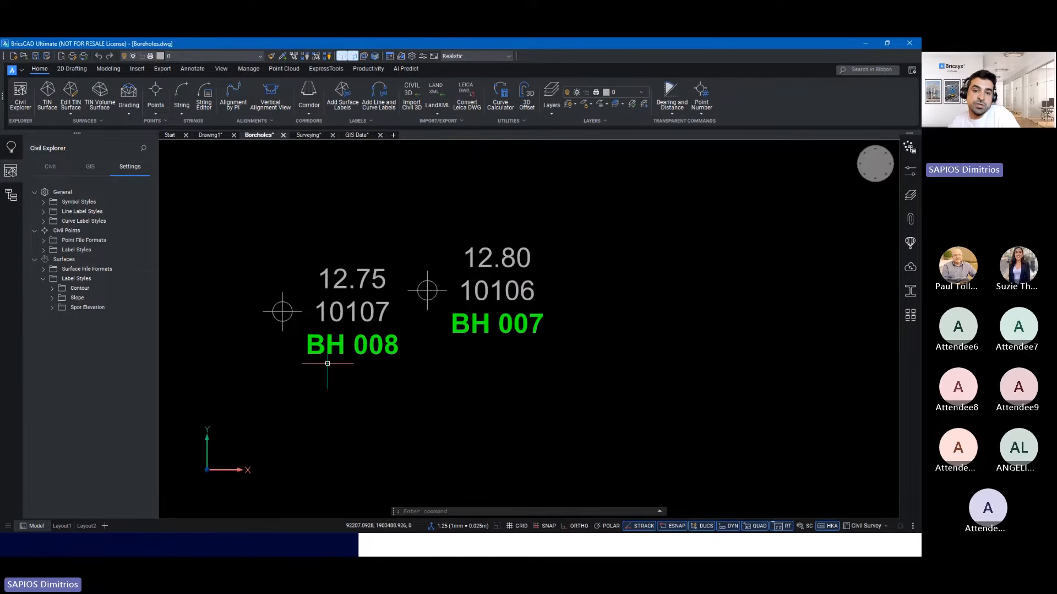
{"action": "scroll", "coordinate": [327, 363], "scroll_direction": "down", "scroll_amount": 3}
{"action": "scroll", "coordinate": [327, 363], "scroll_direction": "down", "scroll_amount": 3}
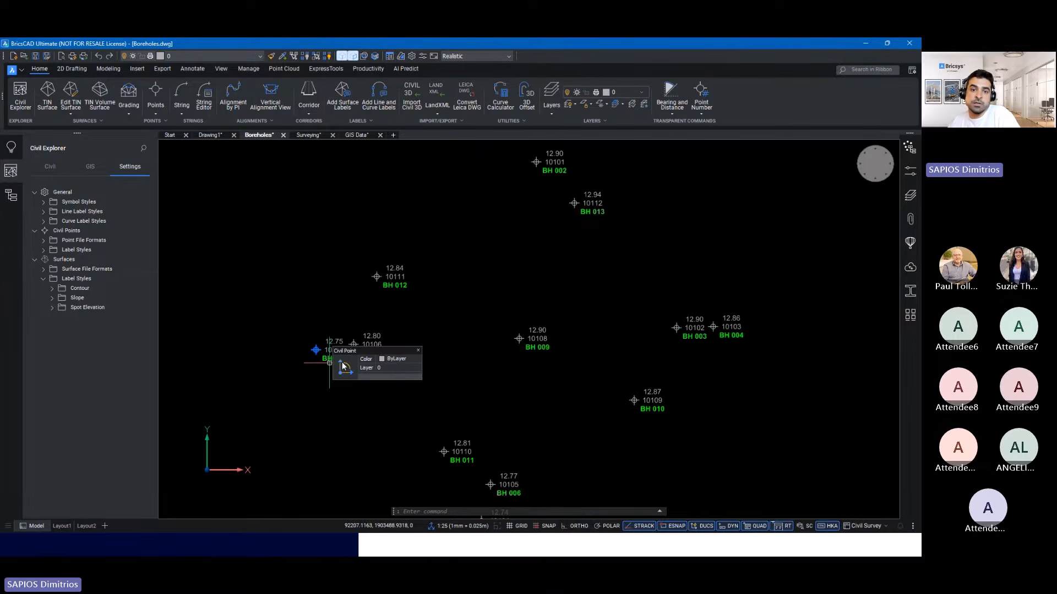
{"action": "scroll", "coordinate": [489, 305], "scroll_direction": "down", "scroll_amount": 1}
{"action": "mouse_move", "coordinate": [489, 304]}
{"action": "middle_mouse_down"}
{"action": "mouse_move", "coordinate": [480, 327]}
{"action": "mouse_move", "coordinate": [452, 329]}
{"action": "middle_mouse_up"}
{"action": "scroll", "coordinate": [457, 339], "scroll_direction": "down", "scroll_amount": 3}
{"action": "scroll", "coordinate": [450, 333], "scroll_direction": "down", "scroll_amount": 1}
{"action": "right_click", "coordinate": [451, 335]}
{"action": "key", "text": "super+p"}
{"action": "key", "text": "Escape"}
{"action": "scroll", "coordinate": [432, 298], "scroll_direction": "down", "scroll_amount": 1}
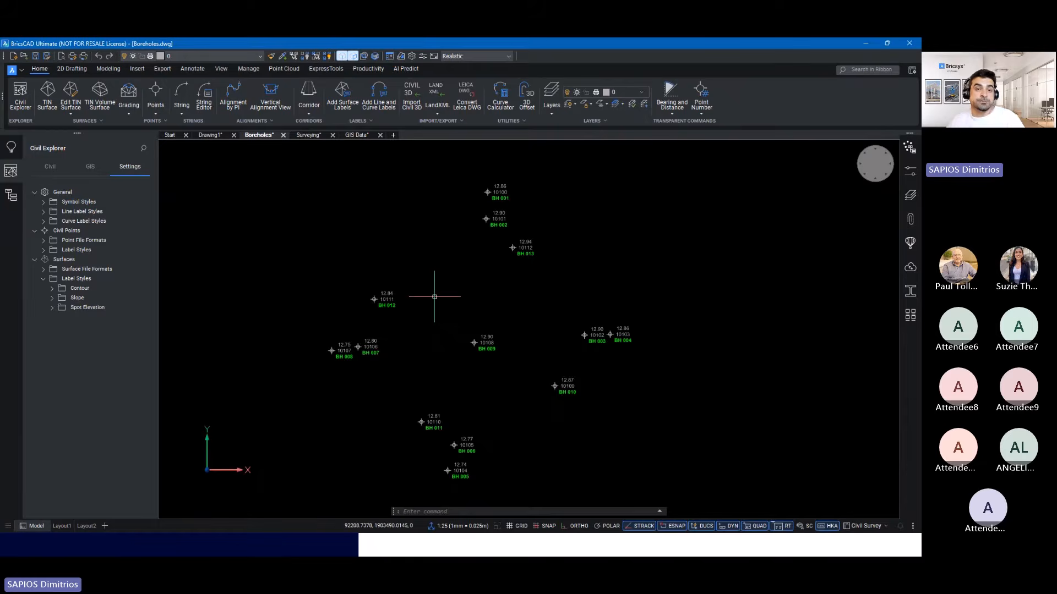
- Switch to the Surveying drawing and examine its survey linework, point labels, and tree and lamp post symbols
{"action": "left_click", "coordinate": [303, 137]}
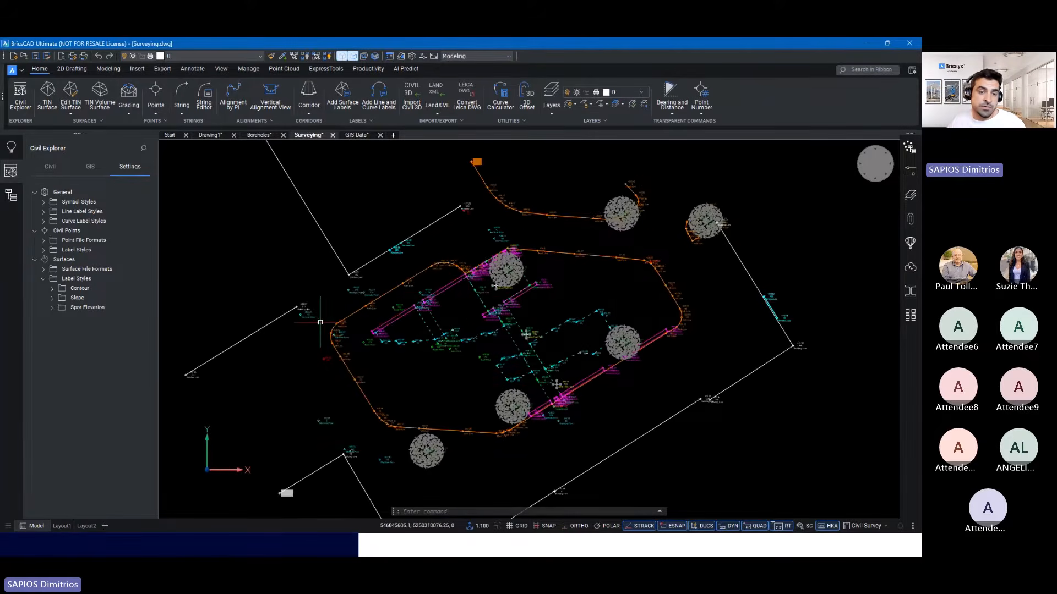
{"action": "scroll", "coordinate": [316, 315], "scroll_direction": "up", "scroll_amount": 4}
{"action": "scroll", "coordinate": [316, 314], "scroll_direction": "up", "scroll_amount": 4}
{"action": "mouse_move", "coordinate": [350, 275]}
{"action": "middle_mouse_down"}
{"action": "mouse_move", "coordinate": [361, 309]}
{"action": "mouse_move", "coordinate": [299, 368]}
{"action": "mouse_move", "coordinate": [344, 330]}
{"action": "mouse_move", "coordinate": [360, 267]}
{"action": "middle_mouse_up"}
{"action": "scroll", "coordinate": [340, 335], "scroll_direction": "down", "scroll_amount": 3}
{"action": "scroll", "coordinate": [347, 333], "scroll_direction": "down", "scroll_amount": 4}
{"action": "scroll", "coordinate": [355, 322], "scroll_direction": "down", "scroll_amount": 2}
{"action": "scroll", "coordinate": [330, 328], "scroll_direction": "up", "scroll_amount": 2}
{"action": "middle_click_drag", "start_coordinate": [337, 347], "coordinate": [366, 307]}
{"action": "middle_click_drag", "start_coordinate": [374, 187], "coordinate": [335, 325]}
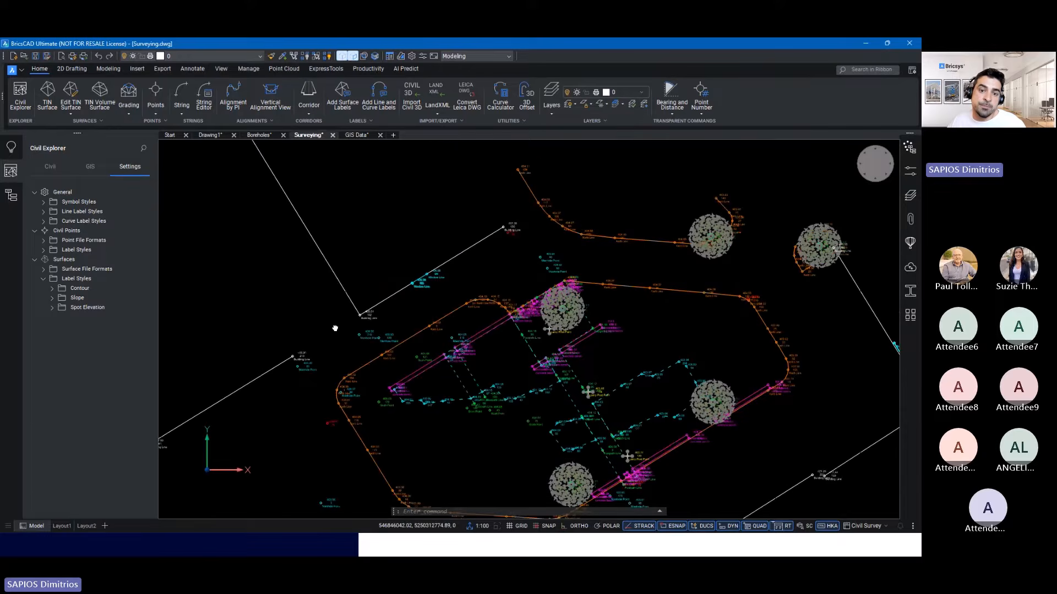
{"action": "mouse_move", "coordinate": [516, 288]}
{"action": "middle_mouse_down"}
{"action": "mouse_move", "coordinate": [445, 331]}
{"action": "mouse_move", "coordinate": [395, 253]}
{"action": "middle_mouse_up"}
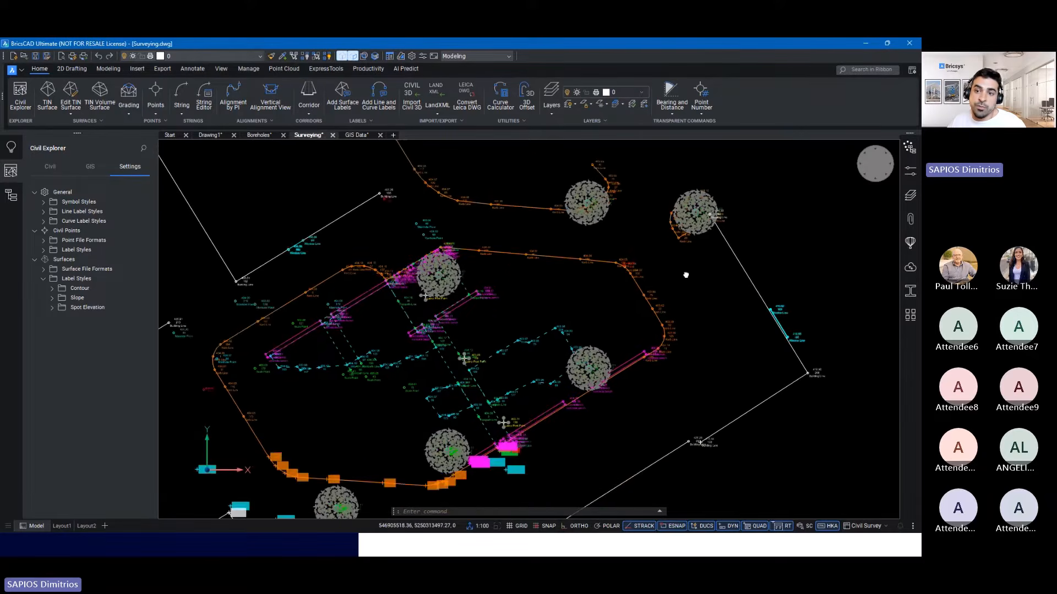
{"action": "scroll", "coordinate": [643, 270], "scroll_direction": "up", "scroll_amount": 8}
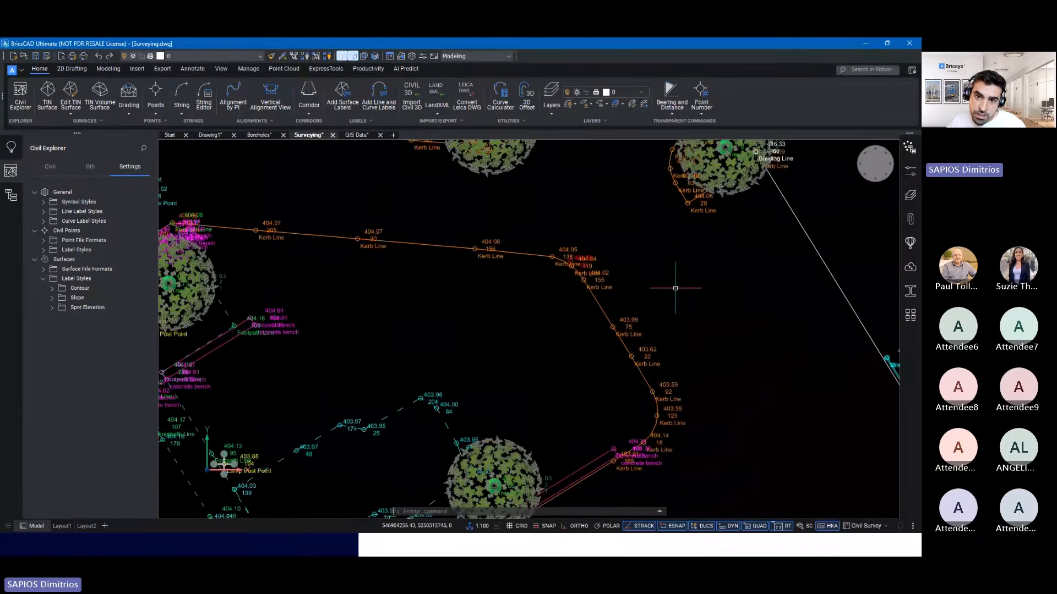
{"action": "scroll", "coordinate": [643, 270], "scroll_direction": "down", "scroll_amount": 4}
{"action": "middle_click_drag", "start_coordinate": [710, 252], "coordinate": [811, 183]}
{"action": "scroll", "coordinate": [542, 284], "scroll_direction": "up", "scroll_amount": 2}
{"action": "middle_click_drag", "start_coordinate": [542, 284], "coordinate": [704, 219]}
{"action": "scroll", "coordinate": [704, 219], "scroll_direction": "down", "scroll_amount": 2}
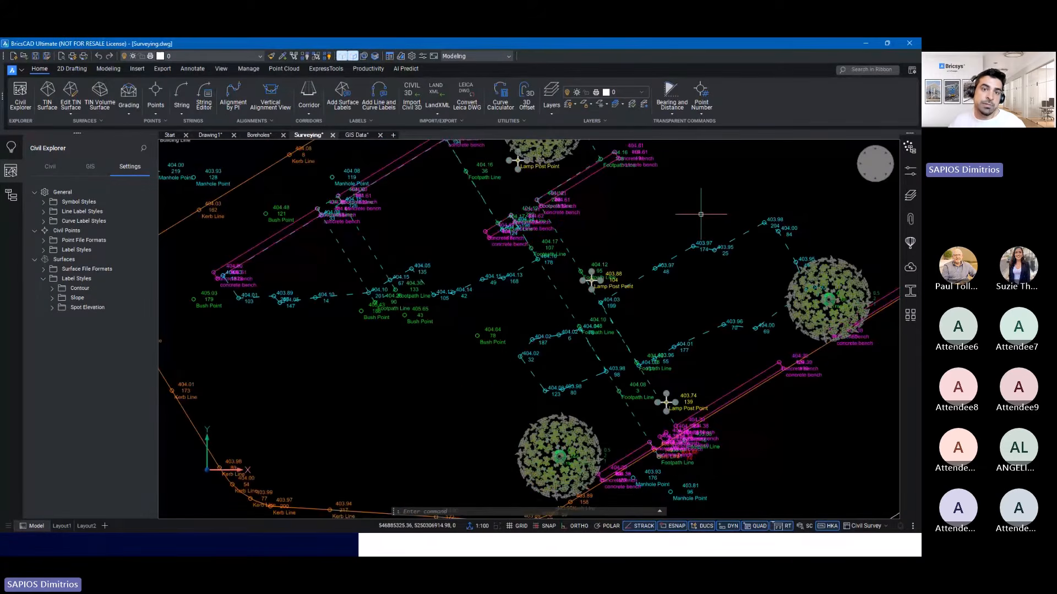
{"action": "scroll", "coordinate": [701, 214], "scroll_direction": "down", "scroll_amount": 3}
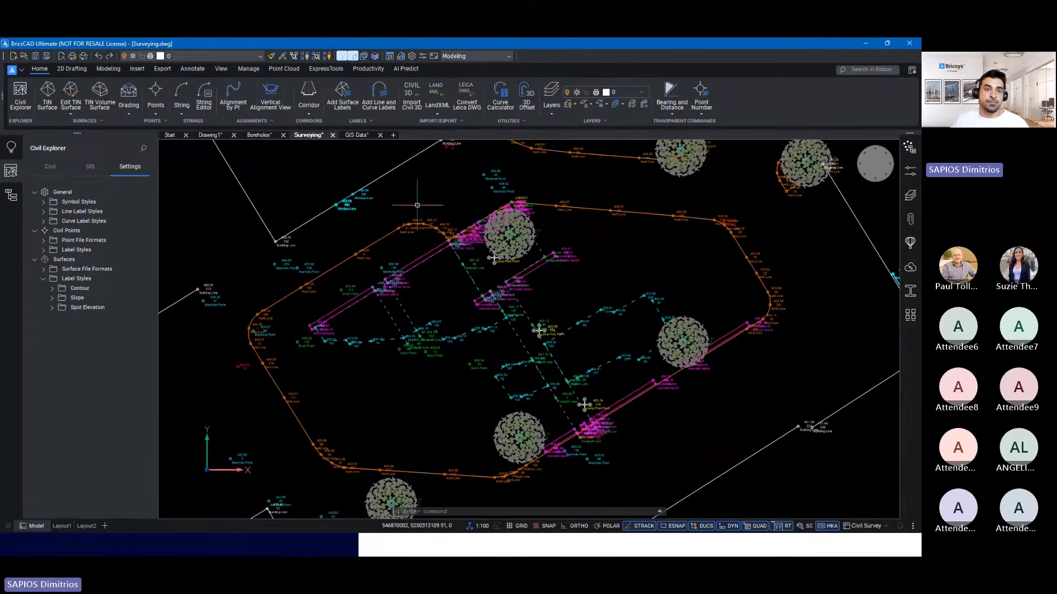
- Switch to the GIS Data drawing and start a GIS layer import in the ESRI SHP format
{"action": "left_click", "coordinate": [356, 135]}
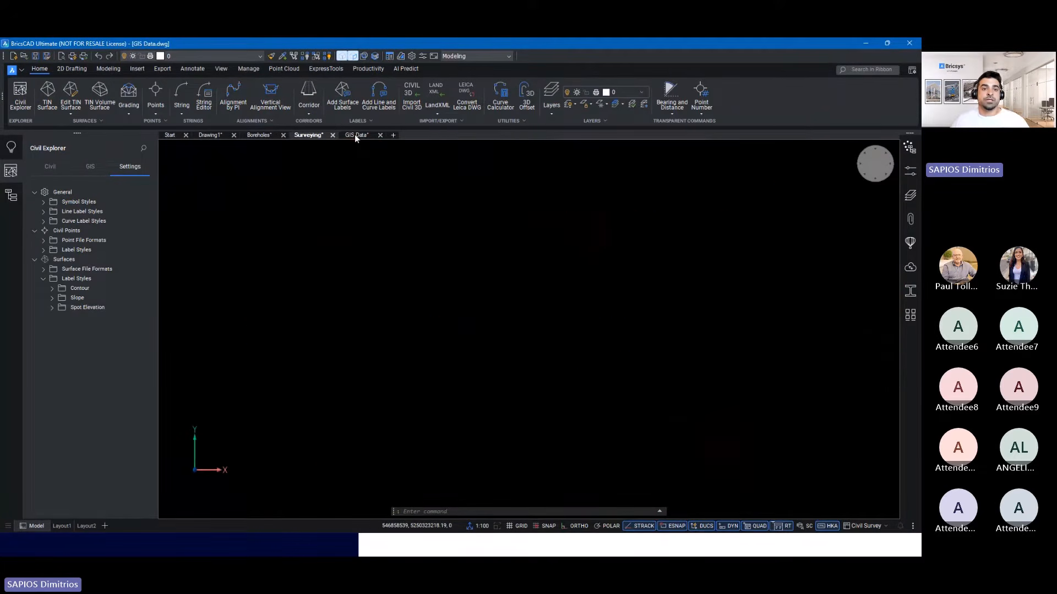
{"action": "left_click", "coordinate": [91, 167]}
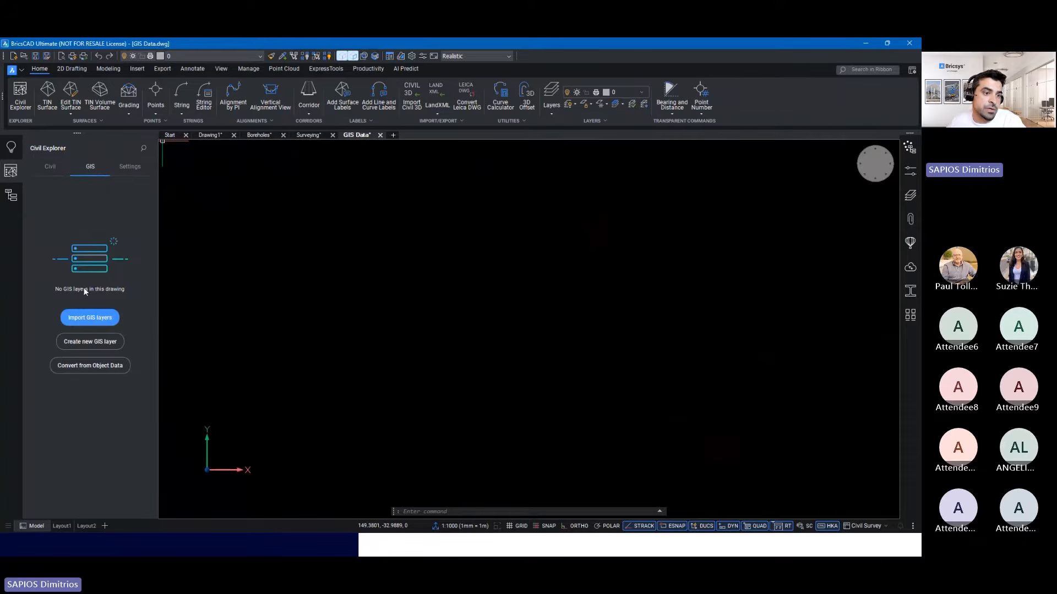
{"action": "left_click", "coordinate": [91, 322]}
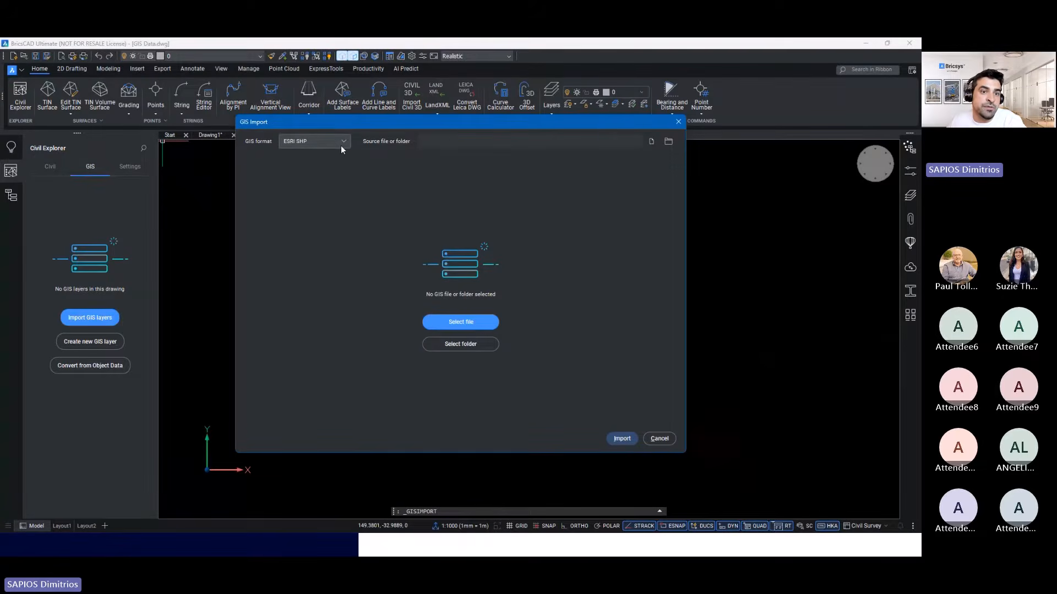
{"action": "left_click", "coordinate": [341, 145]}
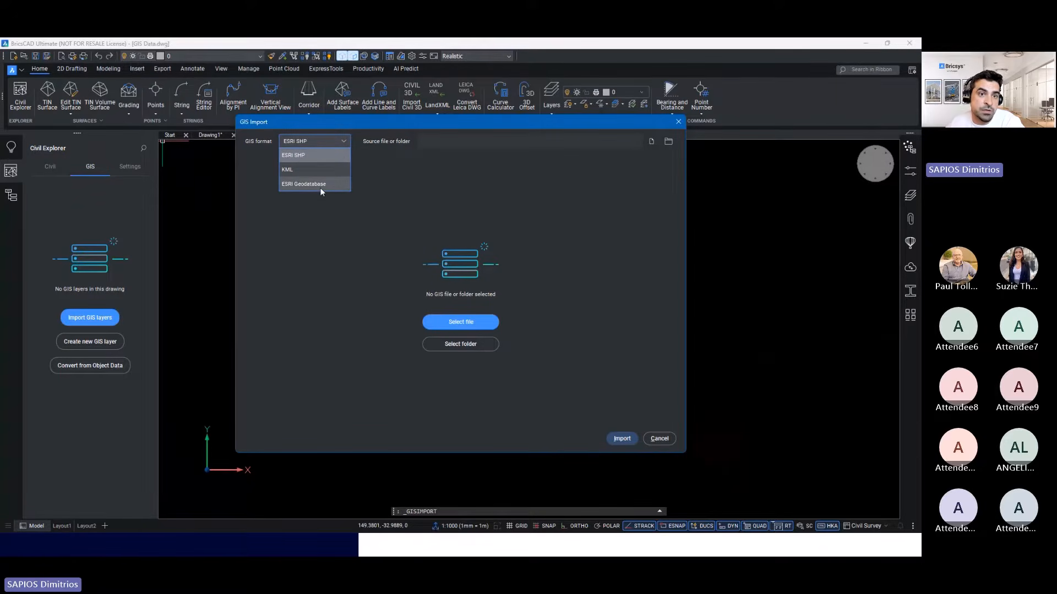
{"action": "left_click", "coordinate": [300, 155]}
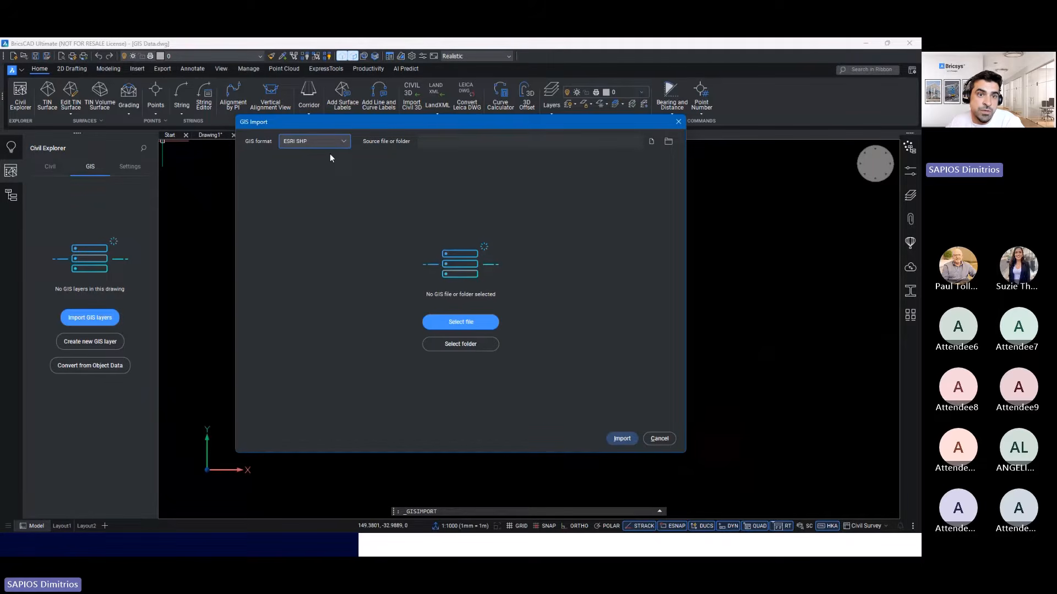
- Import all the shapefiles of the Transport folder, adding the layers to a group and using the Import all area
{"action": "left_click", "coordinate": [472, 322]}
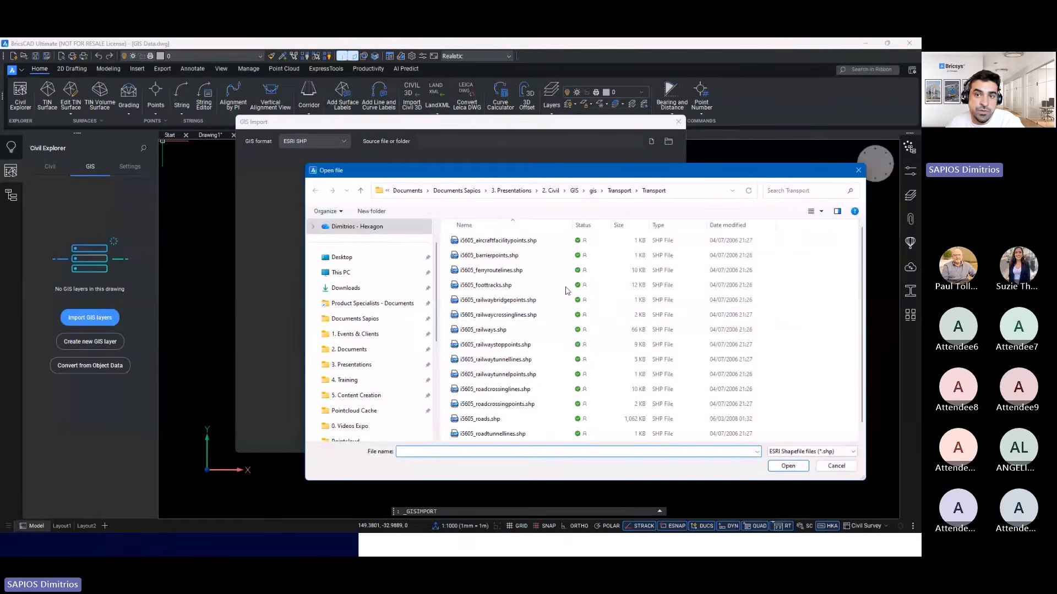
{"action": "left_click", "coordinate": [498, 240]}
{"action": "scroll", "coordinate": [498, 316], "scroll_direction": "down", "scroll_amount": 1}
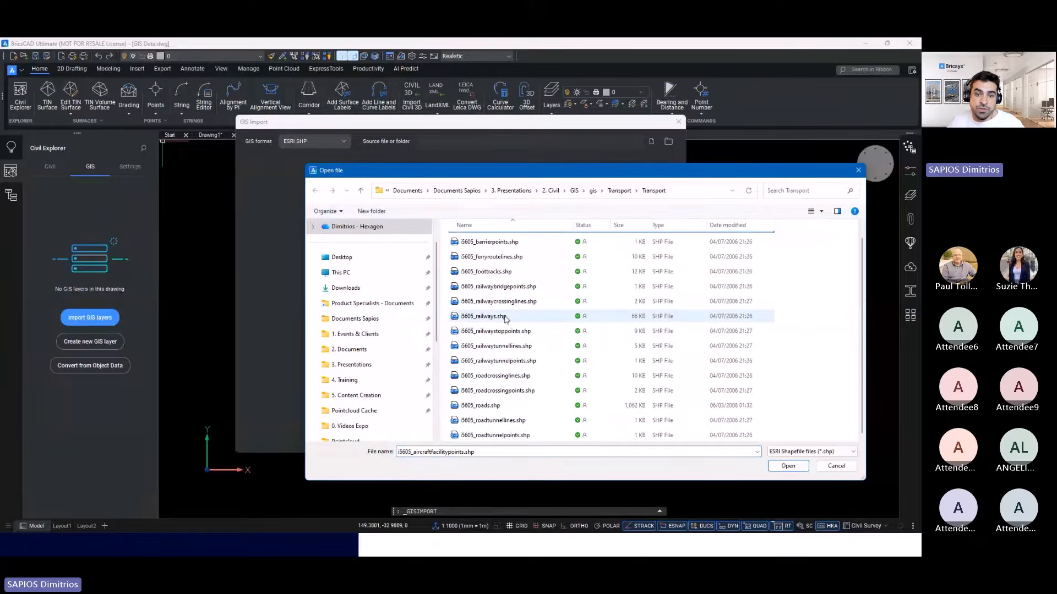
{"action": "key", "text": "ctrl+a"}
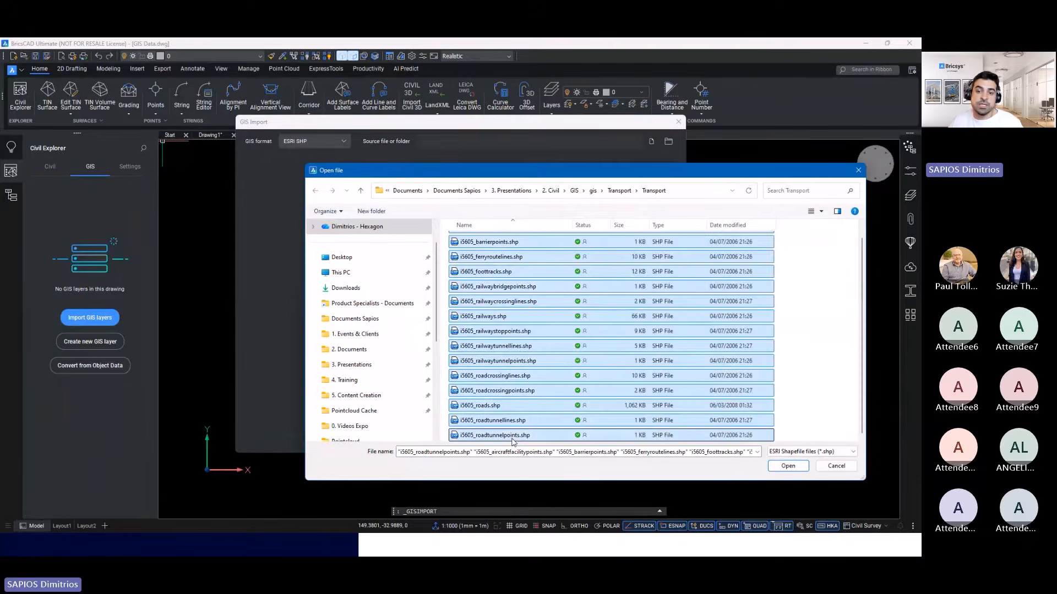
{"action": "left_click", "coordinate": [788, 466]}
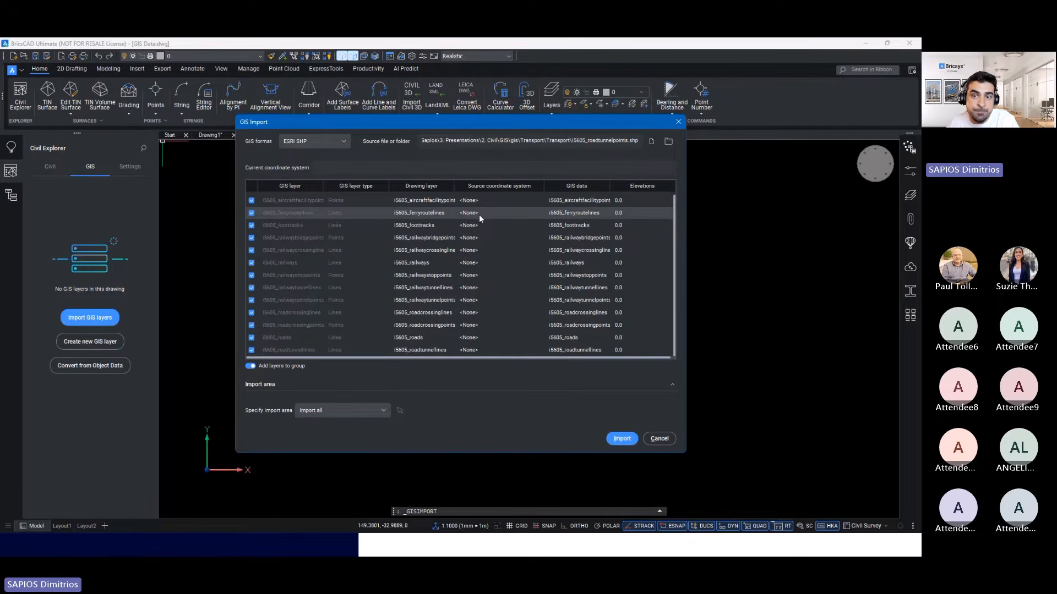
{"action": "left_click", "coordinate": [622, 439]}
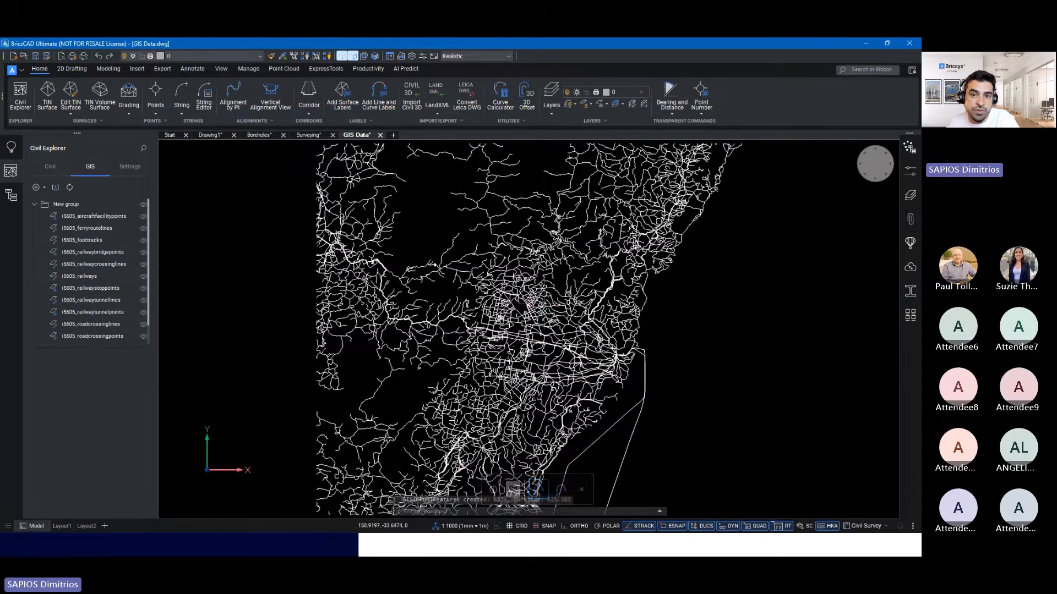
- Select a diagonal road polyline in the imported road network and examine its i5605_roads GIS attributes, including CLASS
{"action": "scroll", "coordinate": [568, 296], "scroll_direction": "up", "scroll_amount": 8}
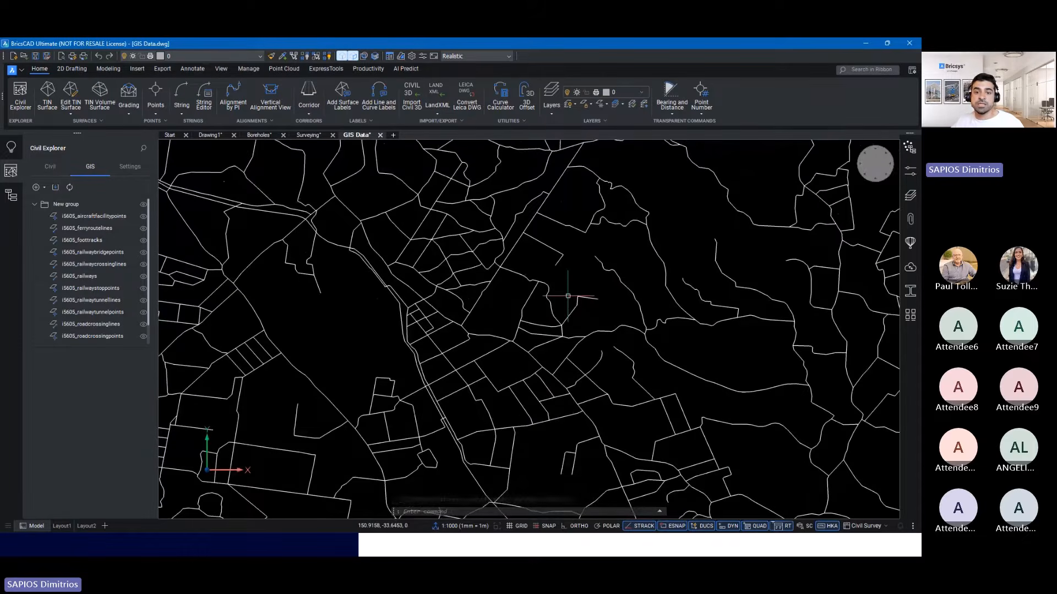
{"action": "mouse_move", "coordinate": [551, 248]}
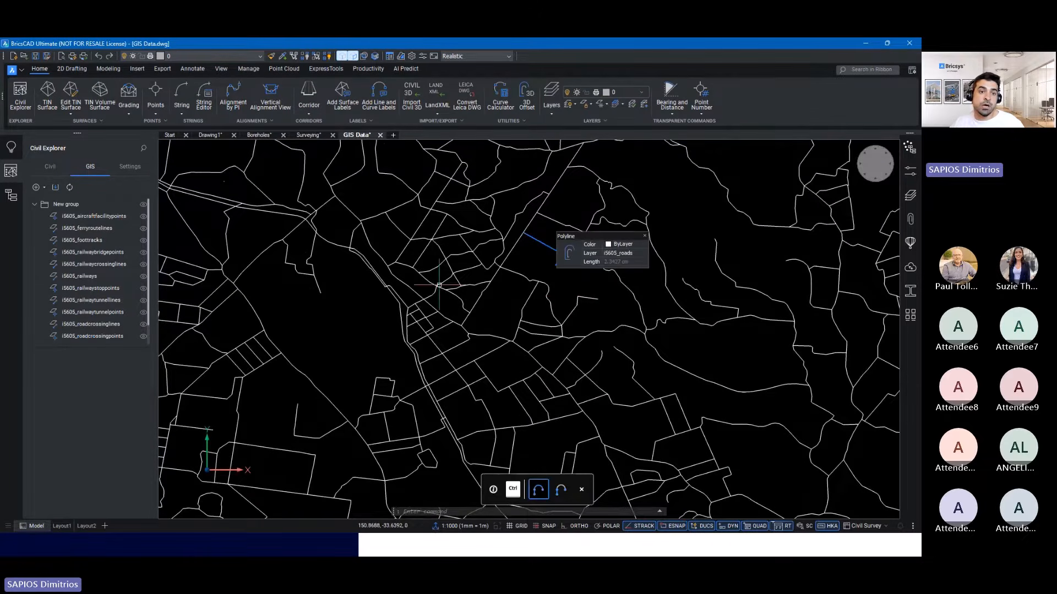
{"action": "scroll", "coordinate": [301, 342], "scroll_direction": "down", "scroll_amount": 8}
{"action": "middle_click_drag", "start_coordinate": [362, 300], "coordinate": [335, 296]}
{"action": "scroll", "coordinate": [335, 306], "scroll_direction": "up", "scroll_amount": 1}
{"action": "scroll", "coordinate": [335, 306], "scroll_direction": "up", "scroll_amount": 2}
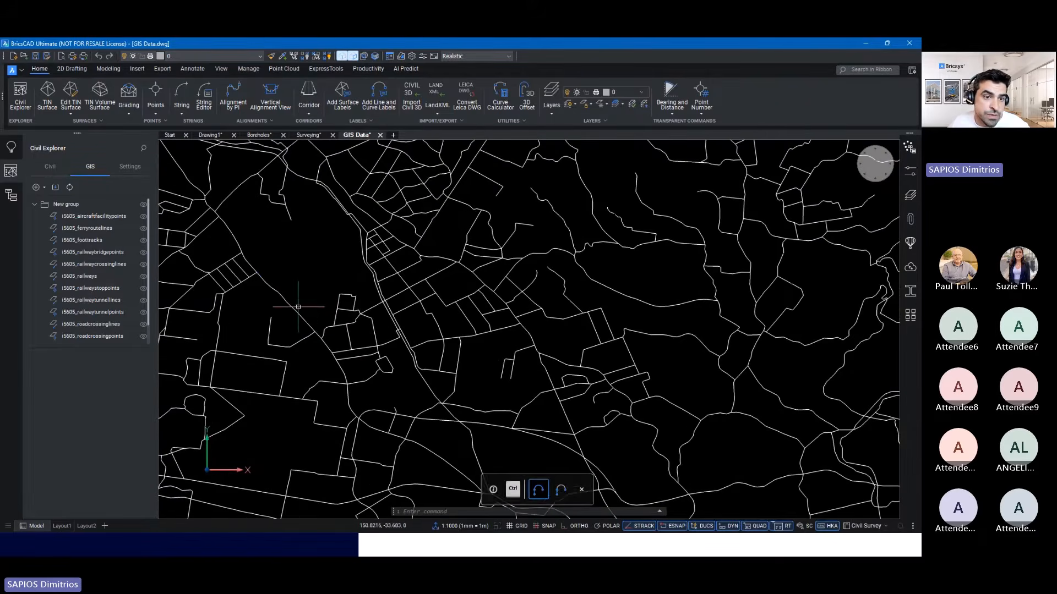
{"action": "left_click", "coordinate": [296, 311]}
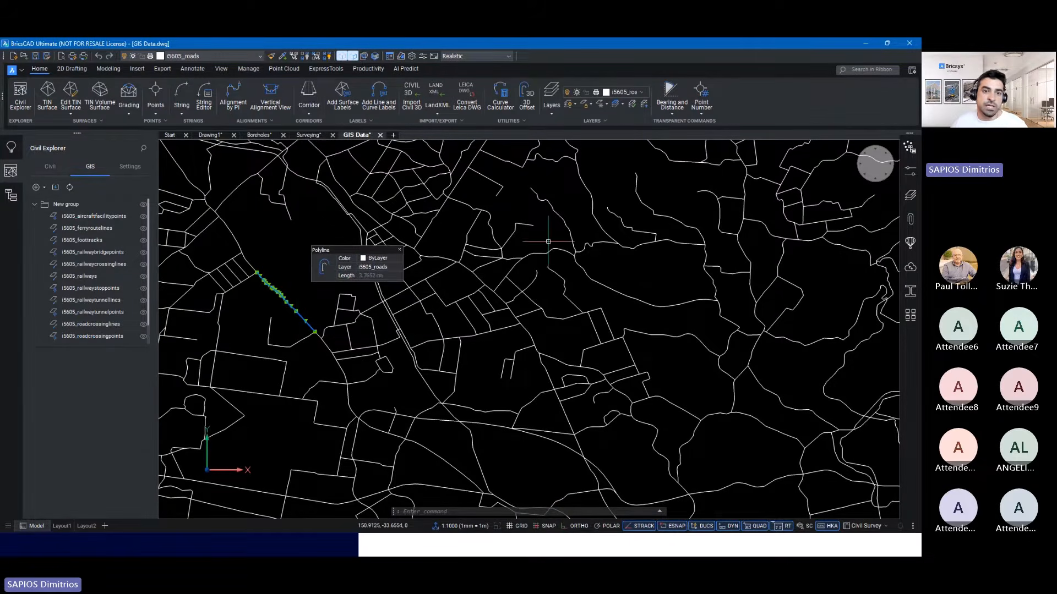
{"action": "middle_click_drag", "start_coordinate": [321, 241], "coordinate": [315, 243]}
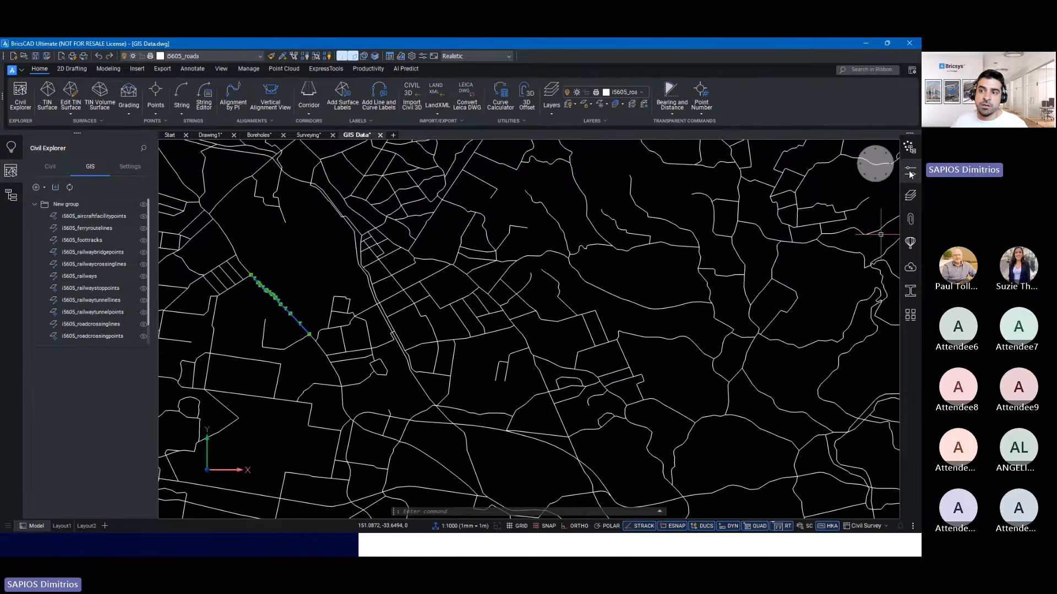
{"action": "key", "text": "ctrl"}
{"action": "key", "text": "ctrl"}
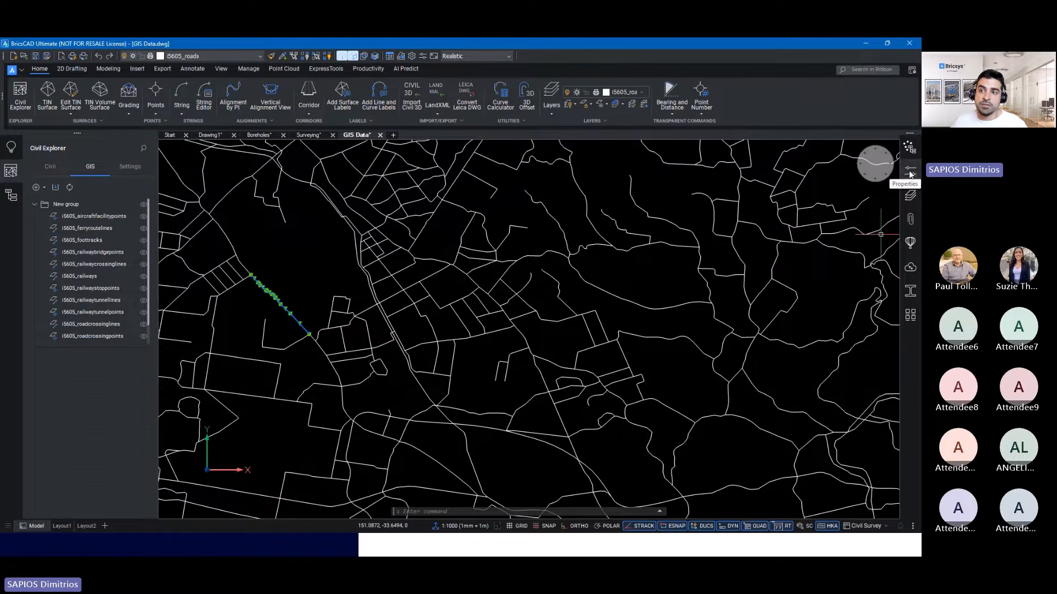
{"action": "left_click", "coordinate": [910, 173]}
{"action": "scroll", "coordinate": [848, 183], "scroll_direction": "down", "scroll_amount": 4}
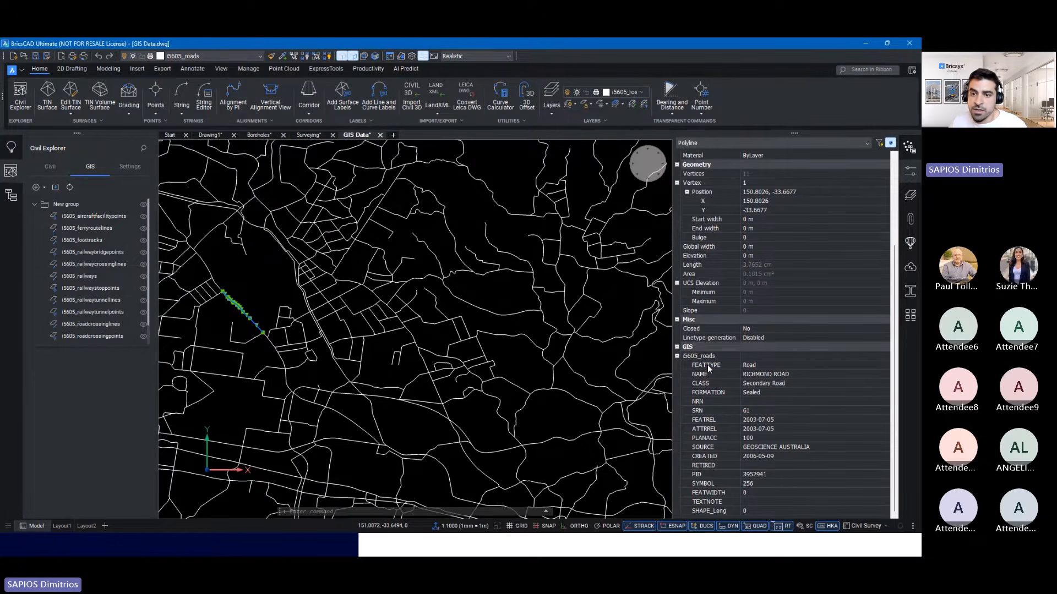
{"action": "left_click", "coordinate": [714, 384]}
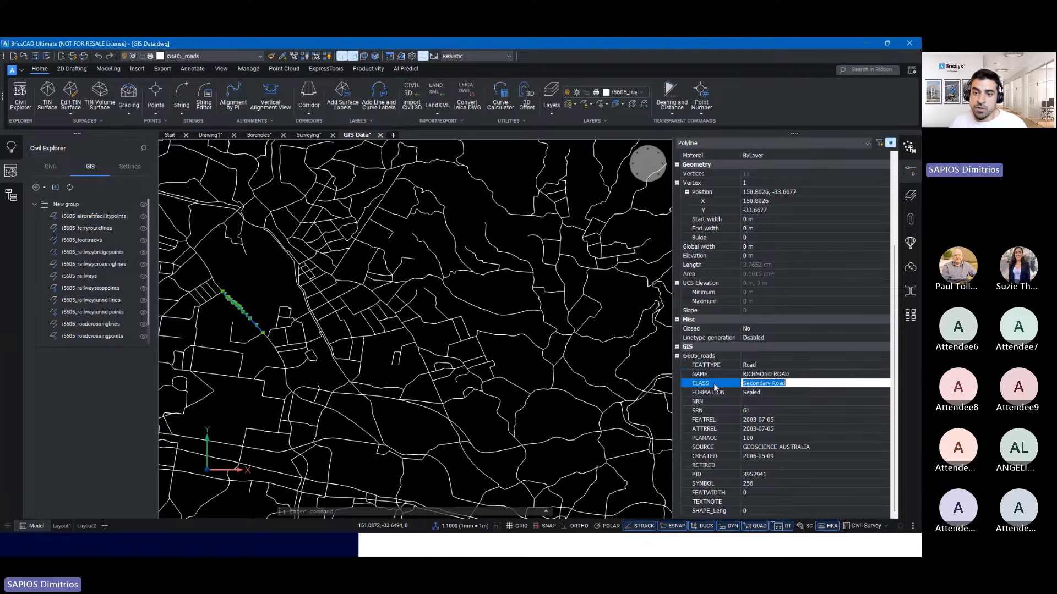
- Open the attribute table of the i5605_aircraftfacilitypoints GIS layer and examine its features and column options
{"action": "left_click", "coordinate": [711, 402]}
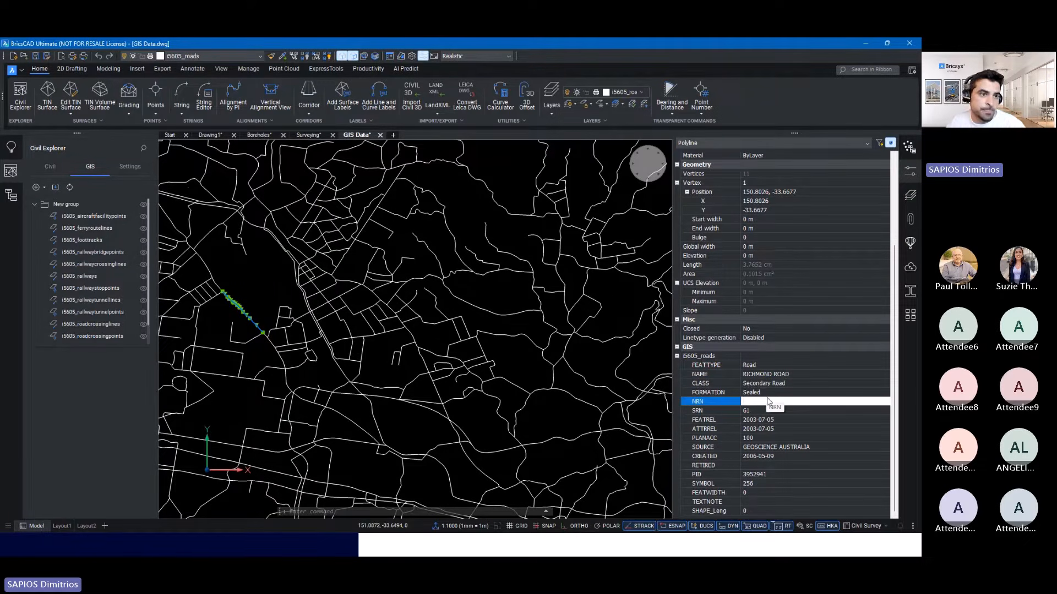
{"action": "middle_click_drag", "start_coordinate": [278, 270], "coordinate": [332, 273]}
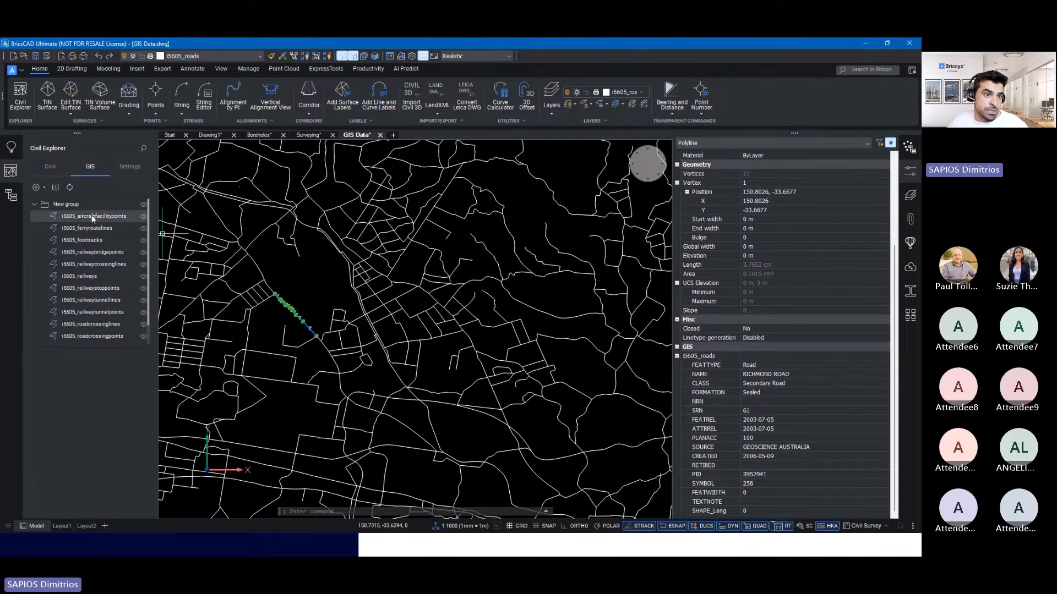
{"action": "double_click", "coordinate": [92, 217]}
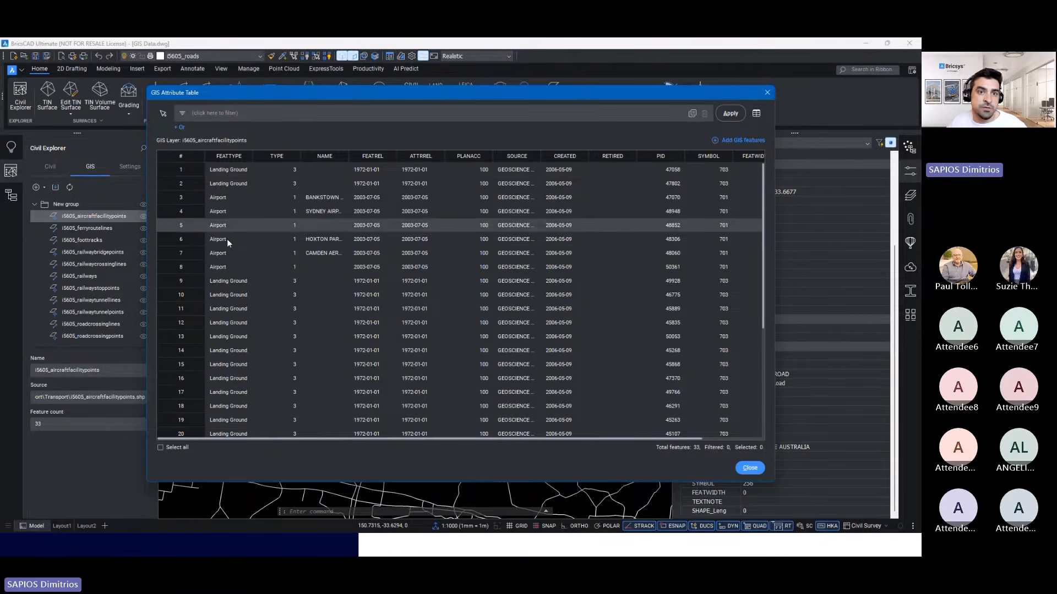
{"action": "right_click", "coordinate": [545, 158]}
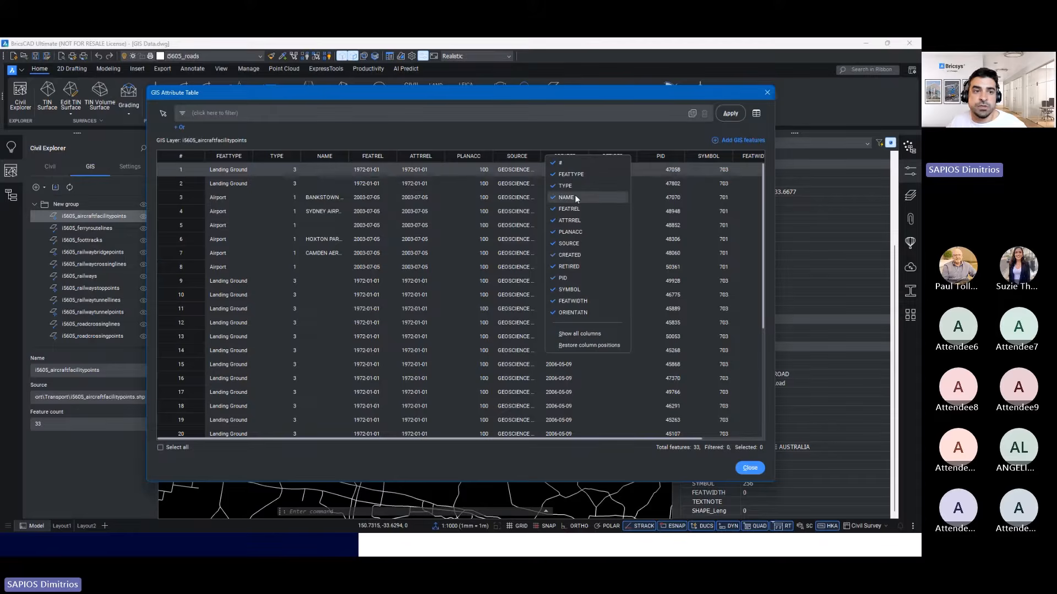
{"action": "left_click", "coordinate": [382, 197]}
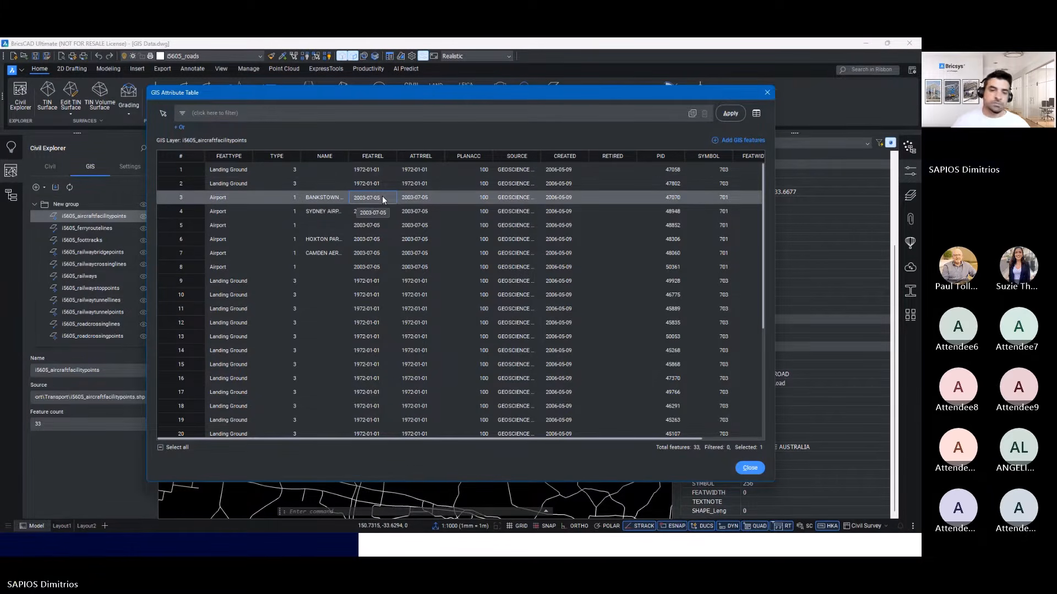
{"action": "left_click", "coordinate": [768, 93]}
- Clear the road selection and examine the full extent of the imported transport network
{"action": "scroll", "coordinate": [648, 164], "scroll_direction": "down", "scroll_amount": 5}
{"action": "key", "text": "Escape"}
{"action": "key", "text": "Escape"}
{"action": "scroll", "coordinate": [454, 223], "scroll_direction": "down", "scroll_amount": 6}
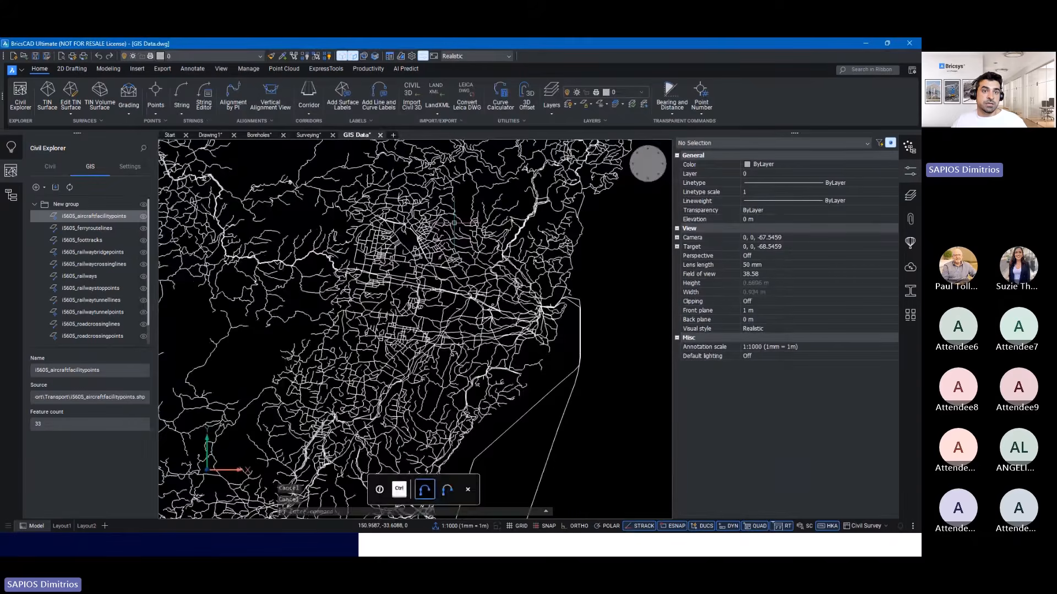
{"action": "middle_click_drag", "start_coordinate": [425, 272], "coordinate": [409, 318]}
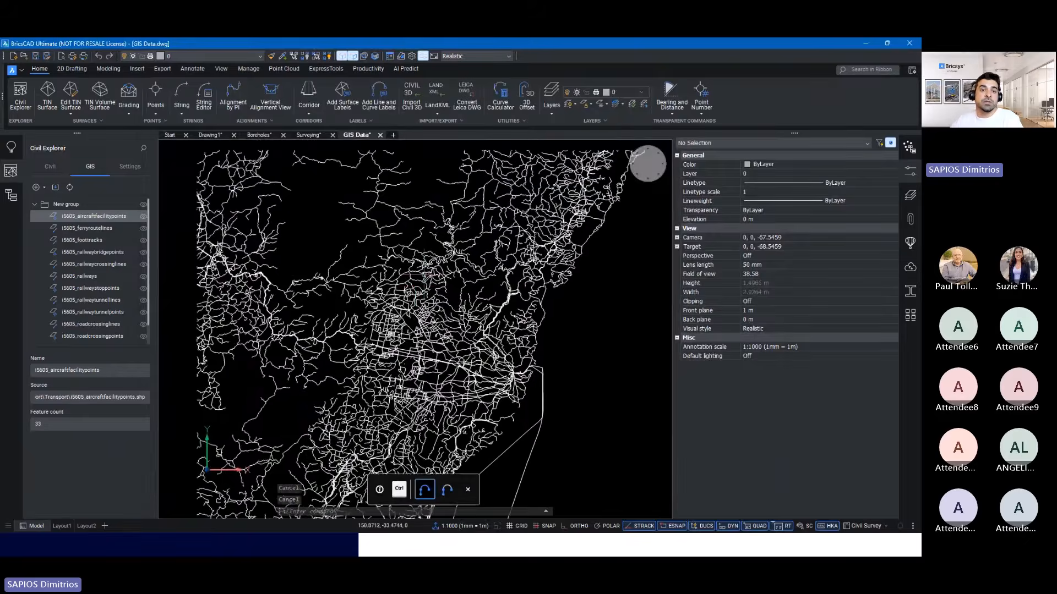
{"action": "scroll", "coordinate": [411, 314], "scroll_direction": "up", "scroll_amount": 1}
{"action": "middle_click_drag", "start_coordinate": [417, 183], "coordinate": [412, 188]}
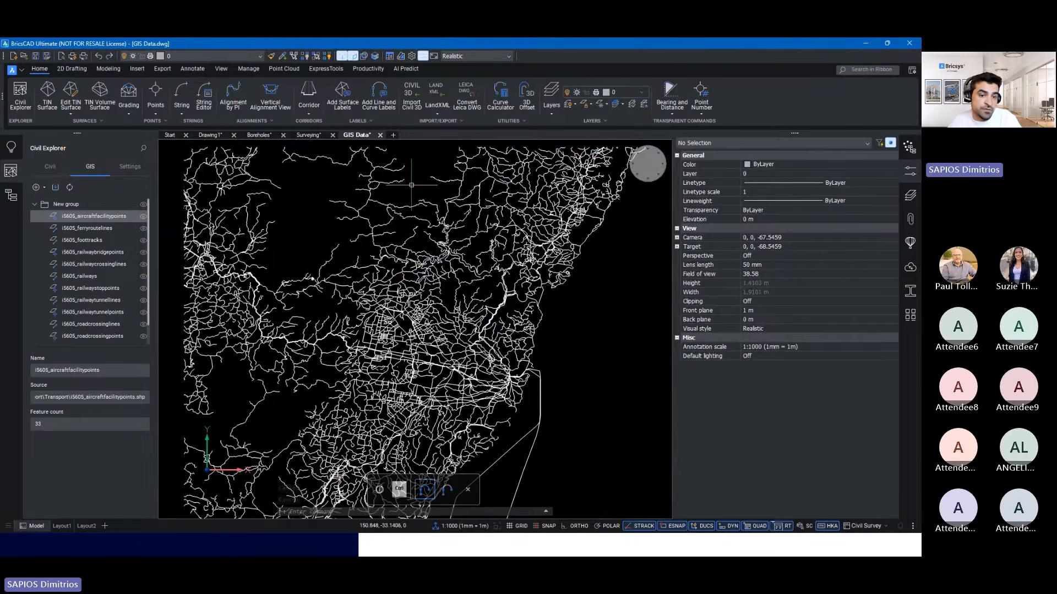
- Switch to the PowerPoint slide show, advance the agenda to TIN Surfaces, and return to BricsCAD
{"action": "left_click", "coordinate": [337, 545]}
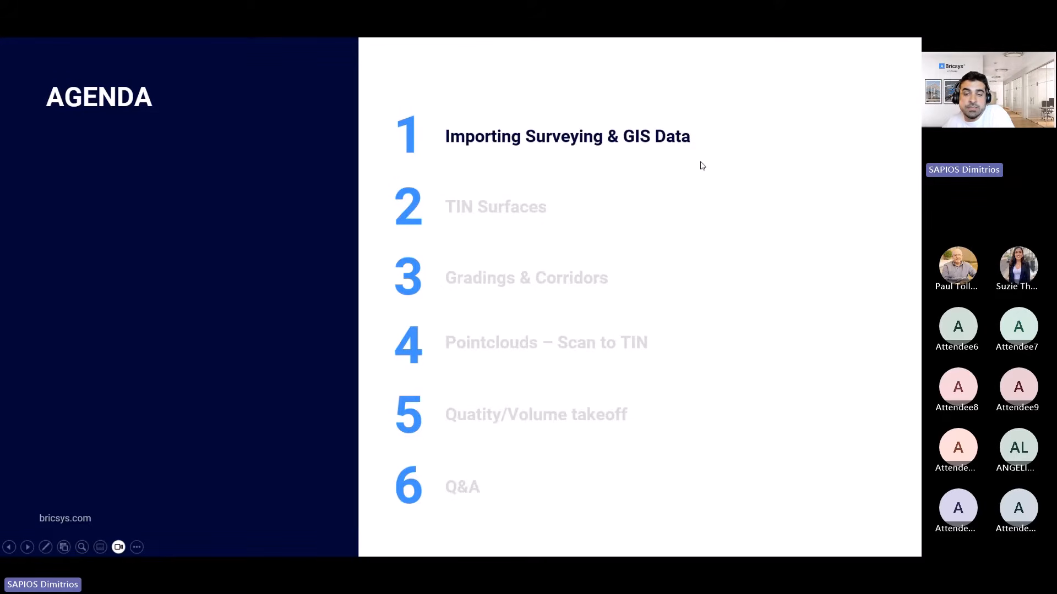
{"action": "left_click", "coordinate": [660, 175]}
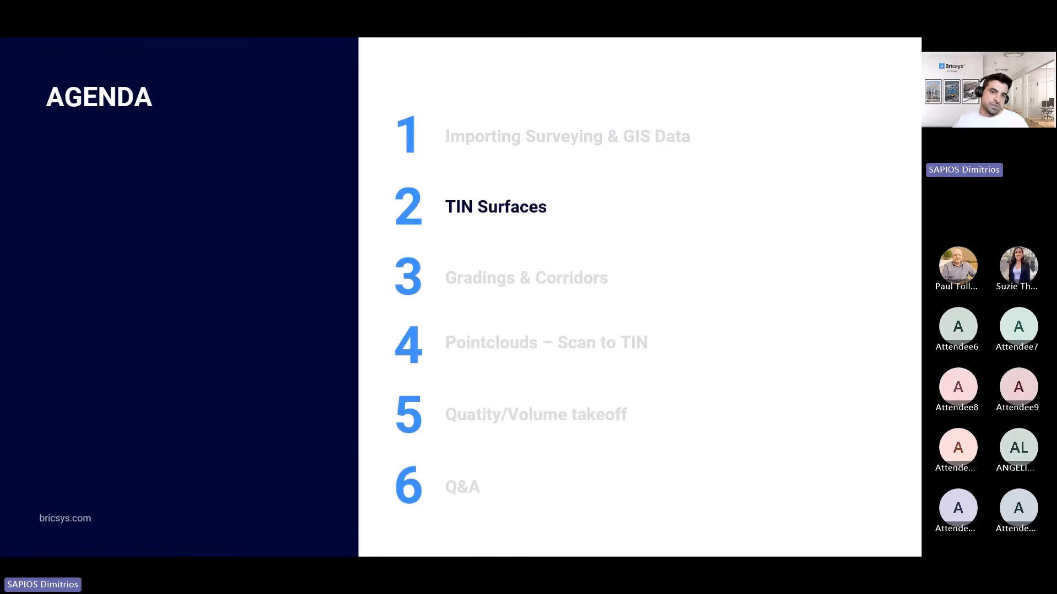
{"action": "key", "text": "alt+Tab"}
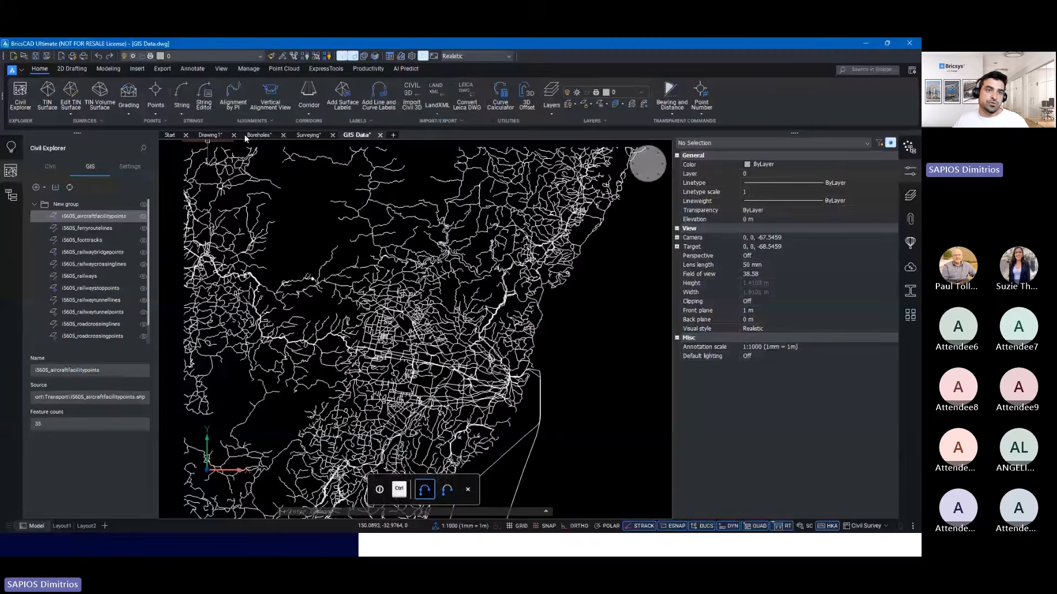
- Switch to the Boreholes drawing and create a TIN surface from all the borehole points
{"action": "left_click", "coordinate": [250, 136]}
{"action": "left_click", "coordinate": [8, 148]}
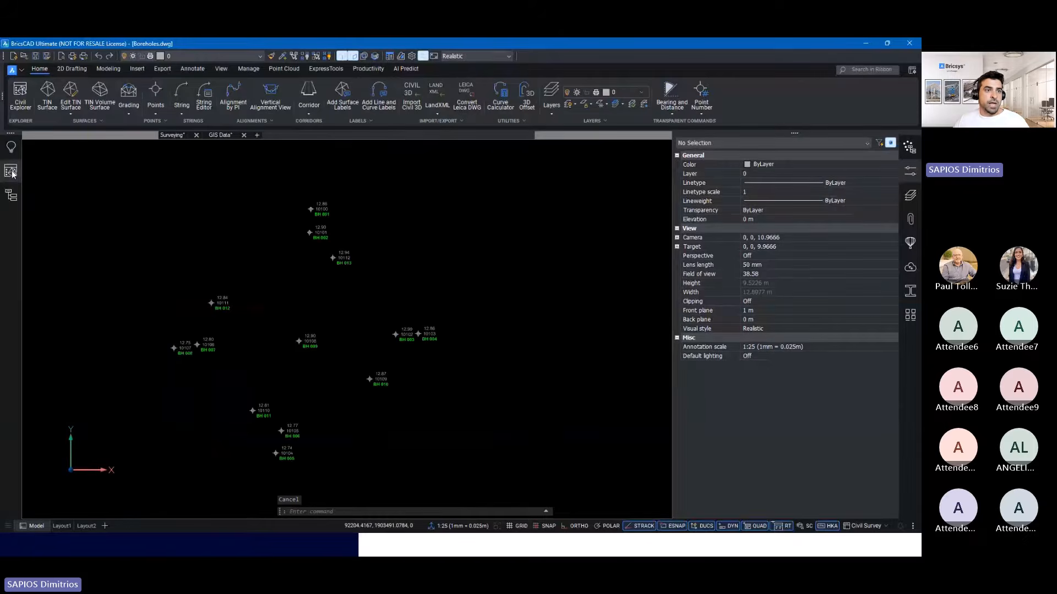
{"action": "left_click", "coordinate": [47, 110]}
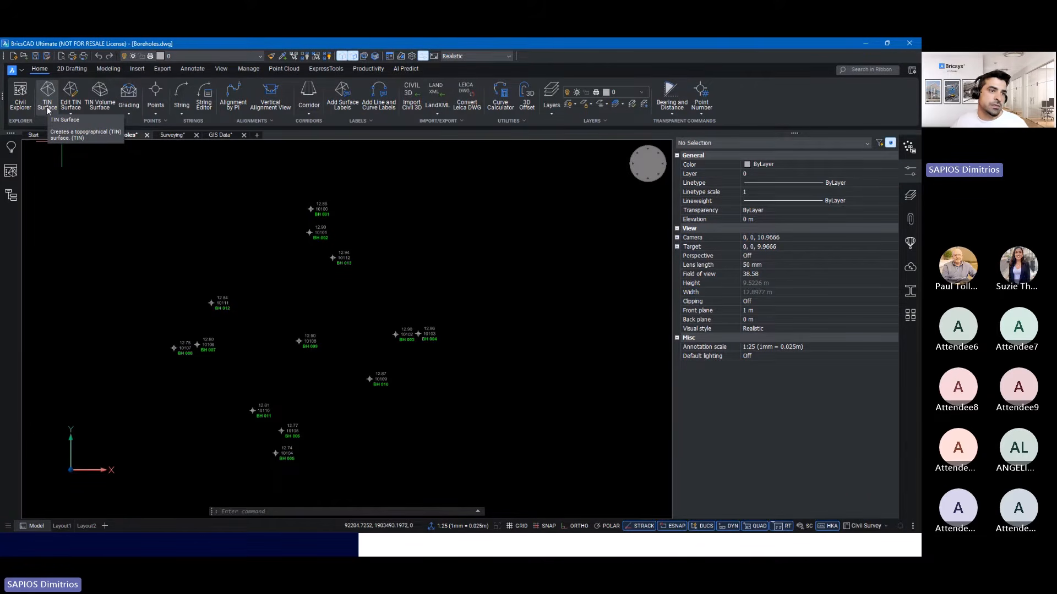
{"action": "left_click", "coordinate": [48, 99]}
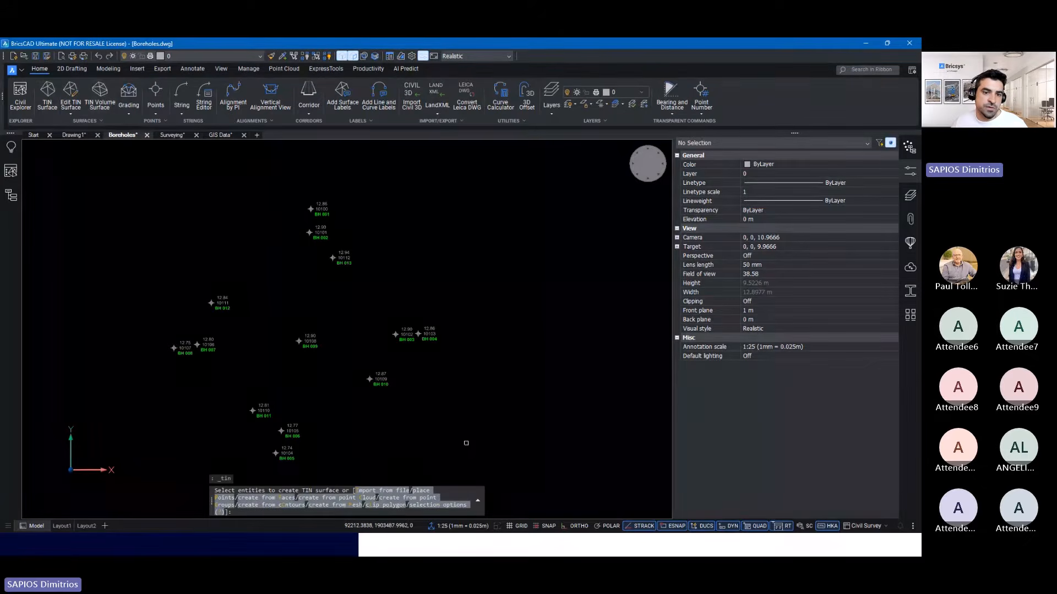
{"action": "left_click", "coordinate": [527, 471]}
{"action": "left_click", "coordinate": [115, 169]}
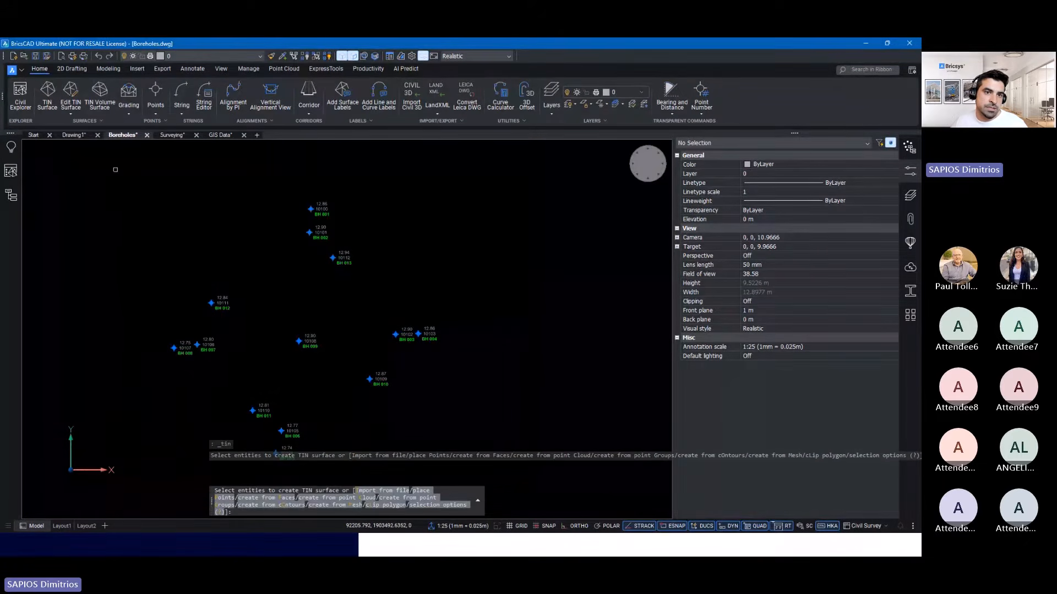
{"action": "key", "text": "Return"}
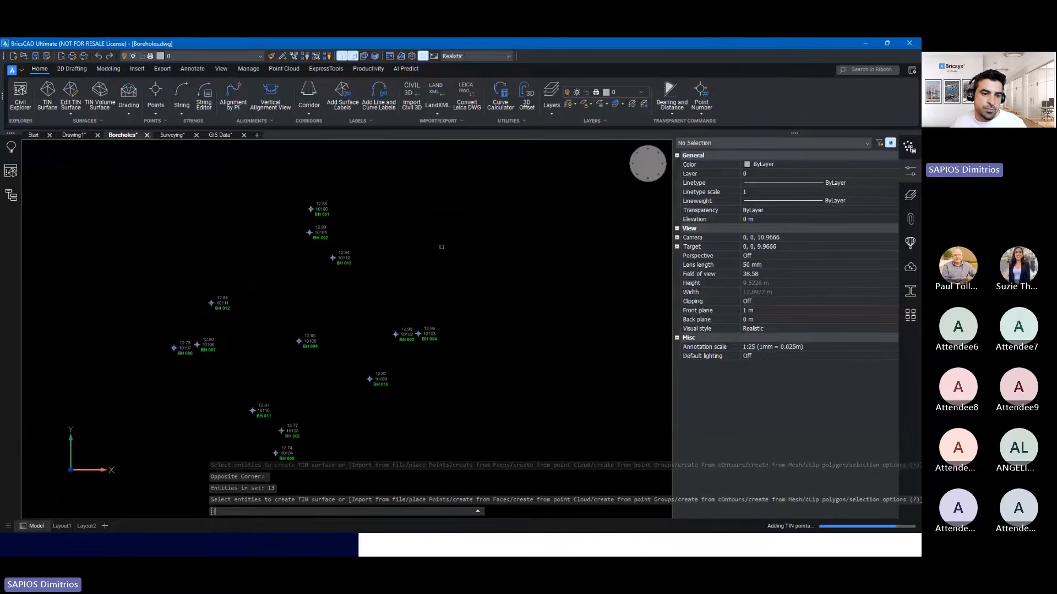
- Examine the borehole TIN surface in 3D and review the Quad commands available for it
{"action": "middle_click_drag", "start_coordinate": [437, 252], "coordinate": [257, 337], "text": "shift"}
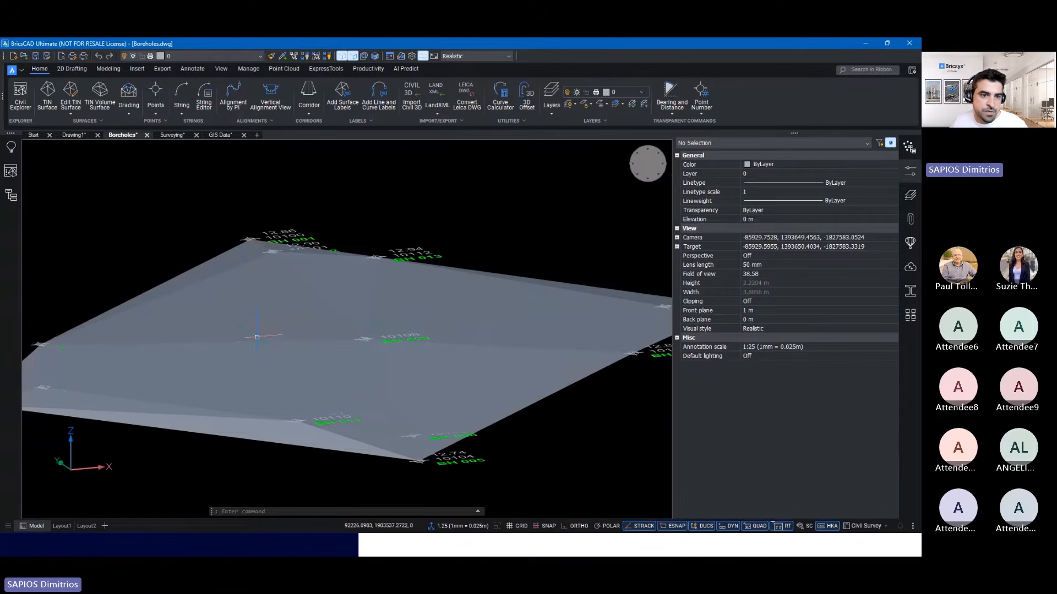
{"action": "mouse_move", "coordinate": [257, 337]}
{"action": "key", "text": "Escape"}
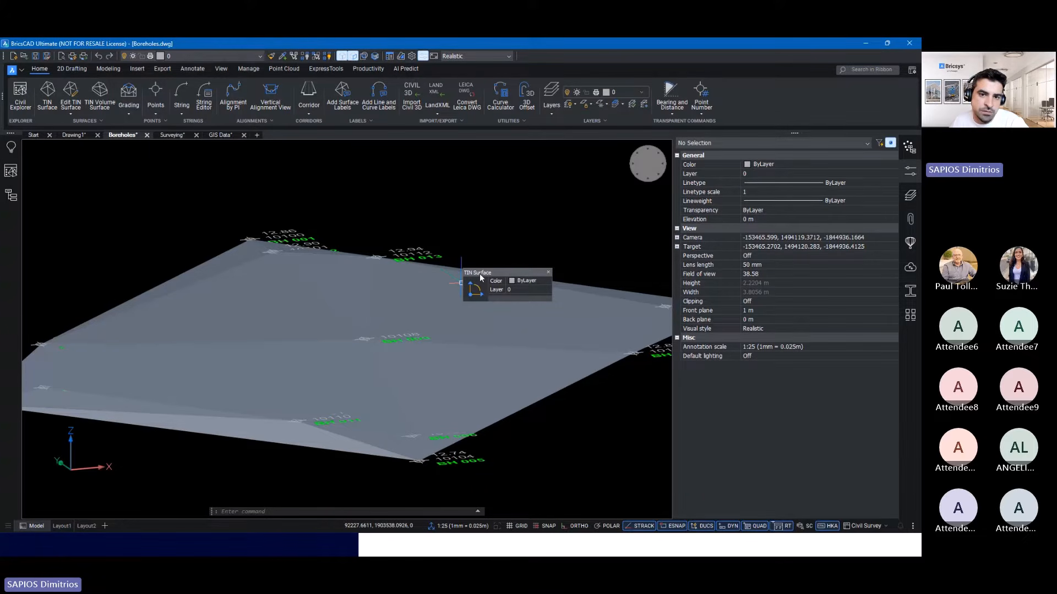
{"action": "mouse_move", "coordinate": [475, 294]}
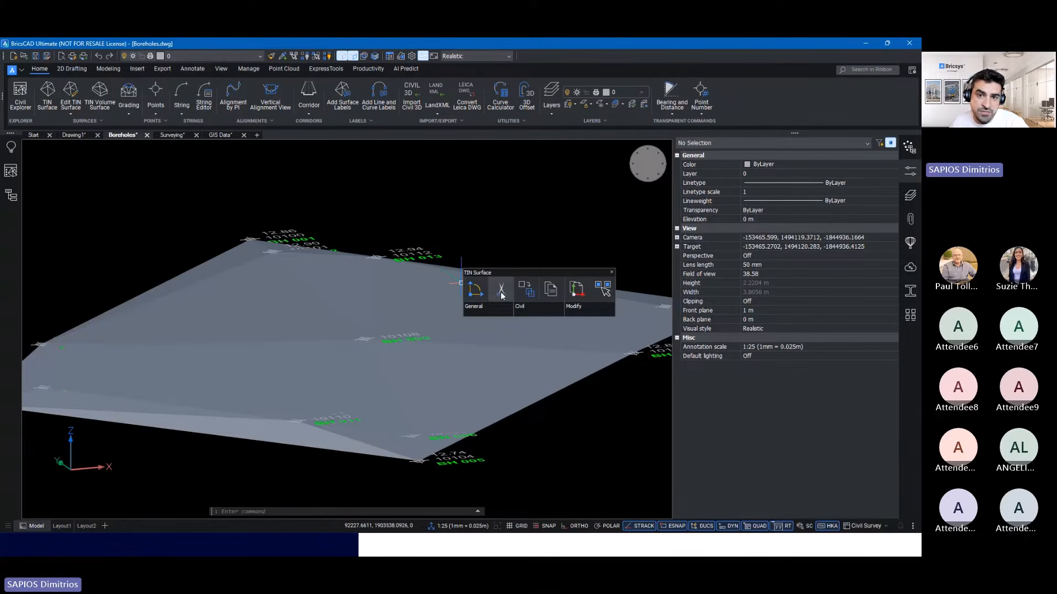
{"action": "mouse_move", "coordinate": [536, 311]}
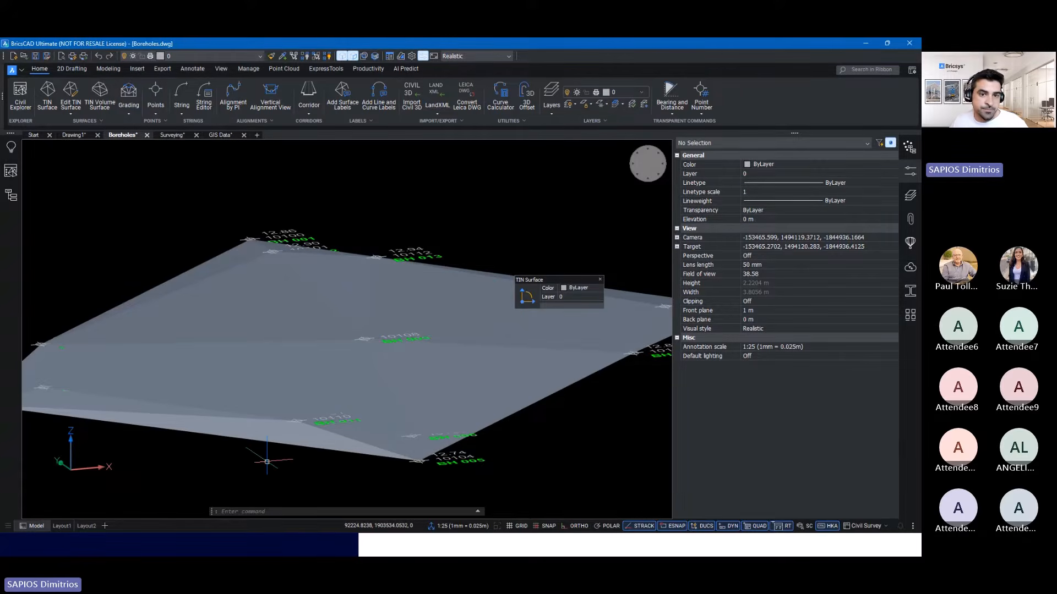
- Switch to the BricsCAD window with the Civil Start drawing and examine its aerial image and the Attach Image command
{"action": "key", "text": "alt+Tab"}
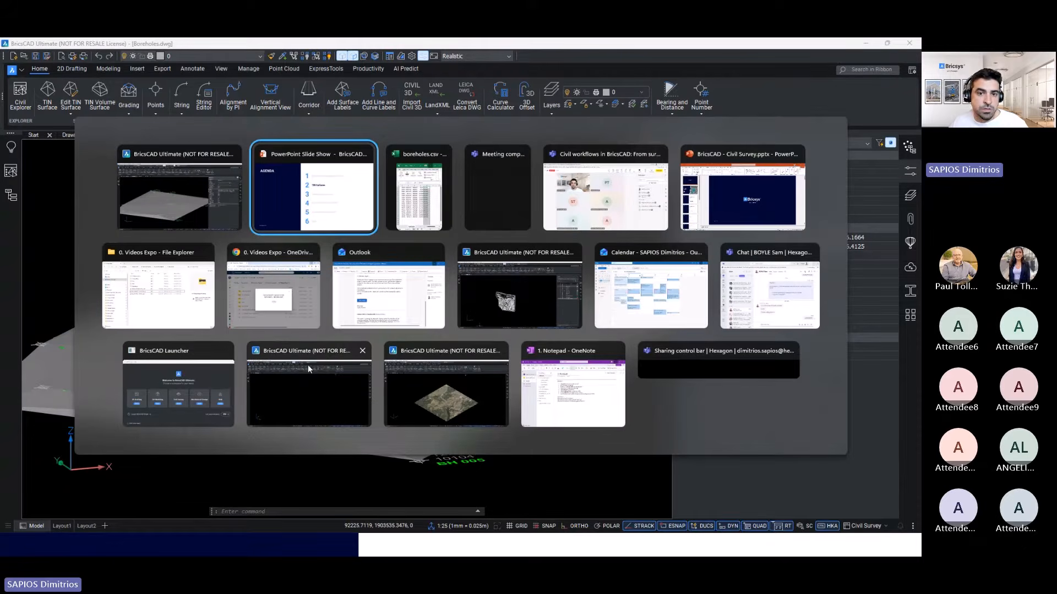
{"action": "left_click", "coordinate": [436, 385]}
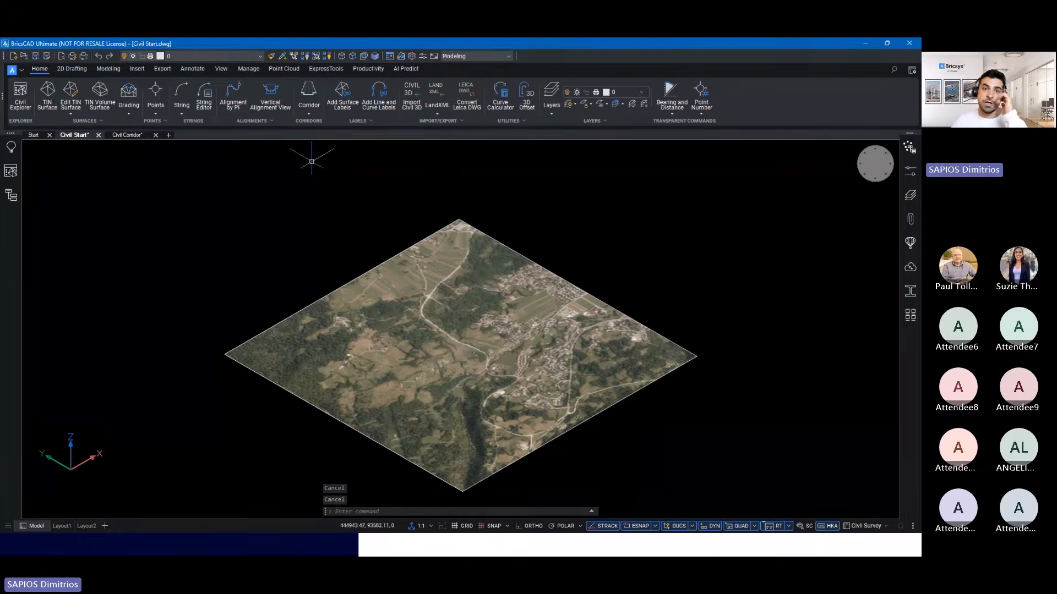
{"action": "left_click", "coordinate": [566, 279]}
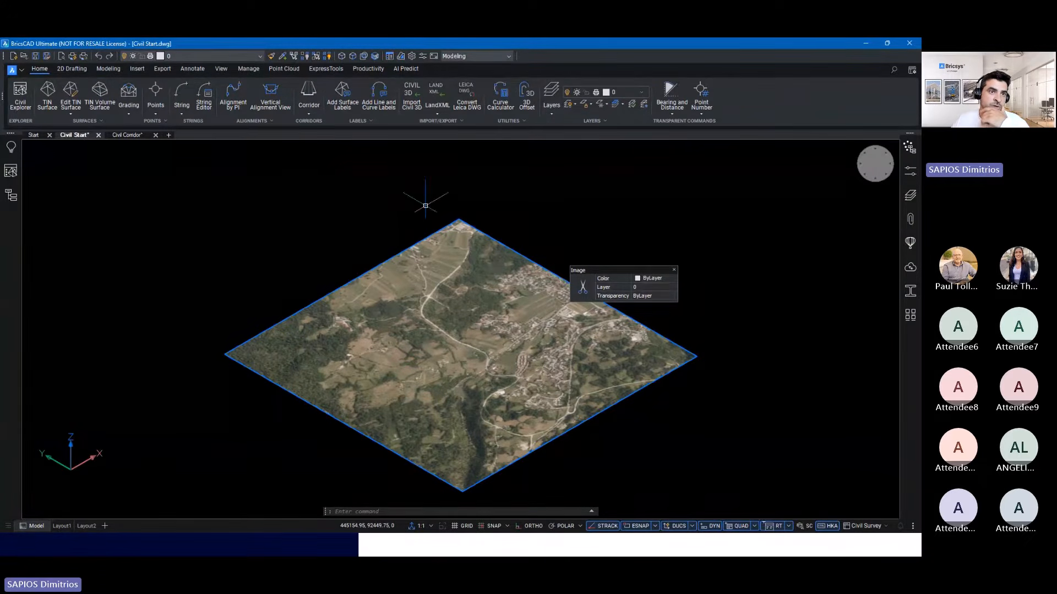
{"action": "key", "text": "Escape"}
{"action": "left_click", "coordinate": [137, 69]}
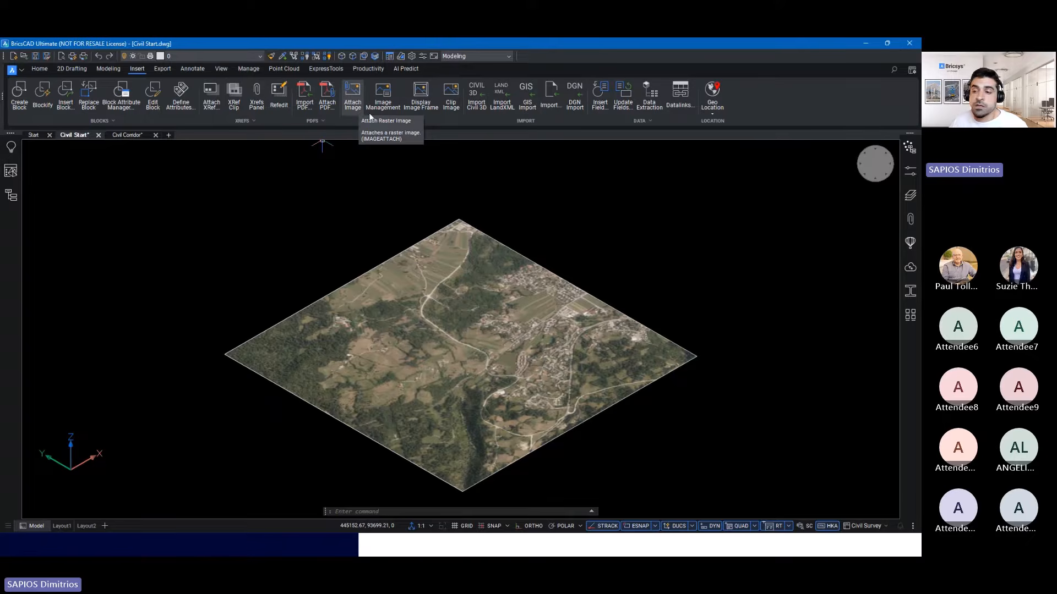
{"action": "left_click", "coordinate": [616, 309]}
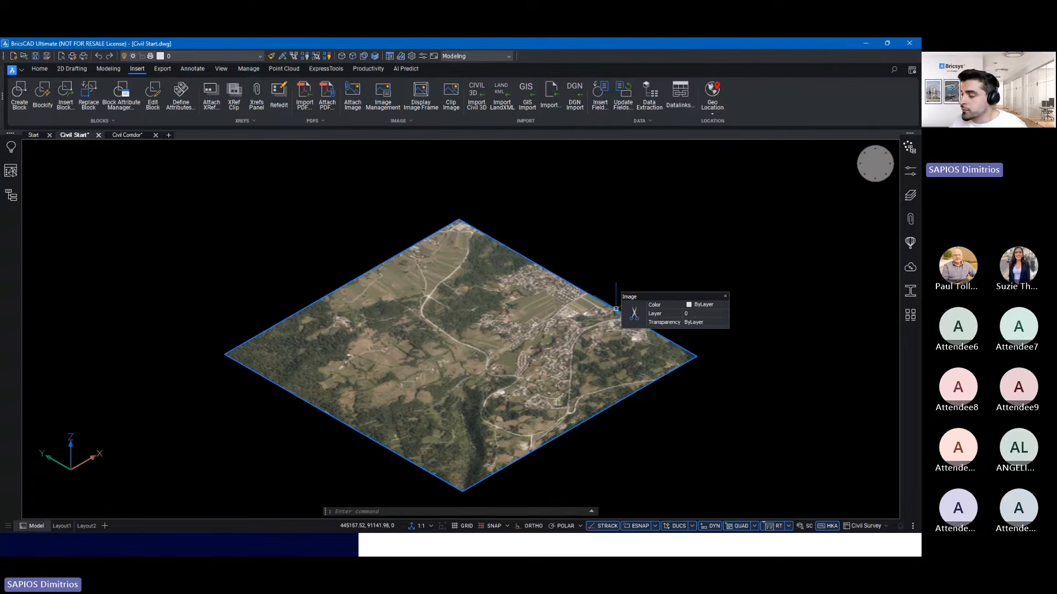
{"action": "middle_click_drag", "start_coordinate": [671, 231], "coordinate": [671, 233], "text": "shift"}
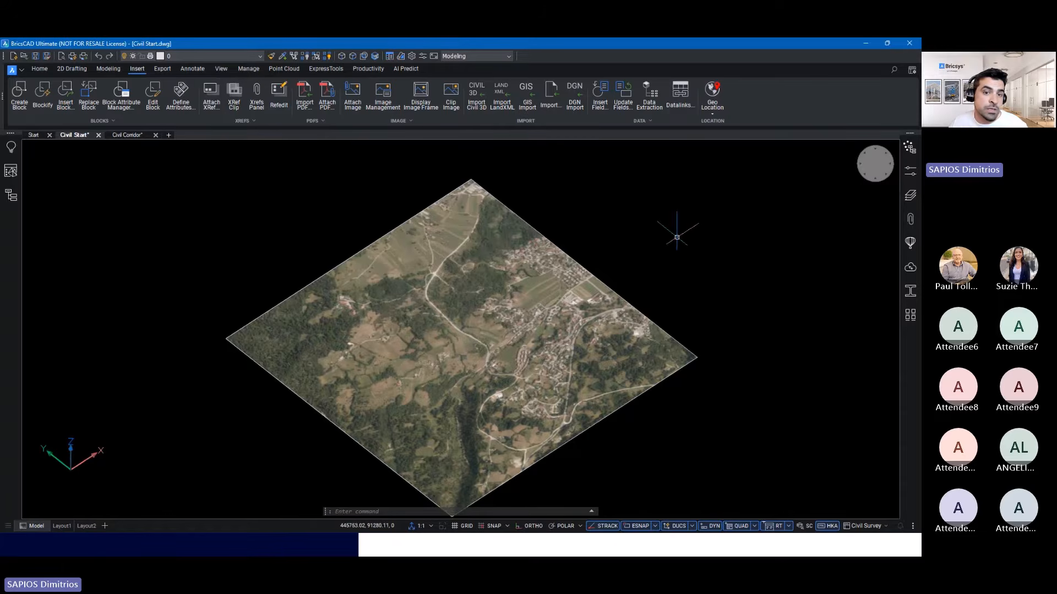
- Start creating a TIN surface by importing from file and load all the GK1 text files of the XYZ Points folder
{"action": "left_click", "coordinate": [39, 69]}
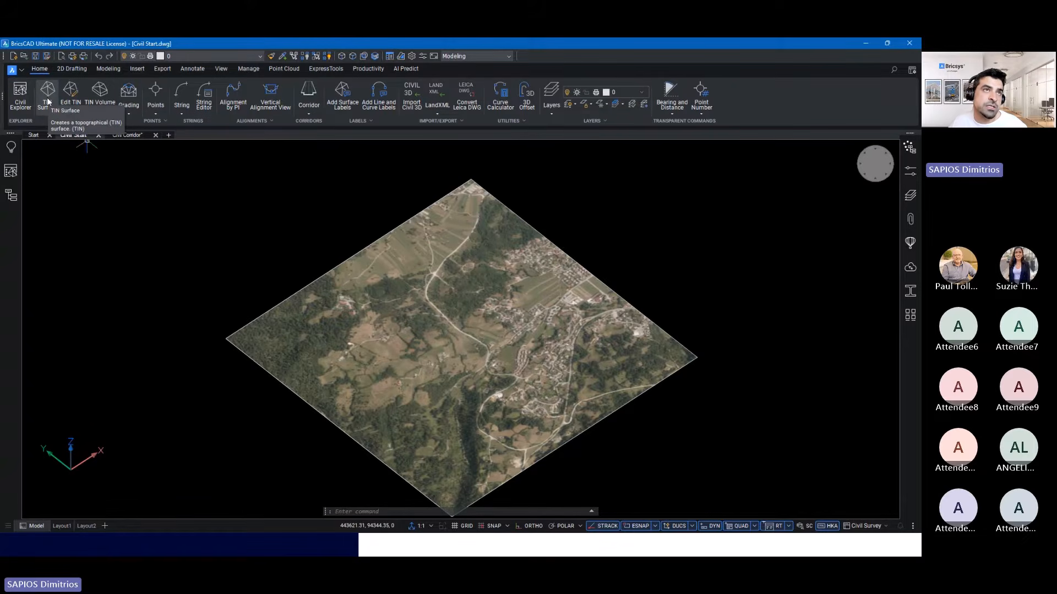
{"action": "left_click", "coordinate": [48, 102]}
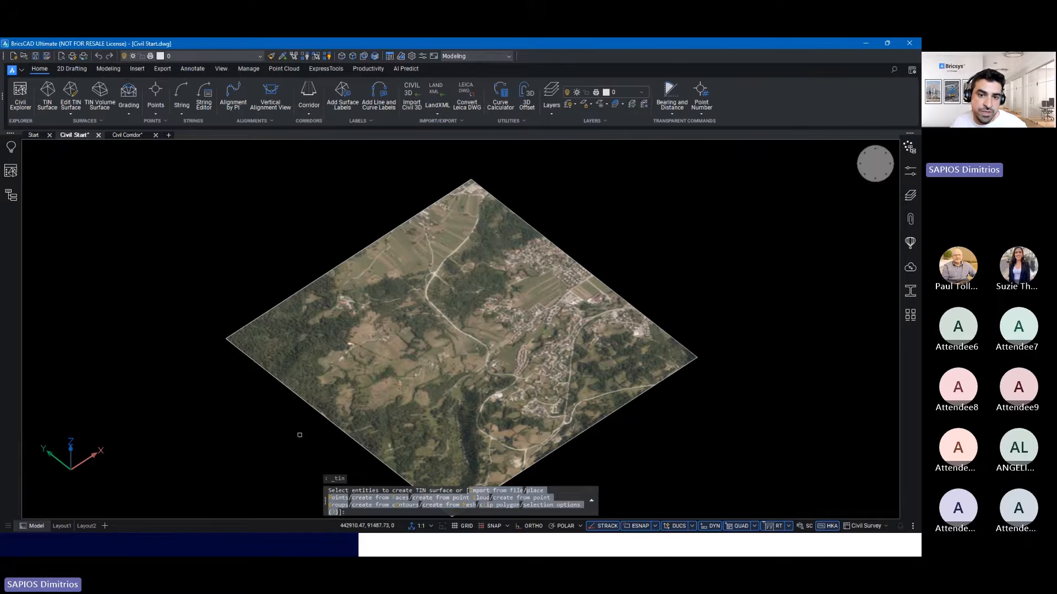
{"action": "middle_click_drag", "start_coordinate": [300, 435], "coordinate": [258, 385]}
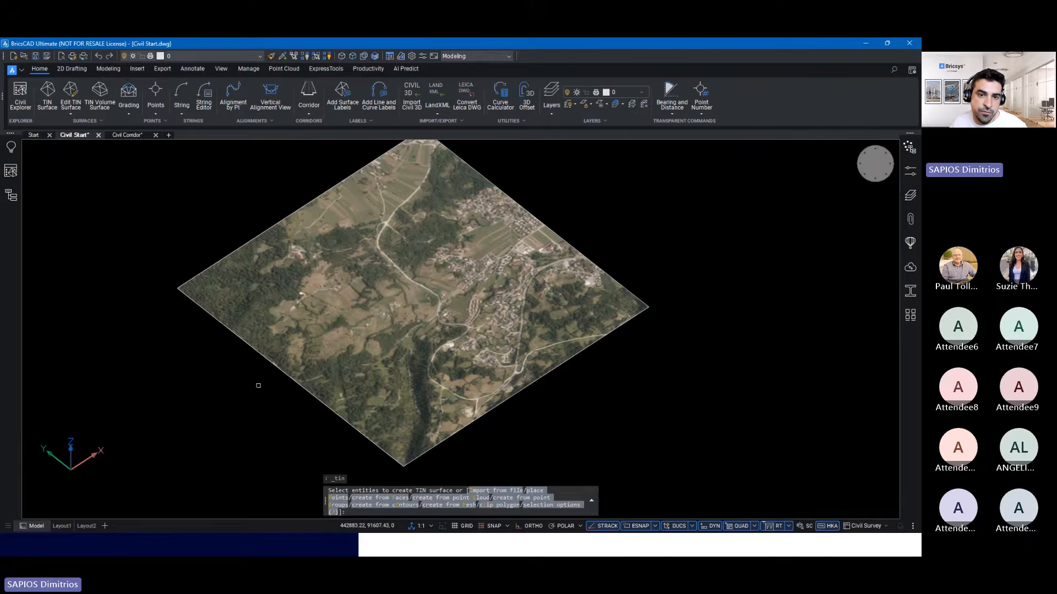
{"action": "left_click", "coordinate": [486, 491]}
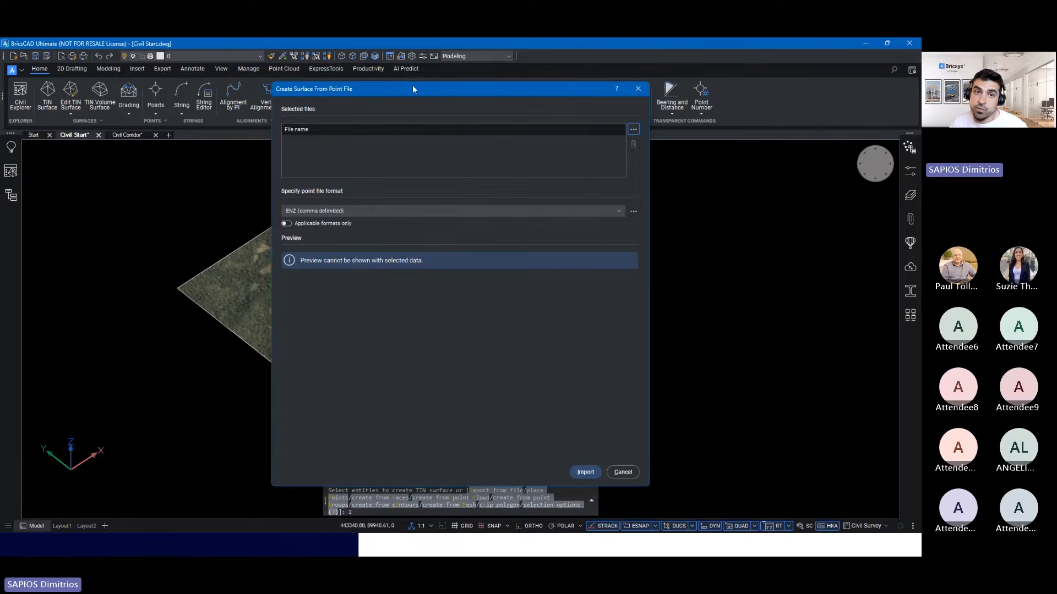
{"action": "left_click_drag", "start_coordinate": [416, 83], "coordinate": [416, 143]}
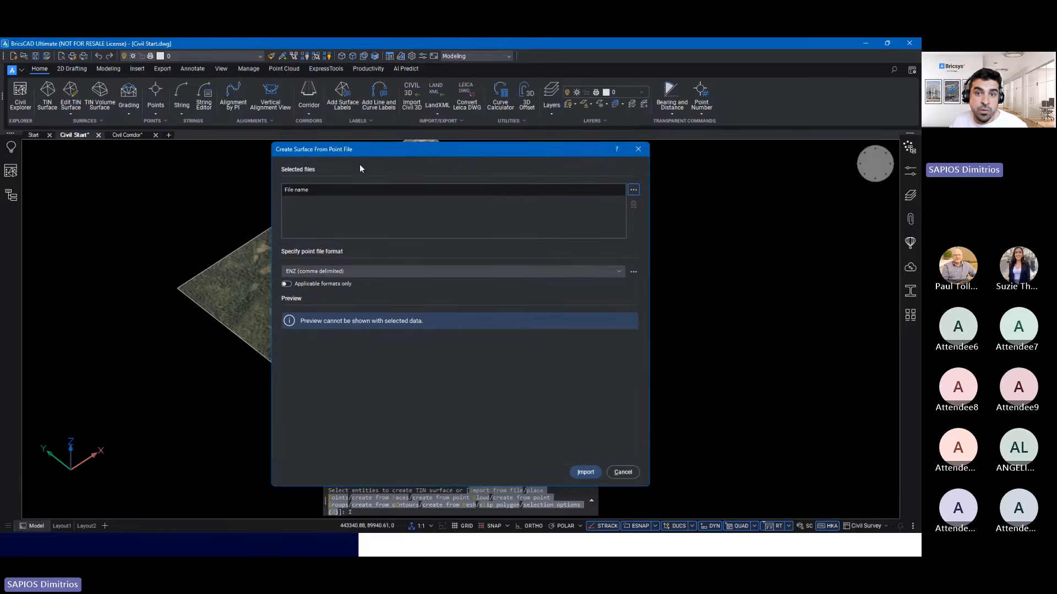
{"action": "left_click", "coordinate": [633, 191]}
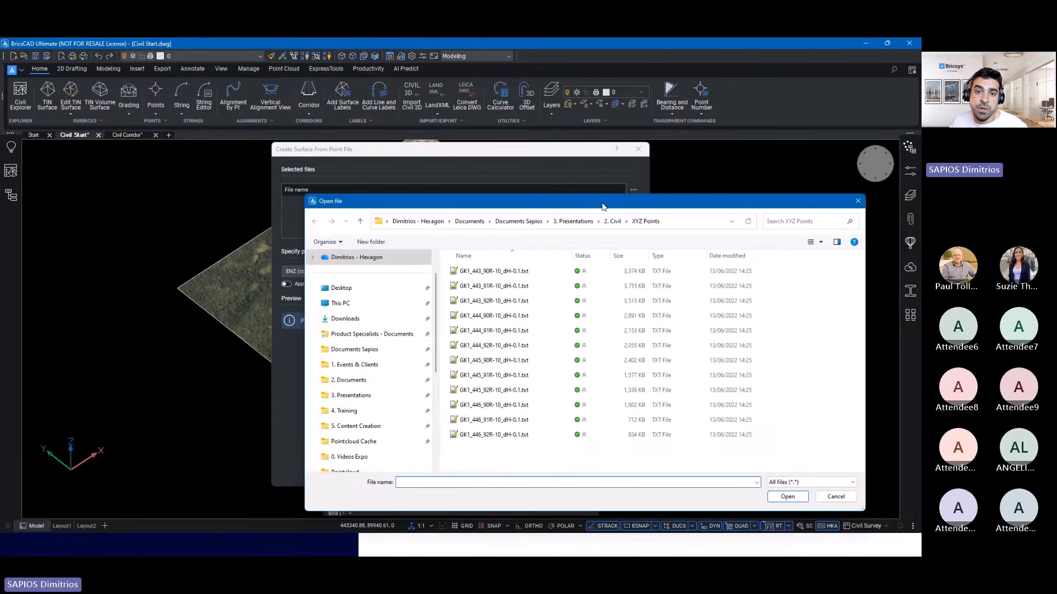
{"action": "left_click", "coordinate": [409, 214]}
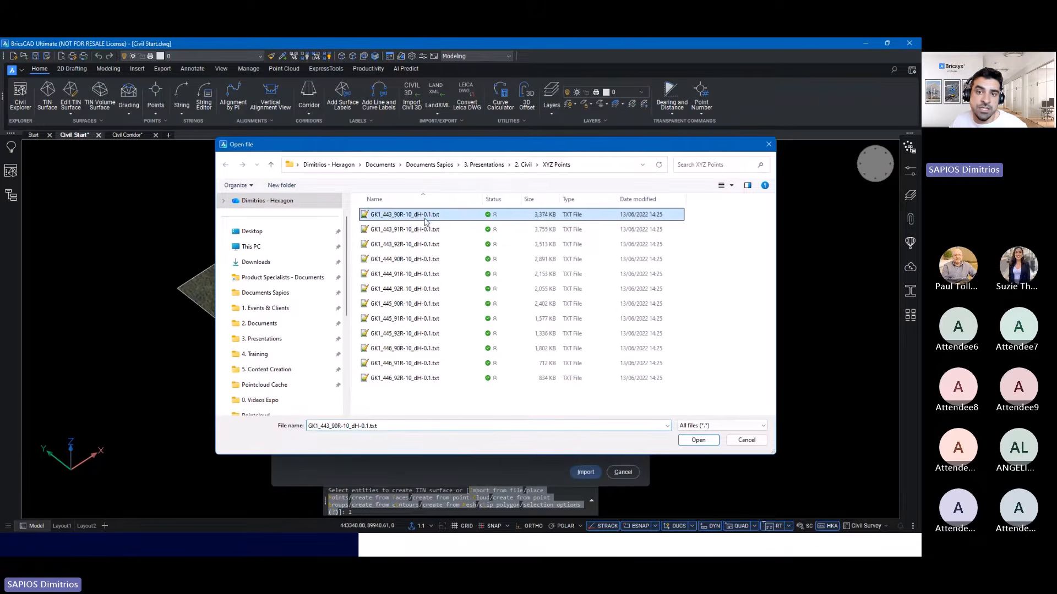
{"action": "left_click", "coordinate": [422, 379], "text": "shift"}
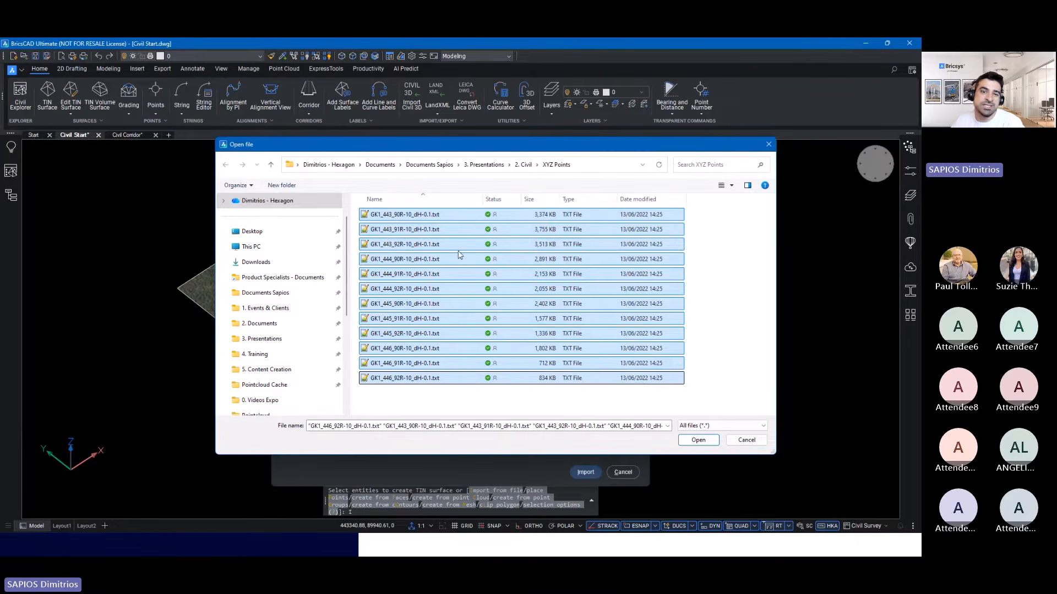
{"action": "left_click", "coordinate": [698, 440]}
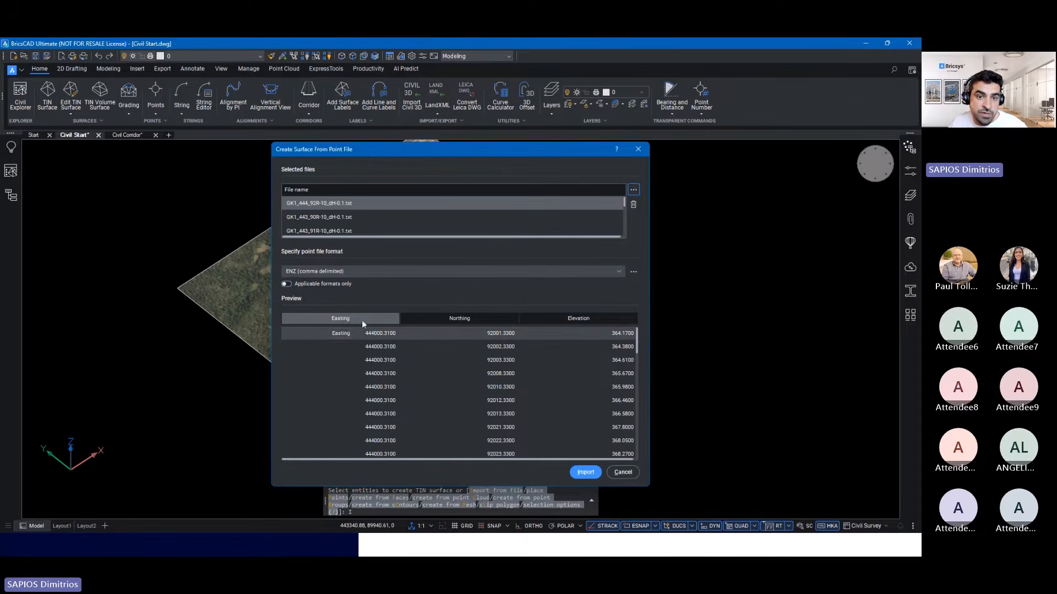
- Import the selected point files in the ENZ (comma delimited) format and create the TIN surface without simplifying it
{"action": "mouse_move", "coordinate": [638, 336]}
{"action": "left_mouse_down"}
{"action": "mouse_move", "coordinate": [634, 402]}
{"action": "mouse_move", "coordinate": [638, 325]}
{"action": "left_mouse_up"}
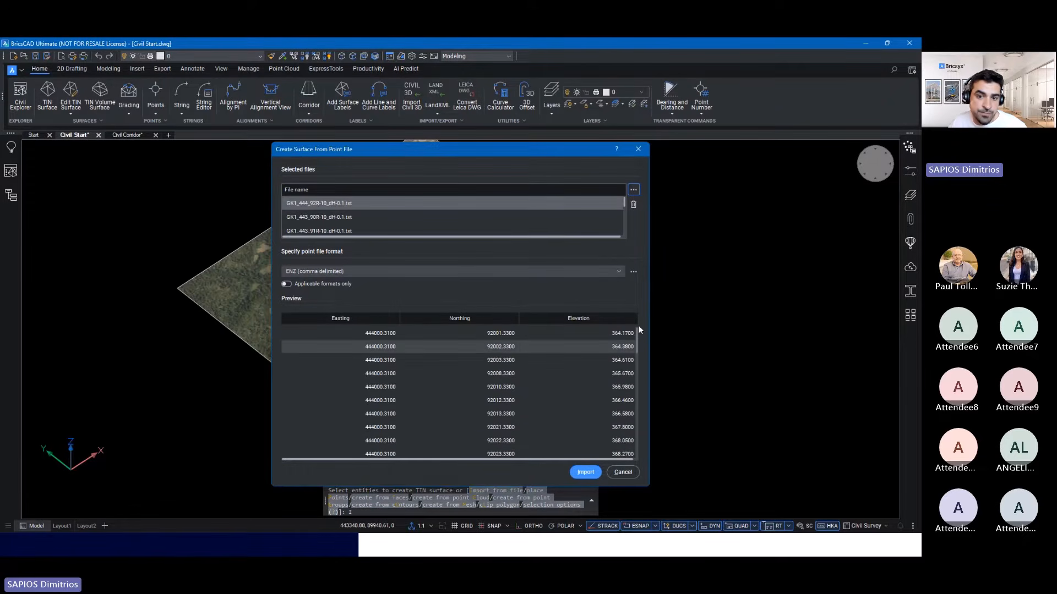
{"action": "left_click", "coordinate": [585, 473]}
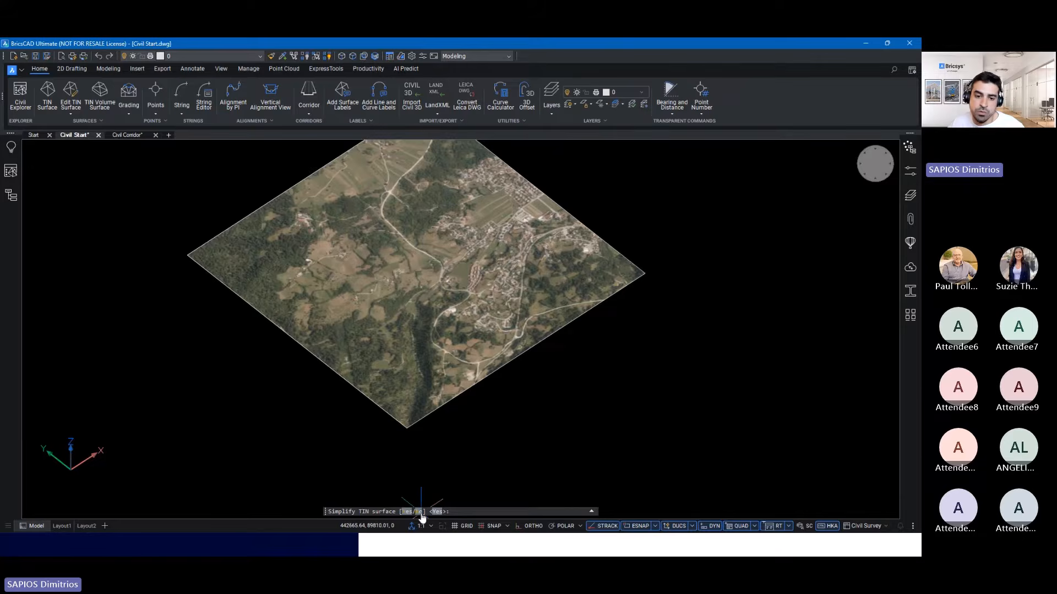
{"action": "type", "text": "N"}
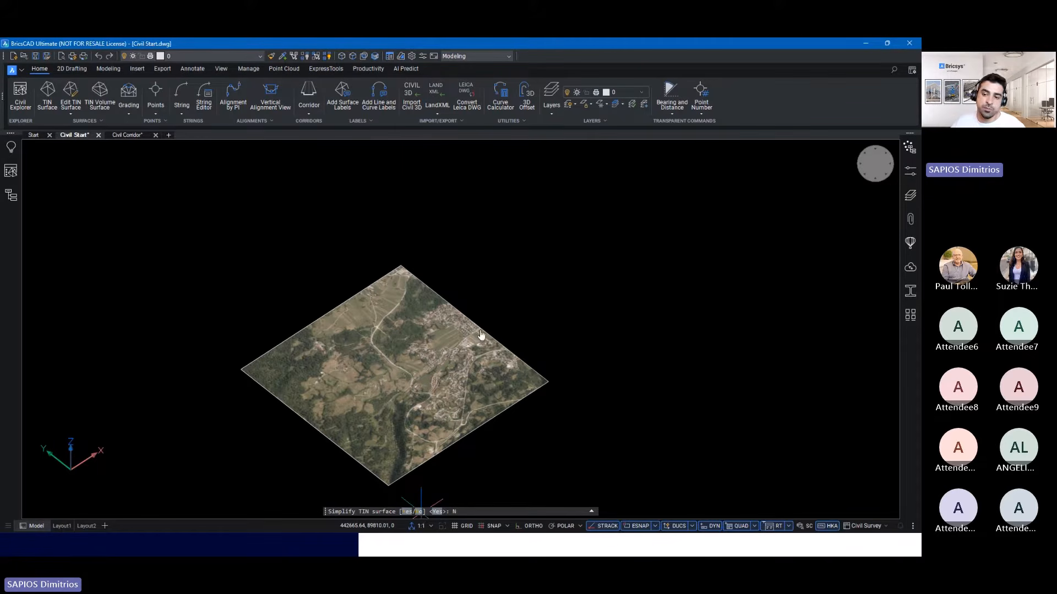
{"action": "scroll", "coordinate": [394, 315], "scroll_direction": "up", "scroll_amount": 4}
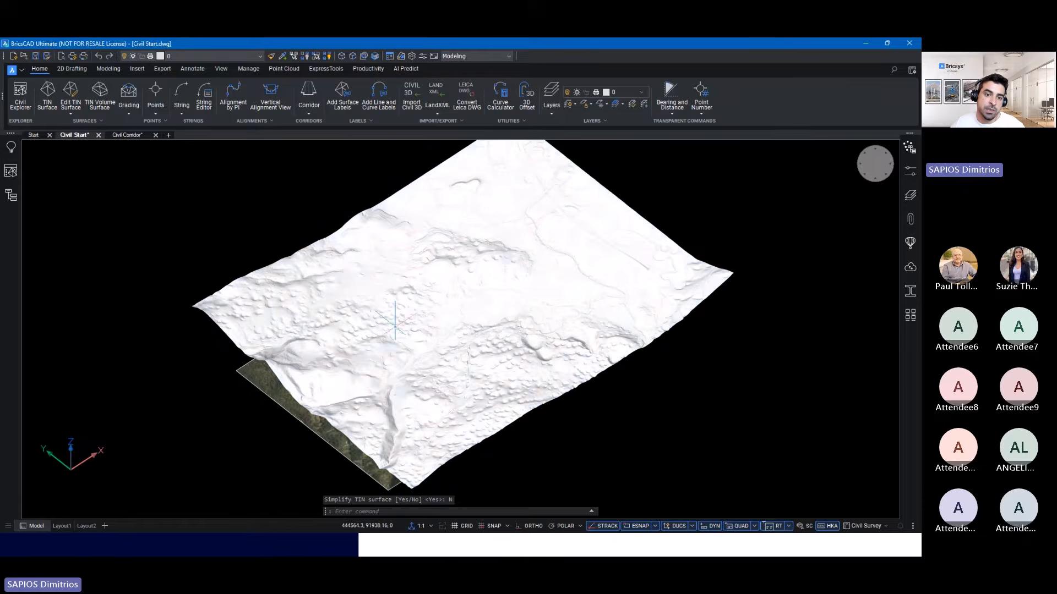
- Examine the terrain surface in 3D, its triangles up close and its position relative to the aerial image
{"action": "middle_click_drag", "start_coordinate": [394, 315], "coordinate": [238, 349], "text": "shift"}
{"action": "scroll", "coordinate": [239, 348], "scroll_direction": "up", "scroll_amount": 8}
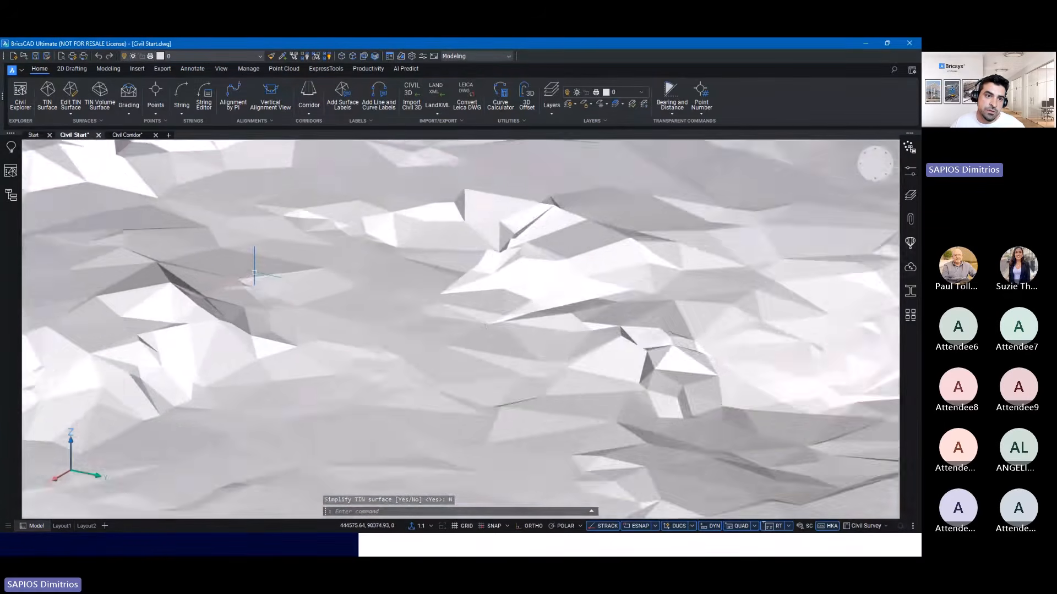
{"action": "scroll", "coordinate": [338, 285], "scroll_direction": "down", "scroll_amount": 10}
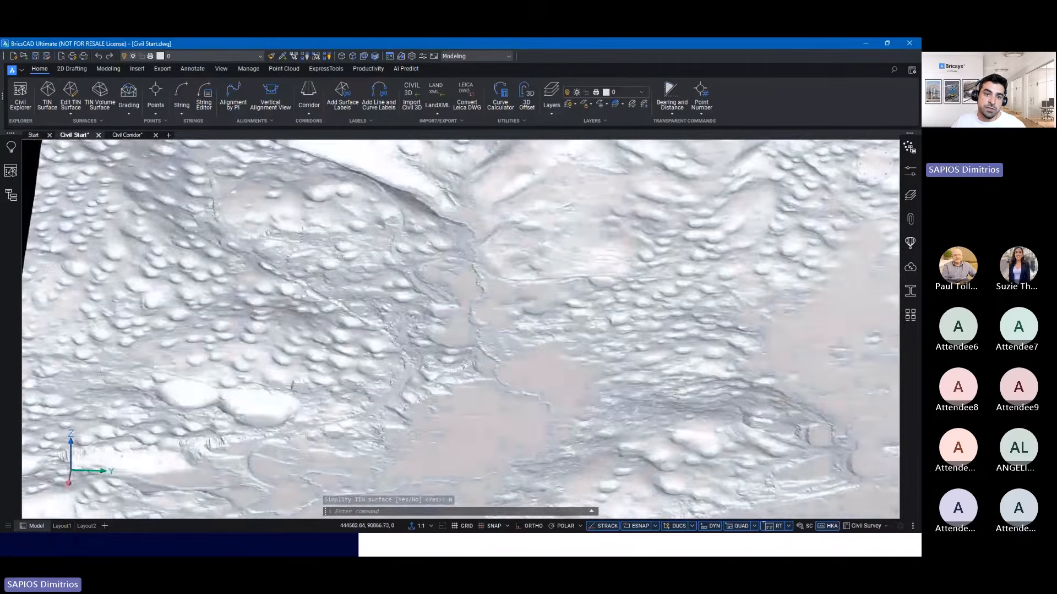
{"action": "scroll", "coordinate": [417, 419], "scroll_direction": "down", "scroll_amount": 6}
{"action": "middle_click_drag", "start_coordinate": [417, 420], "coordinate": [495, 309], "text": "shift"}
{"action": "scroll", "coordinate": [386, 272], "scroll_direction": "up", "scroll_amount": 6}
{"action": "scroll", "coordinate": [455, 416], "scroll_direction": "down", "scroll_amount": 6}
{"action": "middle_click_drag", "start_coordinate": [455, 416], "coordinate": [472, 358], "text": "shift"}
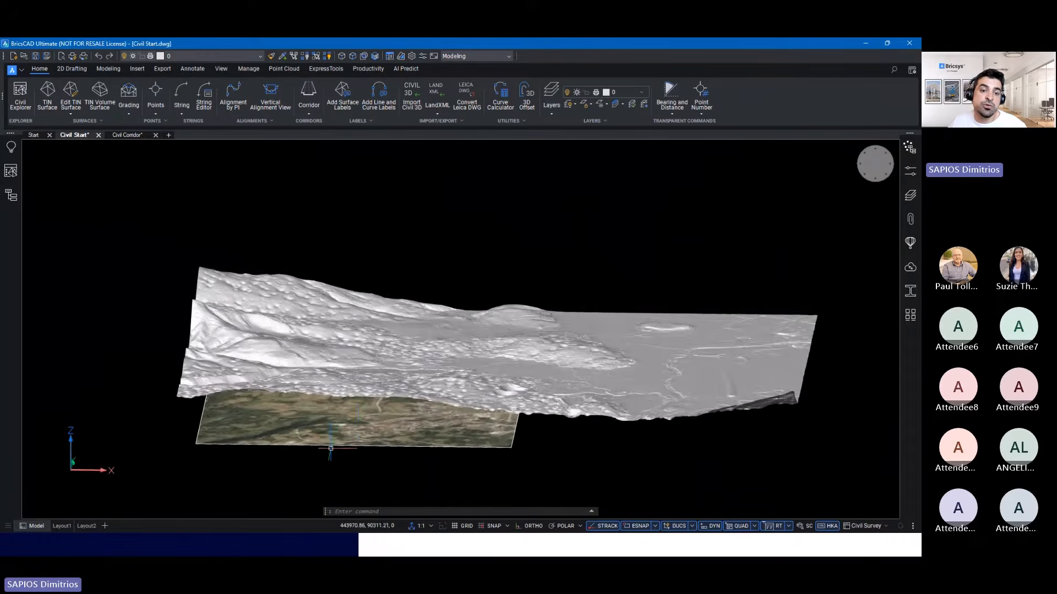
{"action": "scroll", "coordinate": [358, 448], "scroll_direction": "up", "scroll_amount": 5}
{"action": "middle_click_drag", "start_coordinate": [401, 451], "coordinate": [434, 424]}
{"action": "scroll", "coordinate": [433, 423], "scroll_direction": "down", "scroll_amount": 4}
{"action": "scroll", "coordinate": [434, 424], "scroll_direction": "up", "scroll_amount": 1}
- Turn on the TIN-Boundary layer and inspect its closed polyline over the aerial image
{"action": "left_click", "coordinate": [911, 196]}
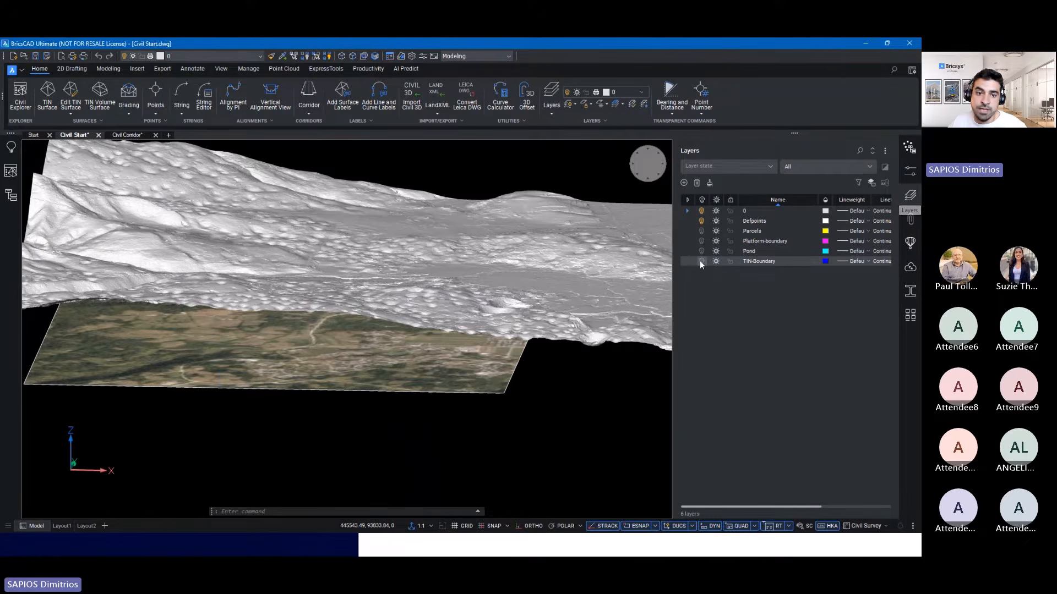
{"action": "left_click", "coordinate": [701, 261]}
{"action": "middle_click_drag", "start_coordinate": [219, 394], "coordinate": [380, 384], "text": "shift"}
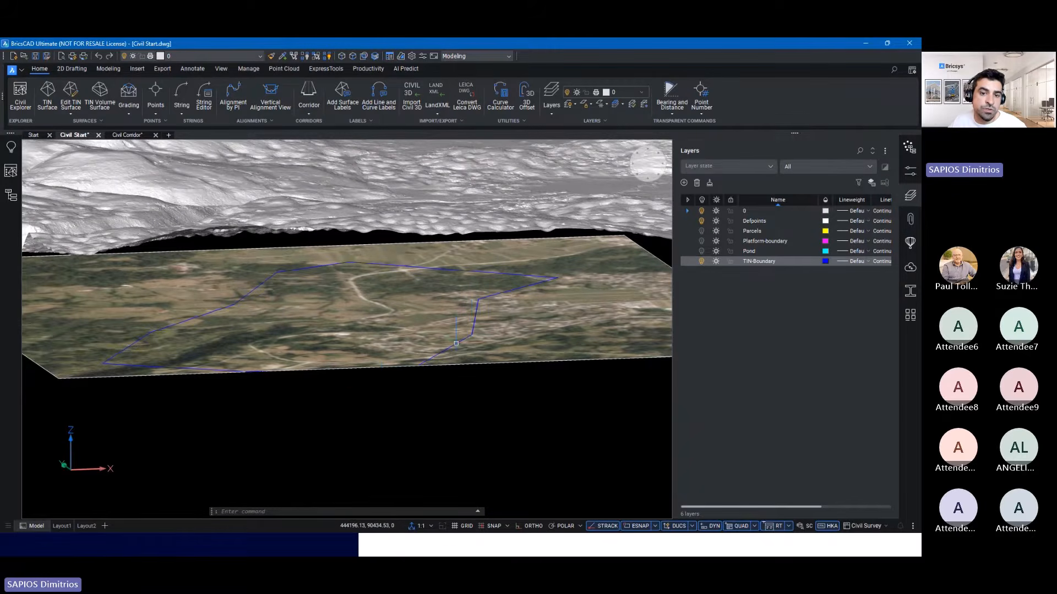
{"action": "mouse_move", "coordinate": [472, 325]}
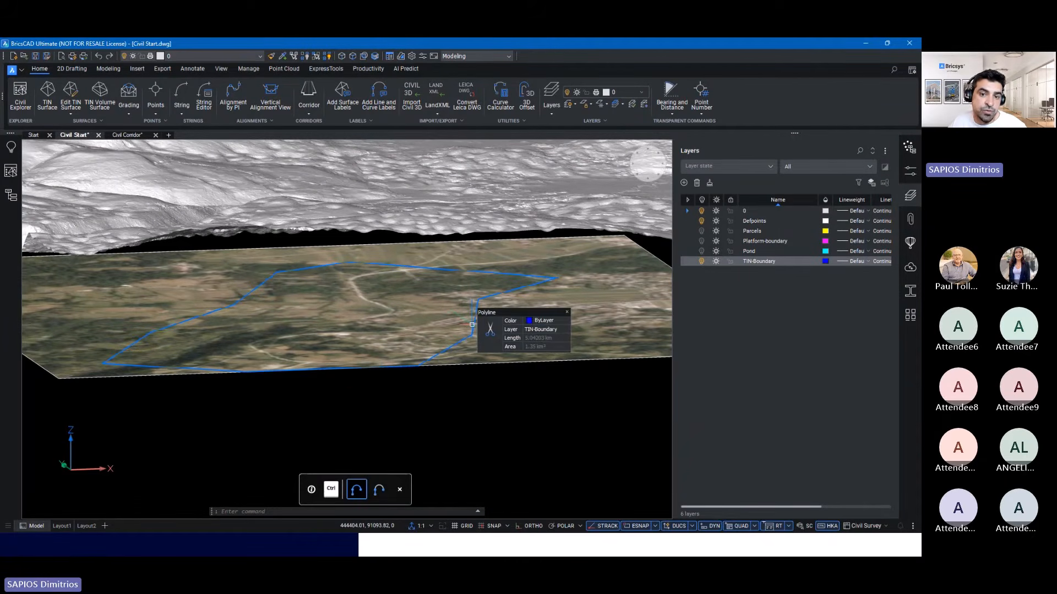
{"action": "middle_click_drag", "start_coordinate": [472, 325], "coordinate": [352, 264], "text": "shift"}
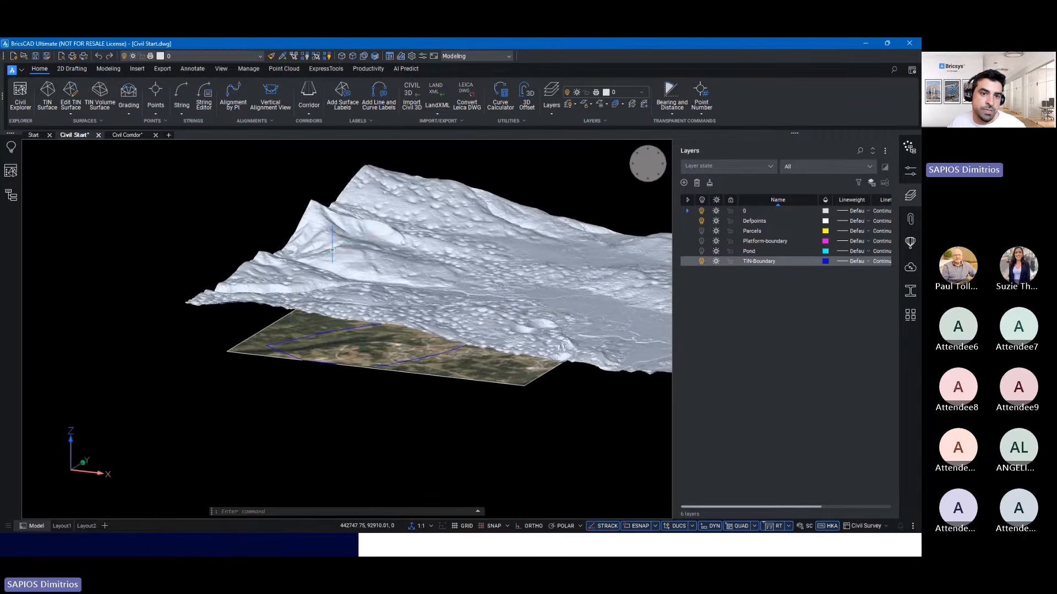
- Add the TIN-Boundary polyline to the TIN surface as an Outer boundary with triangle line trimming off and a mid-ordinate distance of 0.01
{"action": "mouse_move", "coordinate": [333, 251]}
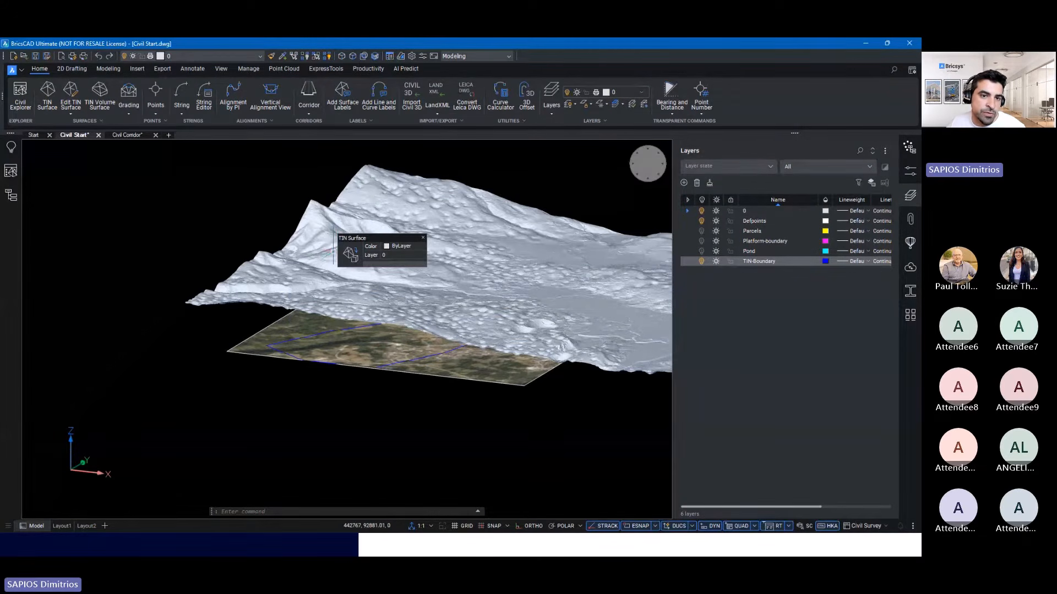
{"action": "mouse_move", "coordinate": [386, 246]}
{"action": "mouse_move", "coordinate": [411, 275]}
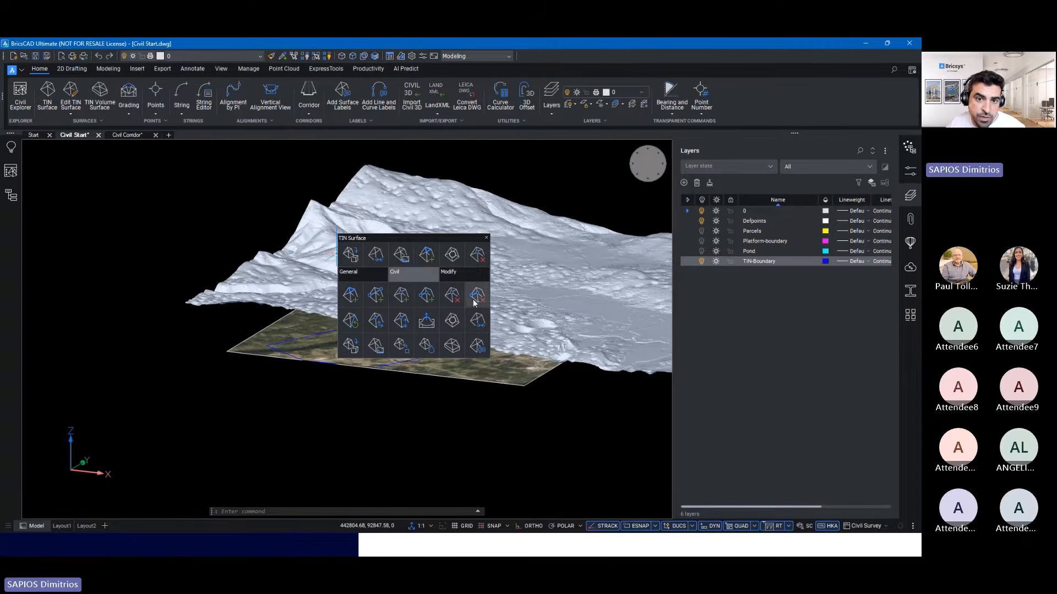
{"action": "left_click", "coordinate": [351, 296]}
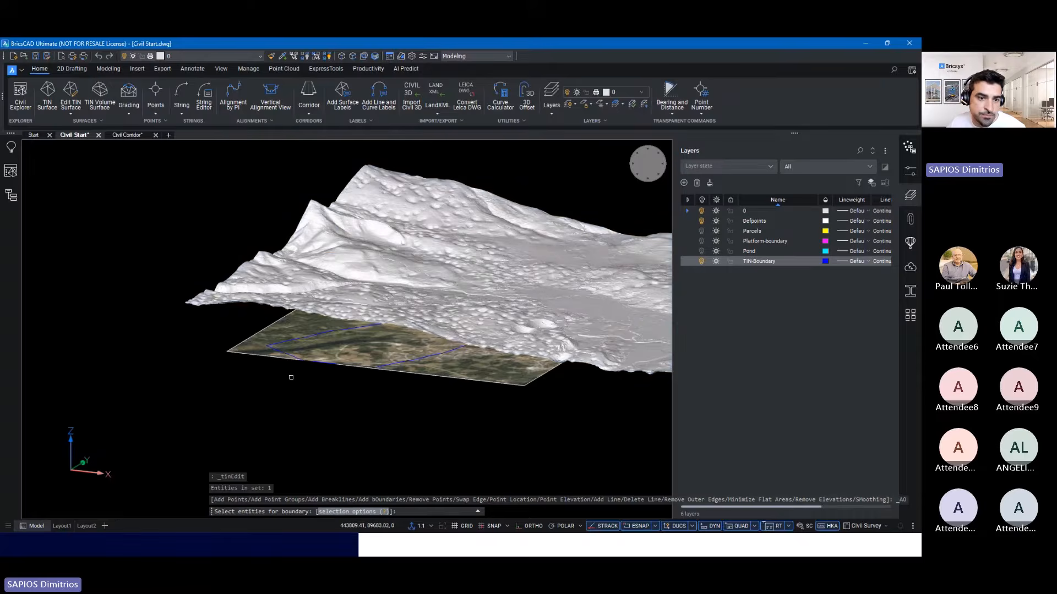
{"action": "scroll", "coordinate": [293, 352], "scroll_direction": "up", "scroll_amount": 5}
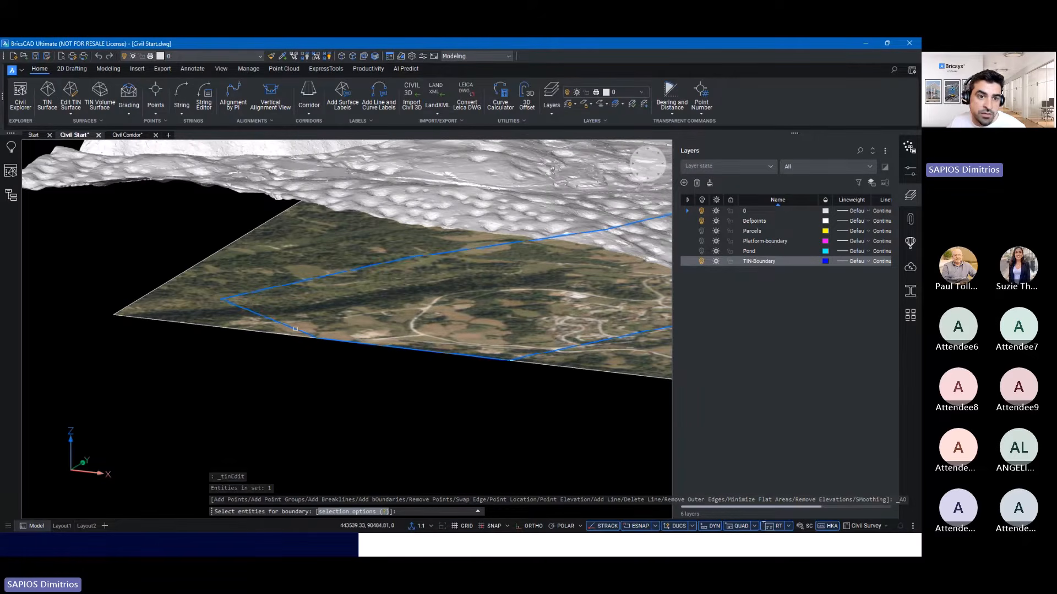
{"action": "left_click", "coordinate": [296, 329]}
{"action": "scroll", "coordinate": [290, 370], "scroll_direction": "down", "scroll_amount": 3}
{"action": "middle_click_drag", "start_coordinate": [290, 369], "coordinate": [211, 367]}
{"action": "key", "text": "Return"}
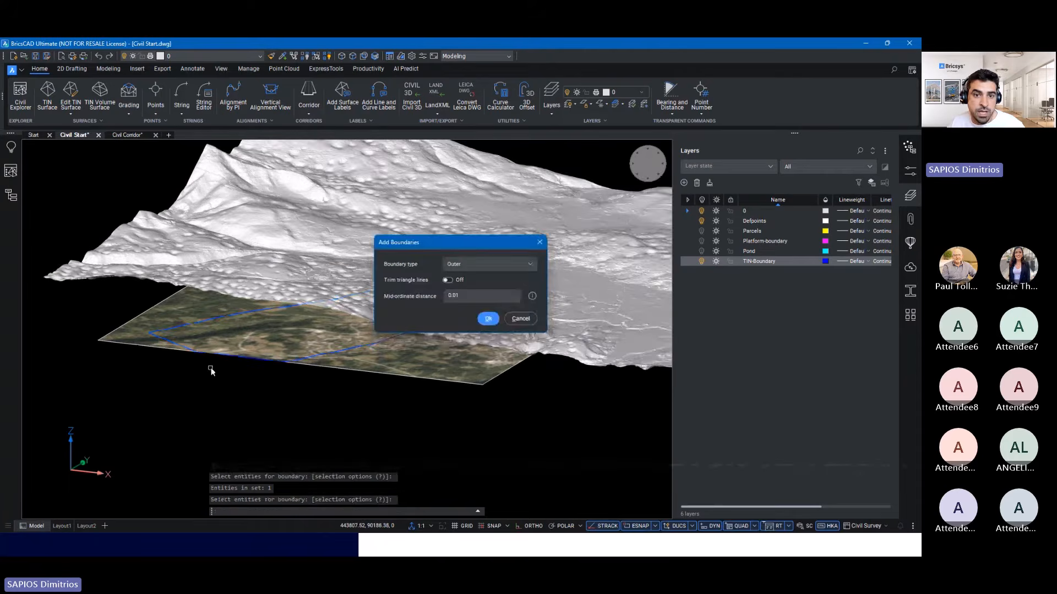
{"action": "left_click", "coordinate": [488, 319]}
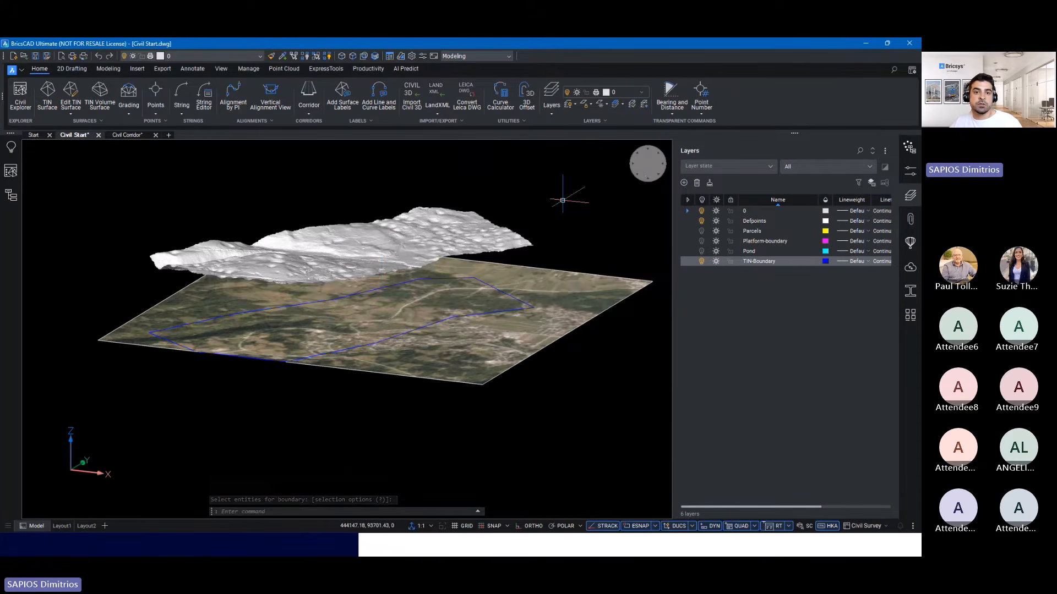
- Stretch the far corner vertex of the boundary polyline outward over the aerial image to extend the clipped surface
{"action": "middle_click_drag", "start_coordinate": [563, 201], "coordinate": [594, 214], "text": "shift"}
{"action": "scroll", "coordinate": [557, 157], "scroll_direction": "down", "scroll_amount": 3}
{"action": "scroll", "coordinate": [506, 346], "scroll_direction": "up", "scroll_amount": 5}
{"action": "left_click", "coordinate": [488, 348]}
{"action": "scroll", "coordinate": [488, 348], "scroll_direction": "down", "scroll_amount": 5}
{"action": "middle_click_drag", "start_coordinate": [489, 348], "coordinate": [473, 369], "text": "shift"}
{"action": "scroll", "coordinate": [473, 370], "scroll_direction": "up", "scroll_amount": 3}
{"action": "left_click", "coordinate": [488, 354]}
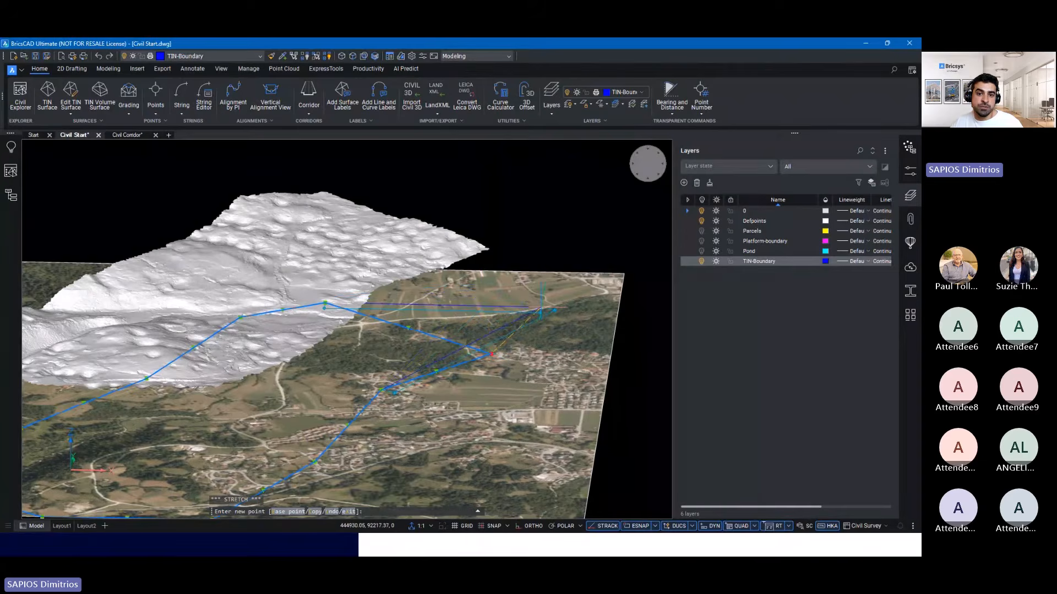
{"action": "left_click", "coordinate": [541, 309]}
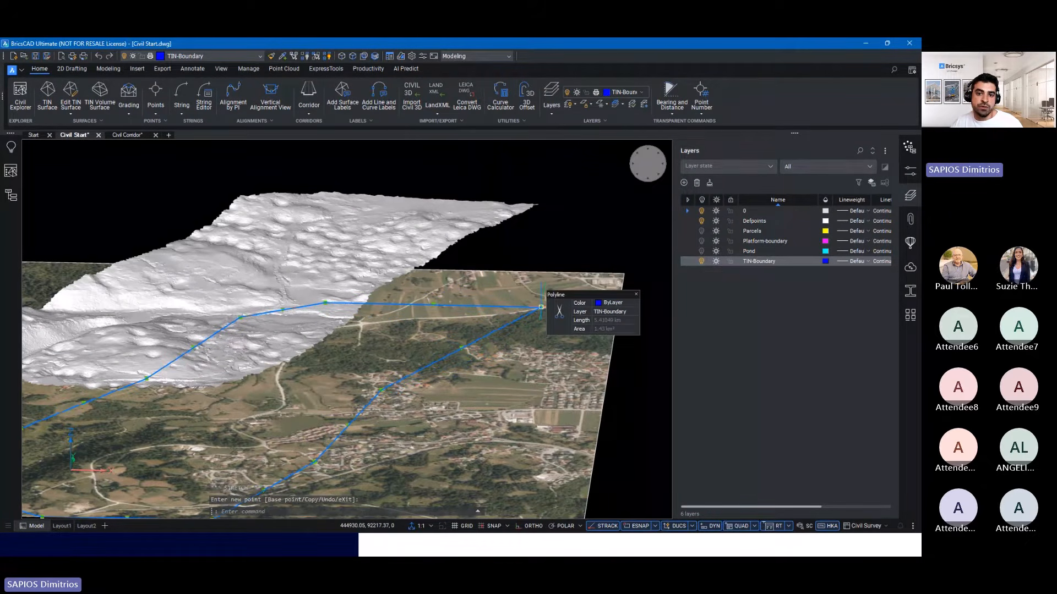
{"action": "left_click", "coordinate": [540, 307]}
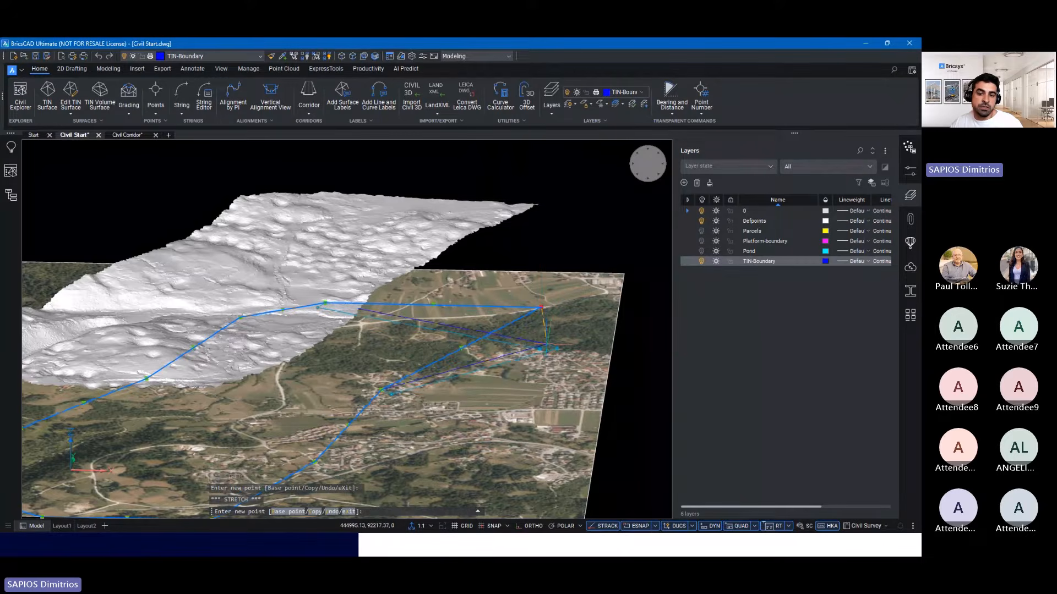
{"action": "left_click", "coordinate": [546, 344]}
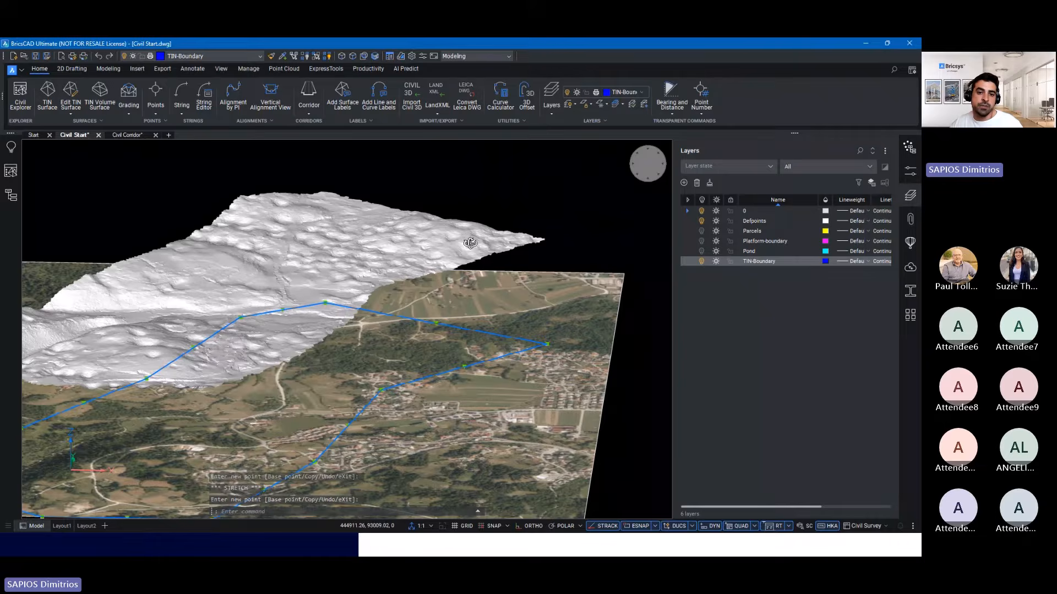
{"action": "left_click", "coordinate": [638, 173]}
{"action": "key", "text": "Escape"}
- Assign the aerial raster image to the clipped TIN surface
{"action": "middle_click_drag", "start_coordinate": [587, 234], "coordinate": [413, 264], "text": "shift"}
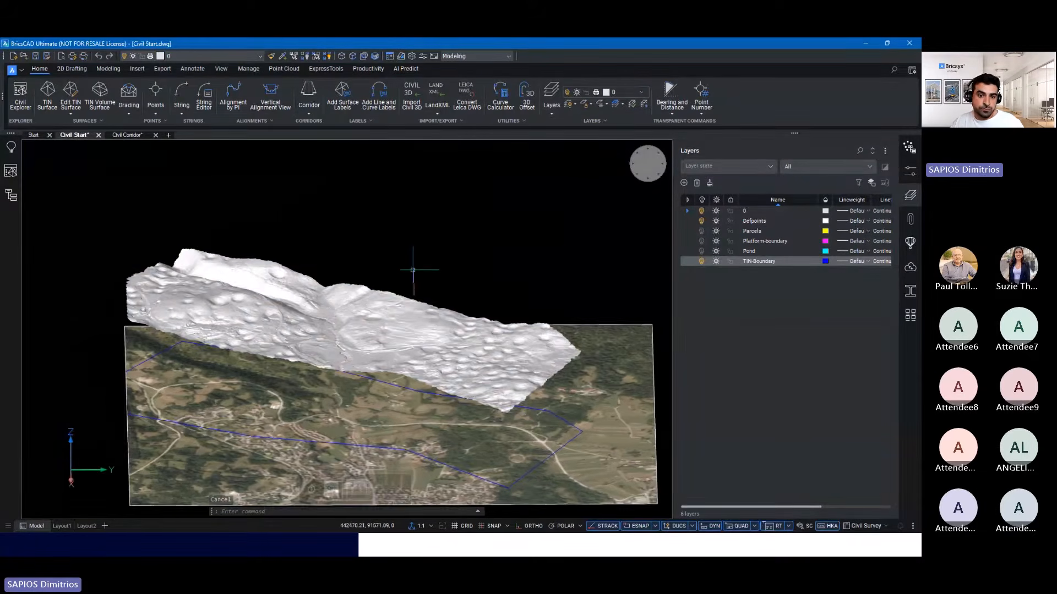
{"action": "left_click", "coordinate": [365, 300]}
{"action": "mouse_move", "coordinate": [428, 322]}
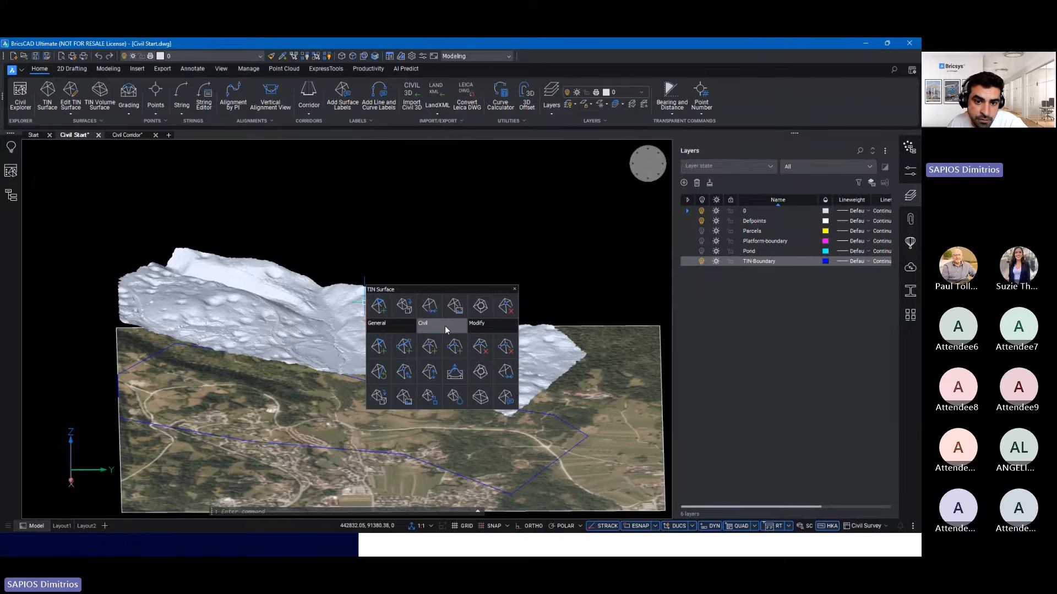
{"action": "left_click", "coordinate": [406, 398]}
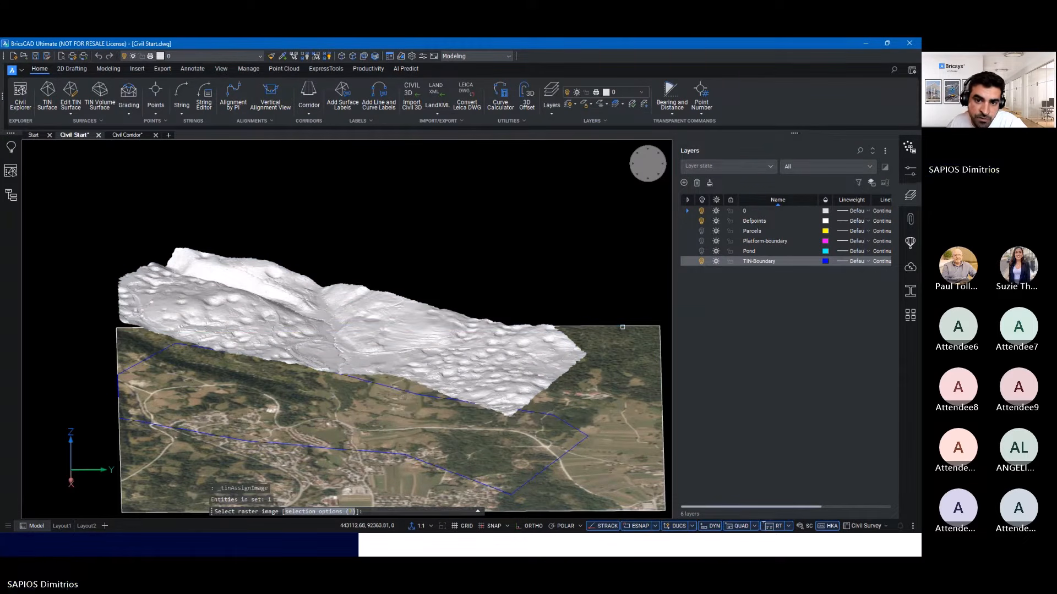
{"action": "left_click", "coordinate": [622, 327]}
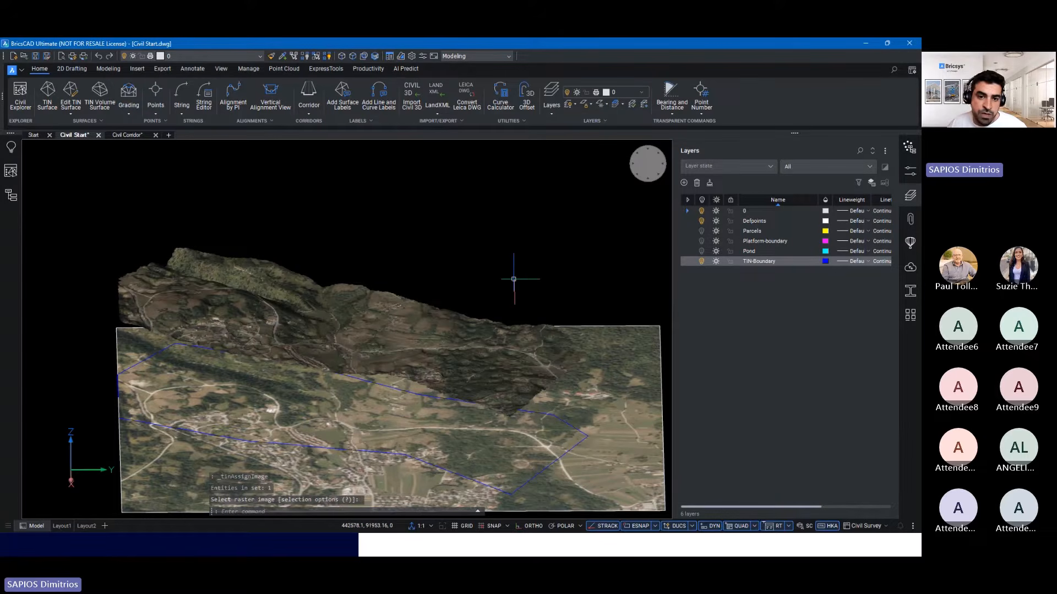
- Hide the flat aerial image and the boundary polyline so only the textured TIN surface is displayed
{"action": "scroll", "coordinate": [495, 279], "scroll_direction": "down", "scroll_amount": 1}
{"action": "scroll", "coordinate": [335, 340], "scroll_direction": "up", "scroll_amount": 6}
{"action": "middle_click_drag", "start_coordinate": [334, 340], "coordinate": [361, 317], "text": "shift"}
{"action": "scroll", "coordinate": [350, 321], "scroll_direction": "down", "scroll_amount": 5}
{"action": "mouse_move", "coordinate": [361, 316]}
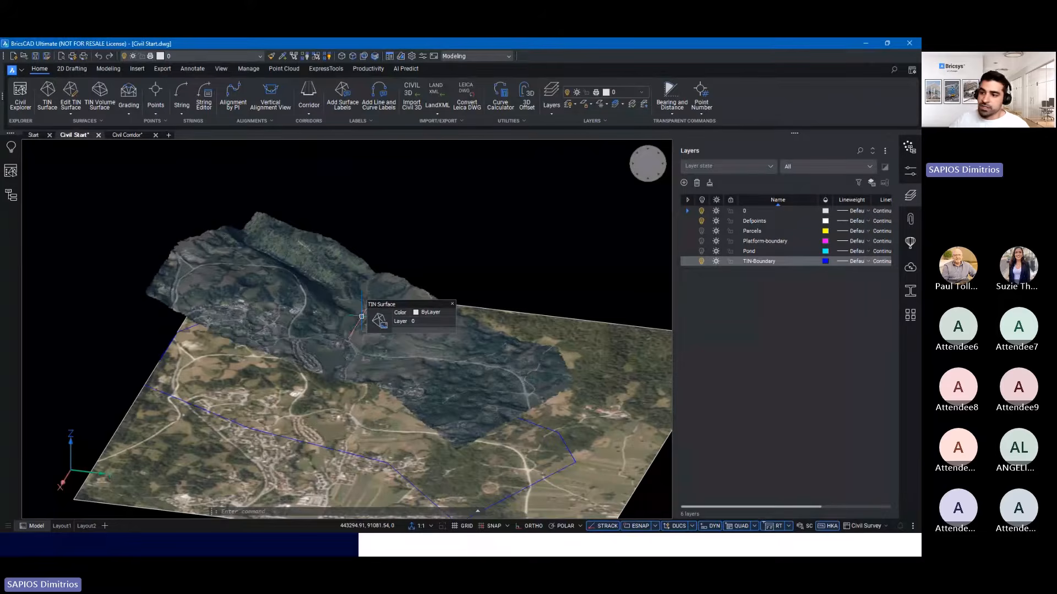
{"action": "left_click_drag", "start_coordinate": [426, 444], "coordinate": [353, 371]}
{"action": "left_click_drag", "start_coordinate": [447, 274], "coordinate": [448, 252], "text": "shift"}
{"action": "left_click", "coordinate": [306, 56]}
{"action": "left_click", "coordinate": [305, 56]}
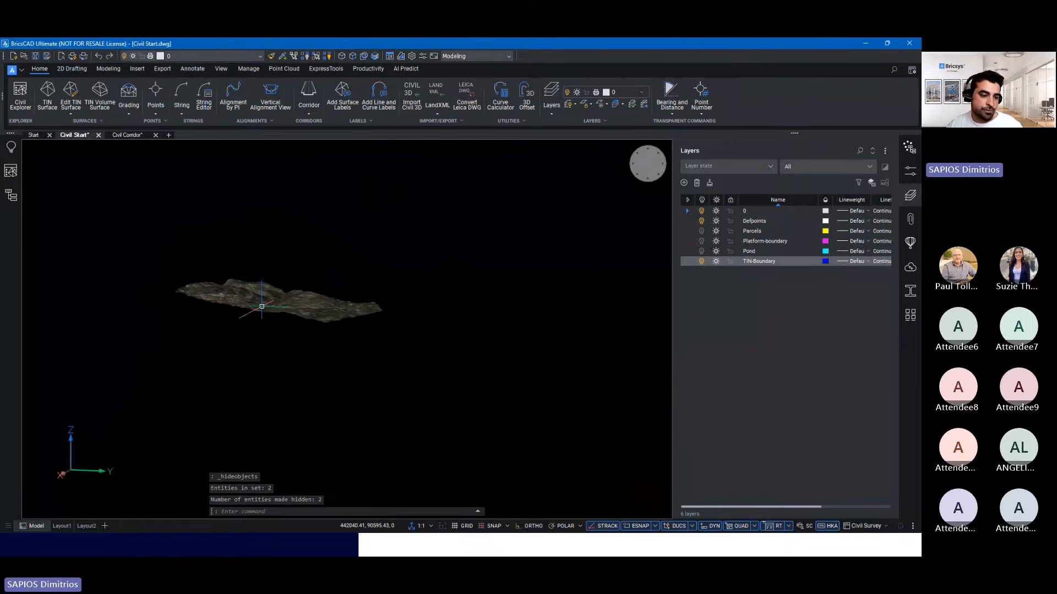
- Close the layer list and examine the image-draped terrain surface in 3D from closer and higher viewpoints
{"action": "scroll", "coordinate": [262, 306], "scroll_direction": "up", "scroll_amount": 6}
{"action": "middle_click_drag", "start_coordinate": [309, 269], "coordinate": [471, 291]}
{"action": "mouse_move", "coordinate": [912, 197]}
{"action": "left_mouse_down"}
{"action": "mouse_move", "coordinate": [915, 222]}
{"action": "mouse_move", "coordinate": [914, 196]}
{"action": "left_mouse_up"}
{"action": "left_click", "coordinate": [914, 195]}
{"action": "scroll", "coordinate": [478, 350], "scroll_direction": "up", "scroll_amount": 1}
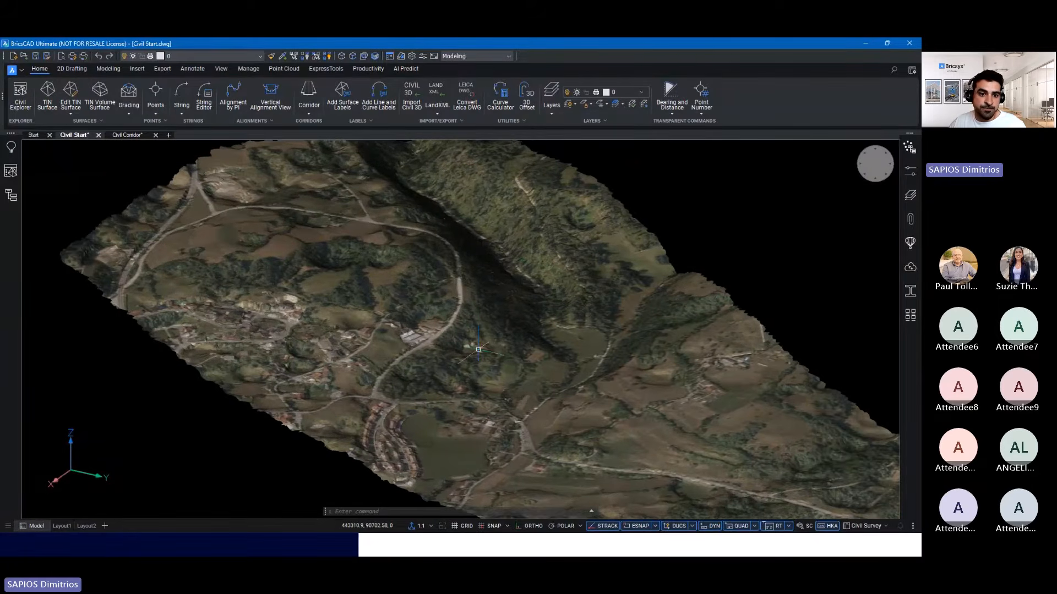
{"action": "scroll", "coordinate": [479, 350], "scroll_direction": "up", "scroll_amount": 3}
{"action": "middle_click_drag", "start_coordinate": [478, 349], "coordinate": [515, 365], "text": "shift"}
{"action": "key", "text": "ctrl"}
- Review the TIN surface's name, definition history and statistics in the Civil Explorer
{"action": "left_click", "coordinate": [10, 171]}
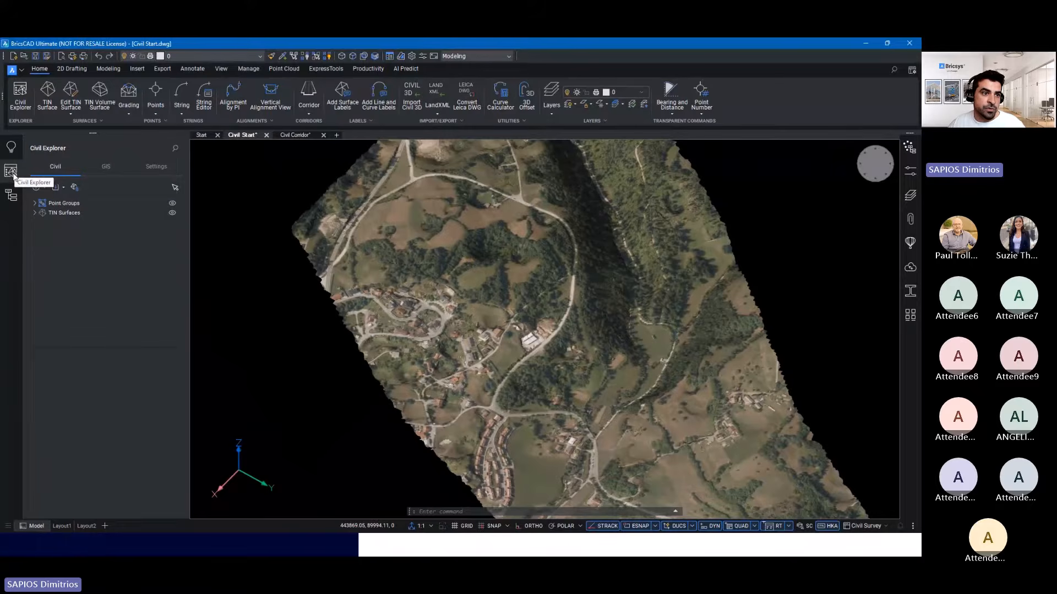
{"action": "left_click", "coordinate": [34, 213]}
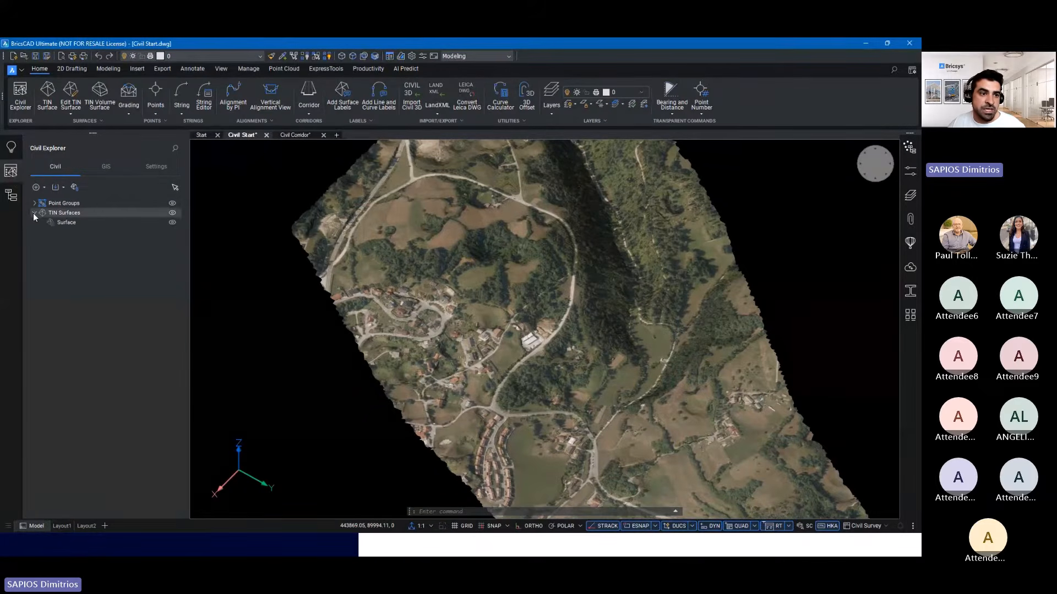
{"action": "left_click", "coordinate": [64, 222]}
{"action": "key", "text": "ctrl"}
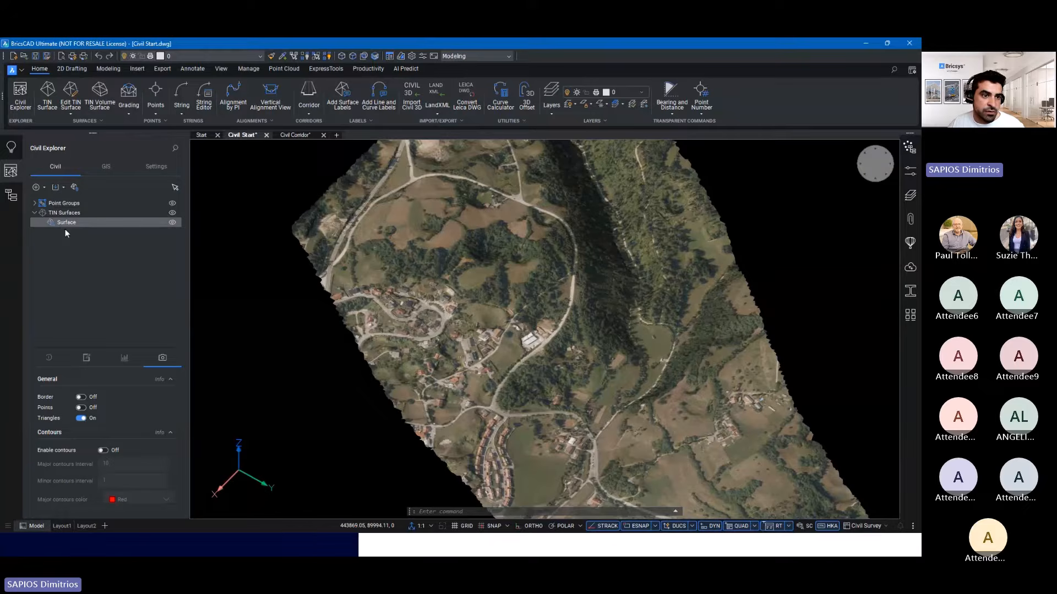
{"action": "left_click", "coordinate": [49, 359]}
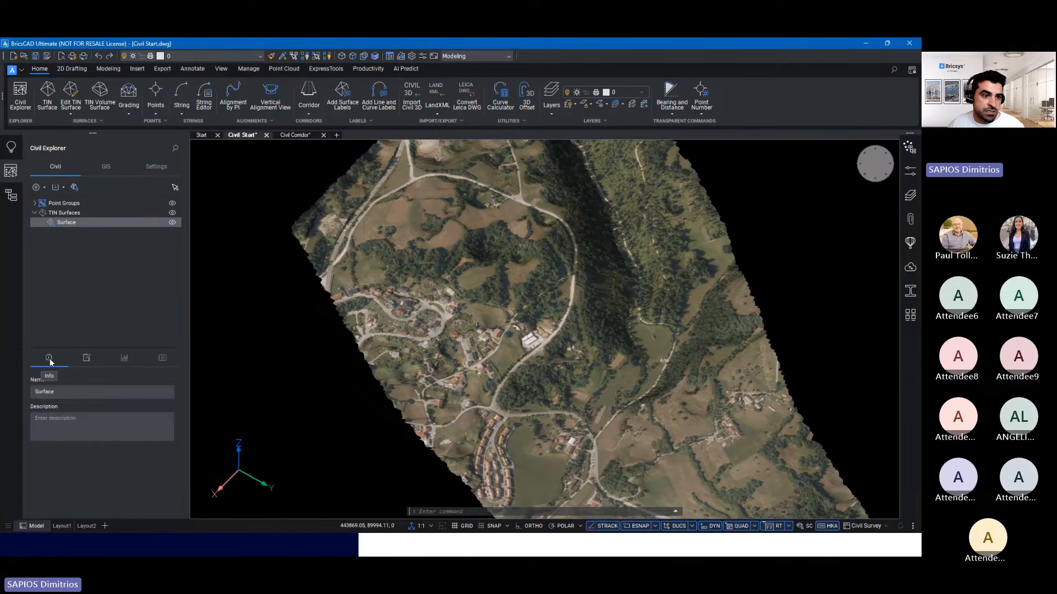
{"action": "left_click", "coordinate": [86, 359]}
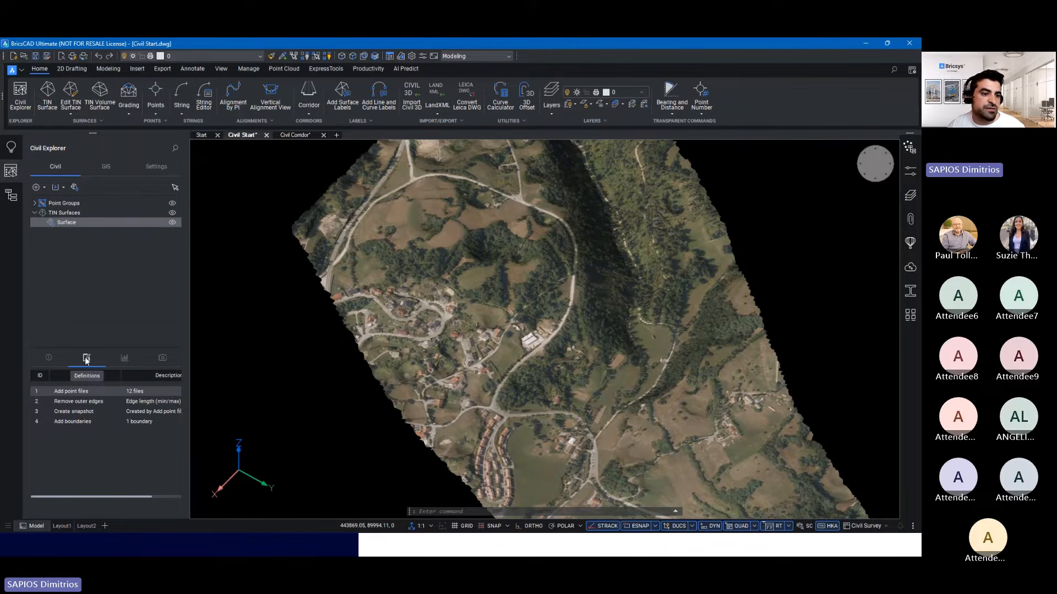
{"action": "left_click", "coordinate": [93, 392]}
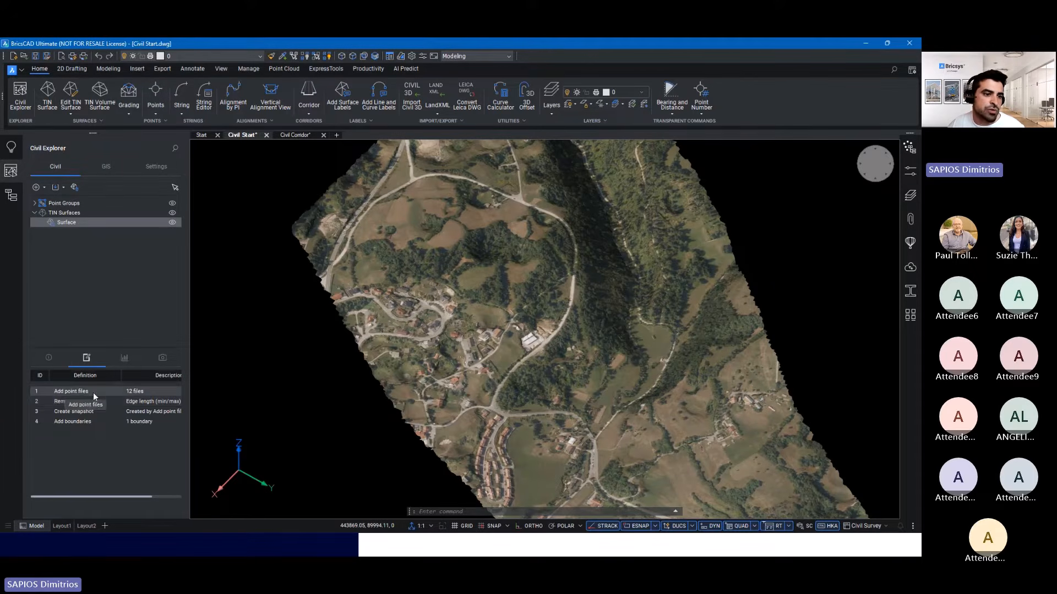
{"action": "left_click", "coordinate": [124, 359]}
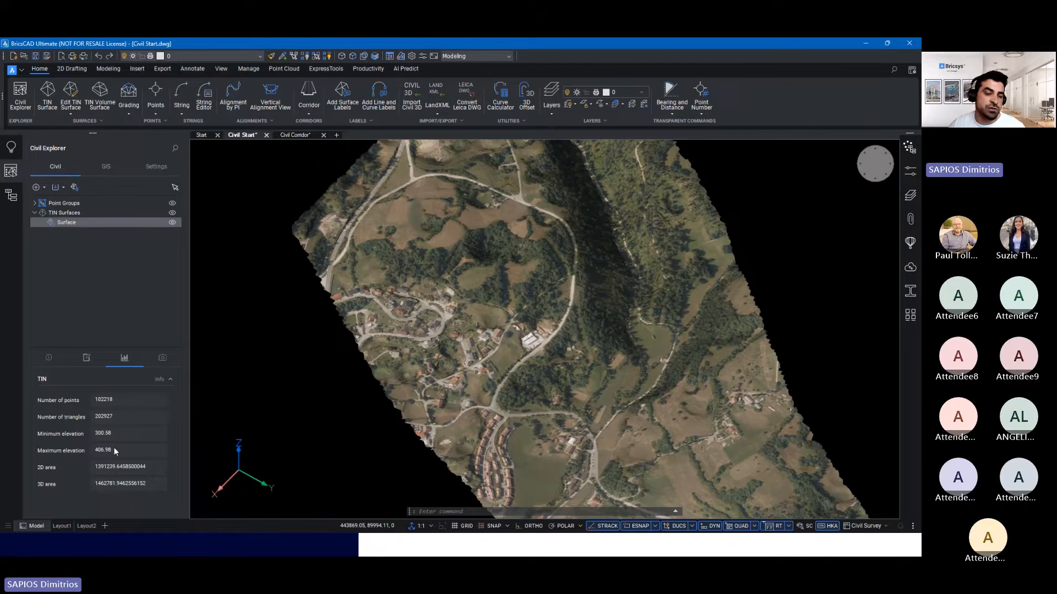
- Turn on contour display in the TIN surface's visual settings and check its major and minor contour intervals
{"action": "left_click", "coordinate": [162, 361]}
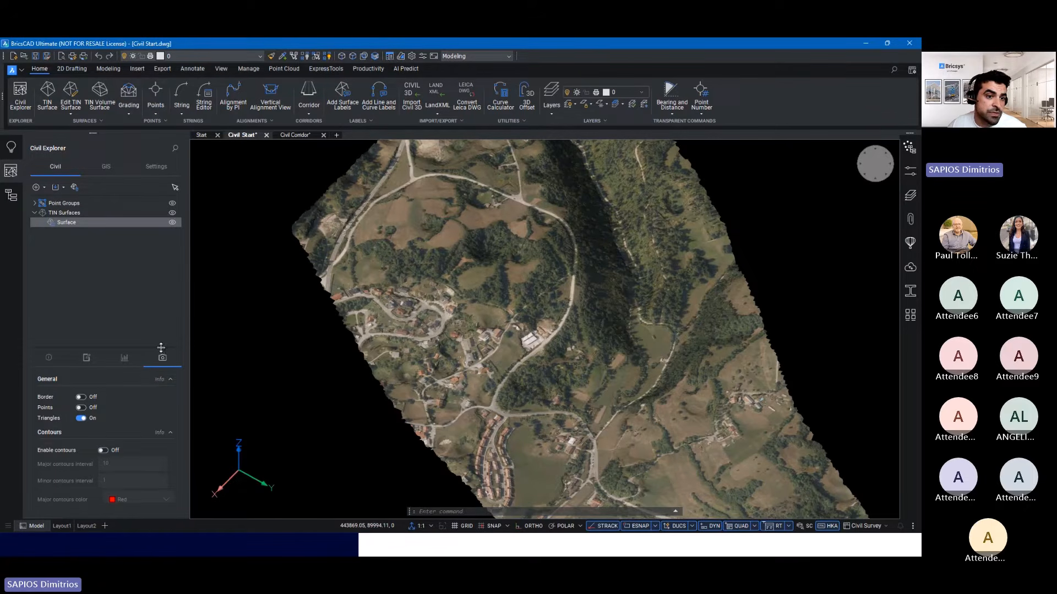
{"action": "left_click_drag", "start_coordinate": [160, 347], "coordinate": [160, 239]}
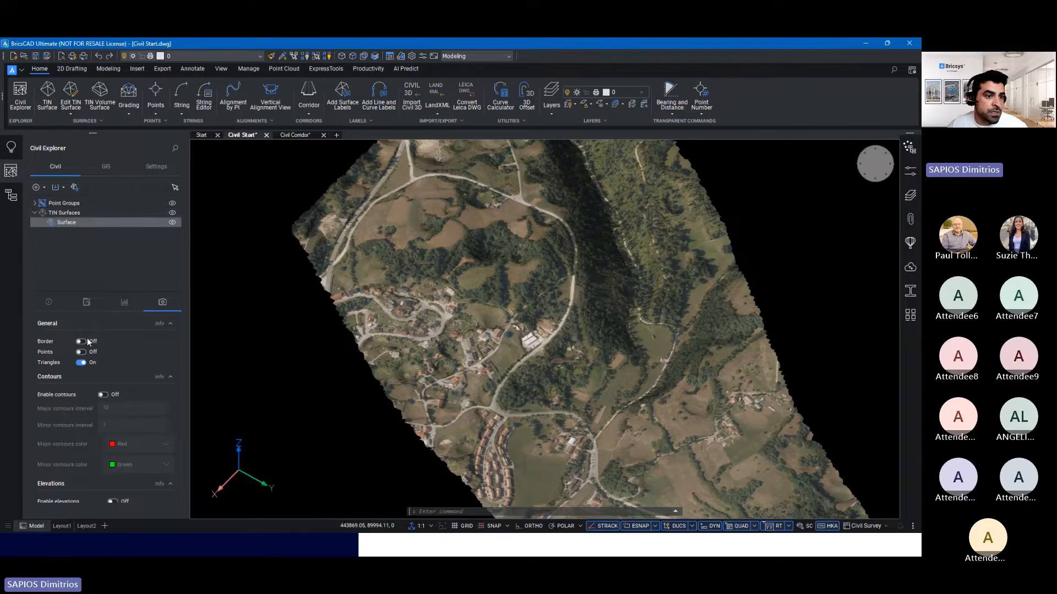
{"action": "middle_click_drag", "start_coordinate": [545, 391], "coordinate": [415, 271], "text": "shift"}
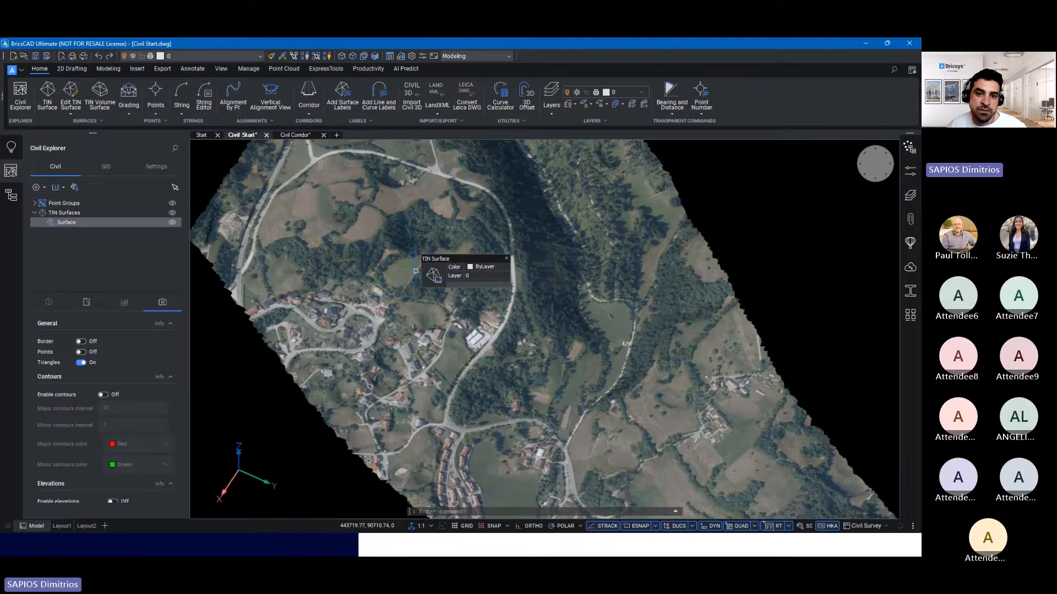
{"action": "left_click", "coordinate": [103, 395]}
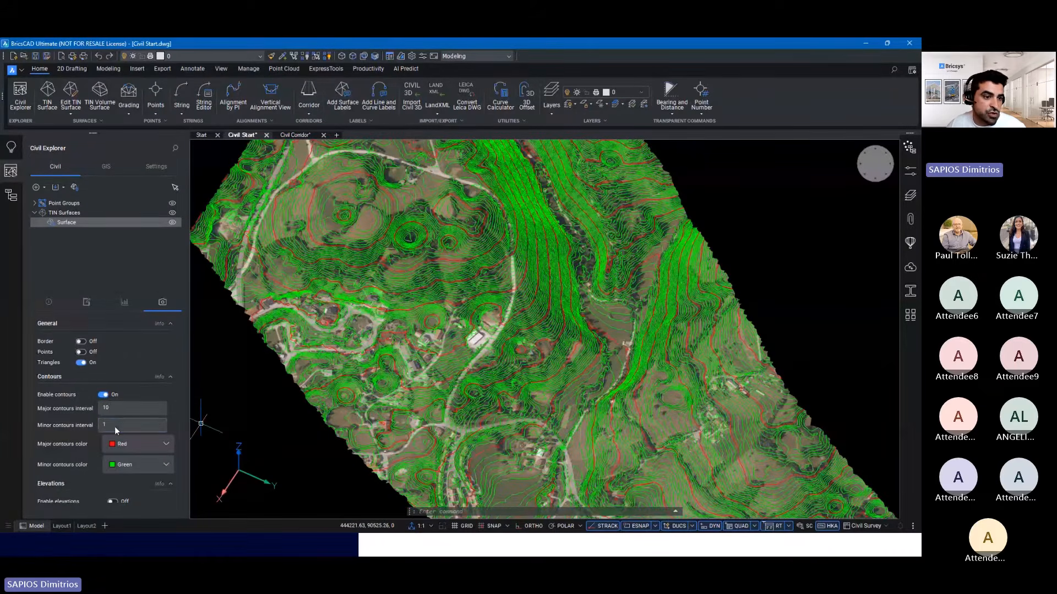
{"action": "left_click", "coordinate": [114, 408]}
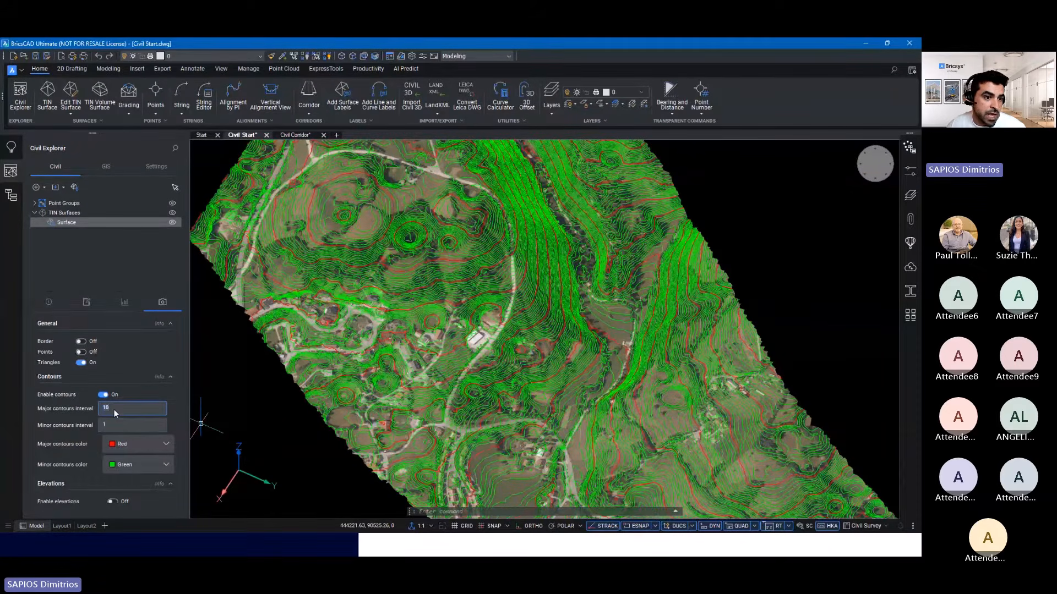
{"action": "left_click", "coordinate": [110, 424]}
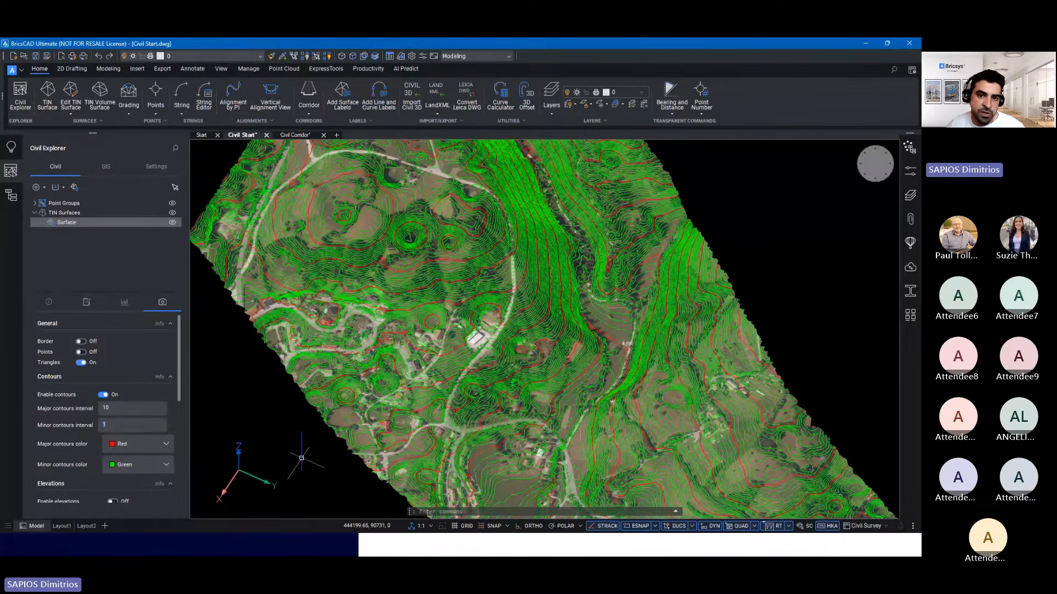
- Hide the TIN surface's triangles so only its contour lines are displayed
{"action": "scroll", "coordinate": [474, 377], "scroll_direction": "up", "scroll_amount": 8}
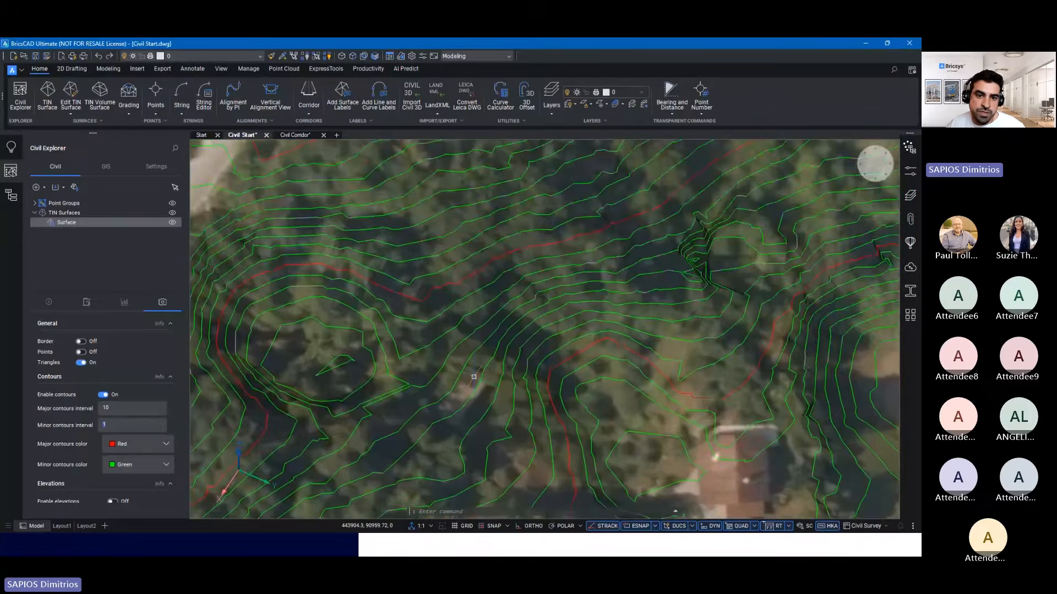
{"action": "middle_click_drag", "start_coordinate": [473, 377], "coordinate": [204, 378], "text": "shift"}
{"action": "scroll", "coordinate": [533, 373], "scroll_direction": "down", "scroll_amount": 7}
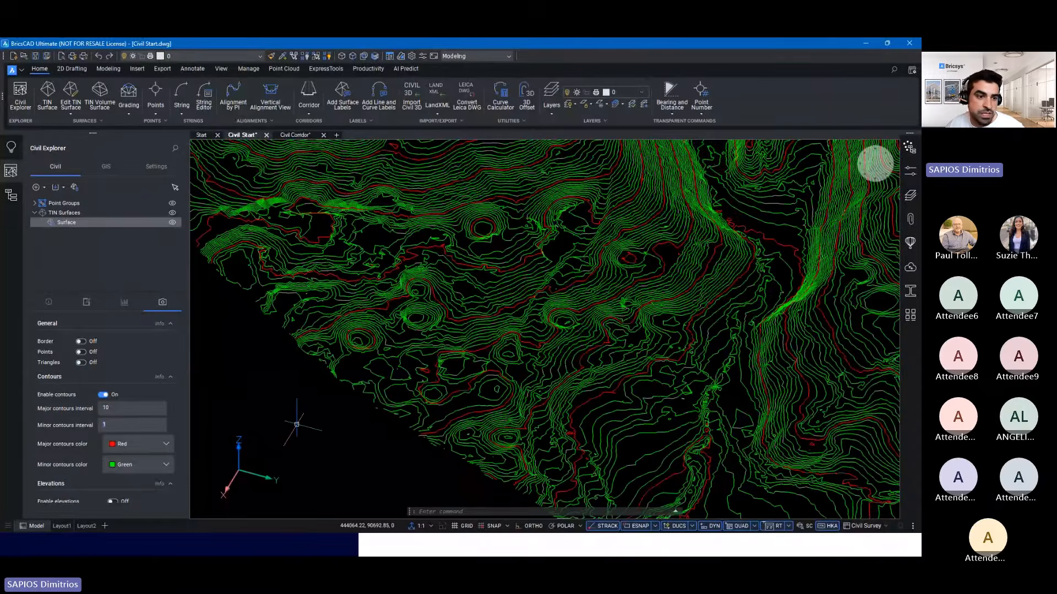
- Examine the shape of the unsmoothed major and minor contour lines across the surface and at close range
{"action": "scroll", "coordinate": [297, 424], "scroll_direction": "down", "scroll_amount": 1}
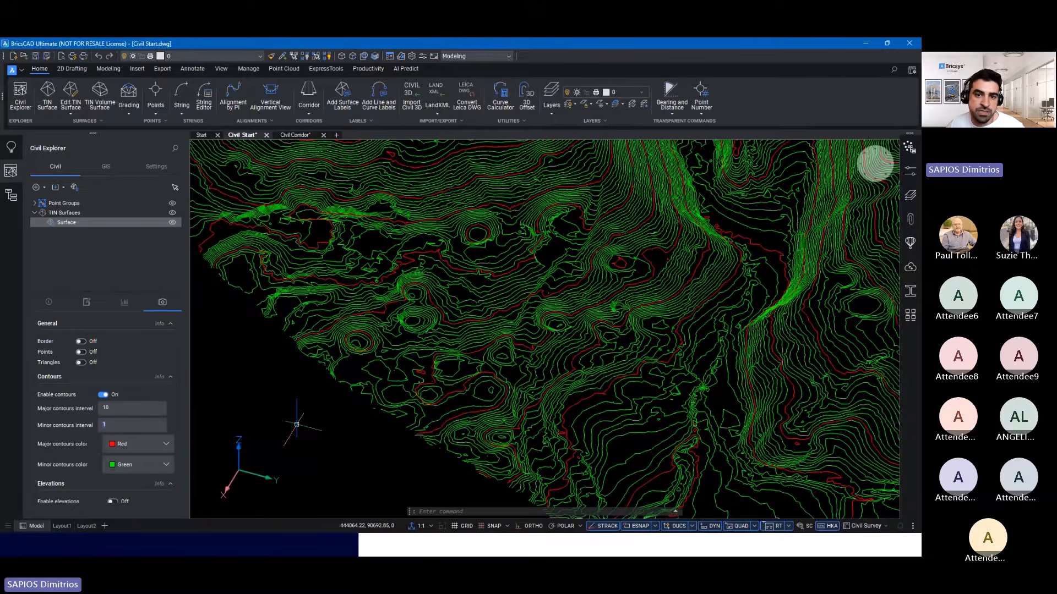
{"action": "scroll", "coordinate": [297, 424], "scroll_direction": "down", "scroll_amount": 5}
{"action": "scroll", "coordinate": [319, 441], "scroll_direction": "up", "scroll_amount": 10}
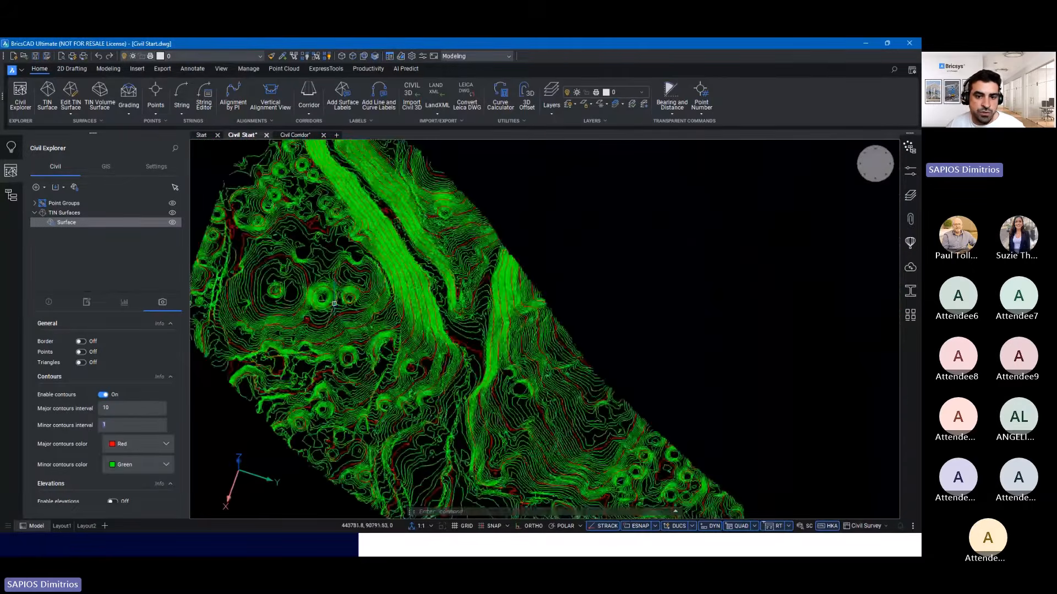
{"action": "scroll", "coordinate": [328, 295], "scroll_direction": "down", "scroll_amount": 3}
{"action": "middle_click_drag", "start_coordinate": [540, 451], "coordinate": [474, 266]}
{"action": "scroll", "coordinate": [470, 286], "scroll_direction": "up", "scroll_amount": 8}
{"action": "middle_click_drag", "start_coordinate": [467, 304], "coordinate": [508, 304], "text": "shift"}
{"action": "middle_click_drag", "start_coordinate": [583, 410], "coordinate": [593, 400]}
{"action": "scroll", "coordinate": [484, 302], "scroll_direction": "down", "scroll_amount": 6}
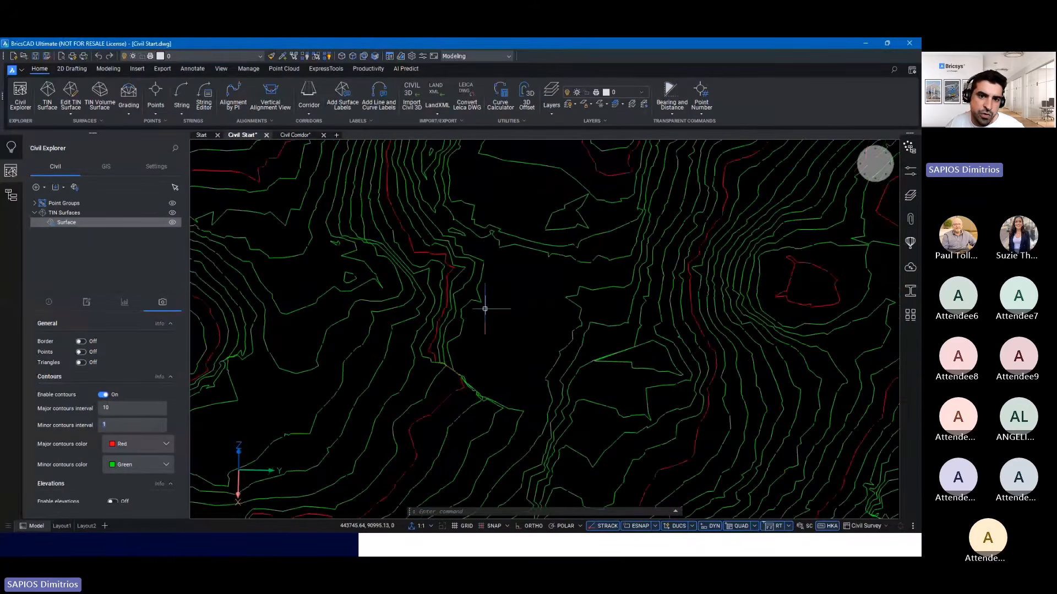
{"action": "middle_click_drag", "start_coordinate": [539, 321], "coordinate": [505, 308], "text": "shift"}
{"action": "middle_click_drag", "start_coordinate": [505, 308], "coordinate": [487, 265]}
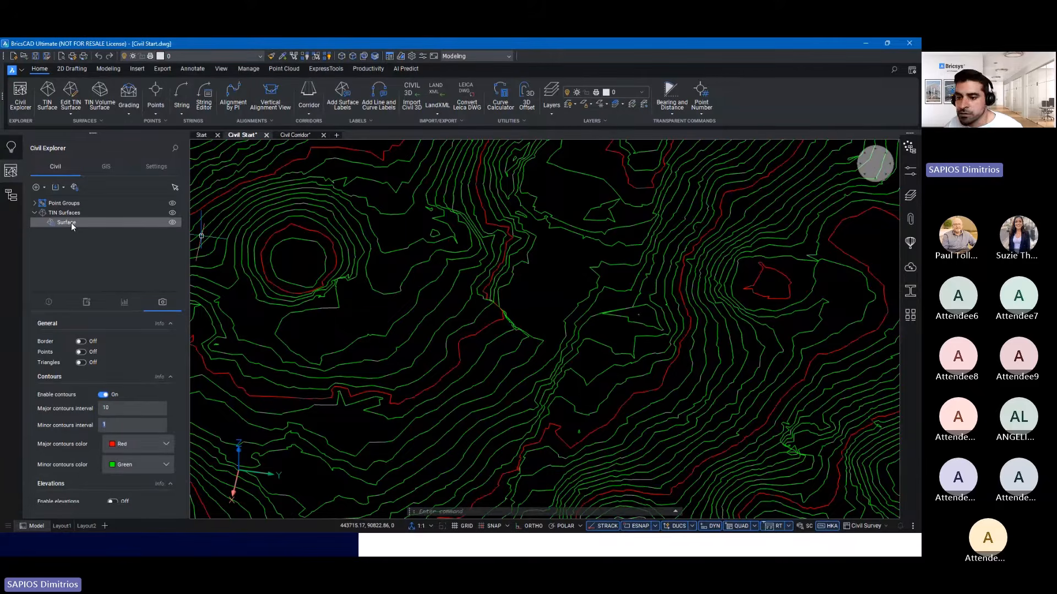
- Smooth the entire TIN surface with natural neighbor interpolation, using grid X and Y spacing of 1.00 and rotation 0.00
{"action": "right_click", "coordinate": [71, 222]}
{"action": "left_click", "coordinate": [55, 247]}
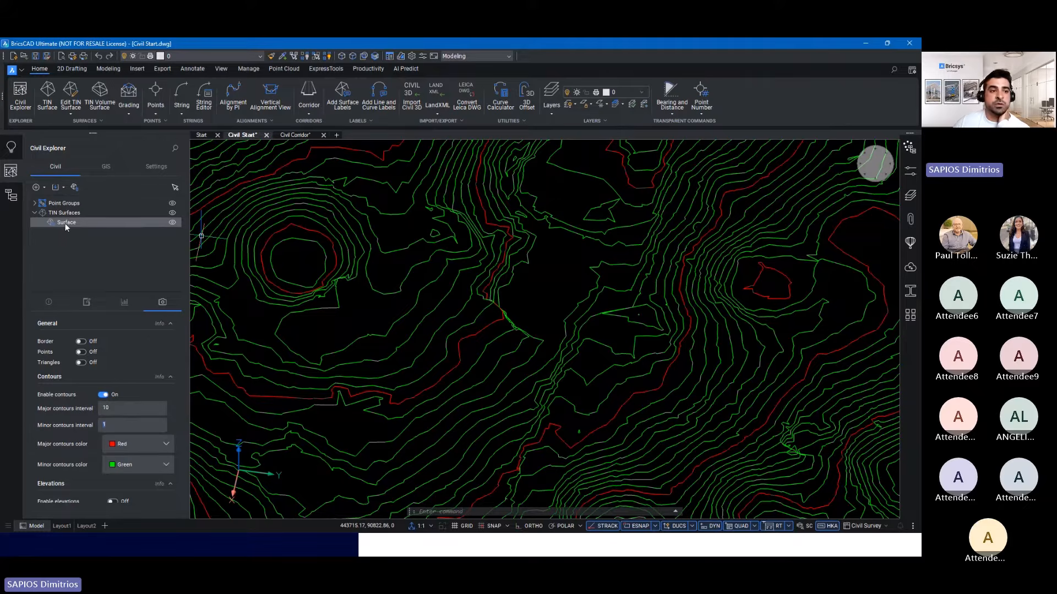
{"action": "right_click", "coordinate": [67, 223]}
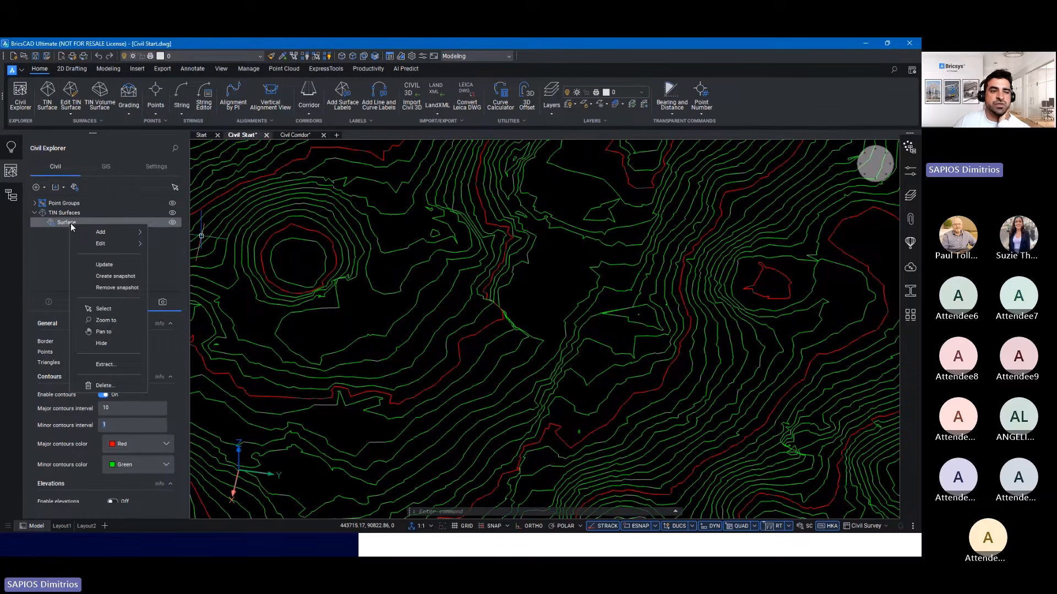
{"action": "mouse_move", "coordinate": [101, 246]}
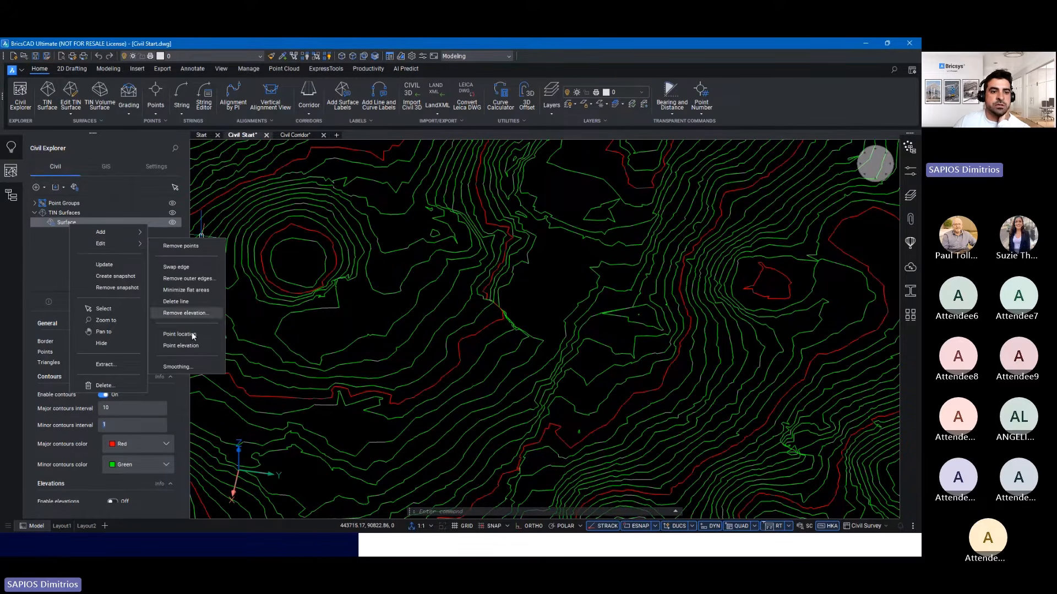
{"action": "left_click", "coordinate": [182, 367]}
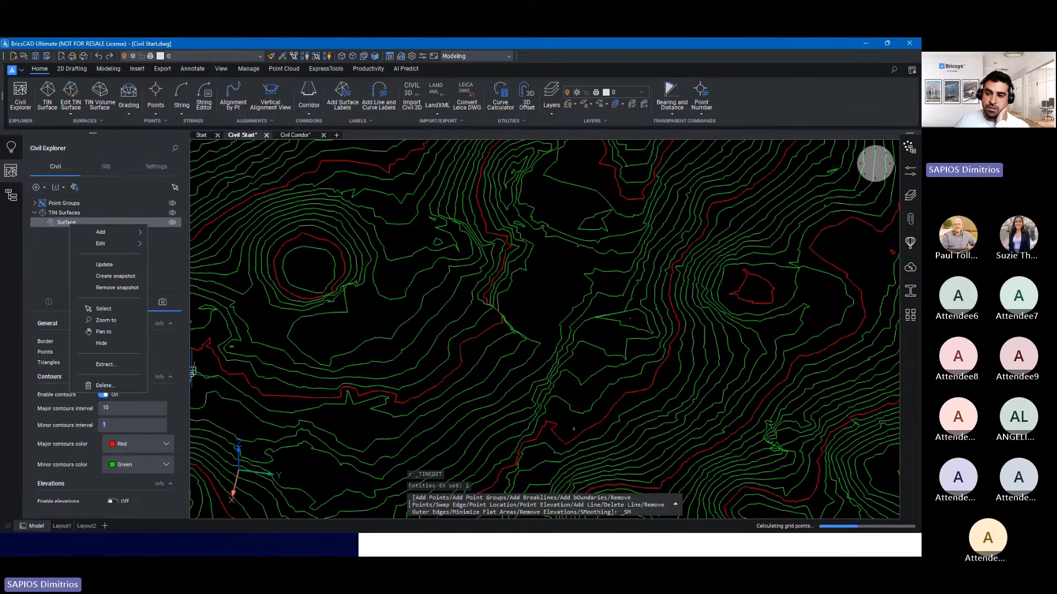
{"action": "key", "text": "ctrl"}
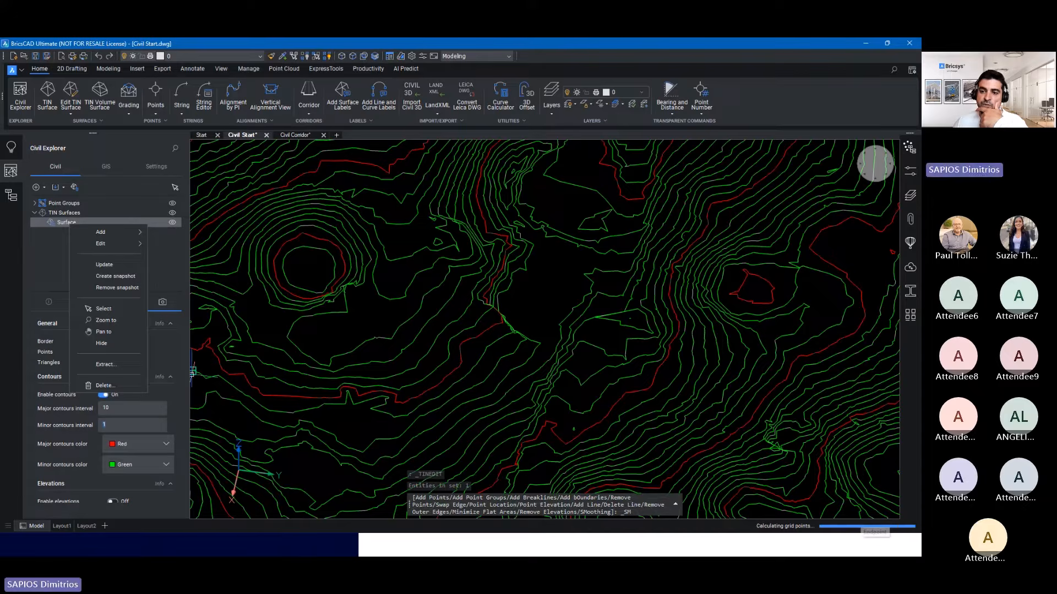
{"action": "left_click_drag", "start_coordinate": [441, 205], "coordinate": [435, 203]}
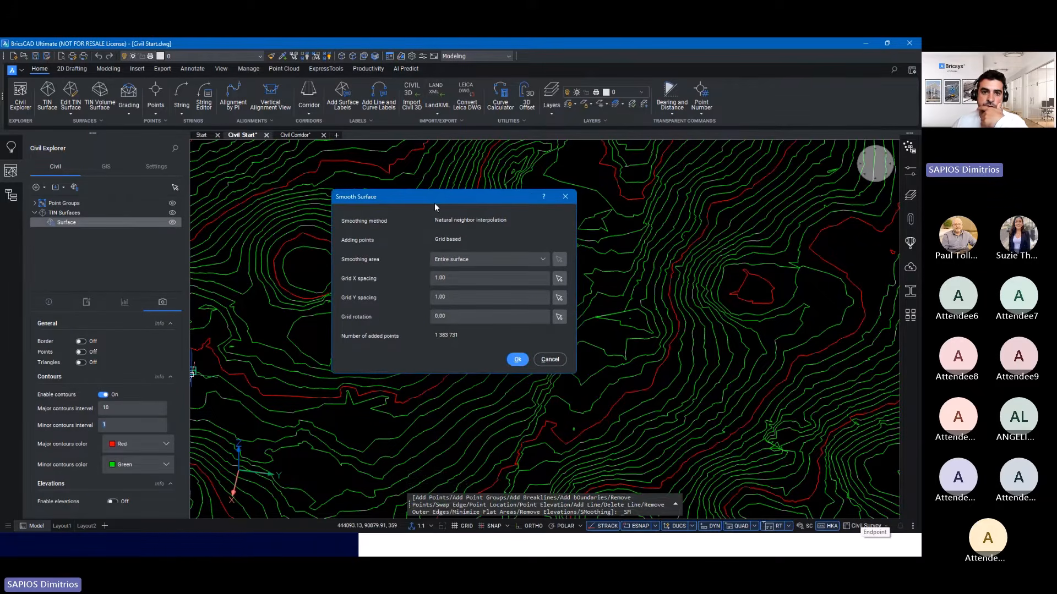
{"action": "left_click", "coordinate": [517, 360]}
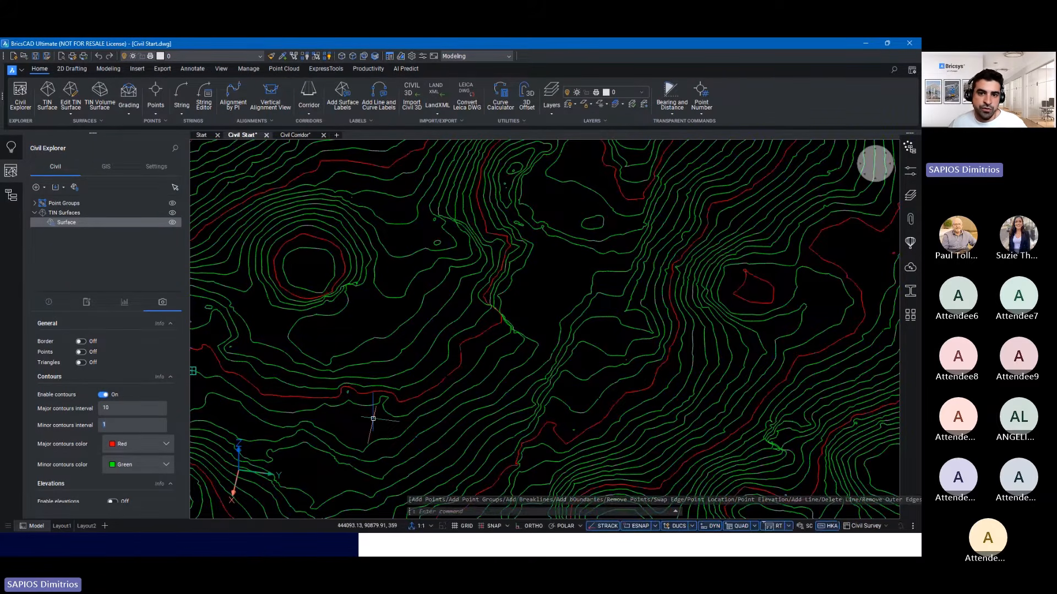
- Examine the smoothed contour lines in close-up and across the whole terrain from several viewing angles
{"action": "middle_click_drag", "start_coordinate": [373, 419], "coordinate": [488, 420], "text": "shift"}
{"action": "middle_click_drag", "start_coordinate": [617, 454], "coordinate": [617, 452]}
{"action": "scroll", "coordinate": [453, 349], "scroll_direction": "up", "scroll_amount": 3}
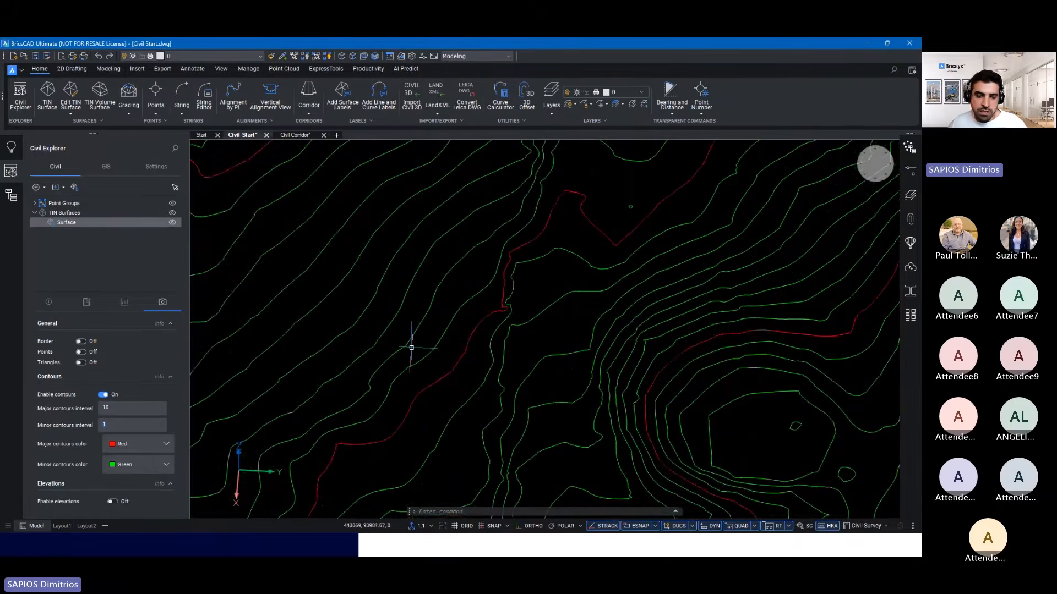
{"action": "scroll", "coordinate": [649, 385], "scroll_direction": "down", "scroll_amount": 5}
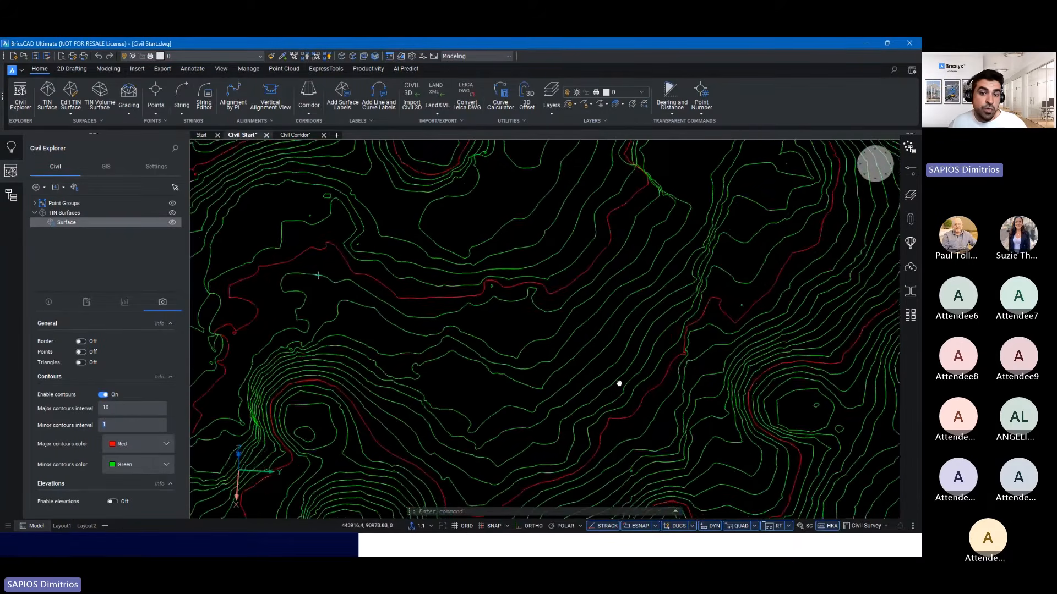
{"action": "scroll", "coordinate": [478, 278], "scroll_direction": "up", "scroll_amount": 5}
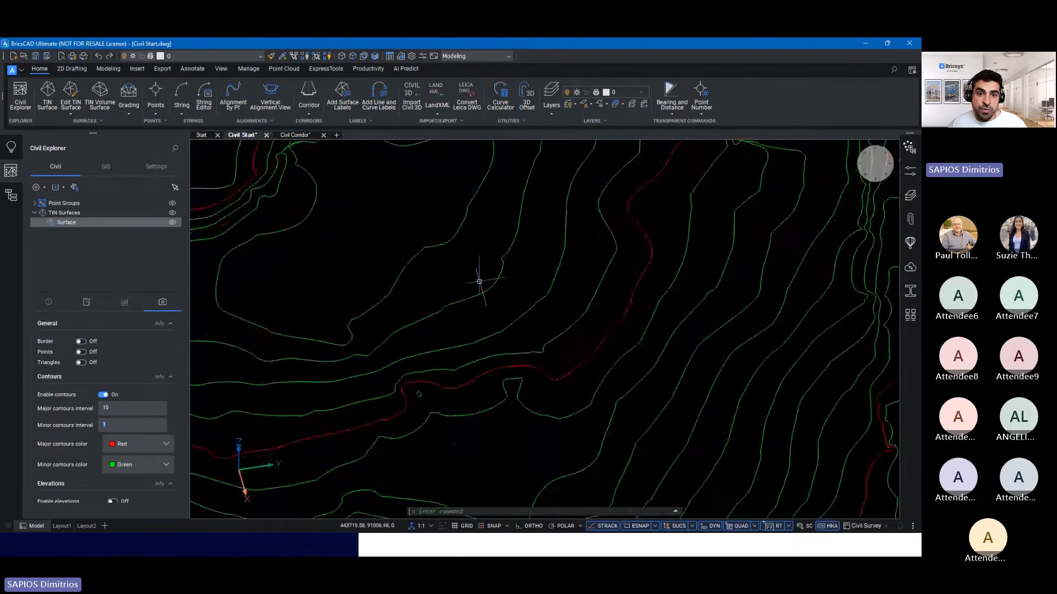
{"action": "middle_click_drag", "start_coordinate": [405, 292], "coordinate": [523, 276]}
{"action": "scroll", "coordinate": [516, 287], "scroll_direction": "down", "scroll_amount": 3}
{"action": "scroll", "coordinate": [625, 293], "scroll_direction": "down", "scroll_amount": 1}
{"action": "scroll", "coordinate": [523, 439], "scroll_direction": "up", "scroll_amount": 5}
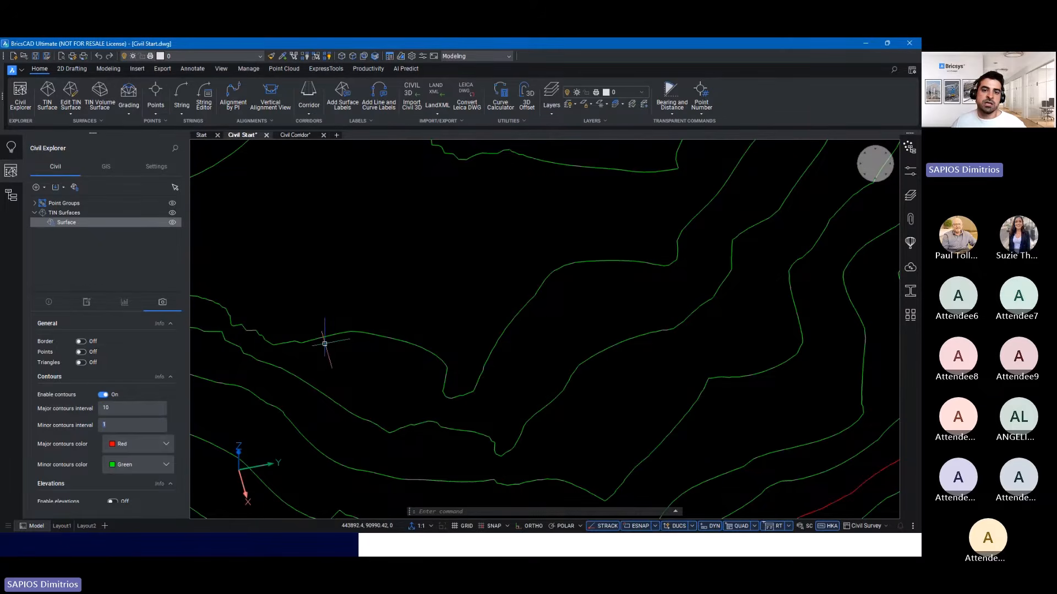
{"action": "scroll", "coordinate": [324, 344], "scroll_direction": "down", "scroll_amount": 5}
{"action": "mouse_move", "coordinate": [516, 367]}
{"action": "middle_mouse_down"}
{"action": "mouse_move", "coordinate": [549, 394]}
{"action": "mouse_move", "coordinate": [440, 356]}
{"action": "mouse_move", "coordinate": [443, 336]}
{"action": "mouse_move", "coordinate": [514, 375]}
{"action": "middle_mouse_up"}
{"action": "scroll", "coordinate": [514, 375], "scroll_direction": "down", "scroll_amount": 3}
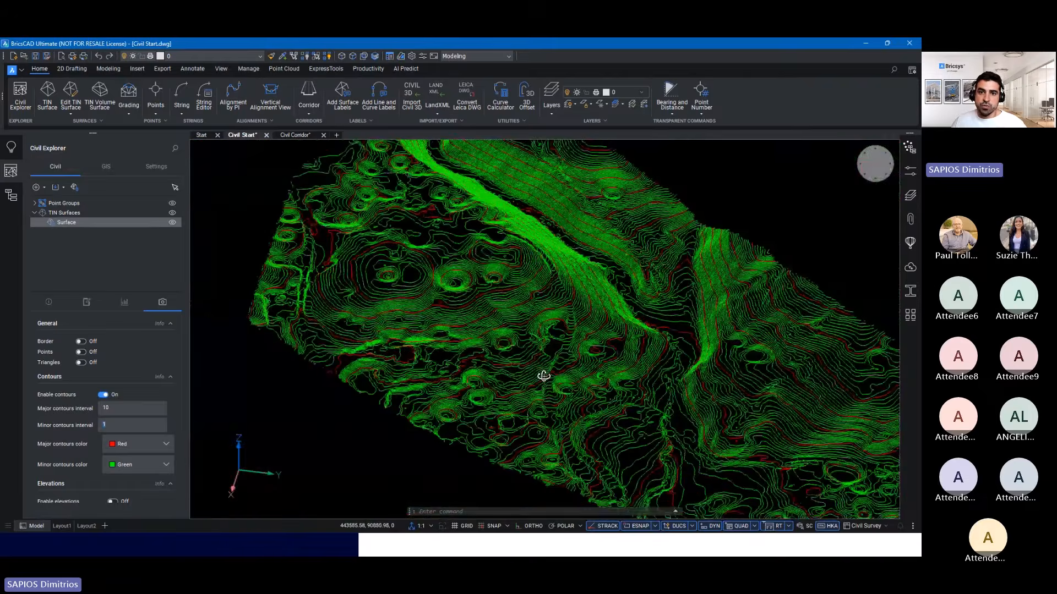
{"action": "scroll", "coordinate": [651, 364], "scroll_direction": "up", "scroll_amount": 4}
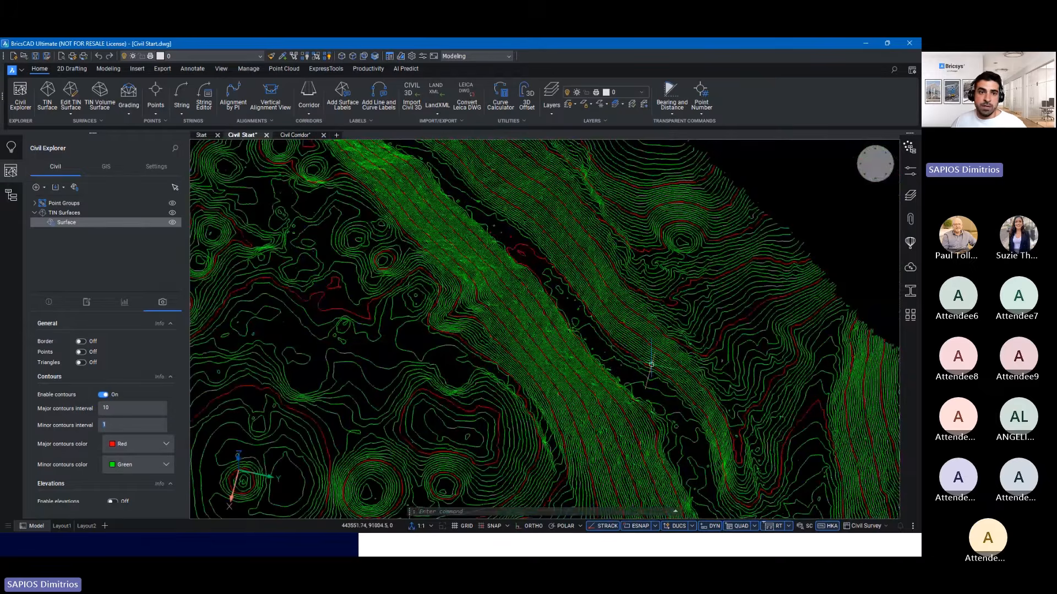
{"action": "middle_click_drag", "start_coordinate": [651, 364], "coordinate": [468, 322], "text": "shift"}
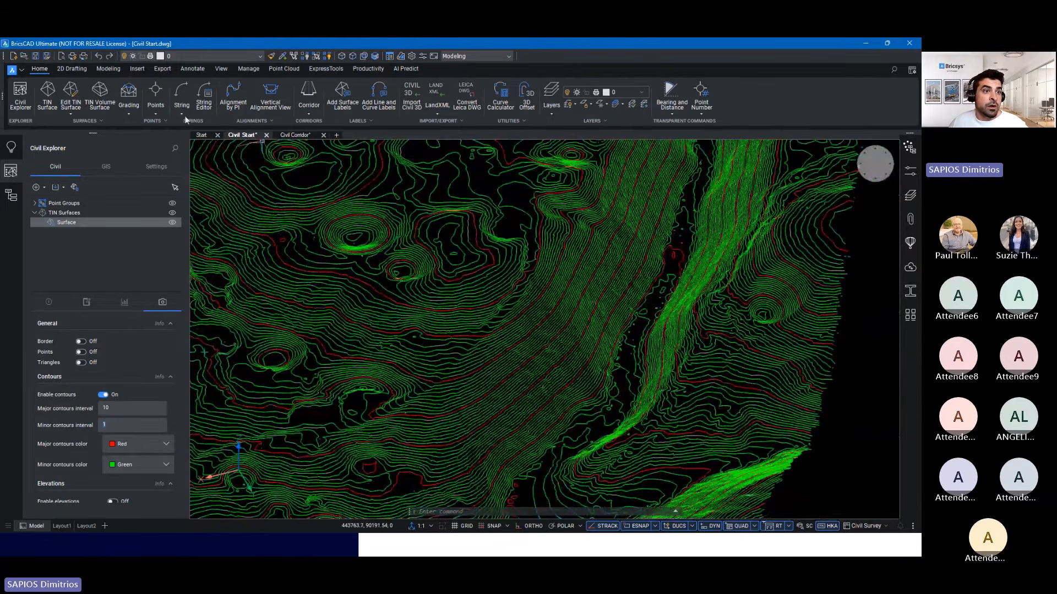
- Close the Civil Explorer and run the Water Drop command on the contoured TIN surface
{"action": "left_click", "coordinate": [95, 121]}
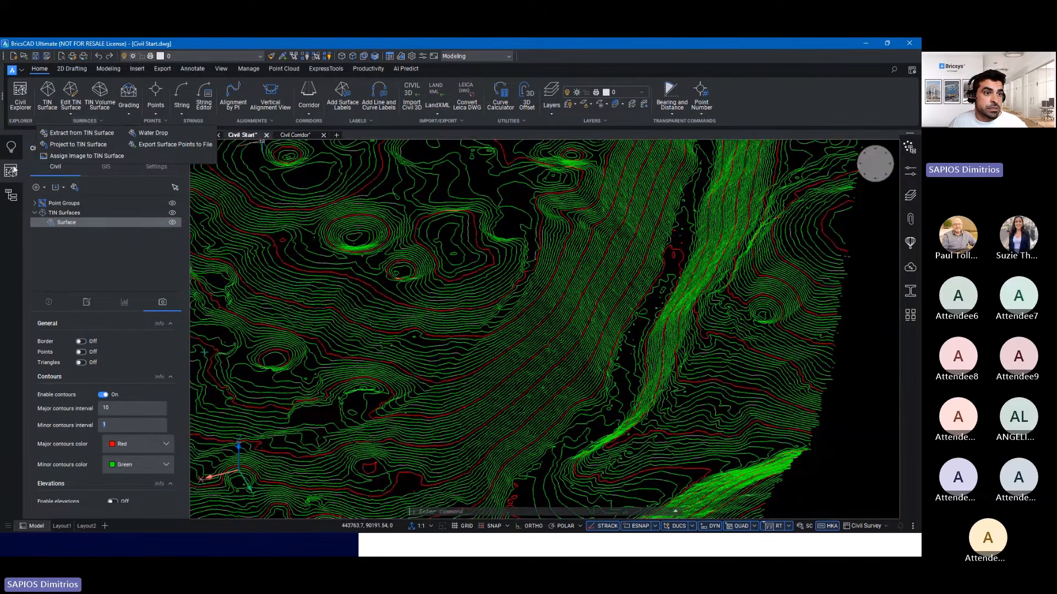
{"action": "left_click", "coordinate": [11, 171]}
{"action": "left_click", "coordinate": [98, 121]}
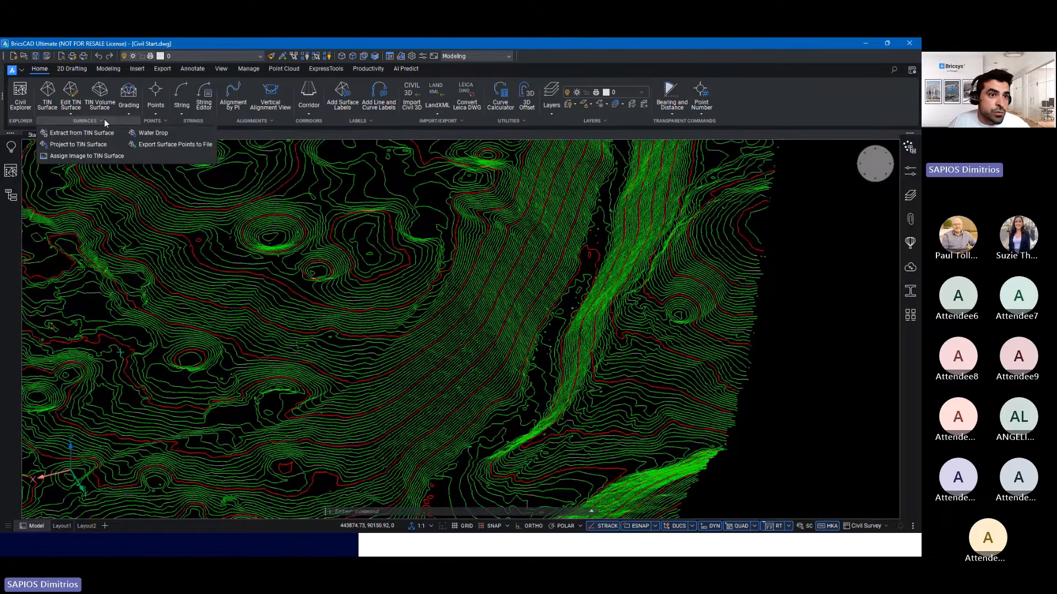
{"action": "key", "text": "ctrl"}
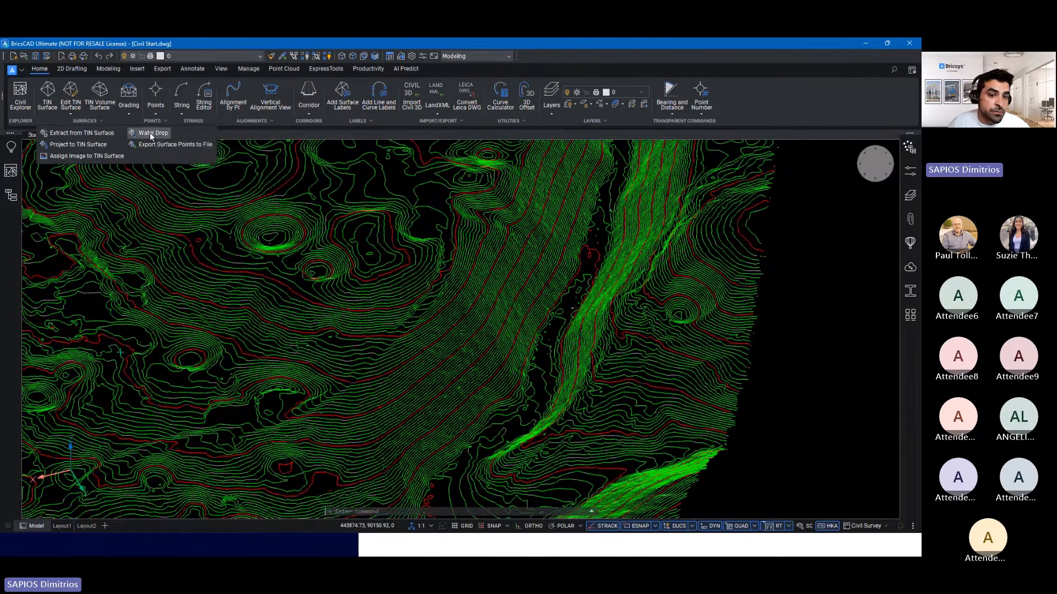
{"action": "left_click", "coordinate": [150, 133]}
{"action": "left_click", "coordinate": [452, 323]}
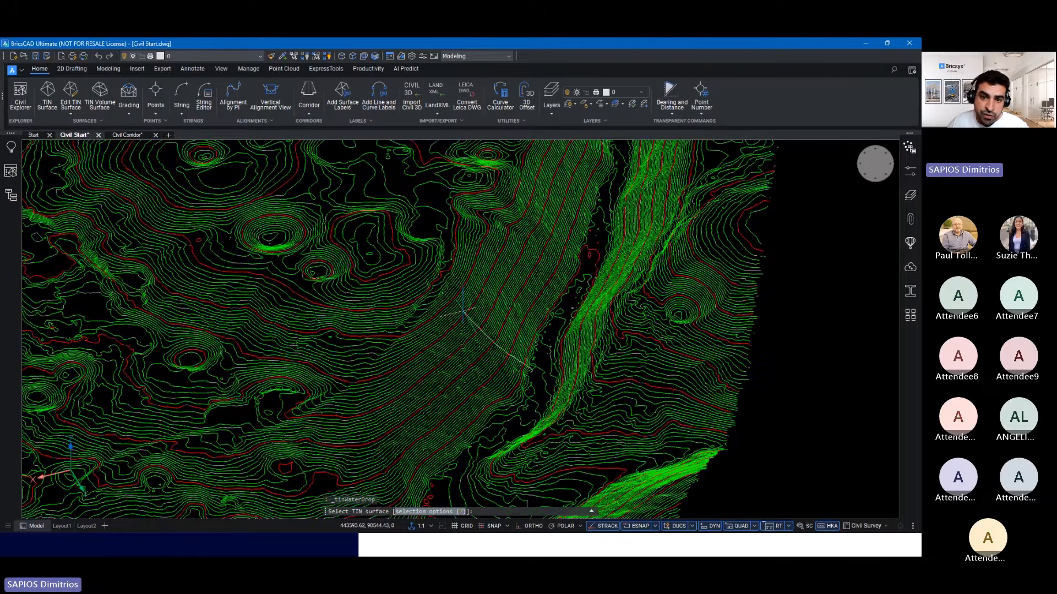
- Trace water drop flow paths from two points on the slopes above the small round depression
{"action": "scroll", "coordinate": [452, 324], "scroll_direction": "up", "scroll_amount": 3}
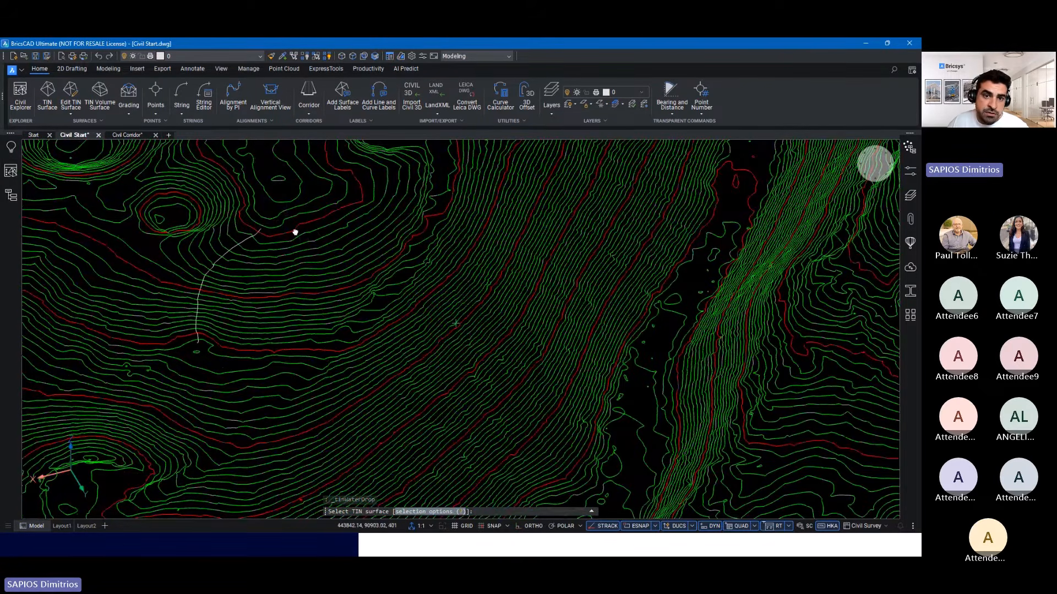
{"action": "middle_click_drag", "start_coordinate": [295, 232], "coordinate": [544, 225]}
{"action": "middle_click_drag", "start_coordinate": [515, 176], "coordinate": [550, 323]}
{"action": "scroll", "coordinate": [548, 324], "scroll_direction": "up", "scroll_amount": 3}
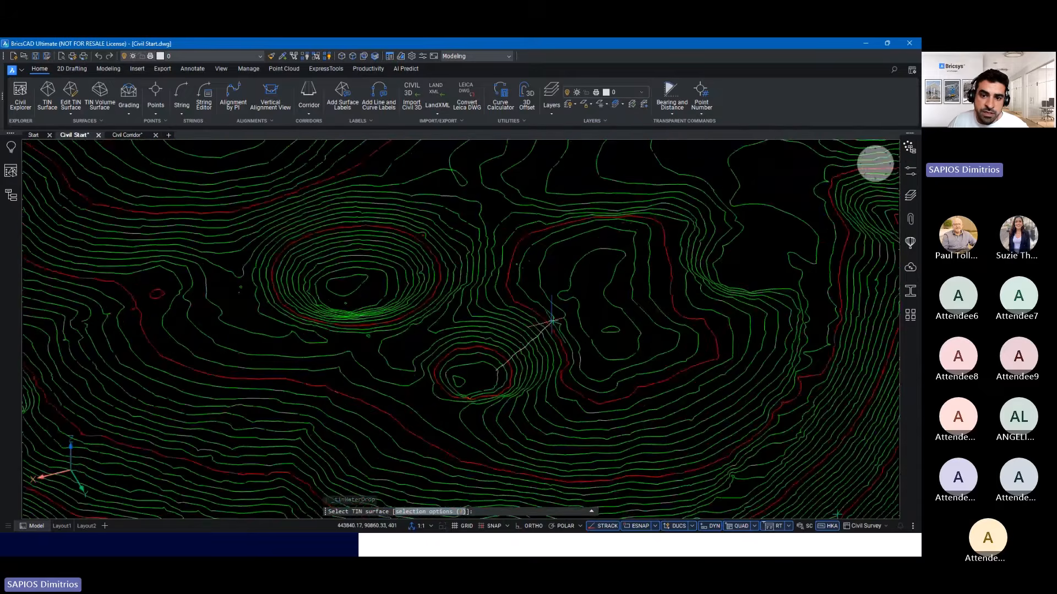
{"action": "left_click", "coordinate": [546, 325]}
{"action": "left_click", "coordinate": [474, 286]}
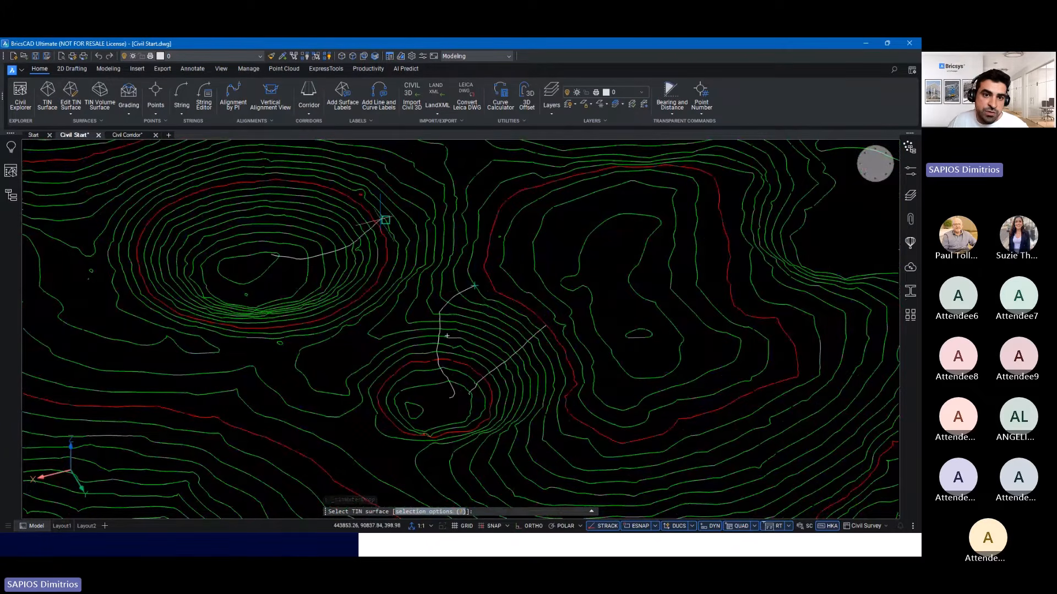
- Trace further water drop flow paths from several points around the rim of the larger neighbouring depression
{"action": "left_click", "coordinate": [445, 212]}
{"action": "middle_click_drag", "start_coordinate": [355, 166], "coordinate": [450, 321]}
{"action": "left_click", "coordinate": [364, 285]}
{"action": "left_click", "coordinate": [246, 315]}
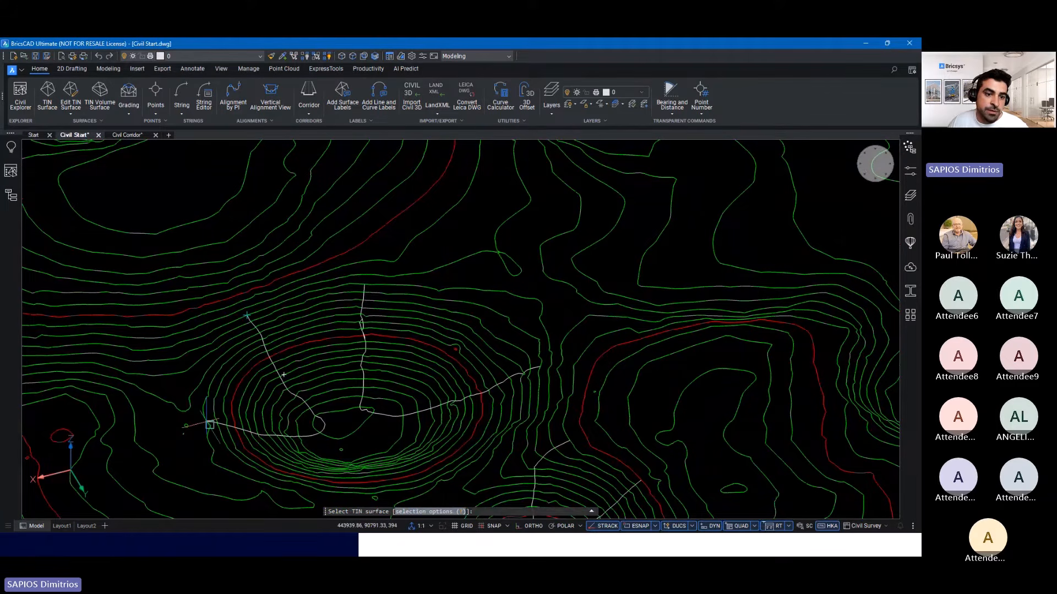
{"action": "scroll", "coordinate": [283, 374], "scroll_direction": "down", "scroll_amount": 3}
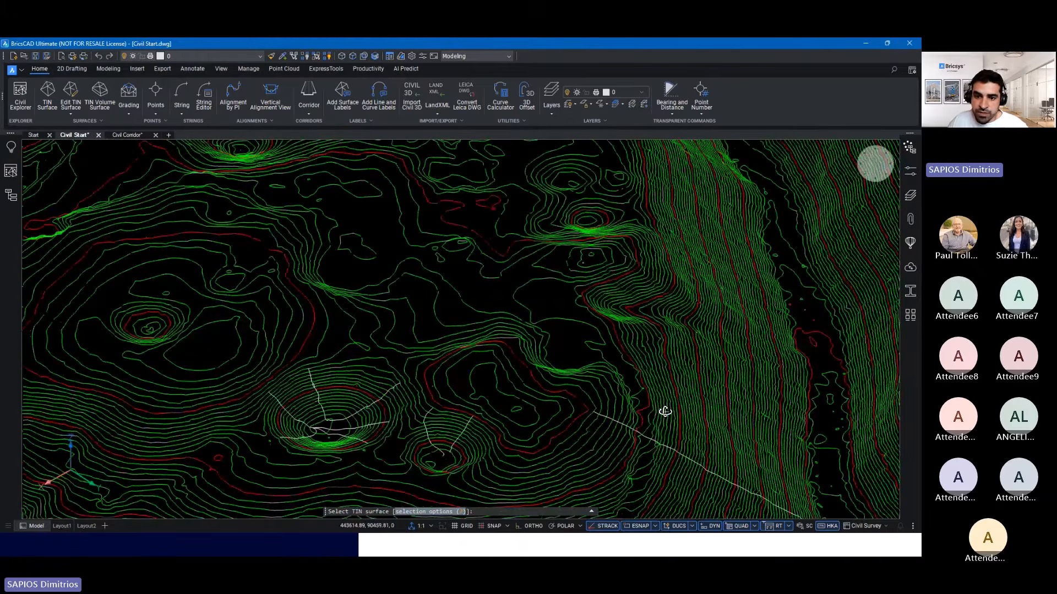
- End the Water Drop command and start the Add Surface Labels command
{"action": "middle_click_drag", "start_coordinate": [665, 413], "coordinate": [446, 245]}
{"action": "scroll", "coordinate": [446, 244], "scroll_direction": "down", "scroll_amount": 3}
{"action": "key", "text": "Escape"}
{"action": "middle_click_drag", "start_coordinate": [474, 288], "coordinate": [360, 340]}
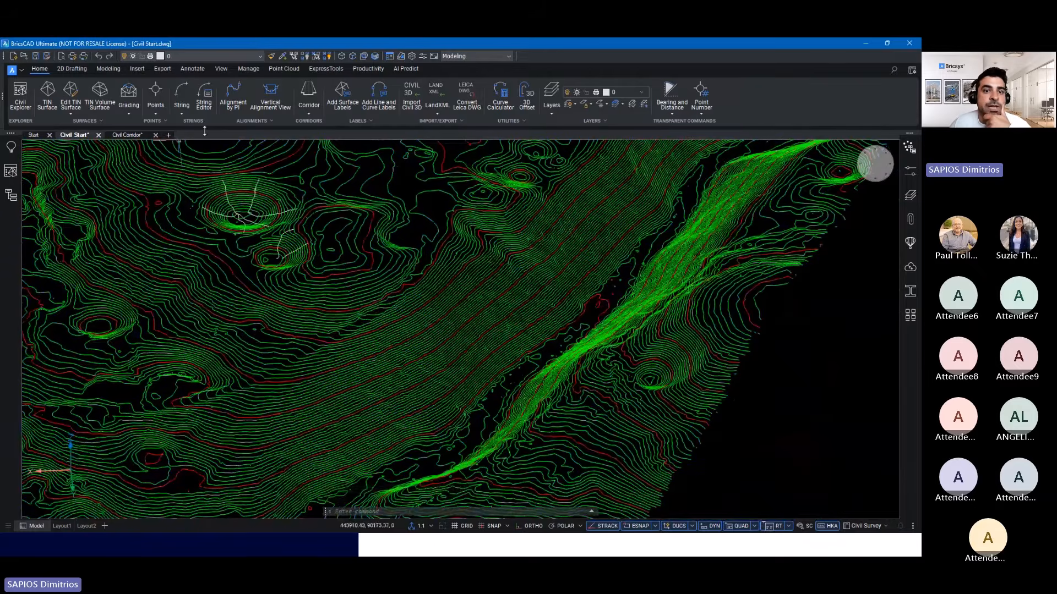
{"action": "left_click", "coordinate": [349, 106]}
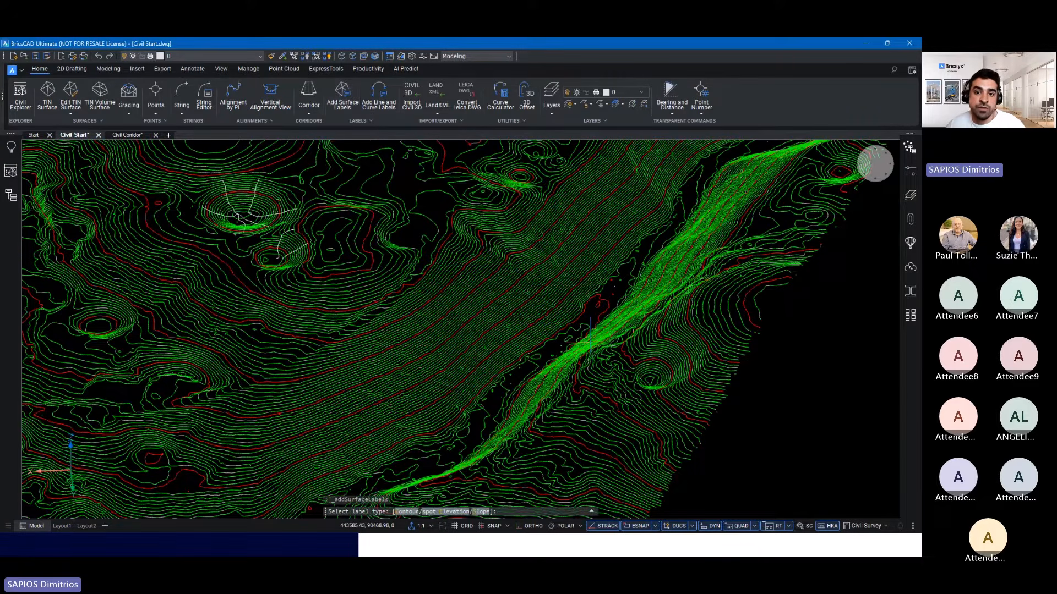
- Choose the Contour label type with the Default style for both major and minor contour labels
{"action": "middle_click_drag", "start_coordinate": [553, 304], "coordinate": [611, 341], "text": "shift"}
{"action": "scroll", "coordinate": [553, 304], "scroll_direction": "down", "scroll_amount": 2}
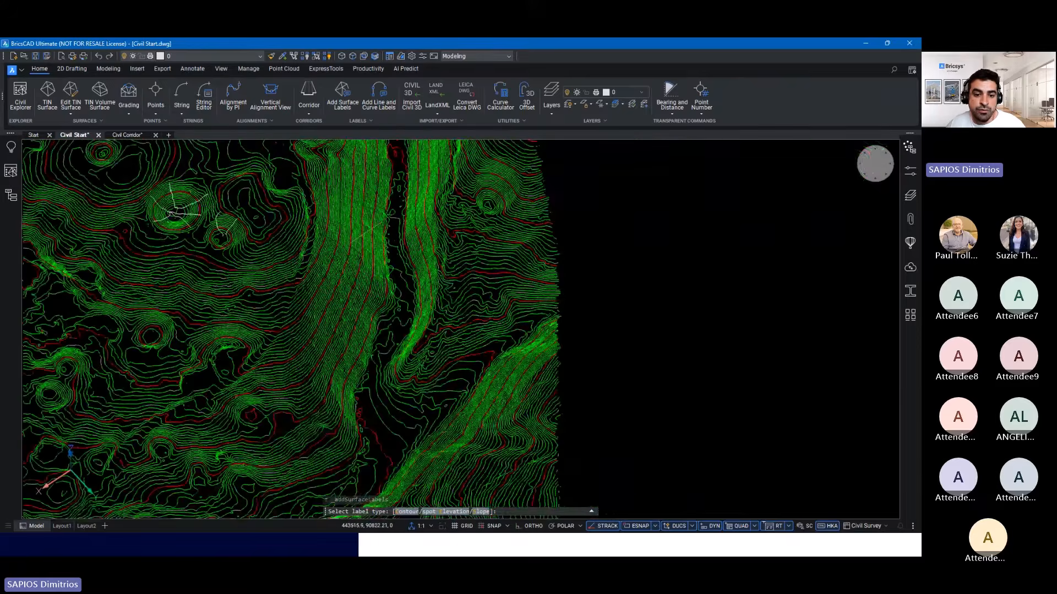
{"action": "scroll", "coordinate": [367, 240], "scroll_direction": "up", "scroll_amount": 4}
{"action": "middle_click_drag", "start_coordinate": [367, 240], "coordinate": [384, 255]}
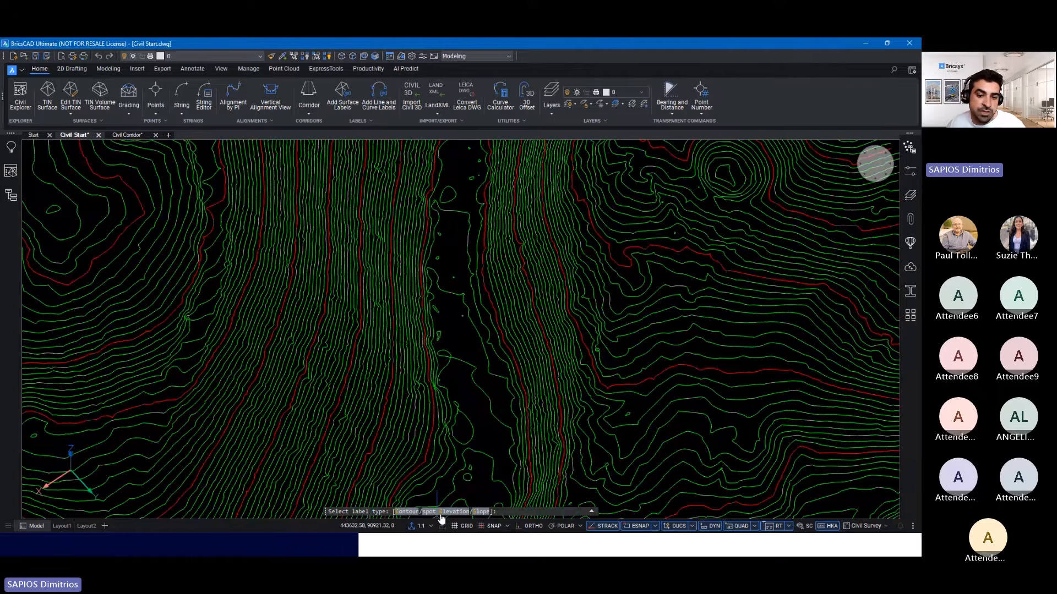
{"action": "middle_click_drag", "start_coordinate": [487, 426], "coordinate": [407, 479], "text": "shift"}
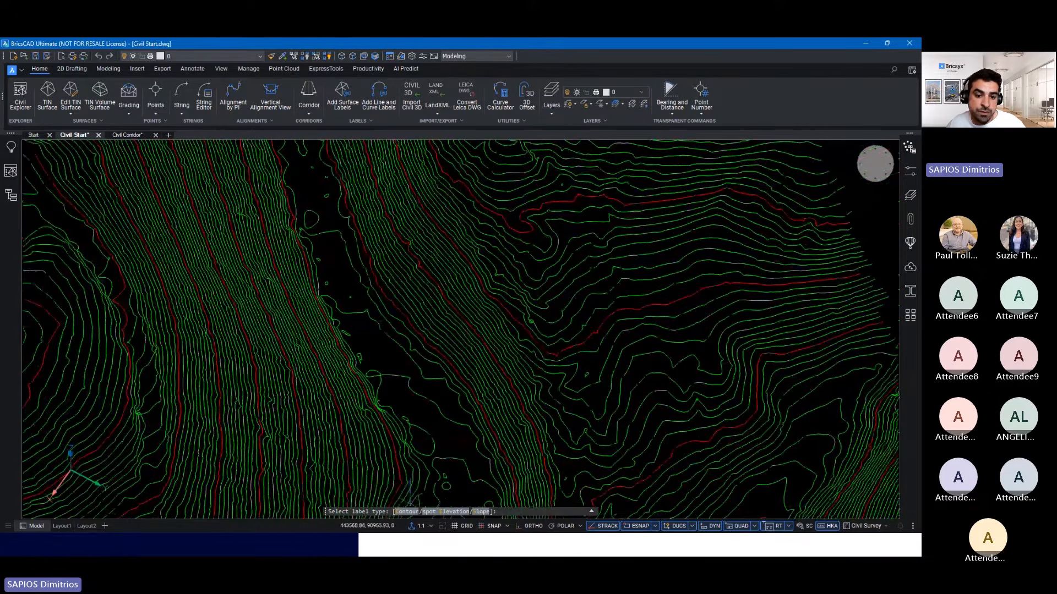
{"action": "left_click", "coordinate": [406, 512]}
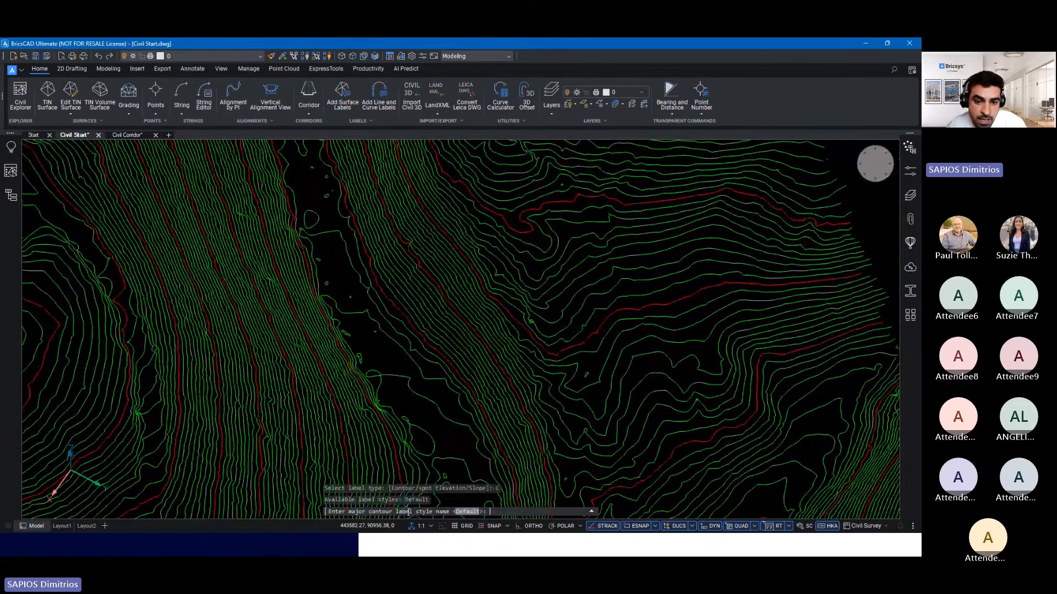
{"action": "left_click", "coordinate": [467, 511]}
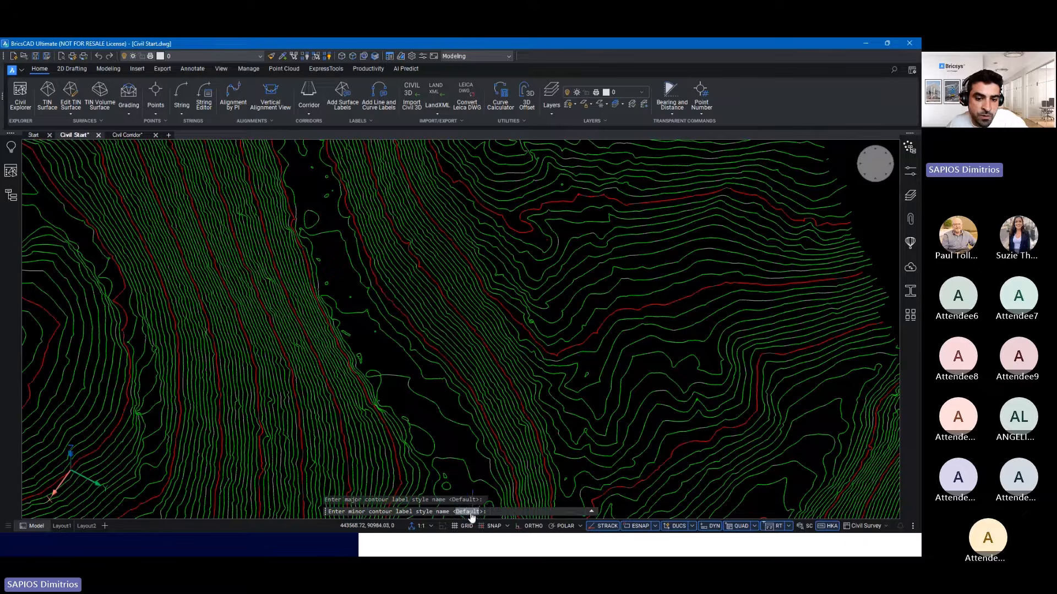
{"action": "left_click", "coordinate": [467, 511]}
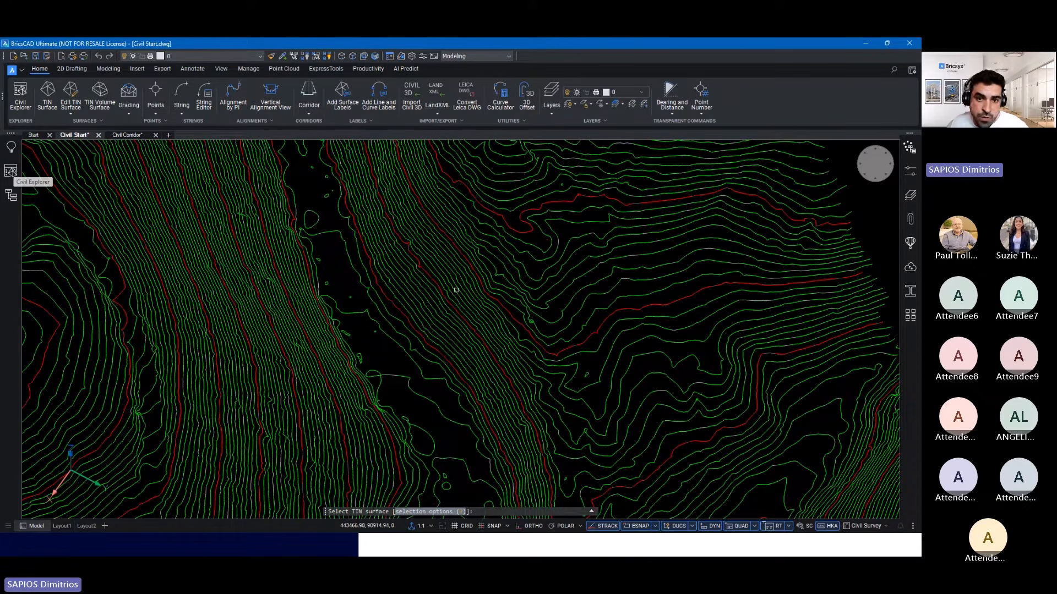
- Label the TIN surface contours along a straight line crossing the narrow steep slope beside the valley floor
{"action": "left_click", "coordinate": [455, 293]}
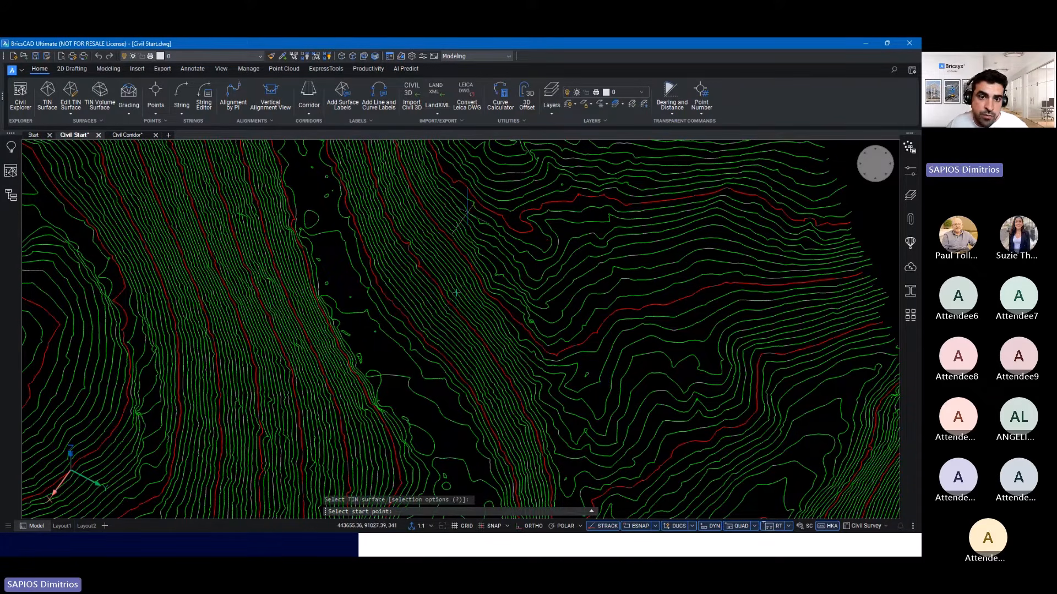
{"action": "left_click", "coordinate": [466, 198]}
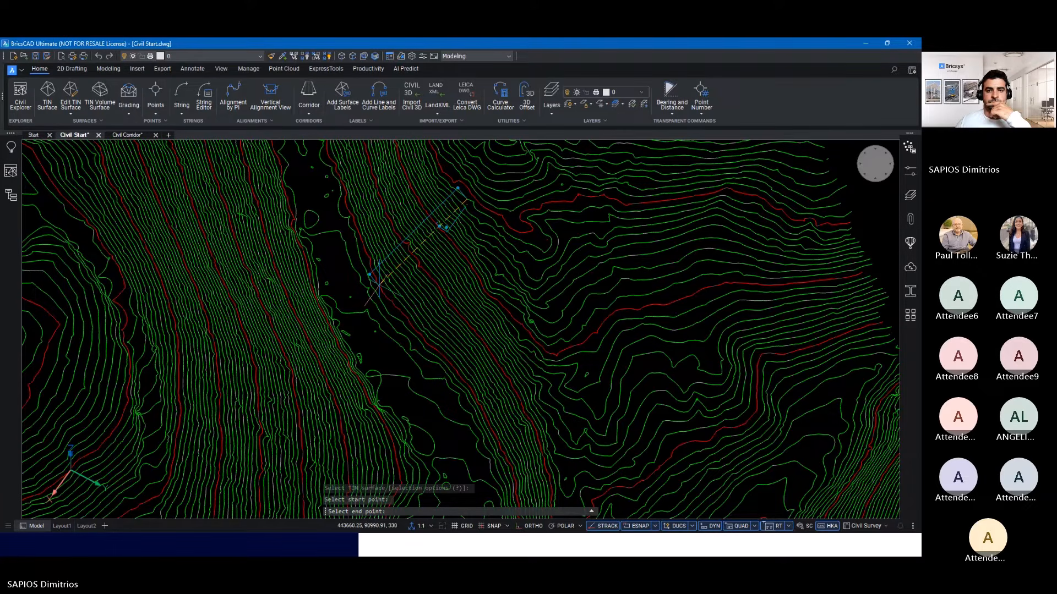
{"action": "left_click", "coordinate": [379, 283]}
{"action": "scroll", "coordinate": [416, 206], "scroll_direction": "up", "scroll_amount": 1}
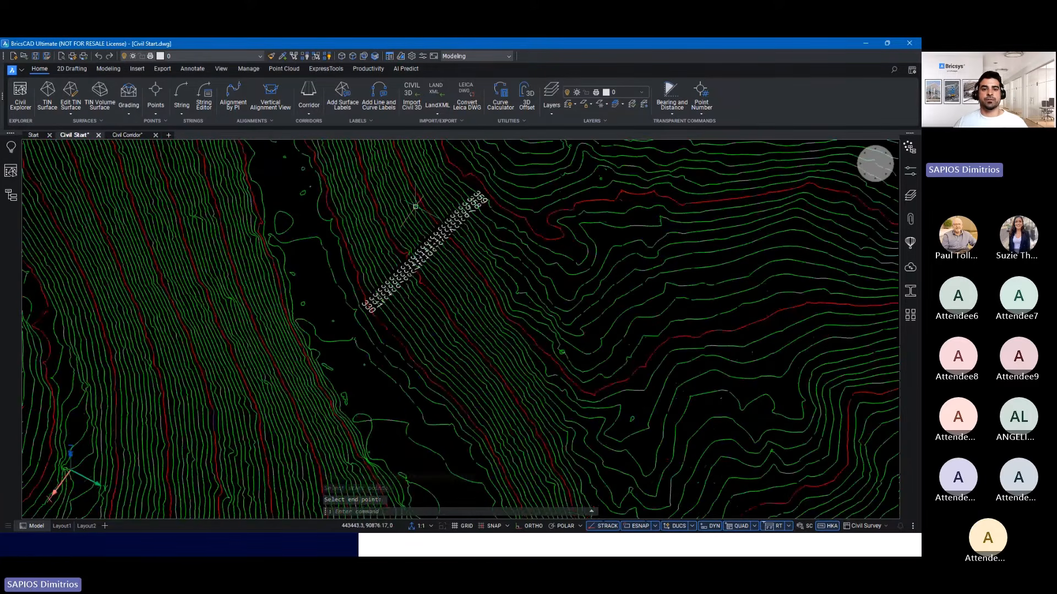
- Examine the new row of contour elevation labels in close-up and within the surrounding slope
{"action": "scroll", "coordinate": [413, 212], "scroll_direction": "up", "scroll_amount": 1}
{"action": "scroll", "coordinate": [418, 216], "scroll_direction": "up", "scroll_amount": 2}
{"action": "middle_click_drag", "start_coordinate": [424, 209], "coordinate": [522, 360]}
{"action": "scroll", "coordinate": [517, 343], "scroll_direction": "up", "scroll_amount": 1}
{"action": "middle_click_drag", "start_coordinate": [446, 152], "coordinate": [464, 382]}
{"action": "scroll", "coordinate": [427, 229], "scroll_direction": "up", "scroll_amount": 3}
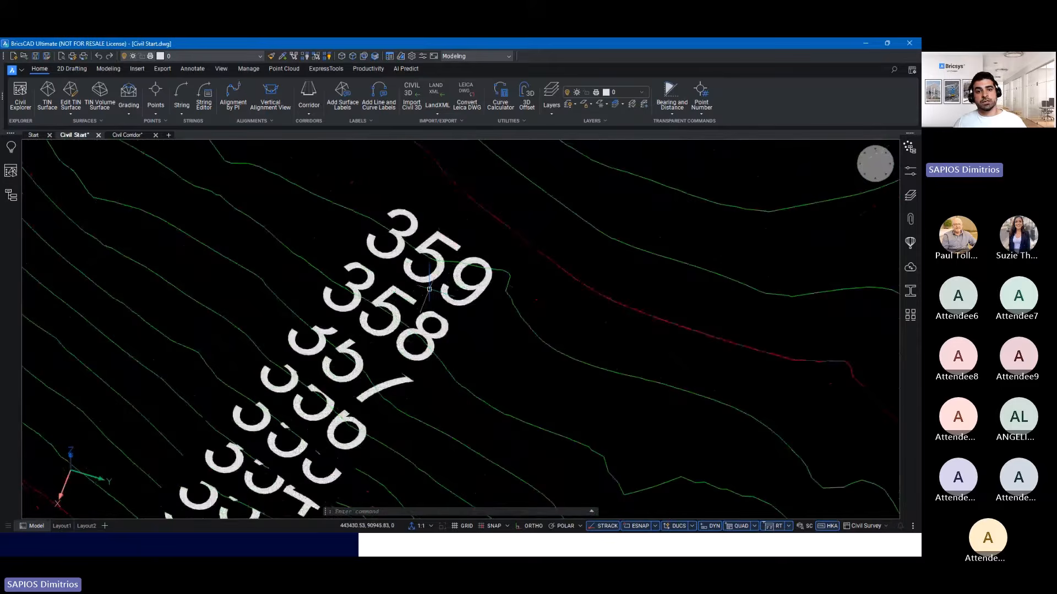
{"action": "mouse_move", "coordinate": [433, 268]}
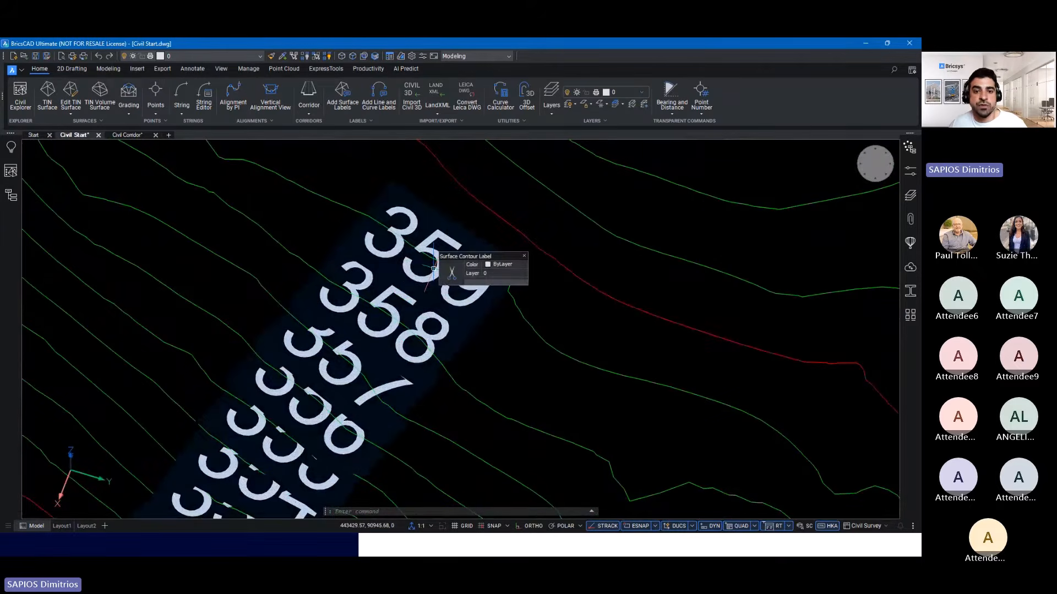
{"action": "scroll", "coordinate": [434, 268], "scroll_direction": "down", "scroll_amount": 2}
{"action": "scroll", "coordinate": [433, 268], "scroll_direction": "down", "scroll_amount": 3}
{"action": "mouse_move", "coordinate": [445, 272]}
{"action": "middle_mouse_down", "text": "shift"}
{"action": "mouse_move", "coordinate": [451, 281]}
{"action": "mouse_move", "coordinate": [439, 272]}
{"action": "middle_mouse_up", "text": "shift"}
{"action": "mouse_move", "coordinate": [330, 278]}
{"action": "middle_mouse_down"}
{"action": "mouse_move", "coordinate": [425, 324]}
{"action": "mouse_move", "coordinate": [490, 336]}
{"action": "middle_mouse_up"}
{"action": "scroll", "coordinate": [425, 325], "scroll_direction": "down", "scroll_amount": 4}
- Try annotation scales of 1:4 and 8:1 on the contour labels
{"action": "left_click", "coordinate": [426, 527]}
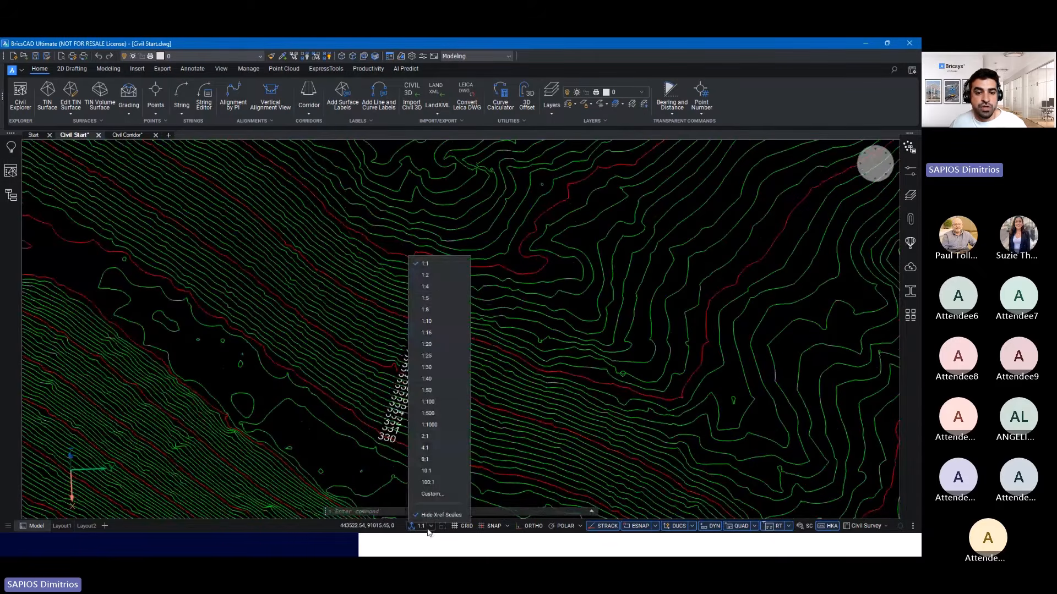
{"action": "left_click", "coordinate": [437, 288]}
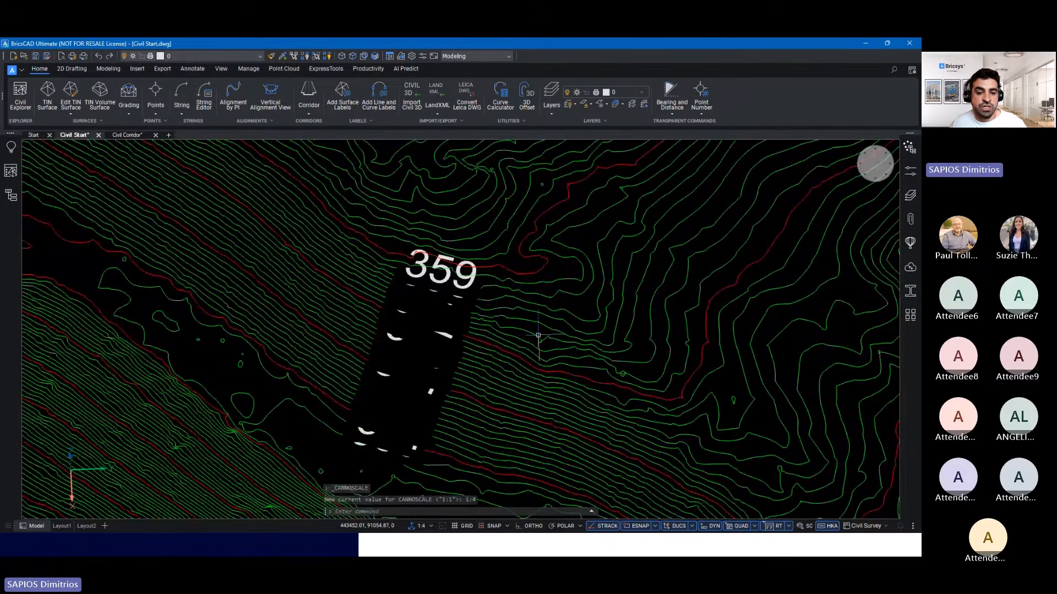
{"action": "left_click", "coordinate": [429, 526]}
{"action": "left_click", "coordinate": [436, 460]}
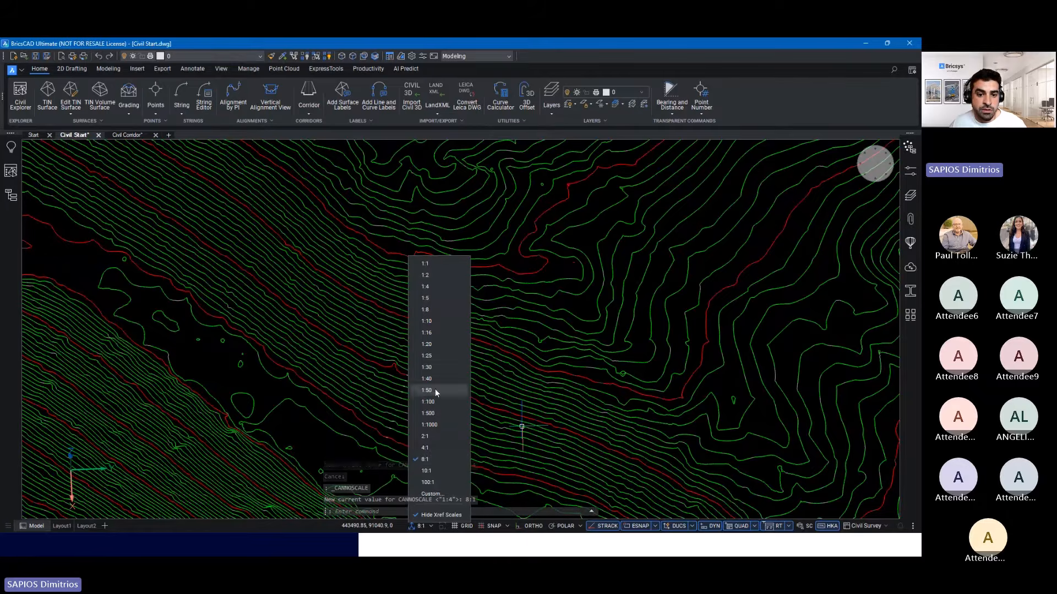
- Set the annotation scale to 2:1
{"action": "left_click", "coordinate": [438, 436]}
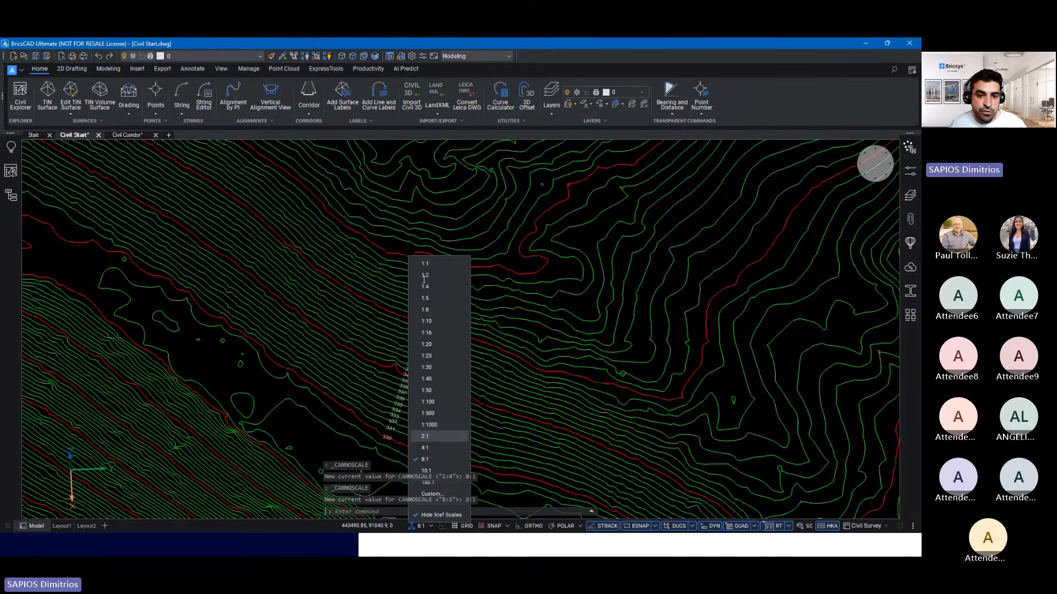
{"action": "key", "text": "Escape"}
{"action": "key", "text": "Escape"}
- Examine the rescaled contour labels along the slope from several distances and viewing angles
{"action": "scroll", "coordinate": [401, 386], "scroll_direction": "up", "scroll_amount": 10}
{"action": "middle_click_drag", "start_coordinate": [410, 378], "coordinate": [462, 366], "text": "shift"}
{"action": "scroll", "coordinate": [427, 364], "scroll_direction": "down", "scroll_amount": 5}
{"action": "scroll", "coordinate": [464, 367], "scroll_direction": "down", "scroll_amount": 4}
{"action": "middle_click_drag", "start_coordinate": [559, 394], "coordinate": [421, 272]}
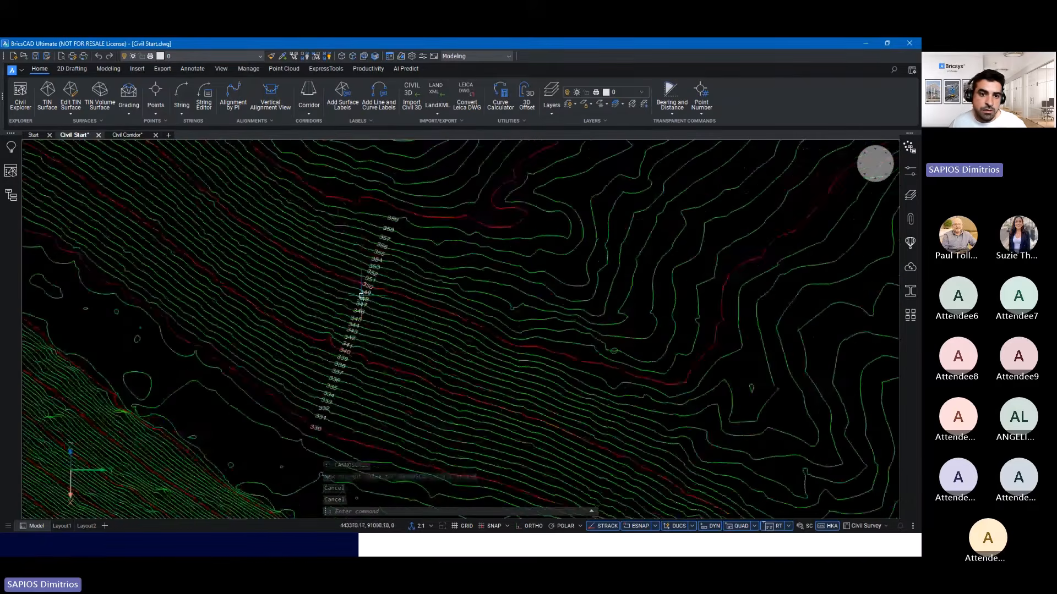
{"action": "scroll", "coordinate": [365, 298], "scroll_direction": "up", "scroll_amount": 4}
{"action": "middle_click_drag", "start_coordinate": [410, 325], "coordinate": [368, 318], "text": "shift"}
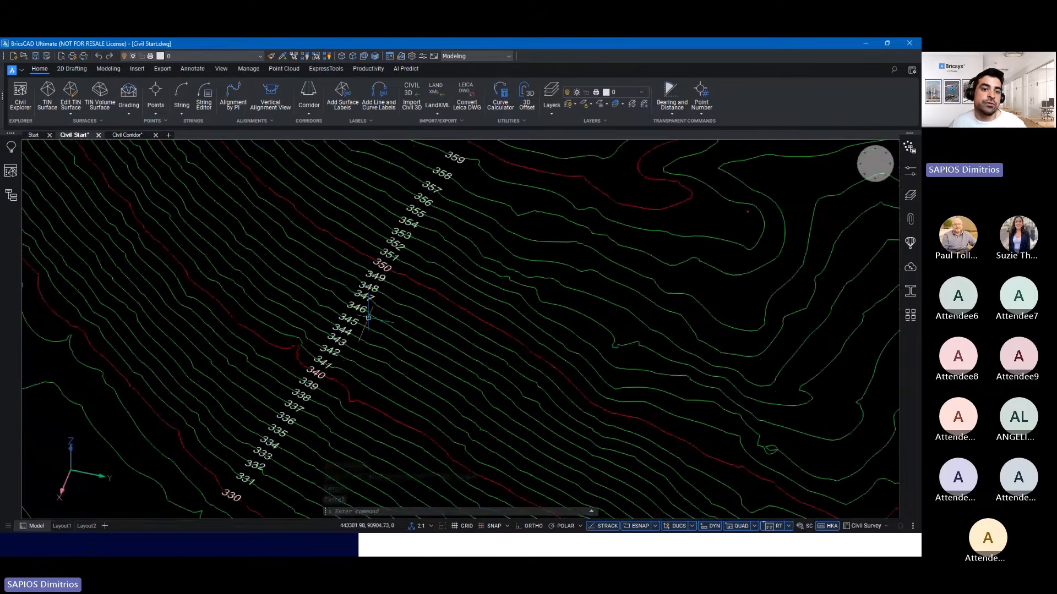
{"action": "scroll", "coordinate": [365, 317], "scroll_direction": "down", "scroll_amount": 3}
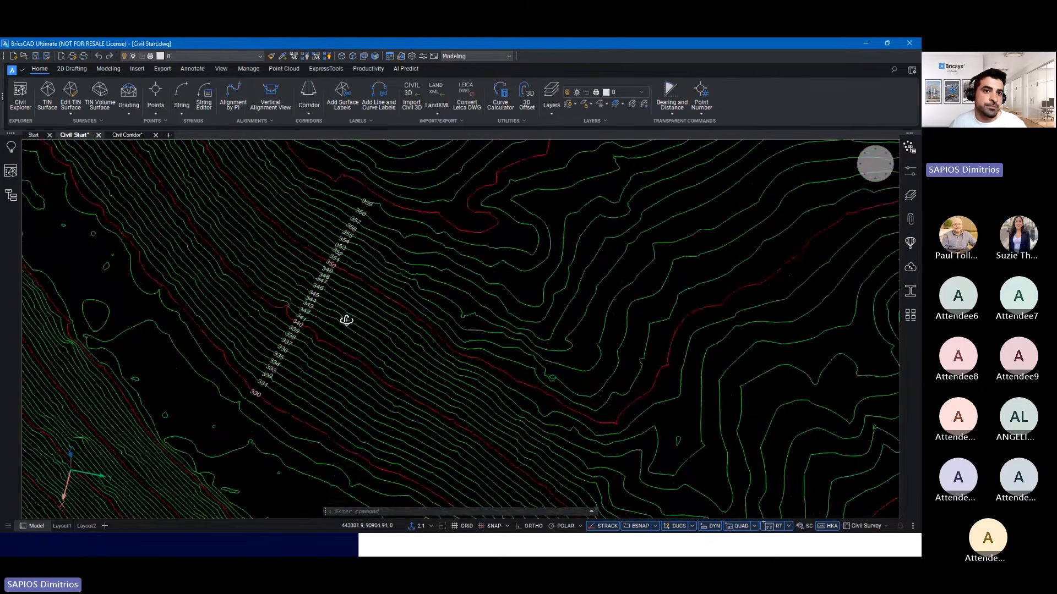
- Set up slope labels for the TIN surface with the Default style and single-point placement
{"action": "left_click", "coordinate": [347, 97]}
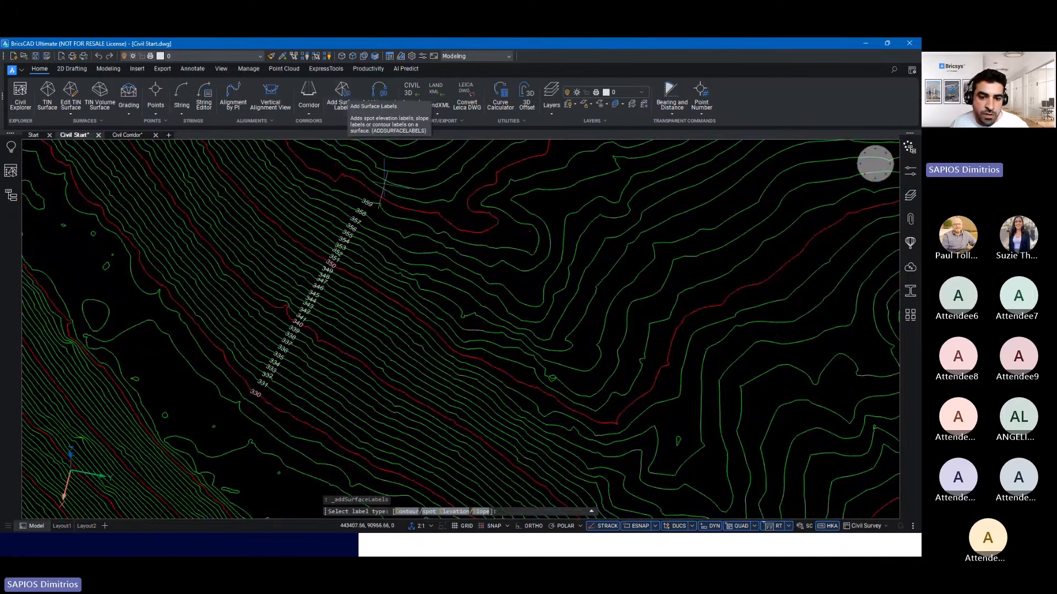
{"action": "left_click", "coordinate": [482, 513]}
{"action": "key", "text": "Return"}
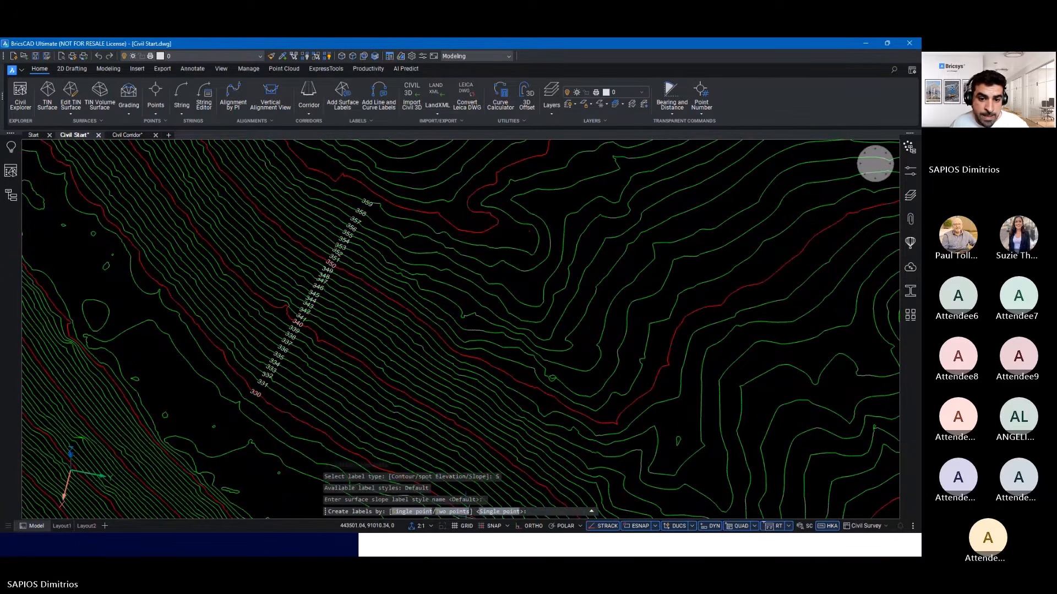
{"action": "left_click", "coordinate": [417, 513]}
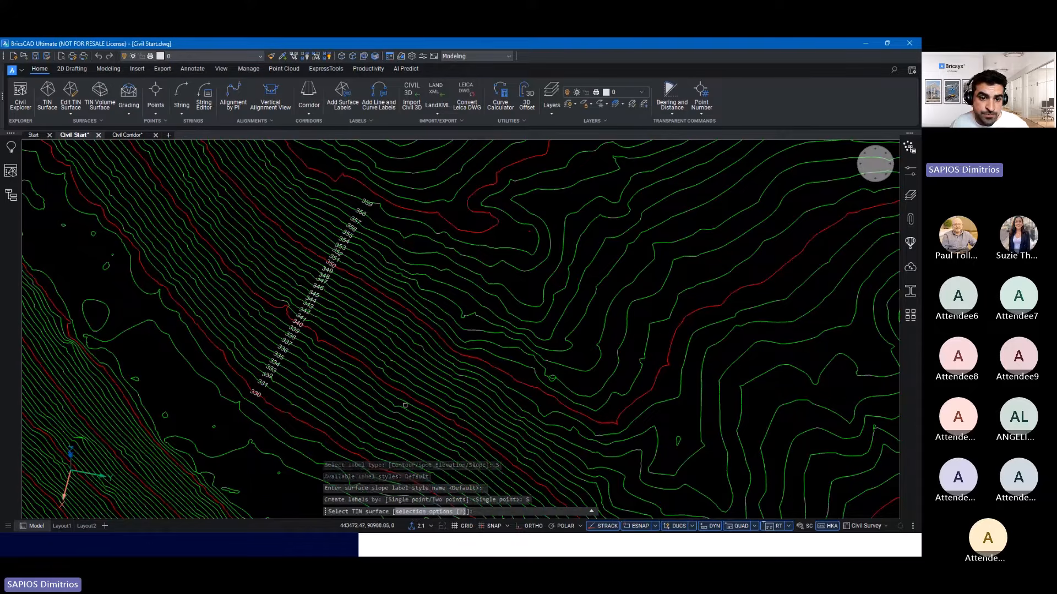
{"action": "left_click", "coordinate": [389, 408]}
{"action": "left_click", "coordinate": [403, 425]}
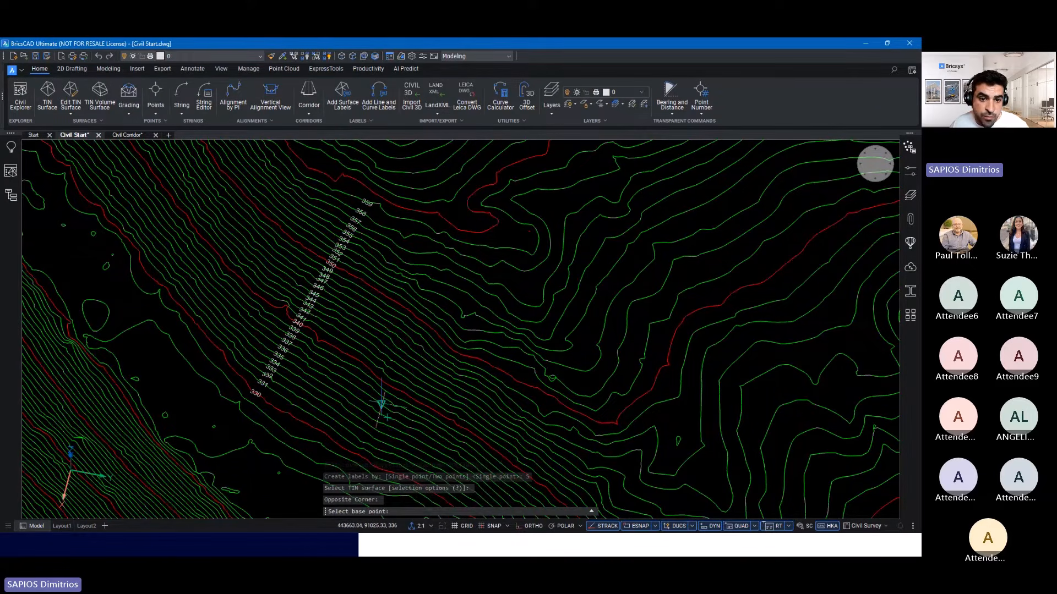
- Place slope labels at two points on the steep slope, one lower and one higher, beside the contour labels
{"action": "scroll", "coordinate": [379, 374], "scroll_direction": "up", "scroll_amount": 1}
{"action": "scroll", "coordinate": [377, 377], "scroll_direction": "up", "scroll_amount": 3}
{"action": "left_click", "coordinate": [377, 377]}
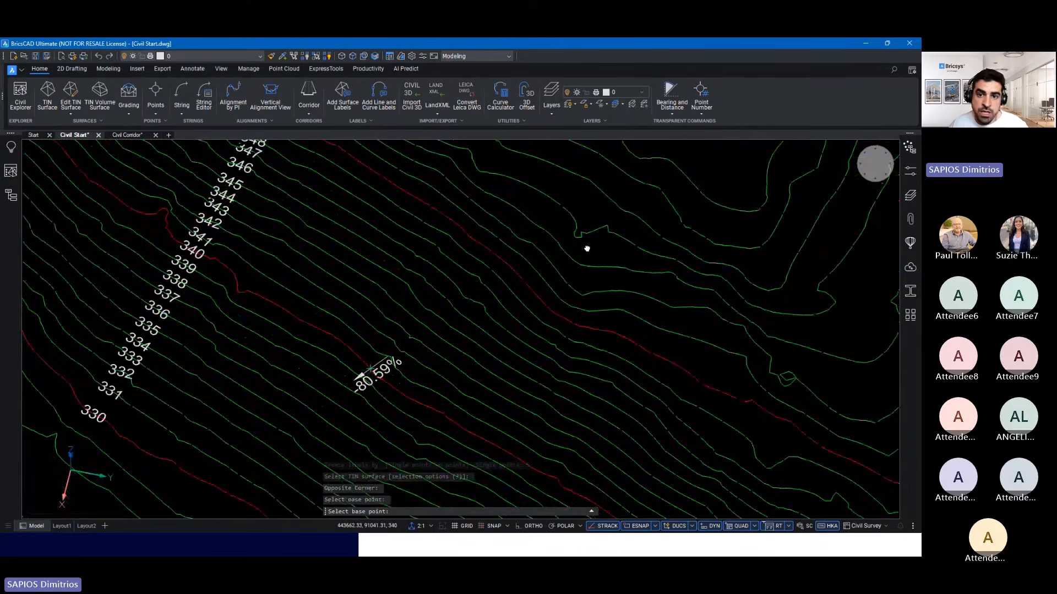
{"action": "middle_click_drag", "start_coordinate": [586, 248], "coordinate": [478, 321]}
{"action": "left_click", "coordinate": [291, 200]}
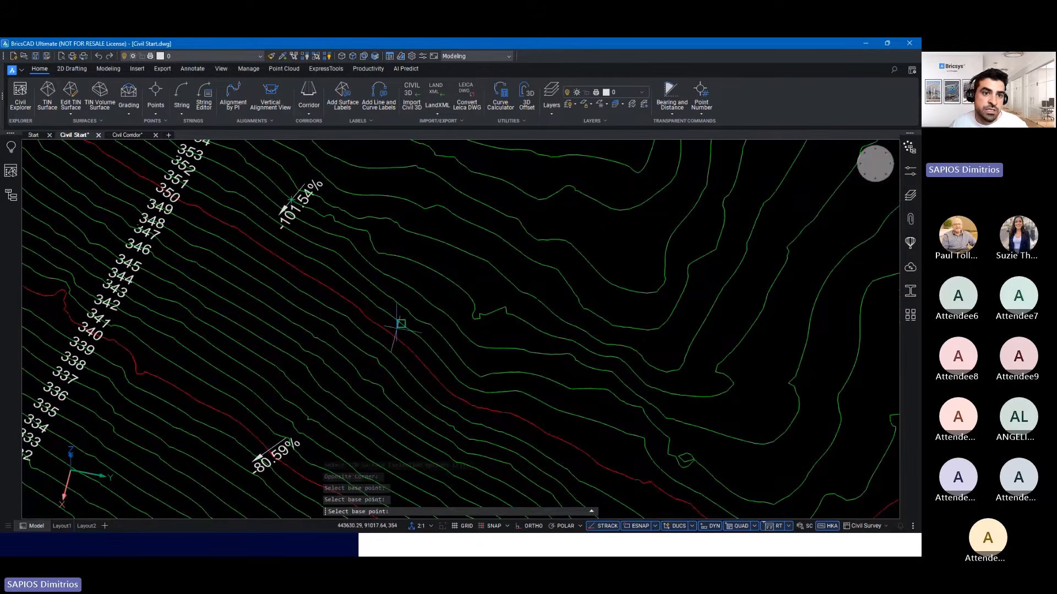
{"action": "mouse_move", "coordinate": [322, 320]}
{"action": "middle_mouse_down"}
{"action": "mouse_move", "coordinate": [434, 292]}
{"action": "mouse_move", "coordinate": [500, 225]}
{"action": "middle_mouse_up"}
{"action": "middle_click_drag", "start_coordinate": [376, 284], "coordinate": [371, 341]}
{"action": "scroll", "coordinate": [370, 337], "scroll_direction": "down", "scroll_amount": 2}
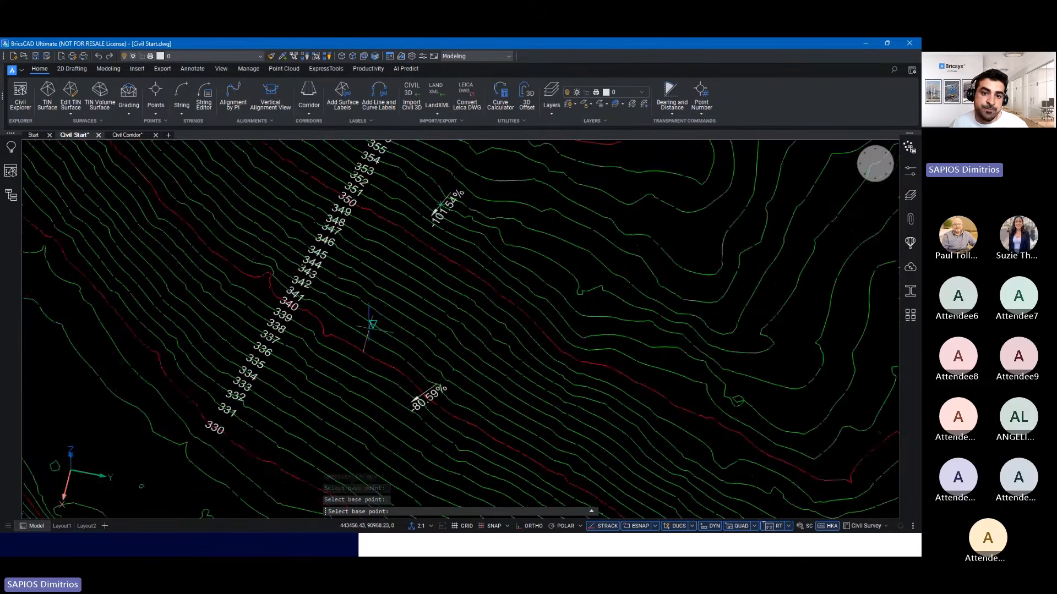
{"action": "scroll", "coordinate": [368, 328], "scroll_direction": "down", "scroll_amount": 3}
{"action": "mouse_move", "coordinate": [447, 334]}
{"action": "middle_mouse_down", "text": "shift"}
{"action": "mouse_move", "coordinate": [411, 342]}
{"action": "mouse_move", "coordinate": [352, 331]}
{"action": "mouse_move", "coordinate": [400, 348]}
{"action": "mouse_move", "coordinate": [461, 304]}
{"action": "mouse_move", "coordinate": [458, 315]}
{"action": "middle_mouse_up", "text": "shift"}
- Add a spot elevation label on the lower slope using the Default label style and the Default Point symbol style
{"action": "left_click", "coordinate": [346, 102]}
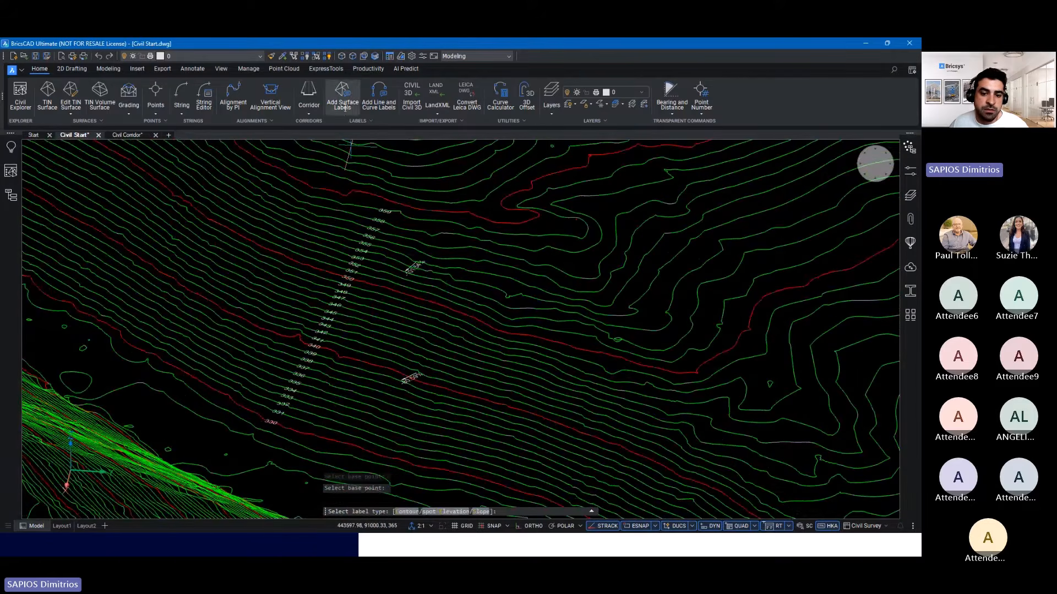
{"action": "left_click", "coordinate": [440, 513]}
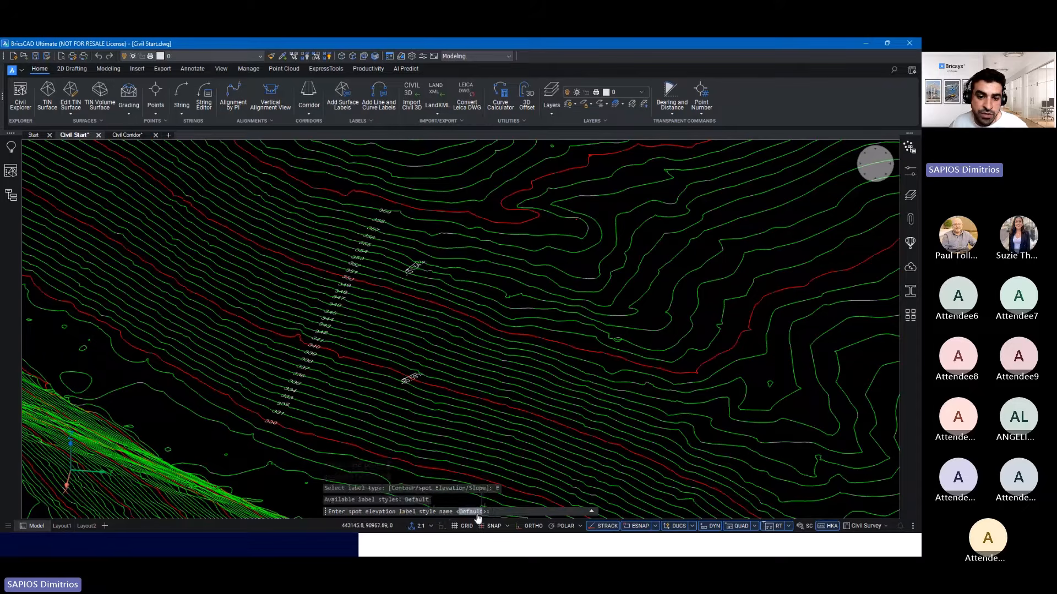
{"action": "key", "text": "Return"}
{"action": "key", "text": "Return"}
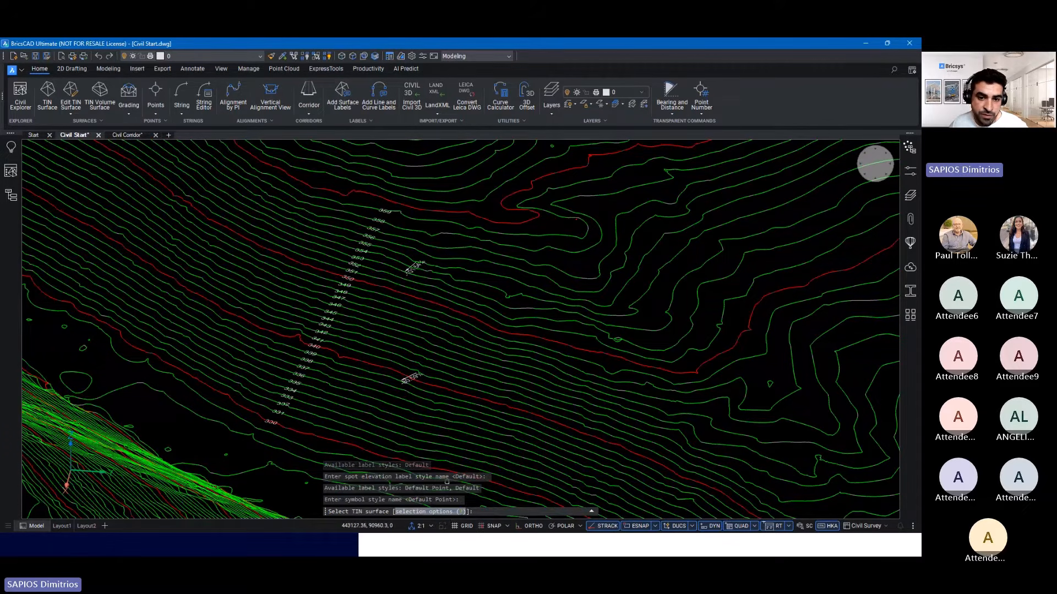
{"action": "left_click", "coordinate": [535, 470]}
{"action": "left_click", "coordinate": [475, 435]}
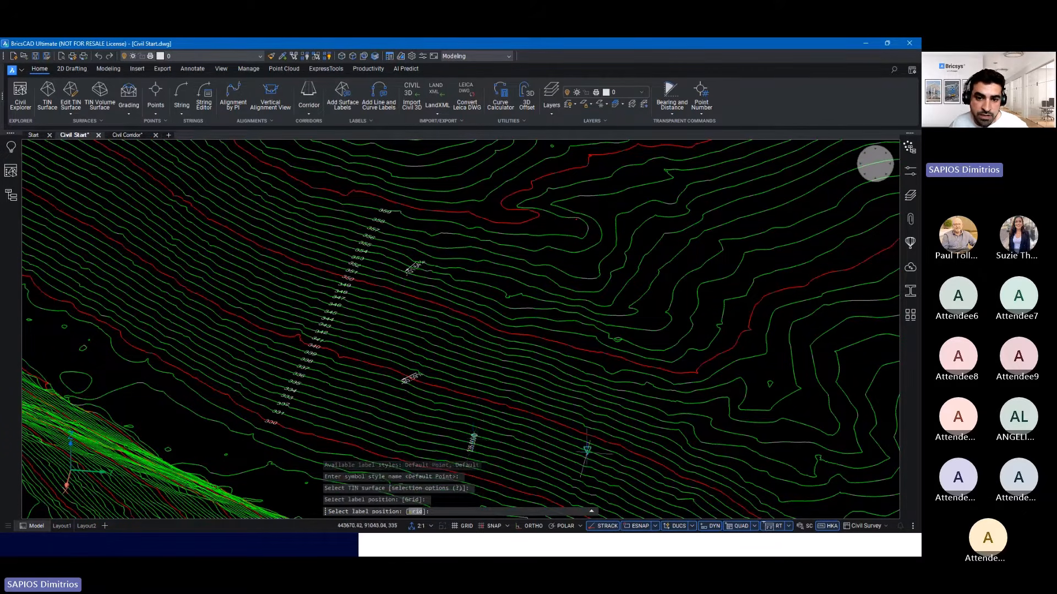
- Place six more spot elevation labels across the steep slope and the flatter ground at its foot
{"action": "scroll", "coordinate": [527, 432], "scroll_direction": "up", "scroll_amount": 3}
{"action": "middle_click_drag", "start_coordinate": [528, 432], "coordinate": [432, 297]}
{"action": "left_click", "coordinate": [616, 202]}
{"action": "left_click", "coordinate": [461, 357]}
{"action": "left_click", "coordinate": [328, 328]}
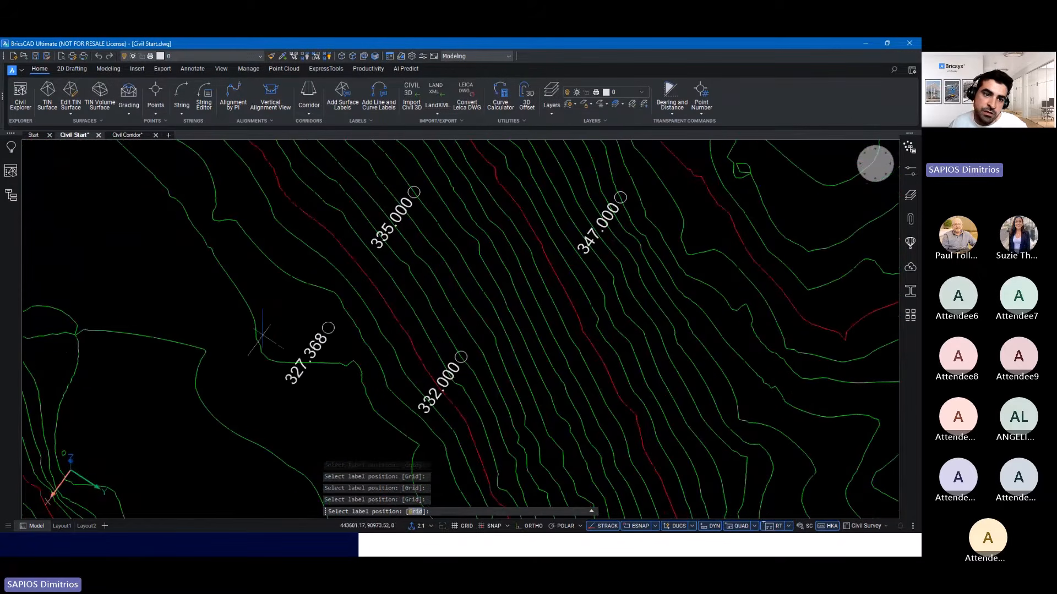
{"action": "left_click", "coordinate": [221, 244]}
{"action": "left_click", "coordinate": [446, 263]}
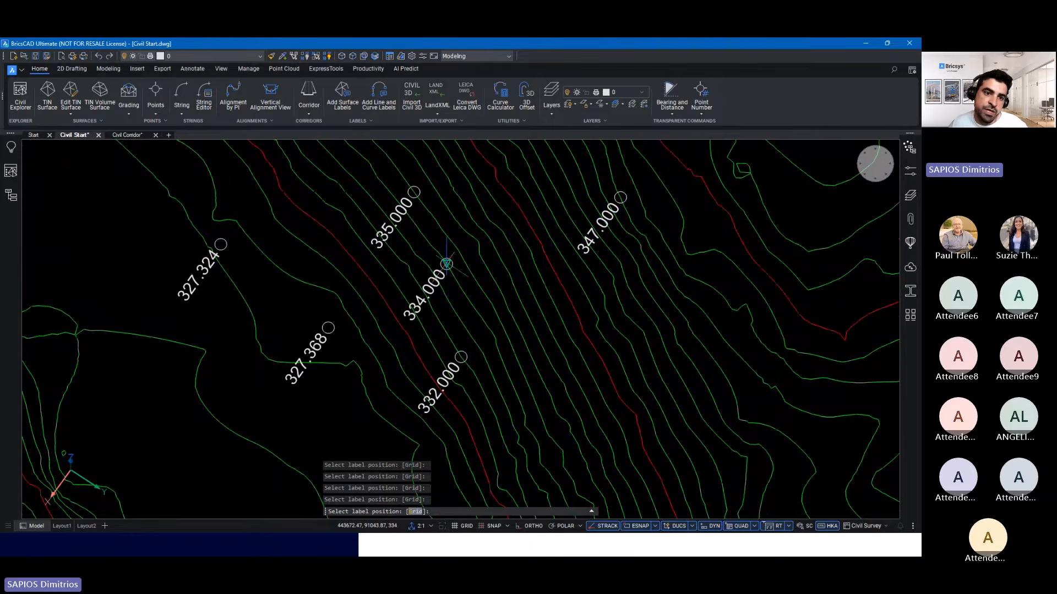
{"action": "left_click", "coordinate": [339, 271]}
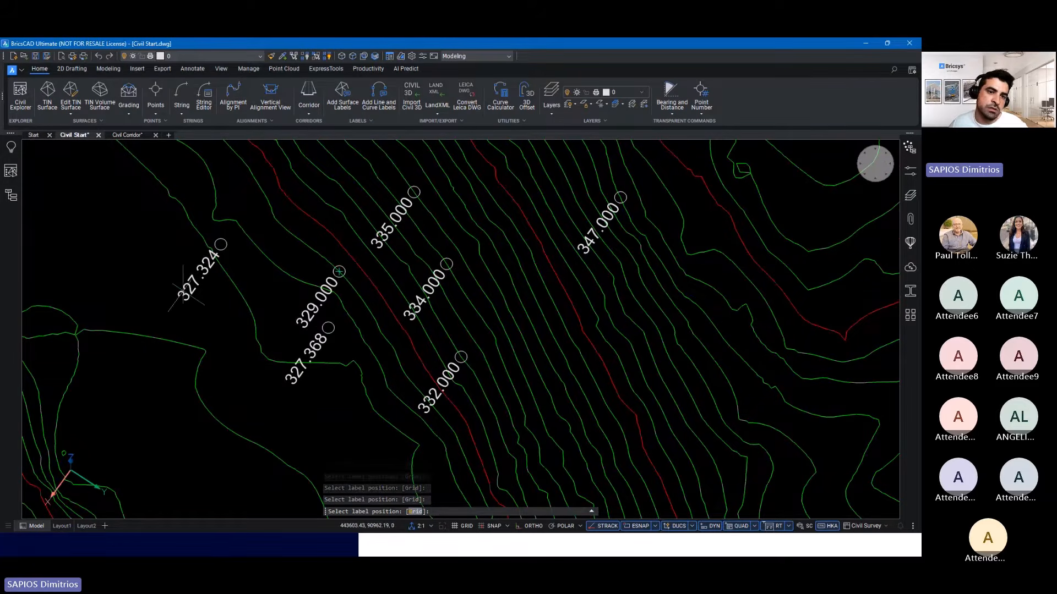
{"action": "mouse_move", "coordinate": [293, 316]}
{"action": "middle_mouse_down", "text": "shift"}
{"action": "mouse_move", "coordinate": [322, 229]}
{"action": "mouse_move", "coordinate": [390, 207]}
{"action": "mouse_move", "coordinate": [354, 170]}
{"action": "mouse_move", "coordinate": [396, 227]}
{"action": "middle_mouse_up", "text": "shift"}
{"action": "scroll", "coordinate": [395, 233], "scroll_direction": "down", "scroll_amount": 3}
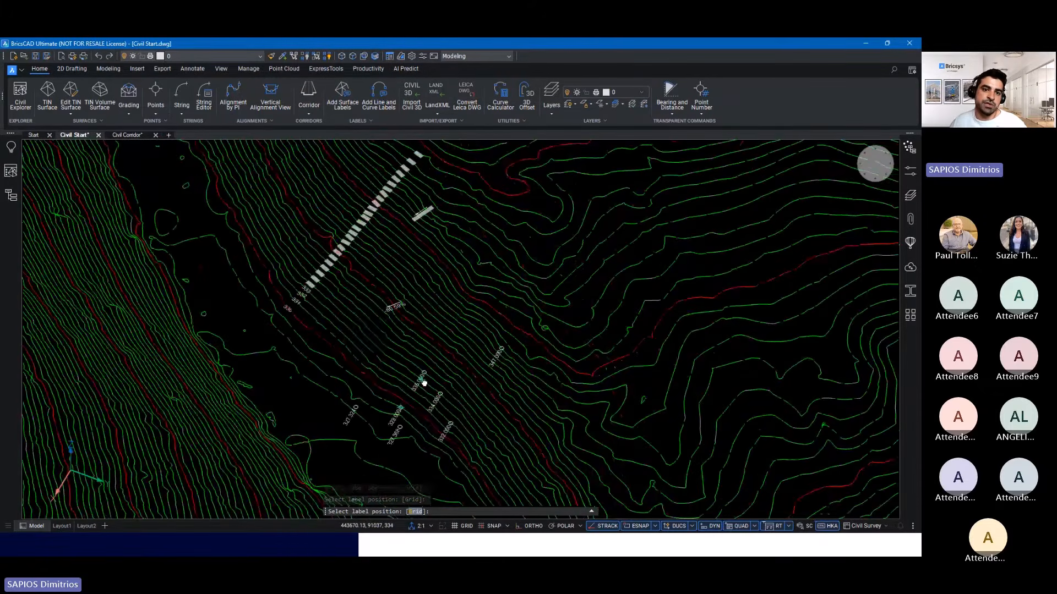
- End the spot elevation labelling, then switch to the presentation and advance the agenda to Gradings & Corridors
{"action": "key", "text": "Escape"}
{"action": "key", "text": "Escape"}
{"action": "scroll", "coordinate": [366, 331], "scroll_direction": "down", "scroll_amount": 5}
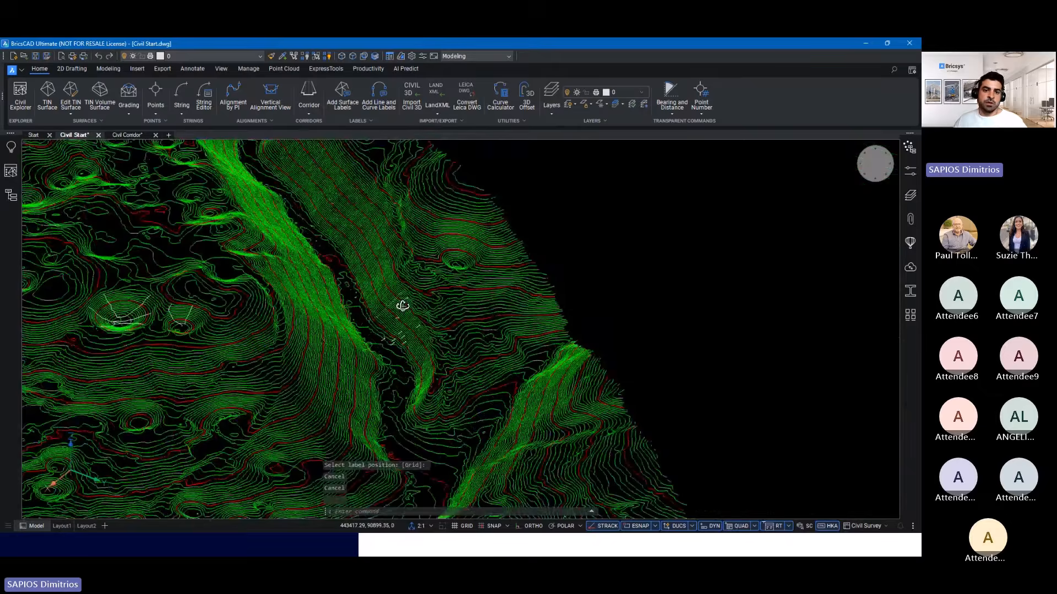
{"action": "middle_click_drag", "start_coordinate": [402, 306], "coordinate": [384, 358], "text": "shift"}
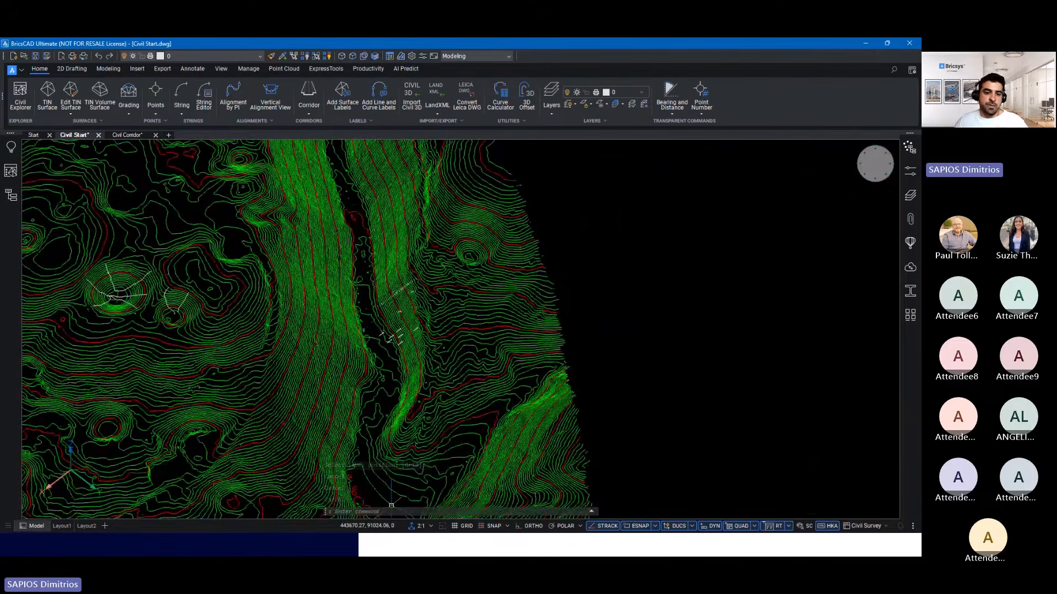
{"action": "left_click", "coordinate": [392, 544]}
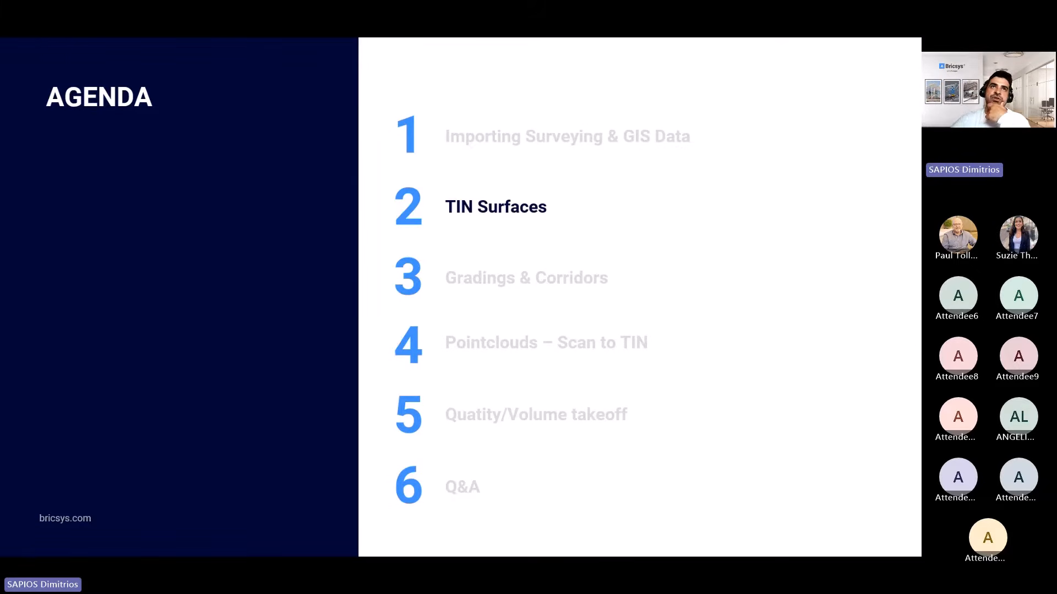
{"action": "left_click", "coordinate": [761, 283]}
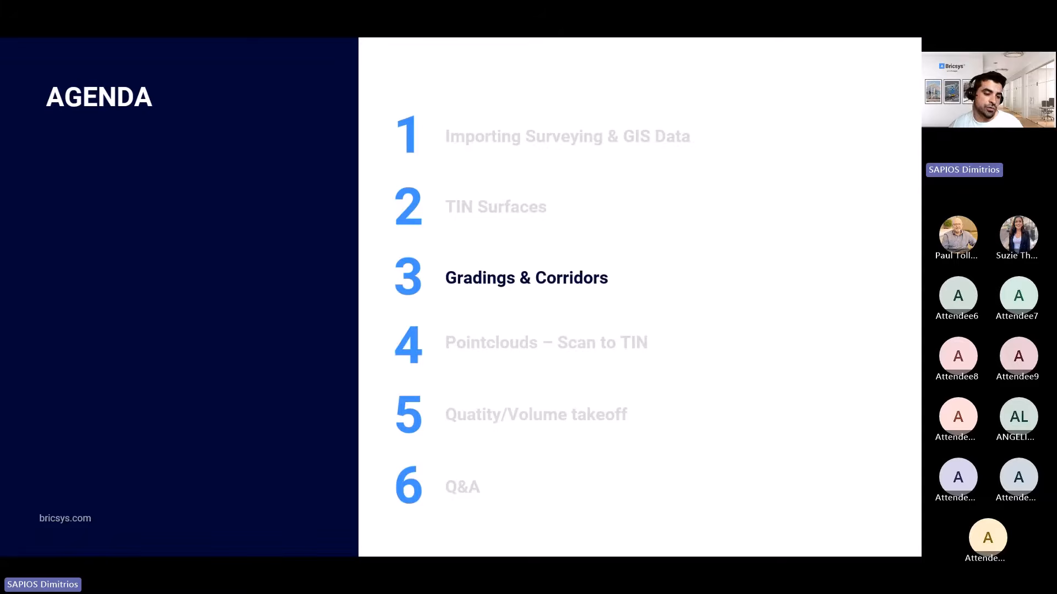
- Switch back to BricsCAD and display the TIN surface in the Civil Explorer with triangles on and contours off
{"action": "key", "text": "alt+Tab"}
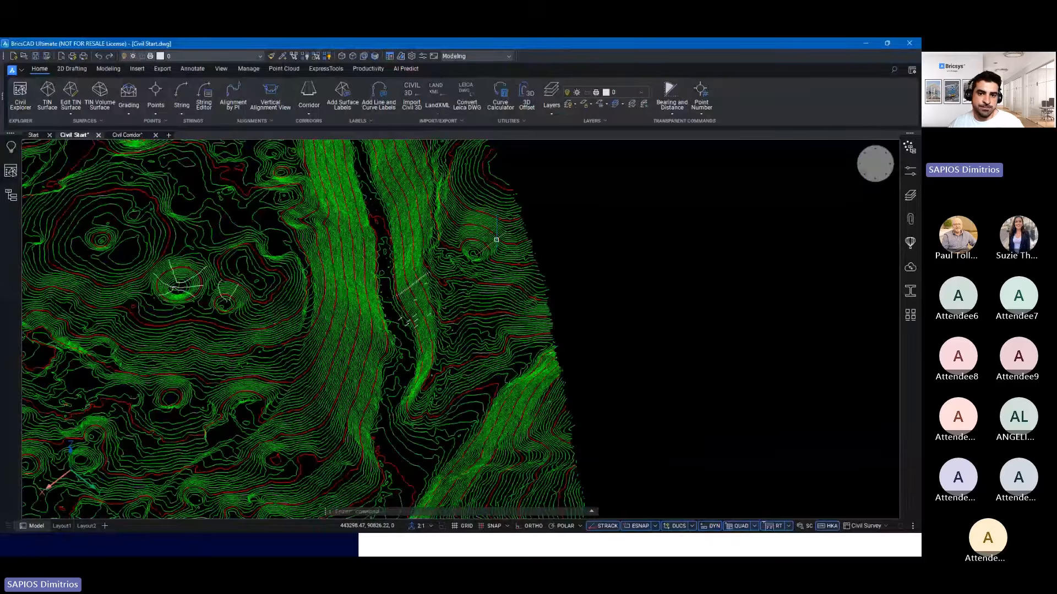
{"action": "scroll", "coordinate": [613, 238], "scroll_direction": "down", "scroll_amount": 4}
{"action": "middle_click_drag", "start_coordinate": [613, 239], "coordinate": [655, 218], "text": "shift"}
{"action": "left_click", "coordinate": [11, 172]}
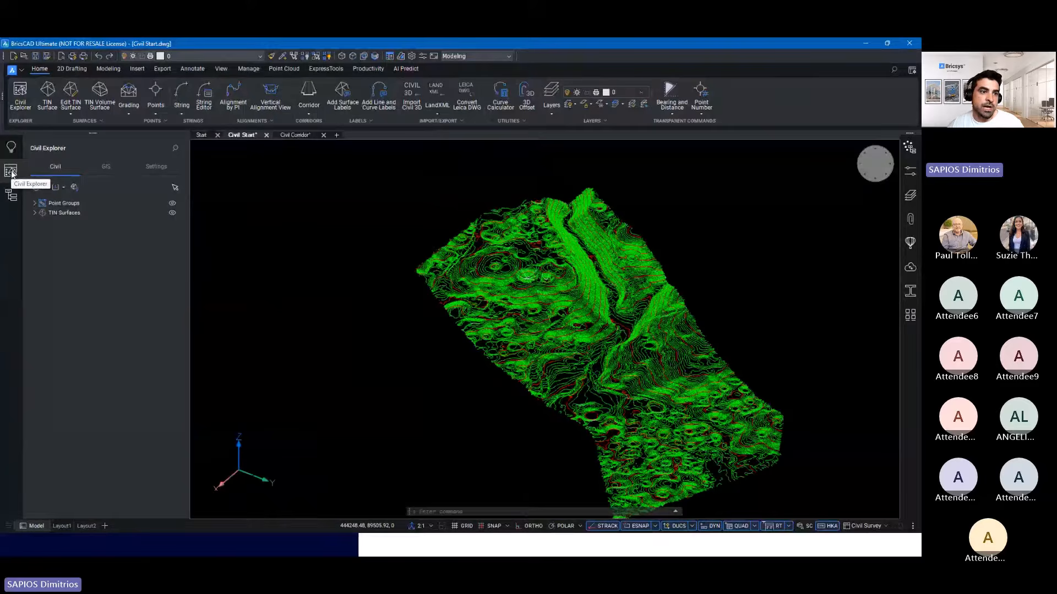
{"action": "left_click", "coordinate": [35, 212]}
{"action": "left_click", "coordinate": [67, 223]}
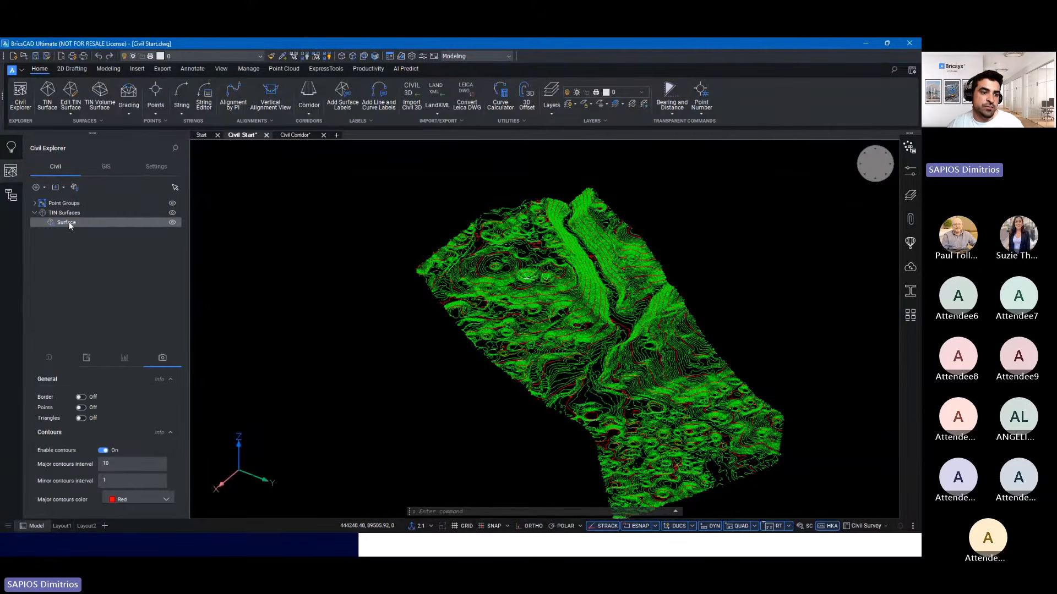
{"action": "left_click", "coordinate": [81, 419]}
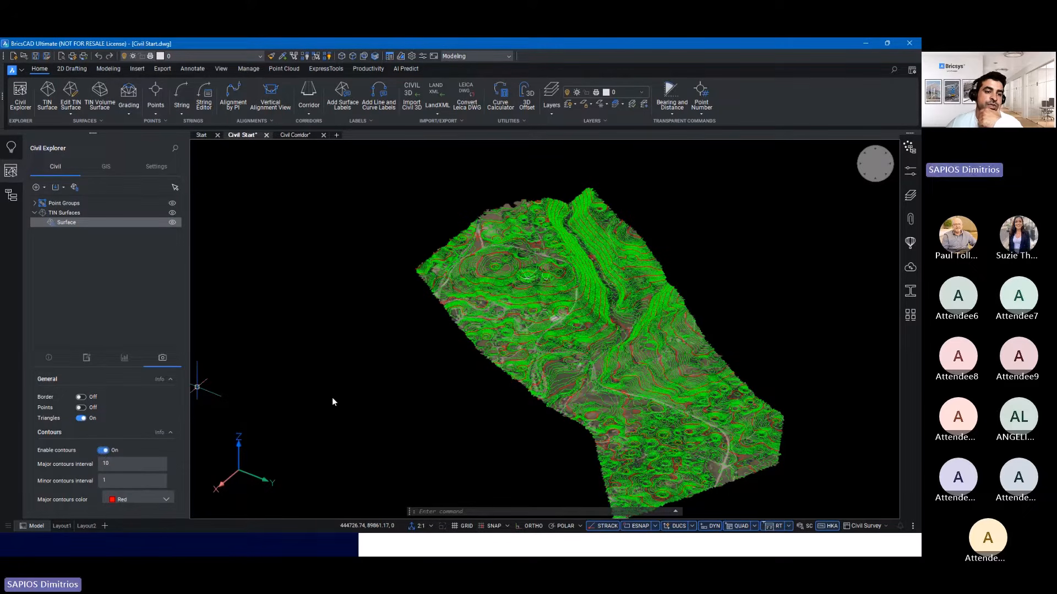
{"action": "left_click", "coordinate": [107, 450]}
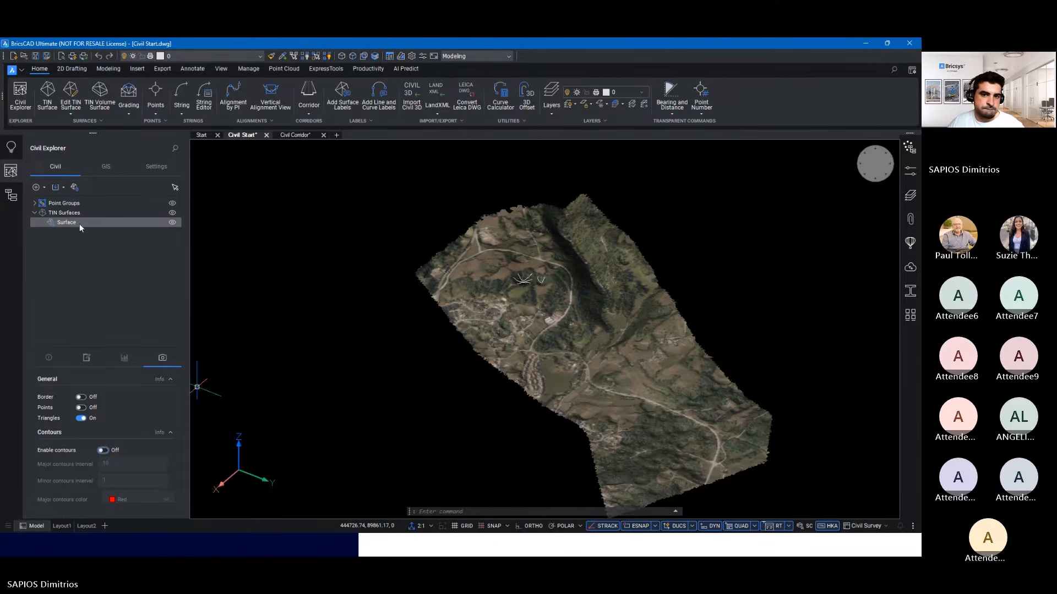
- Draw a 100 by 100 rectangle over the forested slope of the textured TIN surface
{"action": "scroll", "coordinate": [668, 278], "scroll_direction": "up", "scroll_amount": 1}
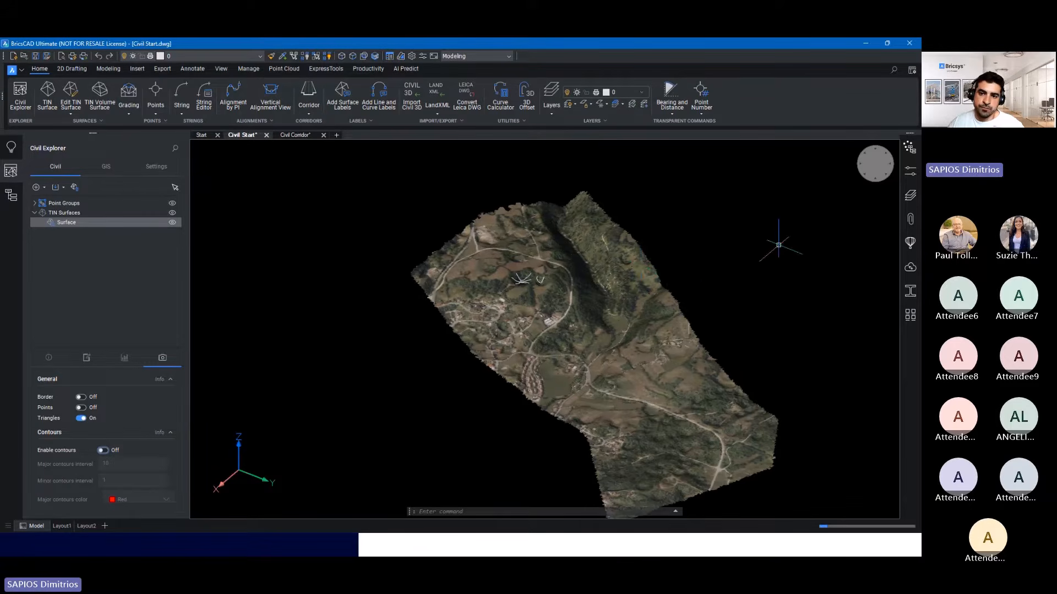
{"action": "scroll", "coordinate": [700, 307], "scroll_direction": "up", "scroll_amount": 5}
{"action": "middle_click_drag", "start_coordinate": [700, 307], "coordinate": [757, 378], "text": "shift"}
{"action": "middle_click_drag", "start_coordinate": [758, 378], "coordinate": [555, 417], "text": "shift"}
{"action": "scroll", "coordinate": [516, 322], "scroll_direction": "up", "scroll_amount": 3}
{"action": "middle_click_drag", "start_coordinate": [516, 321], "coordinate": [559, 333], "text": "shift"}
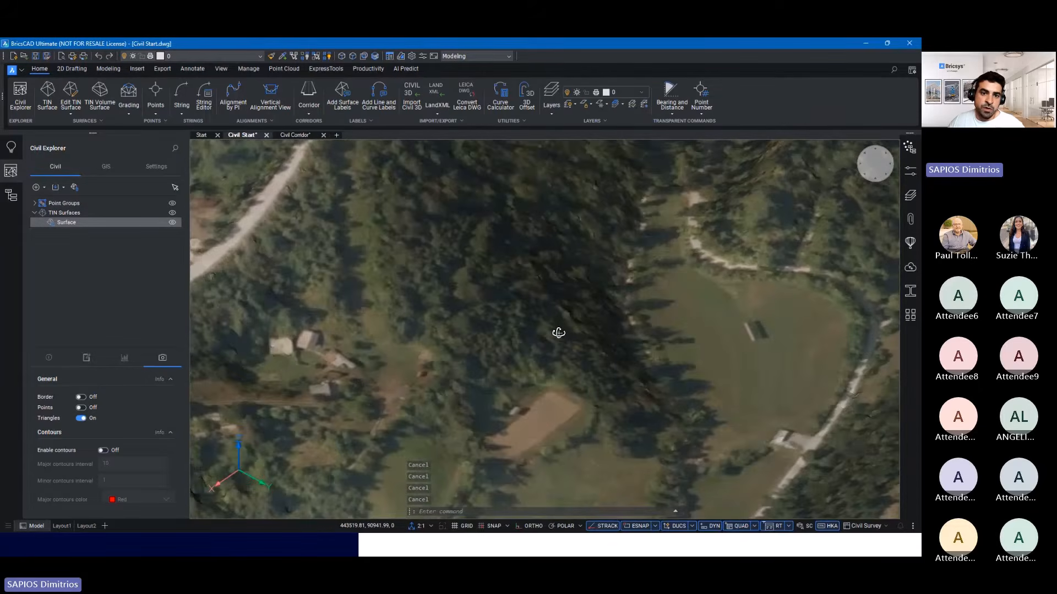
{"action": "scroll", "coordinate": [559, 333], "scroll_direction": "down", "scroll_amount": 3}
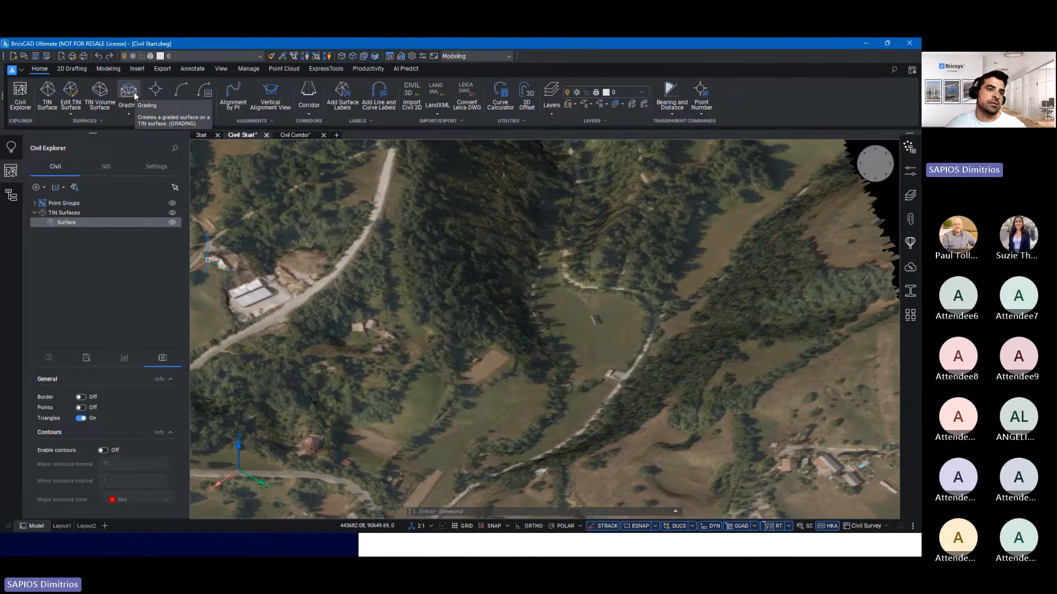
{"action": "key", "text": "Escape"}
{"action": "key", "text": "Escape"}
{"action": "key", "text": "Escape"}
{"action": "key", "text": "Escape"}
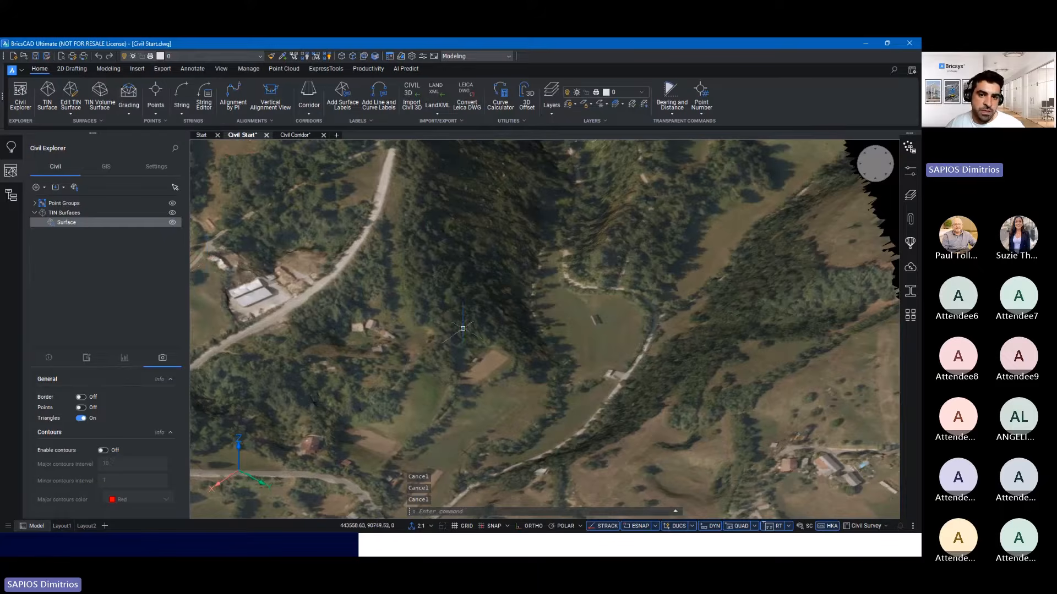
{"action": "type", "text": "rec"}
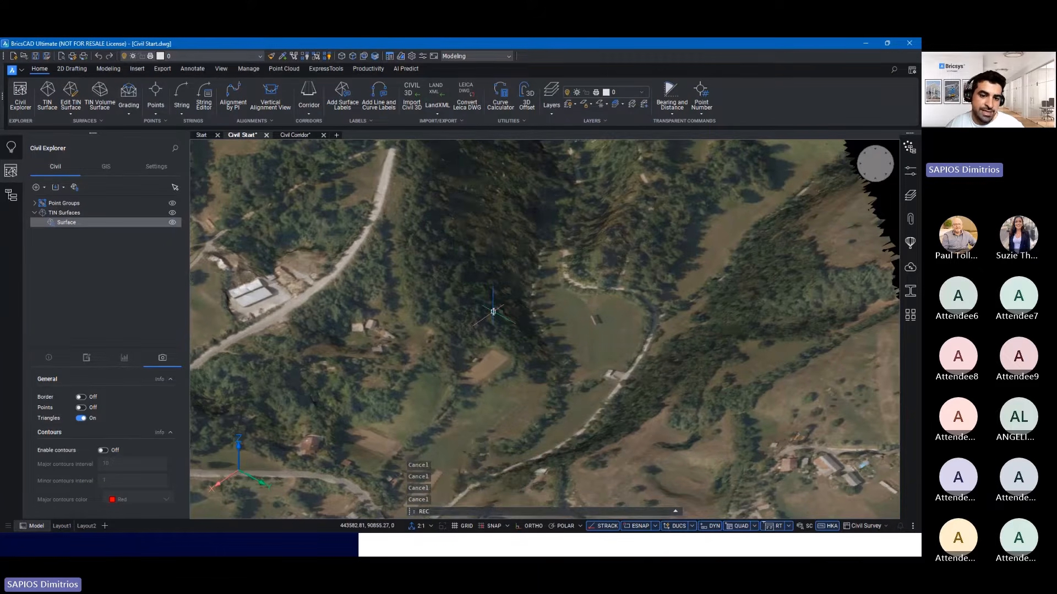
{"action": "key", "text": "Return"}
{"action": "left_click", "coordinate": [443, 235]}
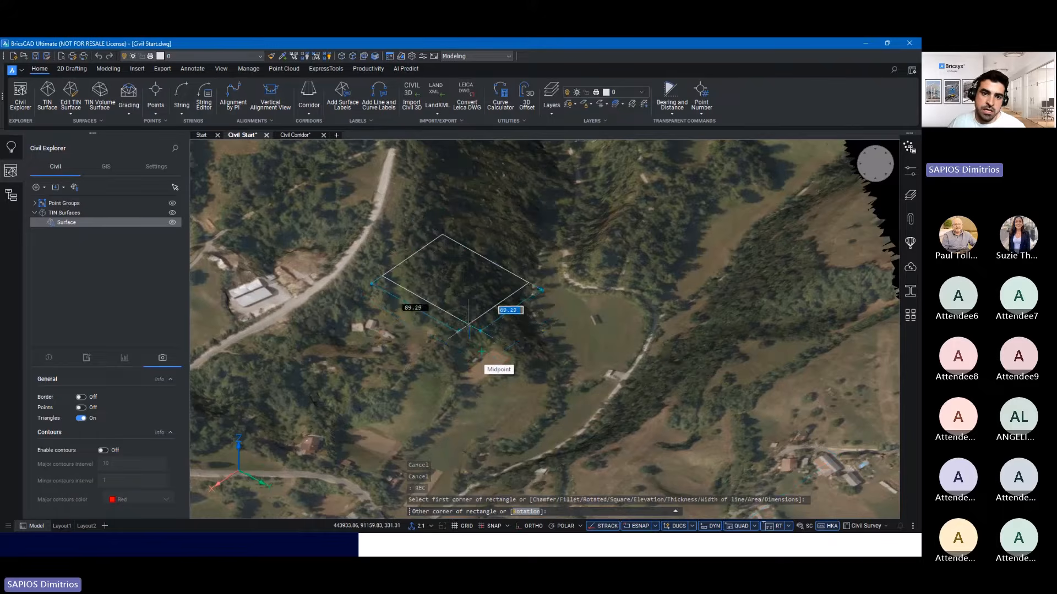
{"action": "key", "text": "Tab"}
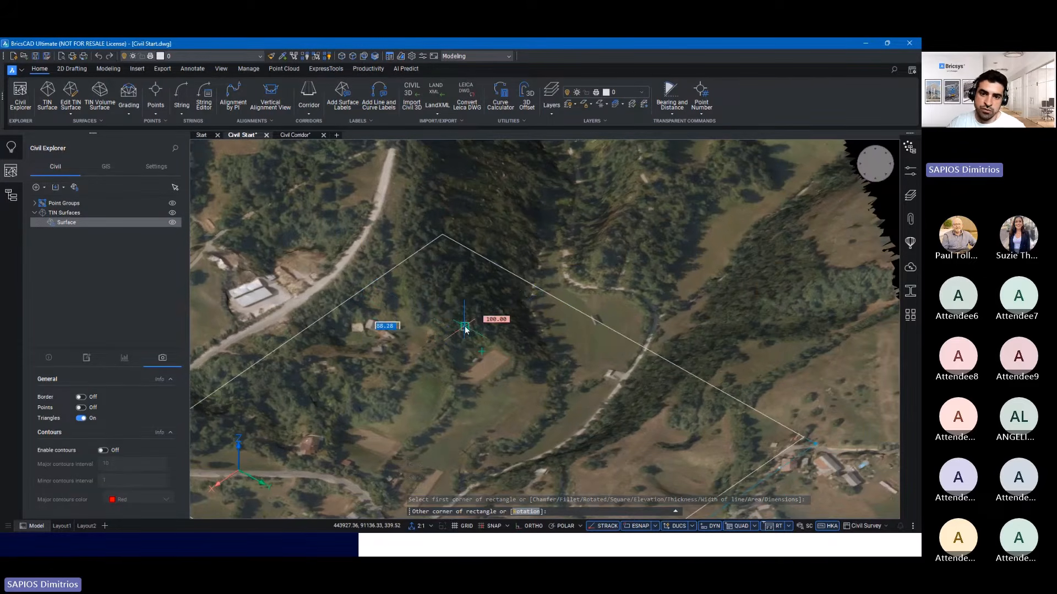
{"action": "type", "text": "100"}
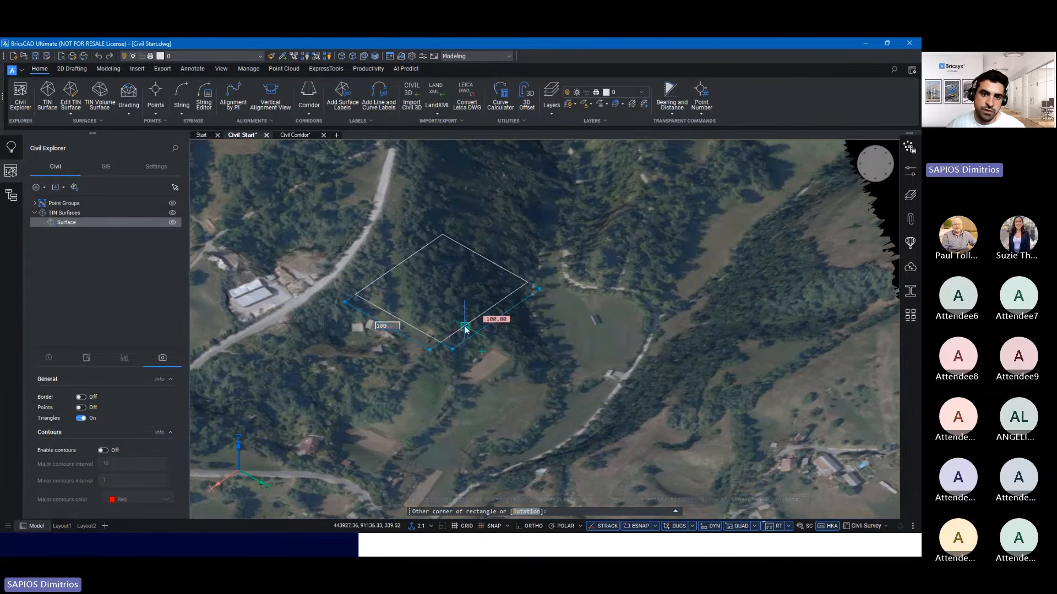
{"action": "key", "text": "Tab"}
{"action": "key", "text": "Return"}
- Delete the 100 by 100 rectangle
{"action": "middle_click_drag", "start_coordinate": [489, 310], "coordinate": [467, 320], "text": "shift"}
{"action": "scroll", "coordinate": [467, 319], "scroll_direction": "down", "scroll_amount": 7}
{"action": "middle_click_drag", "start_coordinate": [423, 258], "coordinate": [528, 193], "text": "shift"}
{"action": "left_click_drag", "start_coordinate": [502, 450], "coordinate": [408, 403]}
{"action": "key", "text": "Escape"}
{"action": "left_click", "coordinate": [421, 403]}
{"action": "key", "text": "Delete"}
- Turn off 3D entity snapping while keeping 2D snapping on
{"action": "middle_click_drag", "start_coordinate": [496, 274], "coordinate": [469, 326], "text": "shift"}
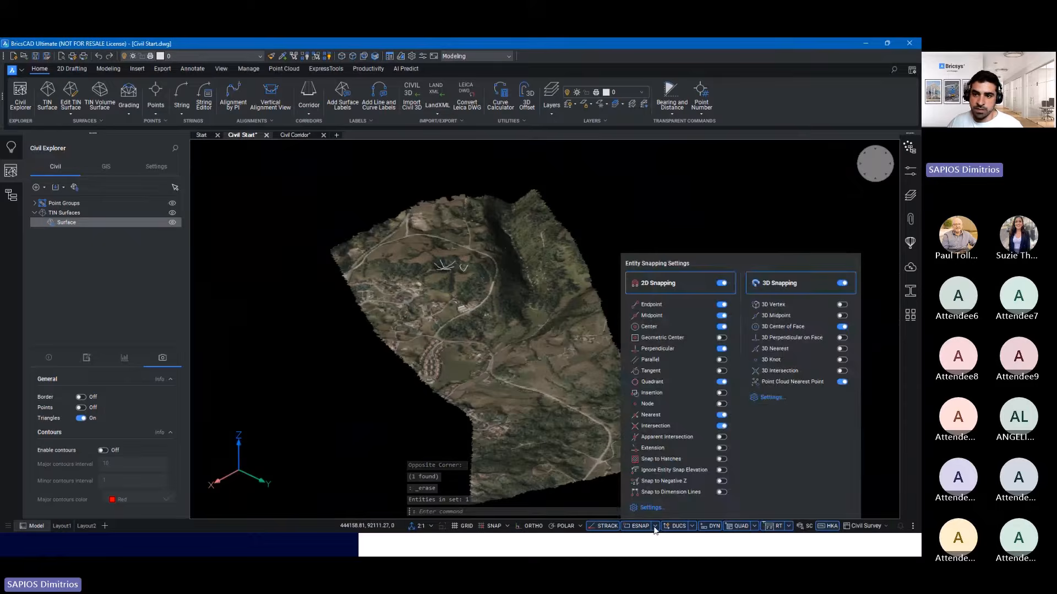
{"action": "mouse_move", "coordinate": [655, 526]}
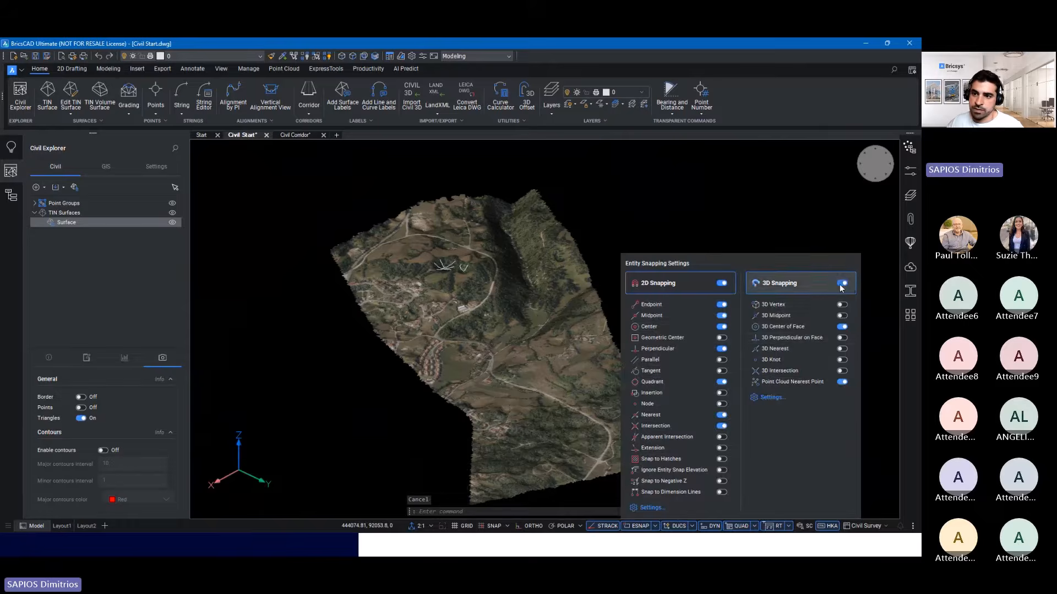
{"action": "left_click", "coordinate": [842, 283]}
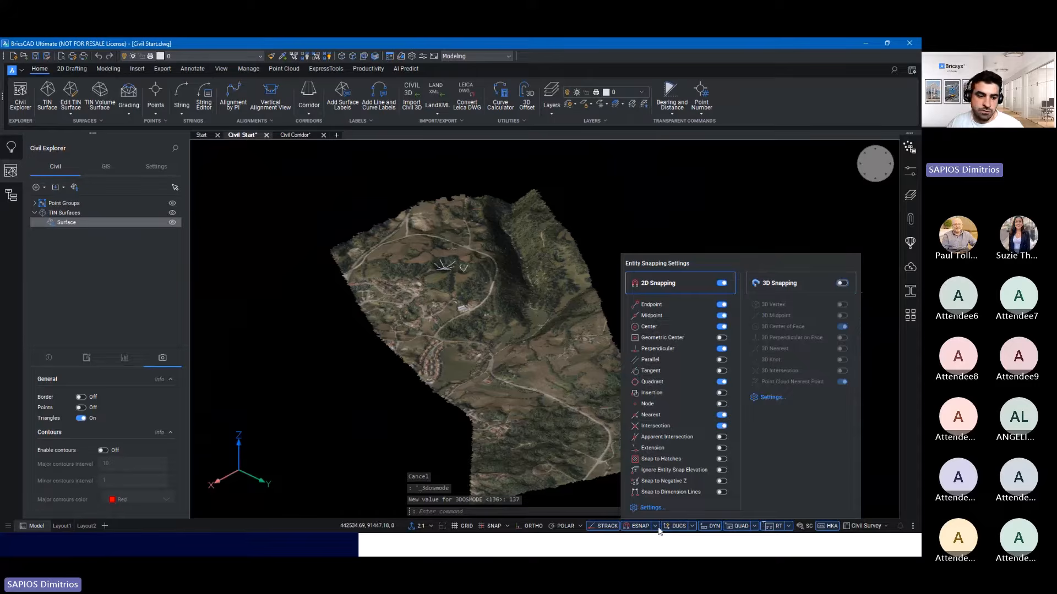
{"action": "key", "text": "Escape"}
{"action": "scroll", "coordinate": [523, 272], "scroll_direction": "up", "scroll_amount": 4}
{"action": "type", "text": "REC"}
{"action": "key", "text": "Return"}
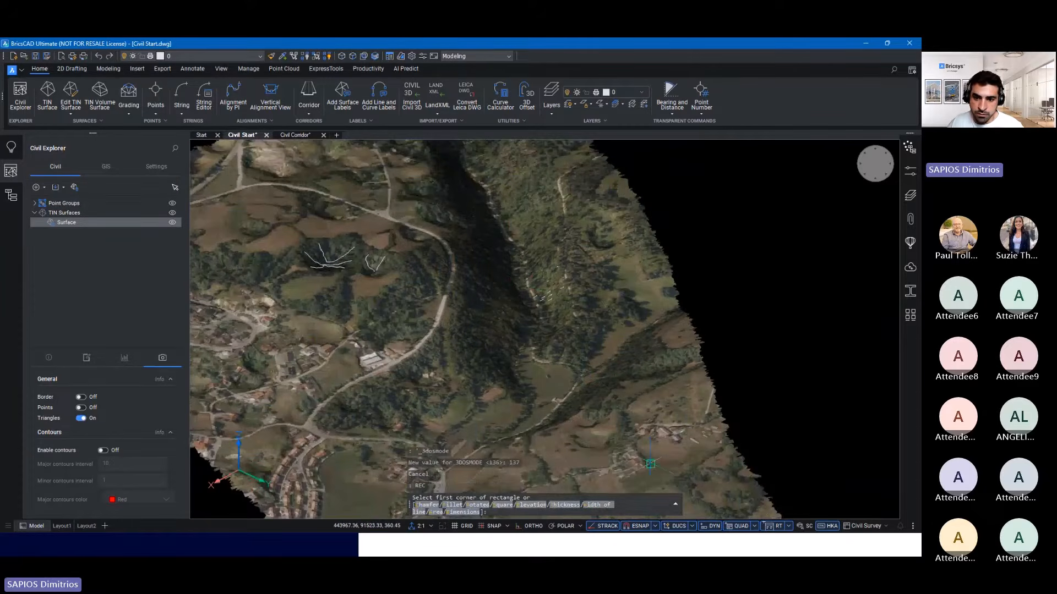
{"action": "key", "text": "Escape"}
{"action": "key", "text": "Escape"}
{"action": "key", "text": "Escape"}
{"action": "key", "text": "Escape"}
{"action": "middle_click_drag", "start_coordinate": [531, 377], "coordinate": [540, 334], "text": "shift"}
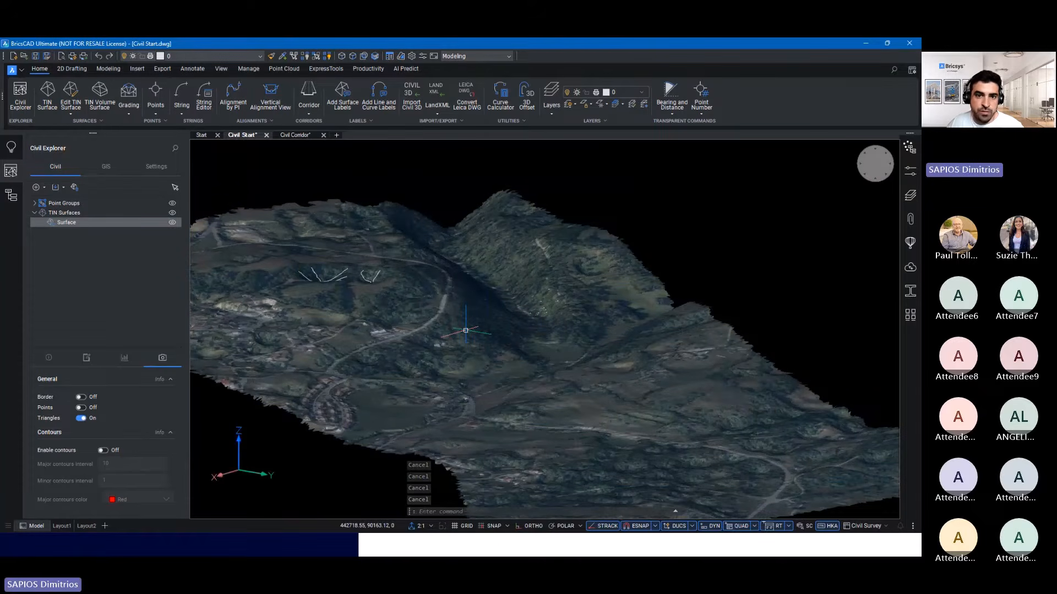
- Switch to the Civil Corridor drawing and draw a rectangle over the forested slope beside the track
{"action": "left_click", "coordinate": [295, 135]}
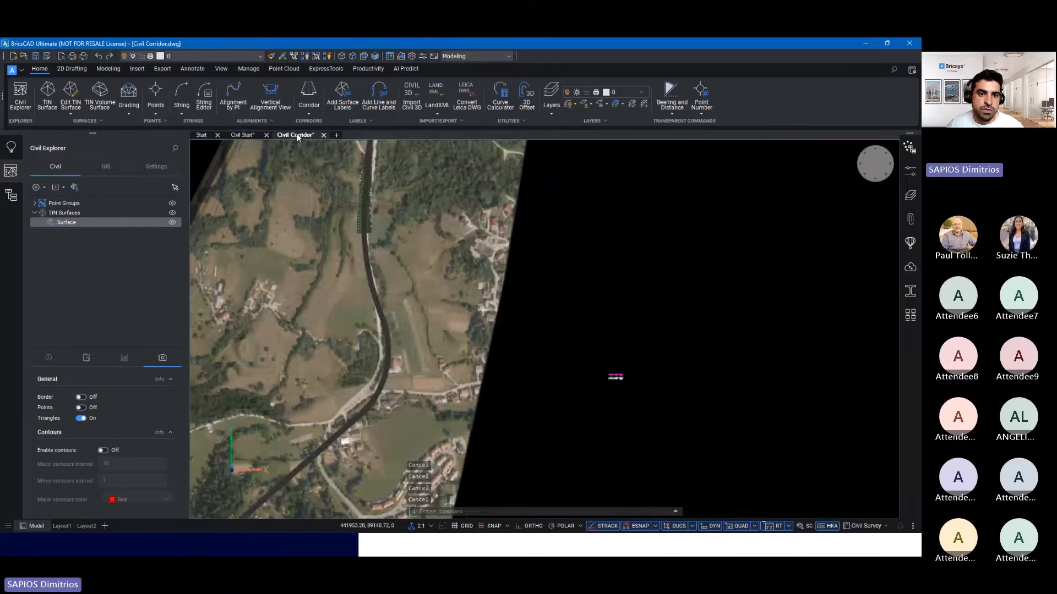
{"action": "middle_click_drag", "start_coordinate": [485, 346], "coordinate": [473, 403]}
{"action": "scroll", "coordinate": [431, 268], "scroll_direction": "up", "scroll_amount": 8}
{"action": "middle_click_drag", "start_coordinate": [479, 291], "coordinate": [567, 298], "text": "shift"}
{"action": "type", "text": "REC"}
{"action": "key", "text": "Return"}
{"action": "left_click", "coordinate": [483, 249]}
{"action": "left_click", "coordinate": [591, 329]}
{"action": "middle_click_drag", "start_coordinate": [591, 329], "coordinate": [644, 281], "text": "shift"}
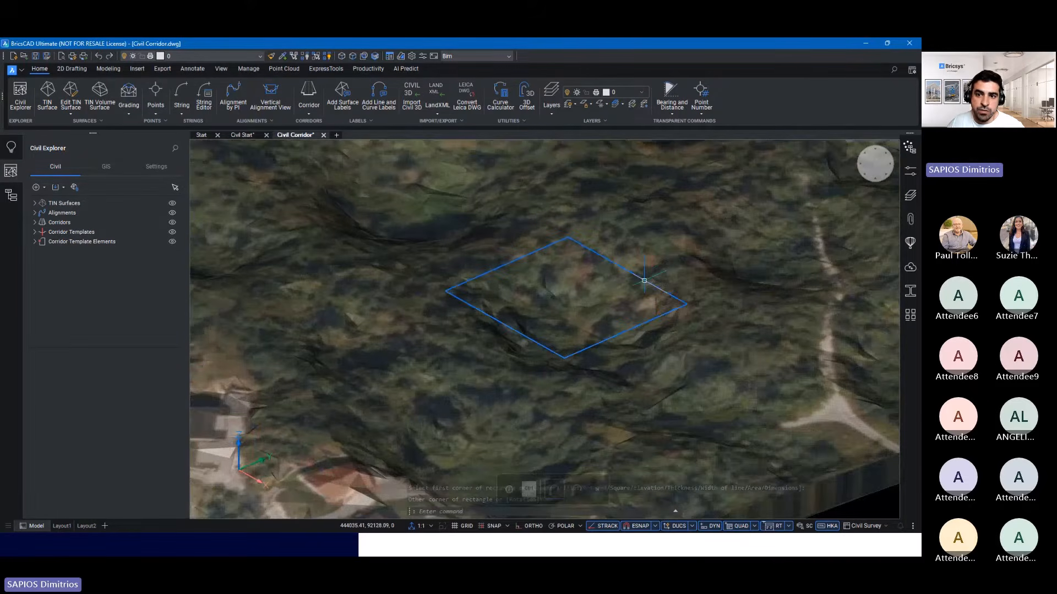
- Define a grading from the rectangle to the terrain TIN surface along the rectangle's entire length
{"action": "mouse_move", "coordinate": [644, 280]}
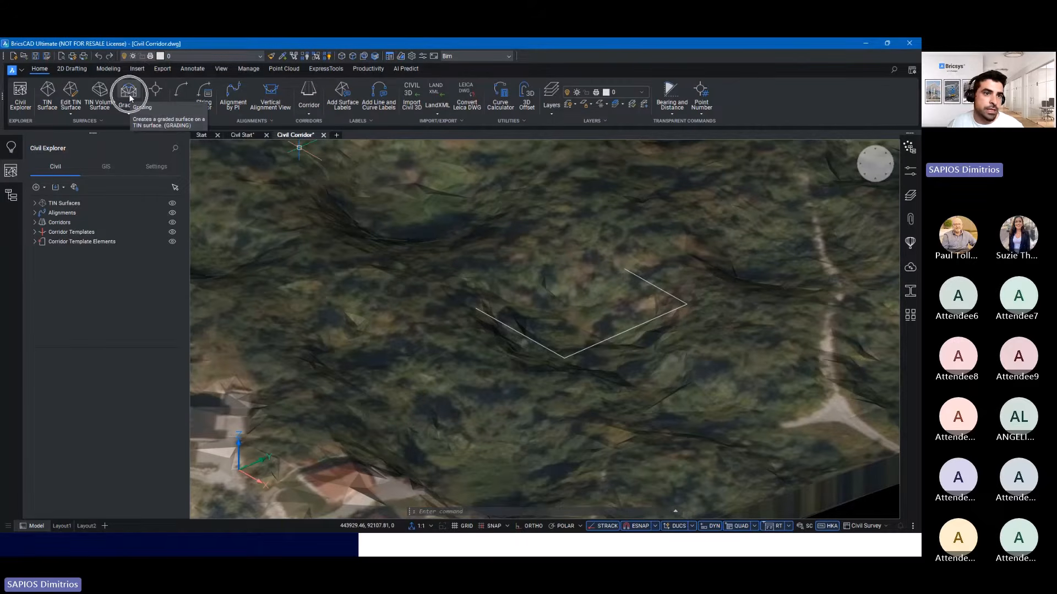
{"action": "left_click", "coordinate": [129, 94]}
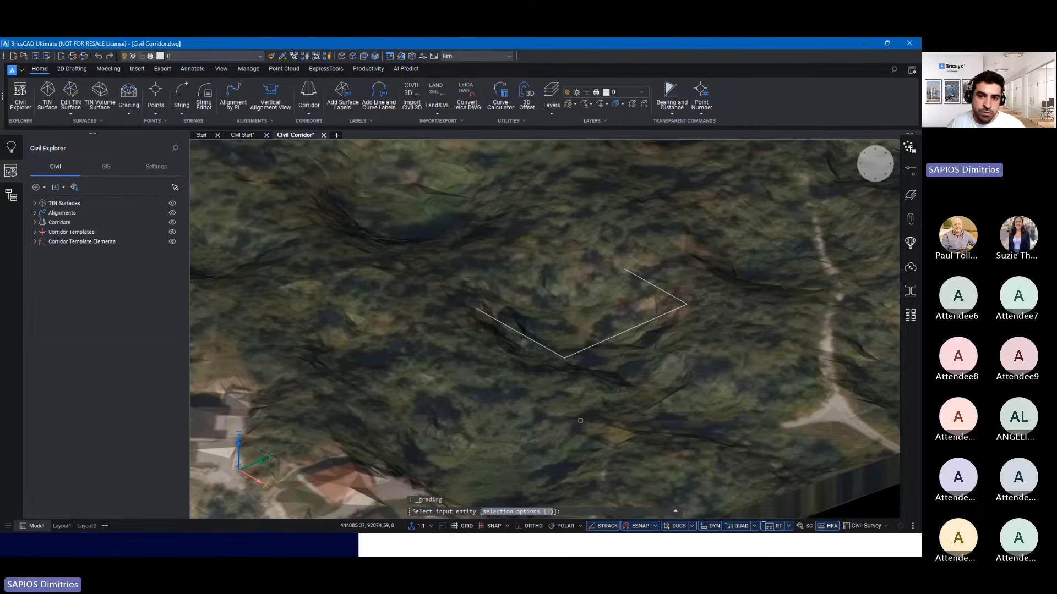
{"action": "scroll", "coordinate": [580, 421], "scroll_direction": "up", "scroll_amount": 4}
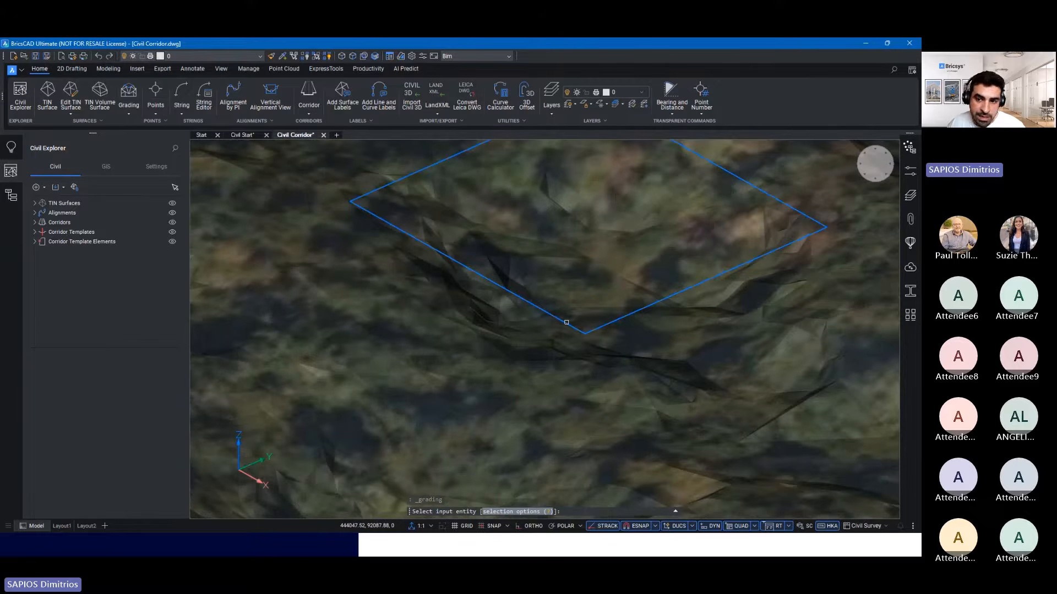
{"action": "left_click", "coordinate": [566, 322]}
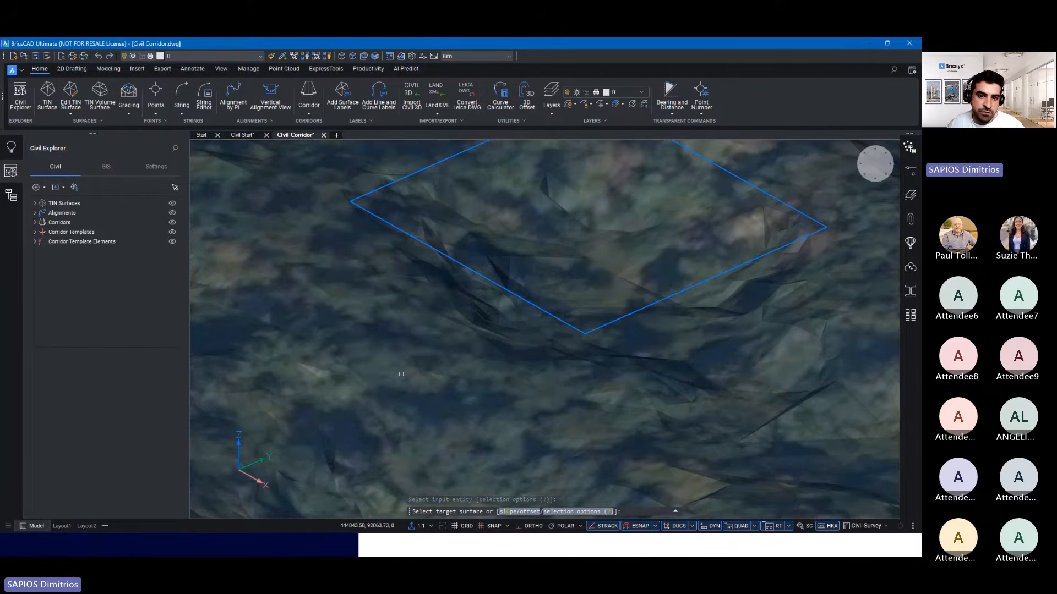
{"action": "left_click", "coordinate": [401, 374]}
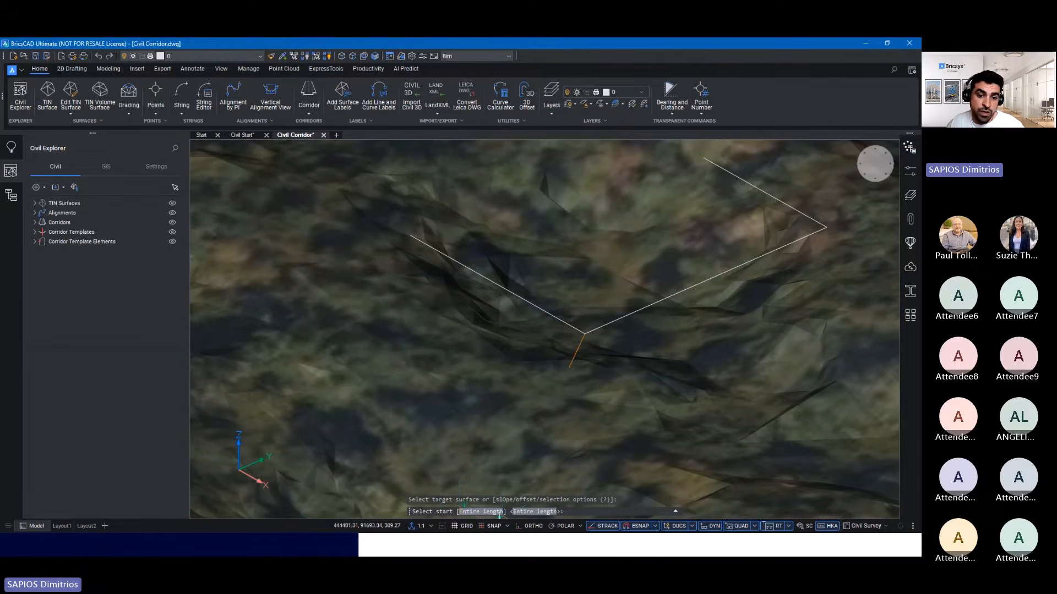
{"action": "left_click", "coordinate": [480, 512]}
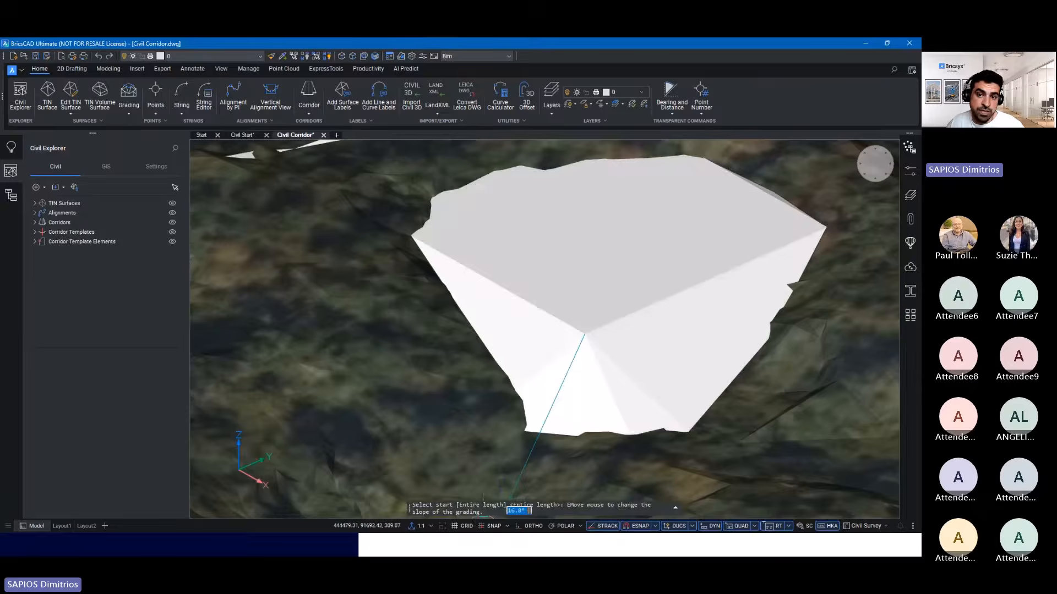
- Set the grading slope to 45° and create the grading
{"action": "scroll", "coordinate": [679, 381], "scroll_direction": "down", "scroll_amount": 4}
{"action": "middle_click_drag", "start_coordinate": [649, 371], "coordinate": [762, 380], "text": "shift"}
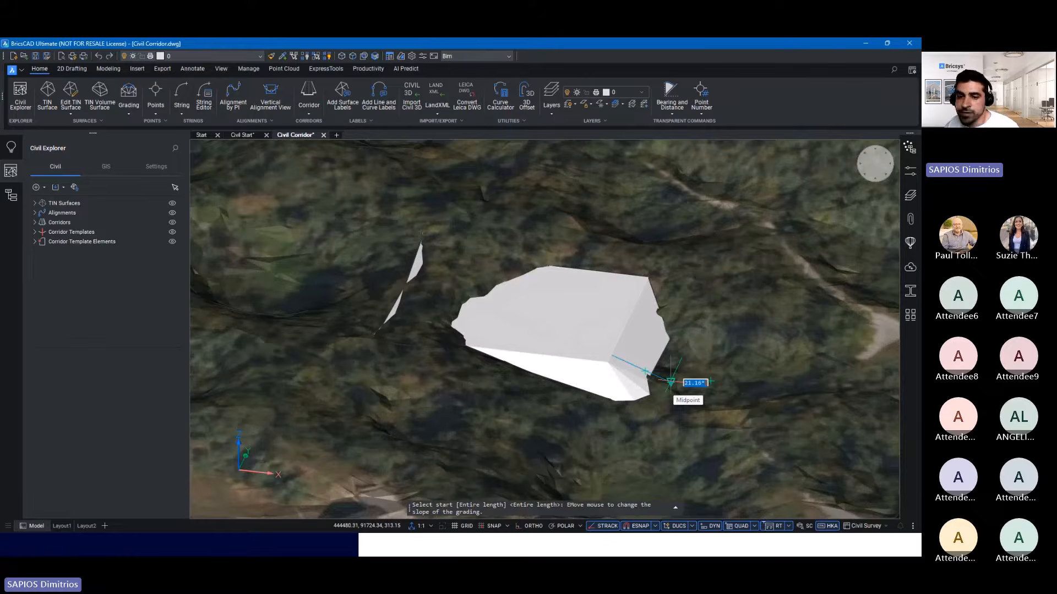
{"action": "type", "text": "45"}
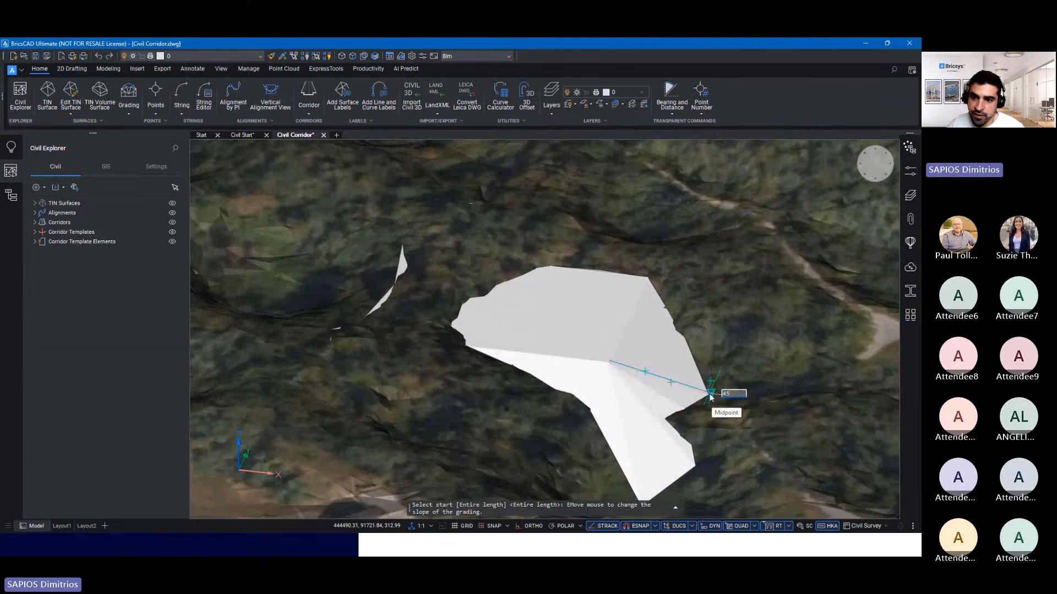
{"action": "key", "text": "Return"}
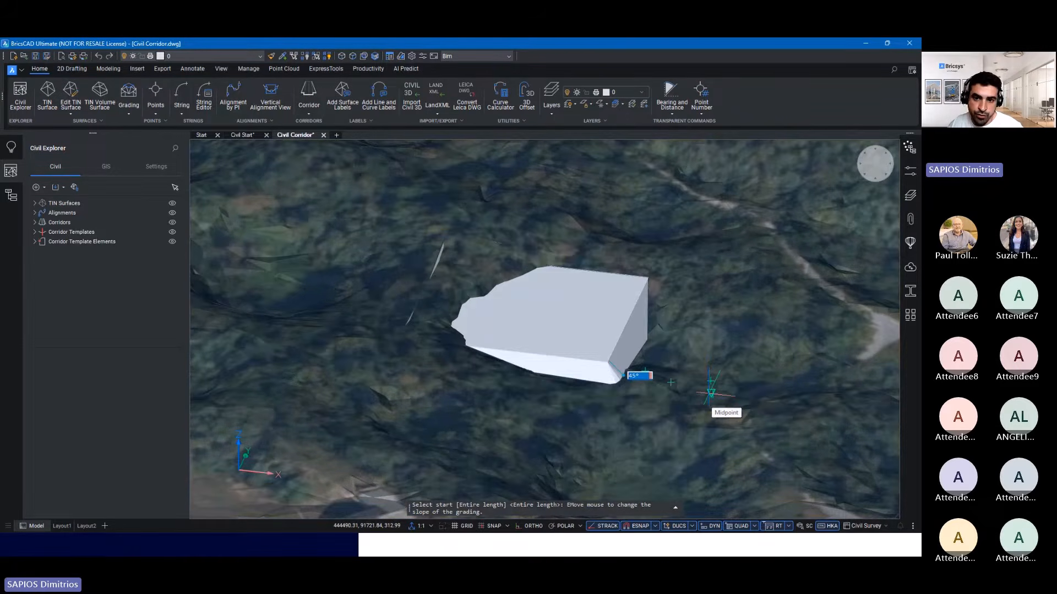
{"action": "key", "text": "Return"}
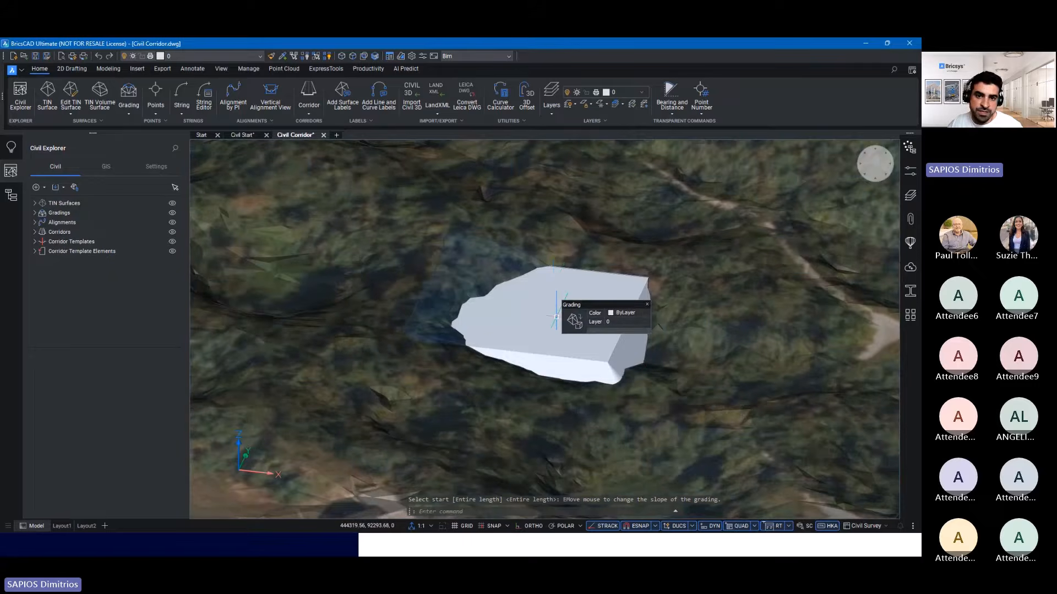
{"action": "middle_click_drag", "start_coordinate": [545, 308], "coordinate": [539, 330], "text": "shift"}
{"action": "scroll", "coordinate": [497, 328], "scroll_direction": "up", "scroll_amount": 3}
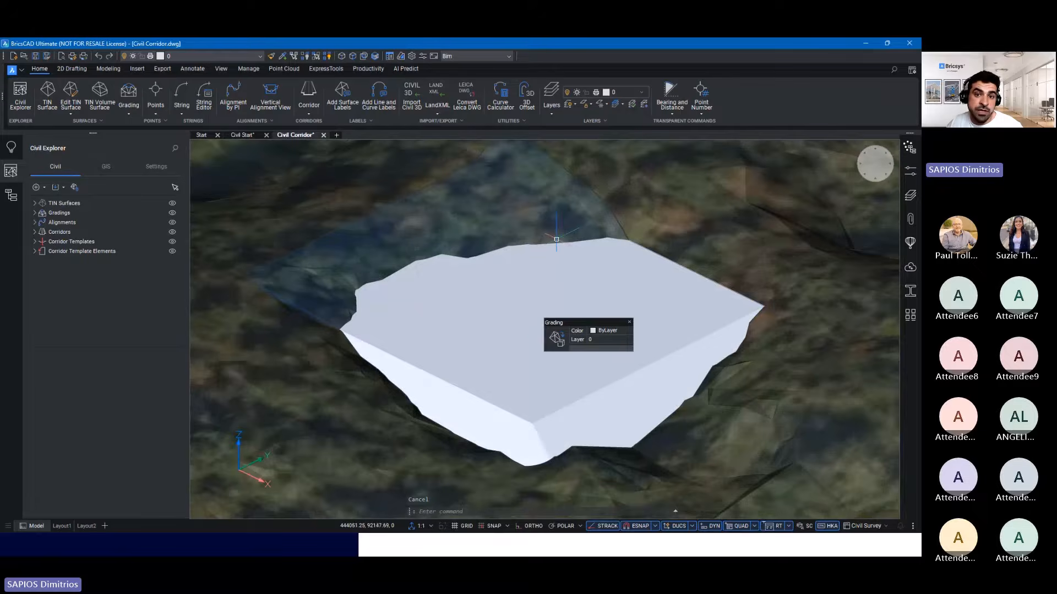
- Hide the Civil Explorer, show the grading's properties and turn its contours on
{"action": "middle_click_drag", "start_coordinate": [531, 300], "coordinate": [488, 327]}
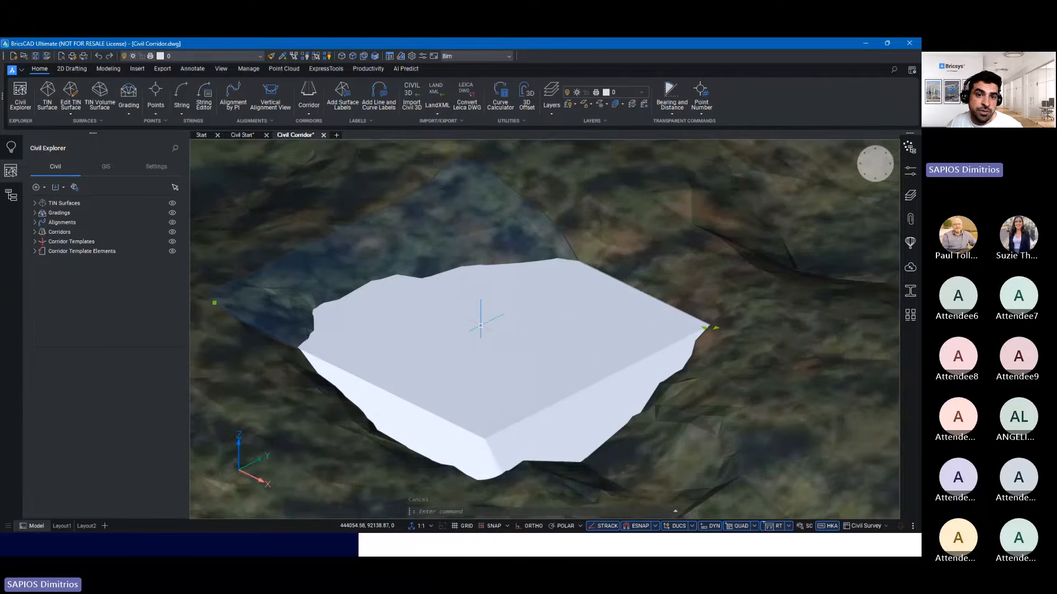
{"action": "left_click", "coordinate": [11, 172]}
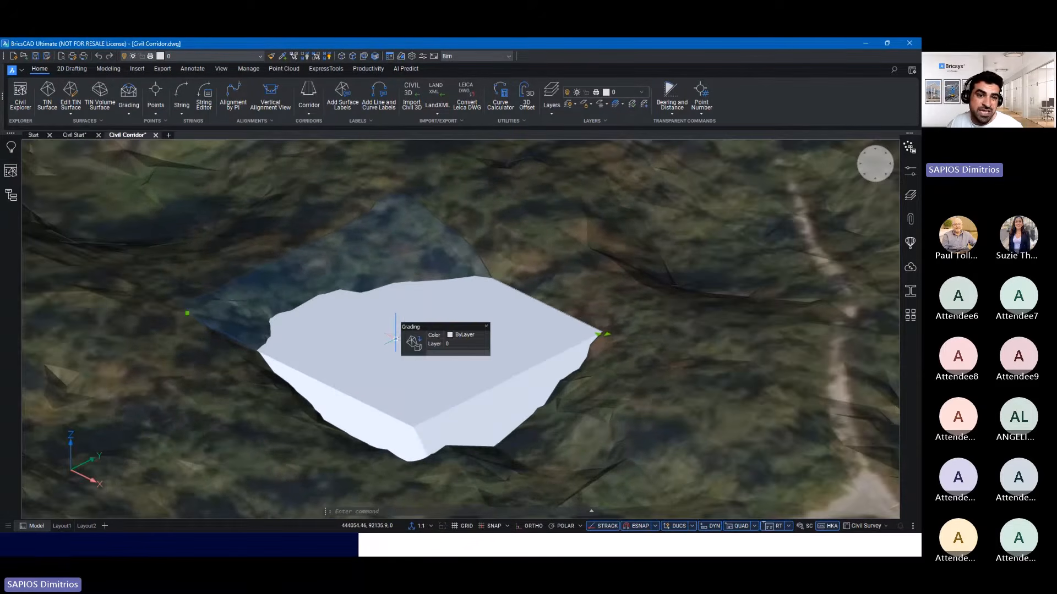
{"action": "left_click", "coordinate": [912, 175]}
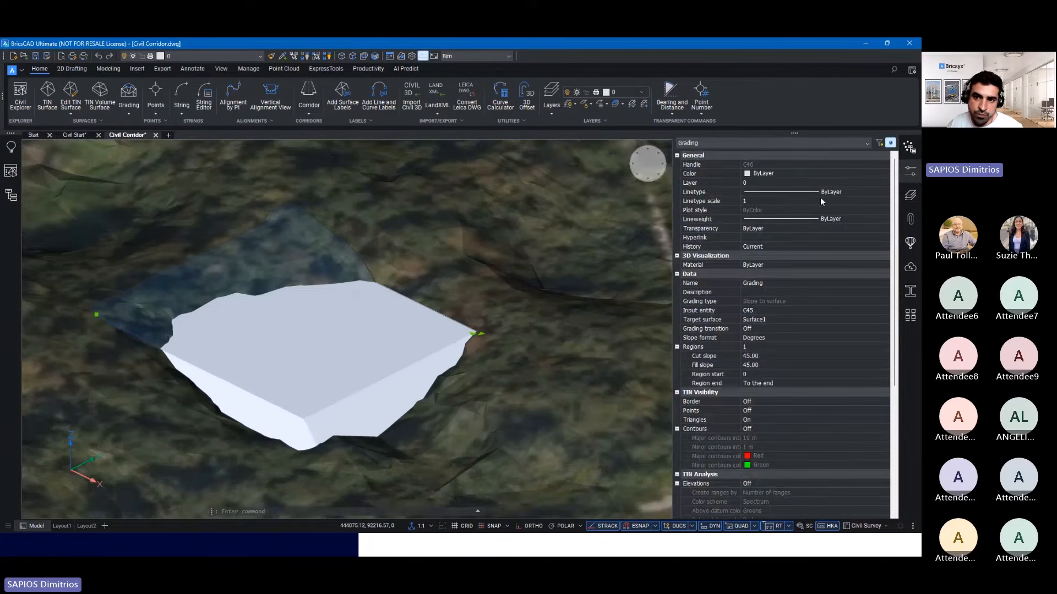
{"action": "middle_click_drag", "start_coordinate": [507, 273], "coordinate": [564, 258]}
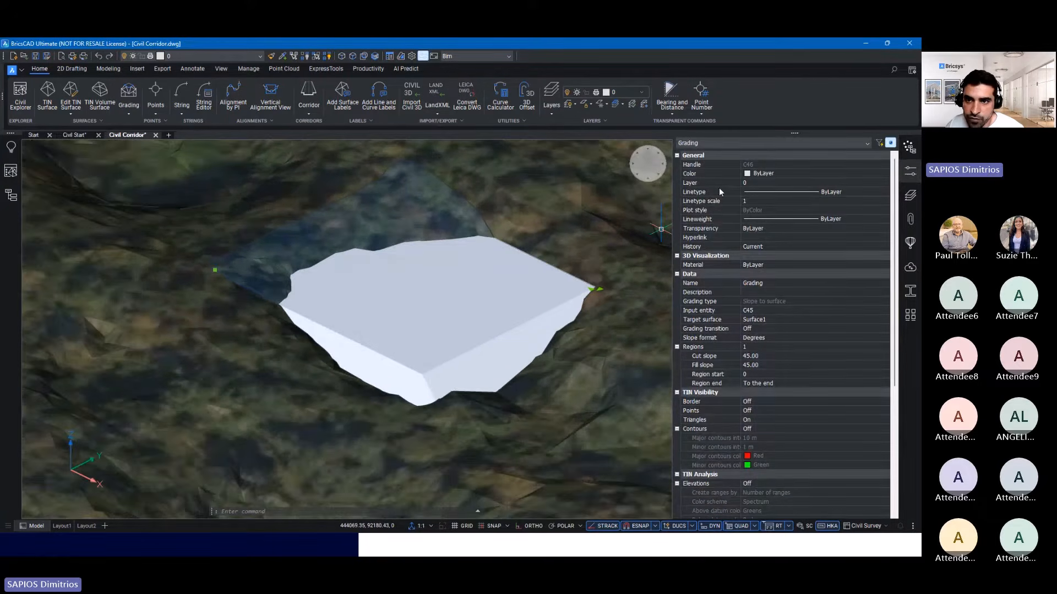
{"action": "scroll", "coordinate": [736, 390], "scroll_direction": "down", "scroll_amount": 2}
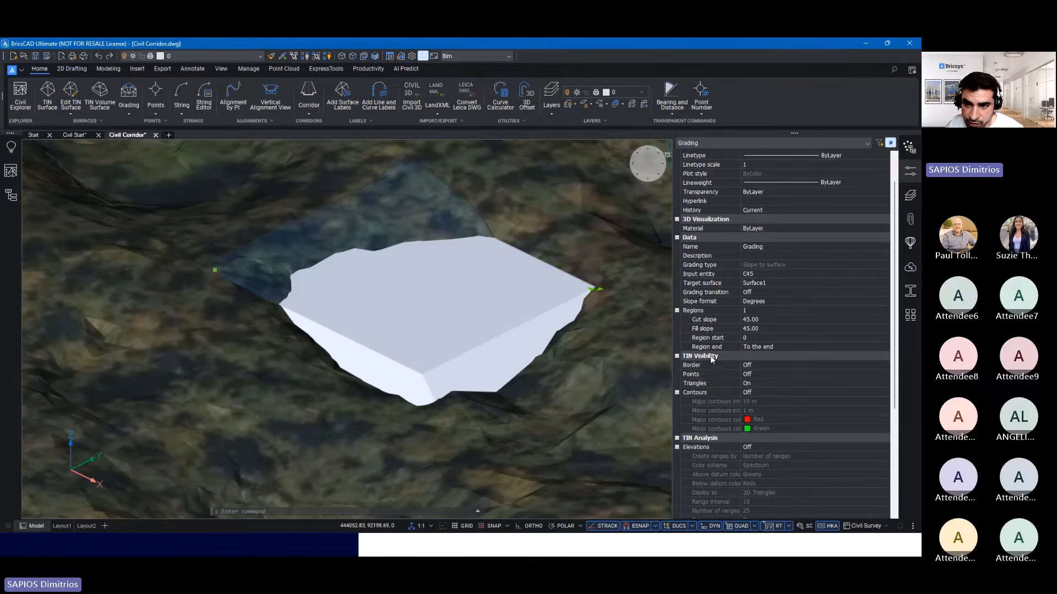
{"action": "double_click", "coordinate": [753, 392]}
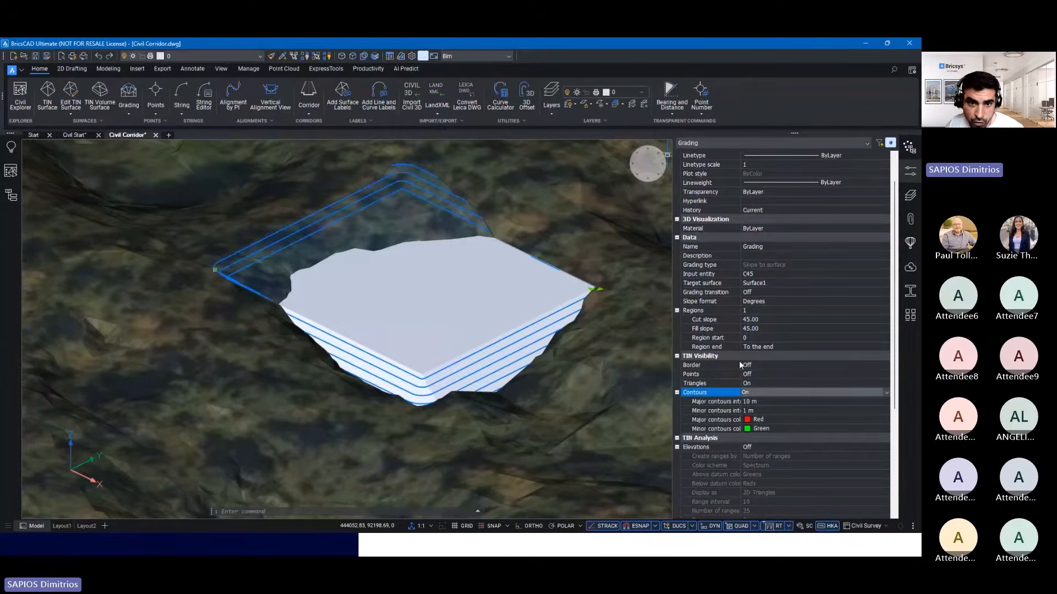
{"action": "mouse_move", "coordinate": [545, 324]}
{"action": "middle_mouse_down", "text": "shift"}
{"action": "mouse_move", "coordinate": [521, 330]}
{"action": "mouse_move", "coordinate": [535, 317]}
{"action": "middle_mouse_up", "text": "shift"}
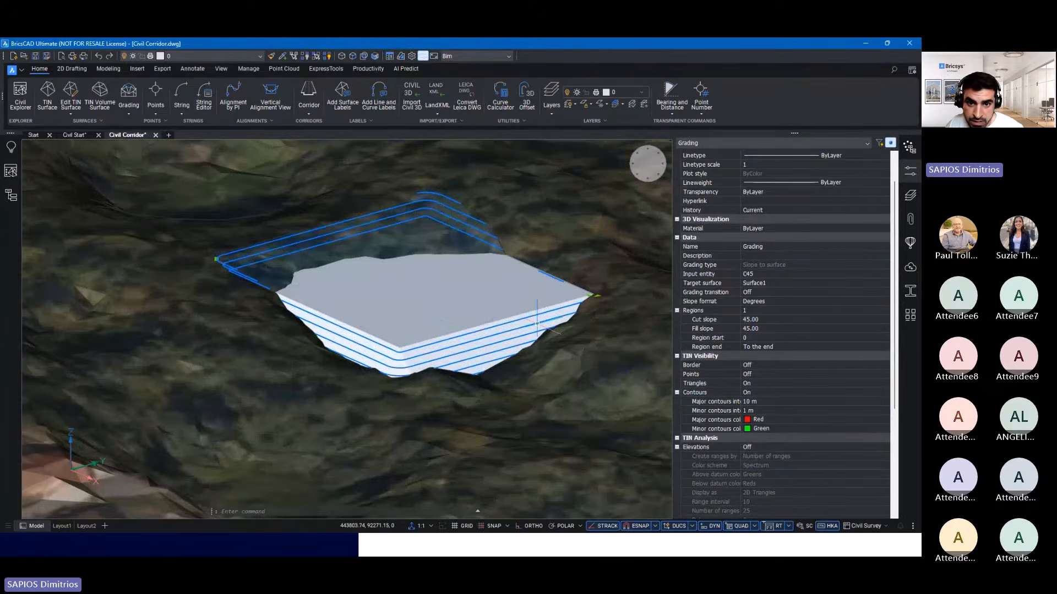
{"action": "key", "text": "Escape"}
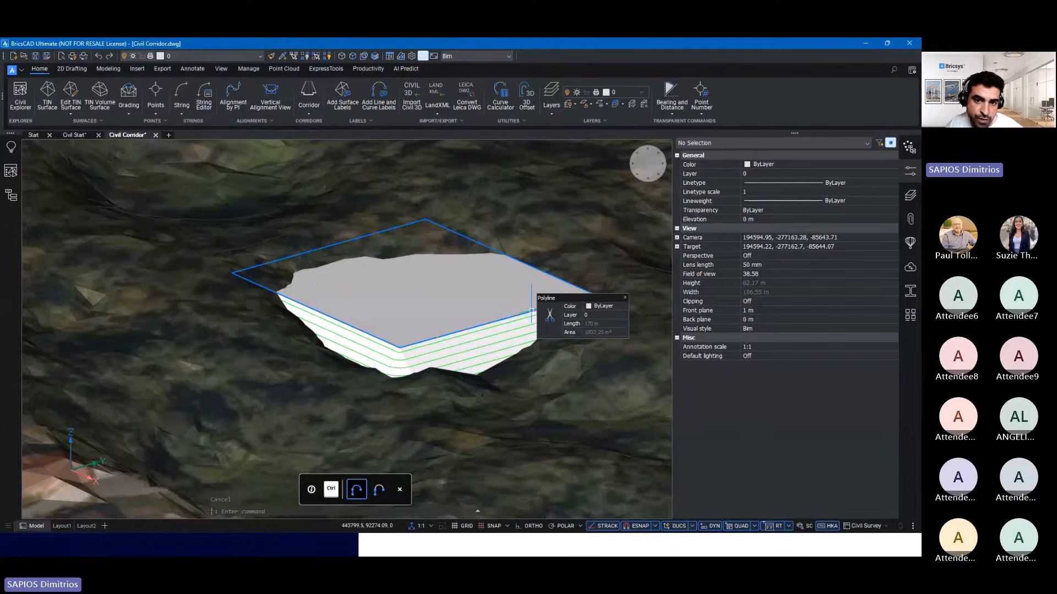
- Stretch the far corner and the near downhill corner of the grading's rectangle outward to enlarge the platform
{"action": "left_click", "coordinate": [531, 308]}
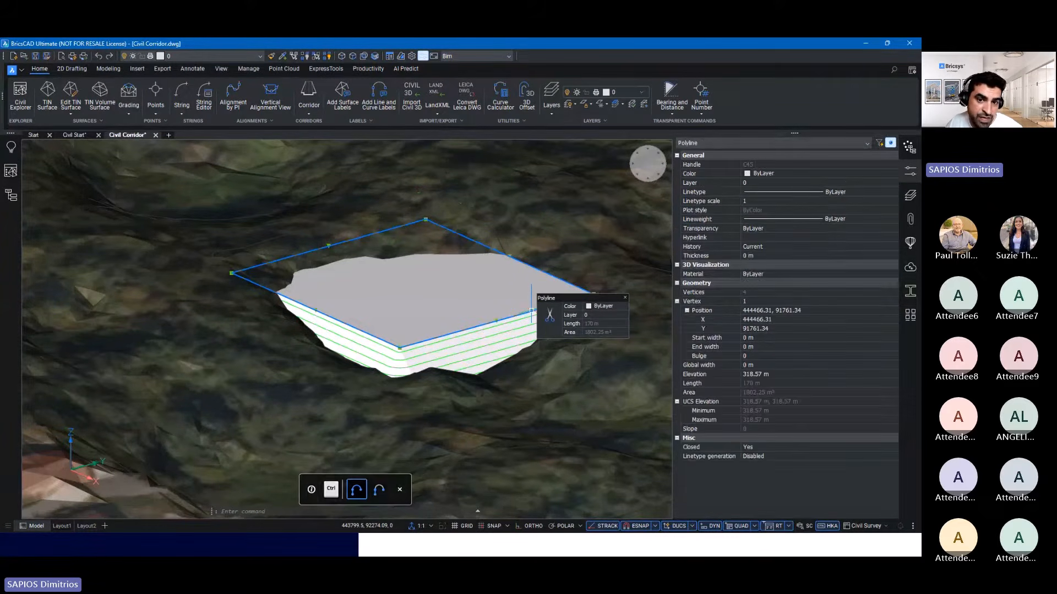
{"action": "mouse_move", "coordinate": [435, 311]}
{"action": "middle_mouse_down", "text": "shift"}
{"action": "mouse_move", "coordinate": [472, 300]}
{"action": "mouse_move", "coordinate": [408, 309]}
{"action": "mouse_move", "coordinate": [436, 309]}
{"action": "middle_mouse_up", "text": "shift"}
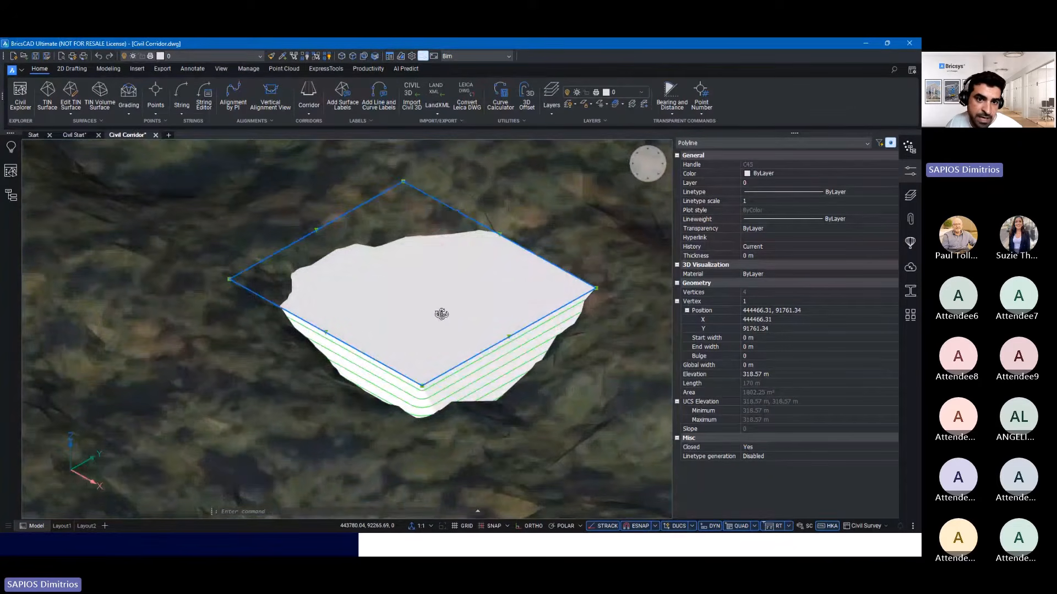
{"action": "left_click", "coordinate": [403, 181]}
{"action": "middle_click_drag", "start_coordinate": [419, 200], "coordinate": [397, 259]}
{"action": "left_click", "coordinate": [517, 220]}
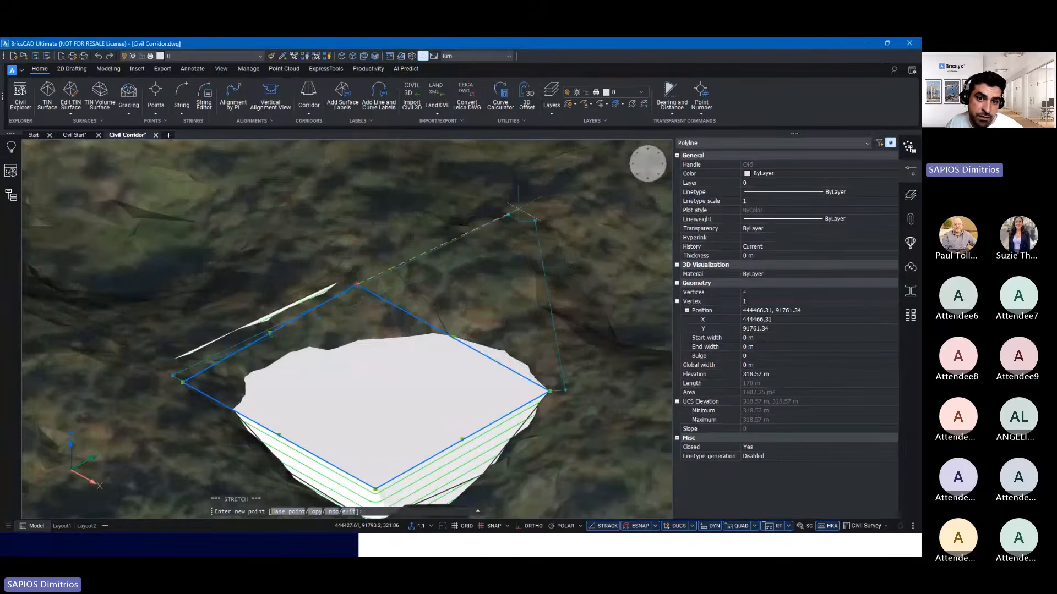
{"action": "scroll", "coordinate": [397, 247], "scroll_direction": "down", "scroll_amount": 3}
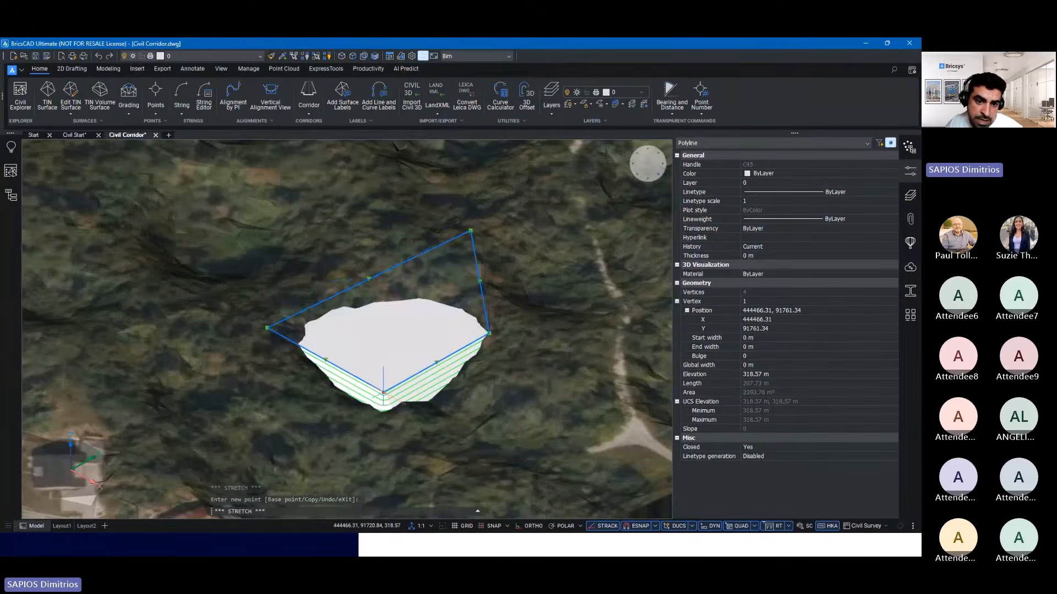
{"action": "left_click", "coordinate": [382, 392]}
{"action": "left_click", "coordinate": [278, 436]}
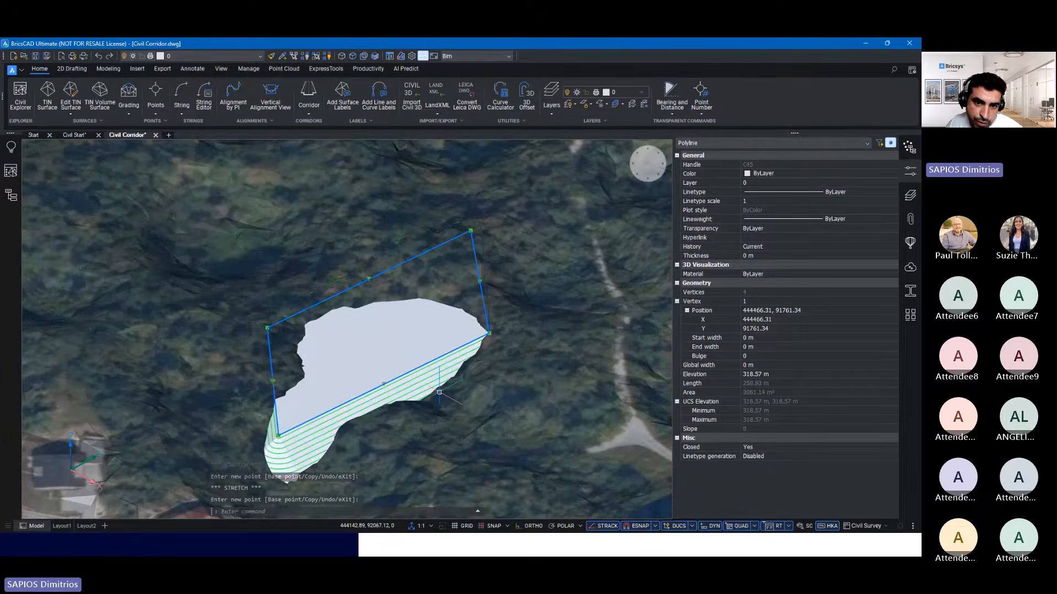
- Stretch the platform outline's corner nearest the track farther out toward the track
{"action": "middle_click_drag", "start_coordinate": [439, 393], "coordinate": [495, 349], "text": "shift"}
{"action": "left_click", "coordinate": [537, 285]}
{"action": "left_click", "coordinate": [463, 310]}
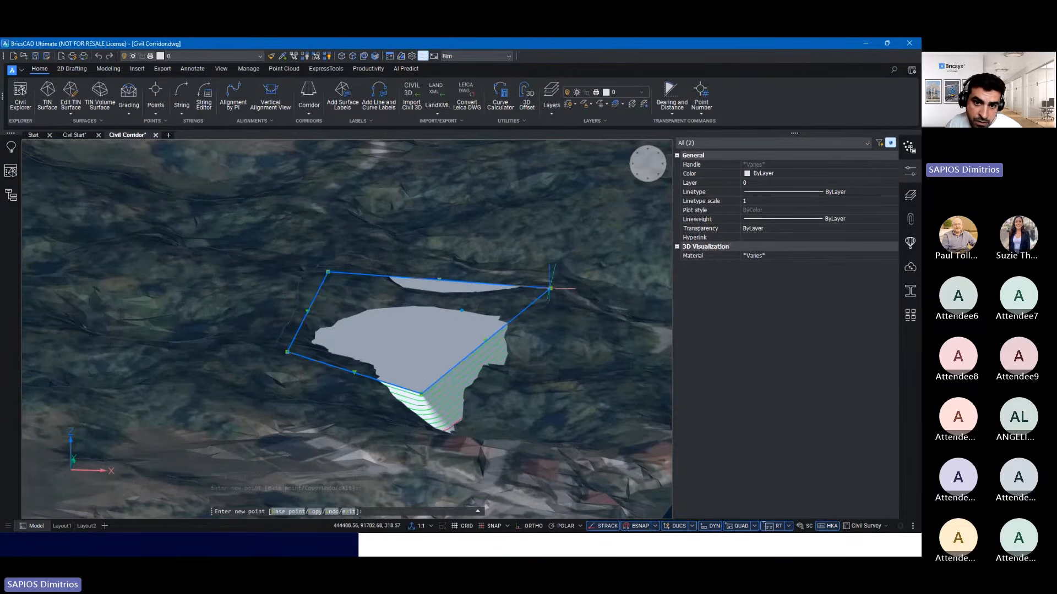
{"action": "left_click", "coordinate": [550, 288]}
{"action": "middle_click_drag", "start_coordinate": [542, 286], "coordinate": [396, 314], "text": "shift"}
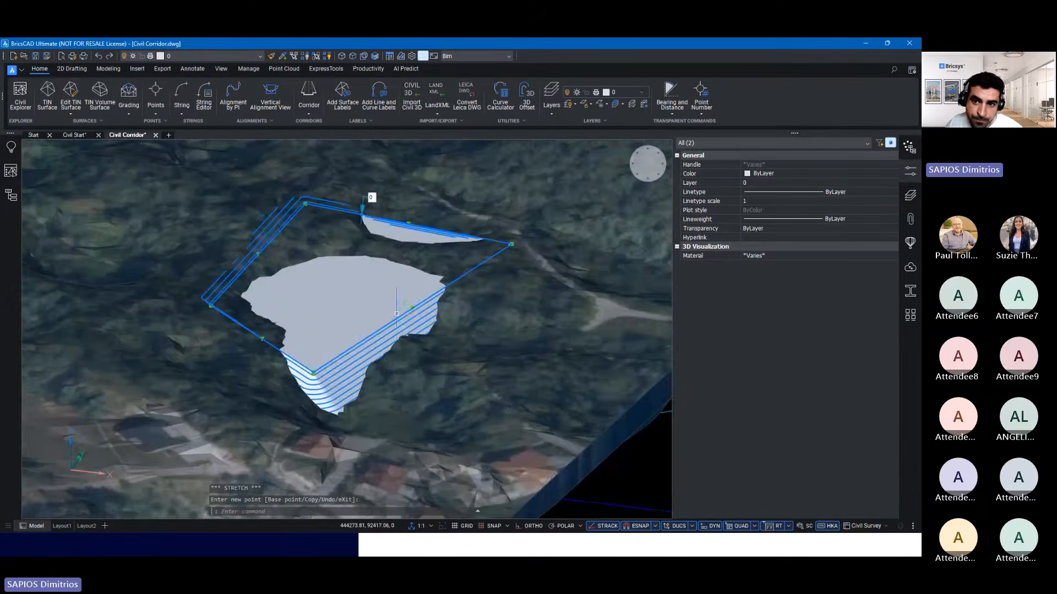
- Select only the grading and turn on its Boundary setting
{"action": "key", "text": "Escape"}
{"action": "left_click", "coordinate": [352, 322]}
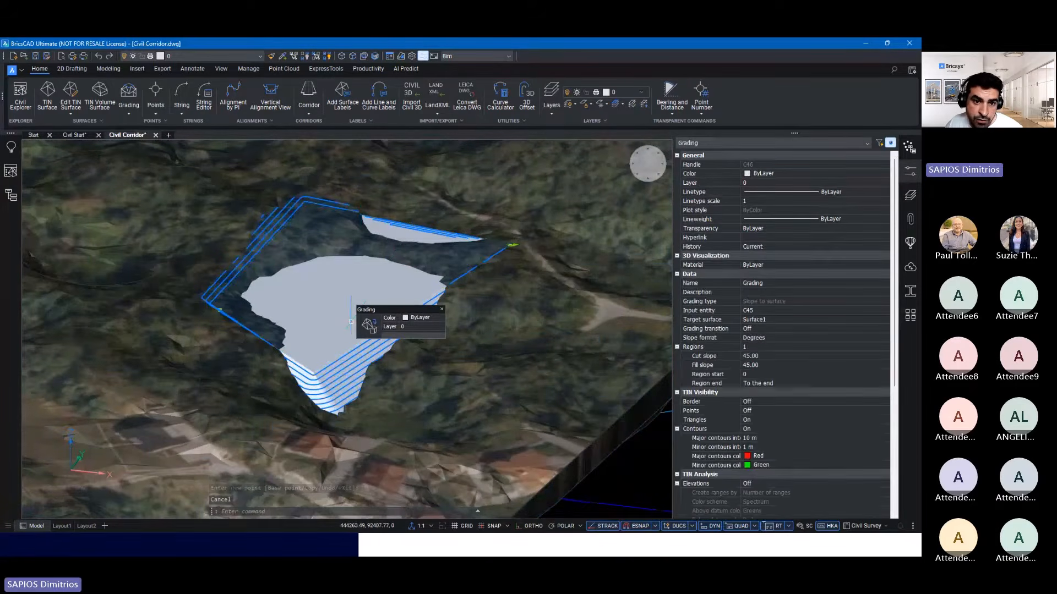
{"action": "scroll", "coordinate": [787, 351], "scroll_direction": "down", "scroll_amount": 1}
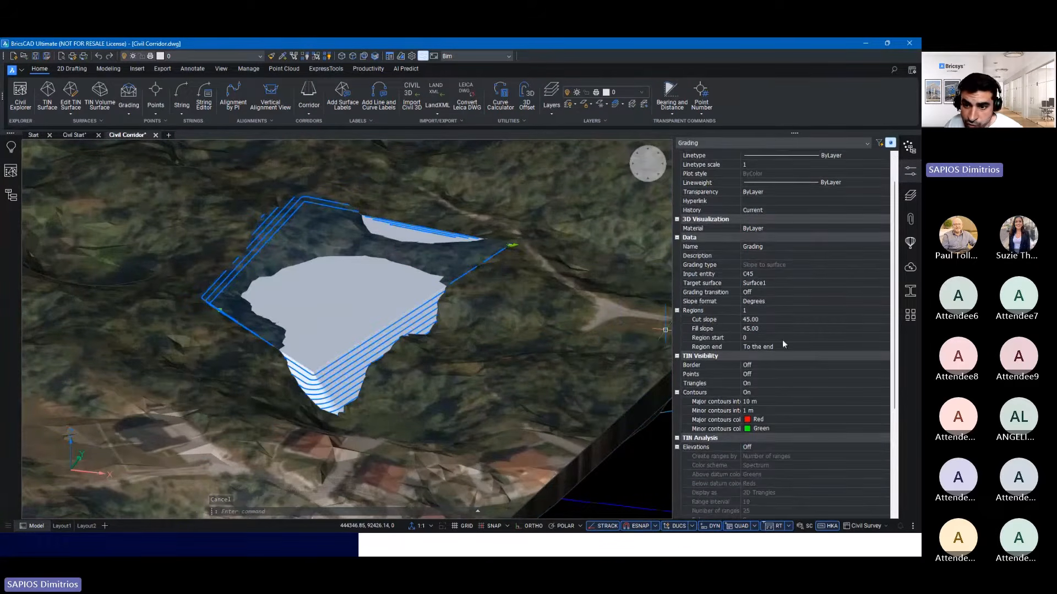
{"action": "scroll", "coordinate": [783, 343], "scroll_direction": "down", "scroll_amount": 1}
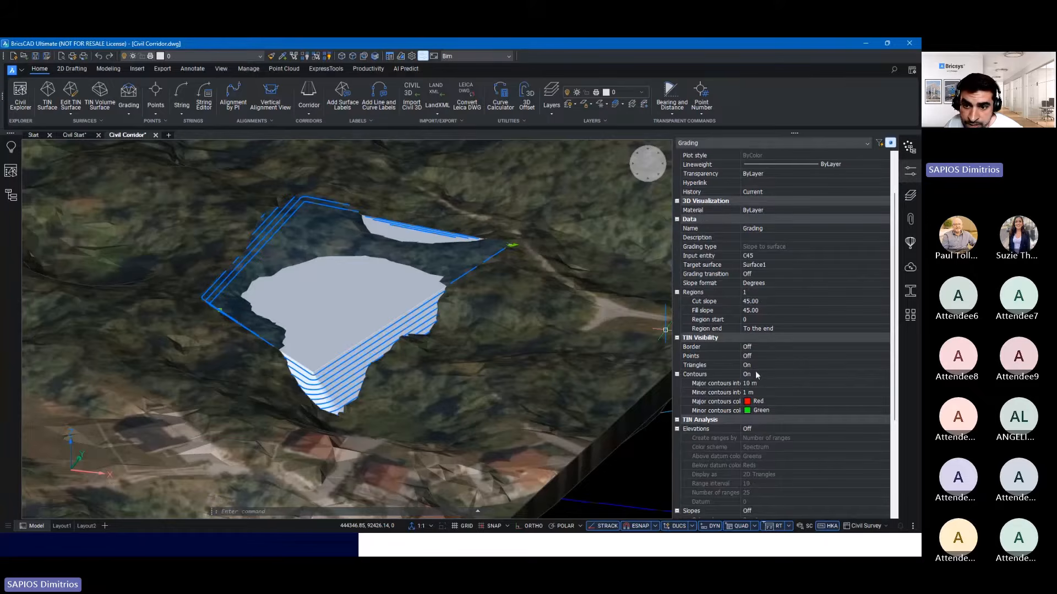
{"action": "scroll", "coordinate": [754, 381], "scroll_direction": "down", "scroll_amount": 4}
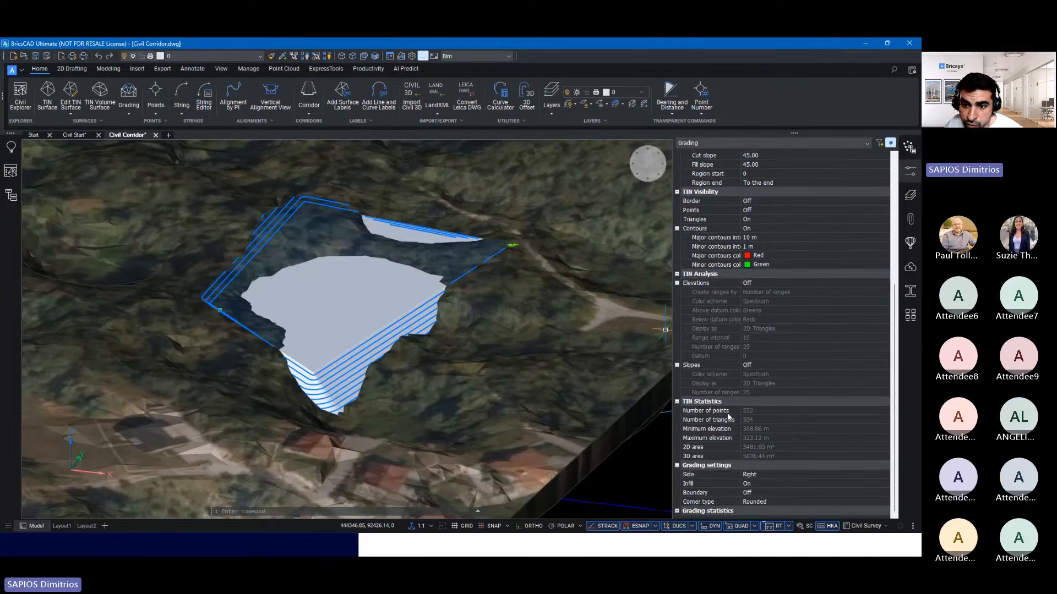
{"action": "left_click", "coordinate": [761, 494]}
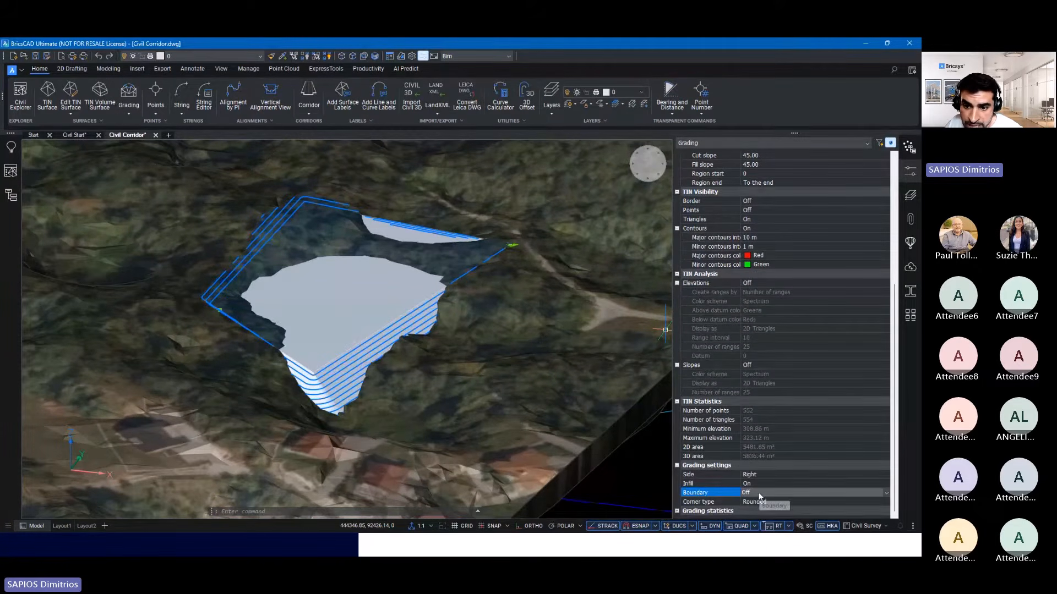
{"action": "left_click", "coordinate": [759, 491]}
{"action": "left_click", "coordinate": [749, 511]}
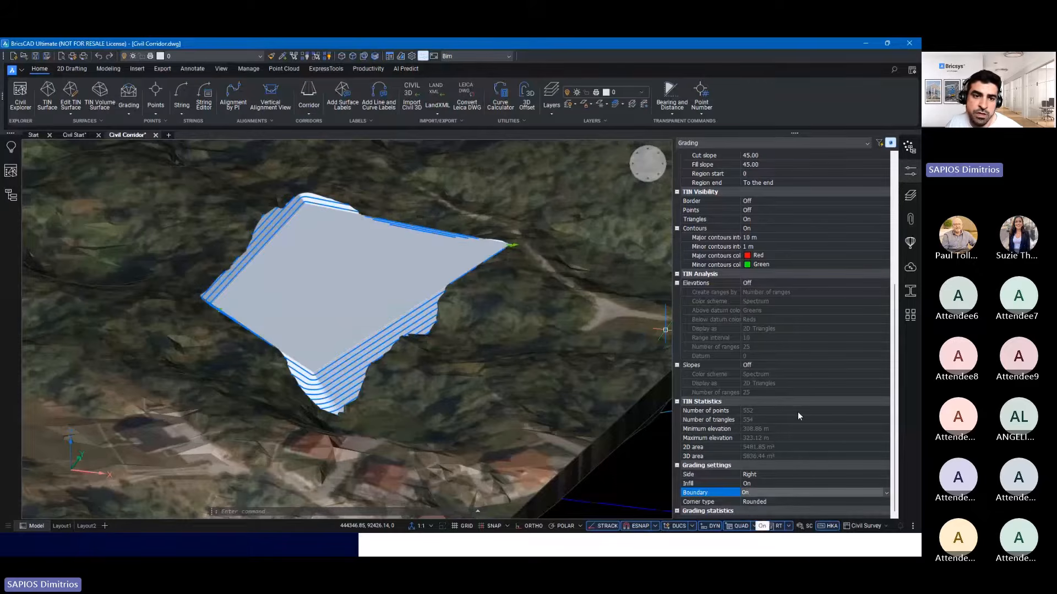
- Inspect the grading's slopes around the platform and set its corner type to Sharp
{"action": "middle_click_drag", "start_coordinate": [327, 256], "coordinate": [316, 284], "text": "shift"}
{"action": "scroll", "coordinate": [316, 285], "scroll_direction": "up", "scroll_amount": 4}
{"action": "middle_click_drag", "start_coordinate": [361, 311], "coordinate": [265, 378], "text": "shift"}
{"action": "scroll", "coordinate": [409, 343], "scroll_direction": "down", "scroll_amount": 3}
{"action": "middle_click_drag", "start_coordinate": [409, 358], "coordinate": [468, 388], "text": "shift"}
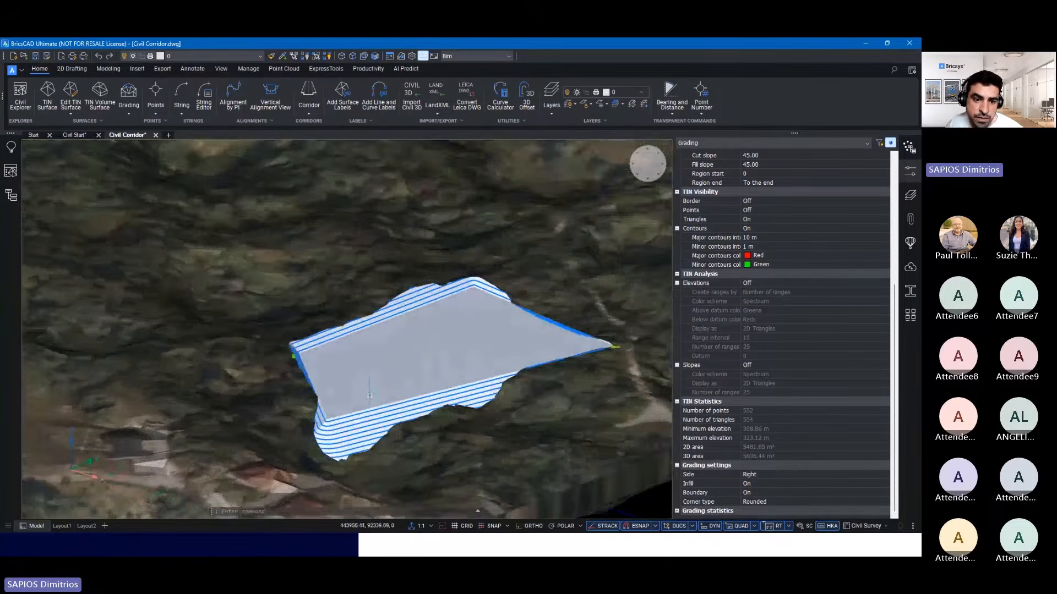
{"action": "scroll", "coordinate": [352, 404], "scroll_direction": "up", "scroll_amount": 3}
{"action": "middle_click_drag", "start_coordinate": [352, 405], "coordinate": [358, 346]}
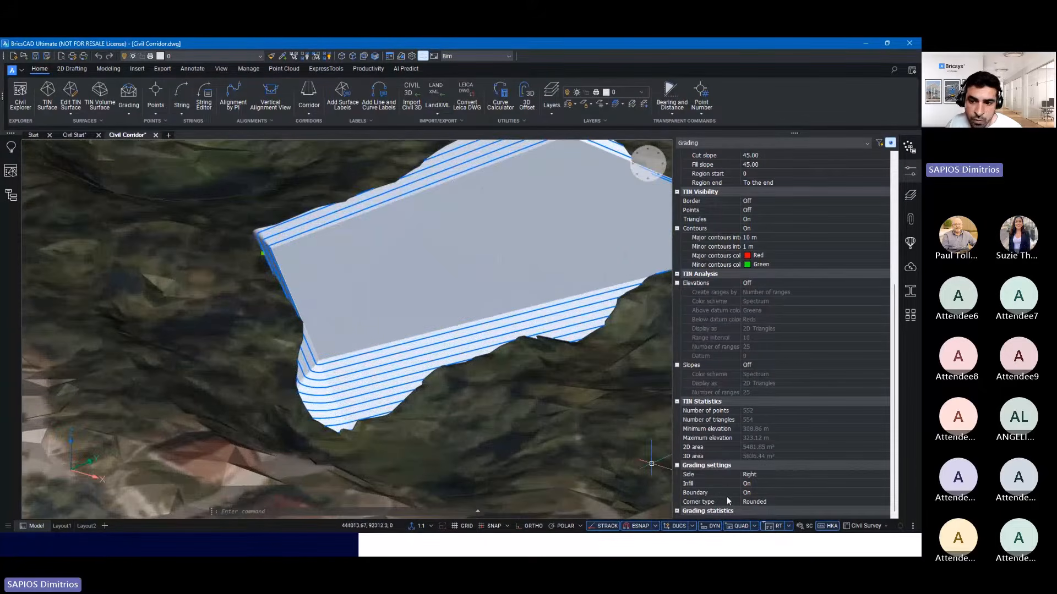
{"action": "left_click", "coordinate": [761, 501]}
{"action": "left_click", "coordinate": [760, 502]}
{"action": "left_click", "coordinate": [765, 521]}
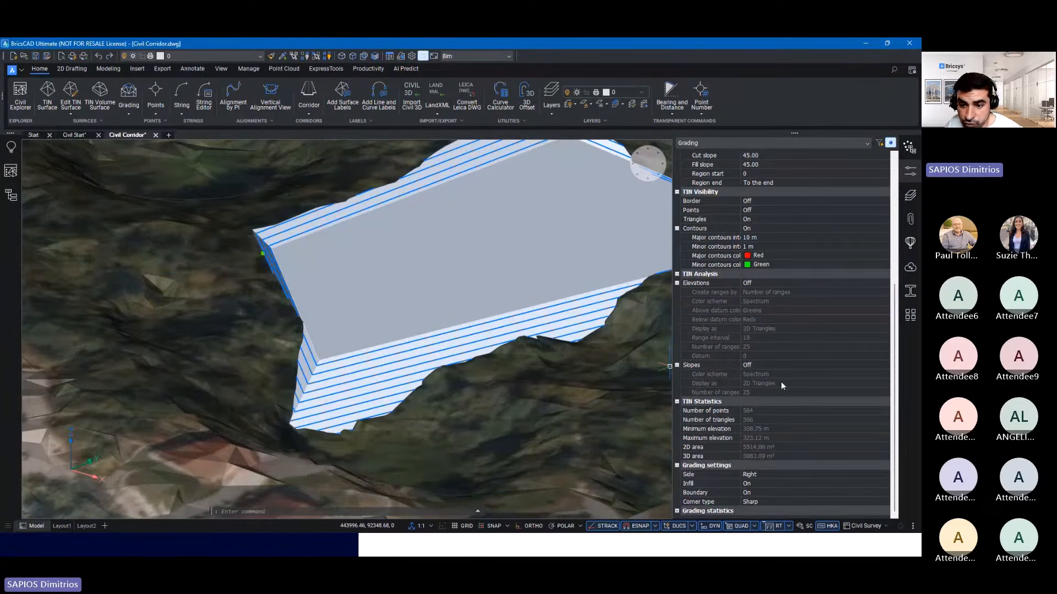
- Expand the grading statistics and review the fill, cut and net volumes against the model
{"action": "left_click", "coordinate": [677, 511]}
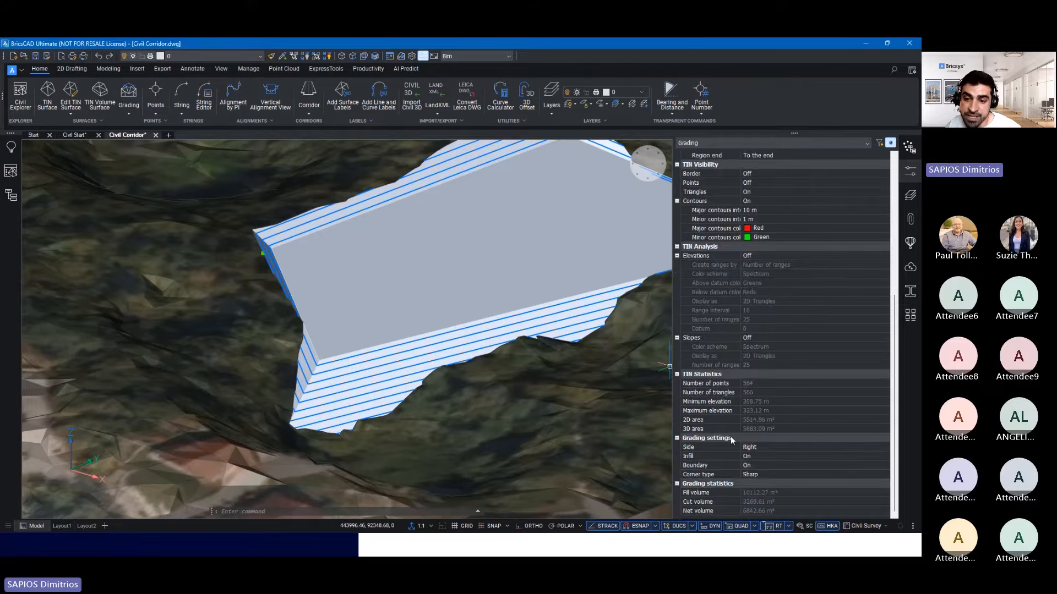
{"action": "left_click", "coordinate": [763, 494]}
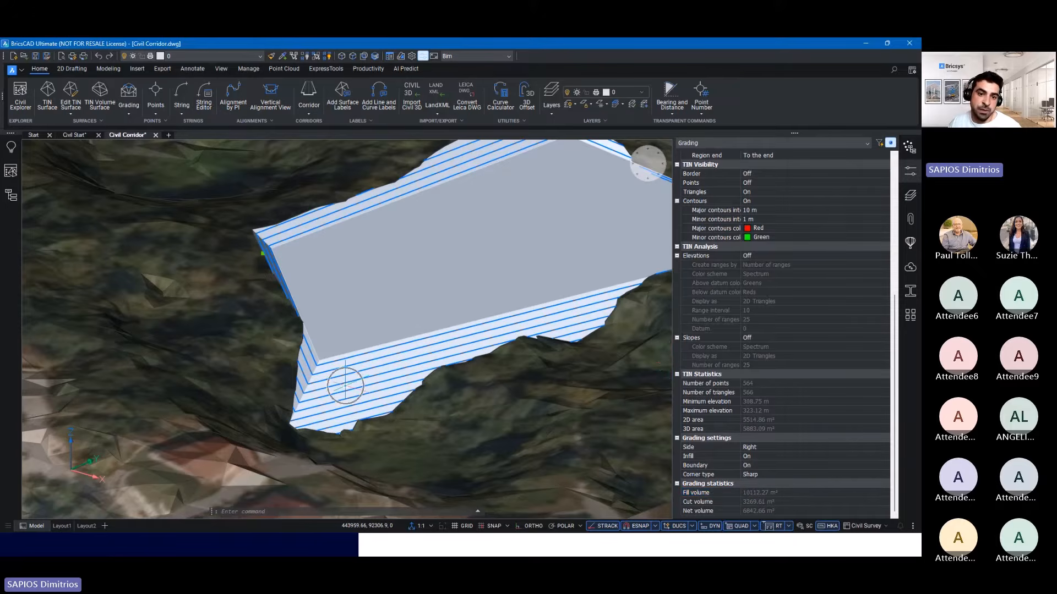
{"action": "left_click", "coordinate": [790, 502]}
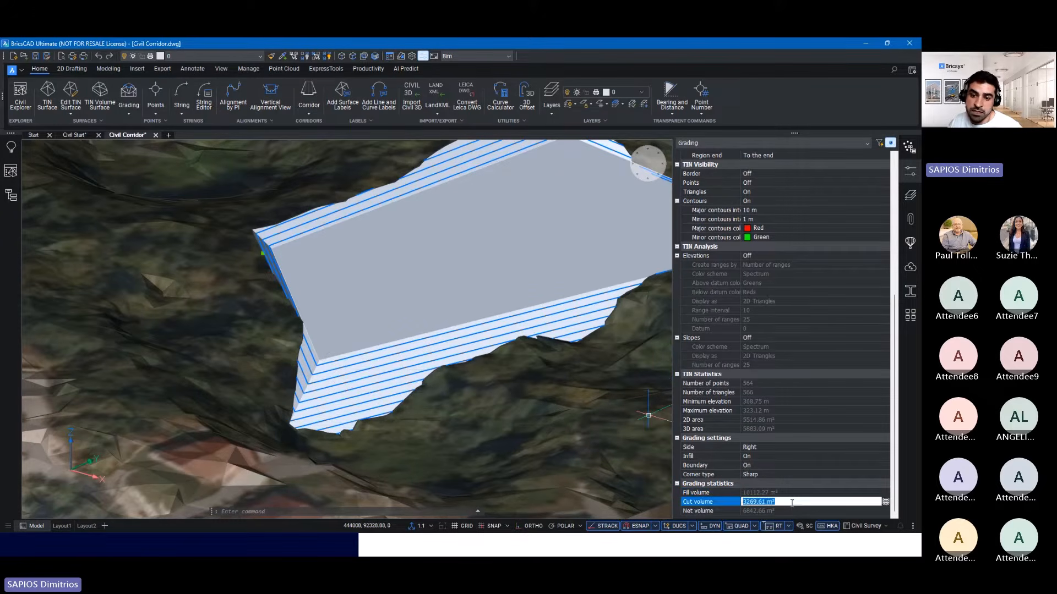
{"action": "middle_click_drag", "start_coordinate": [438, 169], "coordinate": [369, 300]}
{"action": "middle_click_drag", "start_coordinate": [477, 316], "coordinate": [295, 312], "text": "shift"}
{"action": "middle_click_drag", "start_coordinate": [463, 340], "coordinate": [624, 348], "text": "shift"}
{"action": "scroll", "coordinate": [408, 337], "scroll_direction": "down", "scroll_amount": 5}
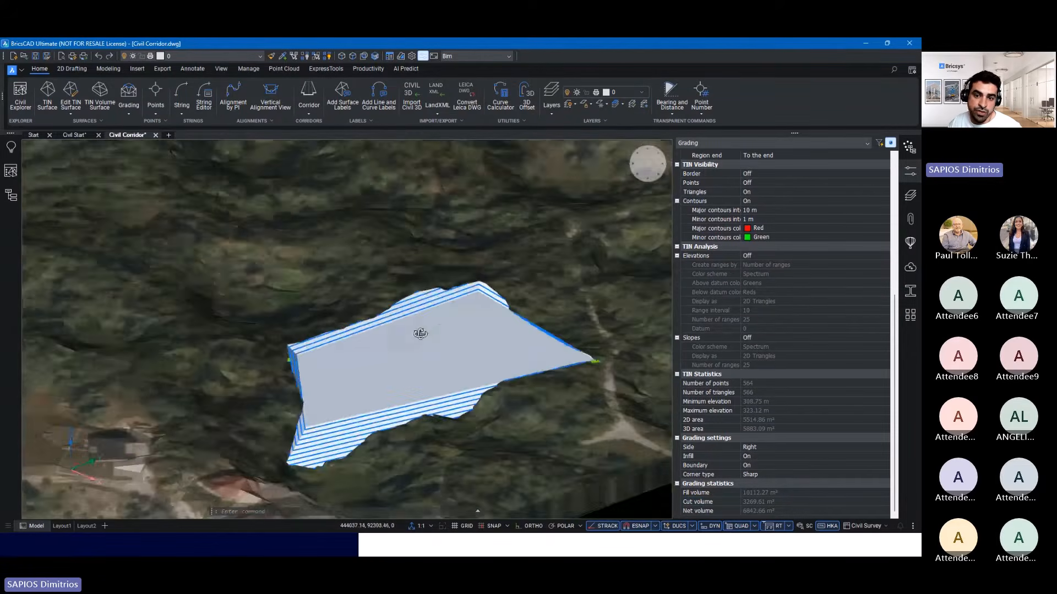
{"action": "left_click", "coordinate": [790, 511]}
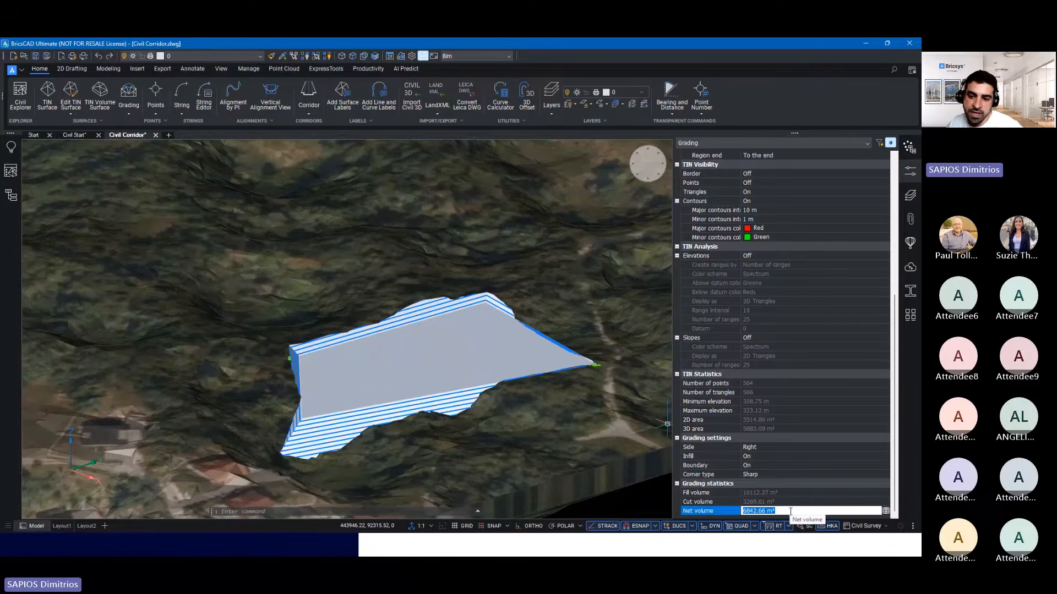
{"action": "key", "text": "Escape"}
{"action": "key", "text": "Escape"}
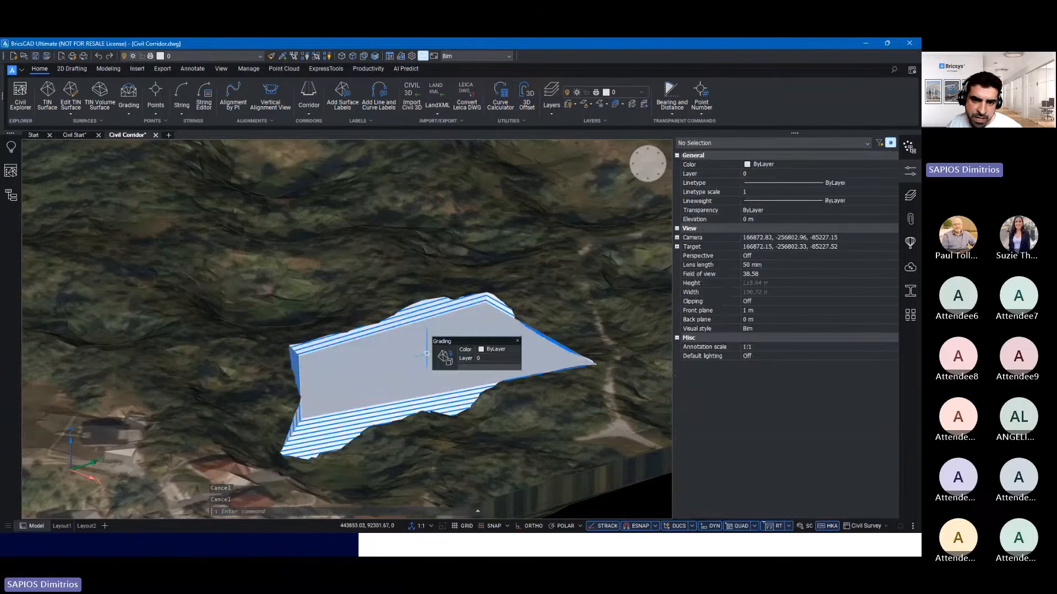
{"action": "mouse_move", "coordinate": [443, 357]}
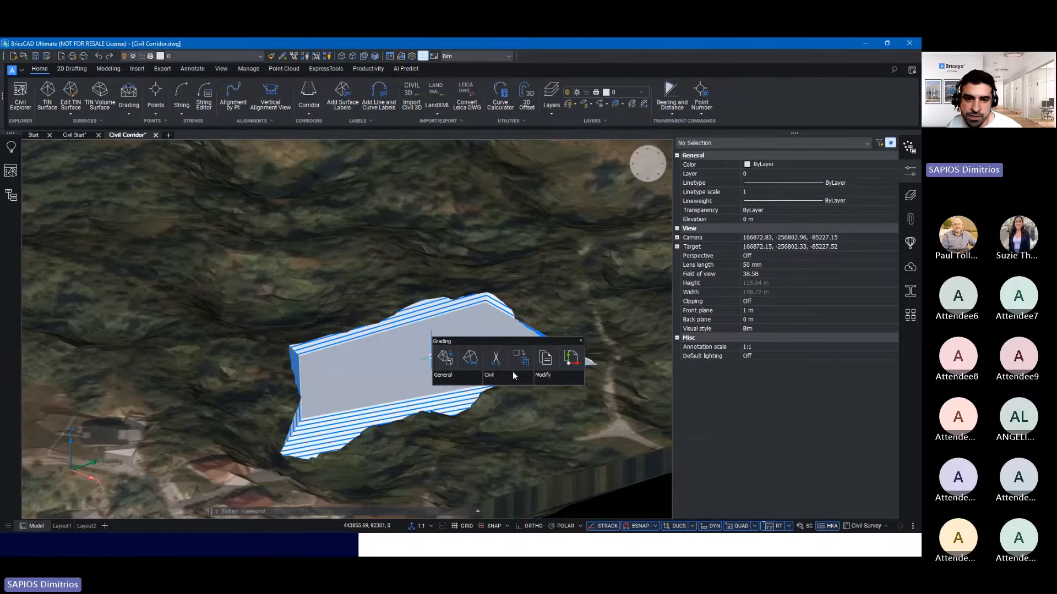
{"action": "mouse_move", "coordinate": [500, 379]}
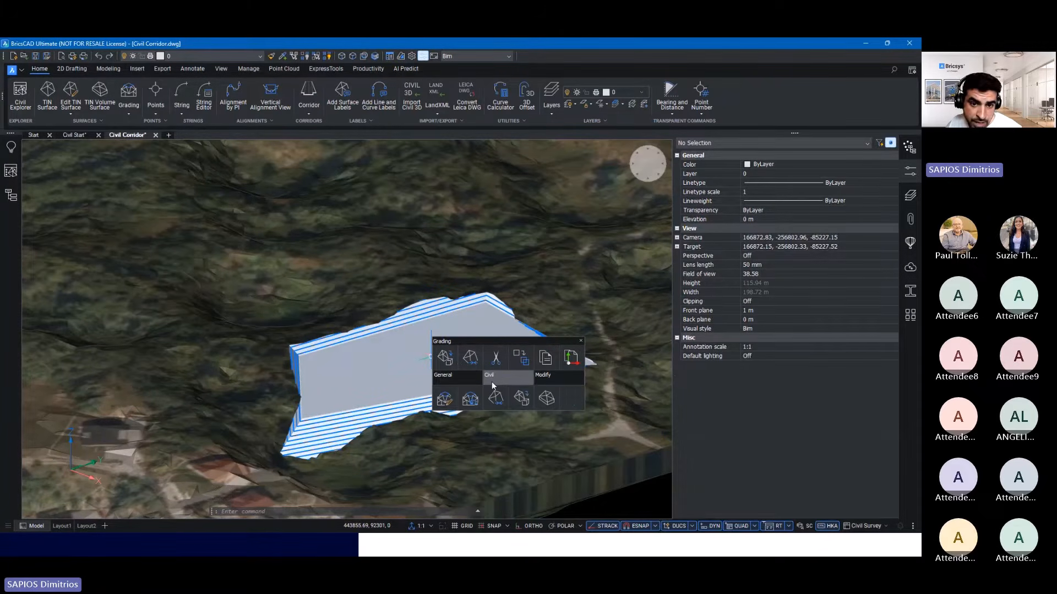
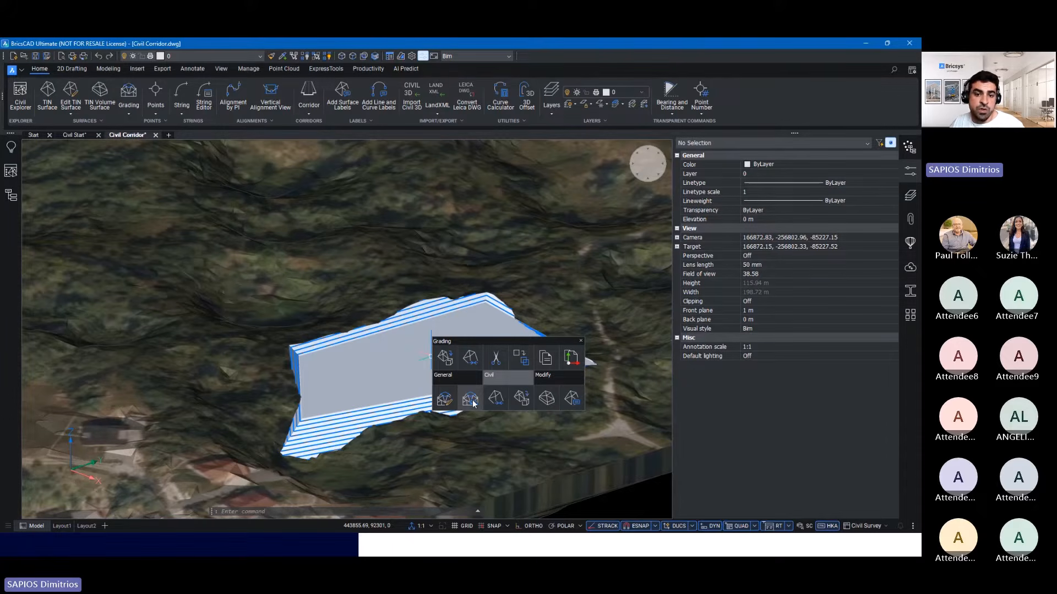
{"action": "key", "text": "Escape"}
{"action": "key", "text": "Escape"}
{"action": "key", "text": "Escape"}
{"action": "mouse_move", "coordinate": [471, 314]}
{"action": "middle_mouse_down", "text": "shift"}
{"action": "mouse_move", "coordinate": [435, 289]}
{"action": "mouse_move", "coordinate": [448, 354]}
{"action": "mouse_move", "coordinate": [410, 353]}
{"action": "mouse_move", "coordinate": [427, 377]}
{"action": "mouse_move", "coordinate": [403, 487]}
{"action": "mouse_move", "coordinate": [379, 363]}
{"action": "mouse_move", "coordinate": [408, 232]}
{"action": "mouse_move", "coordinate": [396, 229]}
{"action": "mouse_move", "coordinate": [380, 391]}
{"action": "mouse_move", "coordinate": [465, 349]}
{"action": "mouse_move", "coordinate": [598, 350]}
{"action": "mouse_move", "coordinate": [485, 334]}
{"action": "mouse_move", "coordinate": [460, 297]}
{"action": "middle_mouse_up", "text": "shift"}
{"action": "scroll", "coordinate": [416, 326], "scroll_direction": "down", "scroll_amount": 5}
{"action": "scroll", "coordinate": [409, 231], "scroll_direction": "up", "scroll_amount": 5}
{"action": "mouse_move", "coordinate": [460, 297]}
{"action": "type", "text": "l"}
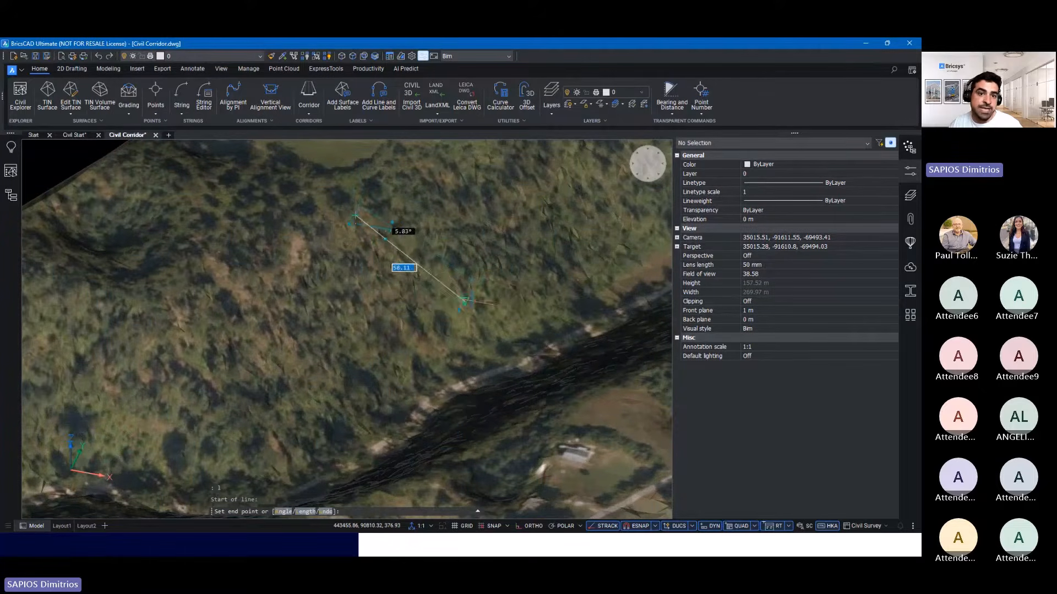
{"action": "middle_click_drag", "start_coordinate": [479, 307], "coordinate": [436, 337], "text": "shift"}
{"action": "key", "text": "Escape"}
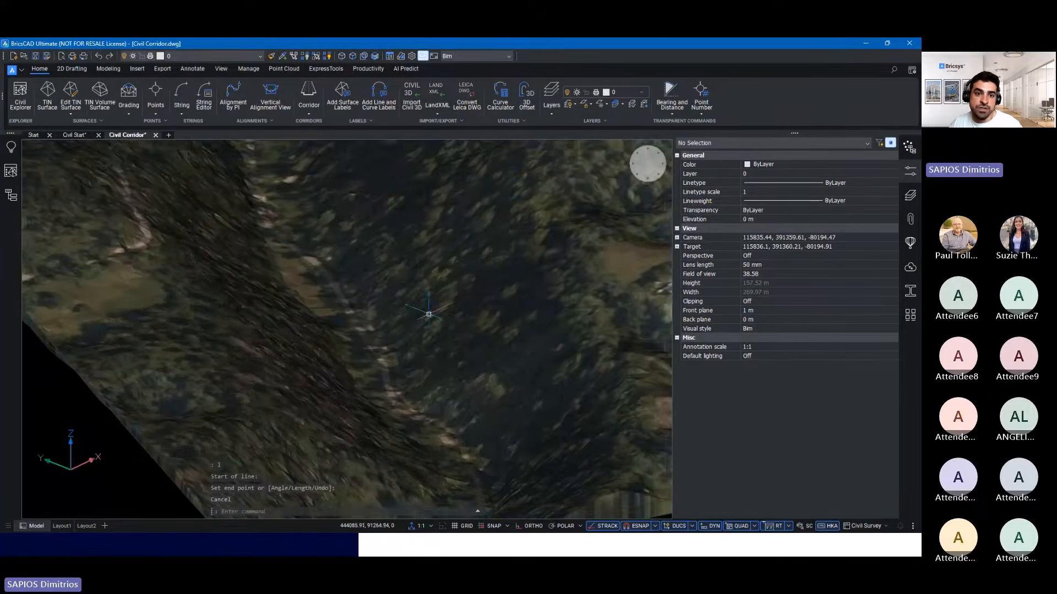
- Draw a straight two-point 3D polyline over the wooded terrain, crossing the dirt track in the valley
{"action": "middle_click_drag", "start_coordinate": [398, 307], "coordinate": [491, 337], "text": "shift"}
{"action": "type", "text": "3"}
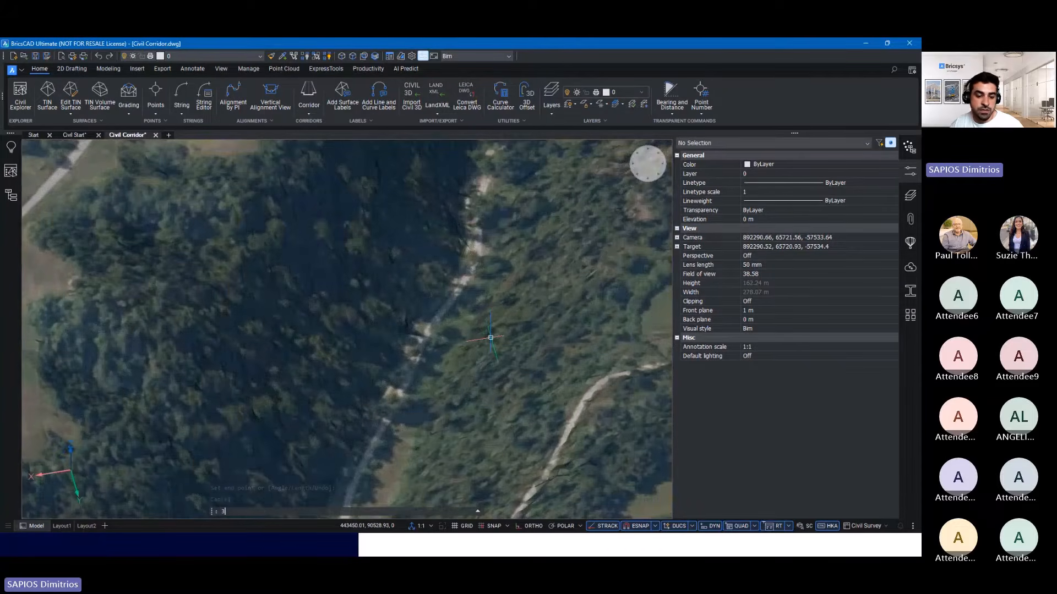
{"action": "type", "text": "p"}
{"action": "key", "text": "Return"}
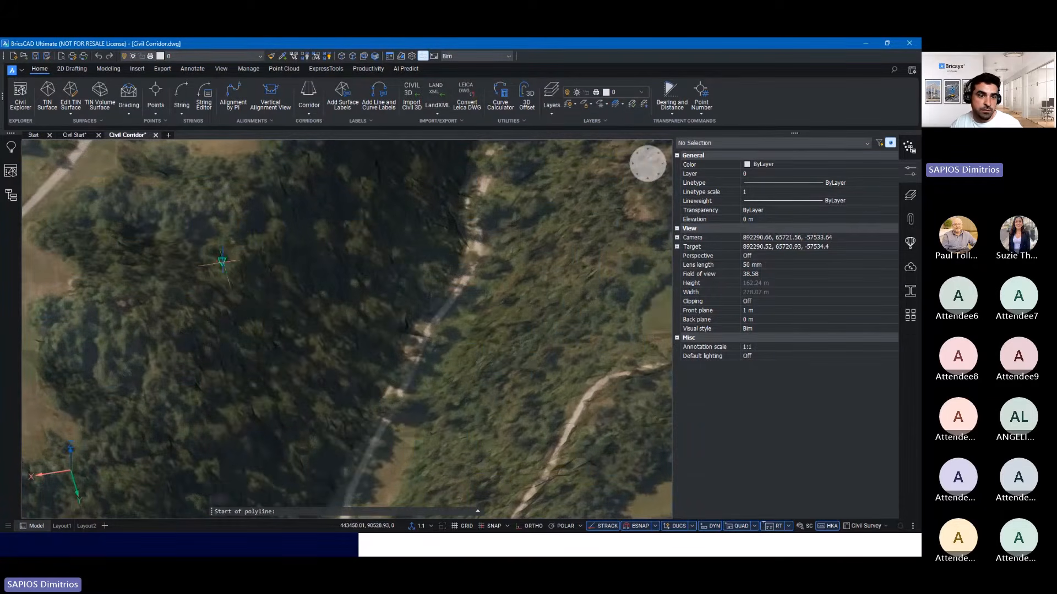
{"action": "left_click", "coordinate": [597, 293]}
{"action": "middle_click_drag", "start_coordinate": [520, 296], "coordinate": [527, 271], "text": "shift"}
{"action": "key", "text": "Return"}
{"action": "middle_click_drag", "start_coordinate": [528, 271], "coordinate": [144, 139], "text": "shift"}
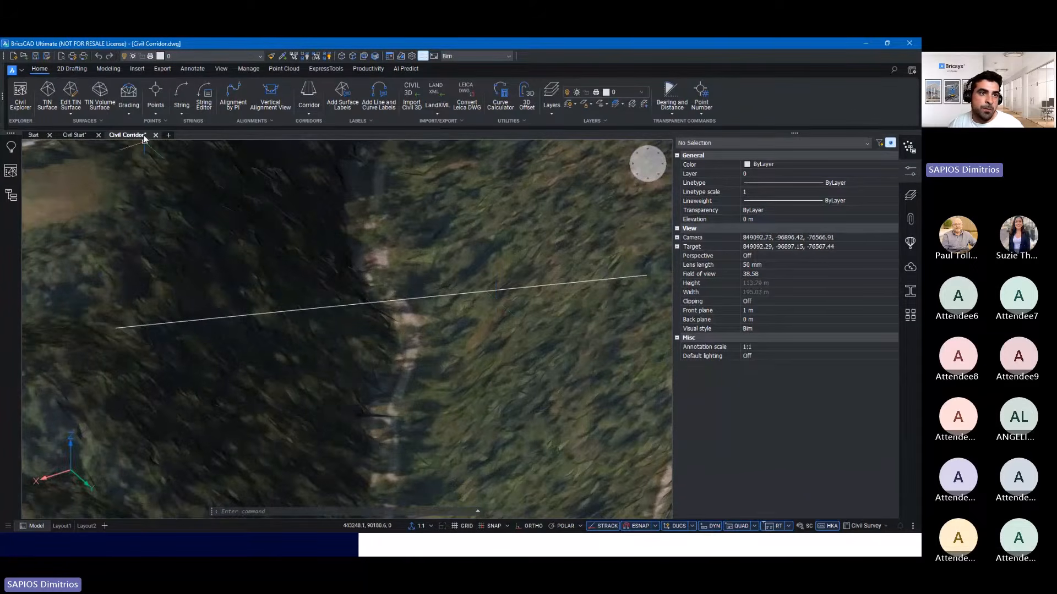
- Create a slope/offset grading along the polyline's entire length on one side, with a 2 m offset and 0° slope
{"action": "left_click", "coordinate": [130, 92]}
{"action": "middle_click_drag", "start_coordinate": [300, 251], "coordinate": [372, 365], "text": "shift"}
{"action": "left_click", "coordinate": [326, 292]}
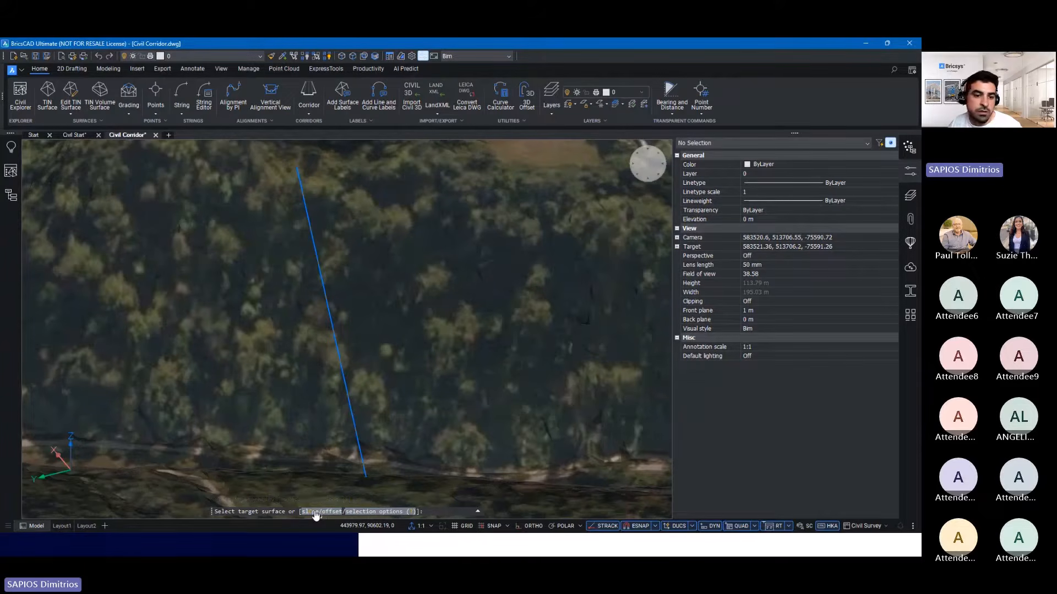
{"action": "left_click", "coordinate": [316, 515]}
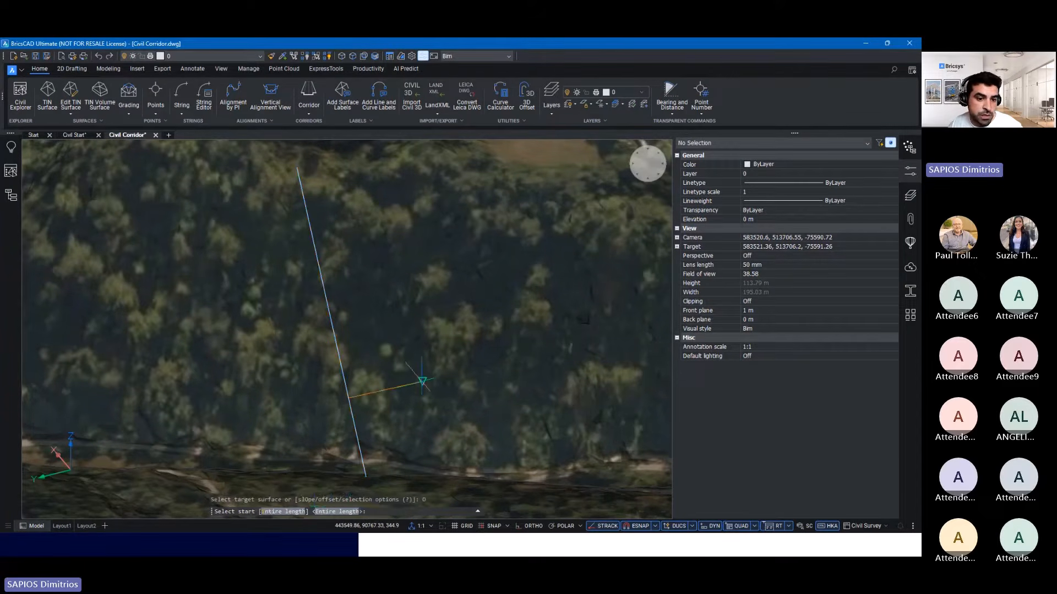
{"action": "key", "text": "Return"}
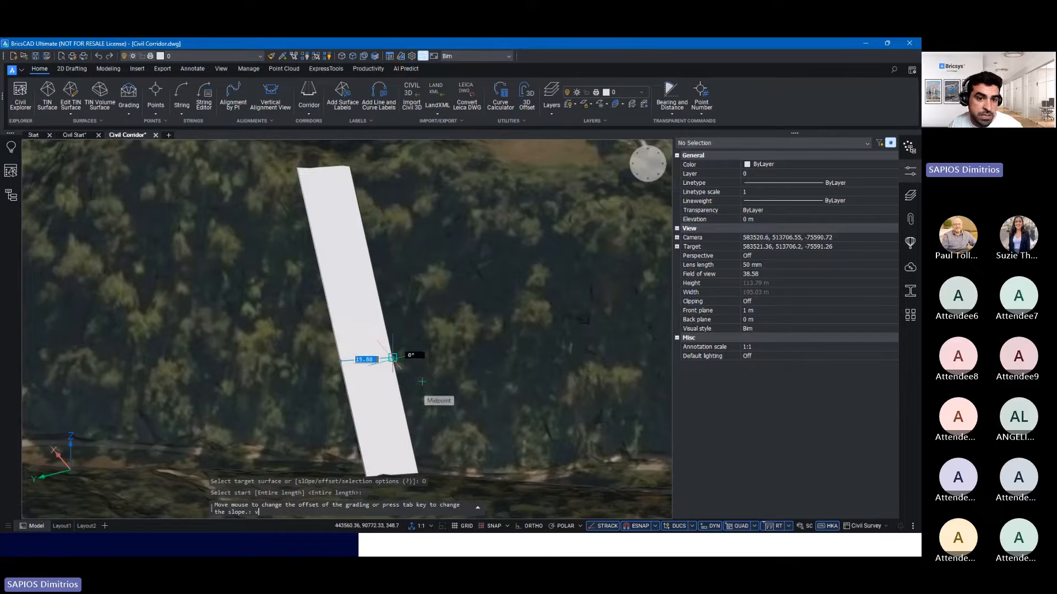
{"action": "type", "text": "vs"}
{"action": "key", "text": "BackSpace"}
{"action": "key", "text": "BackSpace"}
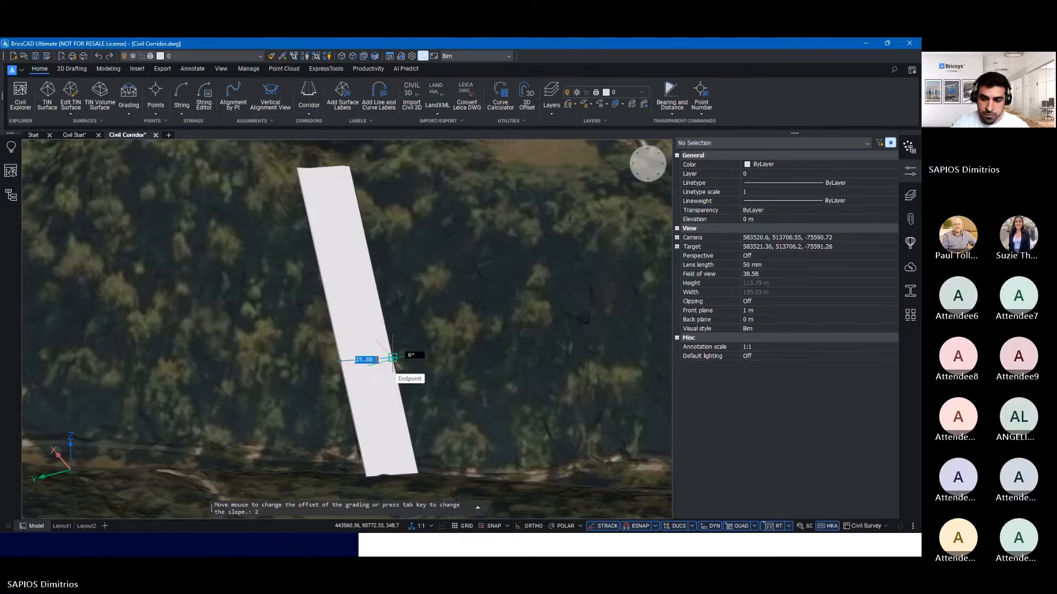
{"action": "type", "text": "2"}
{"action": "key", "text": "Tab"}
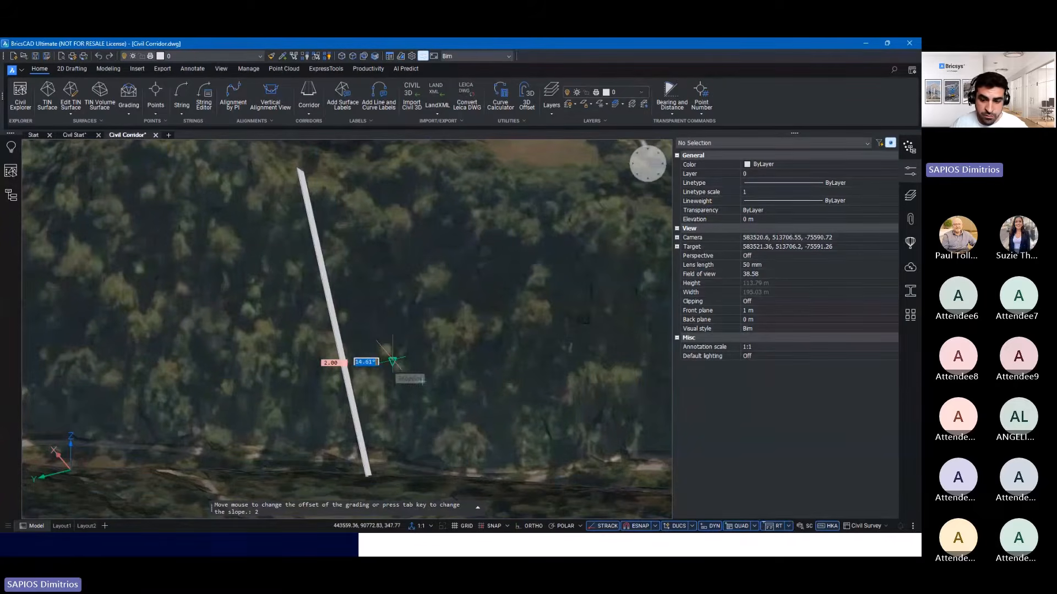
{"action": "key", "text": "Tab"}
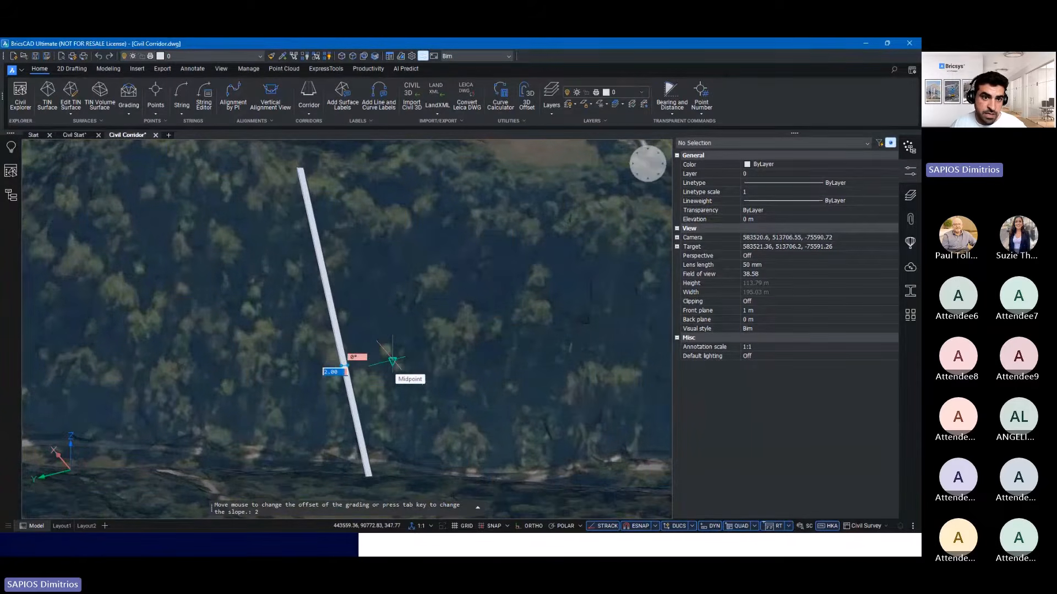
{"action": "key", "text": "Return"}
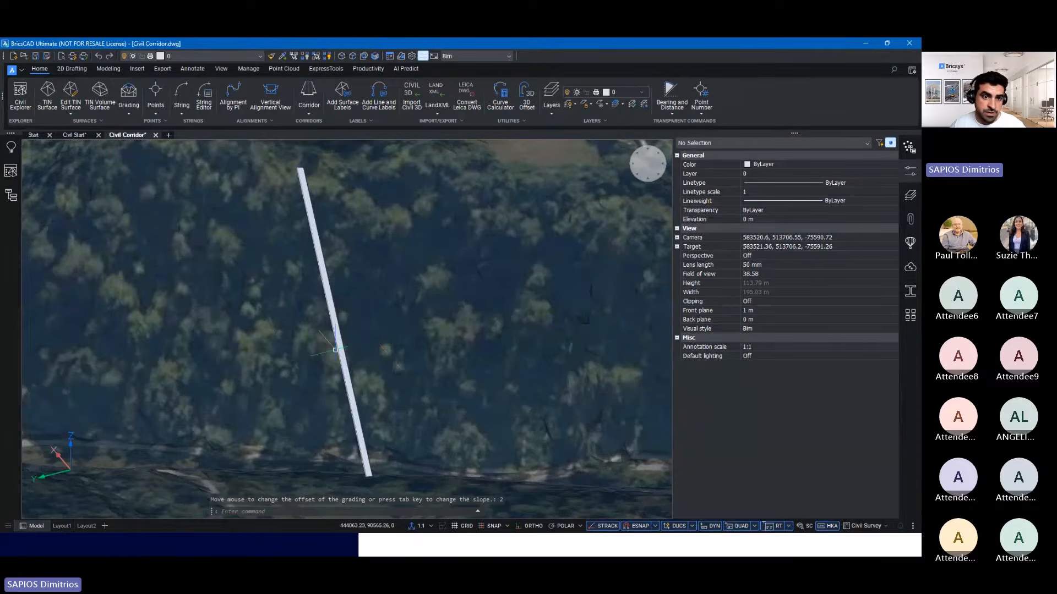
- Add a matching slope/offset grading on the polyline's opposite side over its entire length, with a 2 m offset and 0° slope
{"action": "scroll", "coordinate": [337, 343], "scroll_direction": "up", "scroll_amount": 2}
{"action": "middle_click_drag", "start_coordinate": [342, 359], "coordinate": [337, 349], "text": "shift"}
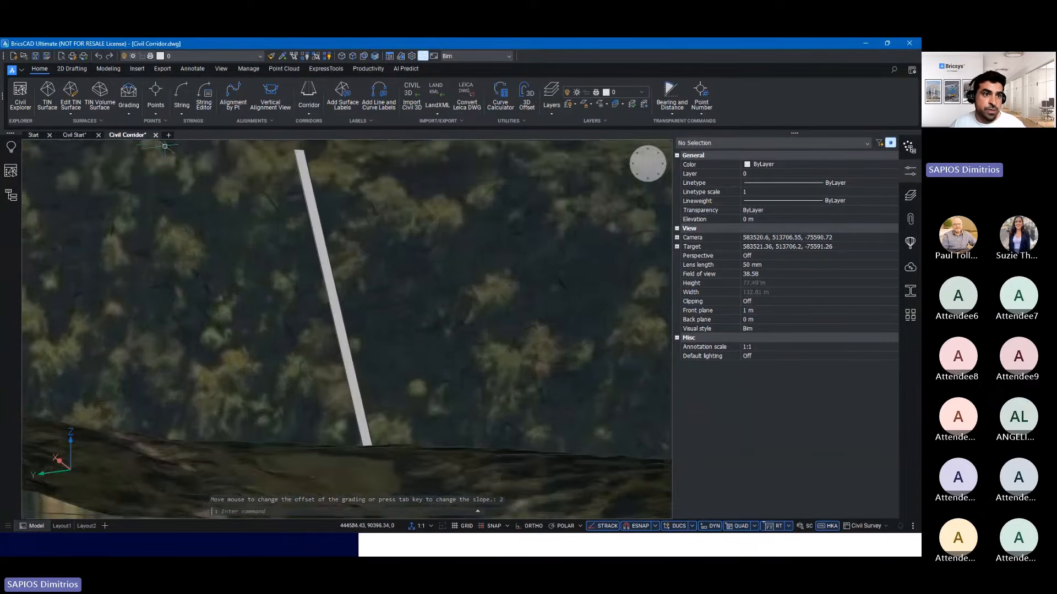
{"action": "left_click", "coordinate": [130, 94]}
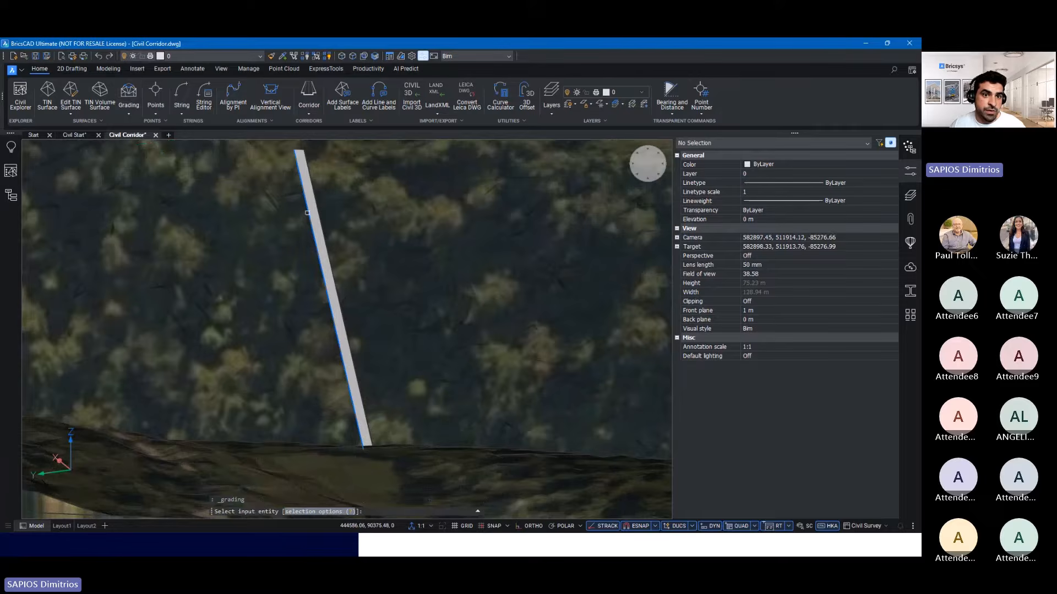
{"action": "left_click", "coordinate": [307, 210]}
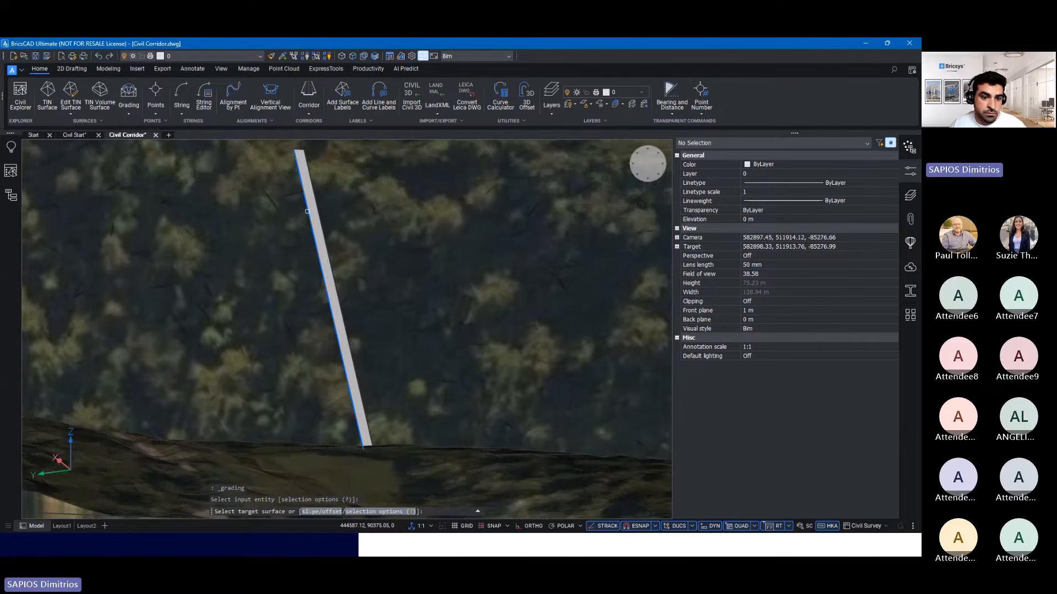
{"action": "type", "text": "0"}
{"action": "key", "text": "Return"}
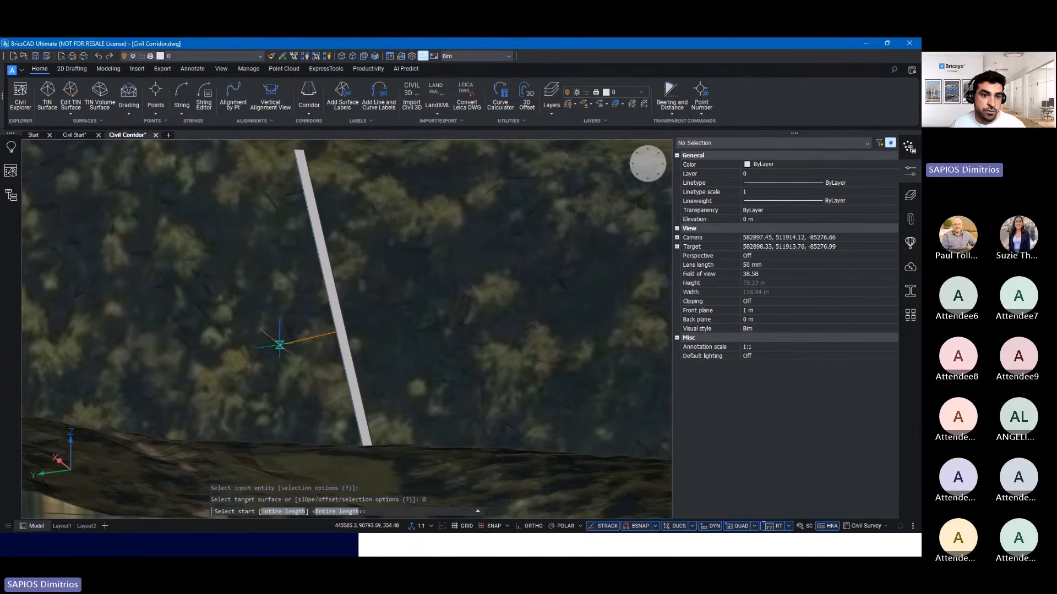
{"action": "key", "text": "Return"}
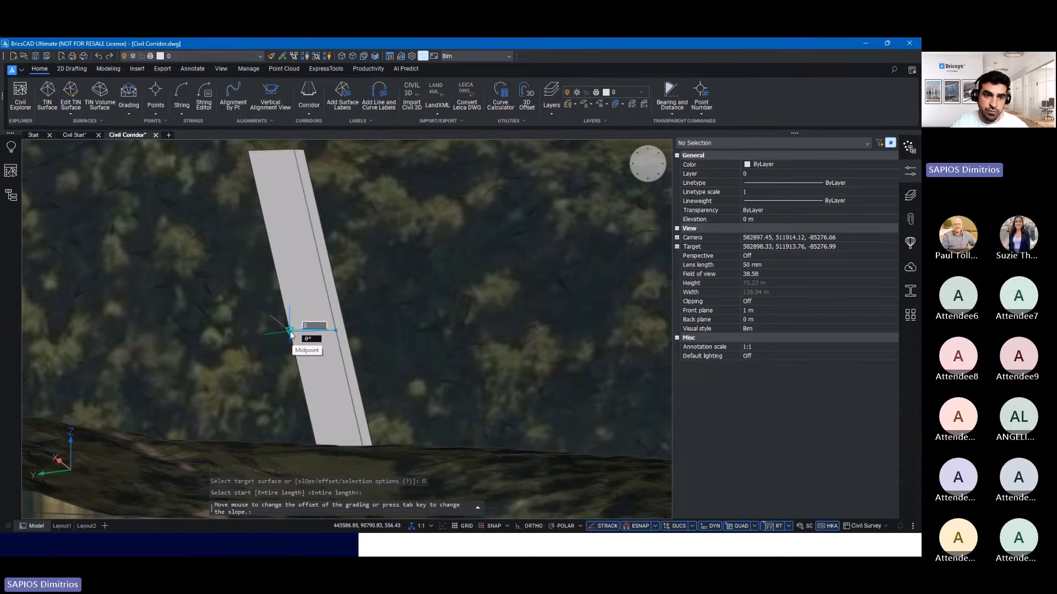
{"action": "key", "text": "Tab"}
{"action": "type", "text": "0"}
{"action": "key", "text": "Tab"}
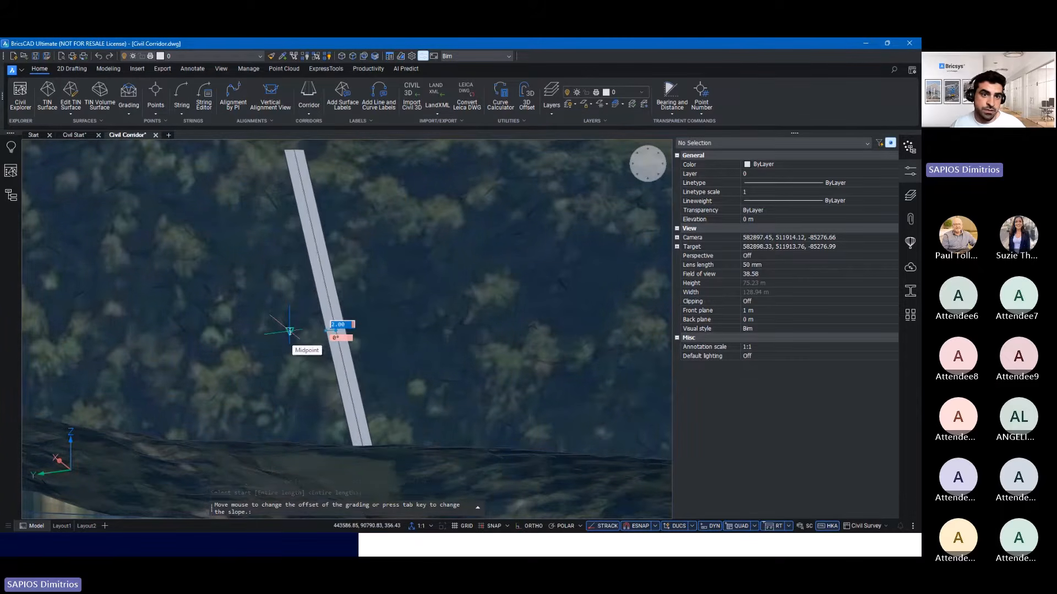
{"action": "key", "text": "Return"}
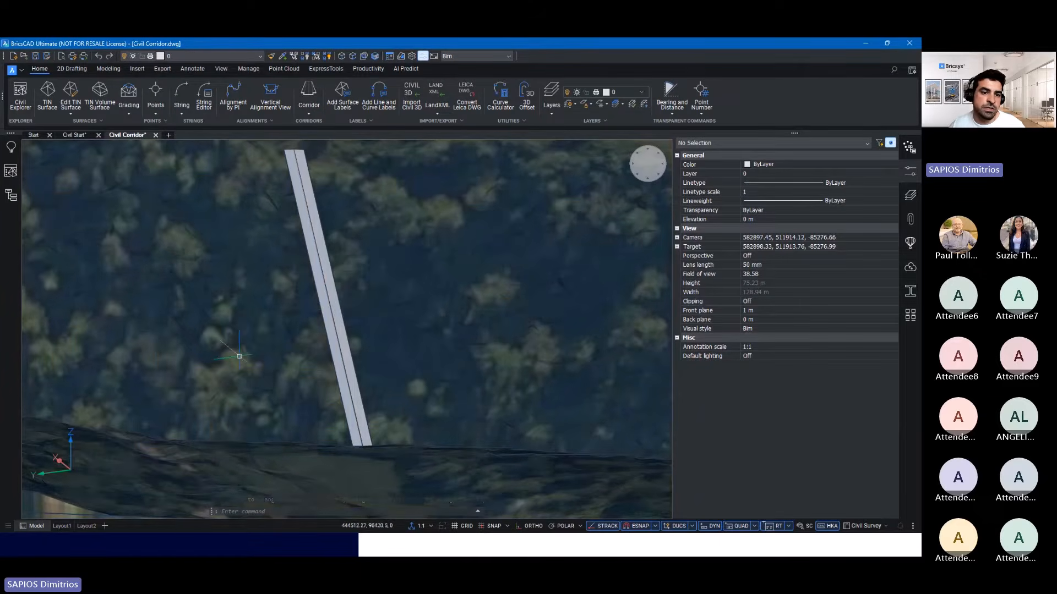
- Start another grading using the flat strip just added on the polyline's second side as the input entity
{"action": "key", "text": "Return"}
{"action": "left_click", "coordinate": [327, 316]}
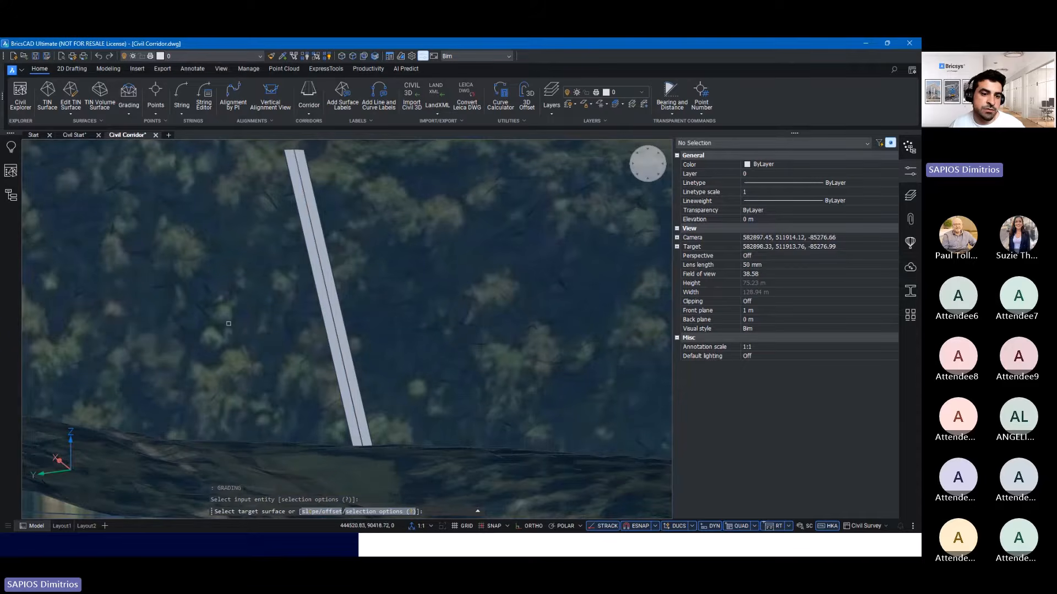
- Grade the strip's first side to the terrain surface along its entire length at a slope of 45 degrees
{"action": "left_click", "coordinate": [189, 340]}
{"action": "key", "text": "Return"}
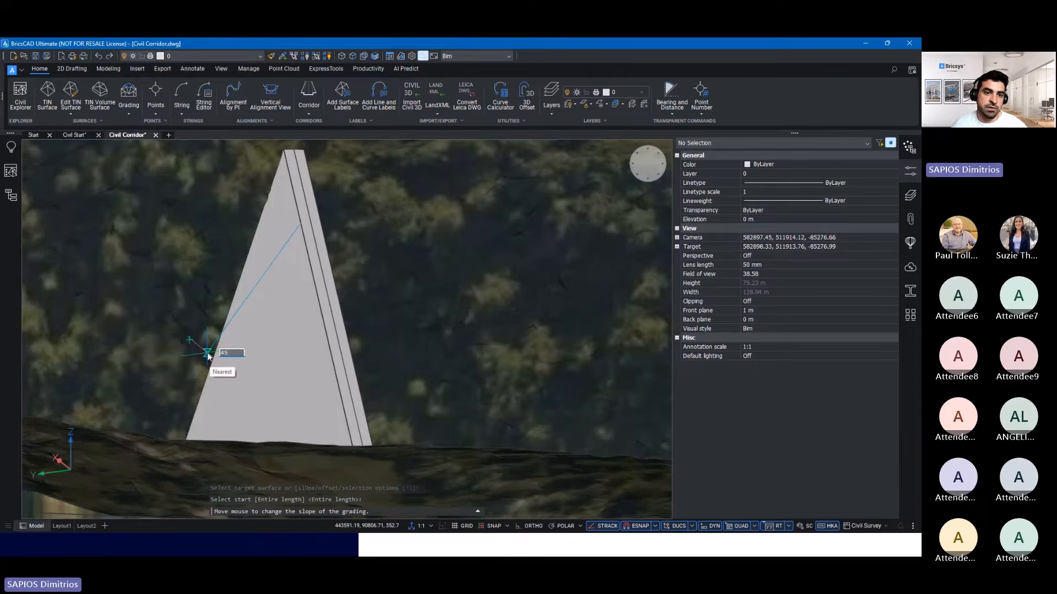
{"action": "type", "text": "45"}
{"action": "key", "text": "Return"}
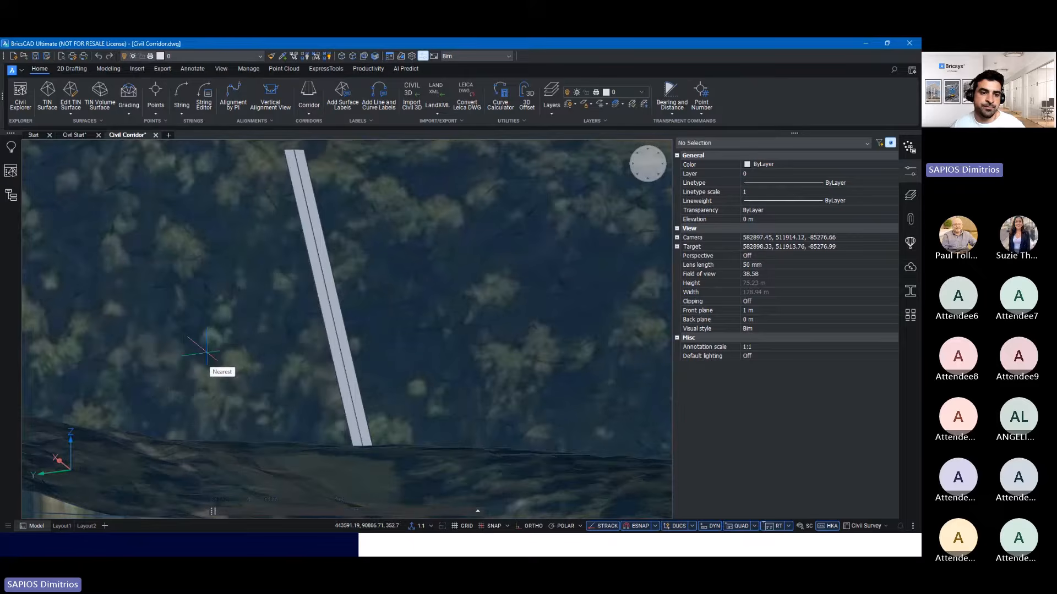
- Grade the strip's opposite side to the terrain surface along its entire length at a slope of about 38 degrees
{"action": "scroll", "coordinate": [295, 300], "scroll_direction": "up", "scroll_amount": 3}
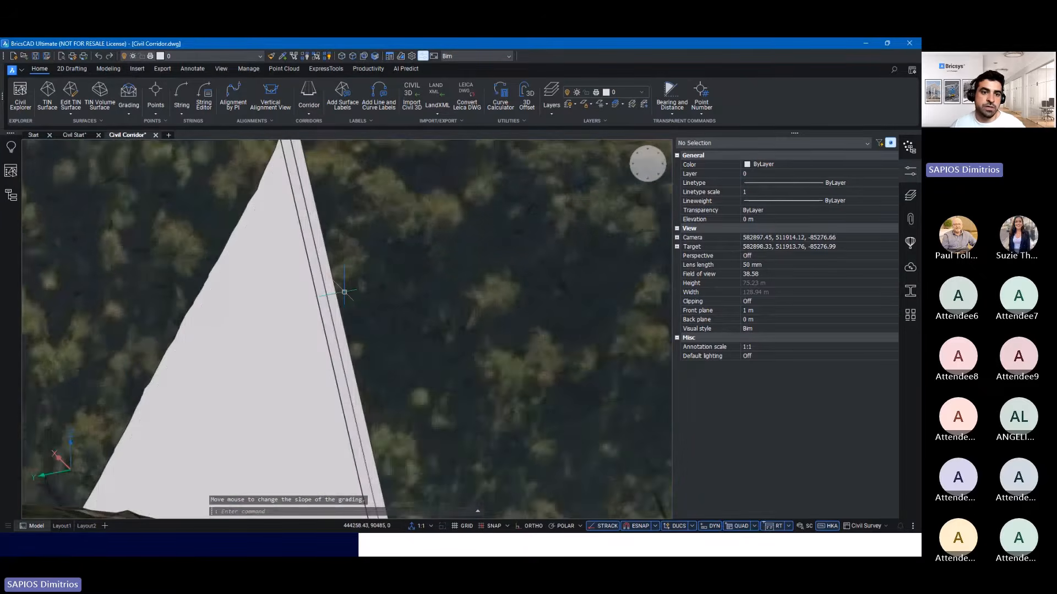
{"action": "key", "text": "Return"}
{"action": "left_click", "coordinate": [336, 293]}
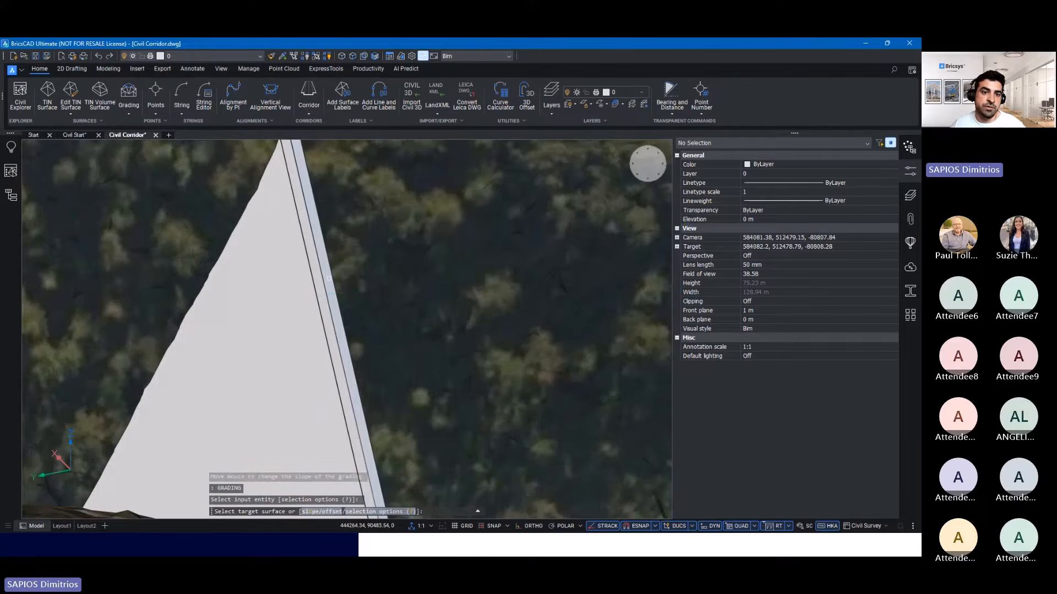
{"action": "left_click", "coordinate": [433, 320]}
{"action": "key", "text": "Return"}
{"action": "middle_click_drag", "start_coordinate": [465, 379], "coordinate": [385, 335], "text": "shift"}
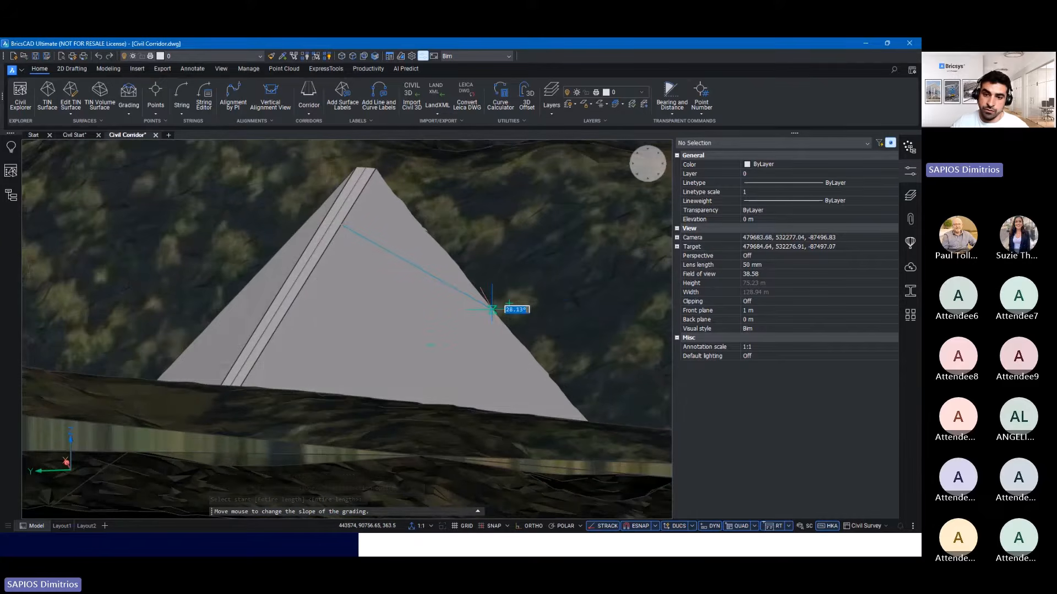
{"action": "left_click", "coordinate": [492, 310]}
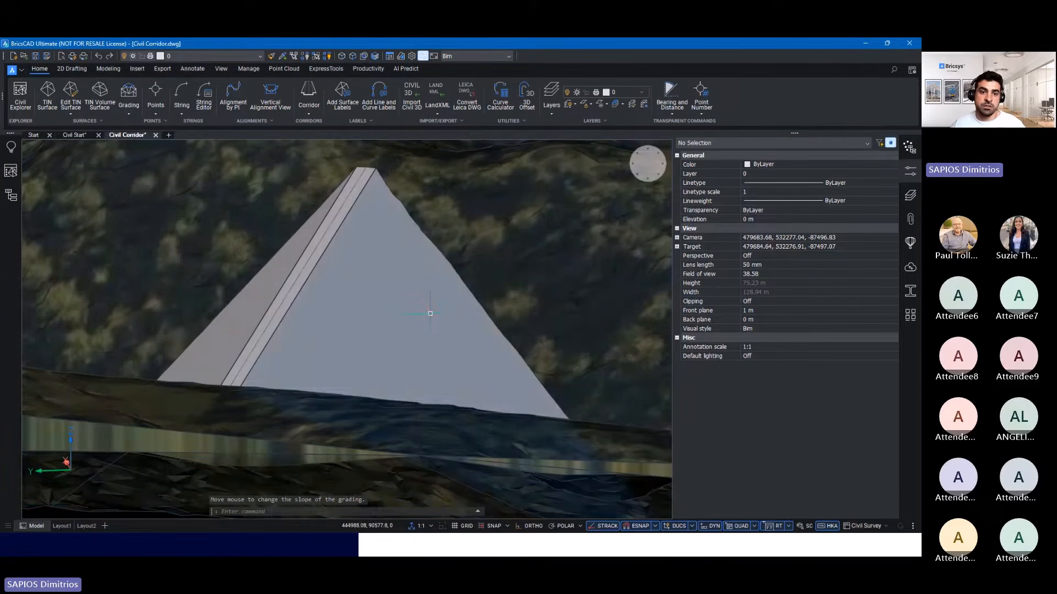
- Select the 3D polyline along the strip's centre and stretch its far end vertex across the valley to about 443668.85, 90872.33
{"action": "middle_click_drag", "start_coordinate": [429, 231], "coordinate": [485, 223], "text": "shift"}
{"action": "scroll", "coordinate": [484, 210], "scroll_direction": "down", "scroll_amount": 1}
{"action": "mouse_move", "coordinate": [483, 210]}
{"action": "middle_mouse_down", "text": "shift"}
{"action": "mouse_move", "coordinate": [464, 228]}
{"action": "mouse_move", "coordinate": [468, 211]}
{"action": "middle_mouse_up", "text": "shift"}
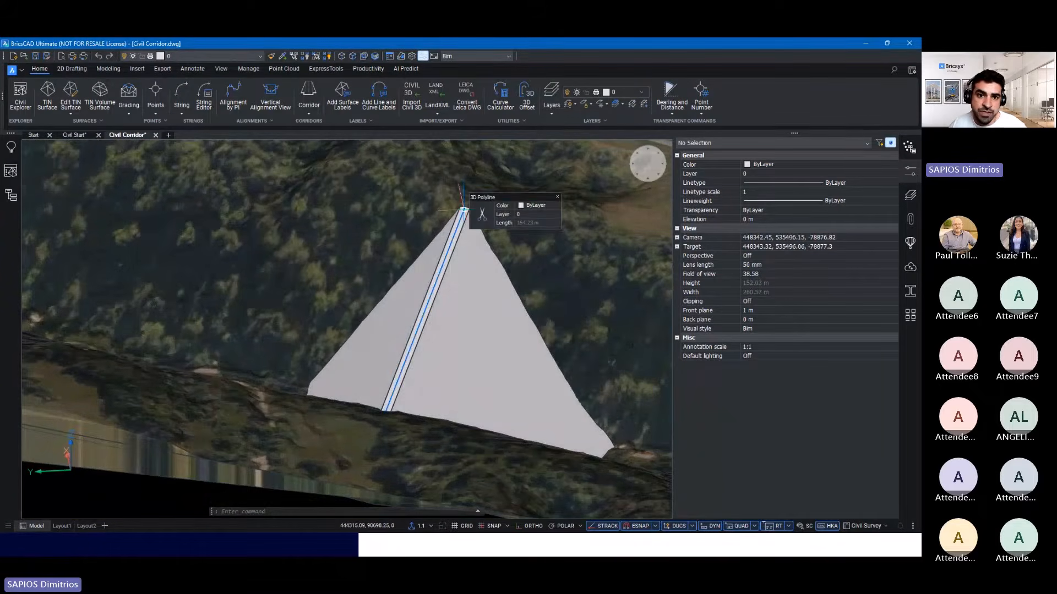
{"action": "left_click", "coordinate": [464, 209]}
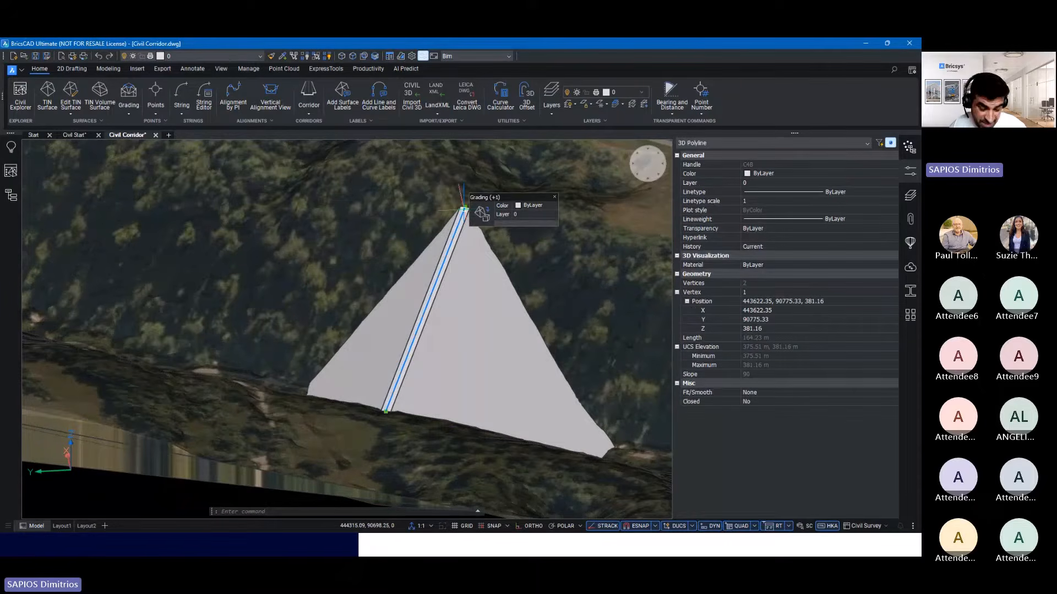
{"action": "middle_click_drag", "start_coordinate": [414, 181], "coordinate": [464, 220], "text": "shift"}
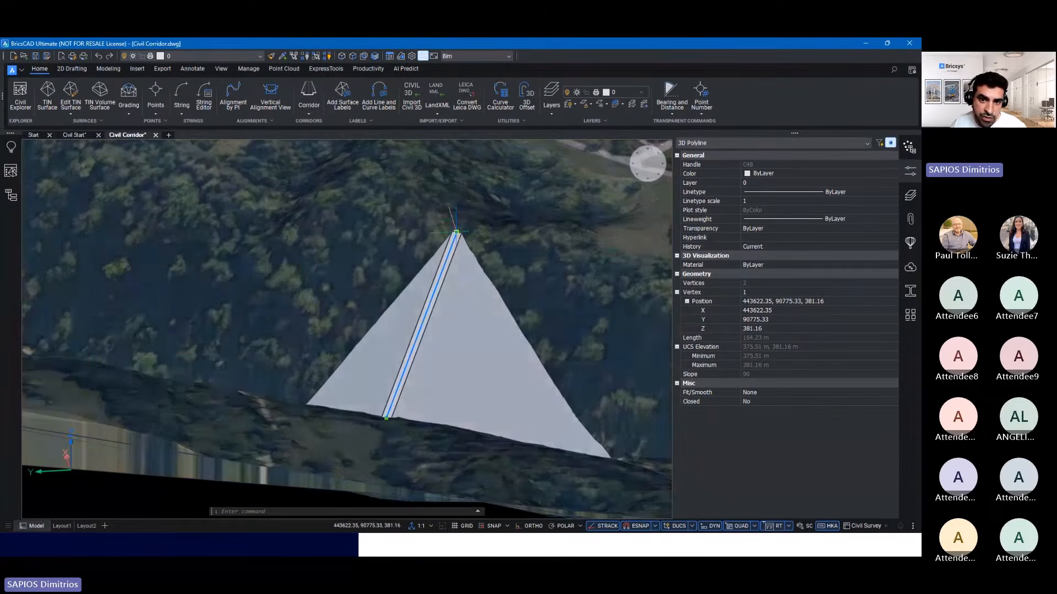
{"action": "left_click", "coordinate": [456, 233]}
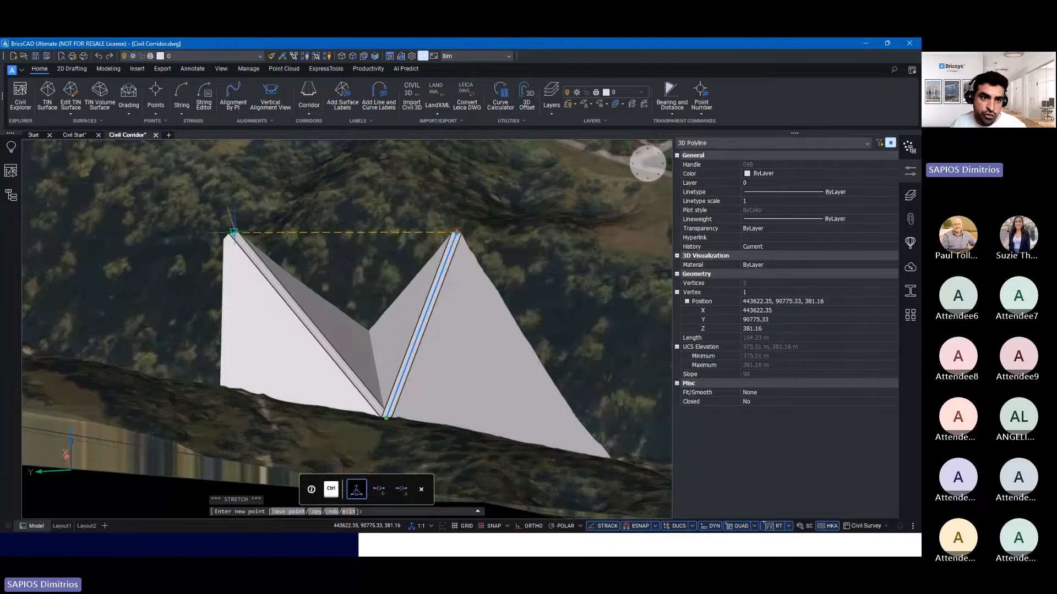
{"action": "left_click", "coordinate": [201, 230]}
- Stretch the same polyline end vertex to about 443557.86, 90752.33 and on to about 443601.86, 90749.33
{"action": "middle_click_drag", "start_coordinate": [201, 231], "coordinate": [312, 213], "text": "shift"}
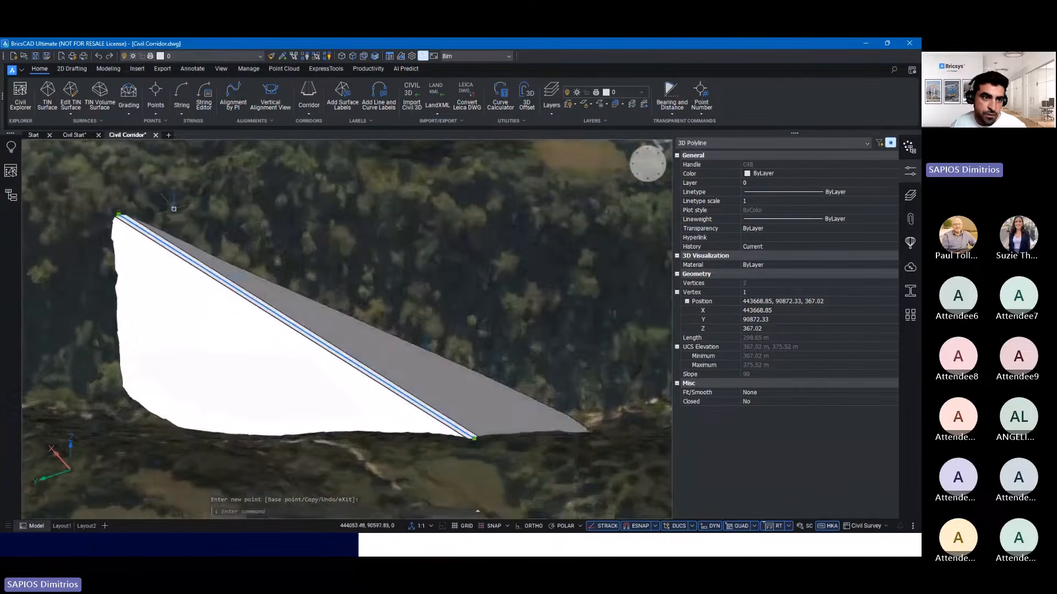
{"action": "left_click", "coordinate": [118, 214]}
{"action": "left_click", "coordinate": [524, 299]}
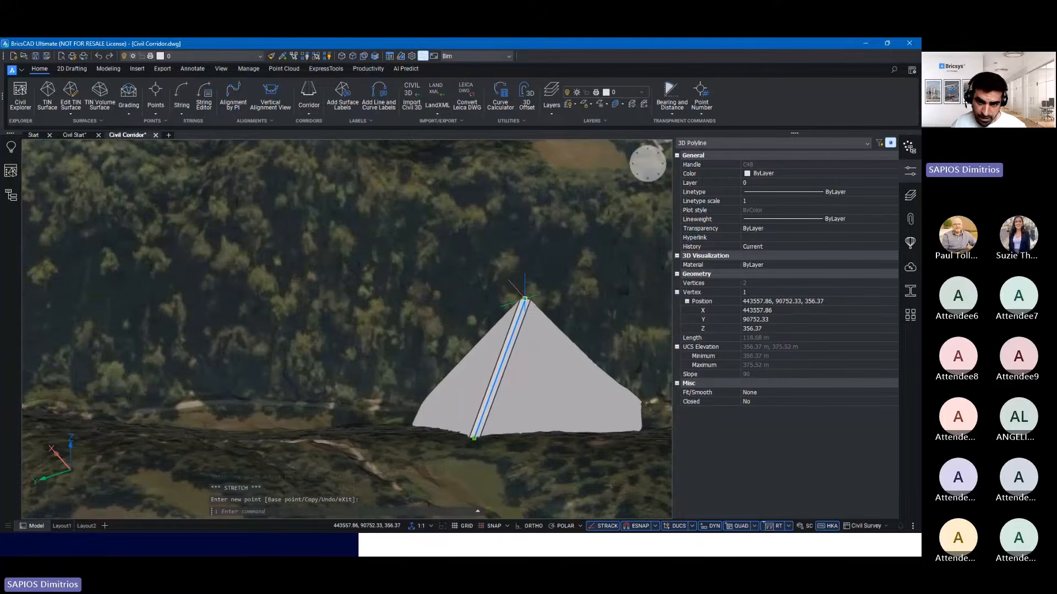
{"action": "middle_click_drag", "start_coordinate": [525, 299], "coordinate": [454, 368], "text": "shift"}
{"action": "left_click", "coordinate": [560, 315]}
{"action": "left_click", "coordinate": [549, 254]}
- Stretch the polyline's other end vertex onto the dirt track beside the clearing
{"action": "middle_click_drag", "start_coordinate": [549, 255], "coordinate": [286, 331], "text": "shift"}
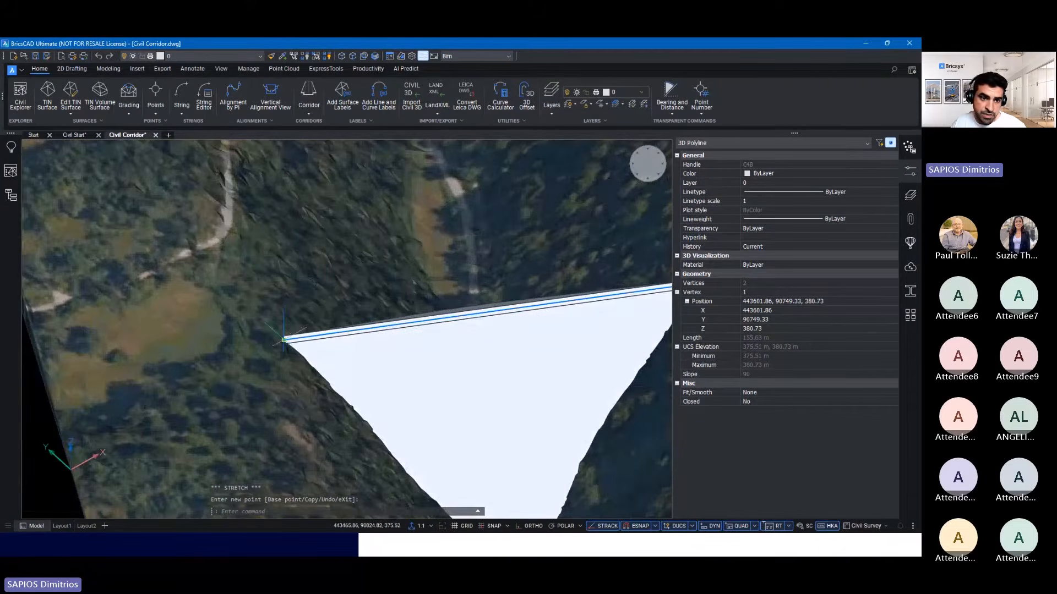
{"action": "left_click", "coordinate": [284, 339]}
{"action": "left_click", "coordinate": [189, 260]}
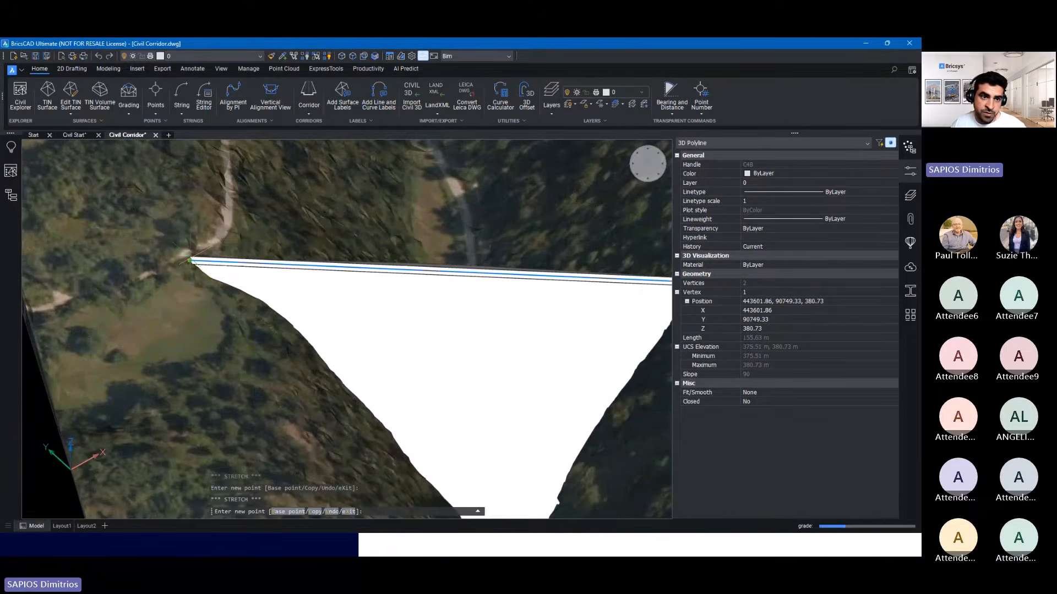
- Stretch the polyline's first end vertex to about 443687.85, 90877.83 and clear the selection
{"action": "middle_click_drag", "start_coordinate": [385, 242], "coordinate": [328, 312], "text": "shift"}
{"action": "left_click", "coordinate": [537, 265]}
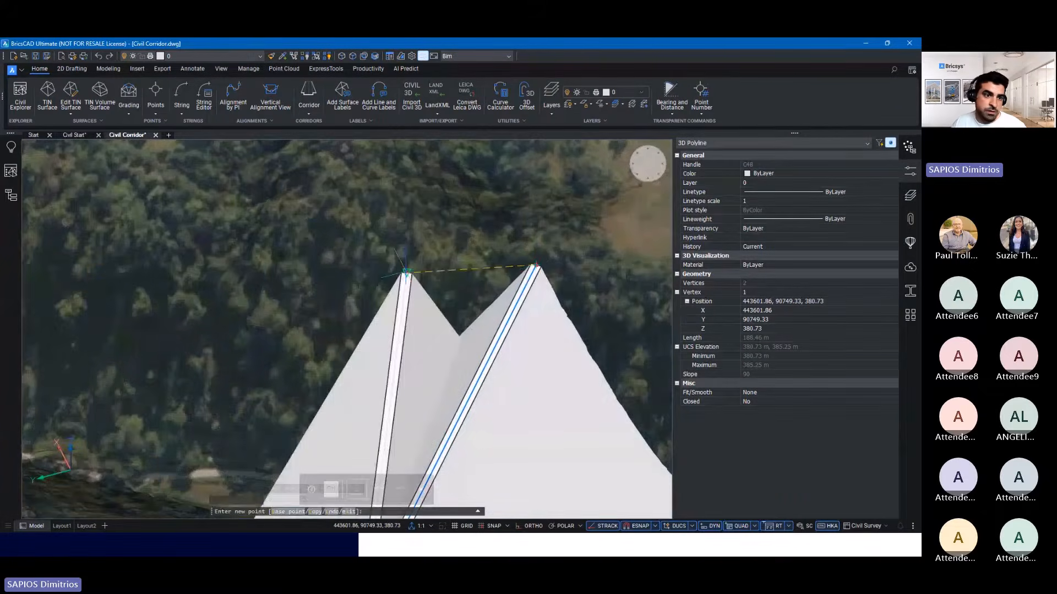
{"action": "left_click", "coordinate": [128, 210]}
{"action": "mouse_move", "coordinate": [385, 248]}
{"action": "middle_mouse_down", "text": "shift"}
{"action": "mouse_move", "coordinate": [431, 265]}
{"action": "mouse_move", "coordinate": [349, 236]}
{"action": "mouse_move", "coordinate": [378, 240]}
{"action": "middle_mouse_up", "text": "shift"}
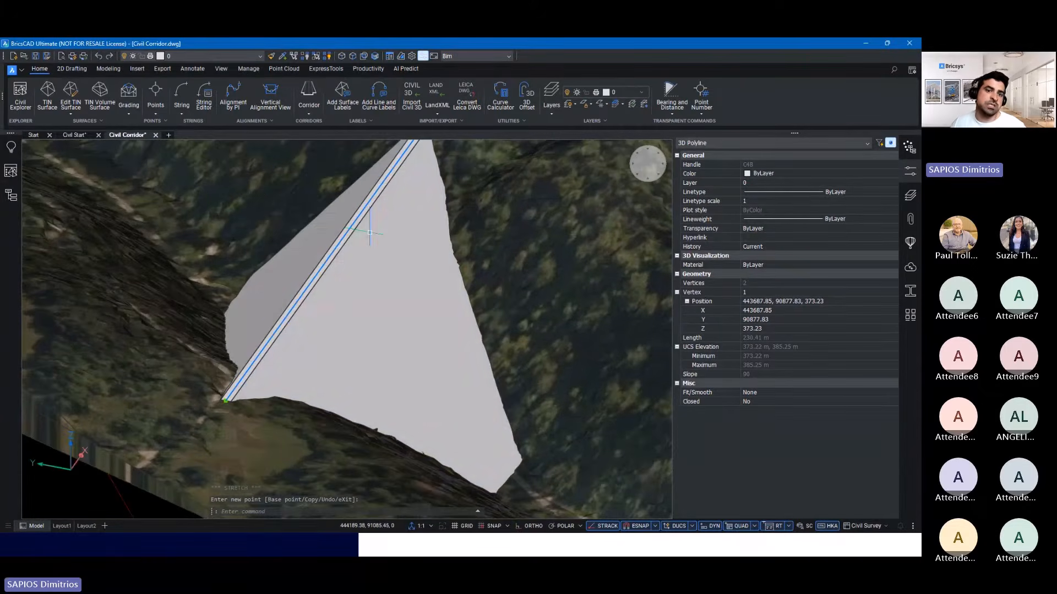
{"action": "middle_click_drag", "start_coordinate": [250, 216], "coordinate": [260, 260], "text": "shift"}
{"action": "key", "text": "Escape"}
{"action": "key", "text": "Escape"}
{"action": "key", "text": "Escape"}
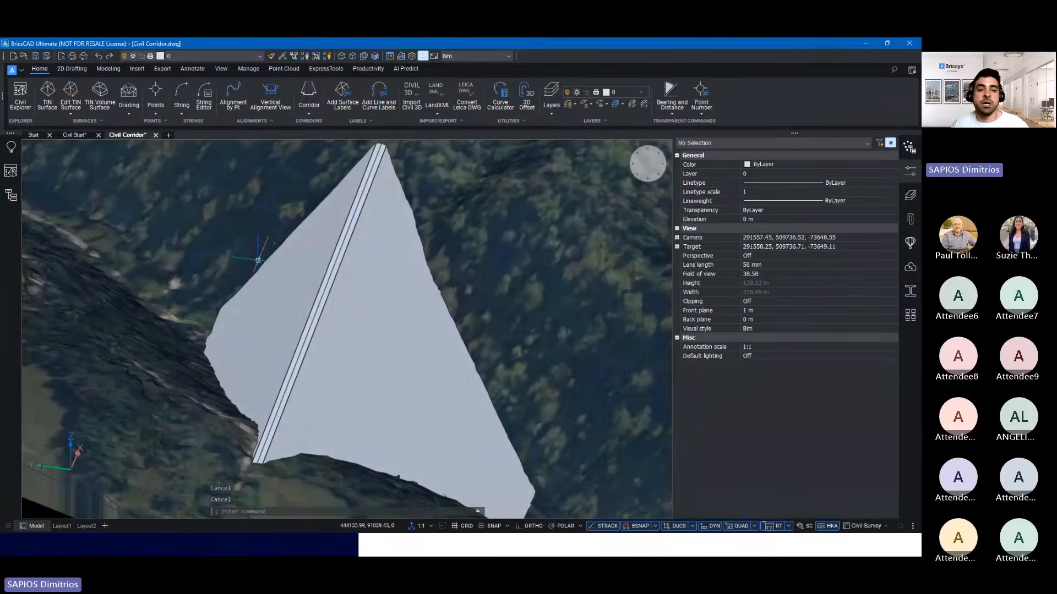
- Merge the four TIN surfaces of the strip and its side slopes into one surface, removing the merged originals
{"action": "middle_click_drag", "start_coordinate": [366, 264], "coordinate": [363, 300], "text": "shift"}
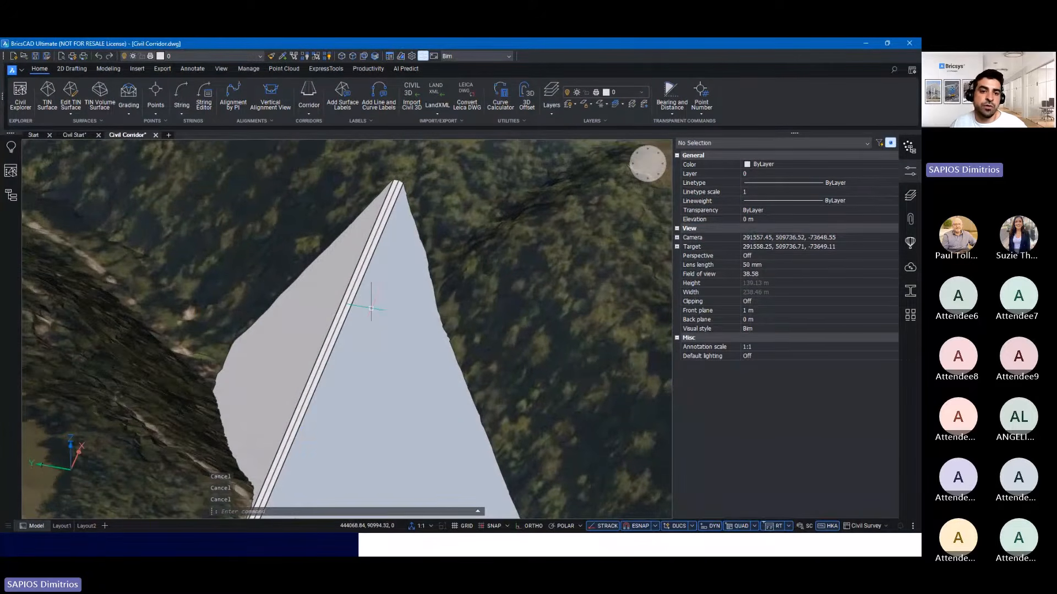
{"action": "left_click", "coordinate": [371, 309]}
{"action": "key", "text": "Escape"}
{"action": "scroll", "coordinate": [359, 314], "scroll_direction": "up", "scroll_amount": 2}
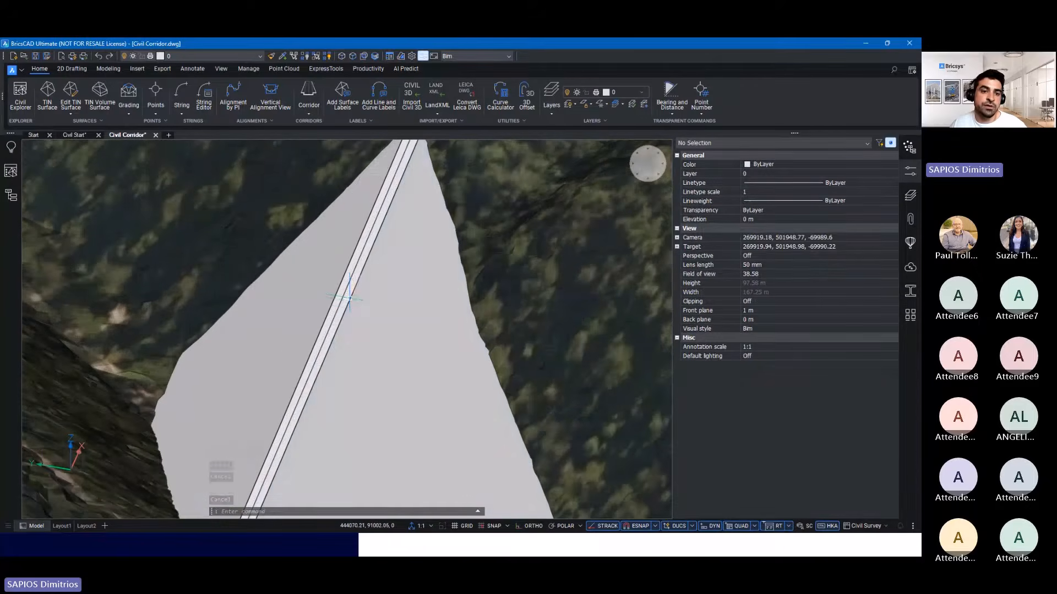
{"action": "key", "text": "Escape"}
{"action": "mouse_move", "coordinate": [339, 288]}
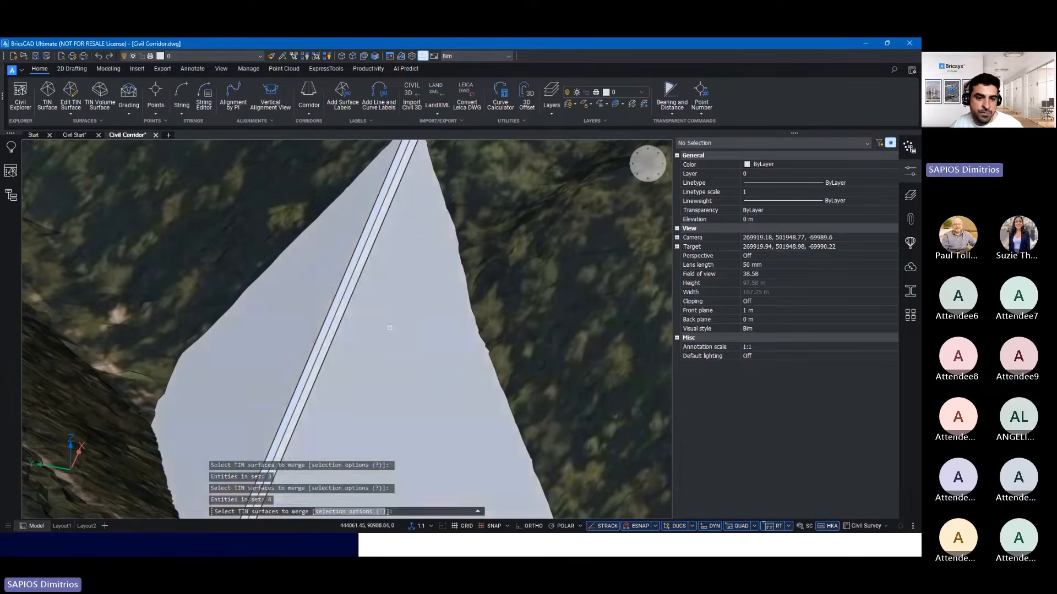
{"action": "key", "text": "Return"}
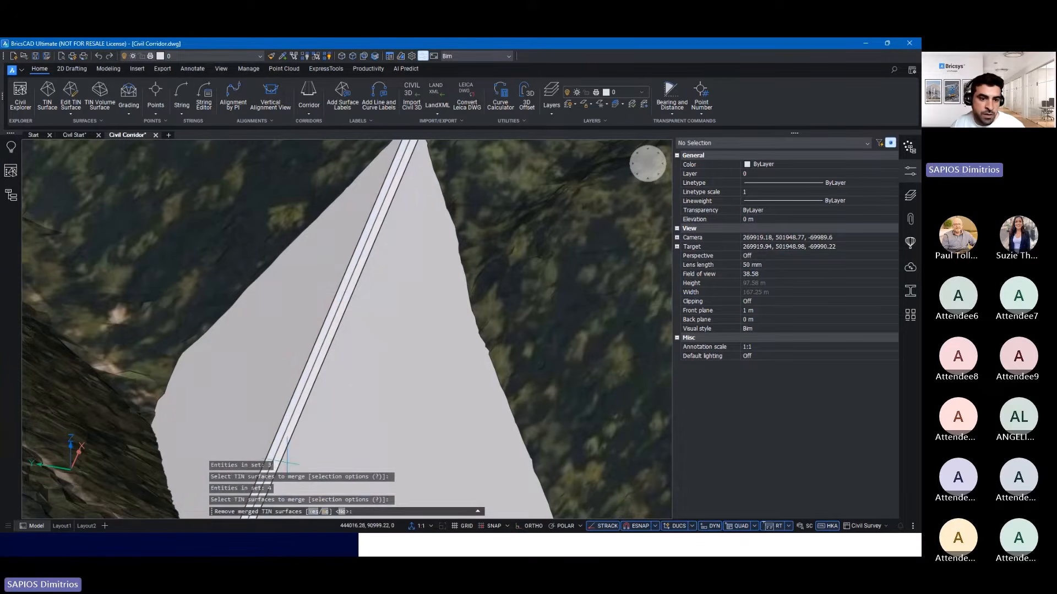
{"action": "left_click", "coordinate": [313, 511]}
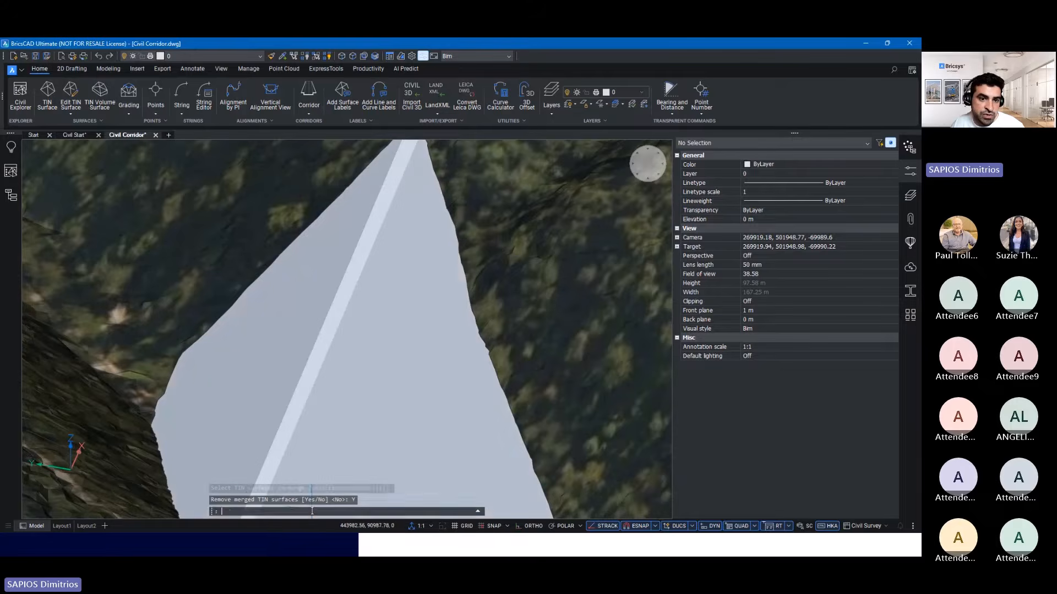
- Isolate the merged TIN surface to inspect its shape, and restore the hidden objects
{"action": "left_click", "coordinate": [406, 330]}
{"action": "middle_click_drag", "start_coordinate": [406, 332], "coordinate": [346, 307], "text": "shift"}
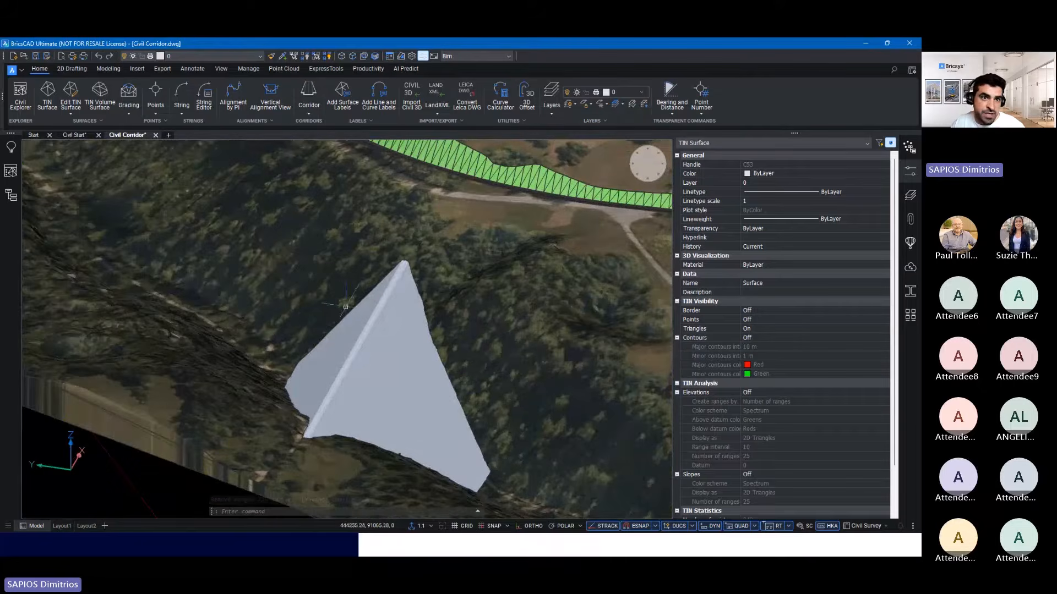
{"action": "left_click", "coordinate": [316, 56]}
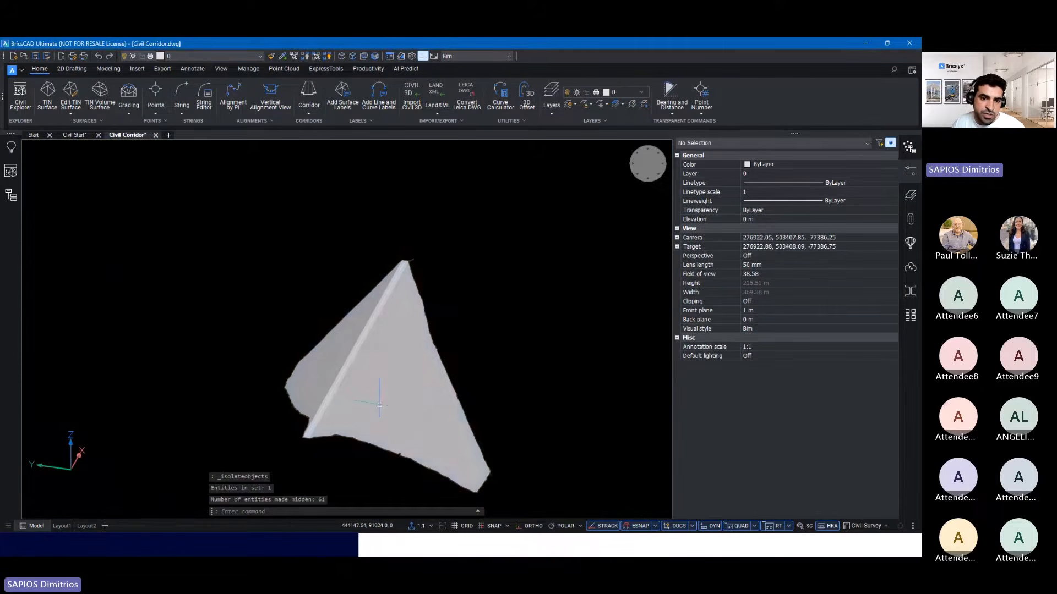
{"action": "middle_click_drag", "start_coordinate": [396, 379], "coordinate": [330, 419], "text": "shift"}
{"action": "left_click", "coordinate": [327, 56]}
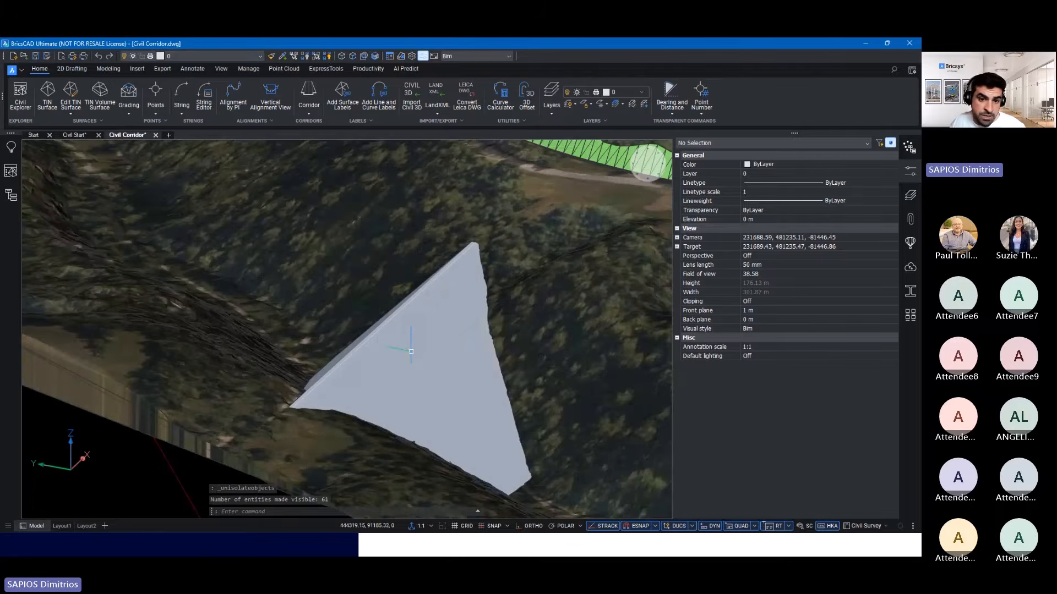
- Start an extraction from the merged TIN surface and enable Solids/Meshes output
{"action": "mouse_move", "coordinate": [412, 349]}
{"action": "mouse_move", "coordinate": [482, 376]}
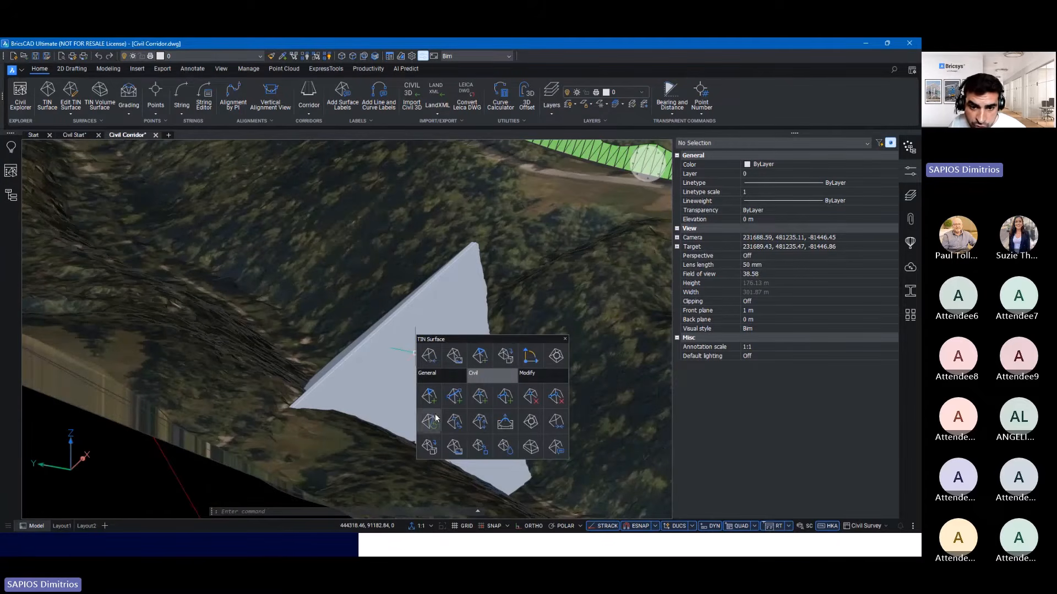
{"action": "left_click", "coordinate": [429, 445]}
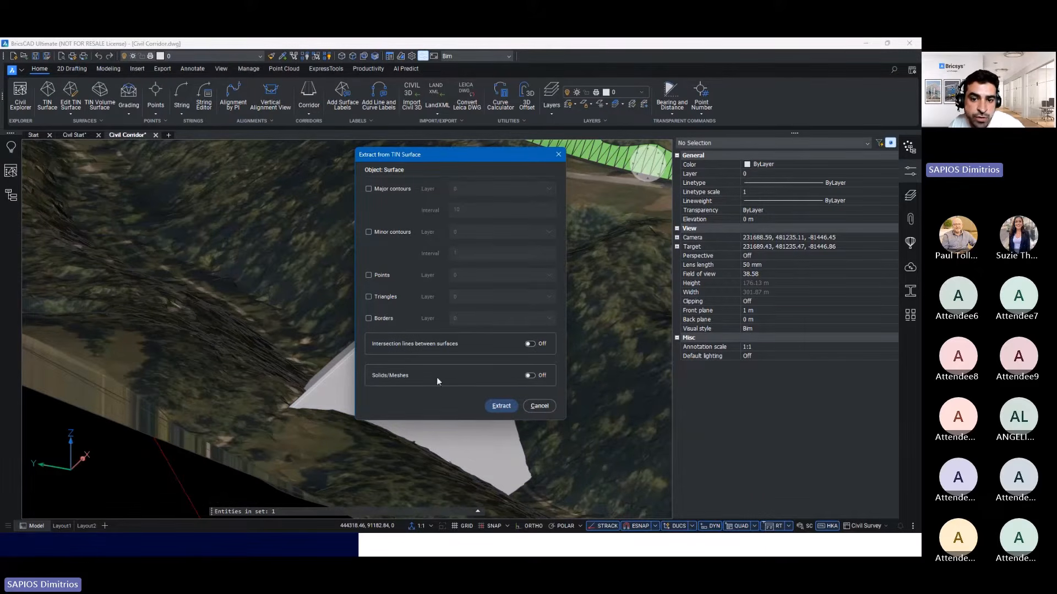
{"action": "left_click", "coordinate": [530, 375]}
{"action": "left_click", "coordinate": [530, 375]}
{"action": "left_click", "coordinate": [530, 376]}
{"action": "left_click", "coordinate": [530, 376]}
{"action": "scroll", "coordinate": [498, 372], "scroll_direction": "down", "scroll_amount": 3}
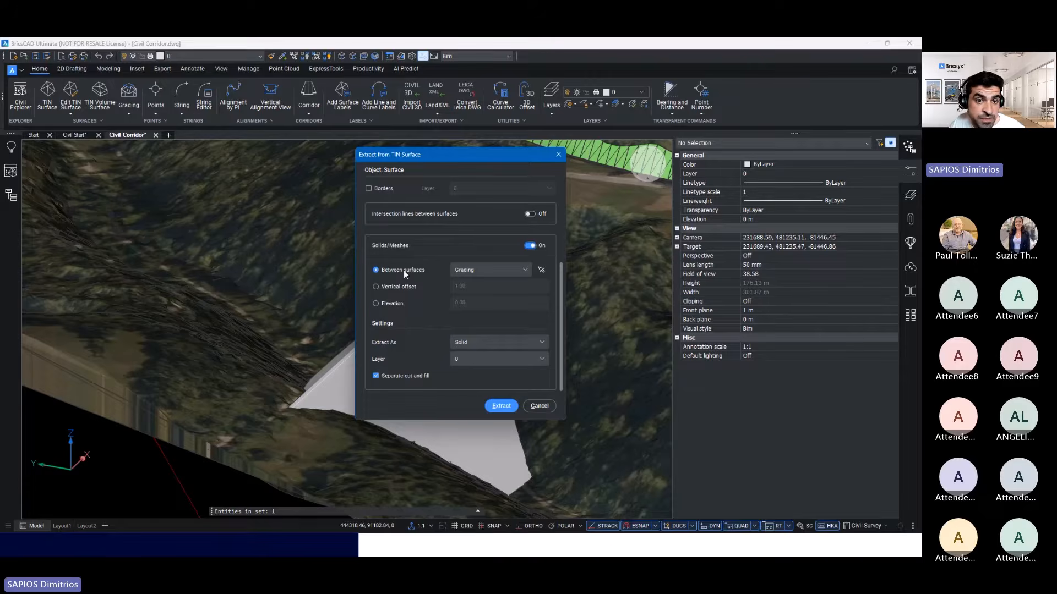
- Pick the terrain, Surface1, as the second surface and extract solids between the surfaces with cut and fill separated
{"action": "left_click", "coordinate": [540, 269]}
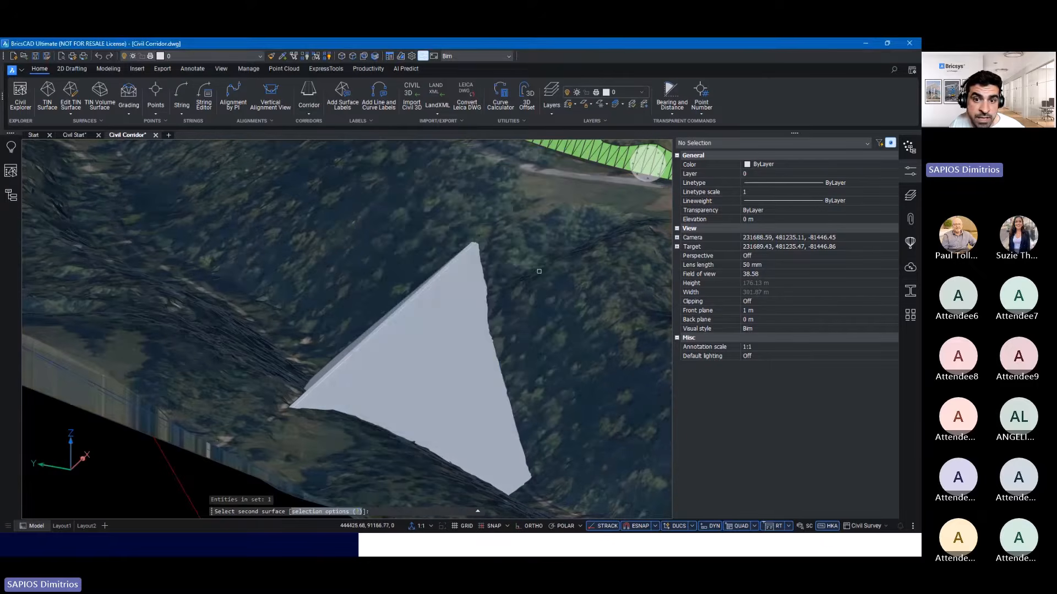
{"action": "left_click", "coordinate": [571, 347]}
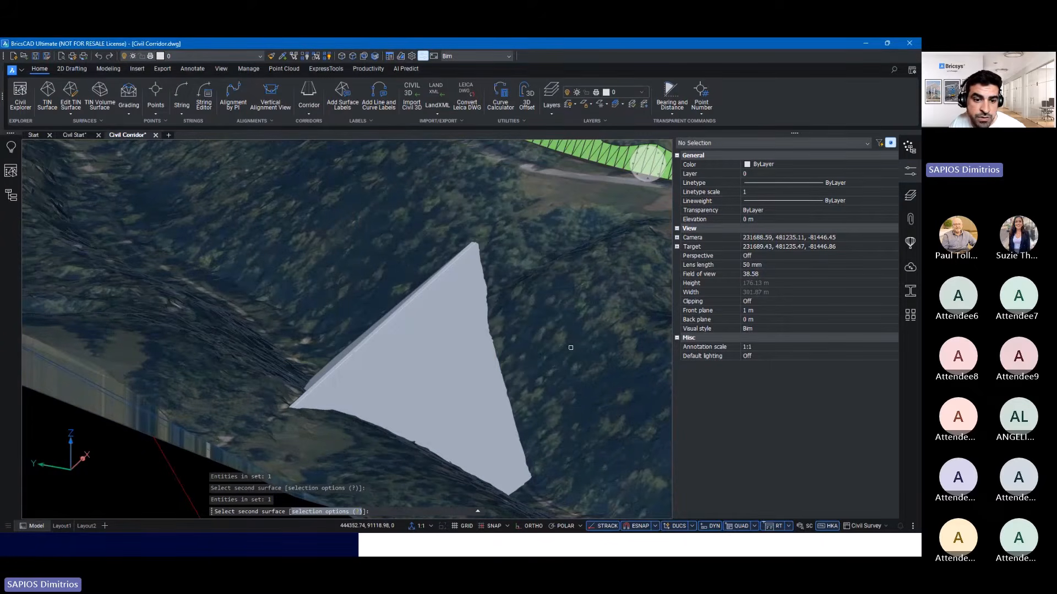
{"action": "key", "text": "Return"}
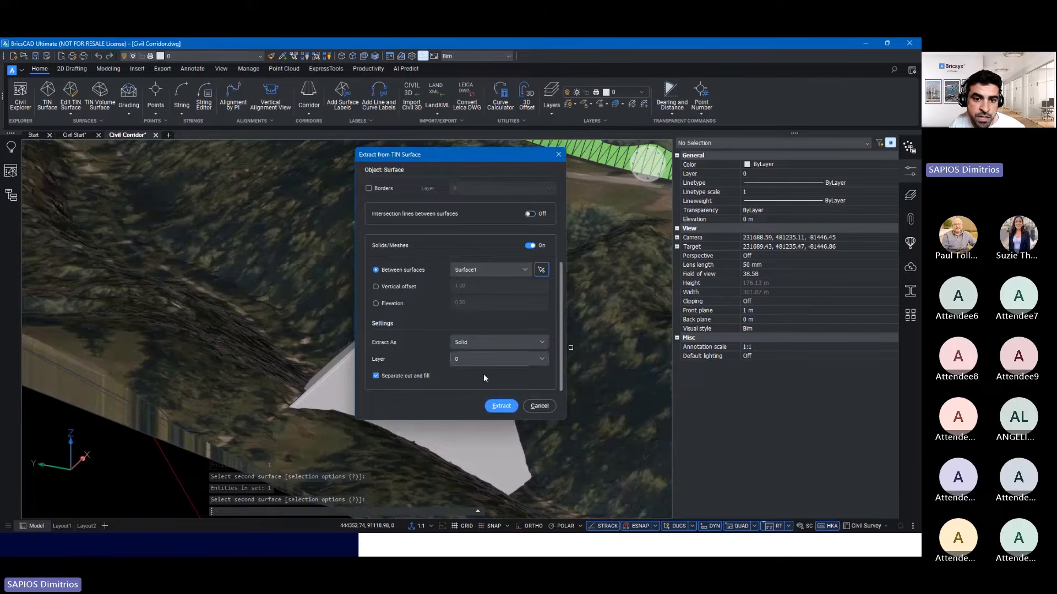
{"action": "left_click", "coordinate": [495, 409]}
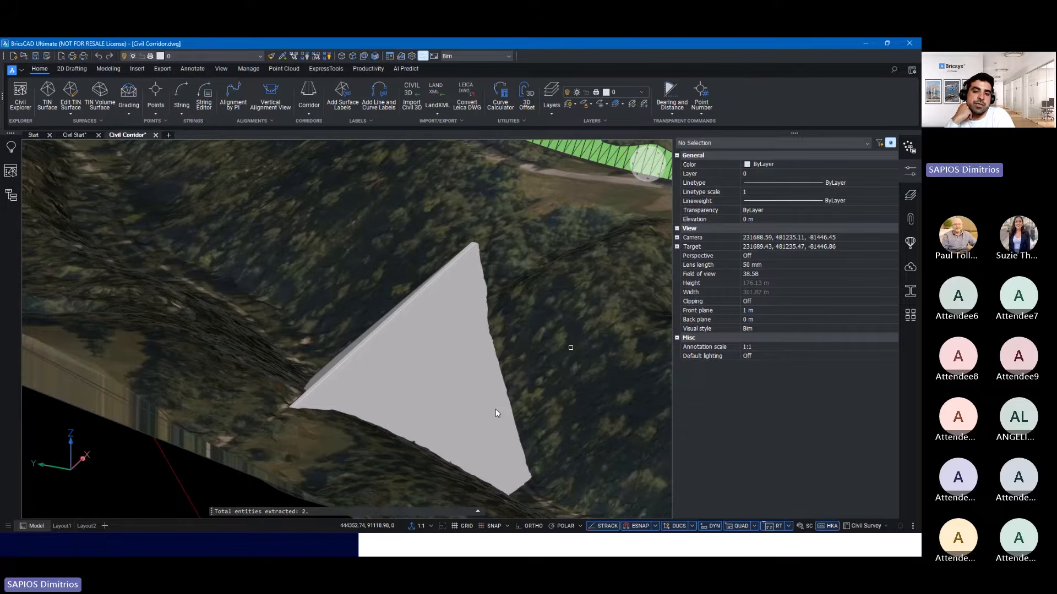
- Isolate the extracted 3D solid of the graded strip and inspect its shape from the side
{"action": "mouse_move", "coordinate": [494, 409]}
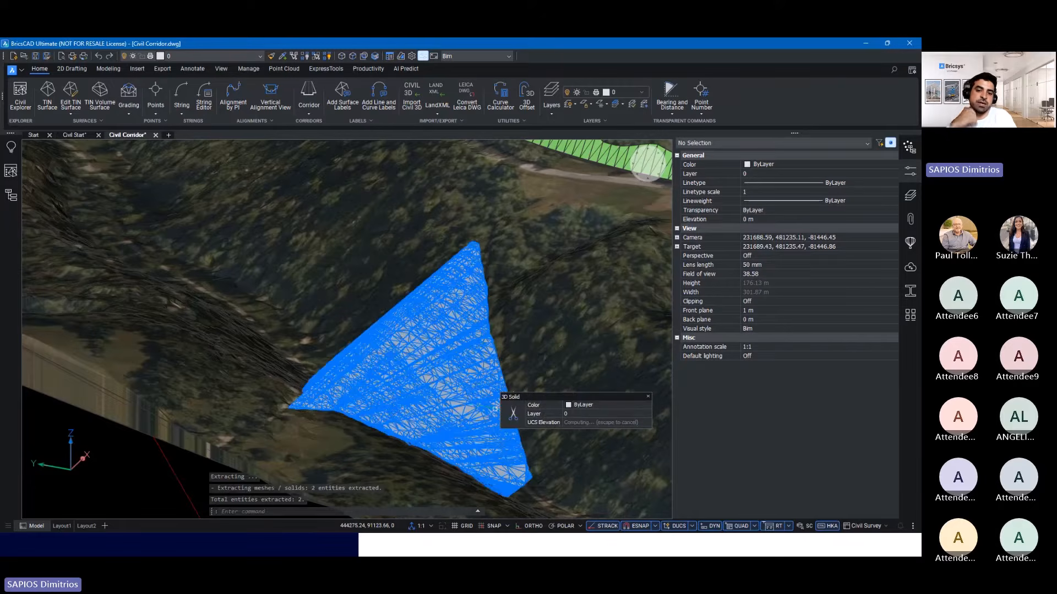
{"action": "middle_click_drag", "start_coordinate": [449, 396], "coordinate": [472, 385], "text": "shift"}
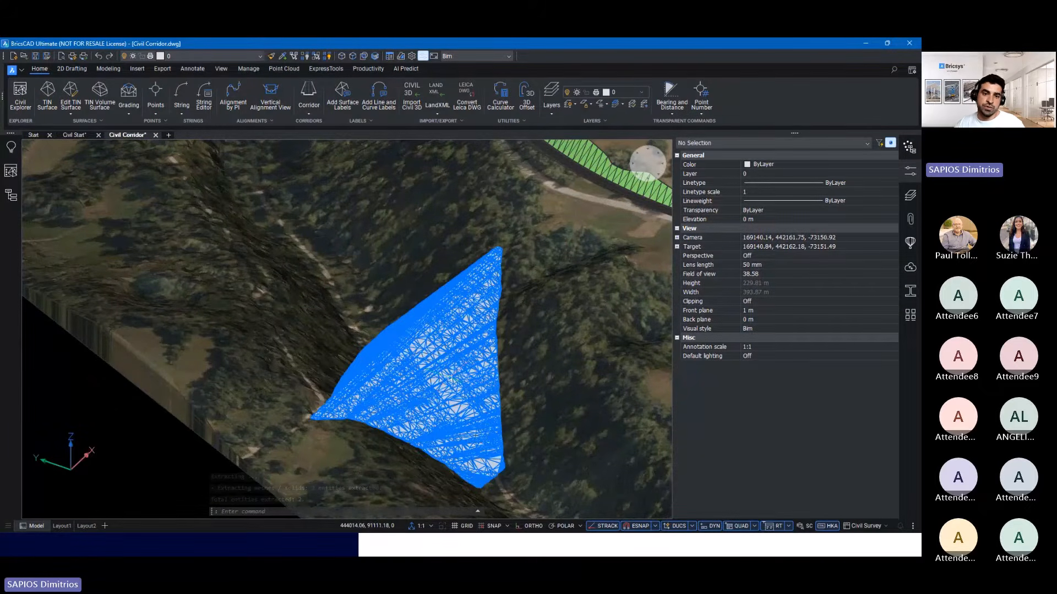
{"action": "left_click", "coordinate": [449, 377]}
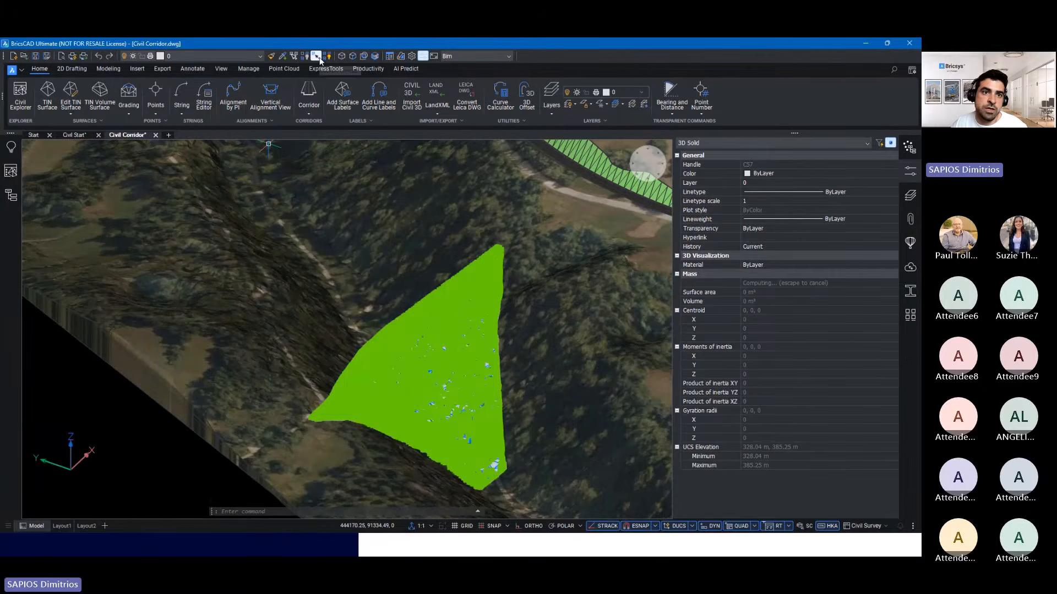
{"action": "left_click", "coordinate": [315, 56]}
{"action": "key", "text": "Caps_Lock"}
{"action": "middle_click_drag", "start_coordinate": [538, 431], "coordinate": [471, 207], "text": "shift"}
{"action": "scroll", "coordinate": [386, 248], "scroll_direction": "up", "scroll_amount": 3}
{"action": "middle_click_drag", "start_coordinate": [385, 247], "coordinate": [318, 246], "text": "shift"}
{"action": "scroll", "coordinate": [344, 258], "scroll_direction": "down", "scroll_amount": 3}
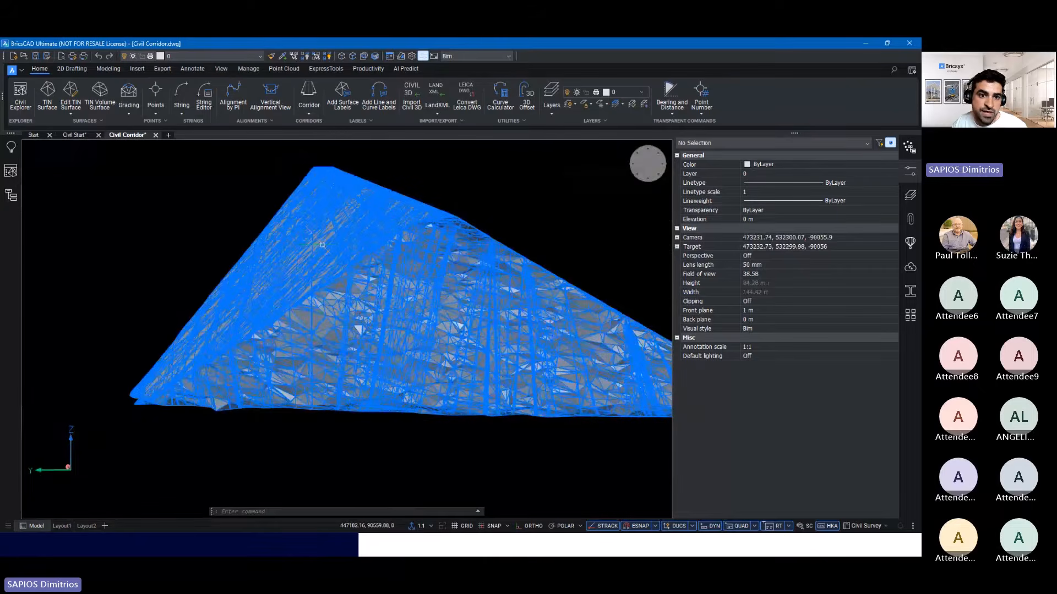
- Select the isolated solid and read its volume in the mass properties
{"action": "left_click", "coordinate": [322, 245]}
{"action": "middle_click_drag", "start_coordinate": [405, 206], "coordinate": [556, 208], "text": "shift"}
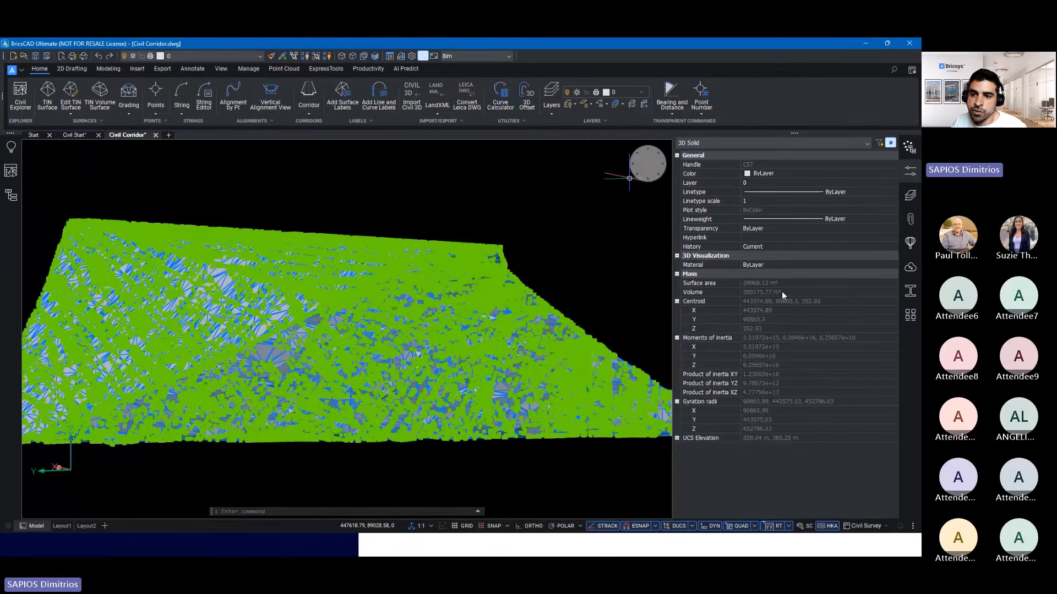
{"action": "left_click", "coordinate": [791, 292]}
{"action": "key", "text": "ctrl"}
{"action": "key", "text": "ctrl"}
{"action": "key", "text": "ctrl"}
{"action": "key", "text": "ctrl"}
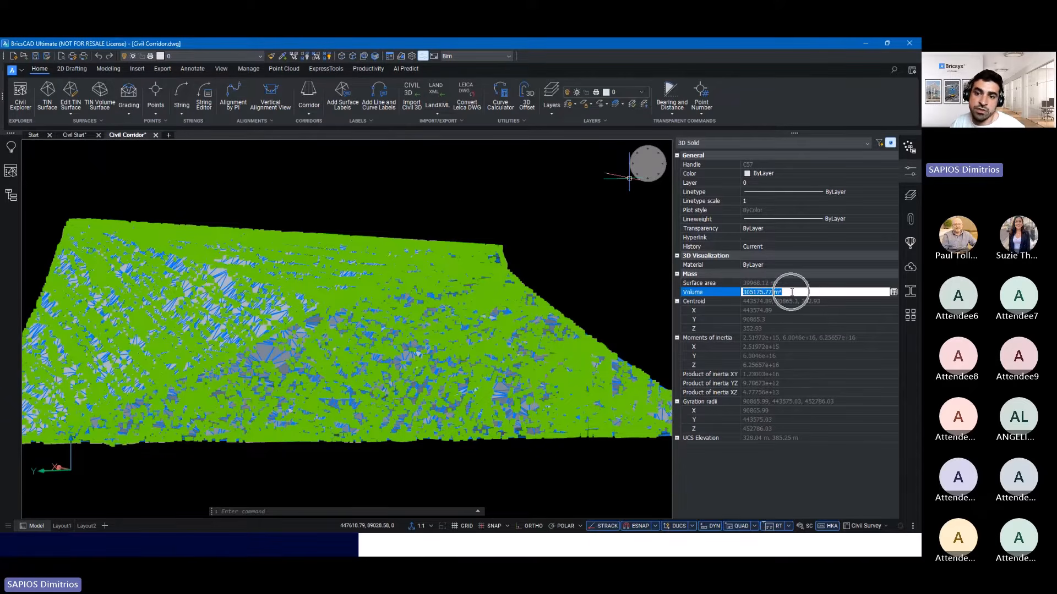
{"action": "key", "text": "ctrl"}
{"action": "key", "text": "ctrl"}
{"action": "key", "text": "ctrl"}
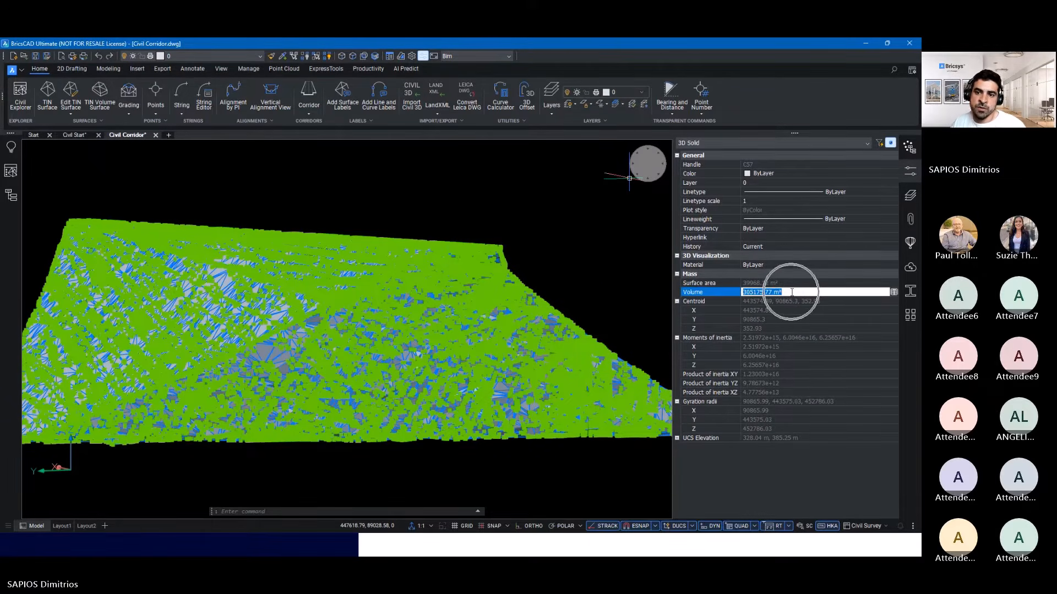
- Deselect the solid and restore the hidden terrain and other objects
{"action": "scroll", "coordinate": [578, 252], "scroll_direction": "down", "scroll_amount": 2}
{"action": "middle_click_drag", "start_coordinate": [578, 252], "coordinate": [495, 292], "text": "shift"}
{"action": "key", "text": "Escape"}
{"action": "scroll", "coordinate": [539, 276], "scroll_direction": "down", "scroll_amount": 2}
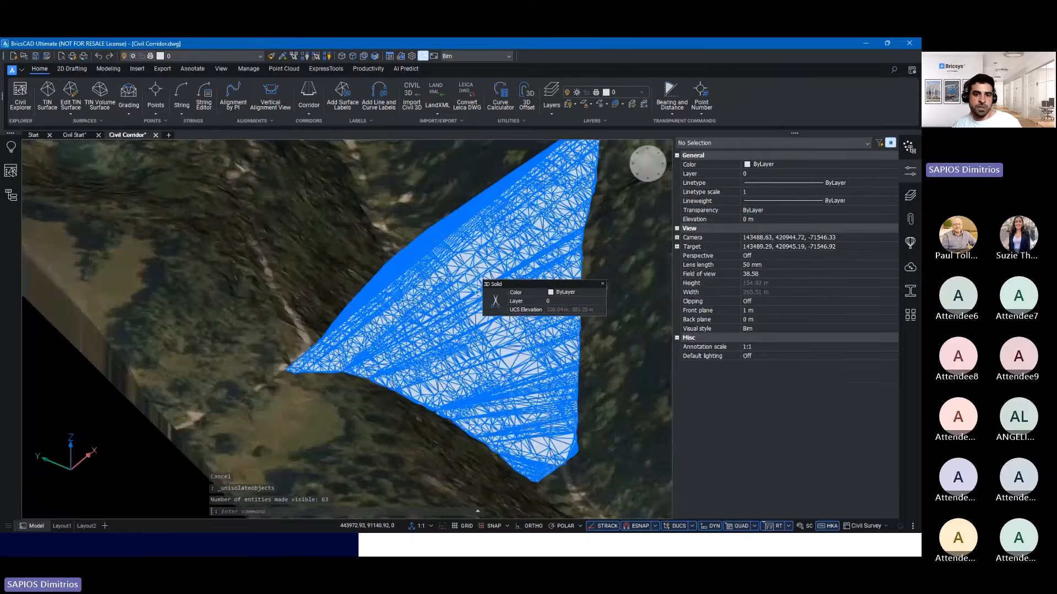
{"action": "middle_click_drag", "start_coordinate": [498, 279], "coordinate": [463, 318]}
{"action": "scroll", "coordinate": [402, 381], "scroll_direction": "down", "scroll_amount": 2}
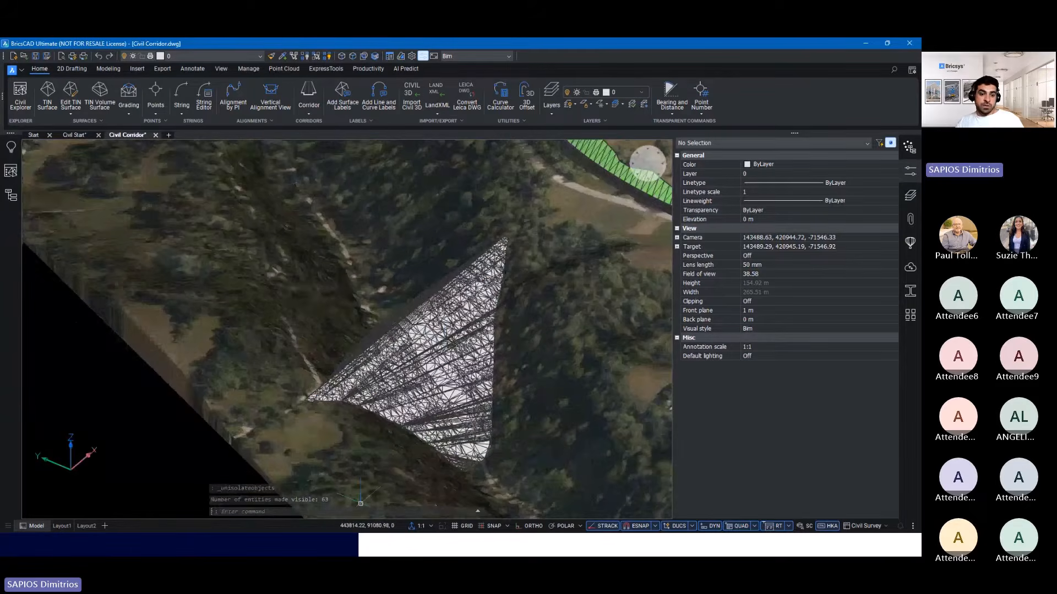
- Delete the extracted 3D solid and the merged strip surface from the terrain
{"action": "key", "text": "alt+Tab"}
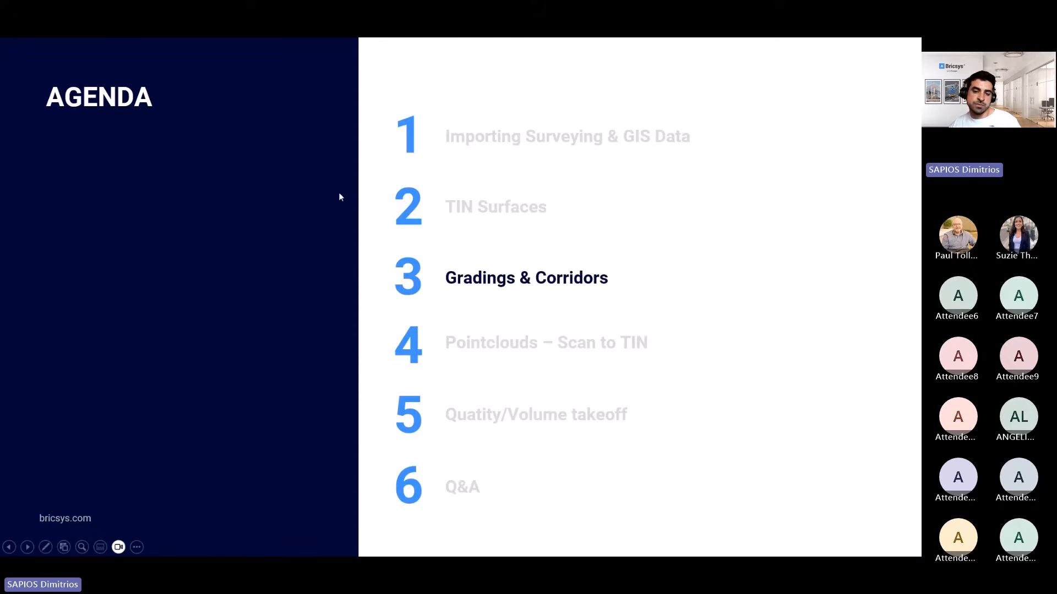
{"action": "key", "text": "alt+Tab"}
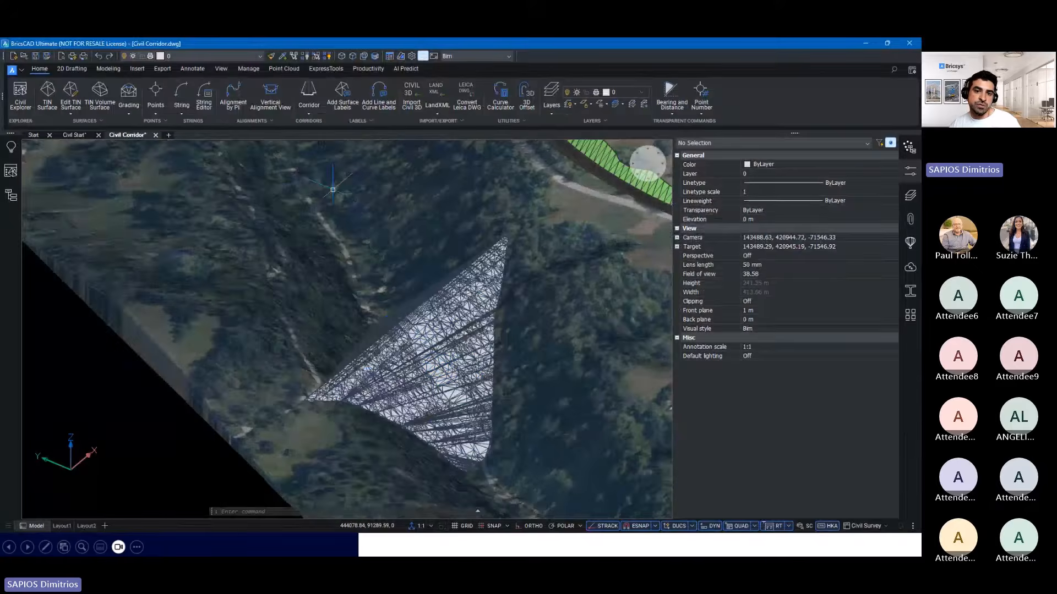
{"action": "left_click", "coordinate": [437, 349]}
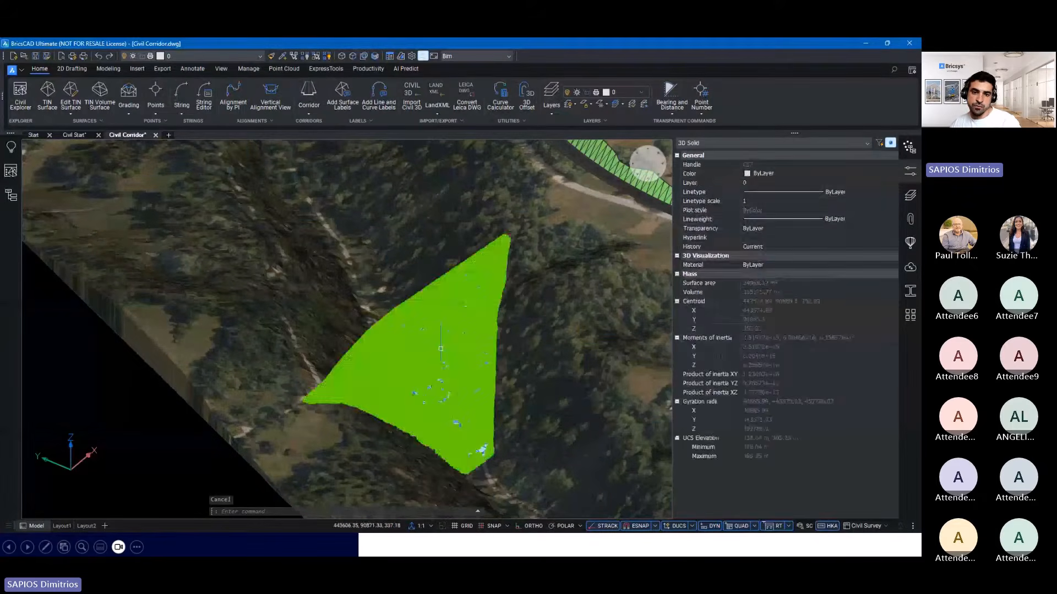
{"action": "key", "text": "Delete"}
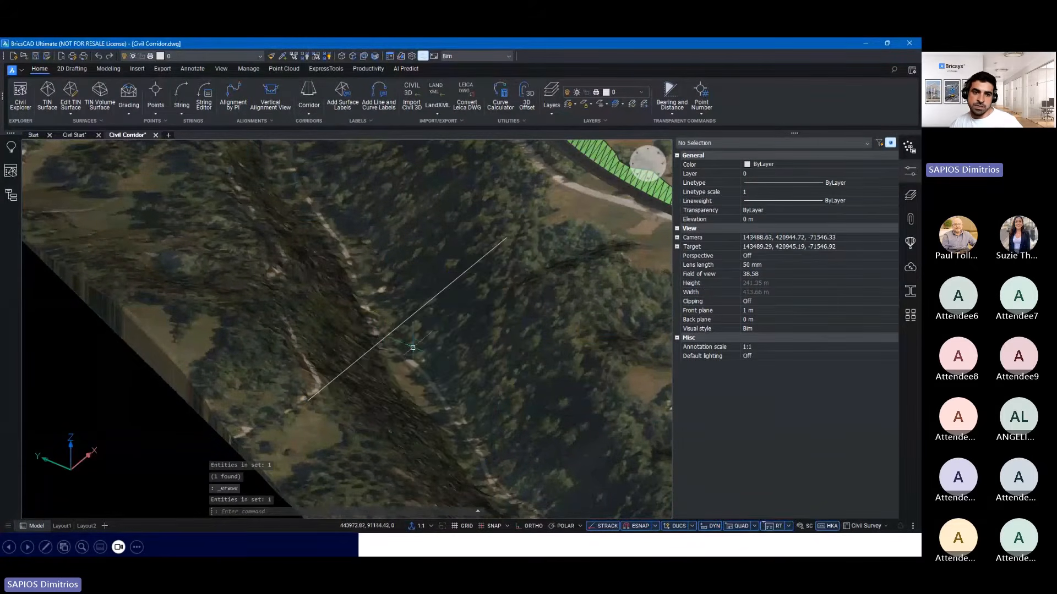
- Examine the magenta road and bridge cross-section polylines drawn beside the terrain, especially the smaller bridge section with its closed outlines
{"action": "scroll", "coordinate": [388, 336], "scroll_direction": "down", "scroll_amount": 5}
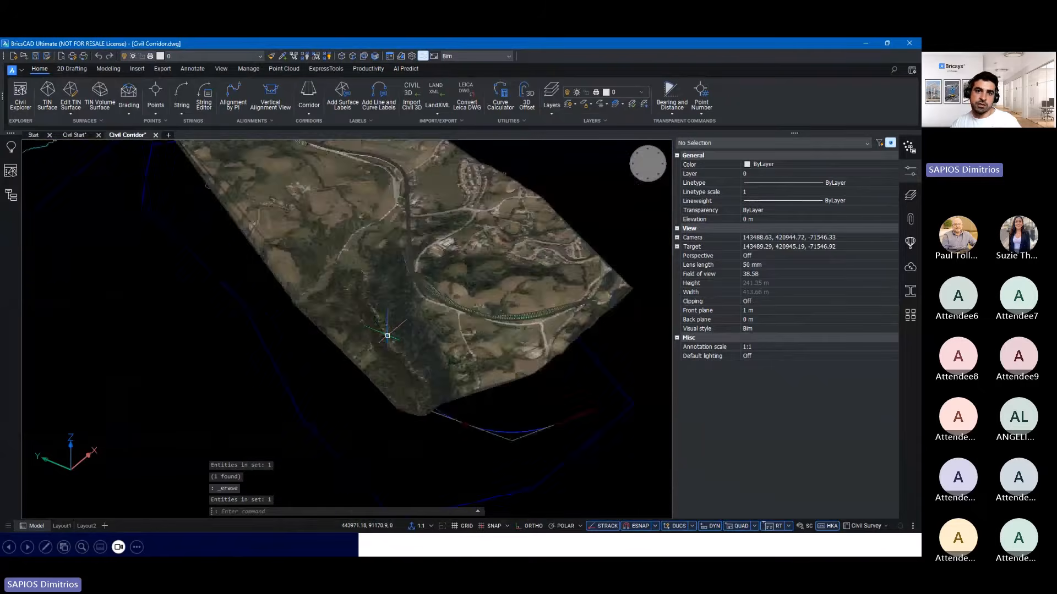
{"action": "scroll", "coordinate": [387, 336], "scroll_direction": "down", "scroll_amount": 4}
{"action": "middle_click_drag", "start_coordinate": [388, 336], "coordinate": [430, 432]}
{"action": "middle_click_drag", "start_coordinate": [450, 330], "coordinate": [412, 352], "text": "shift"}
{"action": "scroll", "coordinate": [429, 363], "scroll_direction": "up", "scroll_amount": 3}
{"action": "scroll", "coordinate": [429, 363], "scroll_direction": "up", "scroll_amount": 3}
{"action": "middle_click_drag", "start_coordinate": [427, 279], "coordinate": [343, 385]}
{"action": "middle_click_drag", "start_coordinate": [361, 311], "coordinate": [188, 380]}
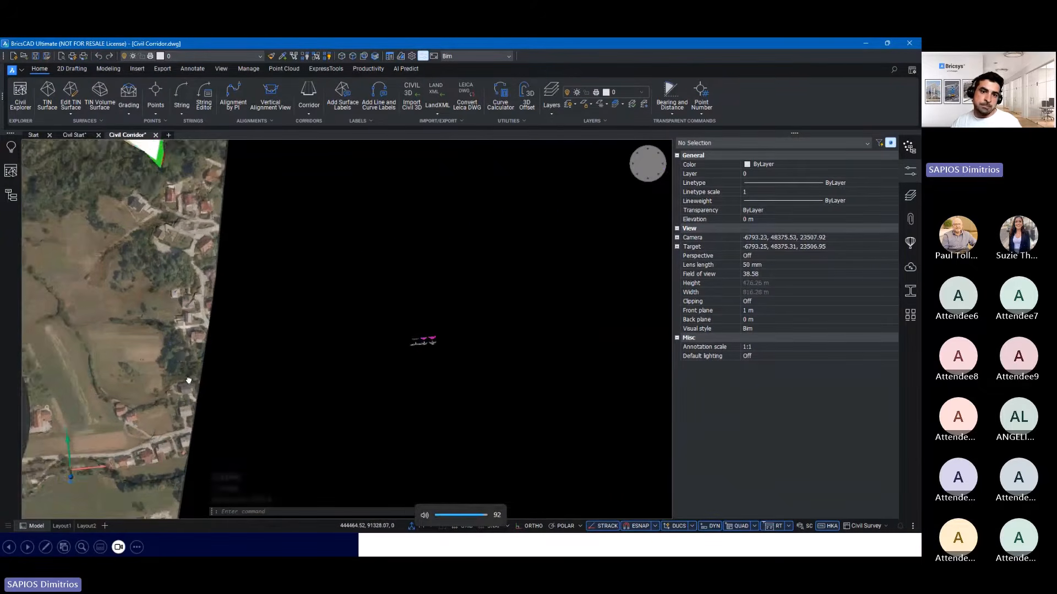
{"action": "scroll", "coordinate": [423, 339], "scroll_direction": "up", "scroll_amount": 5}
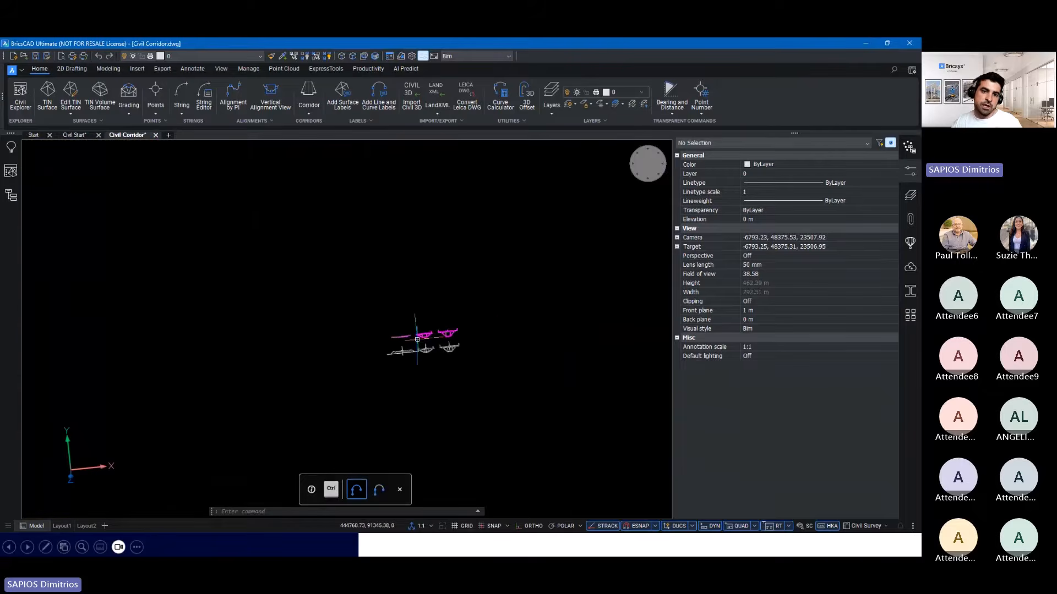
{"action": "scroll", "coordinate": [417, 340], "scroll_direction": "up", "scroll_amount": 6}
{"action": "scroll", "coordinate": [300, 380], "scroll_direction": "up", "scroll_amount": 1}
{"action": "middle_click_drag", "start_coordinate": [331, 249], "coordinate": [308, 210]}
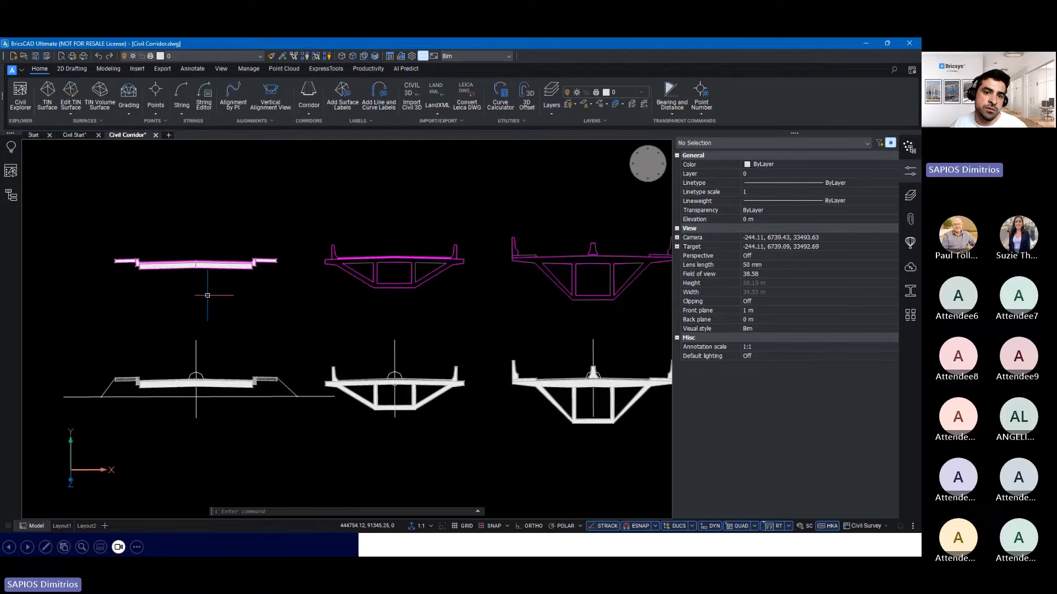
{"action": "scroll", "coordinate": [424, 246], "scroll_direction": "up", "scroll_amount": 5}
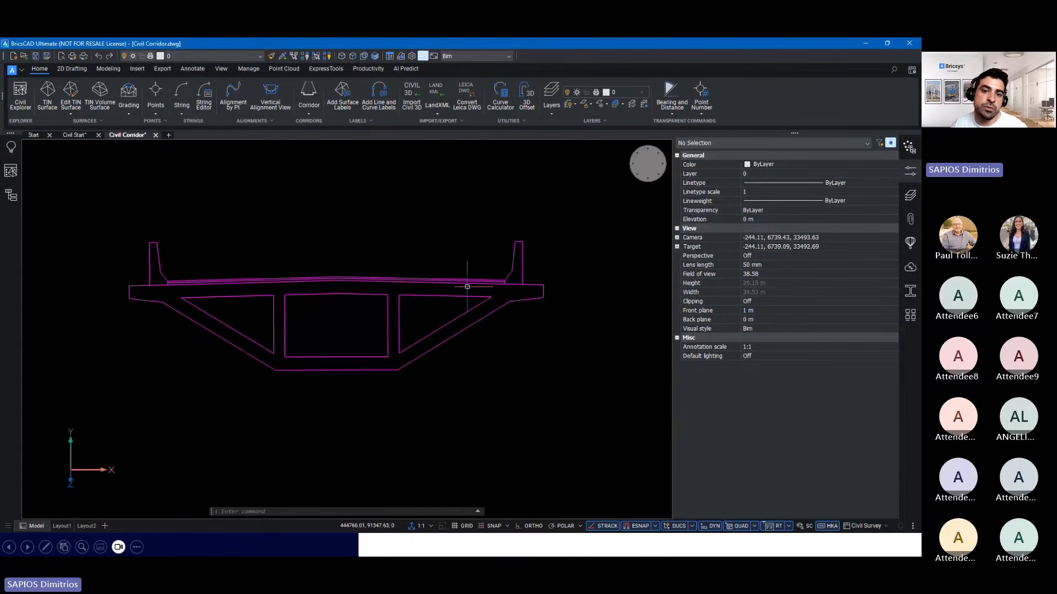
{"action": "key", "text": "Escape"}
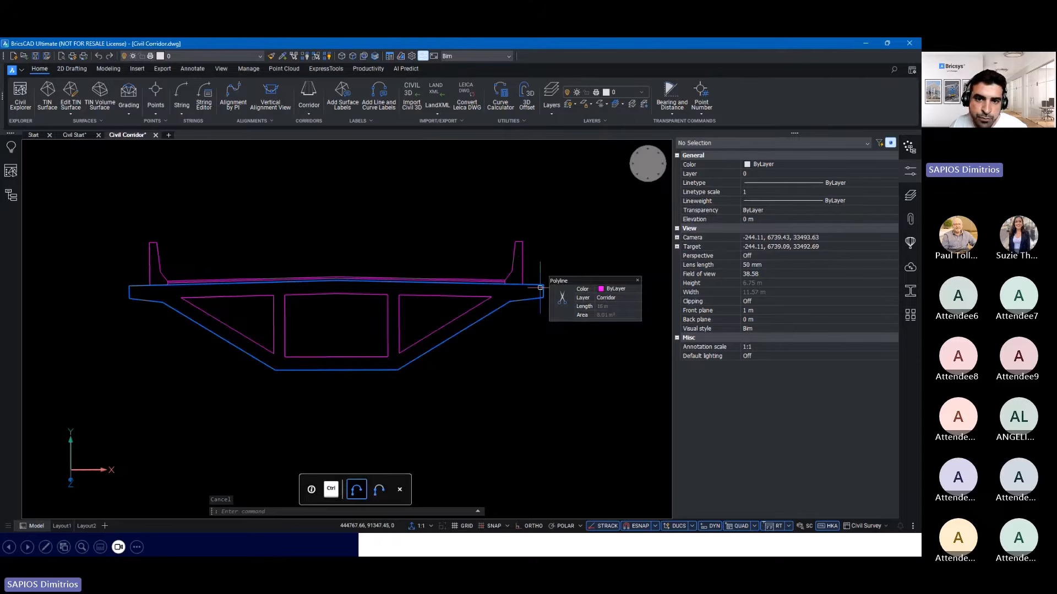
{"action": "key", "text": "Escape"}
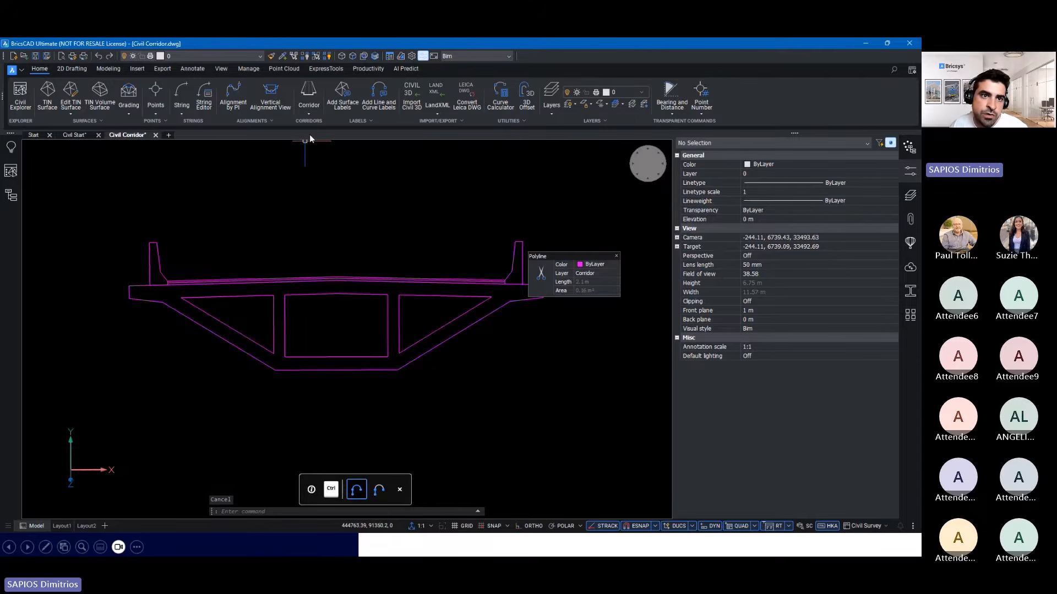
- Check the Corridor Template command and examine the finished corridor template of the smaller bridge around its insertion point
{"action": "left_click", "coordinate": [310, 114]}
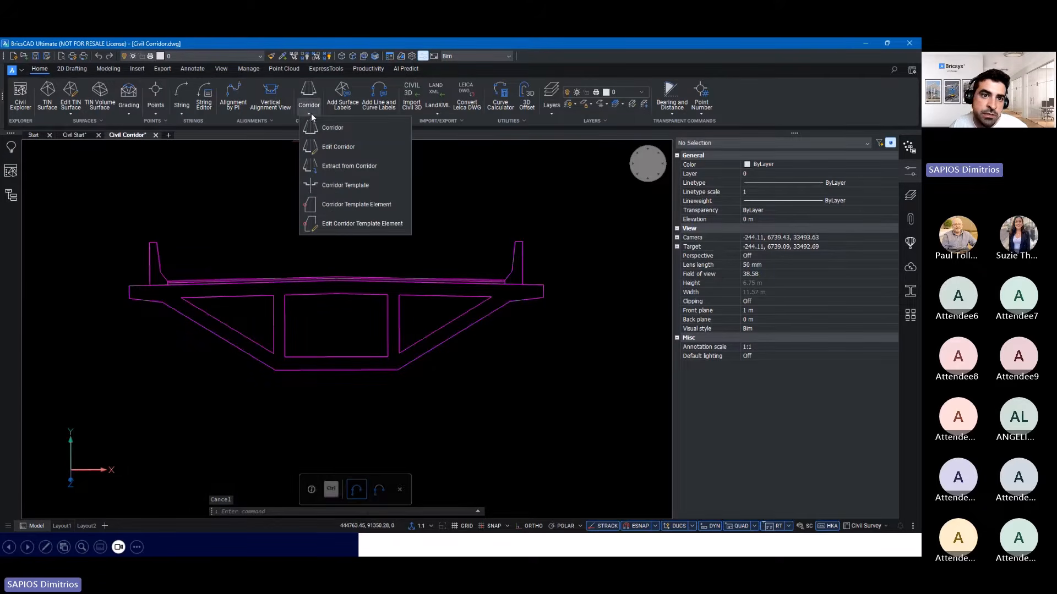
{"action": "left_click", "coordinate": [355, 186]}
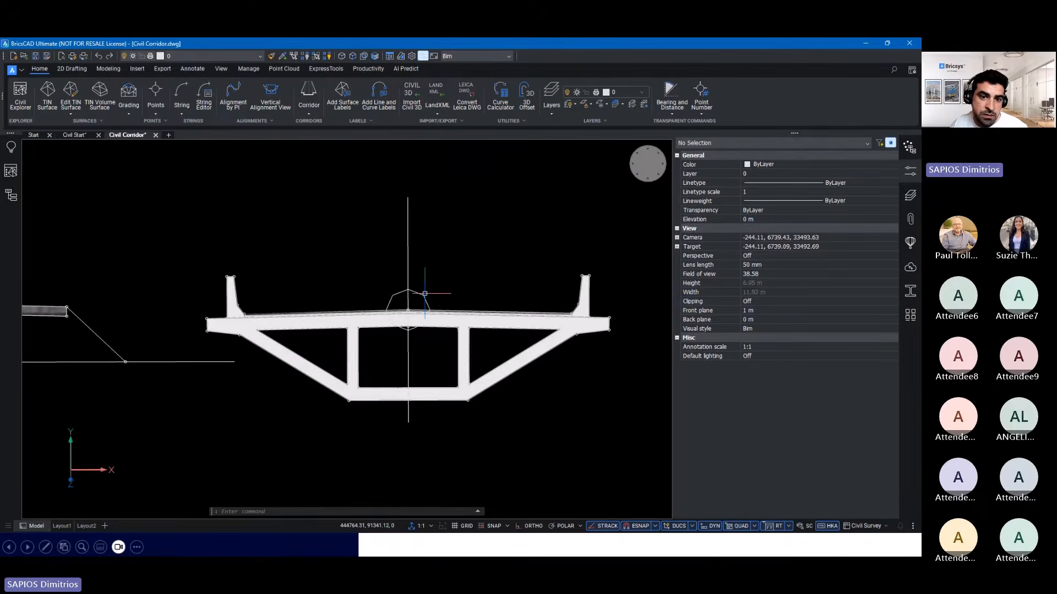
{"action": "mouse_move", "coordinate": [423, 295]}
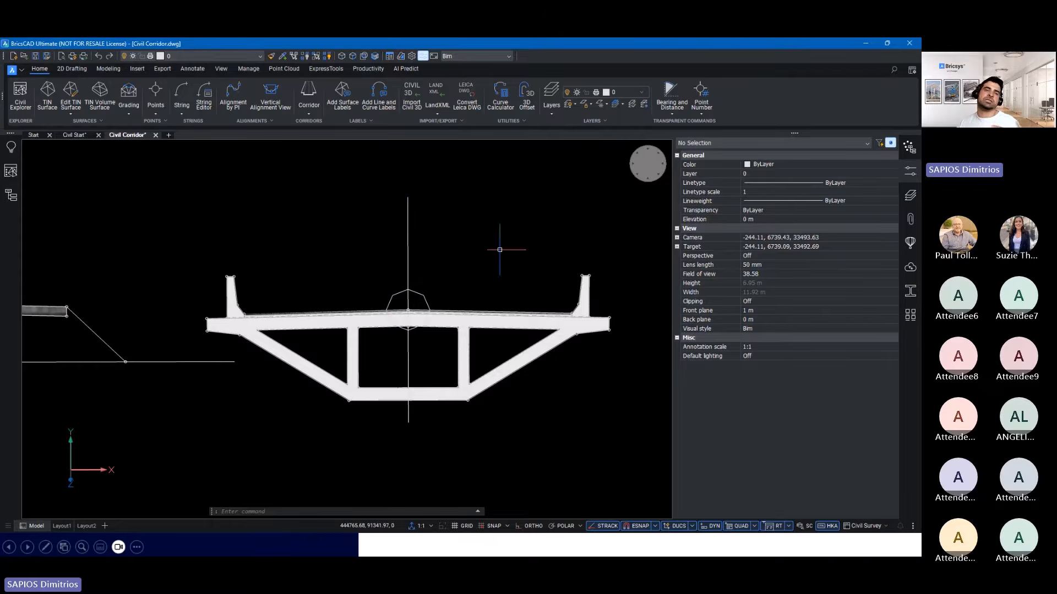
{"action": "scroll", "coordinate": [451, 270], "scroll_direction": "up", "scroll_amount": 5}
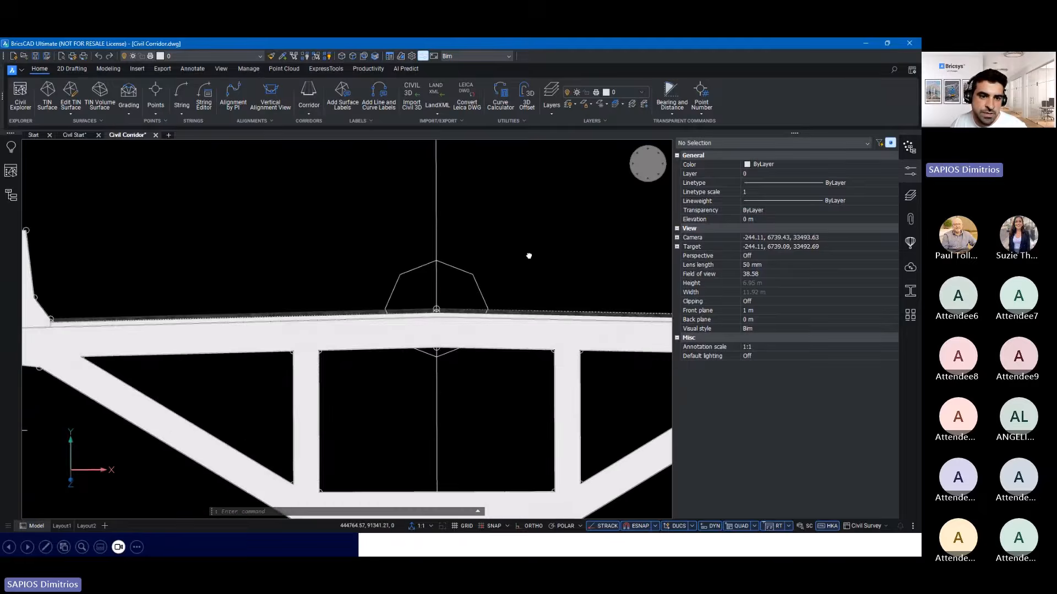
- Examine the road corridor template's sidewalk, kerb and pavement layers with their materials and connection points
{"action": "scroll", "coordinate": [556, 237], "scroll_direction": "down", "scroll_amount": 3}
{"action": "scroll", "coordinate": [584, 223], "scroll_direction": "down", "scroll_amount": 3}
{"action": "middle_click_drag", "start_coordinate": [383, 184], "coordinate": [510, 267]}
{"action": "scroll", "coordinate": [509, 267], "scroll_direction": "down", "scroll_amount": 1}
{"action": "scroll", "coordinate": [150, 315], "scroll_direction": "up", "scroll_amount": 7}
{"action": "middle_click_drag", "start_coordinate": [150, 317], "coordinate": [336, 270]}
{"action": "scroll", "coordinate": [336, 271], "scroll_direction": "up", "scroll_amount": 1}
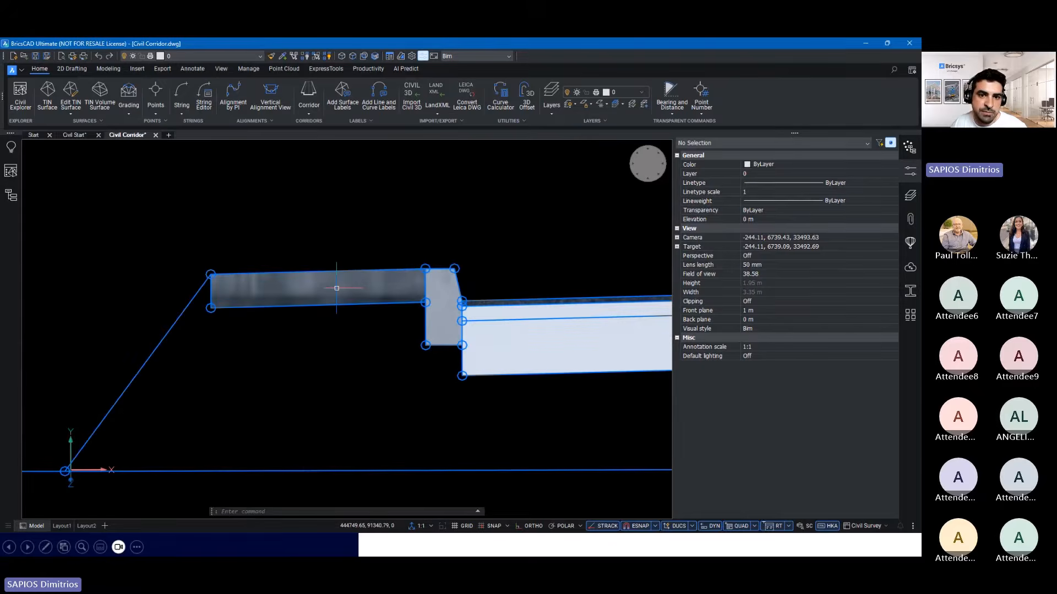
{"action": "scroll", "coordinate": [462, 302], "scroll_direction": "up", "scroll_amount": 7}
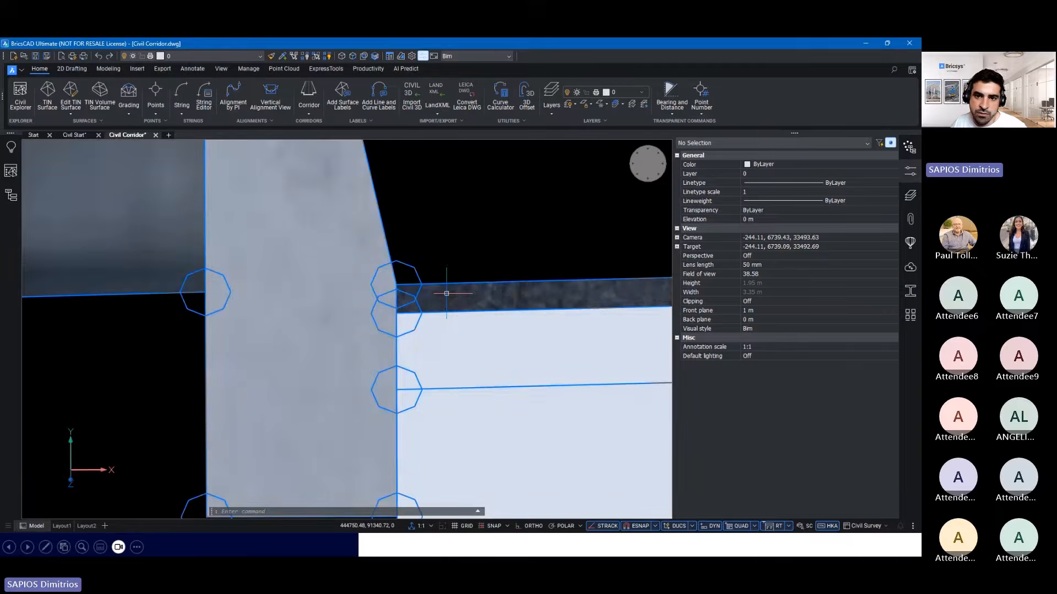
{"action": "middle_click_drag", "start_coordinate": [579, 292], "coordinate": [412, 302]}
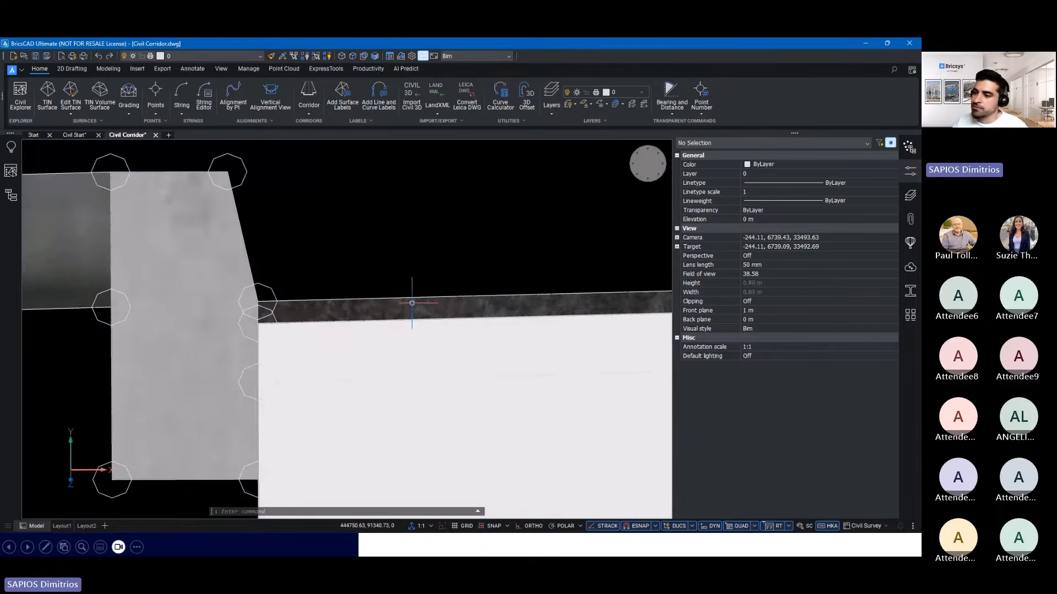
{"action": "scroll", "coordinate": [412, 303], "scroll_direction": "down", "scroll_amount": 6}
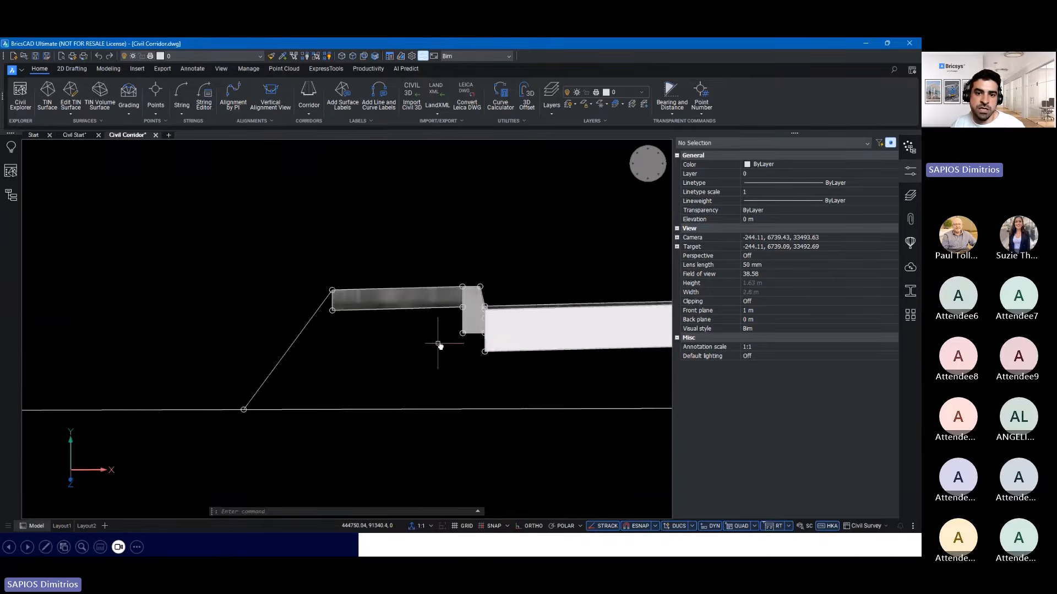
- Examine the side slopes on both sides of the road template, down to where they meet the ground line
{"action": "middle_click_drag", "start_coordinate": [440, 345], "coordinate": [295, 334]}
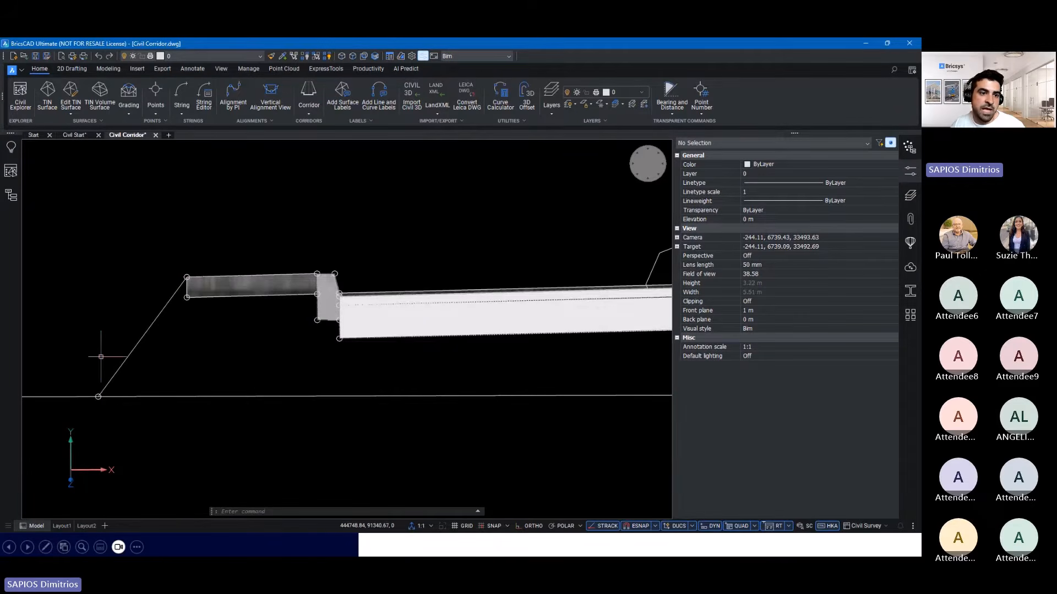
{"action": "scroll", "coordinate": [99, 356], "scroll_direction": "down", "scroll_amount": 2}
{"action": "middle_click_drag", "start_coordinate": [444, 367], "coordinate": [178, 348]}
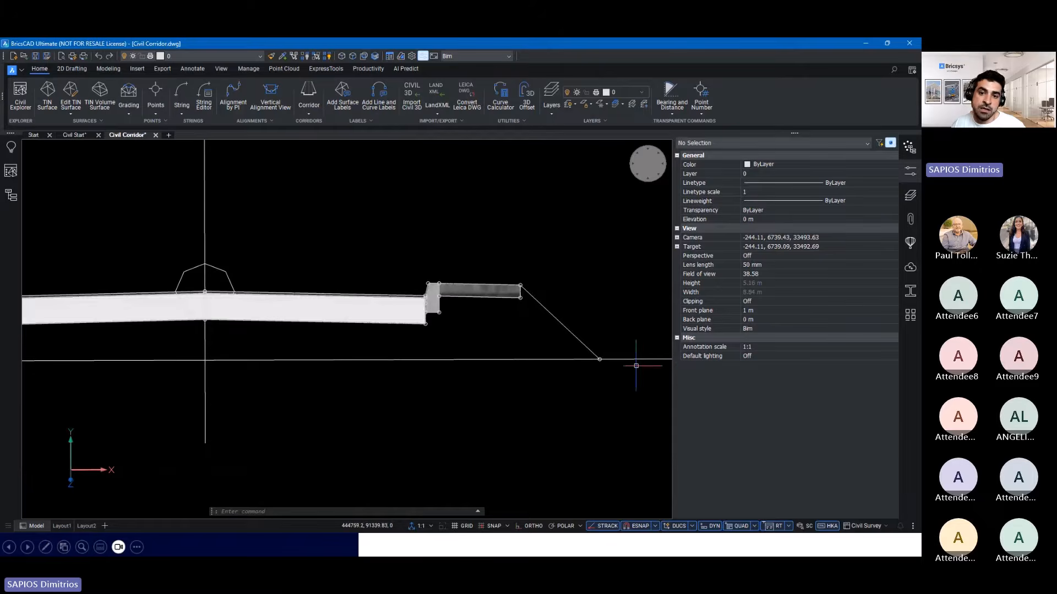
{"action": "scroll", "coordinate": [590, 324], "scroll_direction": "down", "scroll_amount": 3}
{"action": "middle_click_drag", "start_coordinate": [591, 325], "coordinate": [530, 310]}
{"action": "scroll", "coordinate": [512, 276], "scroll_direction": "up", "scroll_amount": 2}
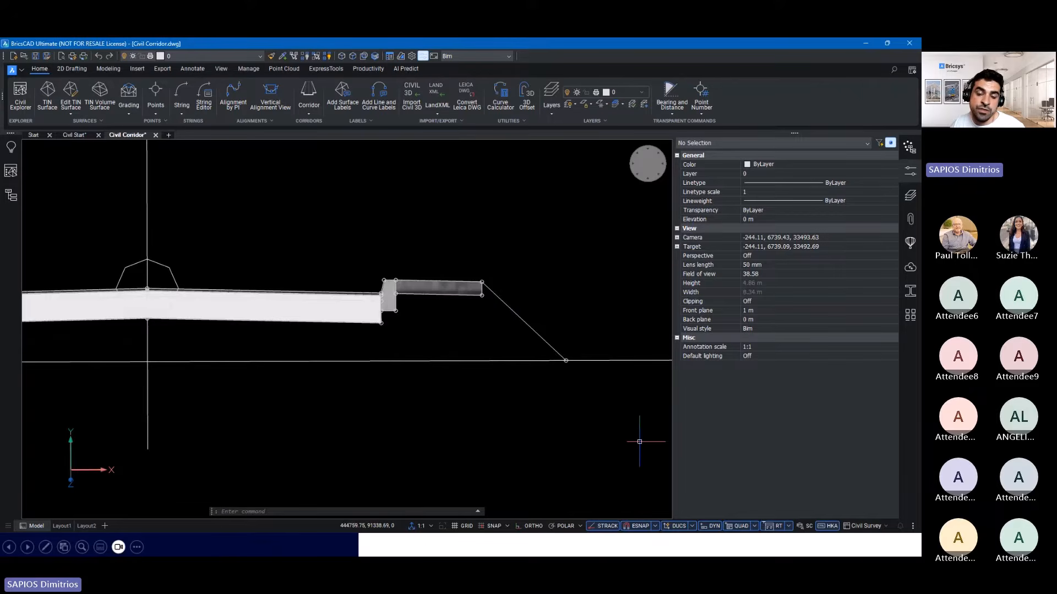
- Review the road template as a whole and return from the templates to the terrain model
{"action": "scroll", "coordinate": [522, 287], "scroll_direction": "down", "scroll_amount": 2}
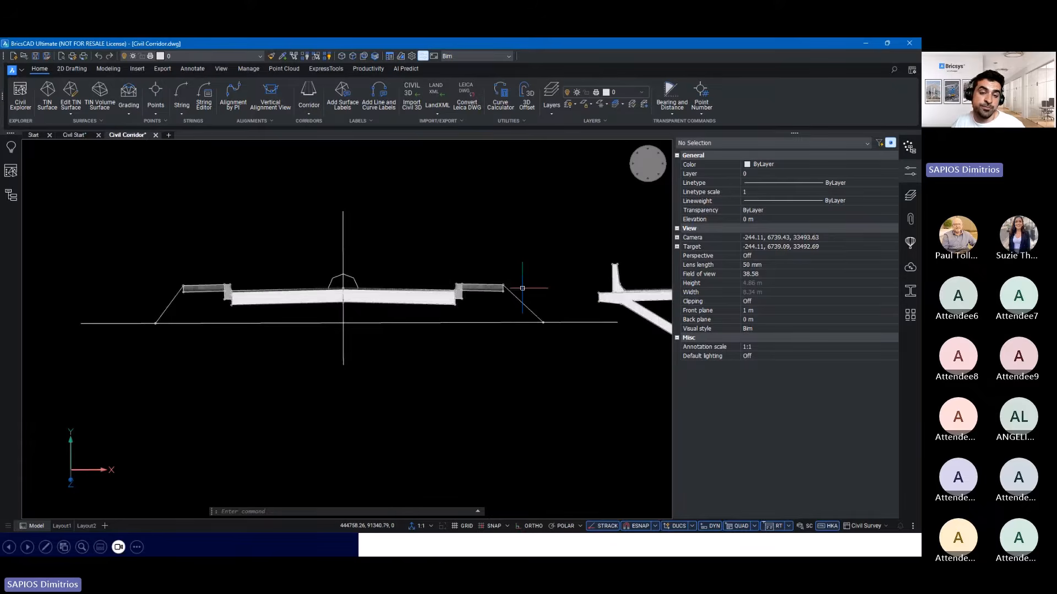
{"action": "scroll", "coordinate": [522, 288], "scroll_direction": "down", "scroll_amount": 4}
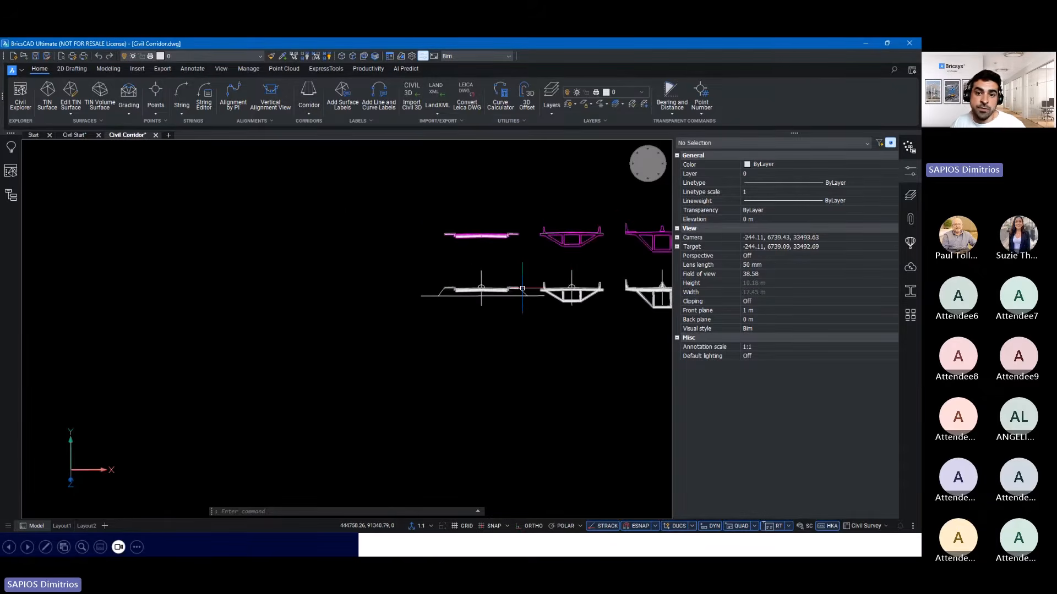
{"action": "scroll", "coordinate": [402, 295], "scroll_direction": "down", "scroll_amount": 7}
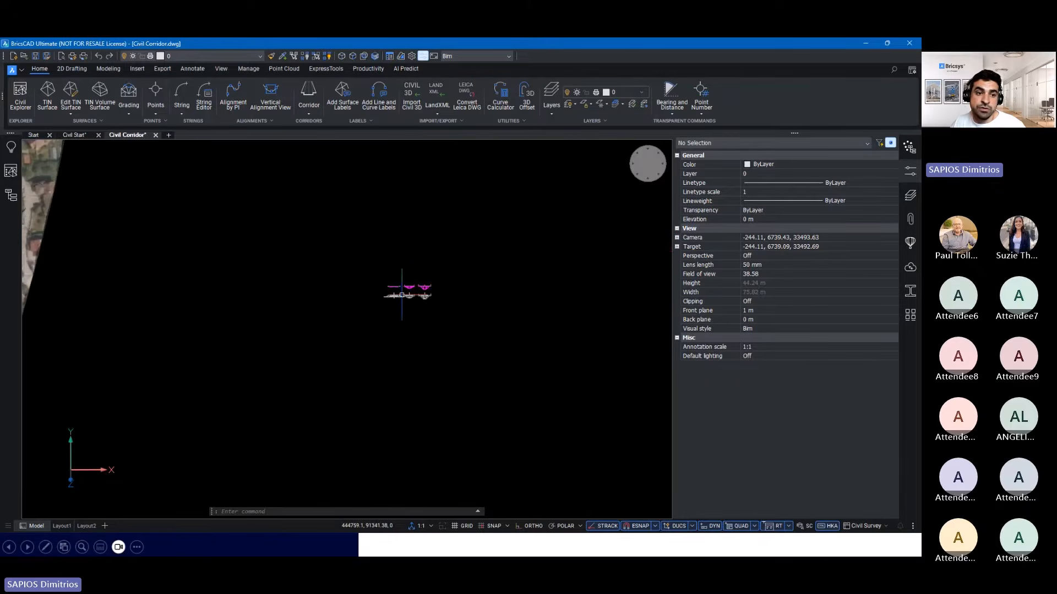
{"action": "middle_click_drag", "start_coordinate": [72, 291], "coordinate": [293, 288]}
{"action": "scroll", "coordinate": [293, 288], "scroll_direction": "up", "scroll_amount": 3}
{"action": "middle_click_drag", "start_coordinate": [366, 290], "coordinate": [301, 247], "text": "shift"}
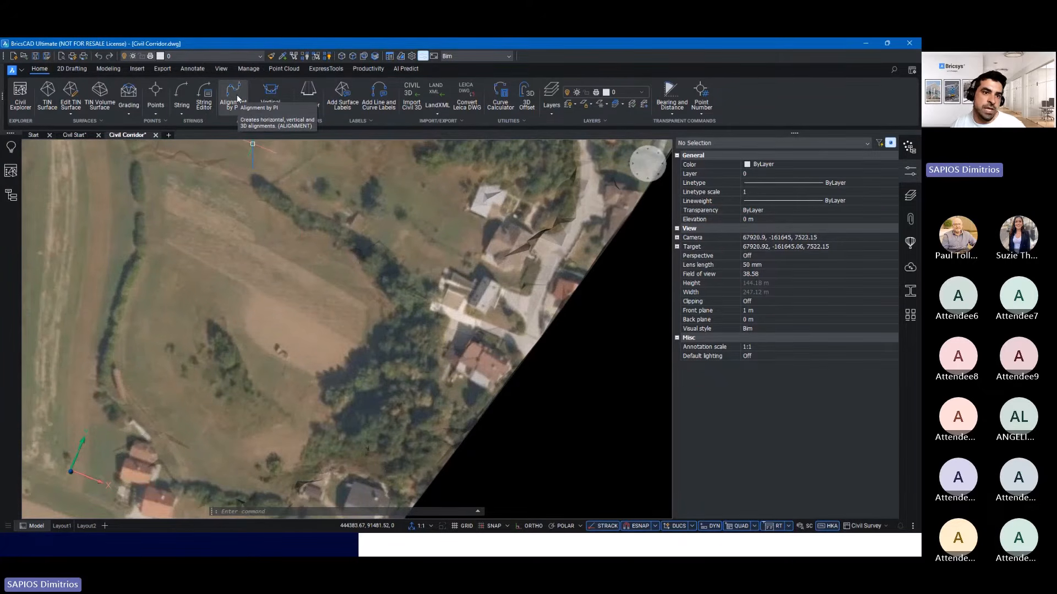
- Draw a winding alignment by PI points over the fields beside the houses on the terrain surface, about 246 m long
{"action": "left_click", "coordinate": [237, 95]}
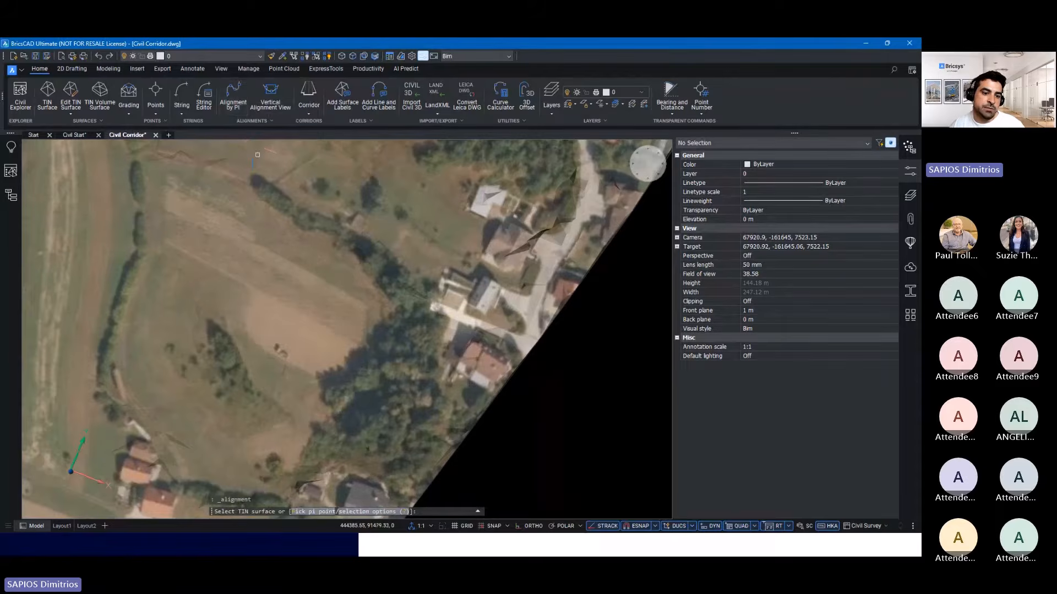
{"action": "key", "text": "Return"}
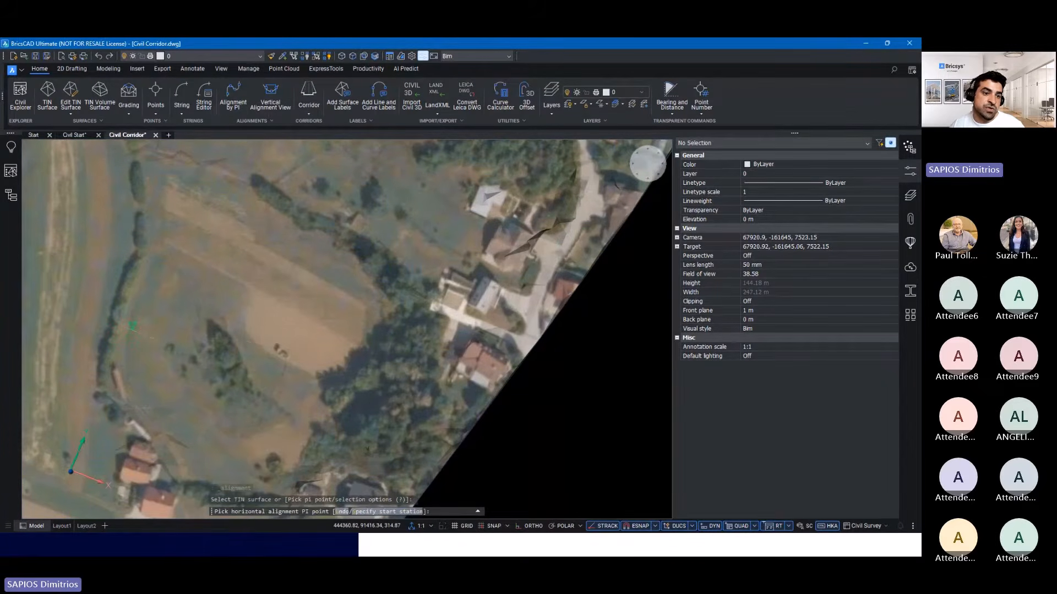
{"action": "middle_click_drag", "start_coordinate": [226, 333], "coordinate": [261, 365], "text": "shift"}
{"action": "left_click", "coordinate": [149, 376]}
{"action": "left_click", "coordinate": [246, 283]}
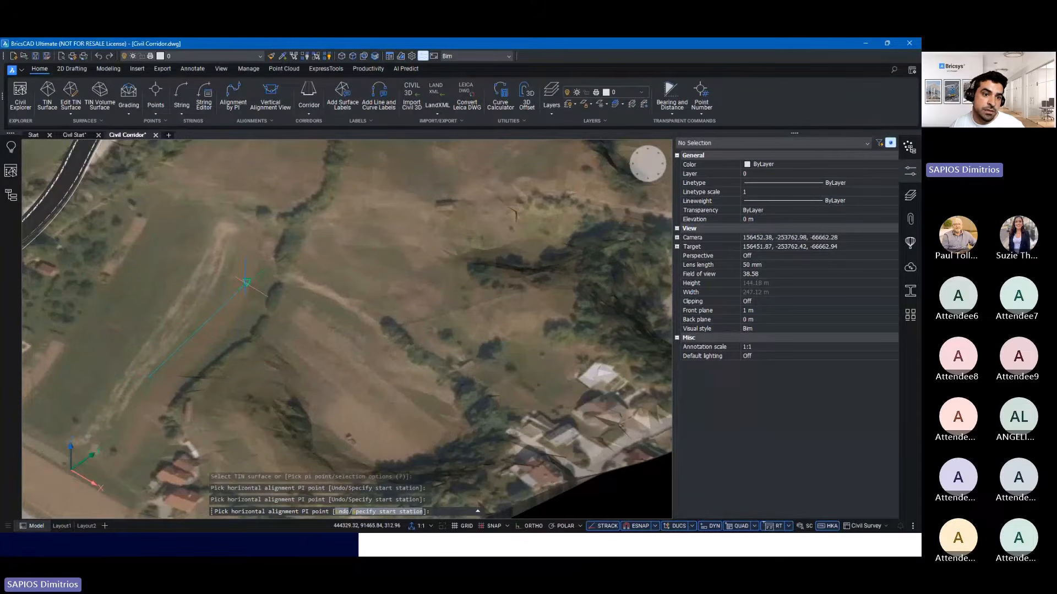
{"action": "left_click", "coordinate": [246, 283]}
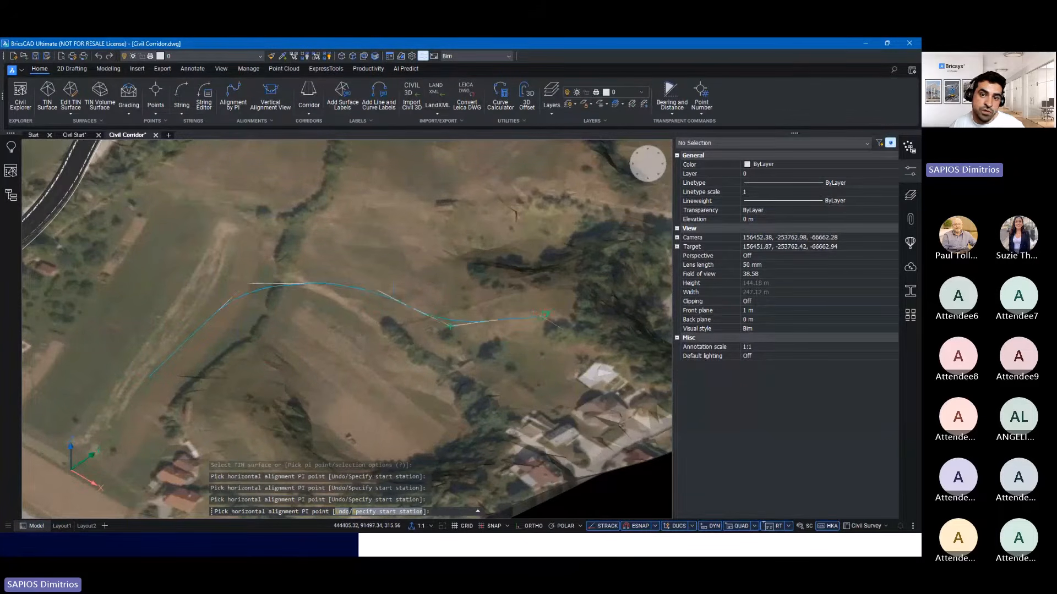
{"action": "left_click", "coordinate": [602, 202]}
{"action": "key", "text": "Return"}
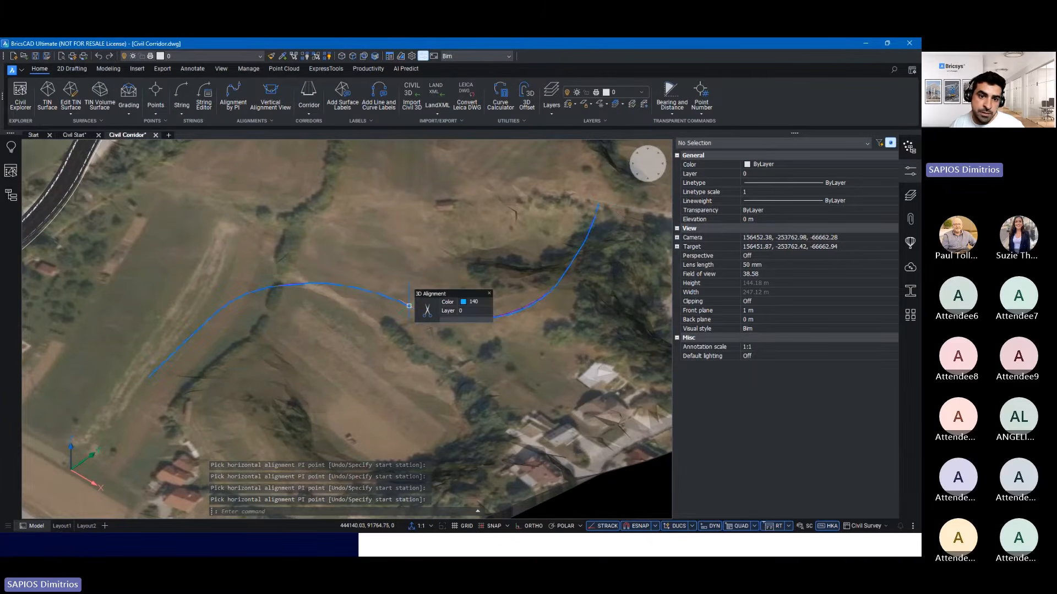
- Stretch the end point of the new horizontal alignment towards the houses, making it about 235 m long
{"action": "left_click", "coordinate": [409, 306]}
{"action": "middle_click_drag", "start_coordinate": [409, 306], "coordinate": [347, 240], "text": "shift"}
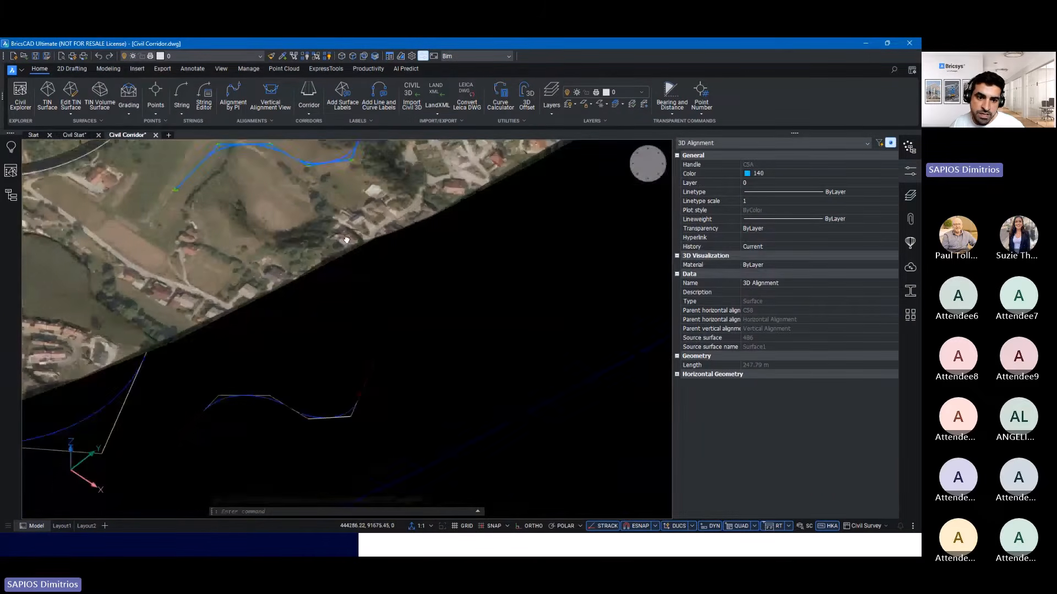
{"action": "key", "text": "Escape"}
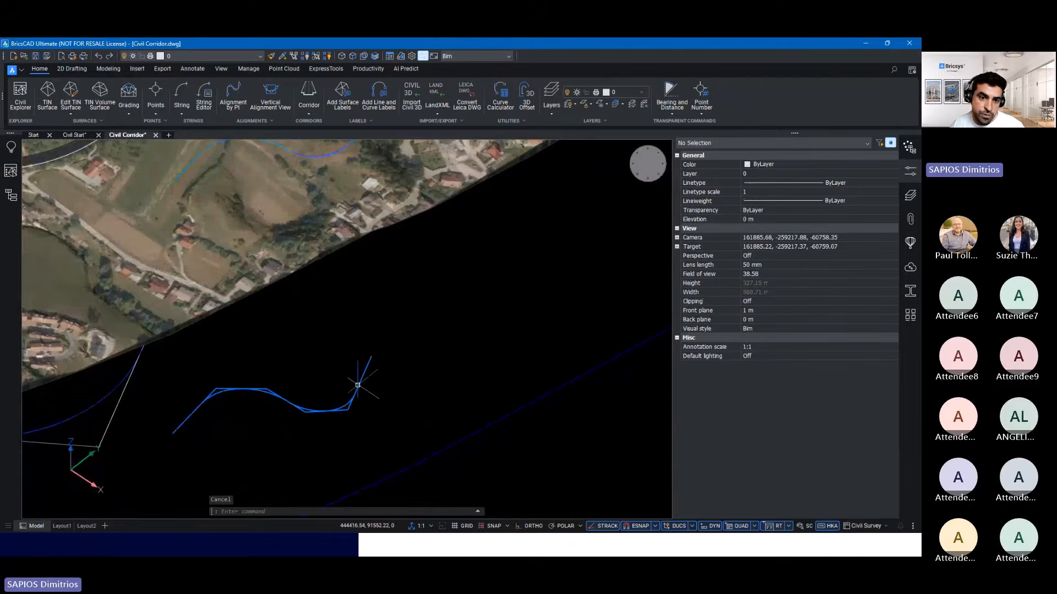
{"action": "left_click", "coordinate": [358, 385]}
{"action": "middle_click_drag", "start_coordinate": [358, 385], "coordinate": [379, 392], "text": "shift"}
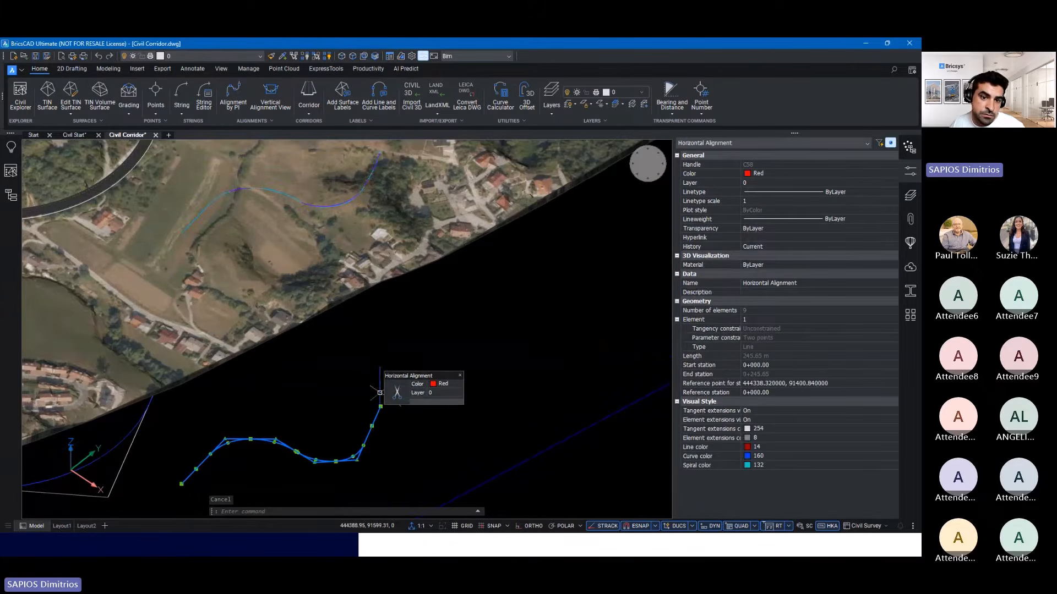
{"action": "left_click", "coordinate": [379, 392]}
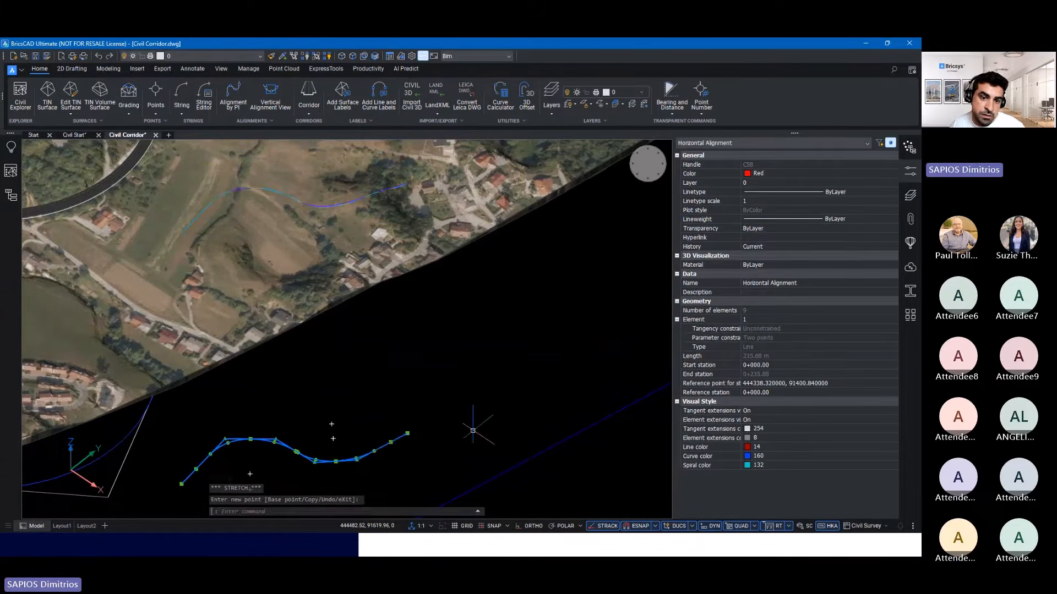
{"action": "left_click", "coordinate": [758, 320]}
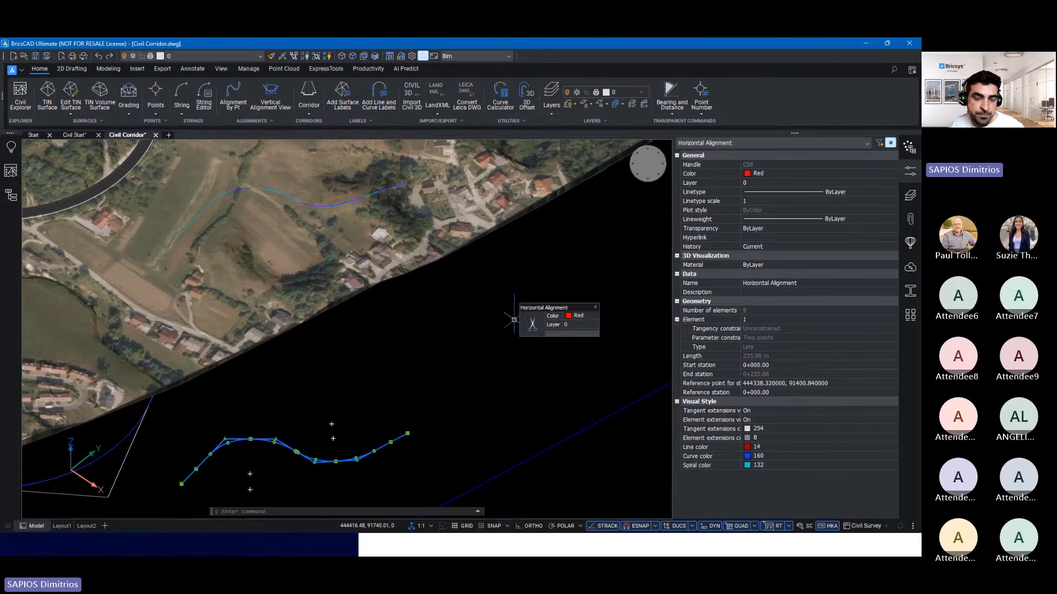
{"action": "key", "text": "Escape"}
{"action": "scroll", "coordinate": [433, 329], "scroll_direction": "down", "scroll_amount": 1}
{"action": "middle_click_drag", "start_coordinate": [433, 329], "coordinate": [476, 314], "text": "shift"}
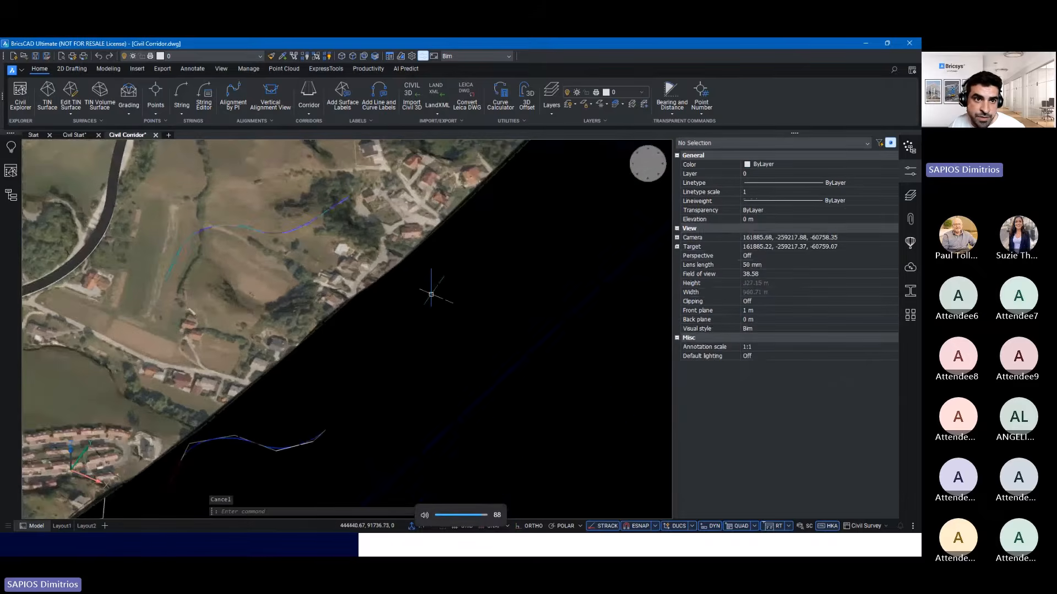
- Start a corridor using the new 3D alignment as its baseline and the road template with side slopes
{"action": "left_click", "coordinate": [308, 96]}
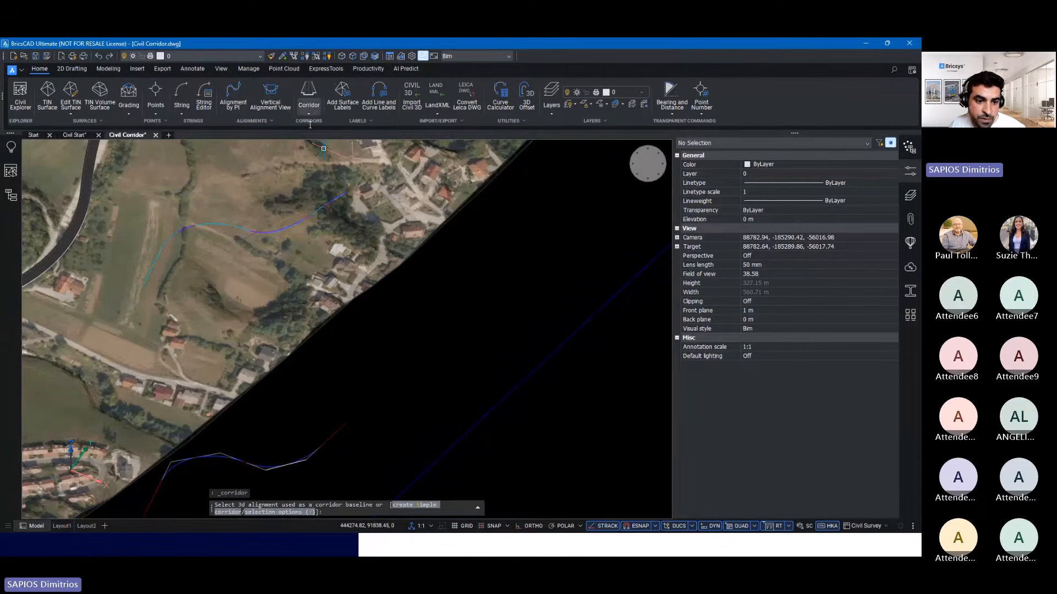
{"action": "scroll", "coordinate": [547, 389], "scroll_direction": "up", "scroll_amount": 1}
{"action": "scroll", "coordinate": [313, 220], "scroll_direction": "down", "scroll_amount": 1}
{"action": "scroll", "coordinate": [279, 209], "scroll_direction": "up", "scroll_amount": 1}
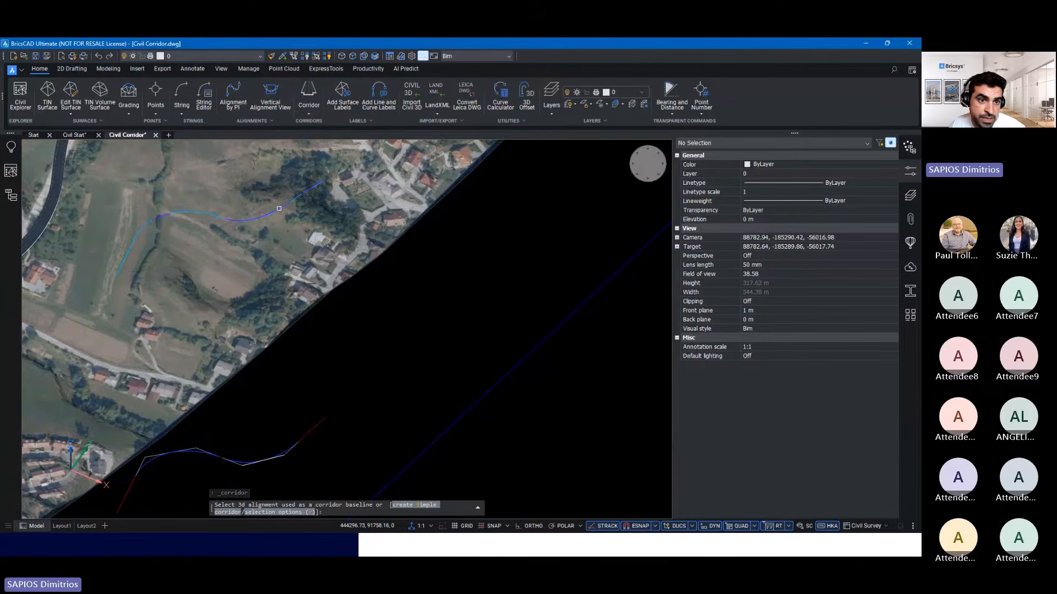
{"action": "left_click", "coordinate": [279, 209]}
{"action": "middle_click_drag", "start_coordinate": [566, 392], "coordinate": [232, 228]}
{"action": "scroll", "coordinate": [304, 266], "scroll_direction": "down", "scroll_amount": 5}
{"action": "scroll", "coordinate": [244, 337], "scroll_direction": "up", "scroll_amount": 5}
{"action": "scroll", "coordinate": [245, 337], "scroll_direction": "up", "scroll_amount": 10}
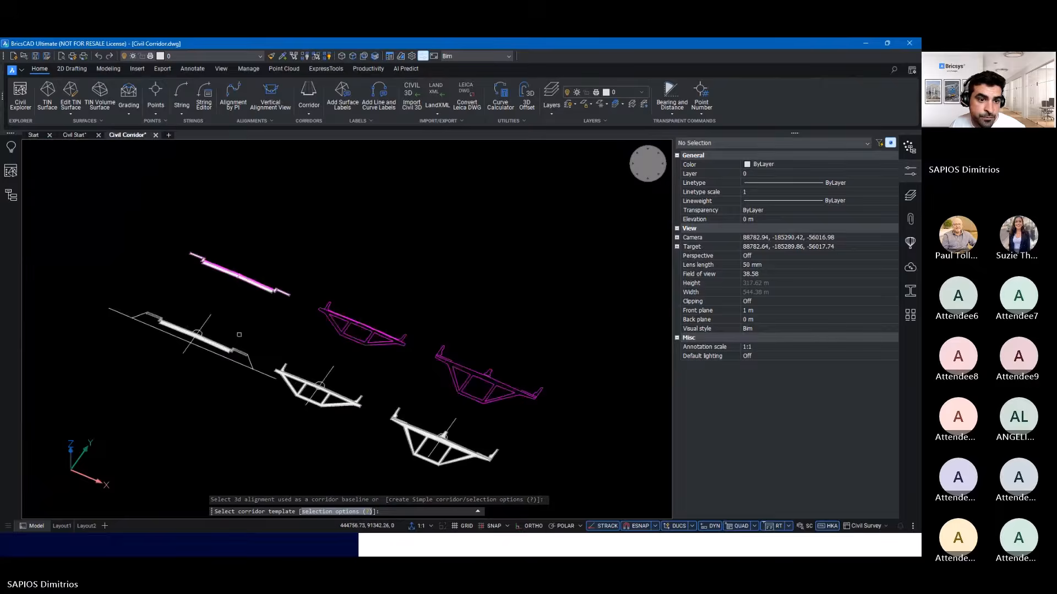
{"action": "left_click", "coordinate": [198, 318]}
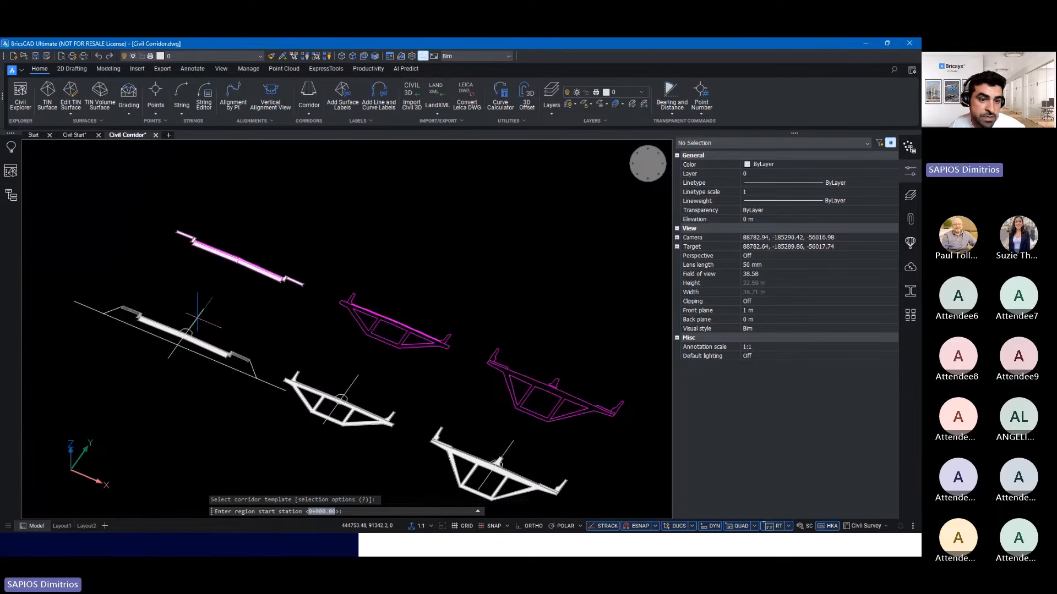
- Create the corridor region from start station 0+000.00 to the end of the alignment
{"action": "scroll", "coordinate": [198, 318], "scroll_direction": "down", "scroll_amount": 8}
{"action": "middle_click_drag", "start_coordinate": [202, 319], "coordinate": [523, 448]}
{"action": "middle_click_drag", "start_coordinate": [358, 342], "coordinate": [539, 435]}
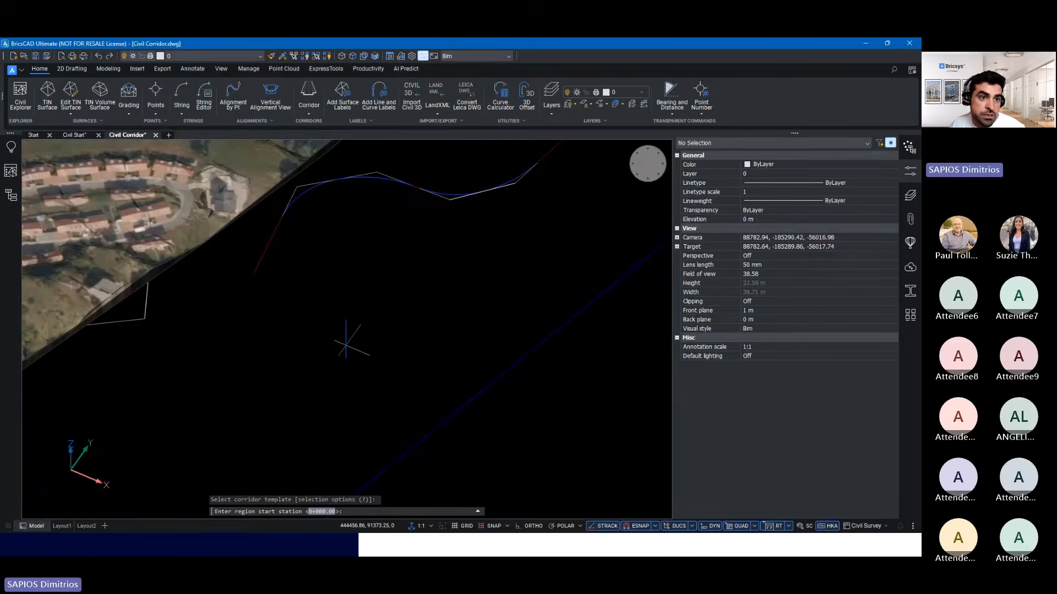
{"action": "middle_click_drag", "start_coordinate": [236, 297], "coordinate": [611, 449]}
{"action": "scroll", "coordinate": [573, 440], "scroll_direction": "down", "scroll_amount": 4}
{"action": "middle_click_drag", "start_coordinate": [622, 385], "coordinate": [459, 410]}
{"action": "scroll", "coordinate": [587, 202], "scroll_direction": "up", "scroll_amount": 2}
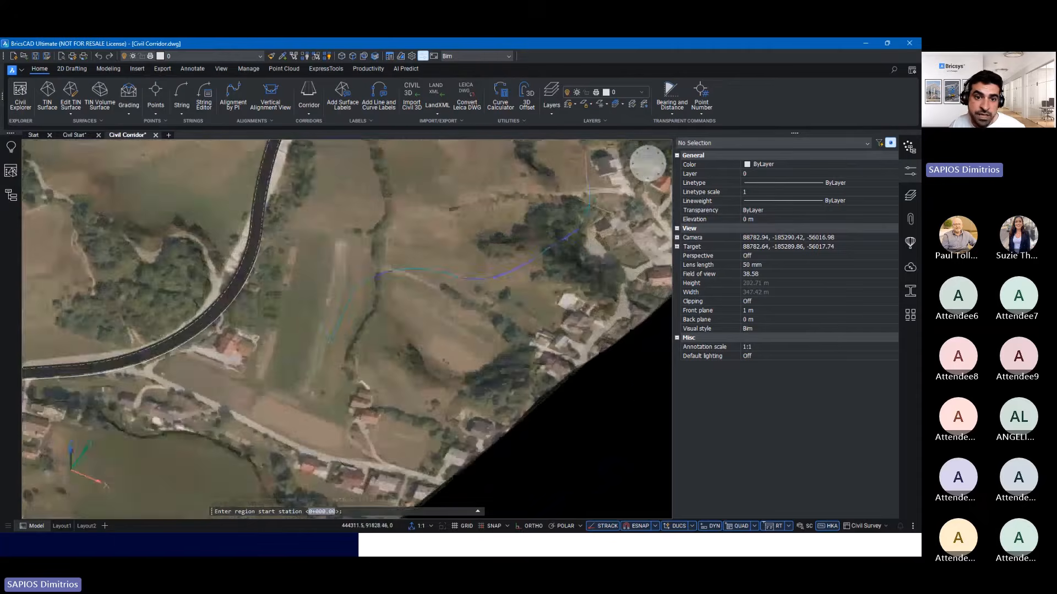
{"action": "scroll", "coordinate": [575, 236], "scroll_direction": "up", "scroll_amount": 3}
{"action": "middle_click_drag", "start_coordinate": [513, 336], "coordinate": [518, 309]}
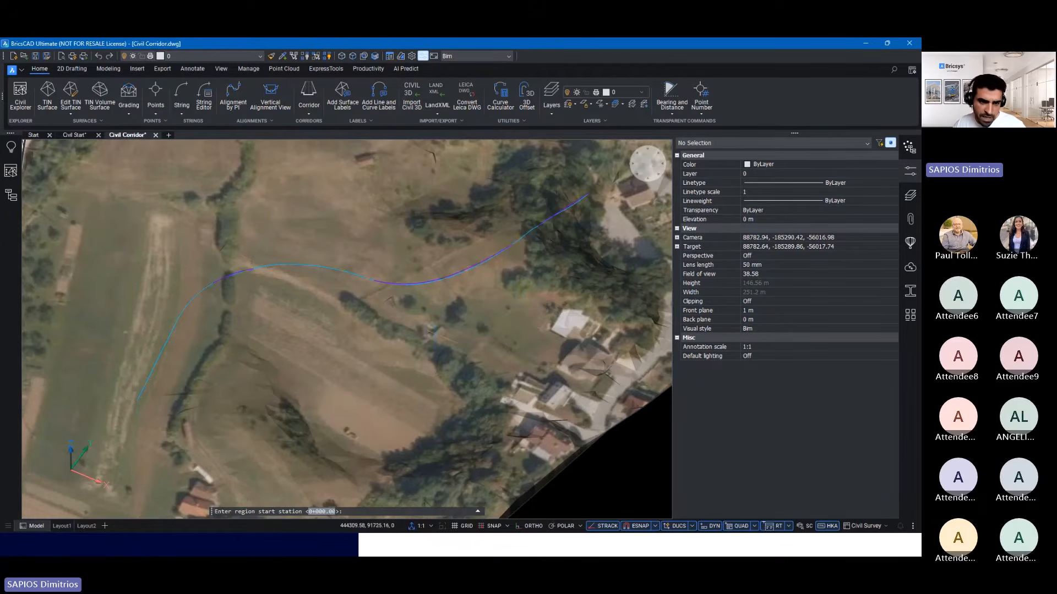
{"action": "key", "text": "Return"}
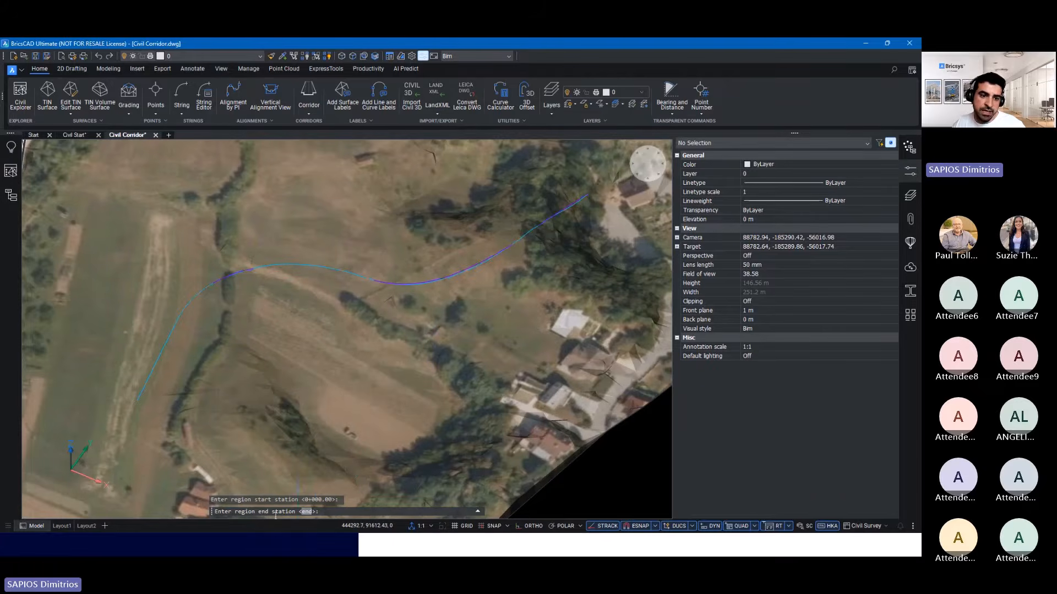
{"action": "key", "text": "Return"}
- Examine the generated road corridor's pavement, edges and side slopes along the new alignment
{"action": "middle_click_drag", "start_coordinate": [420, 365], "coordinate": [259, 331], "text": "shift"}
{"action": "scroll", "coordinate": [587, 308], "scroll_direction": "up", "scroll_amount": 5}
{"action": "middle_click_drag", "start_coordinate": [585, 306], "coordinate": [517, 313], "text": "shift"}
{"action": "middle_click_drag", "start_coordinate": [360, 289], "coordinate": [217, 245]}
{"action": "scroll", "coordinate": [331, 286], "scroll_direction": "up", "scroll_amount": 2}
{"action": "middle_click_drag", "start_coordinate": [457, 341], "coordinate": [360, 315], "text": "shift"}
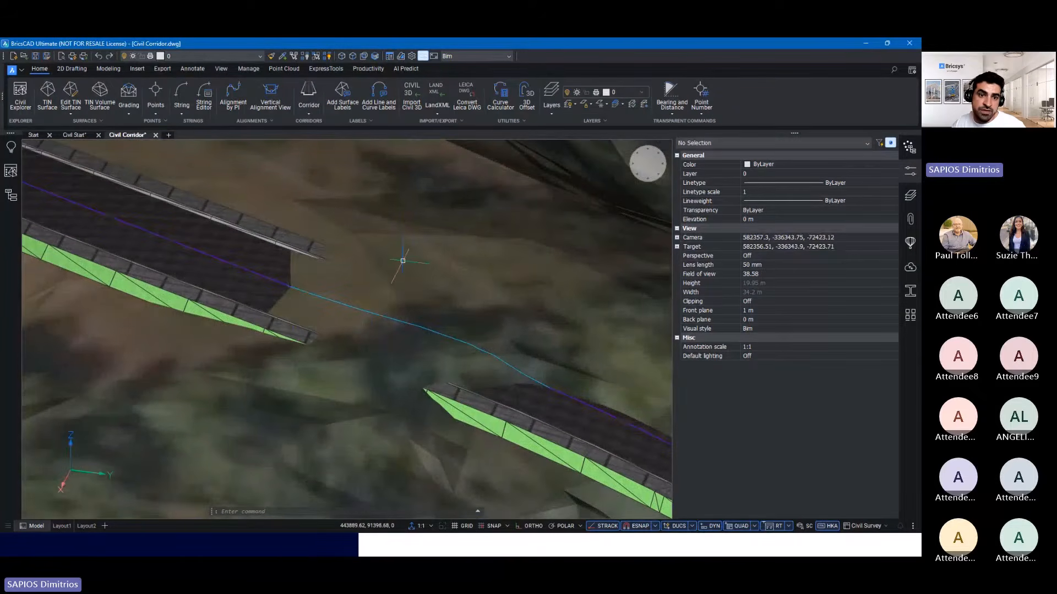
{"action": "scroll", "coordinate": [377, 292], "scroll_direction": "down", "scroll_amount": 3}
{"action": "middle_click_drag", "start_coordinate": [171, 167], "coordinate": [373, 416]}
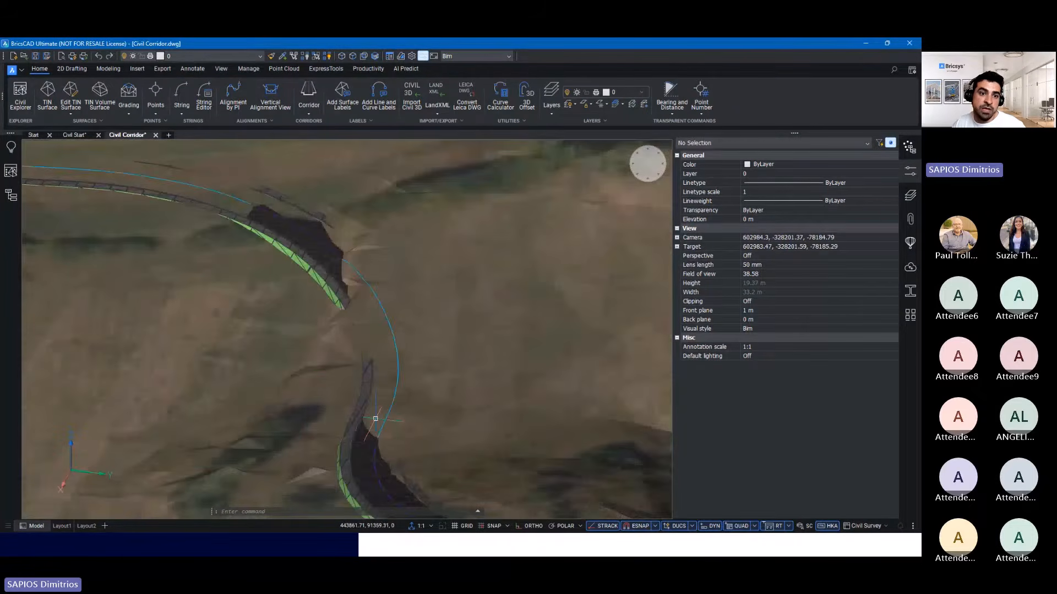
- Delete the new corridor and the 3D alignment it was built on
{"action": "scroll", "coordinate": [374, 406], "scroll_direction": "down", "scroll_amount": 4}
{"action": "left_click", "coordinate": [350, 339]}
{"action": "key", "text": "Delete"}
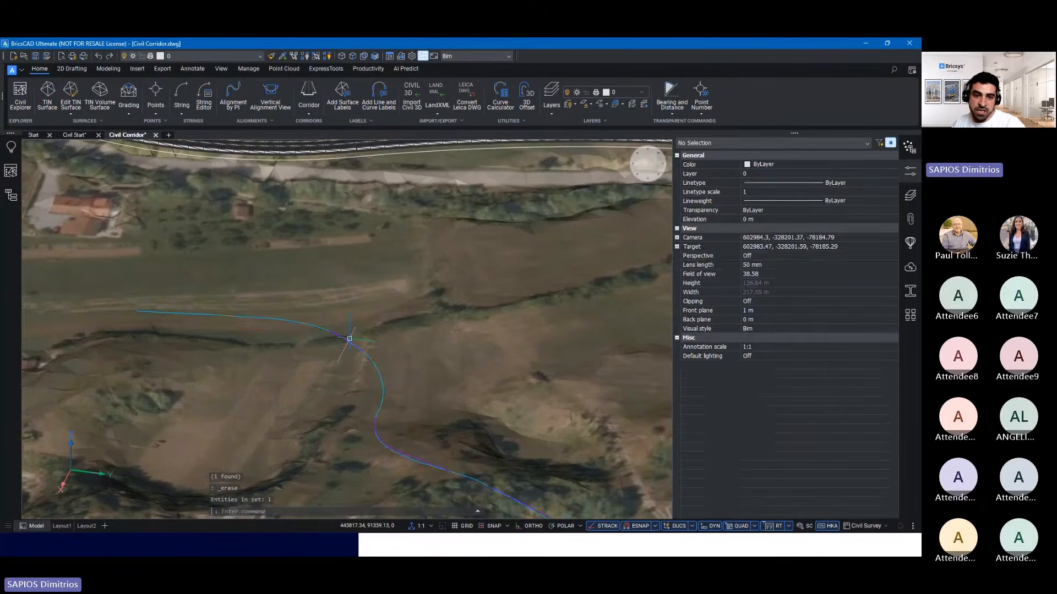
{"action": "left_click", "coordinate": [346, 341]}
{"action": "key", "text": "Delete"}
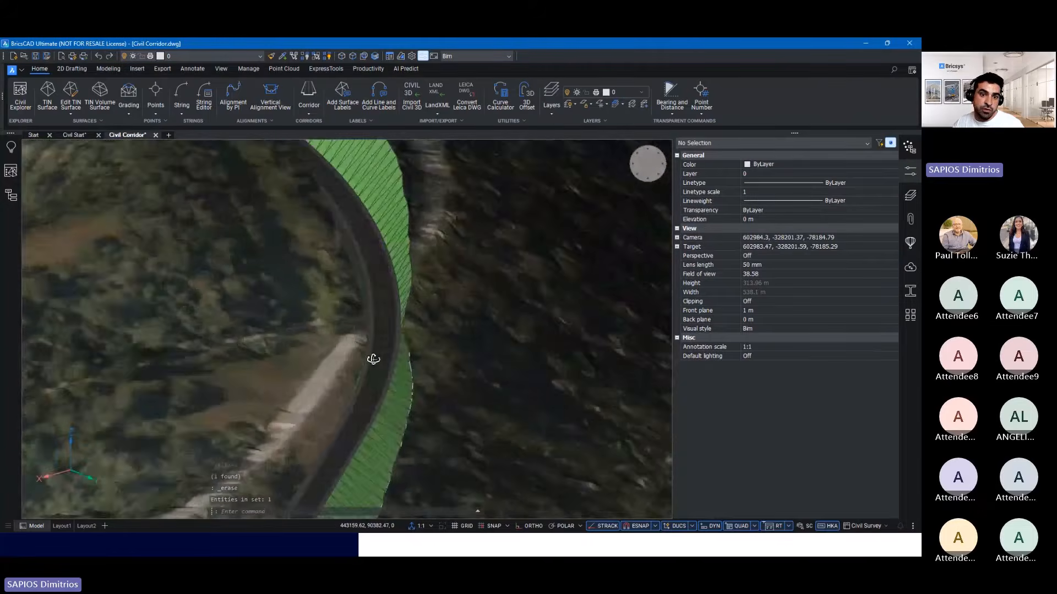
- Examine the existing road corridor's embankment where it meets the bridge, and check the corridor's baseline and region properties
{"action": "middle_click_drag", "start_coordinate": [373, 359], "coordinate": [366, 341], "text": "shift"}
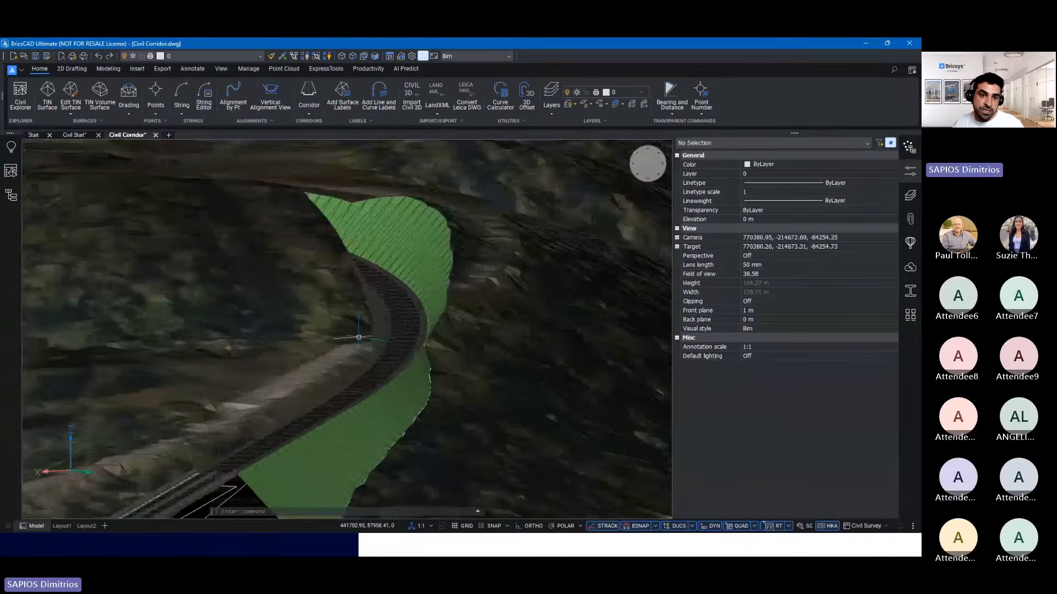
{"action": "middle_click_drag", "start_coordinate": [438, 238], "coordinate": [437, 234], "text": "shift"}
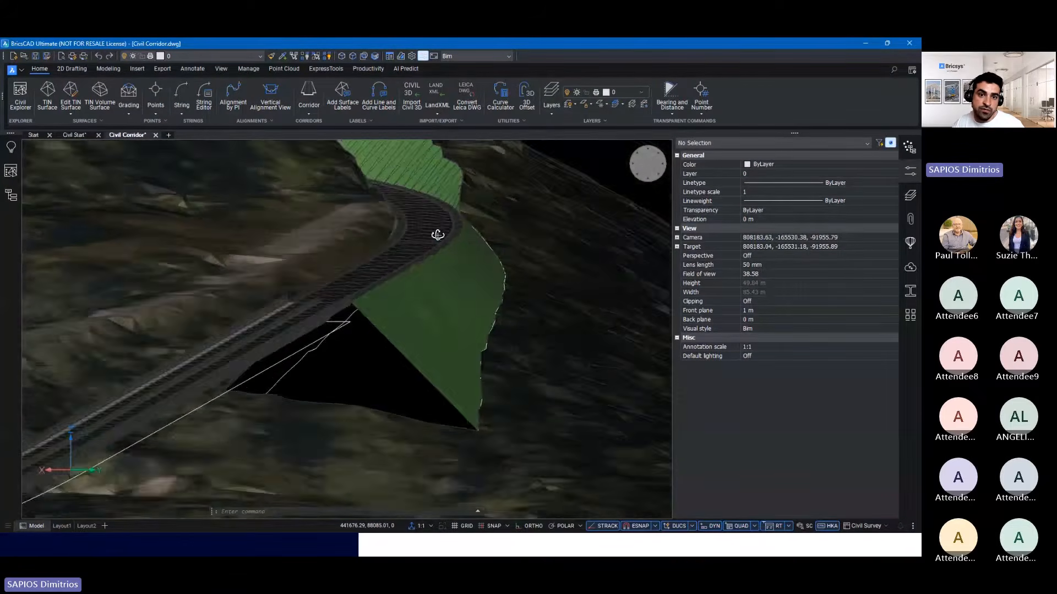
{"action": "middle_click_drag", "start_coordinate": [351, 353], "coordinate": [402, 352], "text": "shift"}
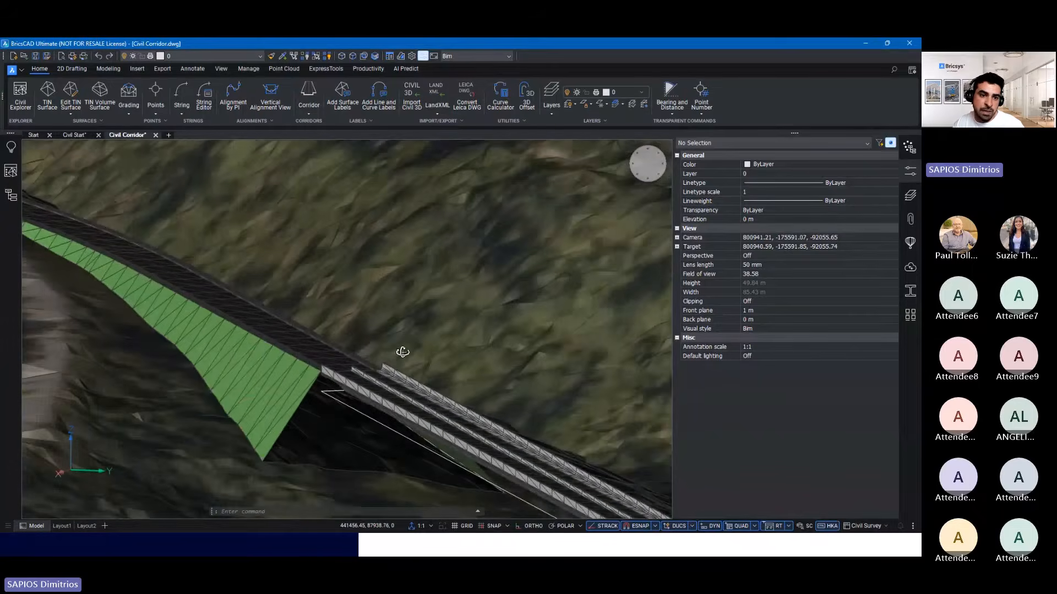
{"action": "middle_click_drag", "start_coordinate": [258, 396], "coordinate": [475, 476]}
{"action": "middle_click_drag", "start_coordinate": [473, 379], "coordinate": [240, 322], "text": "shift"}
{"action": "left_click", "coordinate": [271, 320]}
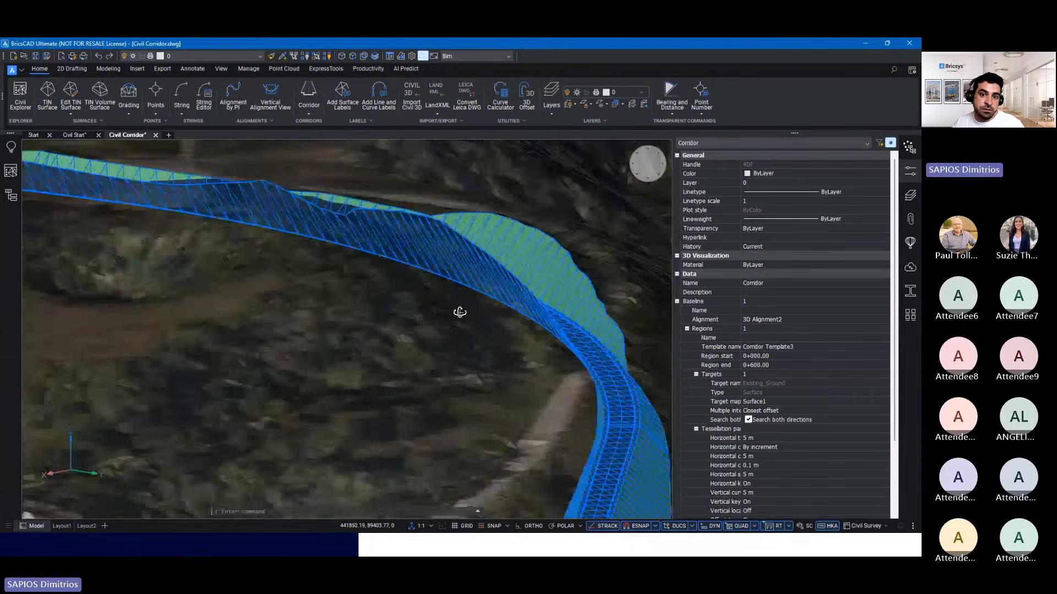
{"action": "key", "text": "Escape"}
- Examine the existing corridor as a whole, from the long hillside curve down across the bridge
{"action": "middle_click_drag", "start_coordinate": [487, 316], "coordinate": [467, 327]}
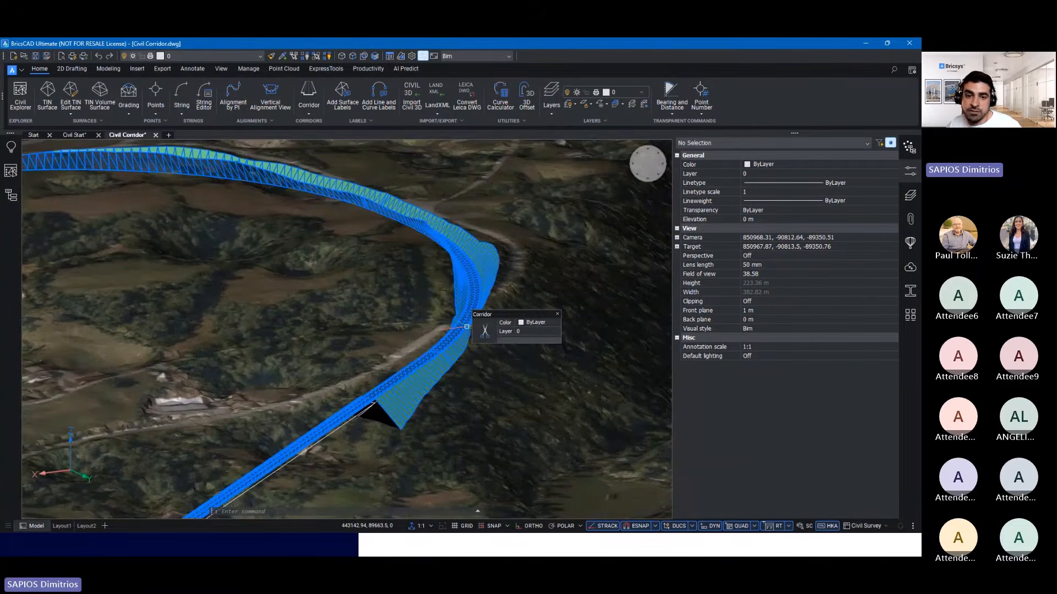
{"action": "scroll", "coordinate": [467, 327], "scroll_direction": "up", "scroll_amount": 5}
{"action": "middle_click_drag", "start_coordinate": [440, 307], "coordinate": [460, 280], "text": "shift"}
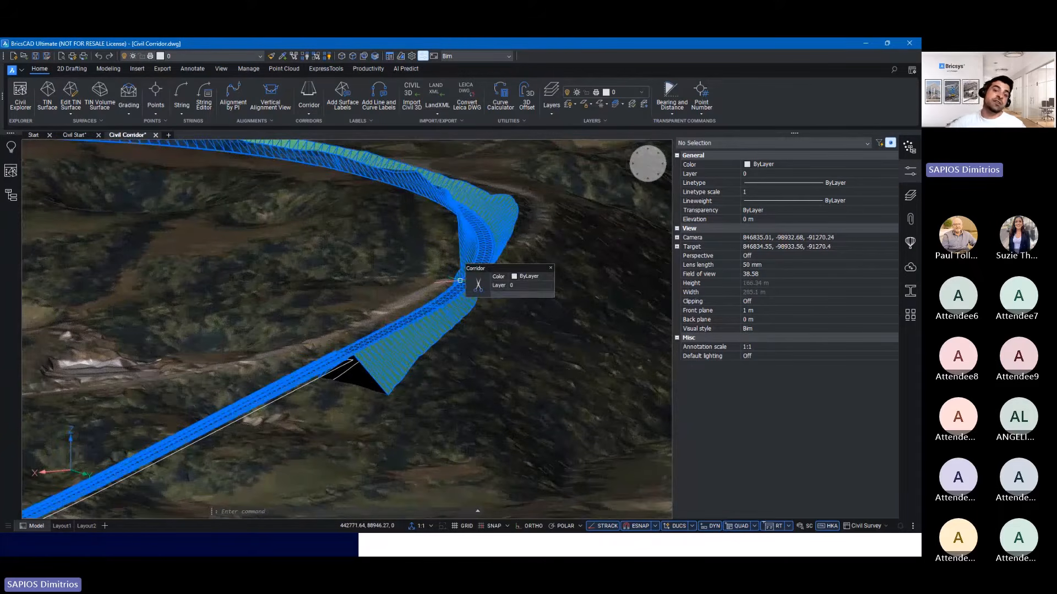
{"action": "middle_click_drag", "start_coordinate": [358, 333], "coordinate": [390, 349], "text": "shift"}
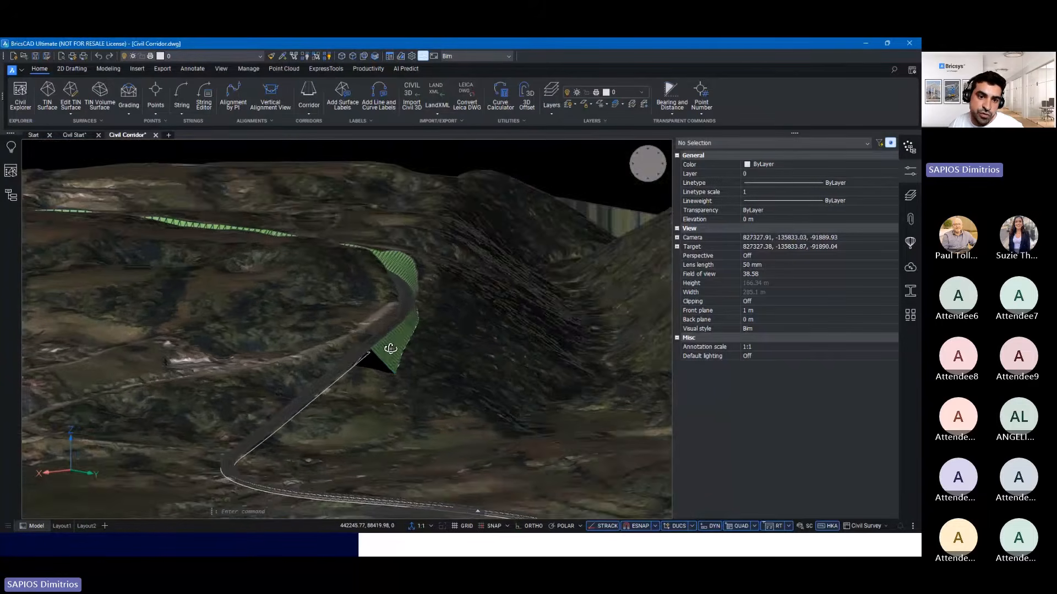
{"action": "scroll", "coordinate": [390, 349], "scroll_direction": "down", "scroll_amount": 2}
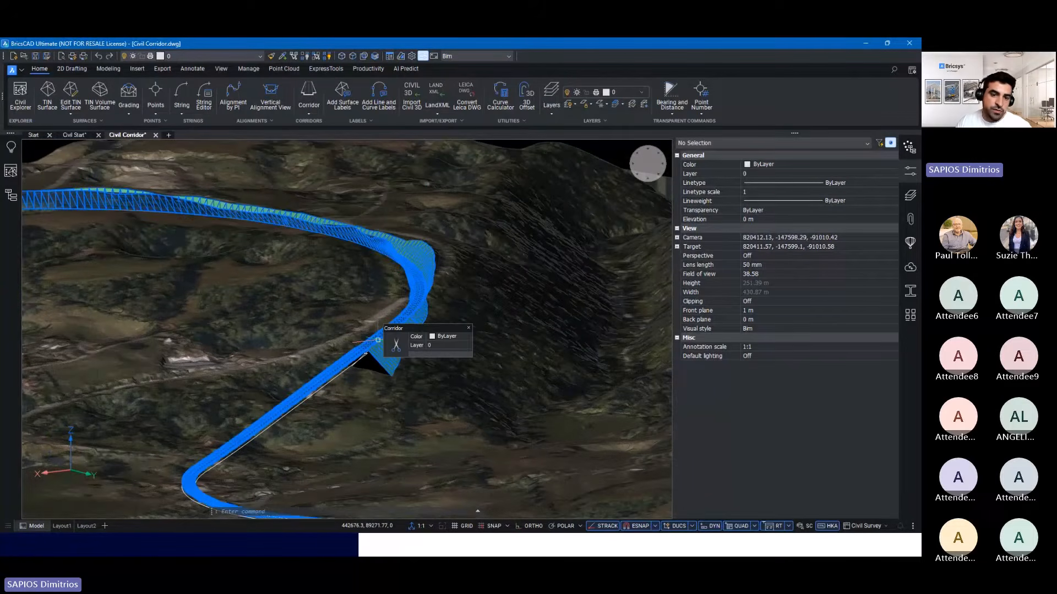
- Split the model view into two horizontal viewports
{"action": "type", "text": "ORT"}
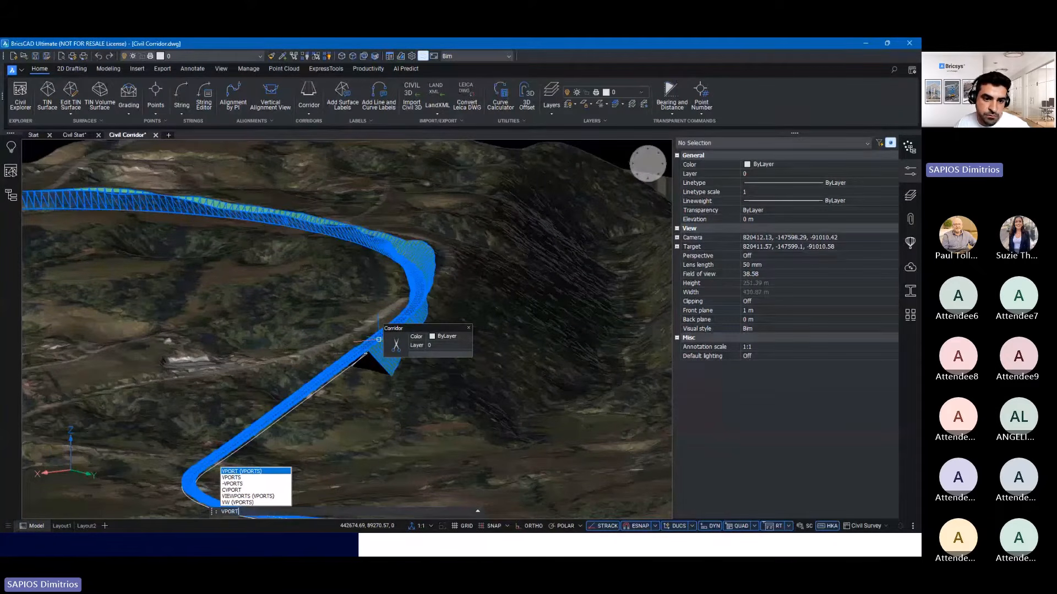
{"action": "key", "text": "Return"}
{"action": "left_click", "coordinate": [408, 501]}
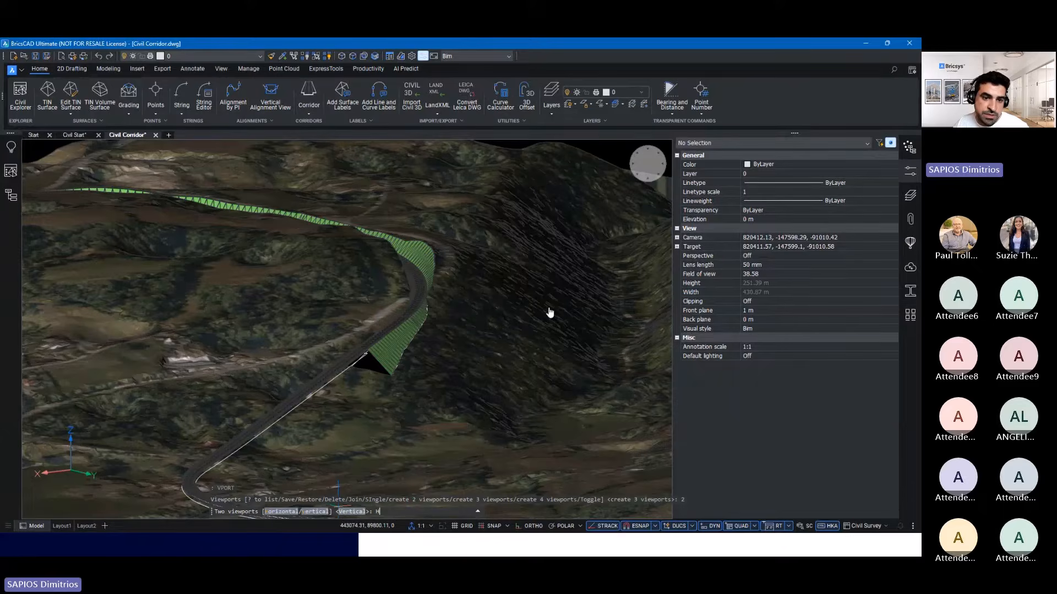
{"action": "key", "text": "Return"}
- Frame the bridge end of the corridor in one viewport and the vertical alignment's profile from above in the other
{"action": "left_click", "coordinate": [342, 246]}
{"action": "middle_click_drag", "start_coordinate": [408, 257], "coordinate": [318, 267], "text": "shift"}
{"action": "left_click", "coordinate": [470, 418]}
{"action": "middle_click_drag", "start_coordinate": [483, 435], "coordinate": [466, 438], "text": "shift"}
{"action": "left_click", "coordinate": [645, 162]}
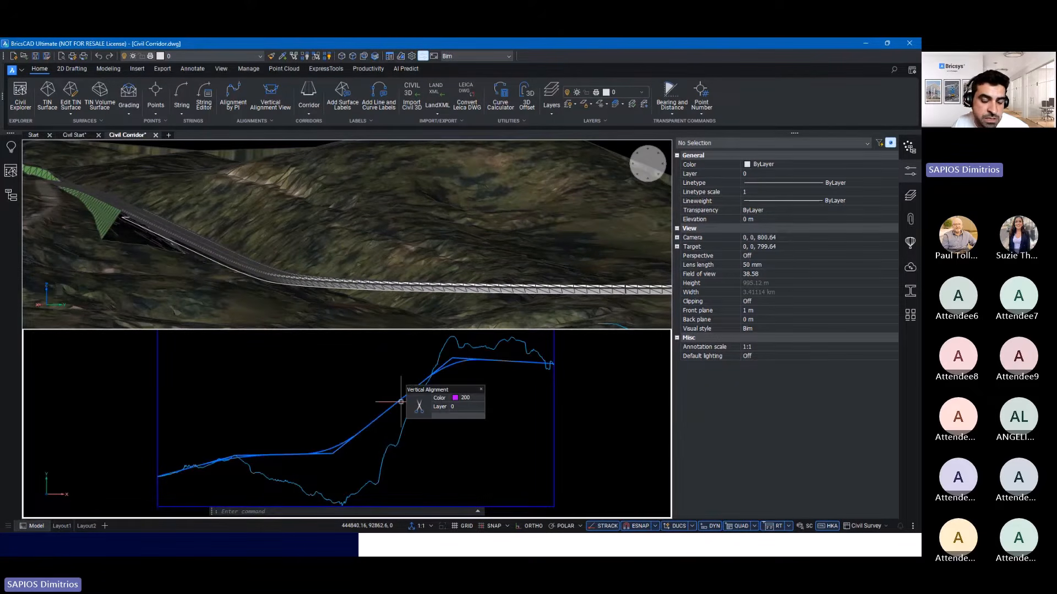
{"action": "scroll", "coordinate": [385, 404], "scroll_direction": "down", "scroll_amount": 2}
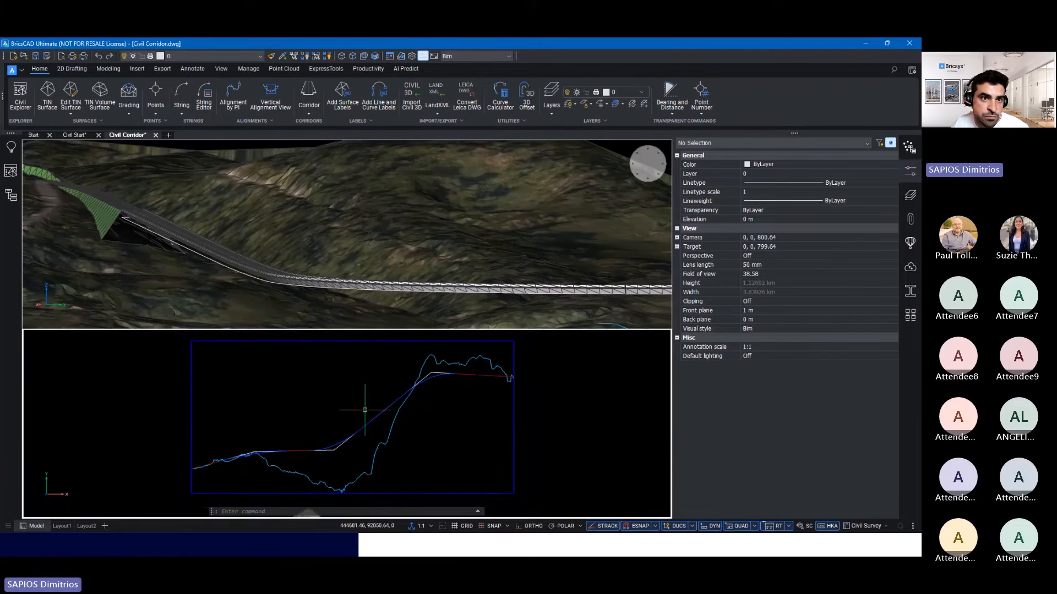
- Select the road's vertical alignment in the profile viewport, on the stretch where it crosses the valley
{"action": "left_click", "coordinate": [270, 112]}
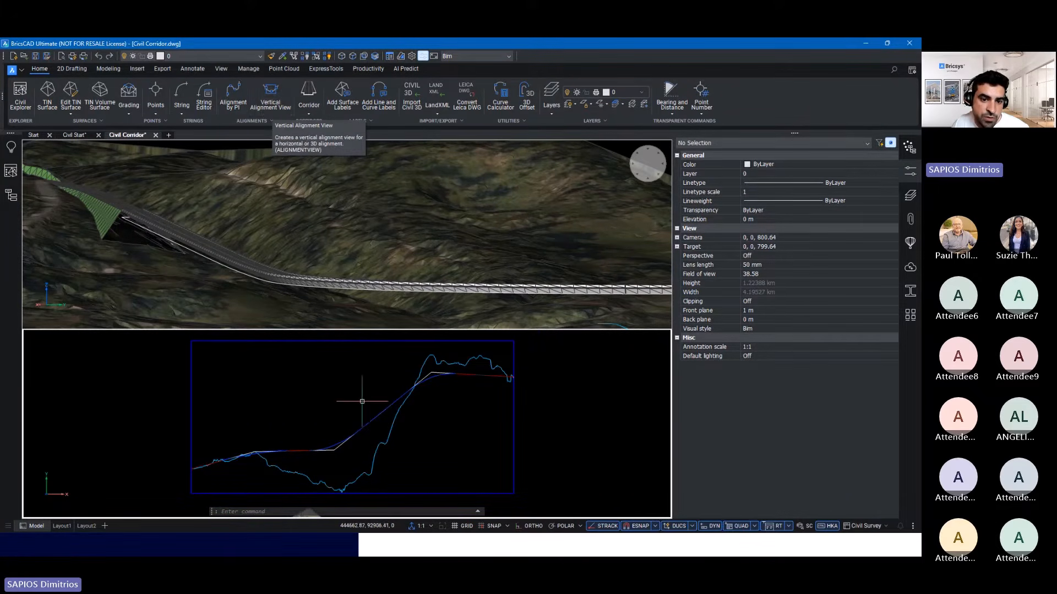
{"action": "scroll", "coordinate": [337, 464], "scroll_direction": "up", "scroll_amount": 1}
{"action": "middle_click_drag", "start_coordinate": [272, 448], "coordinate": [347, 410]}
{"action": "scroll", "coordinate": [309, 424], "scroll_direction": "up", "scroll_amount": 12}
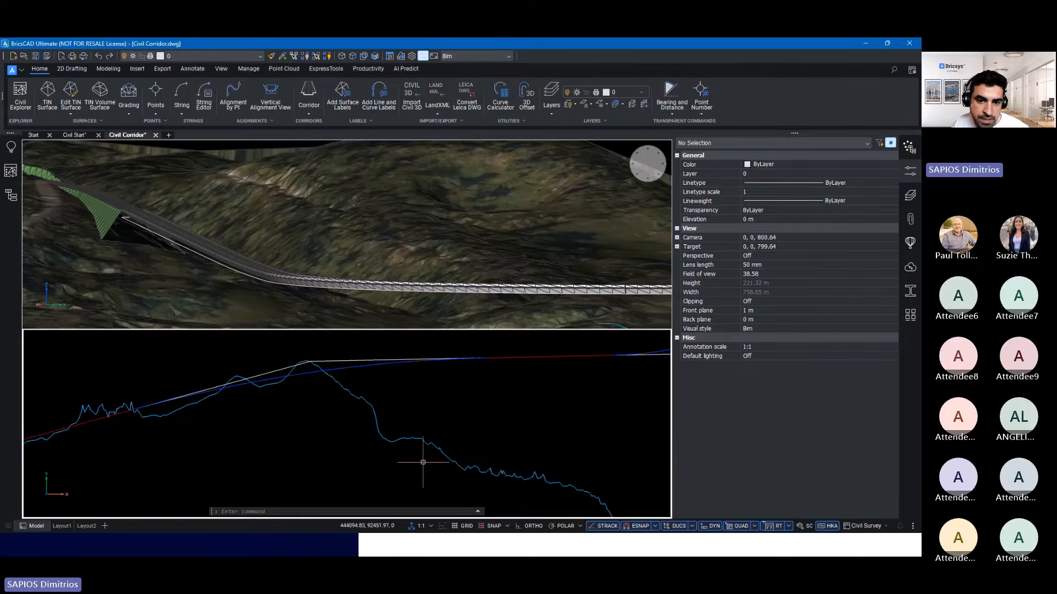
{"action": "middle_click_drag", "start_coordinate": [624, 490], "coordinate": [429, 465]}
{"action": "scroll", "coordinate": [369, 417], "scroll_direction": "down", "scroll_amount": 3}
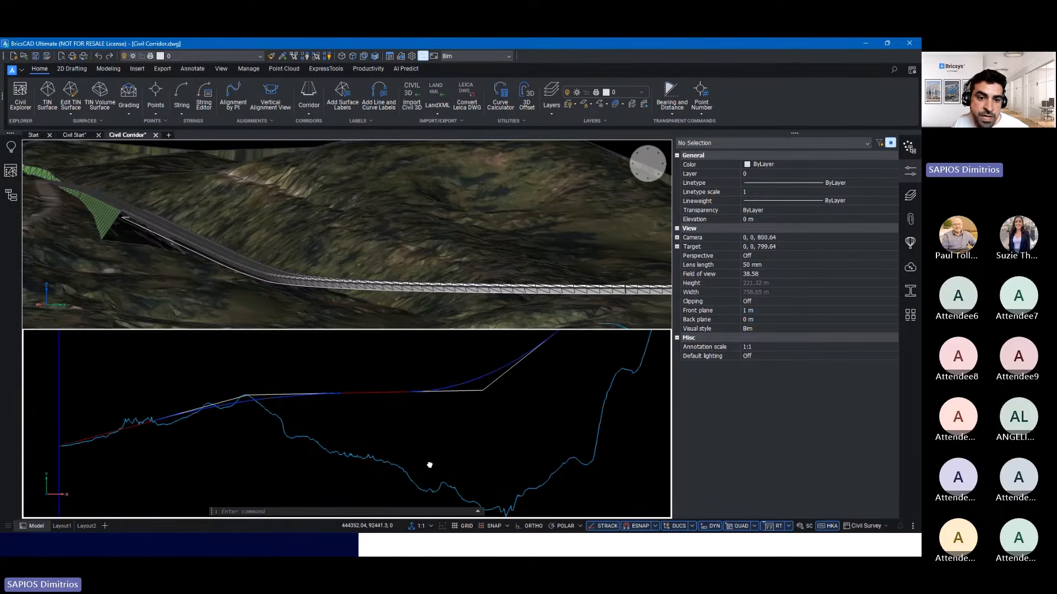
{"action": "left_click", "coordinate": [413, 392]}
{"action": "middle_click_drag", "start_coordinate": [380, 385], "coordinate": [349, 428]}
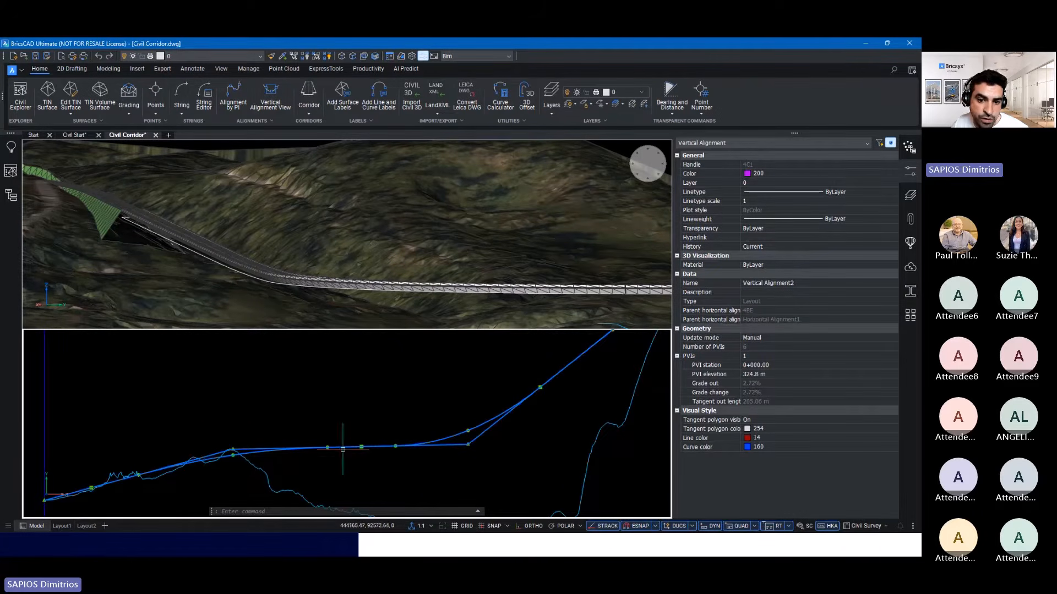
- Make PVI 3 of the vertical alignment current and set its elevation to 338.99 m
{"action": "middle_click_drag", "start_coordinate": [466, 404], "coordinate": [521, 374]}
{"action": "scroll", "coordinate": [453, 404], "scroll_direction": "up", "scroll_amount": 1}
{"action": "scroll", "coordinate": [453, 404], "scroll_direction": "down", "scroll_amount": 1}
{"action": "left_click", "coordinate": [757, 357]}
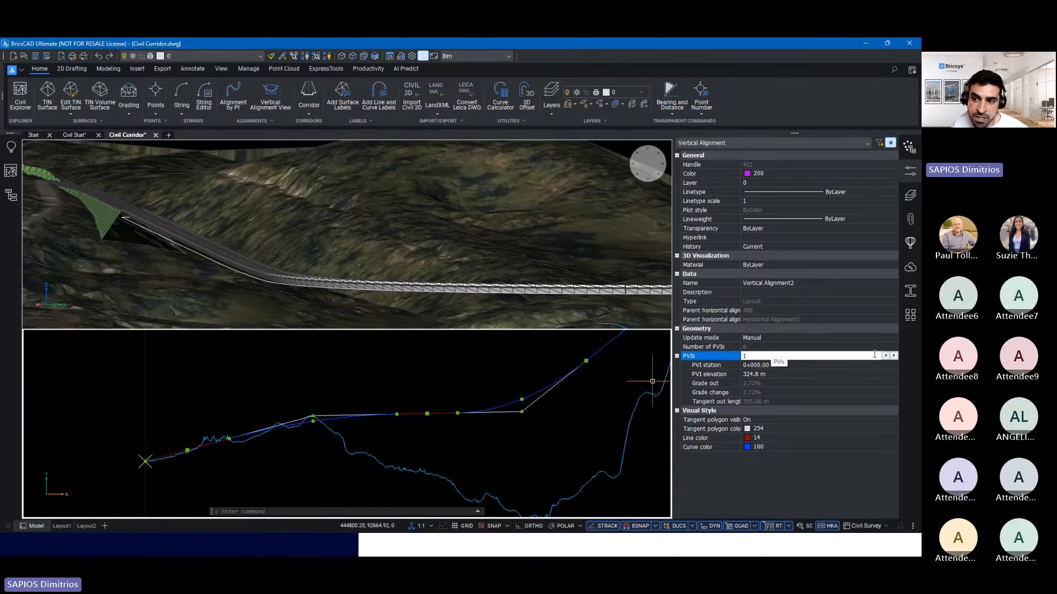
{"action": "left_click", "coordinate": [894, 356]}
{"action": "left_click", "coordinate": [894, 356]}
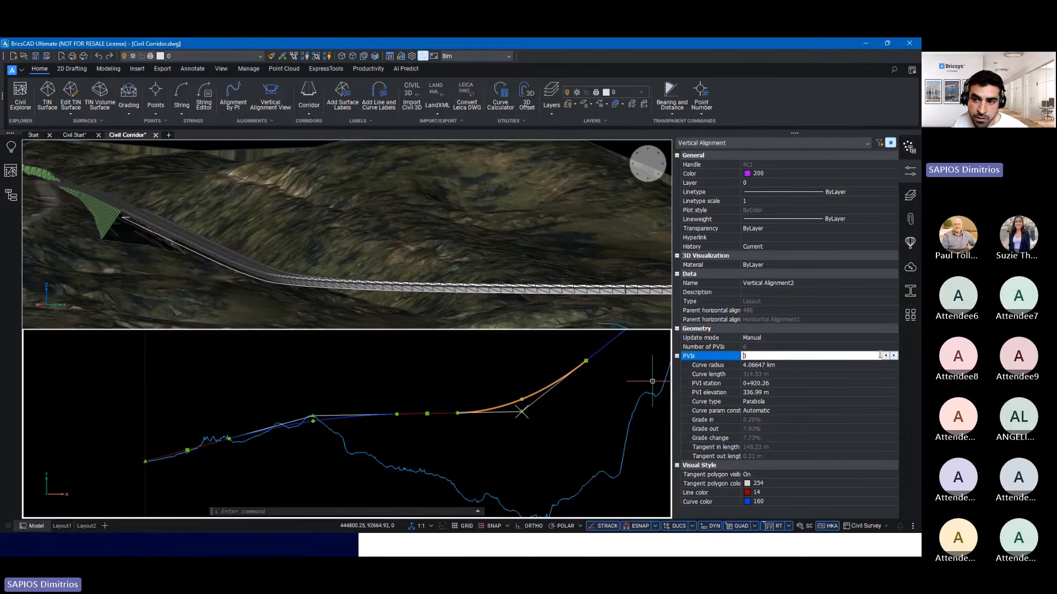
{"action": "left_click", "coordinate": [885, 356]}
{"action": "left_click", "coordinate": [894, 356]}
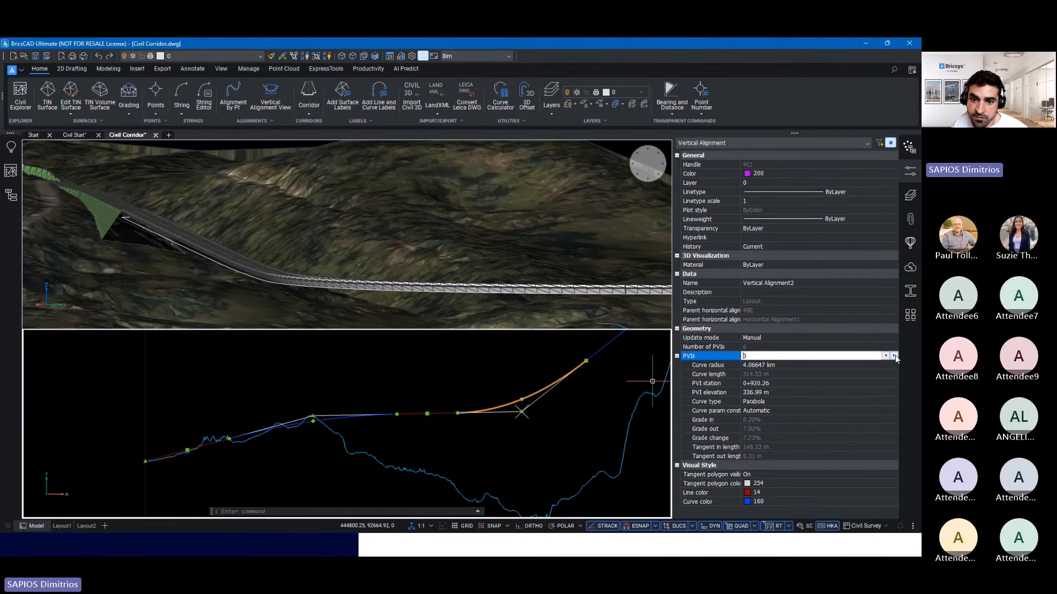
{"action": "left_click", "coordinate": [776, 393]}
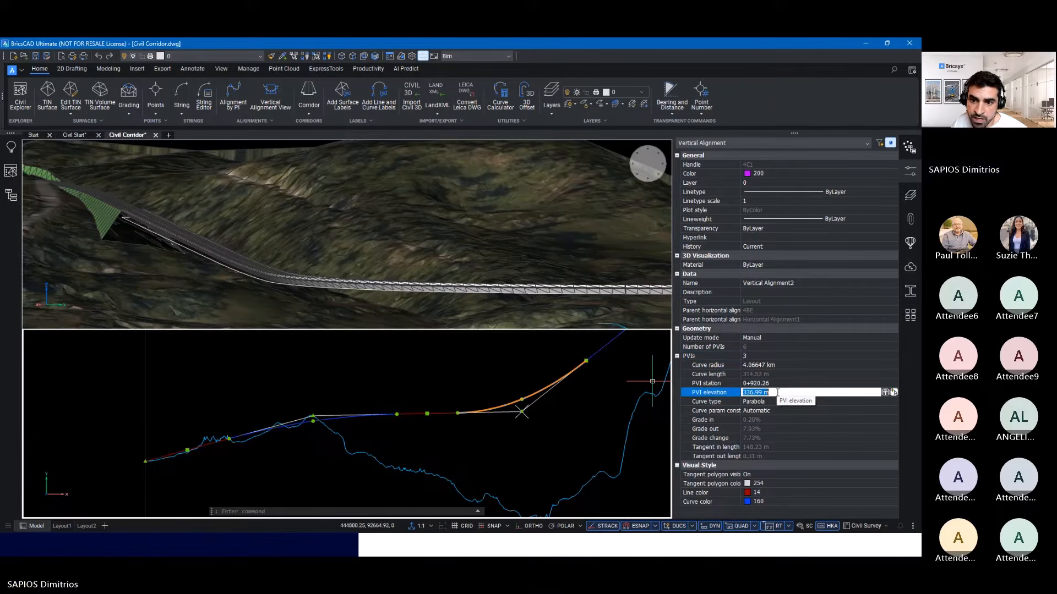
{"action": "left_click", "coordinate": [752, 392]}
{"action": "key", "text": "BackSpace"}
{"action": "type", "text": "8"}
{"action": "key", "text": "Return"}
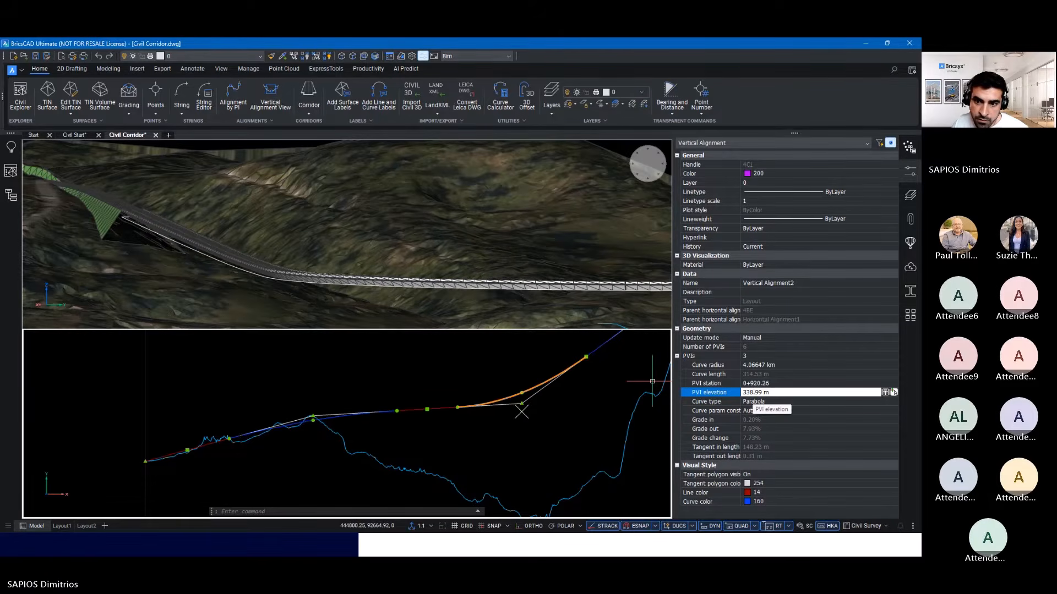
- Stretch PVI 3 straight down in the profile to an elevation of about 332 m, and clear the selection
{"action": "scroll", "coordinate": [526, 405], "scroll_direction": "up", "scroll_amount": 3}
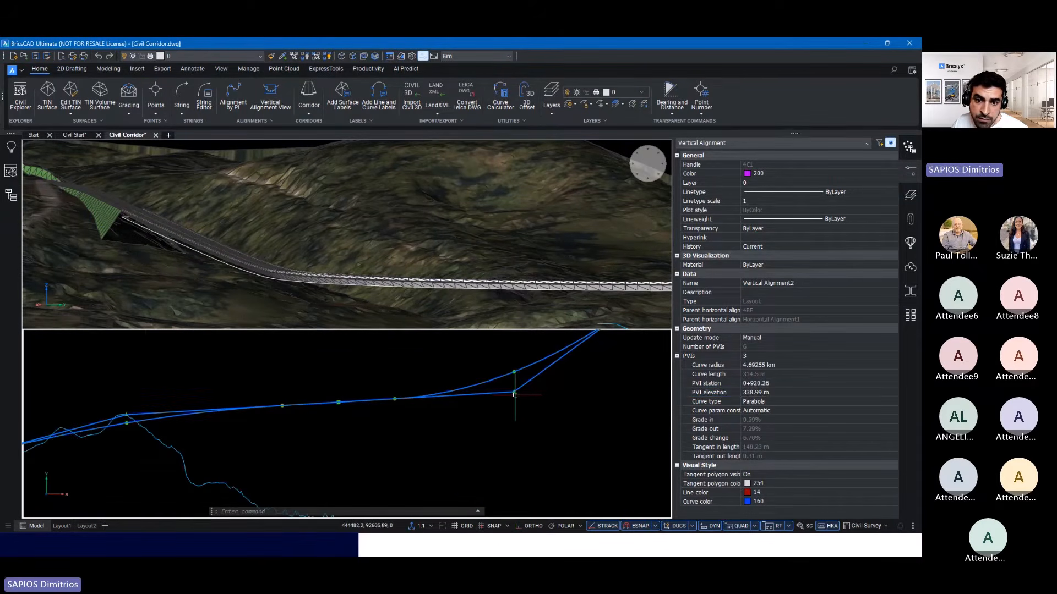
{"action": "left_click", "coordinate": [522, 404]}
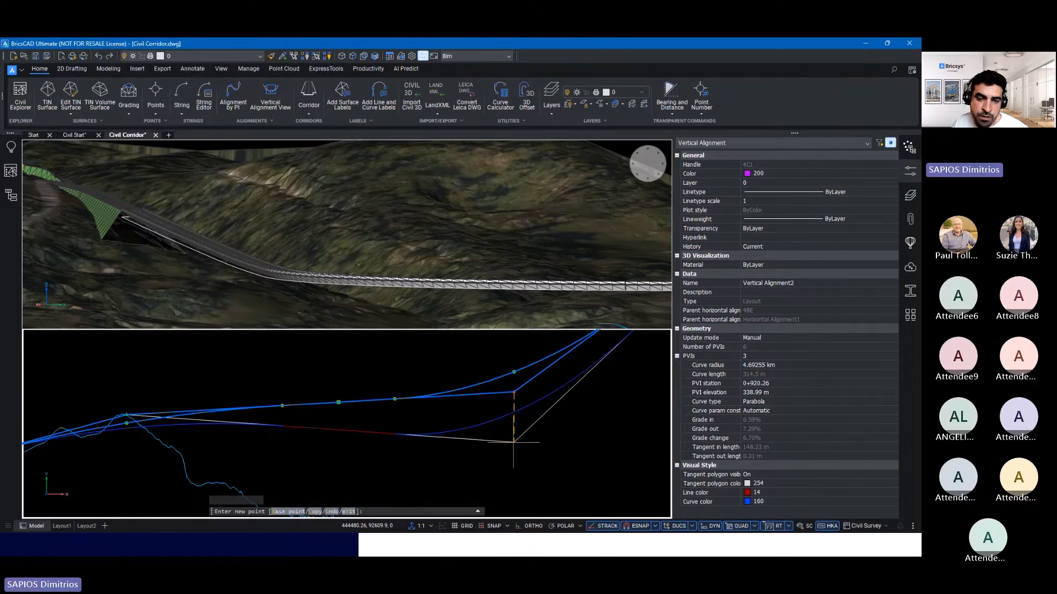
{"action": "left_click", "coordinate": [513, 442]}
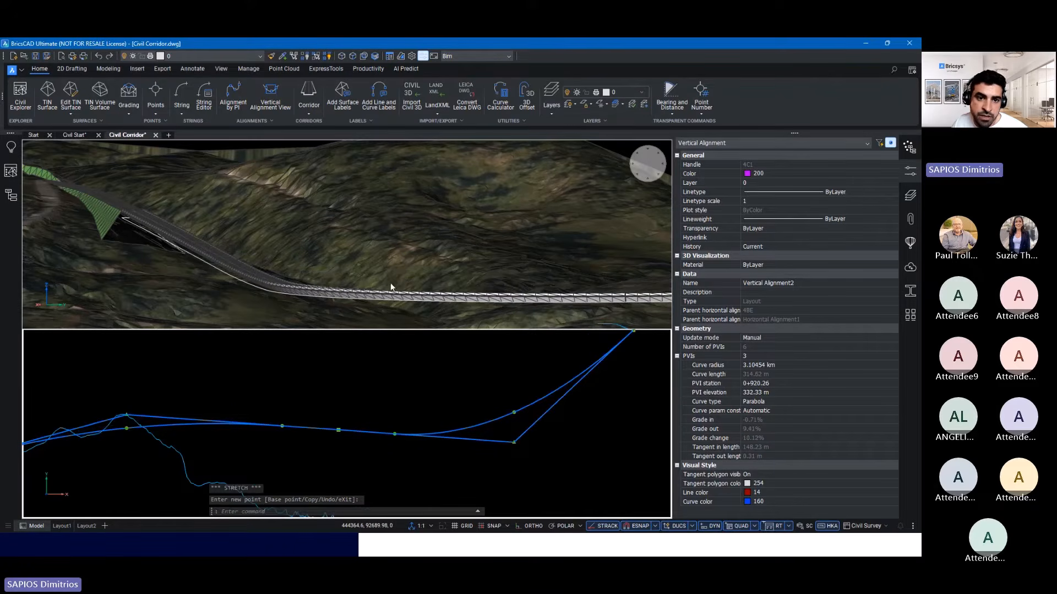
{"action": "left_click", "coordinate": [424, 376]}
{"action": "key", "text": "Escape"}
{"action": "key", "text": "Escape"}
{"action": "key", "text": "Escape"}
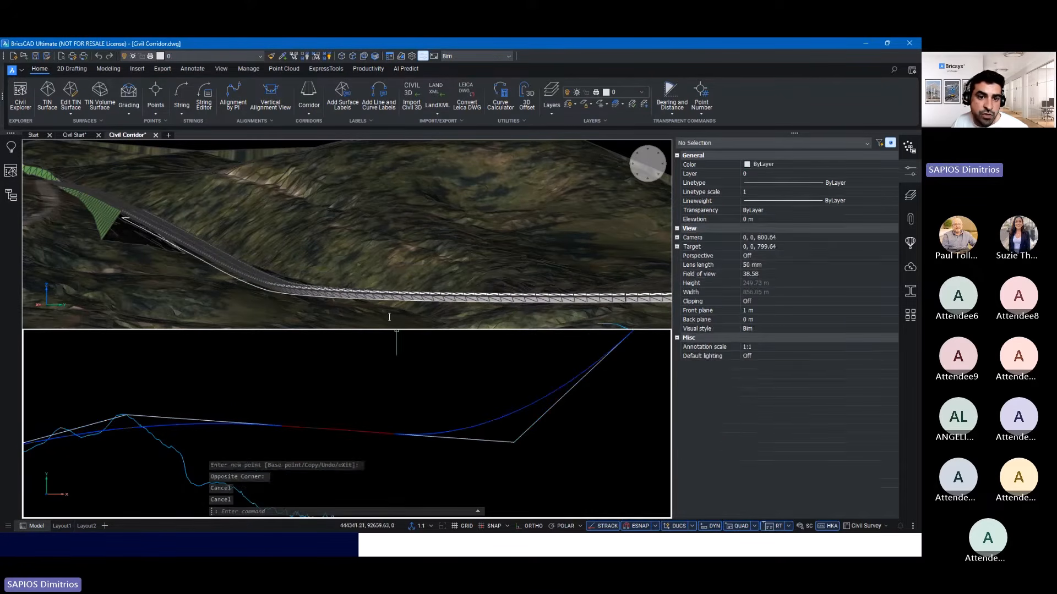
{"action": "key", "text": "ctrl"}
{"action": "key", "text": "ctrl"}
{"action": "key", "text": "ctrl"}
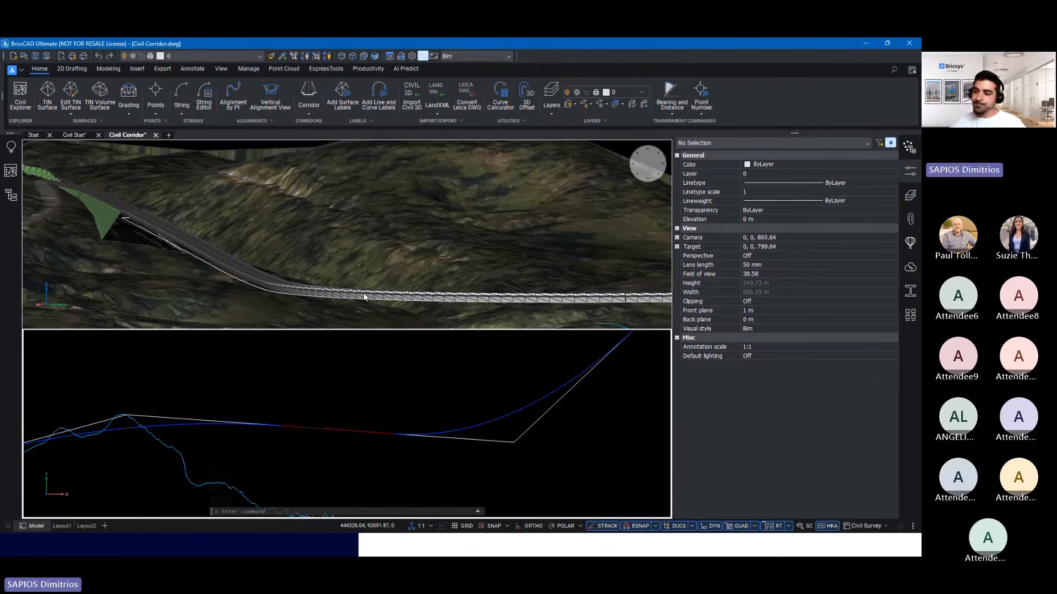
{"action": "left_click", "coordinate": [396, 392]}
{"action": "key", "text": "Escape"}
{"action": "key", "text": "Escape"}
{"action": "key", "text": "Escape"}
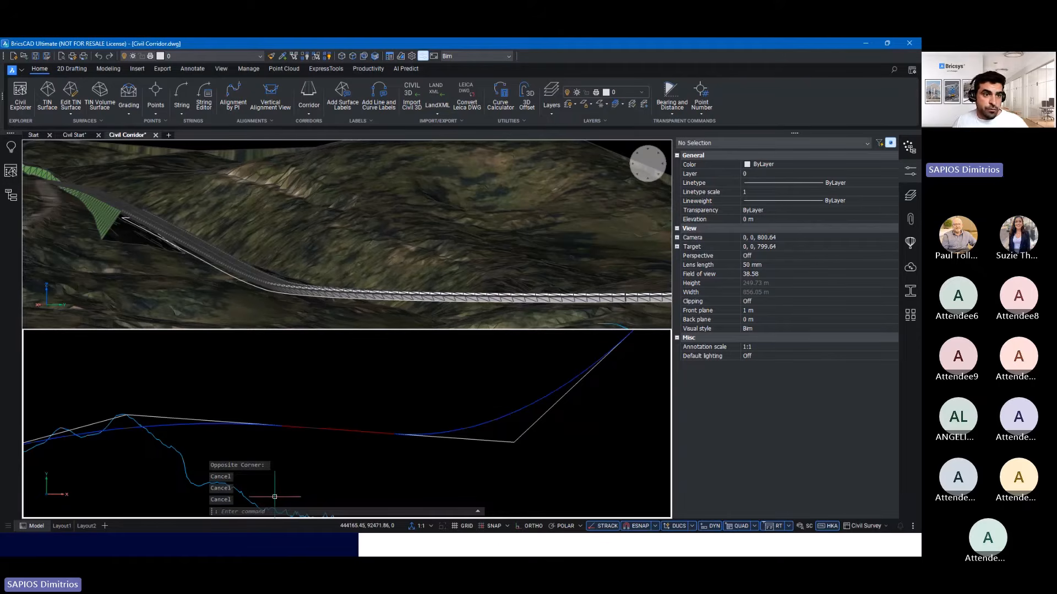
- Switch to the PowerPoint slide show and advance the agenda to Pointclouds – Scan to TIN
{"action": "left_click", "coordinate": [292, 537]}
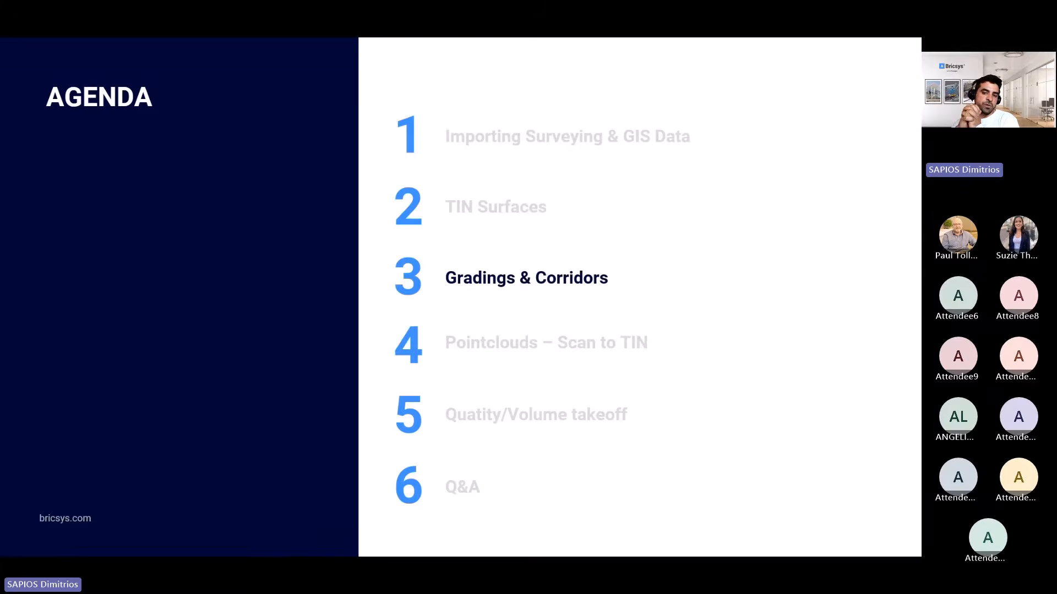
{"action": "key", "text": "Right"}
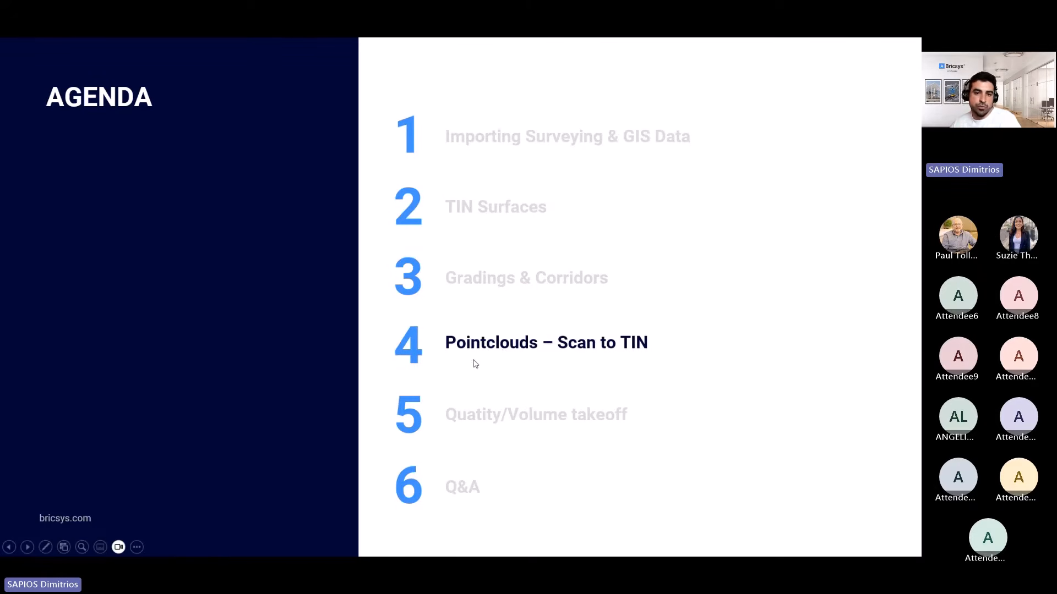
- Switch to the BricsCAD window that has the empty Pointcloud.dwg drawing open
{"action": "key", "text": "alt+Tab"}
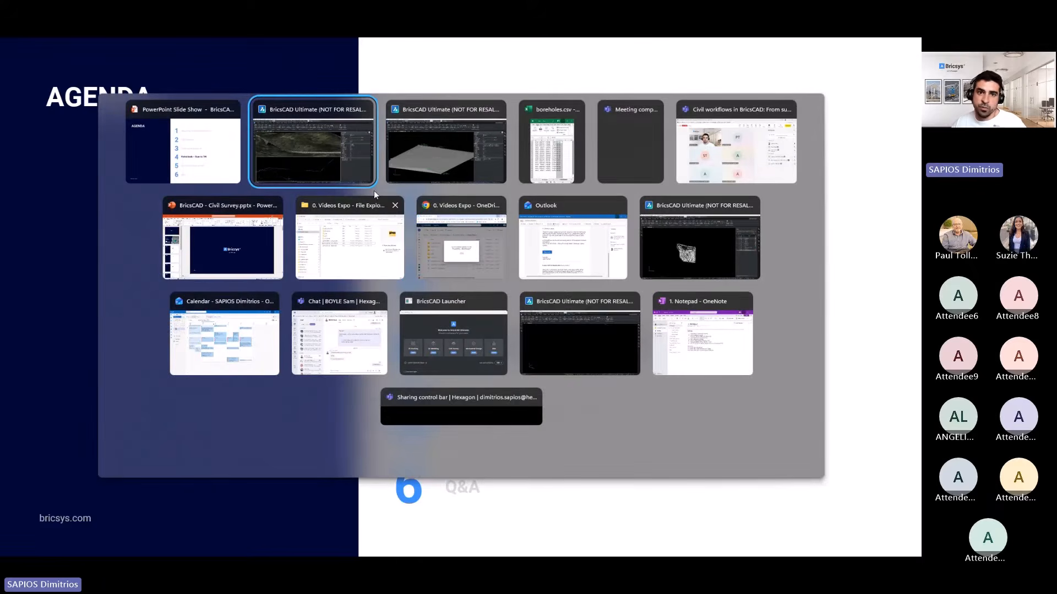
{"action": "left_click", "coordinate": [421, 154]}
{"action": "key", "text": "alt+Tab"}
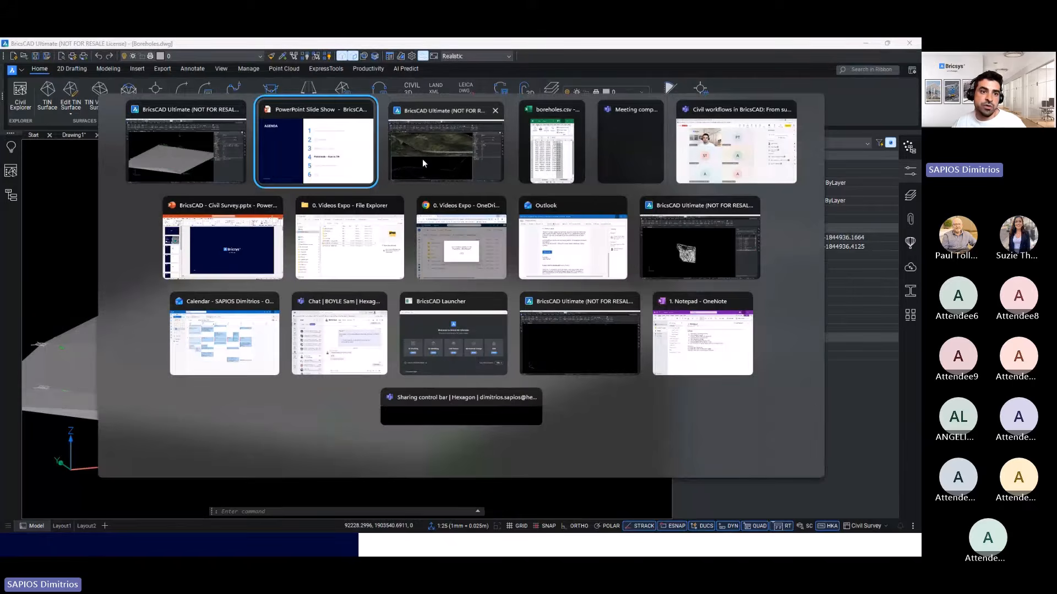
{"action": "left_click", "coordinate": [421, 159]}
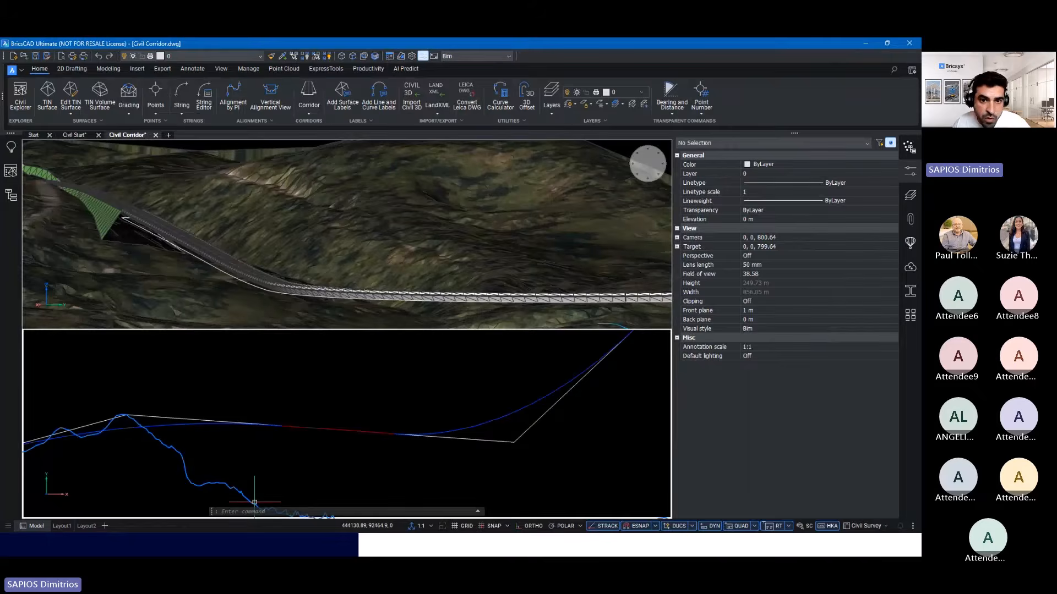
{"action": "key", "text": "alt+Tab"}
{"action": "left_click", "coordinate": [579, 342]}
{"action": "key", "text": "Escape"}
{"action": "key", "text": "Escape"}
{"action": "key", "text": "Escape"}
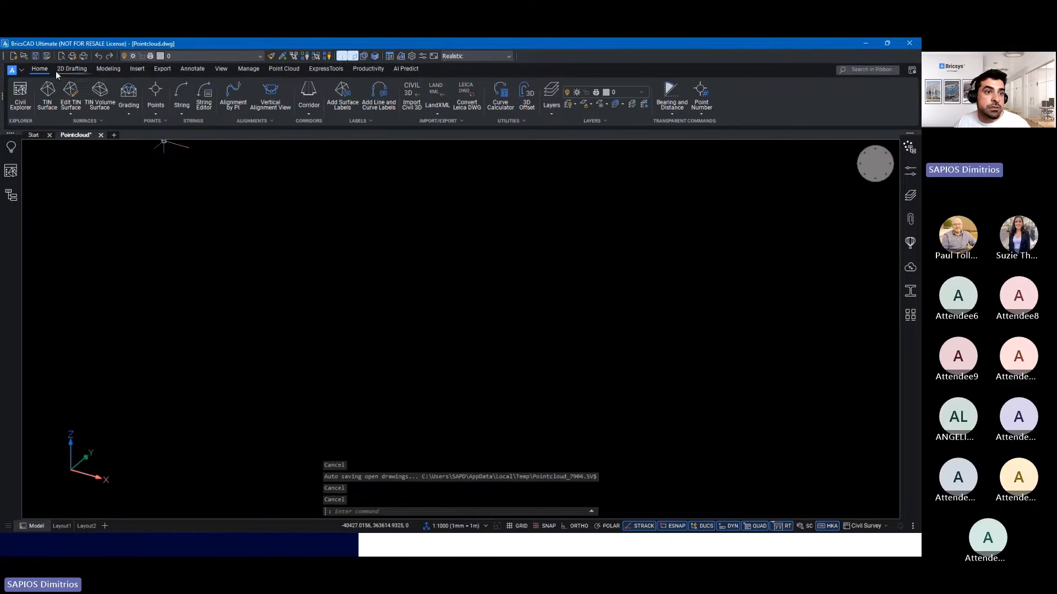
- Open the Point Cloud Reference Manager and reposition its window over the drawing area
{"action": "left_click", "coordinate": [293, 69]}
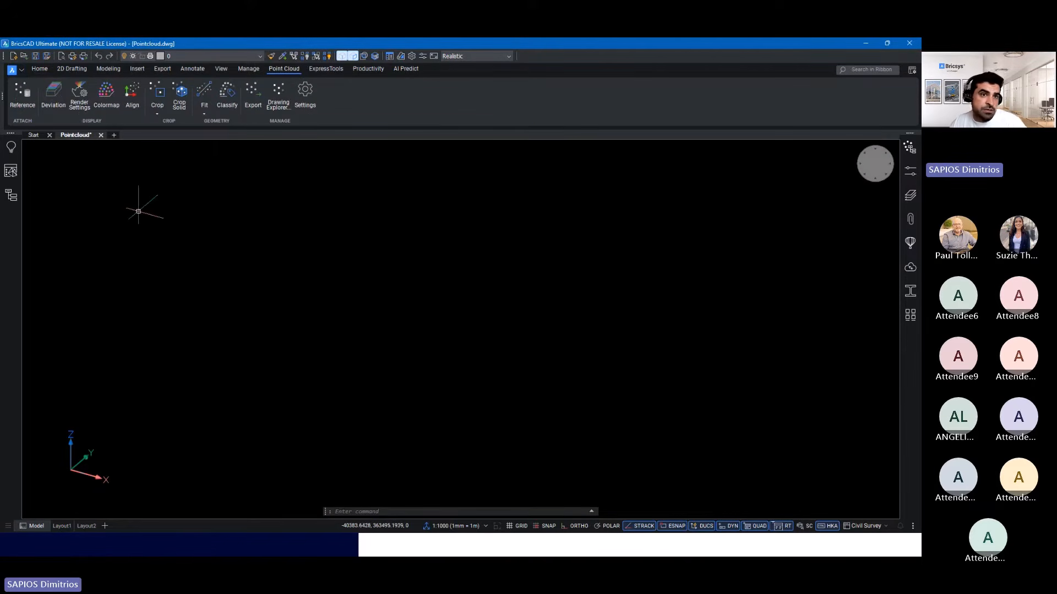
{"action": "left_click", "coordinate": [22, 100]}
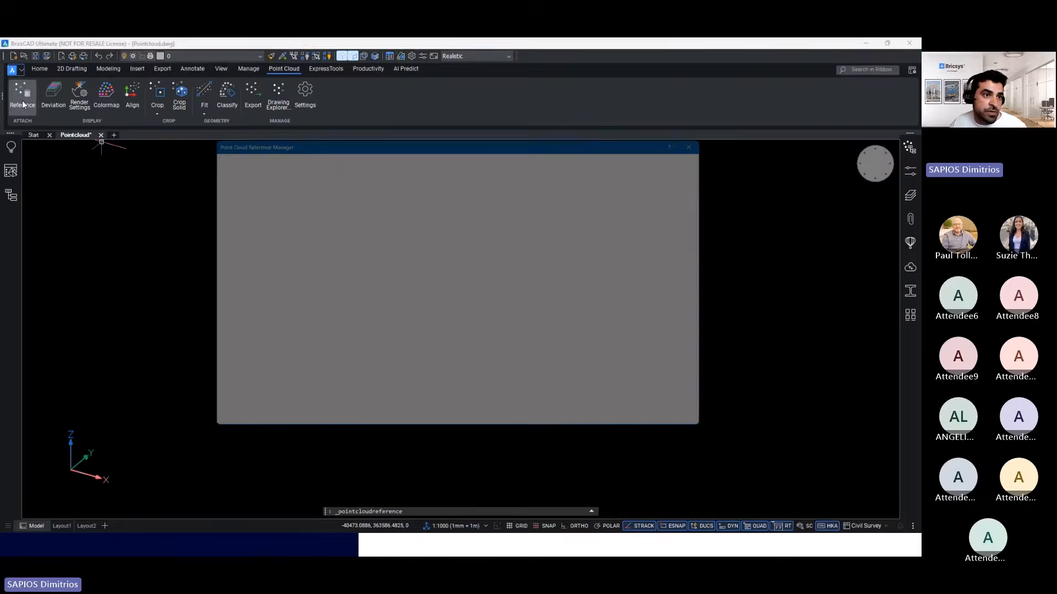
{"action": "left_click_drag", "start_coordinate": [328, 143], "coordinate": [307, 167]}
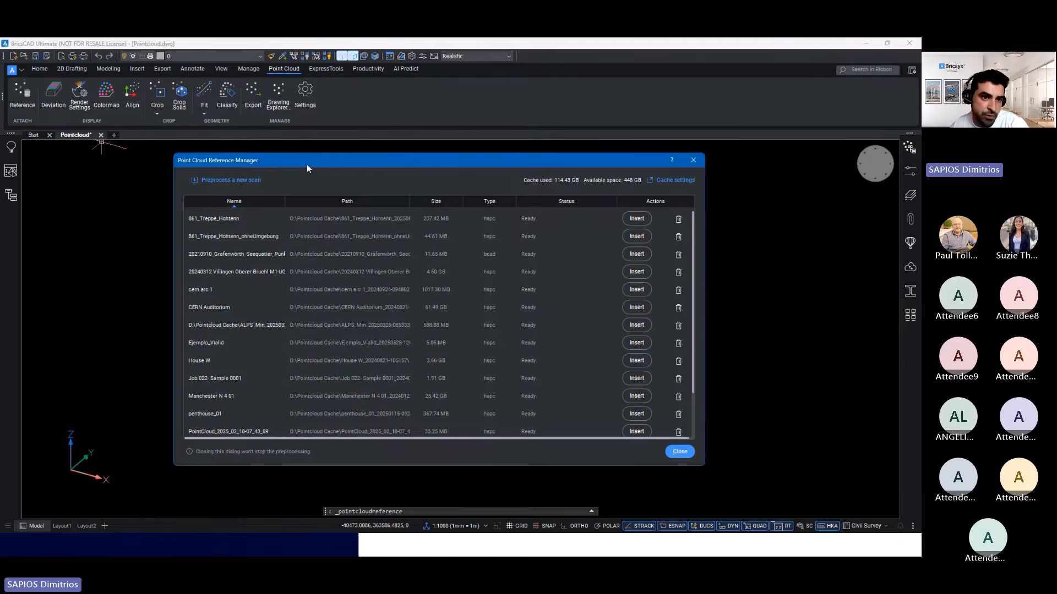
- Check which file formats are supported for preprocessing a new scan from file, without loading one
{"action": "left_click", "coordinate": [231, 184]}
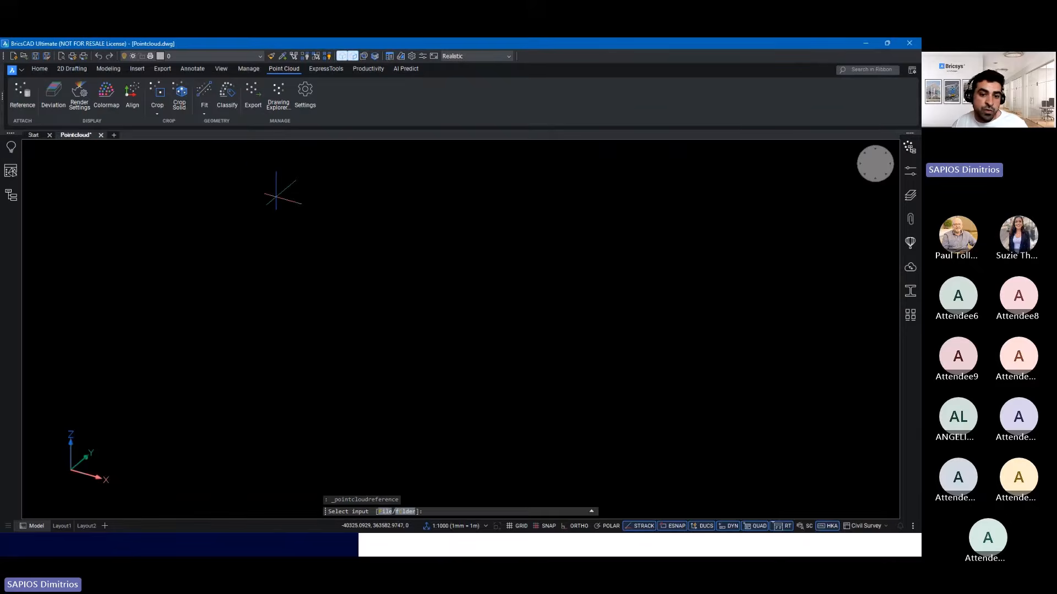
{"action": "left_click", "coordinate": [386, 512]}
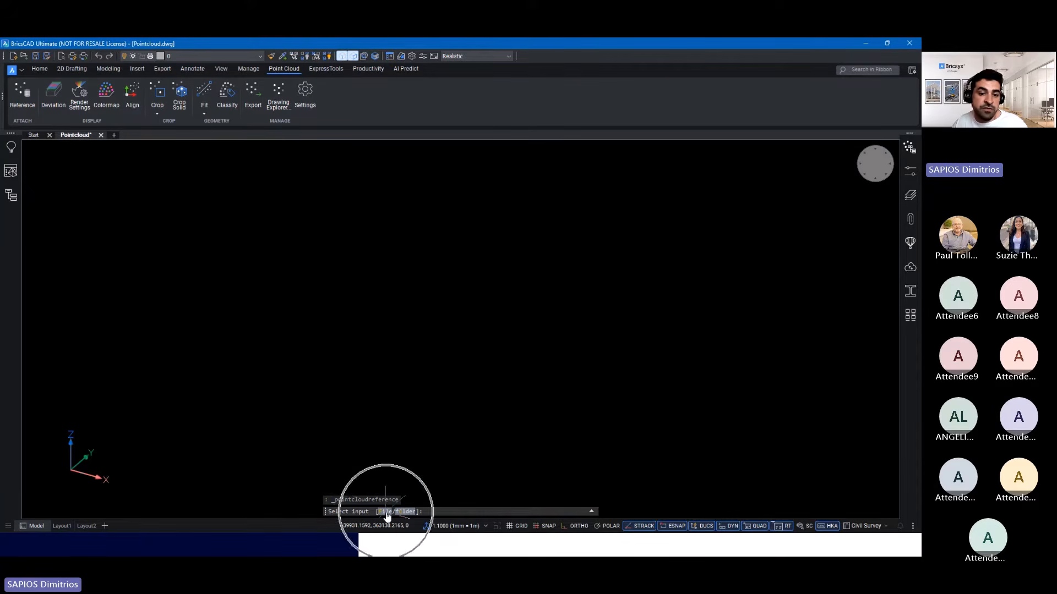
{"action": "left_click_drag", "start_coordinate": [569, 176], "coordinate": [301, 116]}
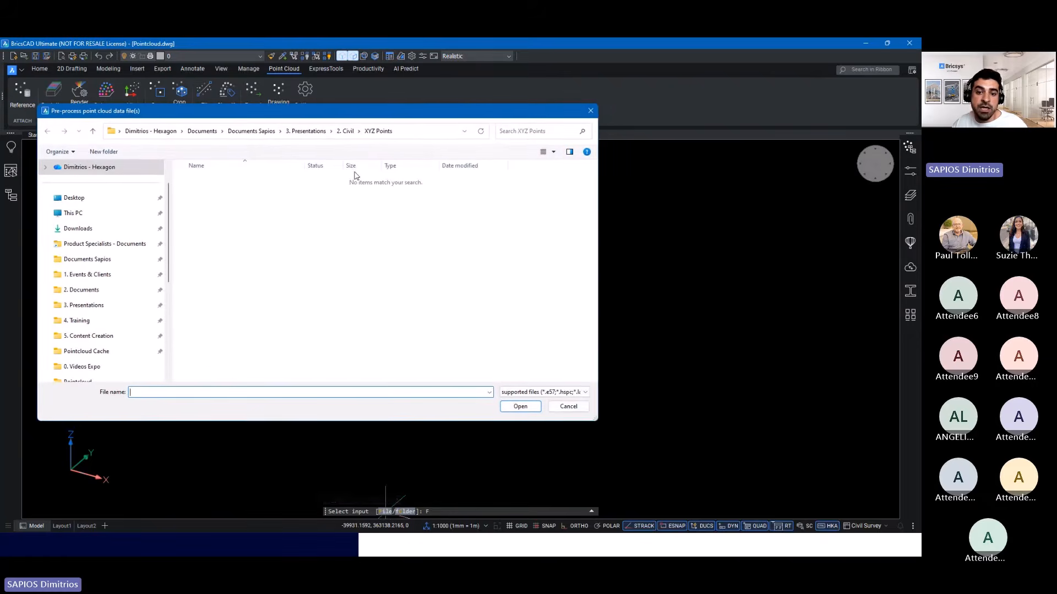
{"action": "left_click", "coordinate": [572, 392]}
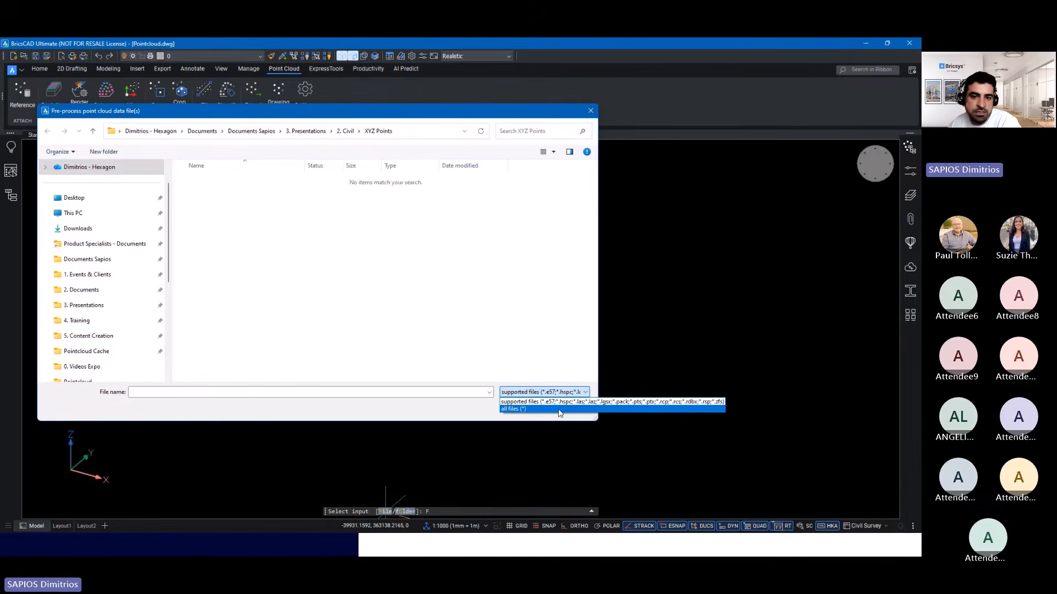
{"action": "left_click", "coordinate": [591, 111]}
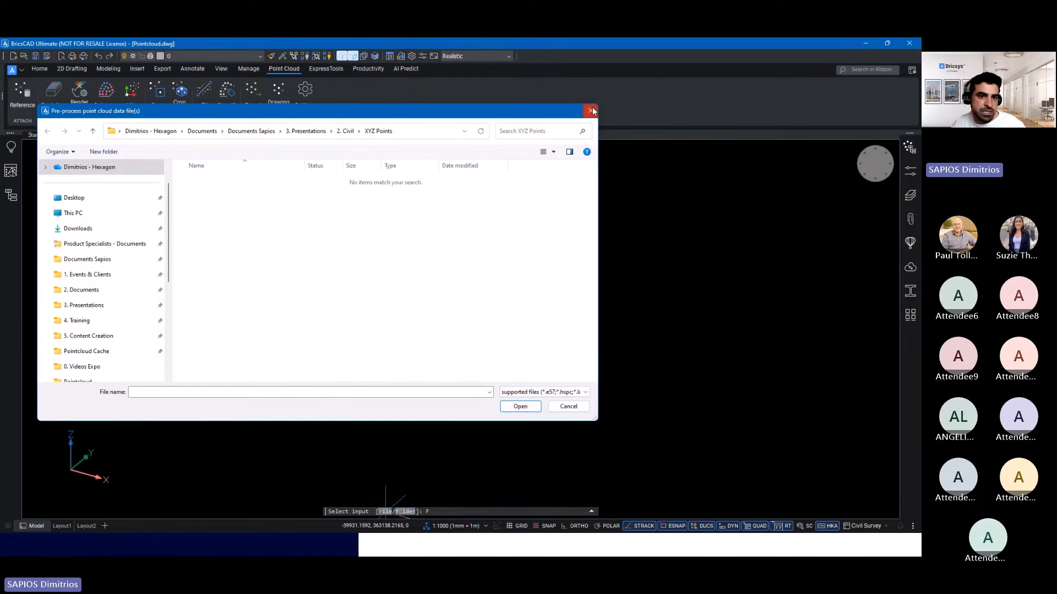
{"action": "left_click", "coordinate": [591, 110]}
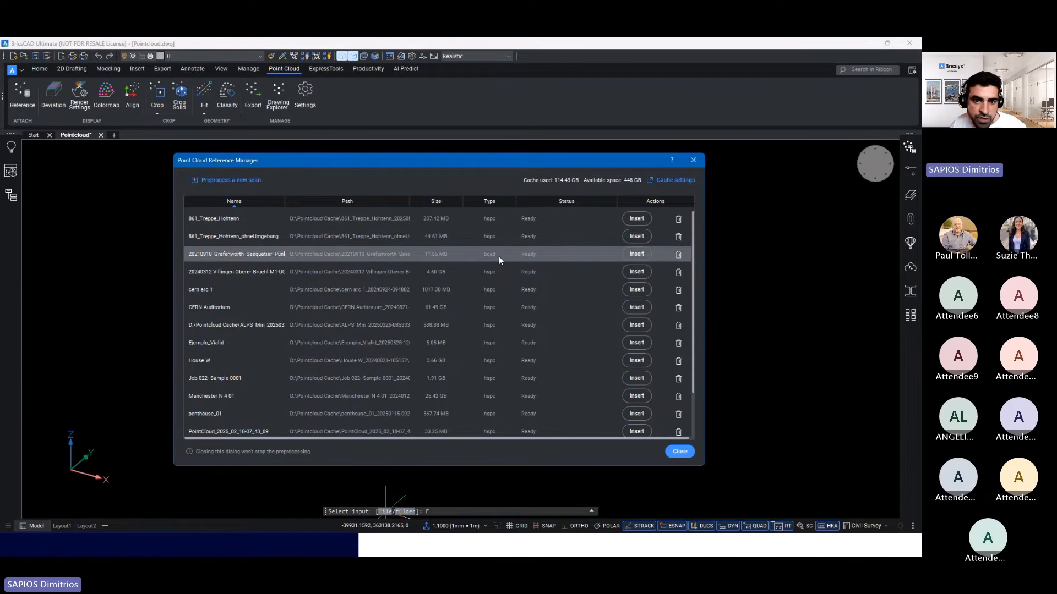
- Attach the cached point cloud 20210910_Grafenwörth_Seequatier_Punktraster50cm at insertion point 0,0,0 with scale 1 and rotation 0
{"action": "left_click", "coordinate": [637, 255]}
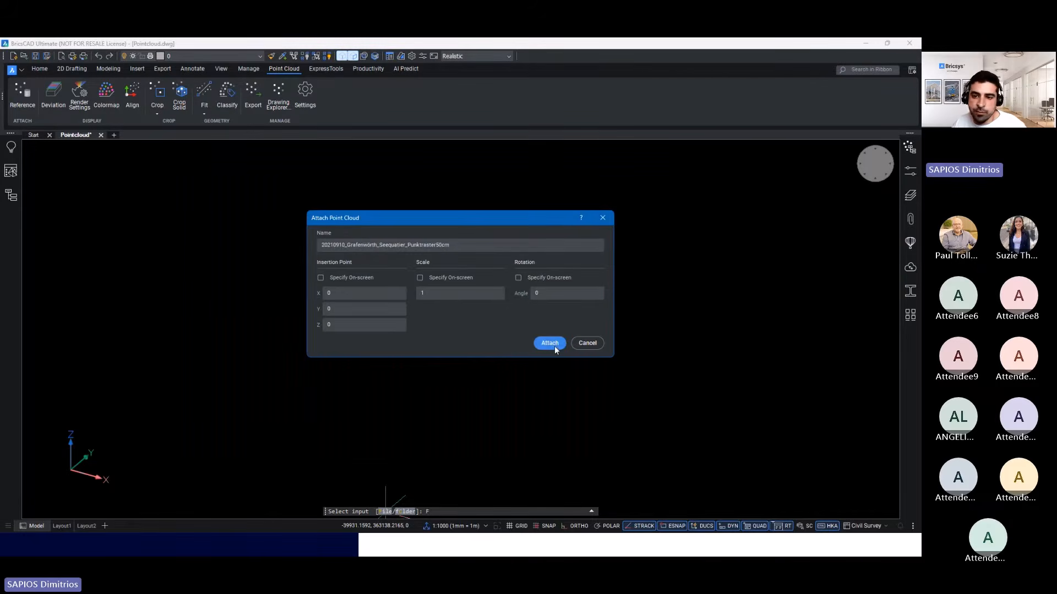
{"action": "left_click", "coordinate": [550, 343]}
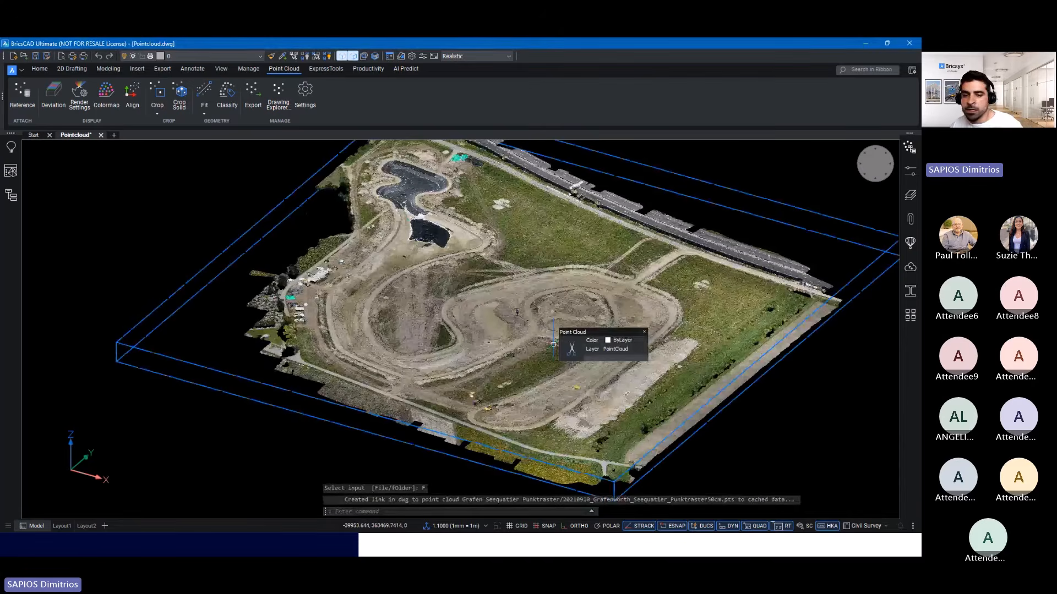
{"action": "scroll", "coordinate": [605, 306], "scroll_direction": "up", "scroll_amount": 6}
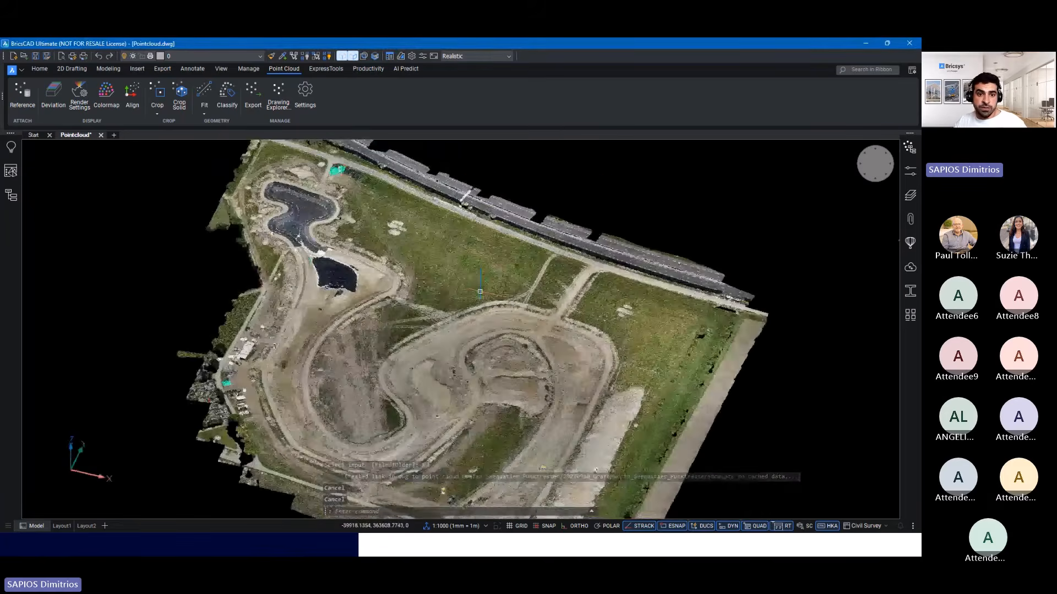
{"action": "key", "text": "Escape"}
- Zoom in on the attached point cloud and measure the spacing between two neighbouring scan points
{"action": "scroll", "coordinate": [416, 297], "scroll_direction": "up", "scroll_amount": 3}
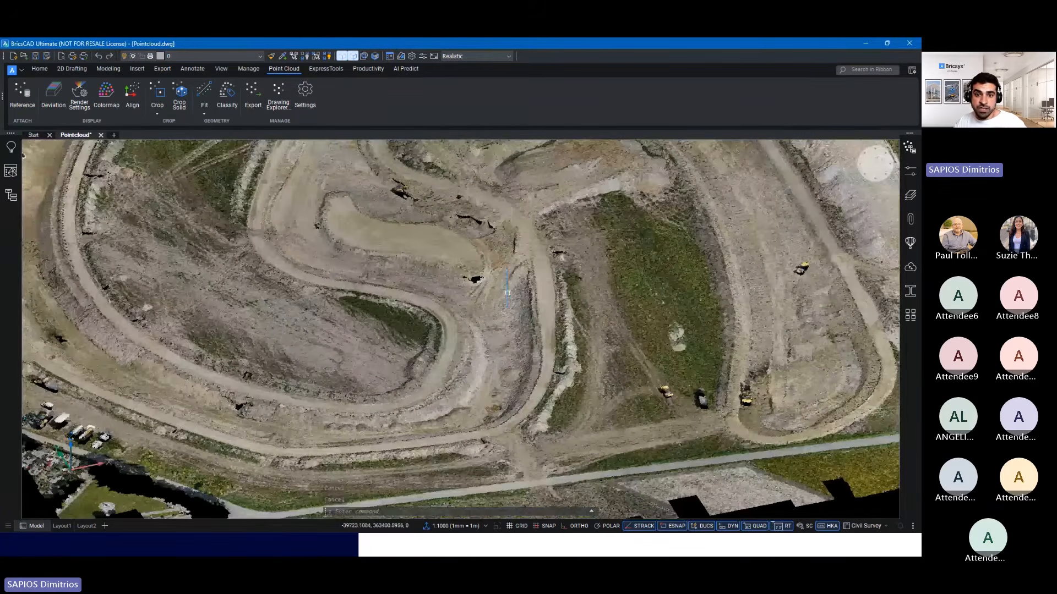
{"action": "middle_click_drag", "start_coordinate": [507, 293], "coordinate": [507, 315], "text": "shift"}
{"action": "type", "text": "DISH"}
{"action": "key", "text": "Return"}
{"action": "left_click", "coordinate": [475, 304]}
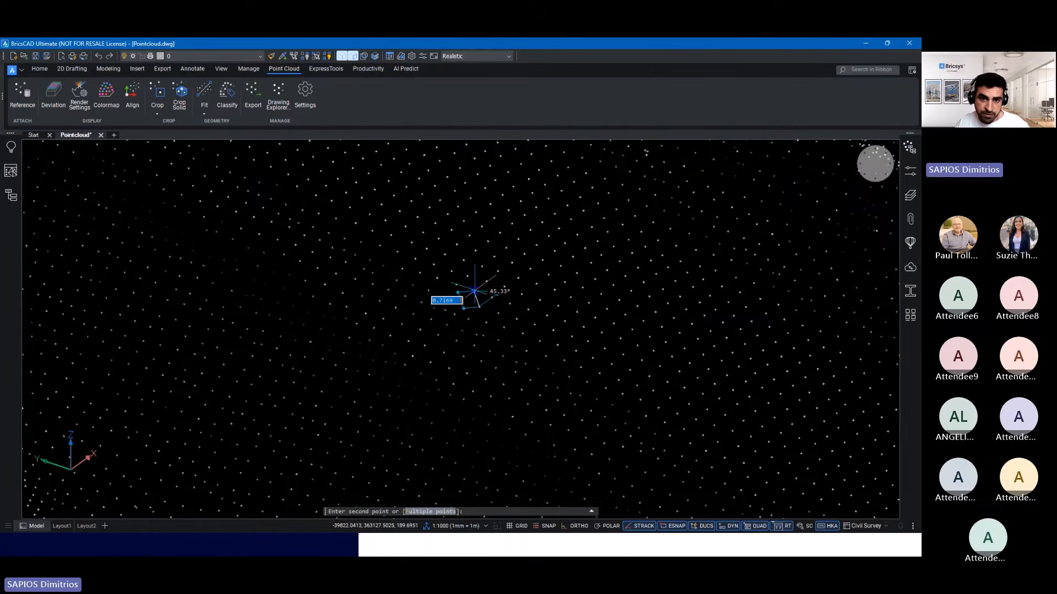
{"action": "key", "text": "Escape"}
- Examine the point cloud from several angles, close up around the earthworks tracks and as a whole
{"action": "scroll", "coordinate": [477, 287], "scroll_direction": "up", "scroll_amount": 6}
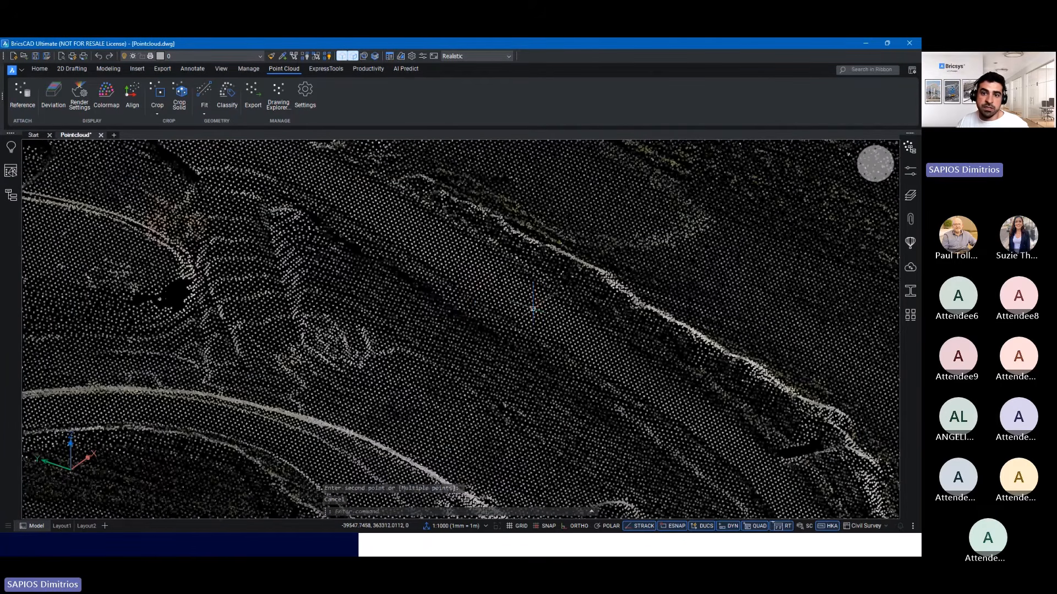
{"action": "scroll", "coordinate": [533, 309], "scroll_direction": "down", "scroll_amount": 7}
{"action": "middle_click_drag", "start_coordinate": [533, 308], "coordinate": [483, 260], "text": "shift"}
{"action": "scroll", "coordinate": [482, 260], "scroll_direction": "up", "scroll_amount": 6}
{"action": "middle_click_drag", "start_coordinate": [648, 305], "coordinate": [598, 301], "text": "shift"}
{"action": "scroll", "coordinate": [599, 301], "scroll_direction": "down", "scroll_amount": 5}
{"action": "scroll", "coordinate": [514, 288], "scroll_direction": "up", "scroll_amount": 3}
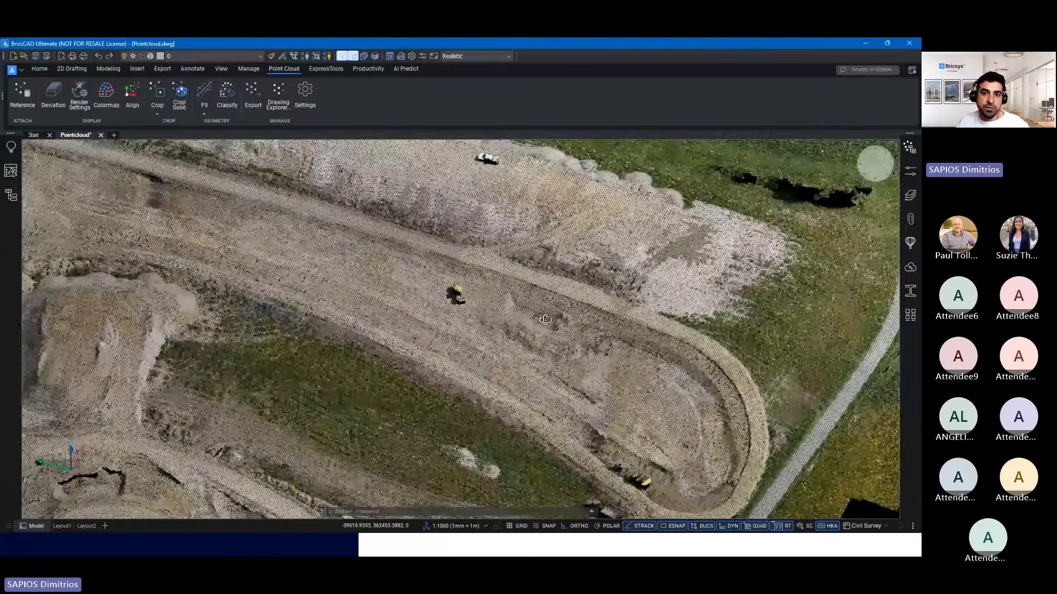
{"action": "middle_click_drag", "start_coordinate": [514, 288], "coordinate": [360, 309], "text": "shift"}
{"action": "scroll", "coordinate": [330, 292], "scroll_direction": "down", "scroll_amount": 4}
{"action": "scroll", "coordinate": [484, 307], "scroll_direction": "down", "scroll_amount": 2}
{"action": "scroll", "coordinate": [361, 308], "scroll_direction": "up", "scroll_amount": 2}
- Start a TIN surface using the create-from-point-cloud option and choose the attached survey scan as its source
{"action": "left_click", "coordinate": [346, 270]}
{"action": "middle_click_drag", "start_coordinate": [322, 254], "coordinate": [346, 323]}
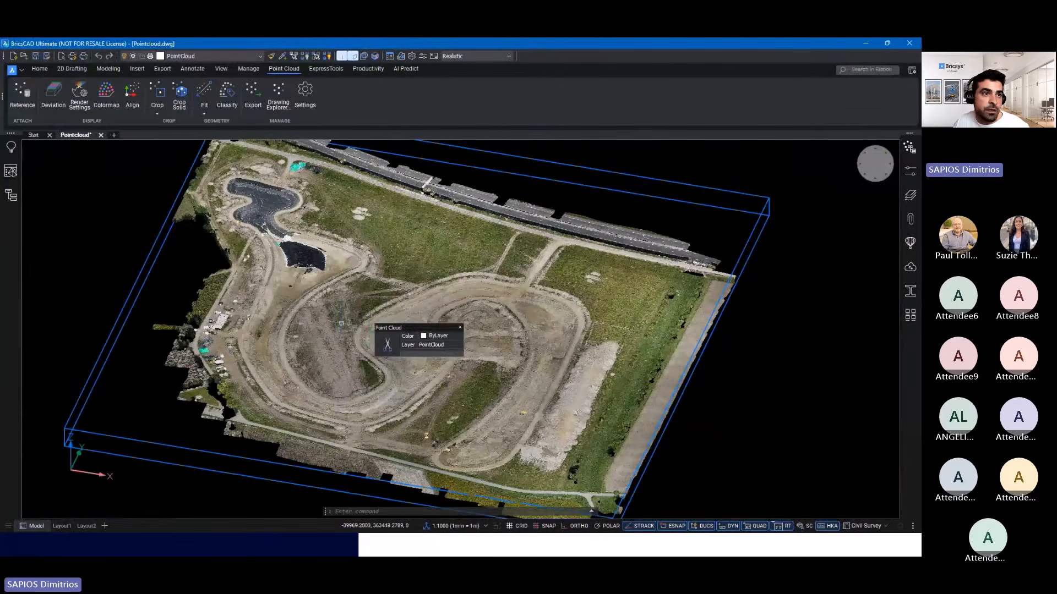
{"action": "left_click", "coordinate": [38, 69]}
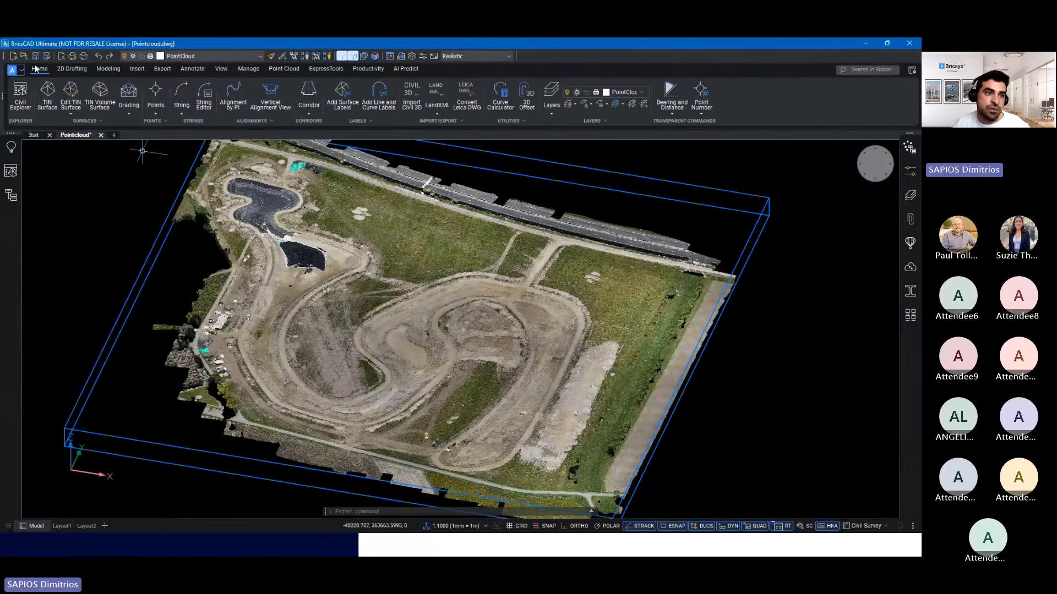
{"action": "mouse_move", "coordinate": [60, 181]}
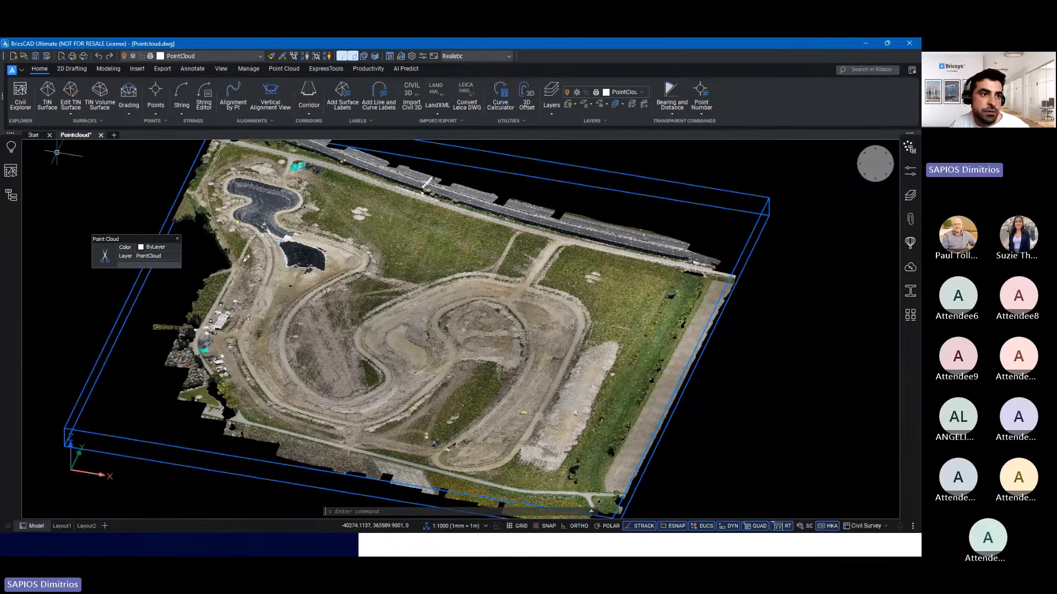
{"action": "left_click", "coordinate": [49, 106]}
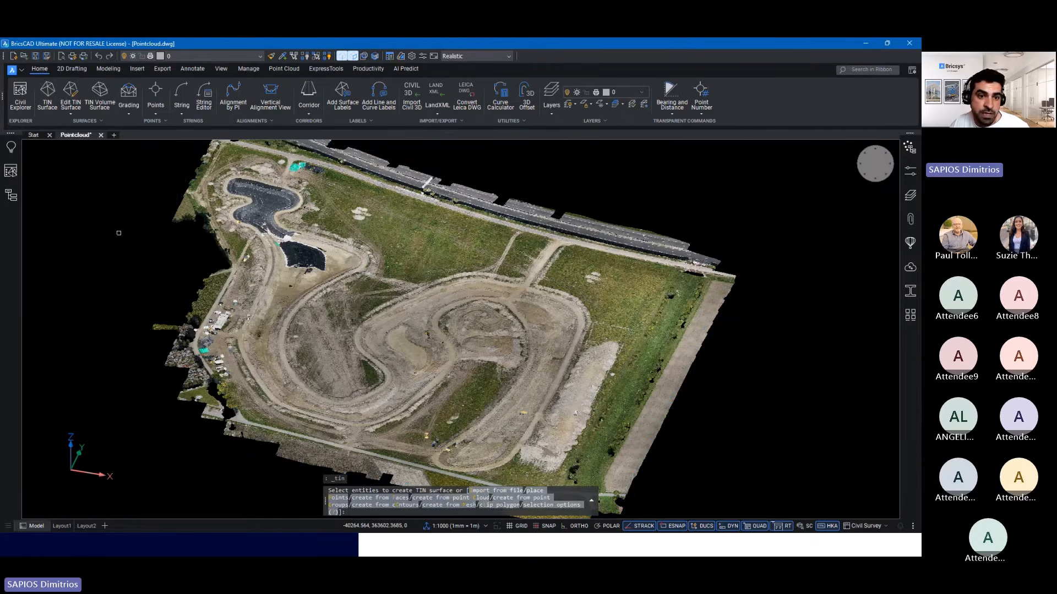
{"action": "scroll", "coordinate": [169, 316], "scroll_direction": "down", "scroll_amount": 1}
{"action": "middle_click_drag", "start_coordinate": [170, 317], "coordinate": [162, 280]}
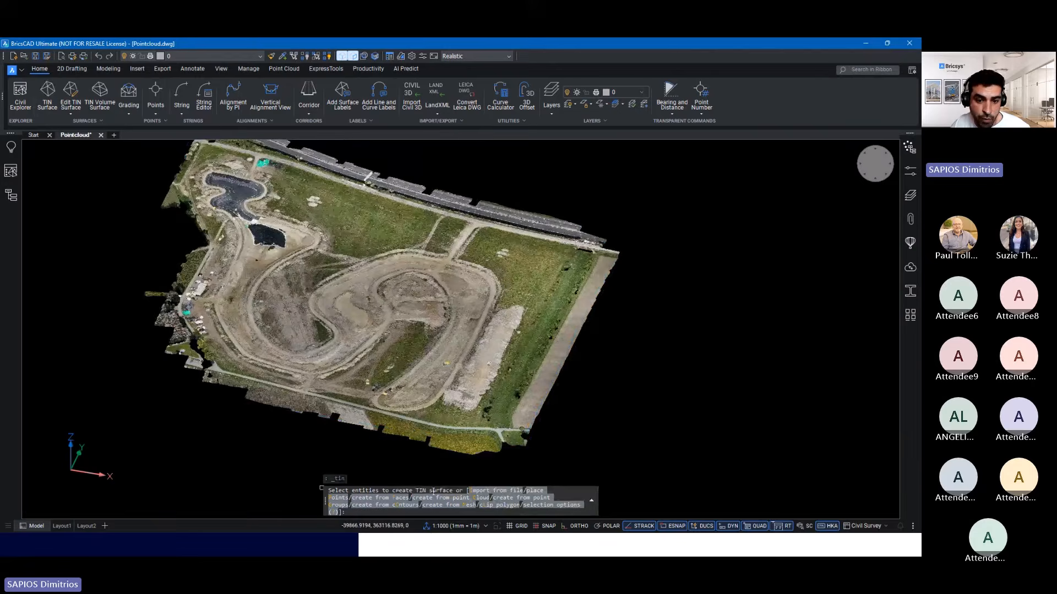
{"action": "left_click", "coordinate": [441, 502]}
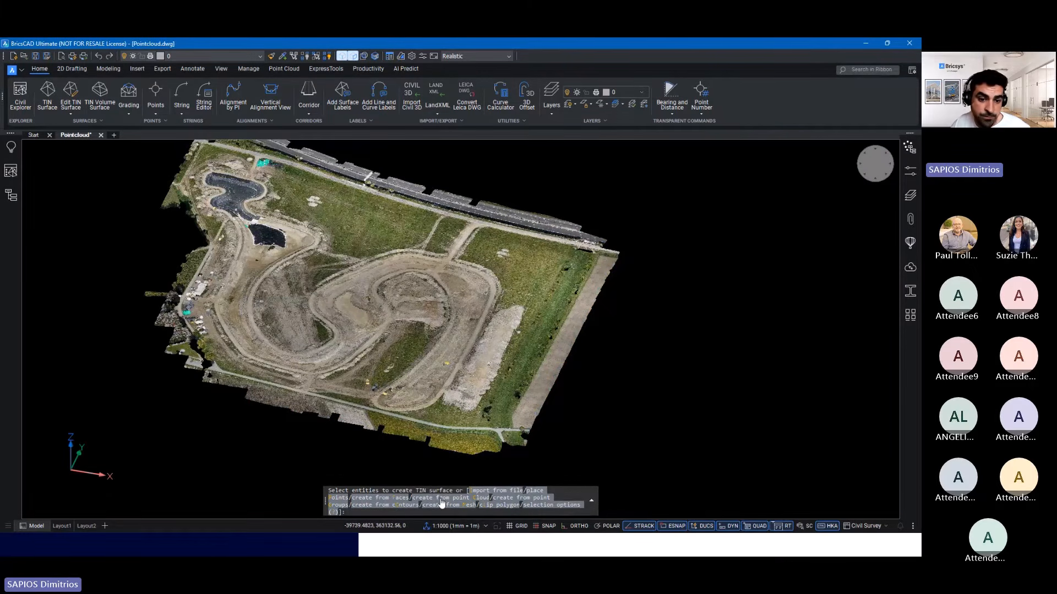
{"action": "left_click", "coordinate": [441, 502]}
{"action": "left_click", "coordinate": [329, 345]}
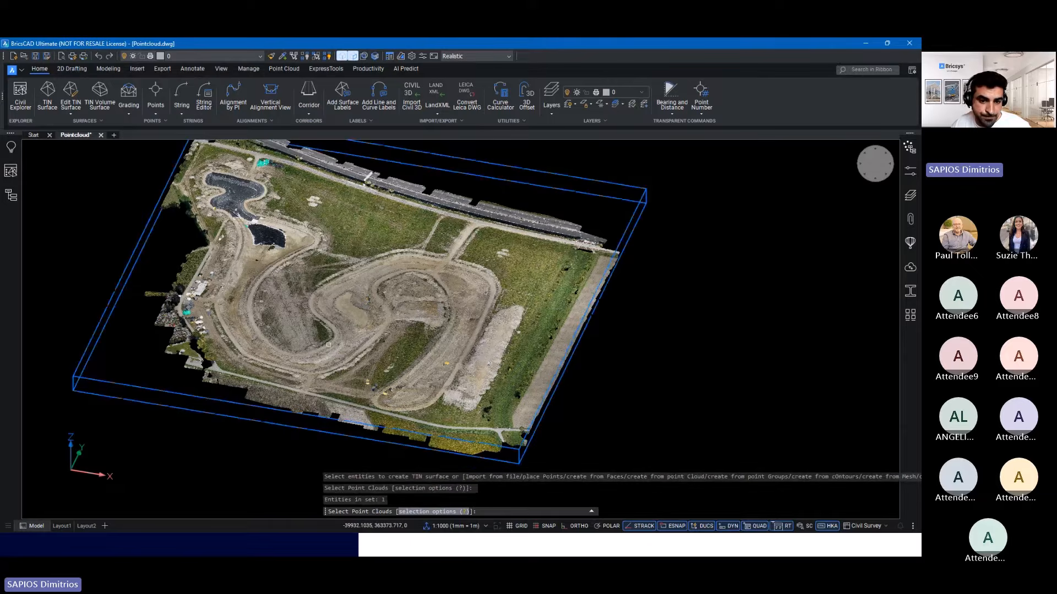
{"action": "key", "text": "Return"}
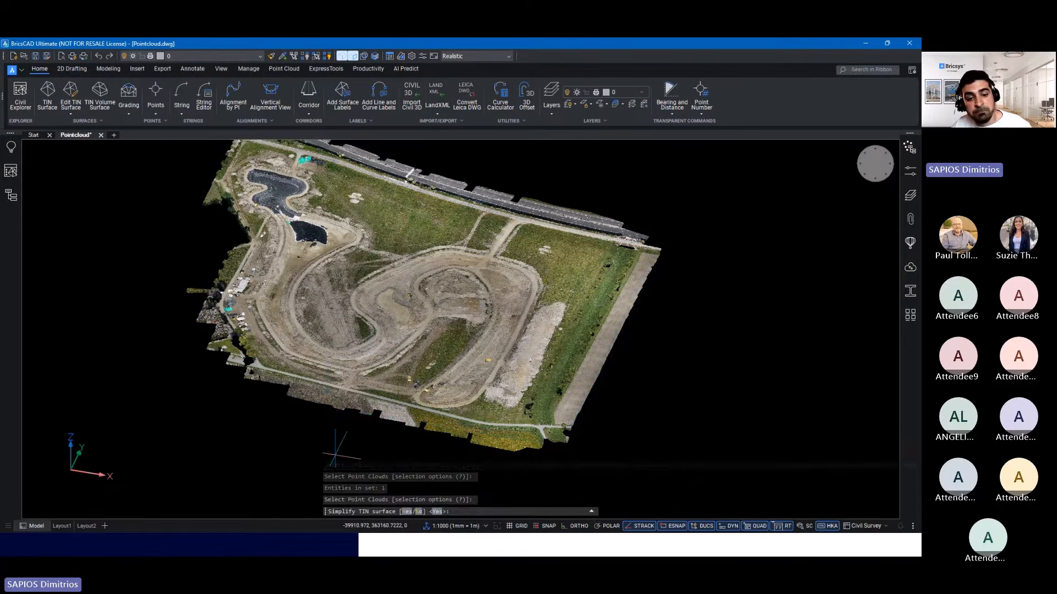
- Simplify the TIN surface with radius 10 and elevation difference 0.5, and create it without densifying
{"action": "key", "text": "Return"}
{"action": "key", "text": "Return"}
{"action": "key", "text": "Return"}
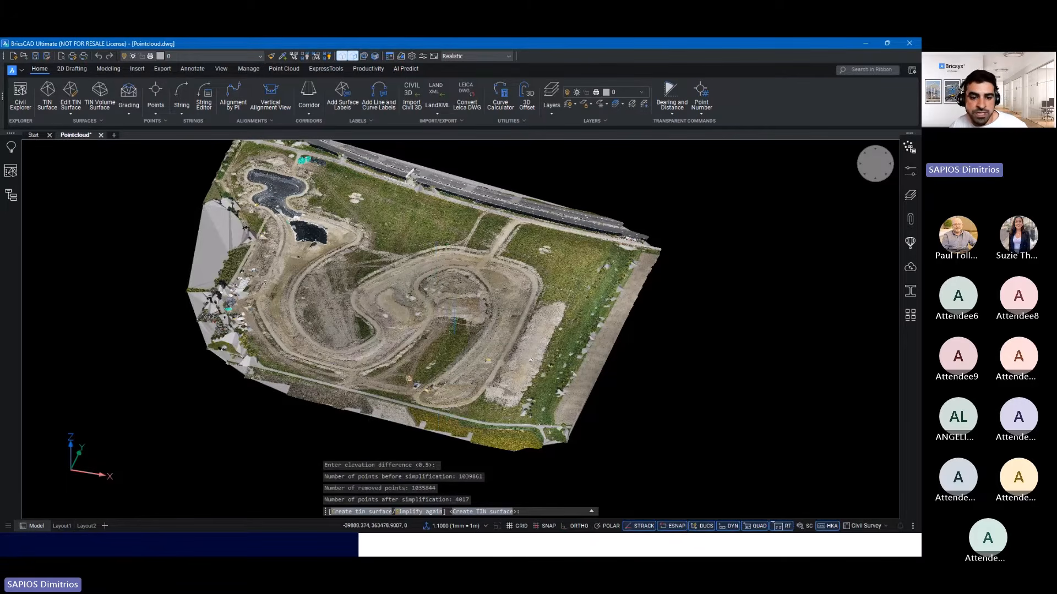
{"action": "left_click", "coordinate": [449, 511]}
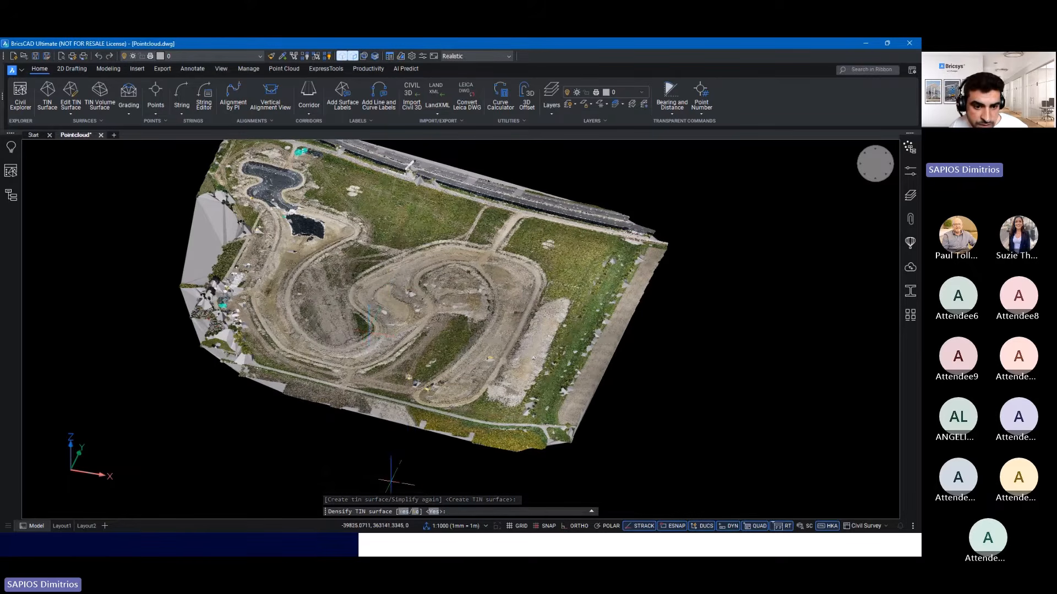
{"action": "left_click_drag", "start_coordinate": [328, 512], "coordinate": [384, 514]}
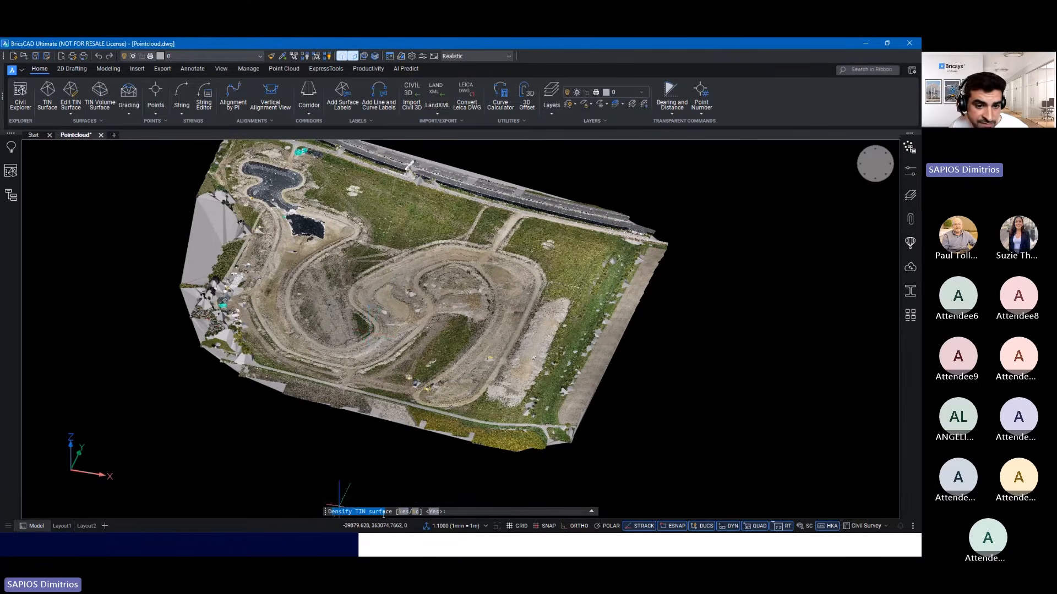
{"action": "left_click", "coordinate": [416, 512]}
- Examine how closely the simplified TIN triangles follow the scan points, both close up and across the whole site
{"action": "scroll", "coordinate": [491, 361], "scroll_direction": "up", "scroll_amount": 6}
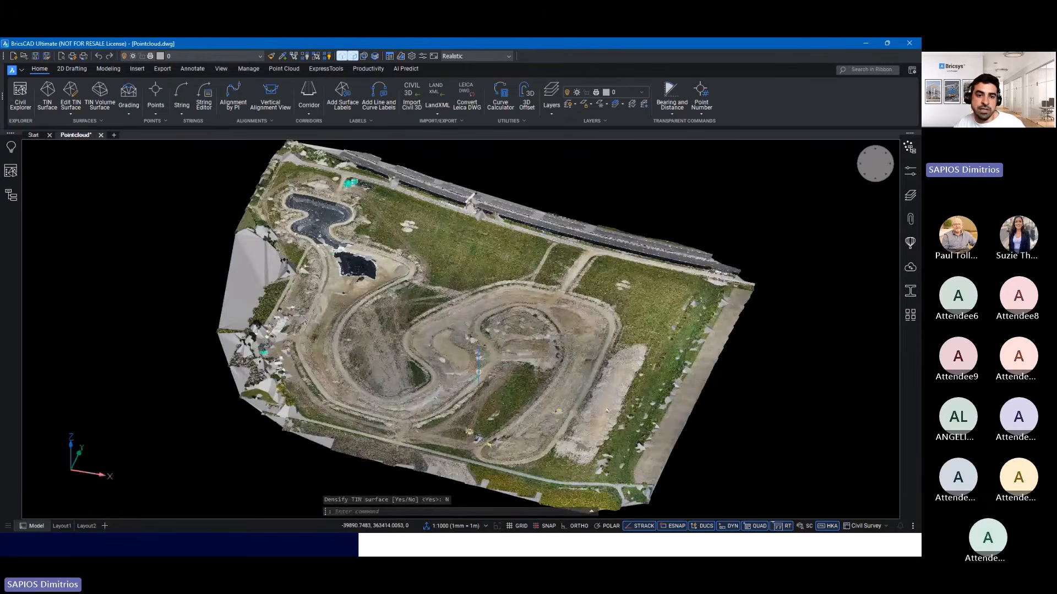
{"action": "scroll", "coordinate": [407, 372], "scroll_direction": "down", "scroll_amount": 4}
{"action": "middle_click_drag", "start_coordinate": [389, 414], "coordinate": [513, 447], "text": "shift"}
{"action": "scroll", "coordinate": [513, 447], "scroll_direction": "up", "scroll_amount": 4}
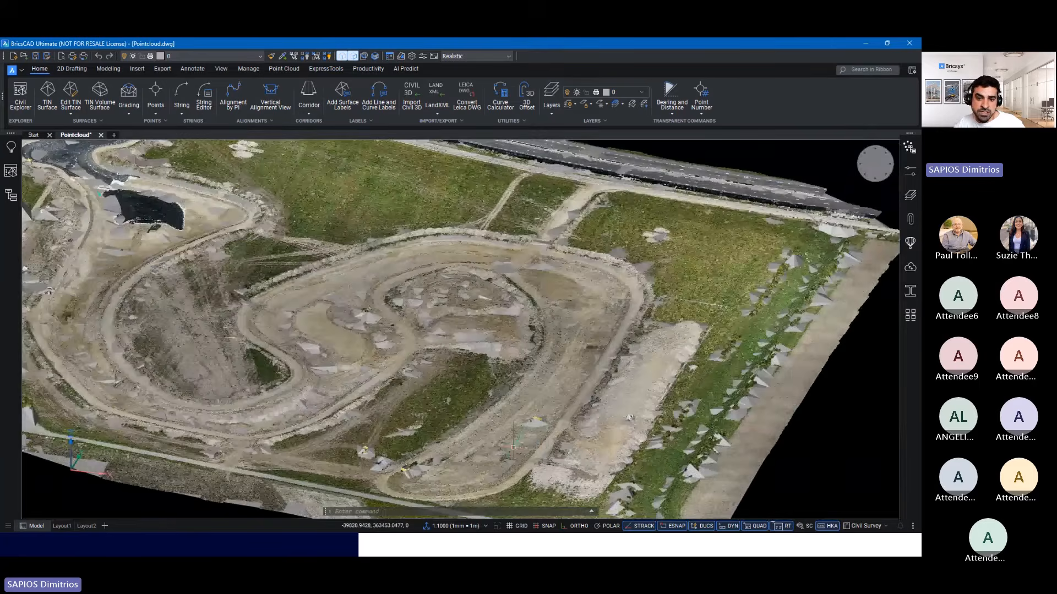
{"action": "scroll", "coordinate": [513, 446], "scroll_direction": "up", "scroll_amount": 4}
{"action": "scroll", "coordinate": [508, 443], "scroll_direction": "up", "scroll_amount": 6}
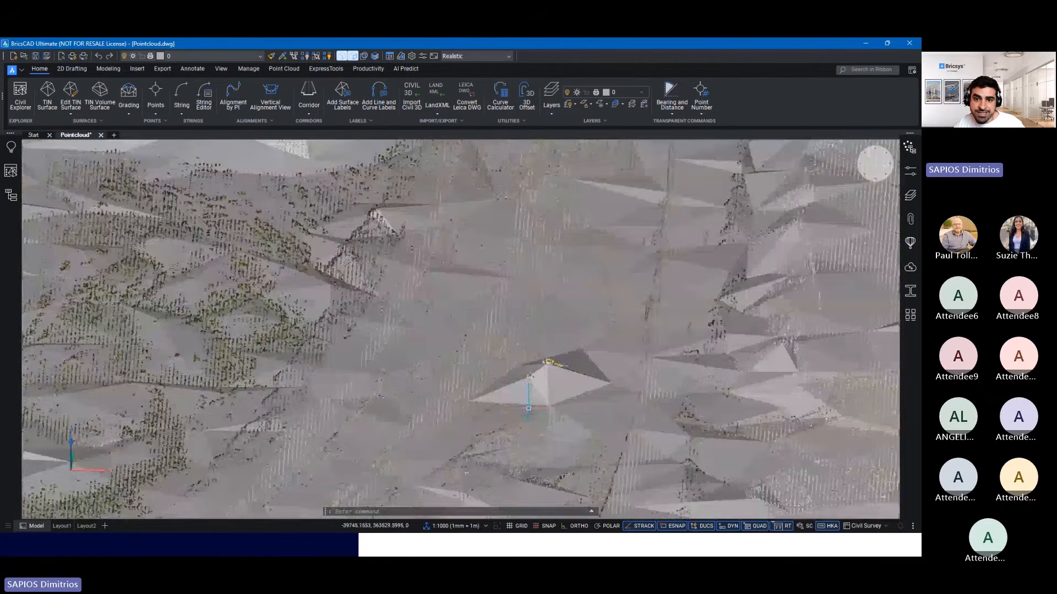
{"action": "scroll", "coordinate": [519, 385], "scroll_direction": "down", "scroll_amount": 1}
{"action": "middle_click_drag", "start_coordinate": [424, 385], "coordinate": [502, 397]}
{"action": "scroll", "coordinate": [570, 404], "scroll_direction": "up", "scroll_amount": 4}
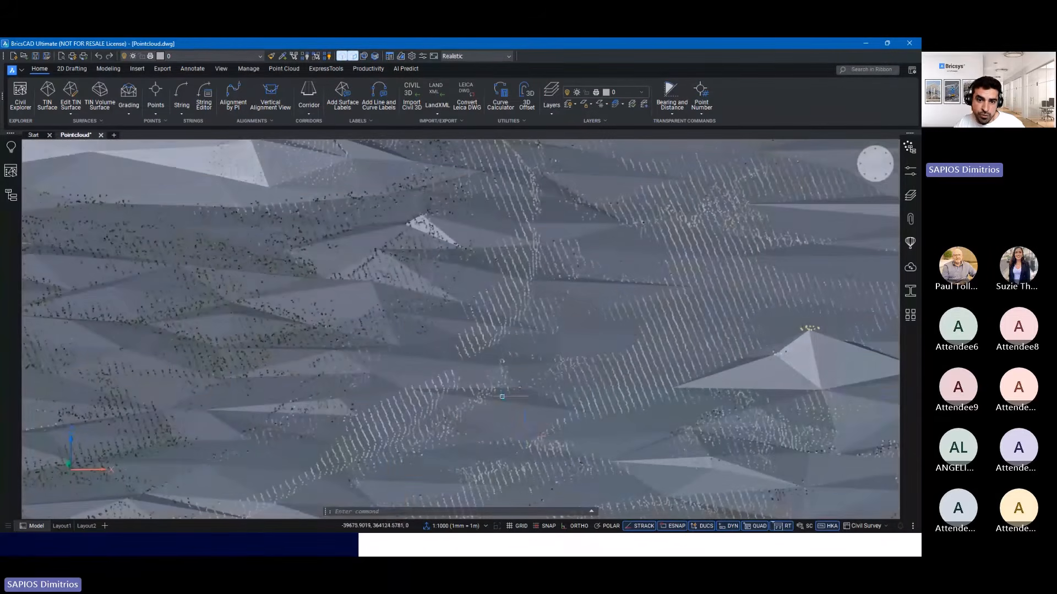
{"action": "mouse_move", "coordinate": [519, 425]}
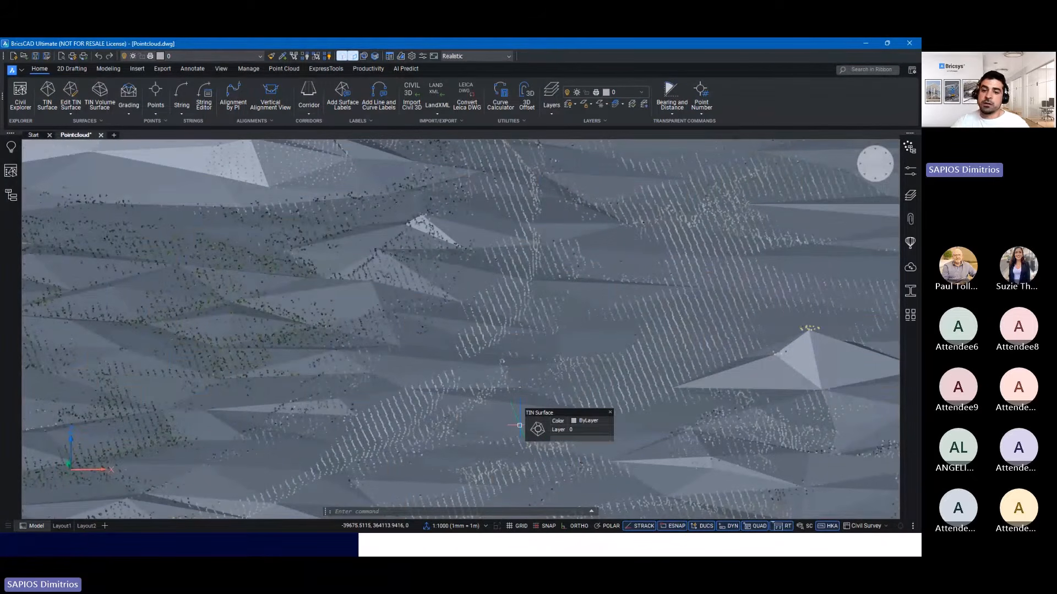
{"action": "middle_click_drag", "start_coordinate": [520, 425], "coordinate": [599, 358], "text": "shift"}
{"action": "scroll", "coordinate": [529, 457], "scroll_direction": "down", "scroll_amount": 3}
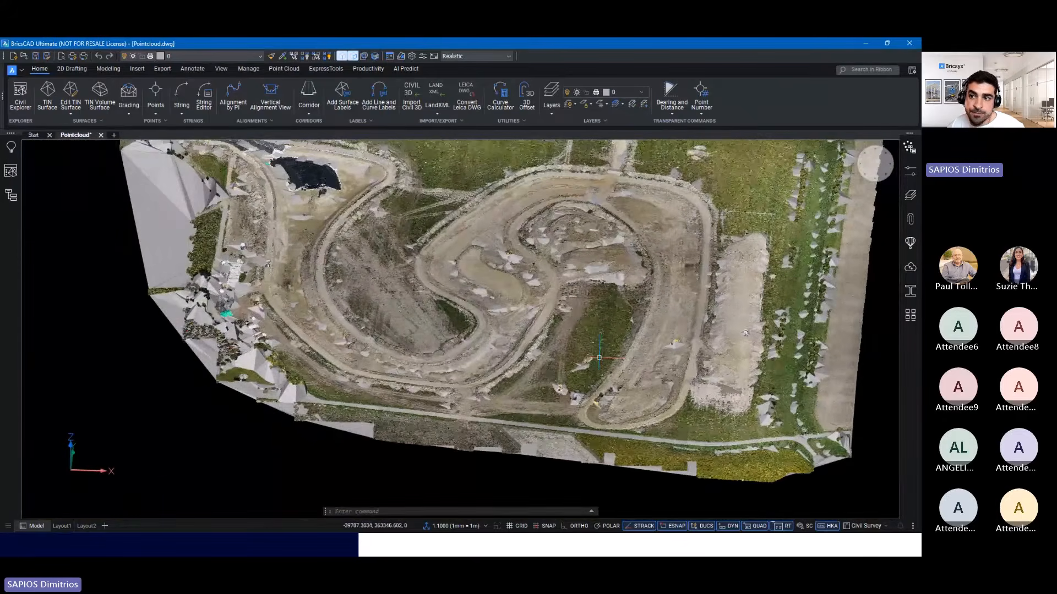
- Hide the PointCloud layer to examine the TIN surface on its own, and turn the layer back on
{"action": "left_click", "coordinate": [910, 195]}
{"action": "scroll", "coordinate": [434, 315], "scroll_direction": "up", "scroll_amount": 2}
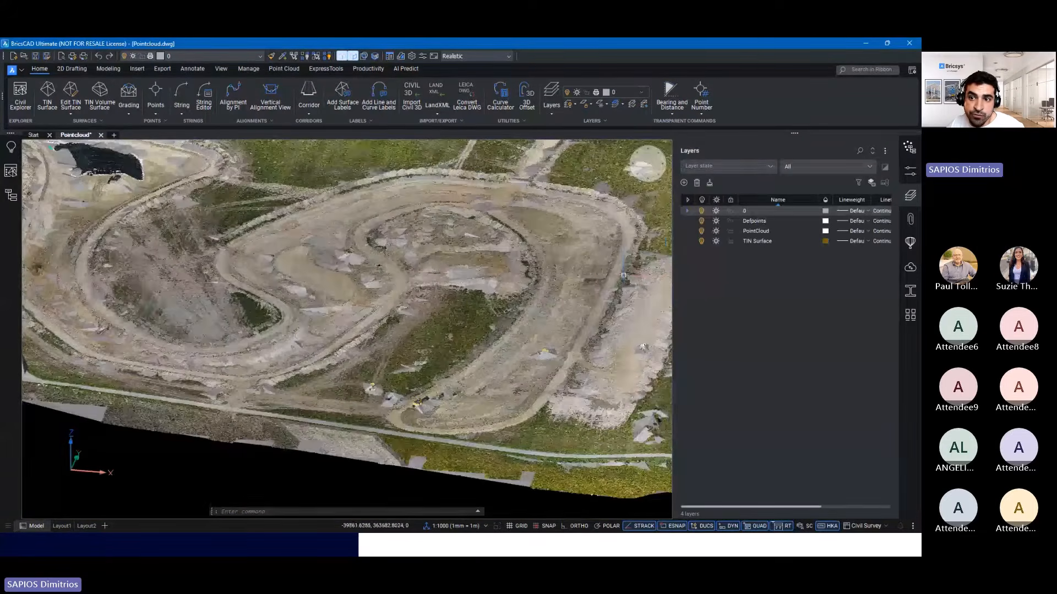
{"action": "left_click", "coordinate": [702, 231]}
{"action": "left_click", "coordinate": [702, 232]}
{"action": "left_click", "coordinate": [701, 232]}
{"action": "scroll", "coordinate": [385, 281], "scroll_direction": "up", "scroll_amount": 3}
{"action": "middle_click_drag", "start_coordinate": [357, 312], "coordinate": [420, 338], "text": "shift"}
{"action": "scroll", "coordinate": [403, 346], "scroll_direction": "down", "scroll_amount": 5}
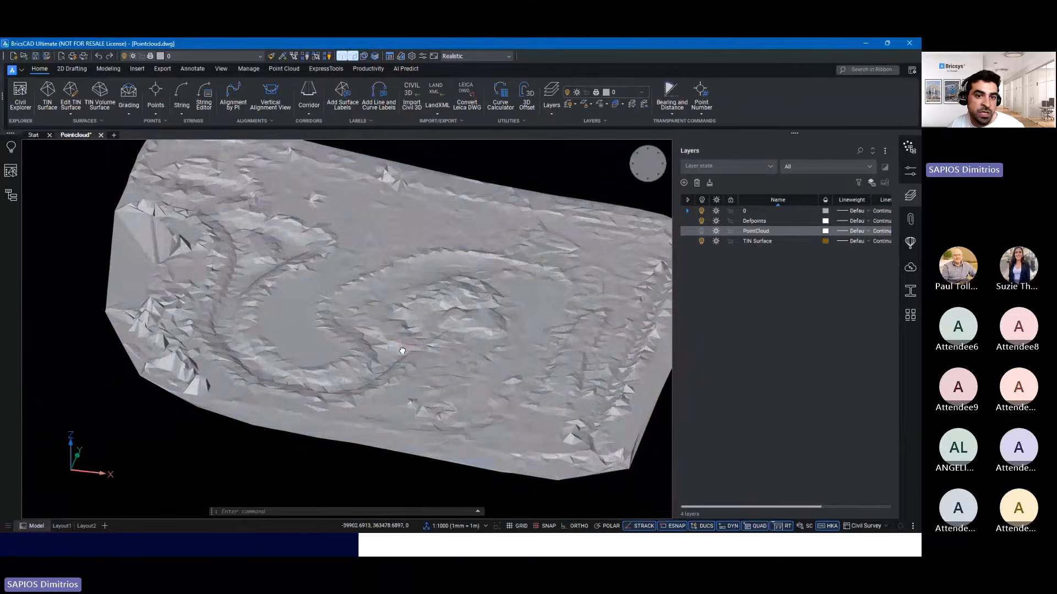
{"action": "left_click", "coordinate": [702, 232]}
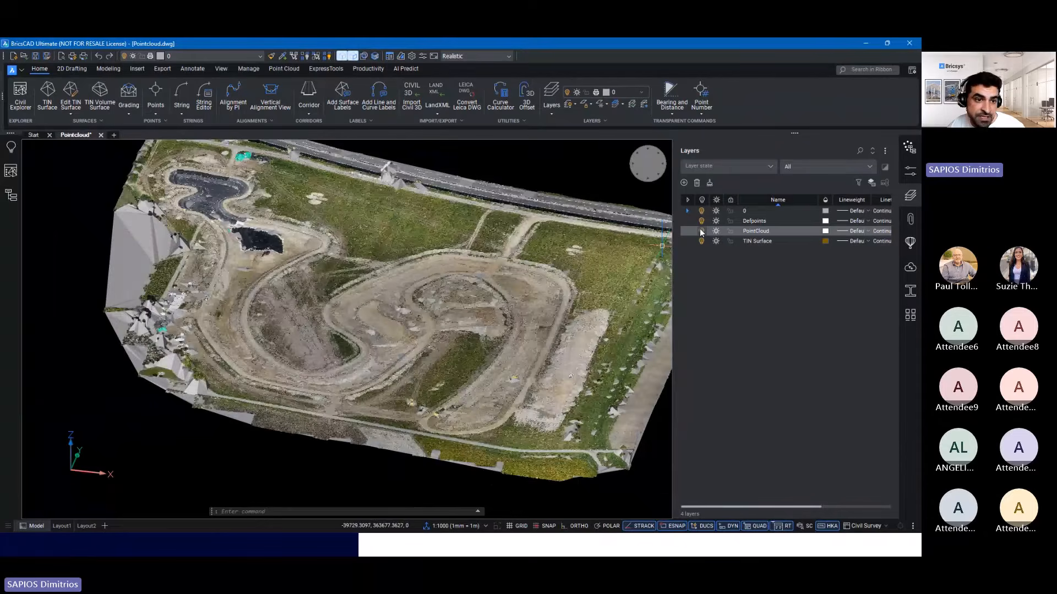
{"action": "scroll", "coordinate": [326, 303], "scroll_direction": "up", "scroll_amount": 5}
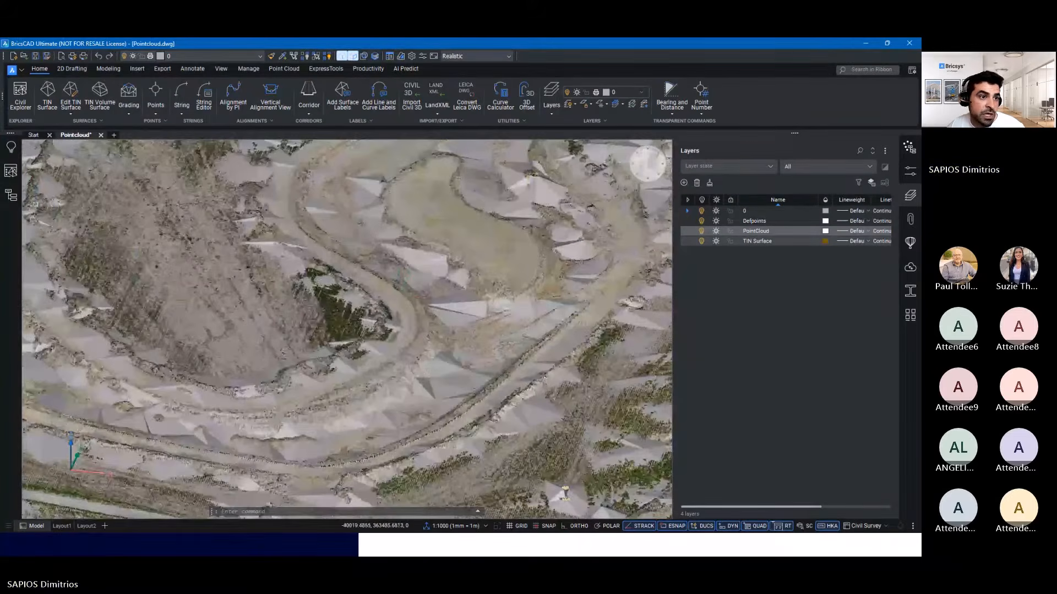
- Disable simplification in the Add point clouds definition of the TIN surface and update the surface
{"action": "left_click", "coordinate": [11, 172]}
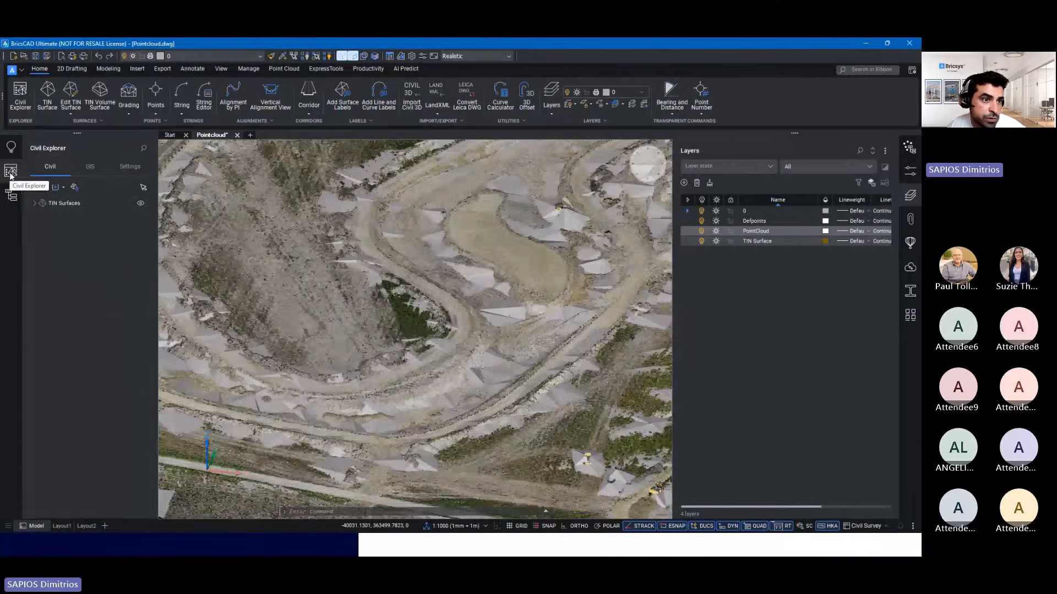
{"action": "left_click", "coordinate": [35, 203]}
{"action": "left_click", "coordinate": [64, 214]}
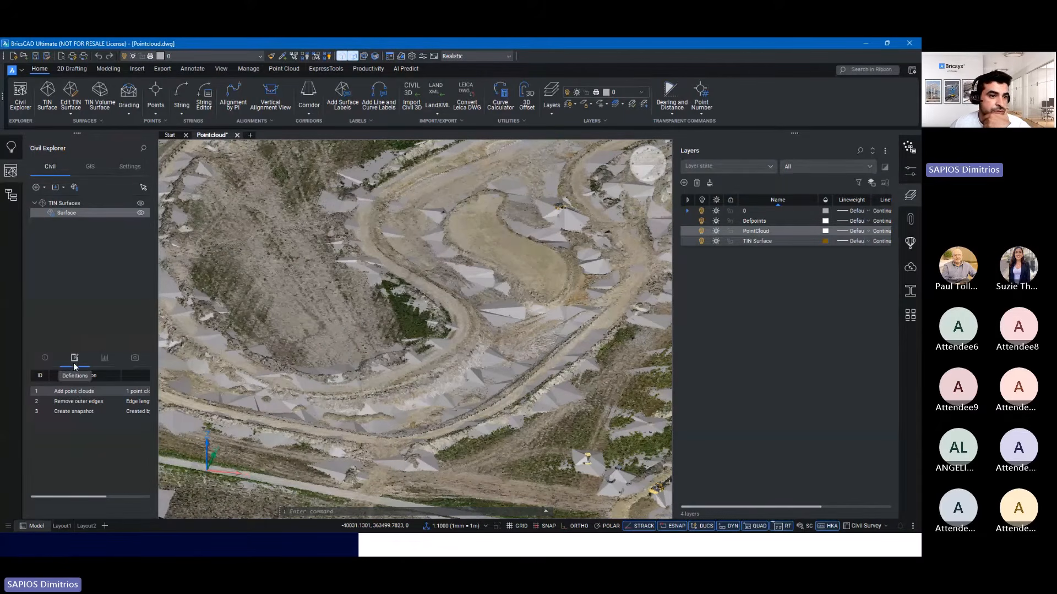
{"action": "double_click", "coordinate": [74, 391]}
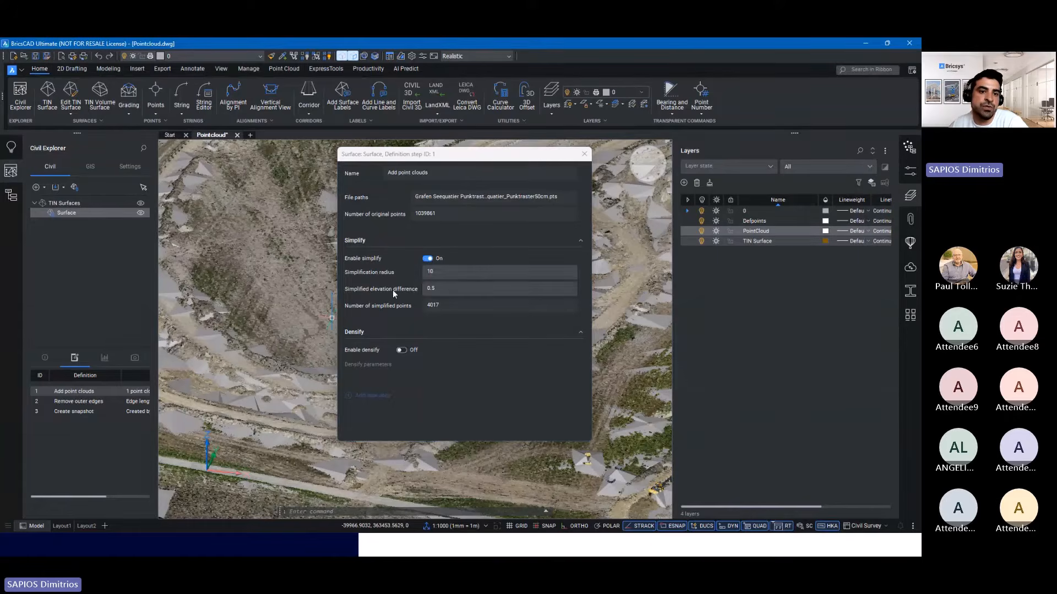
{"action": "key", "text": "ctrl"}
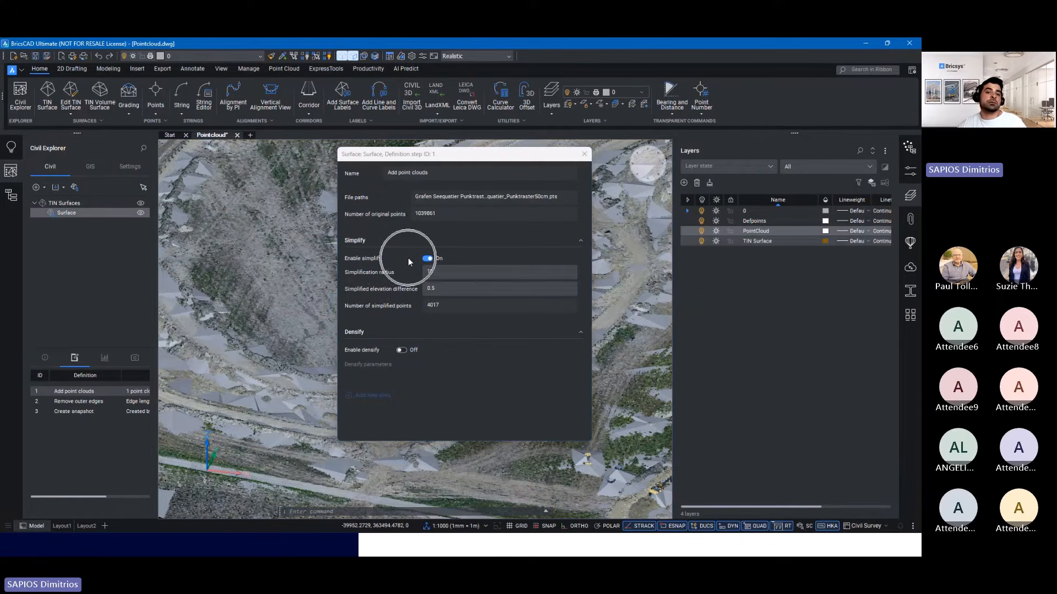
{"action": "left_click", "coordinate": [424, 258]}
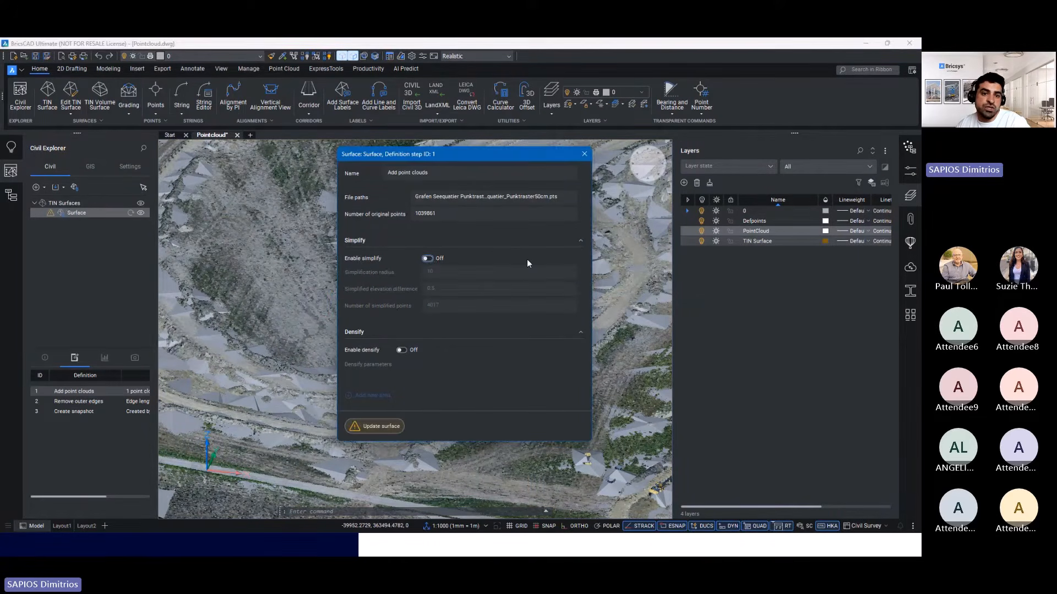
{"action": "left_click", "coordinate": [372, 426]}
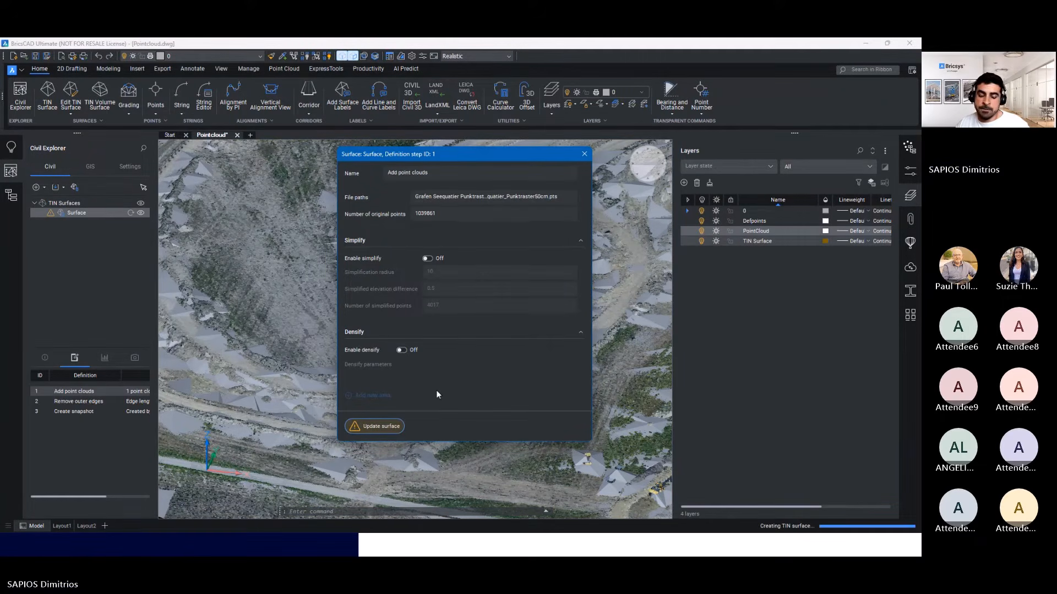
{"action": "left_click", "coordinate": [760, 463]}
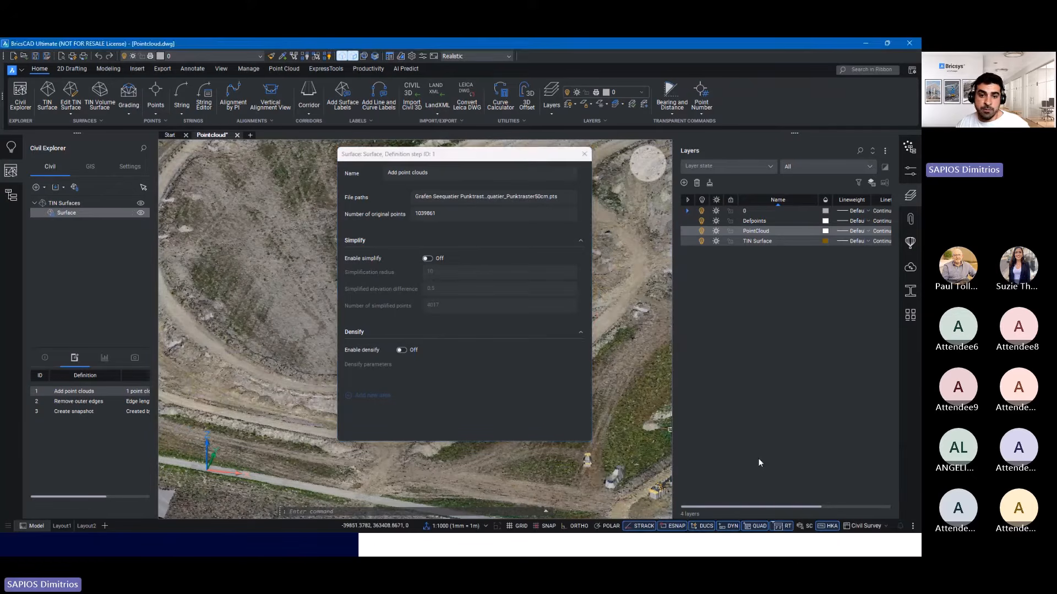
{"action": "left_click", "coordinate": [582, 154]}
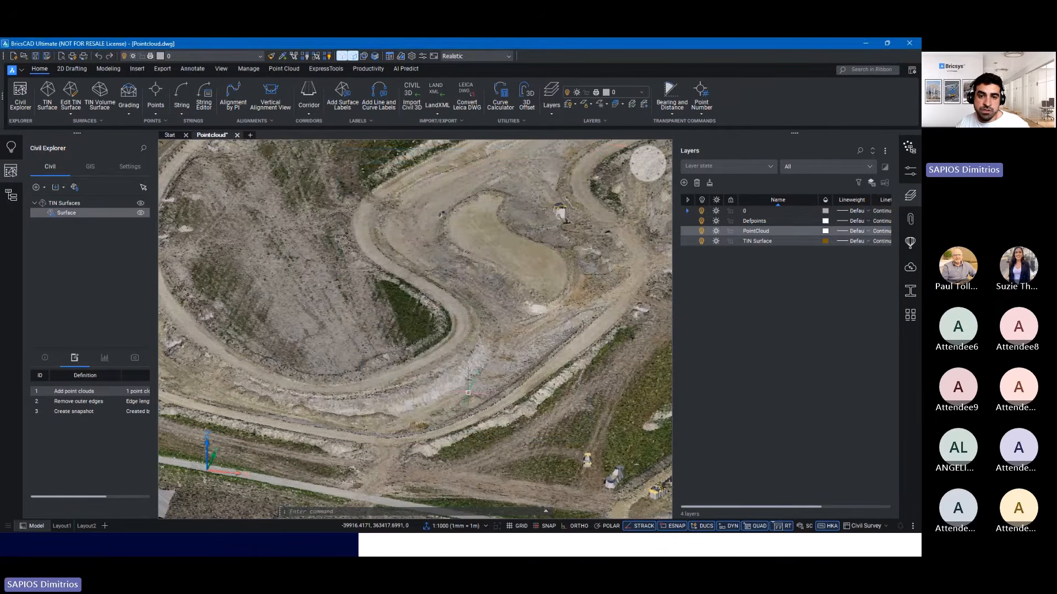
- Examine the terrain detail of the unsimplified TIN surface close up against the scan points
{"action": "scroll", "coordinate": [467, 392], "scroll_direction": "up", "scroll_amount": 8}
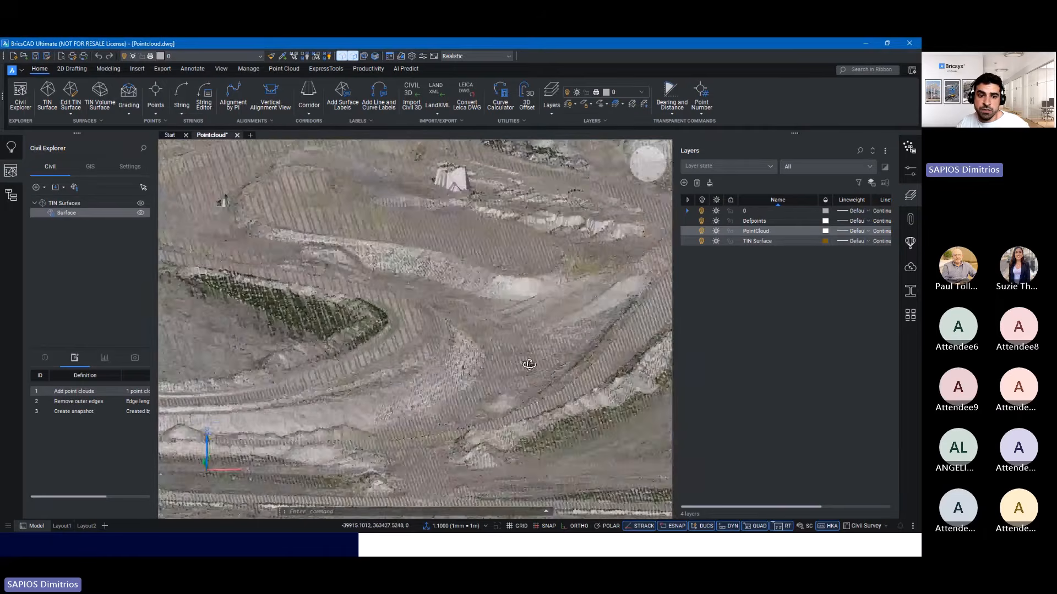
{"action": "mouse_move", "coordinate": [467, 362]}
{"action": "middle_mouse_down", "text": "shift"}
{"action": "mouse_move", "coordinate": [466, 385]}
{"action": "mouse_move", "coordinate": [460, 361]}
{"action": "mouse_move", "coordinate": [495, 386]}
{"action": "mouse_move", "coordinate": [463, 380]}
{"action": "mouse_move", "coordinate": [496, 384]}
{"action": "mouse_move", "coordinate": [466, 378]}
{"action": "middle_mouse_up", "text": "shift"}
{"action": "scroll", "coordinate": [455, 376], "scroll_direction": "up", "scroll_amount": 3}
{"action": "scroll", "coordinate": [456, 375], "scroll_direction": "down", "scroll_amount": 5}
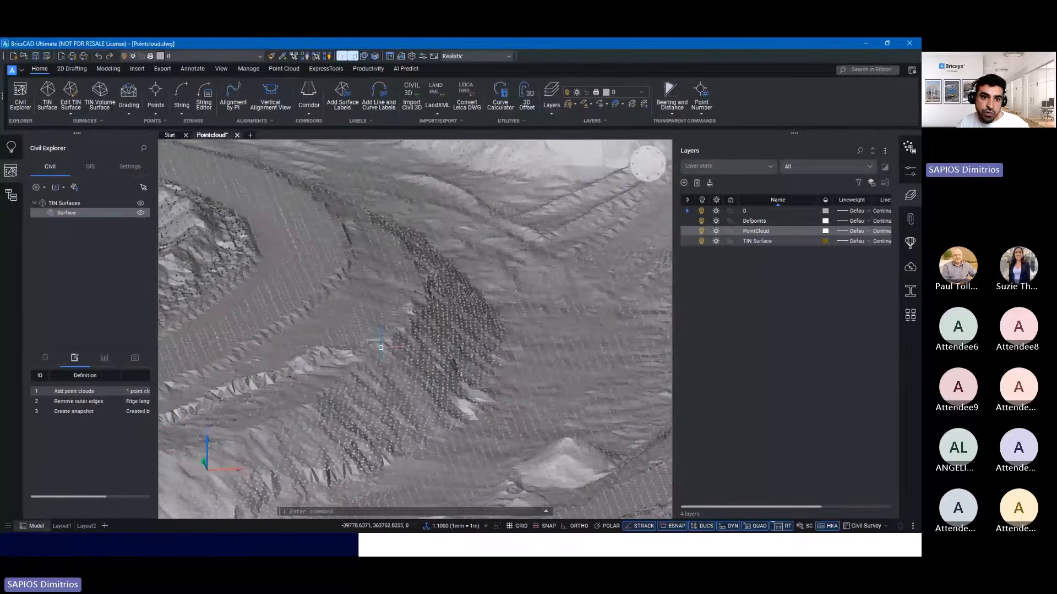
- Examine the slopes and ridges of the unsimplified TIN surface together with the overlaid scan points from several angles
{"action": "scroll", "coordinate": [408, 348], "scroll_direction": "up", "scroll_amount": 5}
{"action": "middle_click_drag", "start_coordinate": [407, 348], "coordinate": [406, 357], "text": "shift"}
{"action": "scroll", "coordinate": [433, 354], "scroll_direction": "down", "scroll_amount": 7}
{"action": "scroll", "coordinate": [434, 353], "scroll_direction": "up", "scroll_amount": 3}
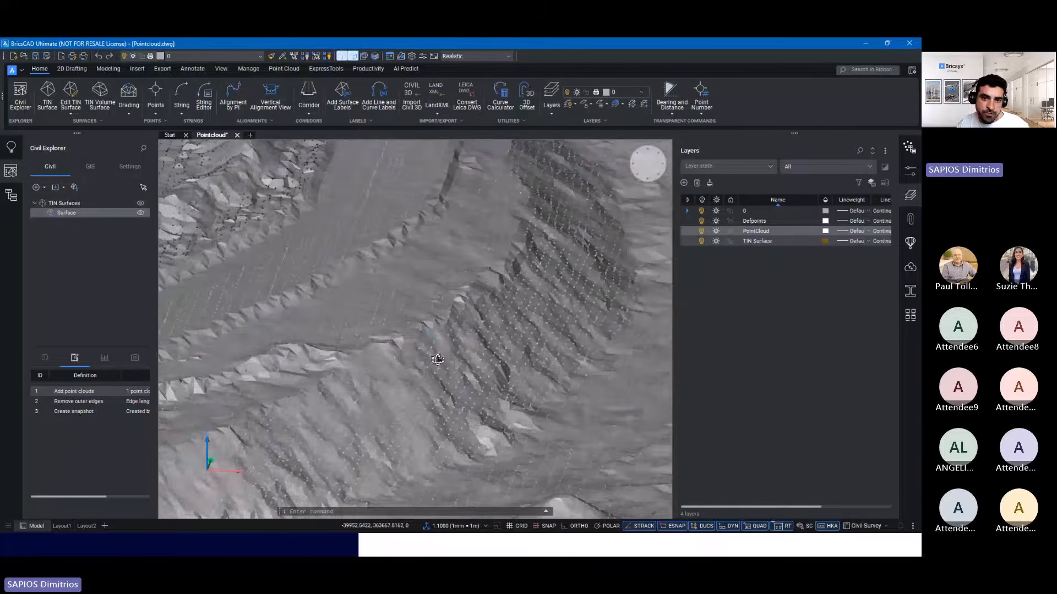
{"action": "scroll", "coordinate": [433, 354], "scroll_direction": "down", "scroll_amount": 4}
{"action": "scroll", "coordinate": [433, 354], "scroll_direction": "down", "scroll_amount": 4}
{"action": "scroll", "coordinate": [447, 353], "scroll_direction": "up", "scroll_amount": 5}
{"action": "middle_click_drag", "start_coordinate": [447, 353], "coordinate": [444, 358], "text": "shift"}
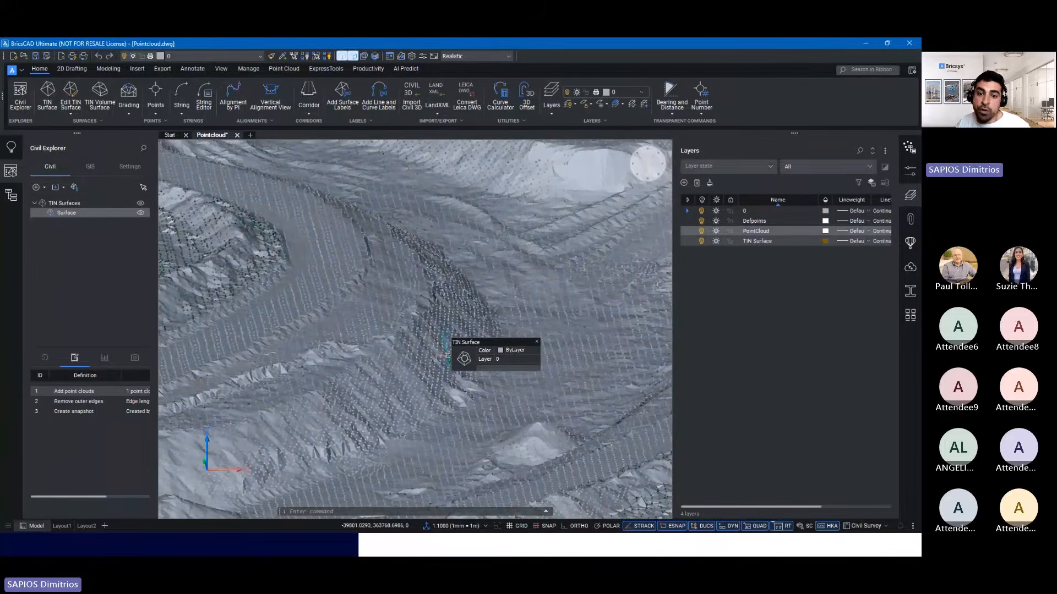
{"action": "key", "text": "Escape"}
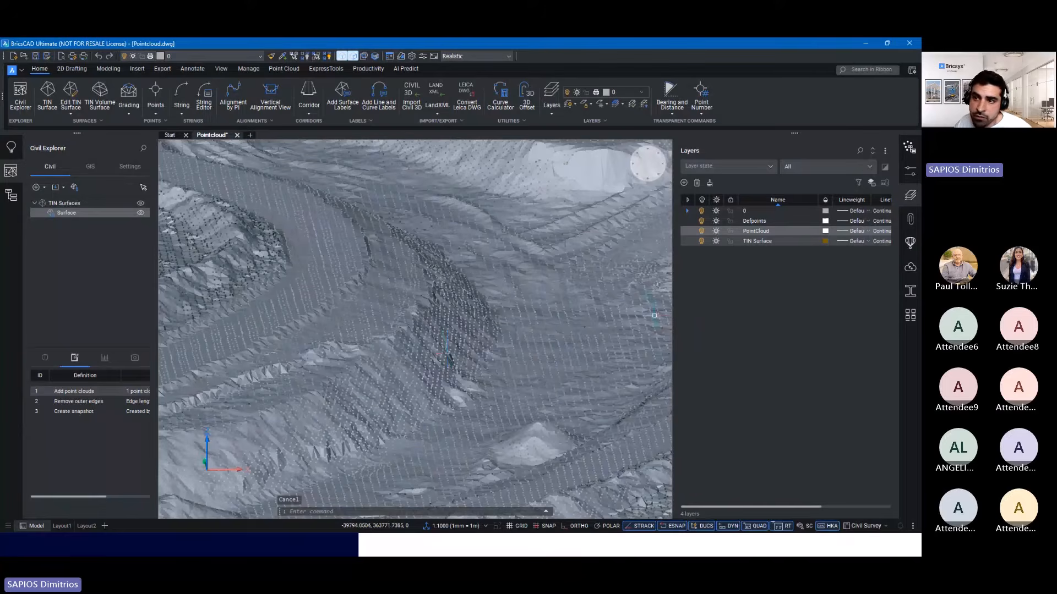
- Set the point size to 6 in the point cloud render settings
{"action": "left_click", "coordinate": [911, 150]}
{"action": "left_click", "coordinate": [825, 153]}
{"action": "left_click_drag", "start_coordinate": [755, 276], "coordinate": [793, 277]}
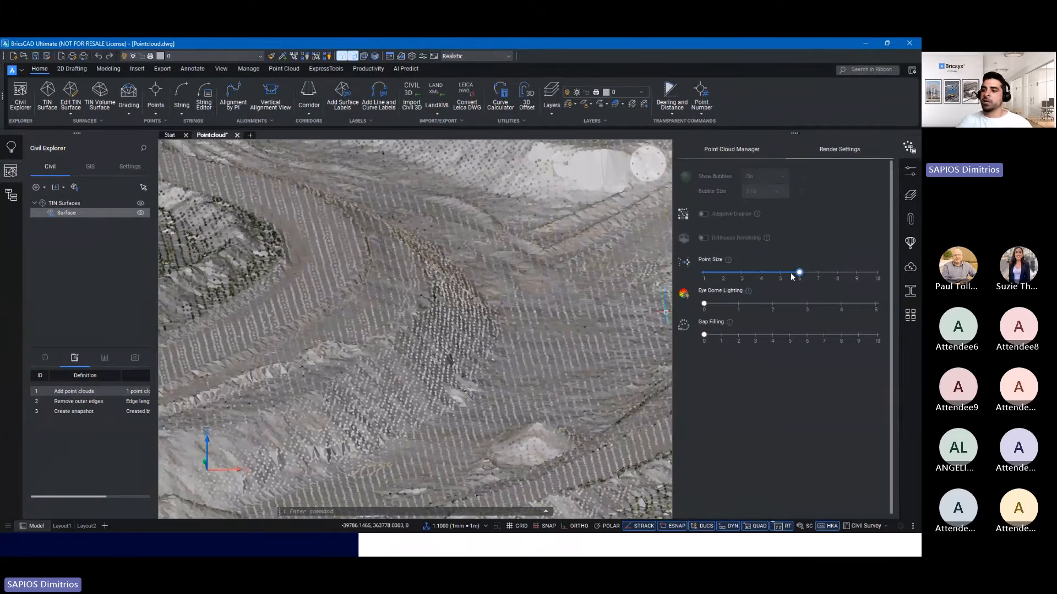
- Examine the coloured point cloud across the whole site and close up around the vehicles captured in the scan
{"action": "scroll", "coordinate": [502, 294], "scroll_direction": "down", "scroll_amount": 5}
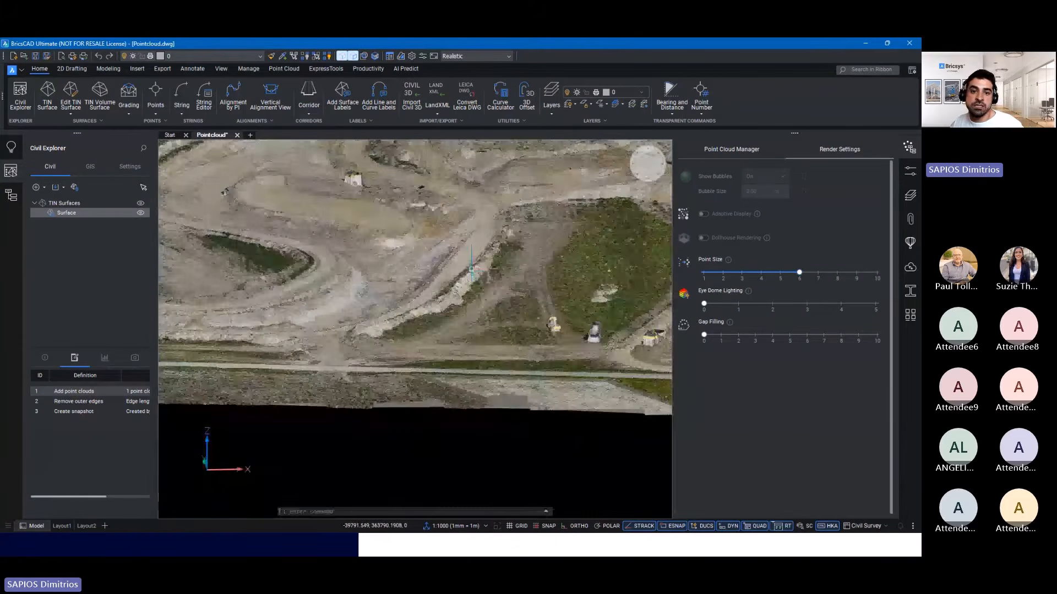
{"action": "scroll", "coordinate": [520, 298], "scroll_direction": "down", "scroll_amount": 4}
{"action": "middle_click_drag", "start_coordinate": [502, 294], "coordinate": [436, 270], "text": "shift"}
{"action": "scroll", "coordinate": [517, 299], "scroll_direction": "up", "scroll_amount": 5}
{"action": "scroll", "coordinate": [424, 291], "scroll_direction": "down", "scroll_amount": 5}
{"action": "scroll", "coordinate": [419, 264], "scroll_direction": "up", "scroll_amount": 5}
{"action": "scroll", "coordinate": [419, 270], "scroll_direction": "up", "scroll_amount": 1}
{"action": "middle_click_drag", "start_coordinate": [429, 308], "coordinate": [460, 329], "text": "shift"}
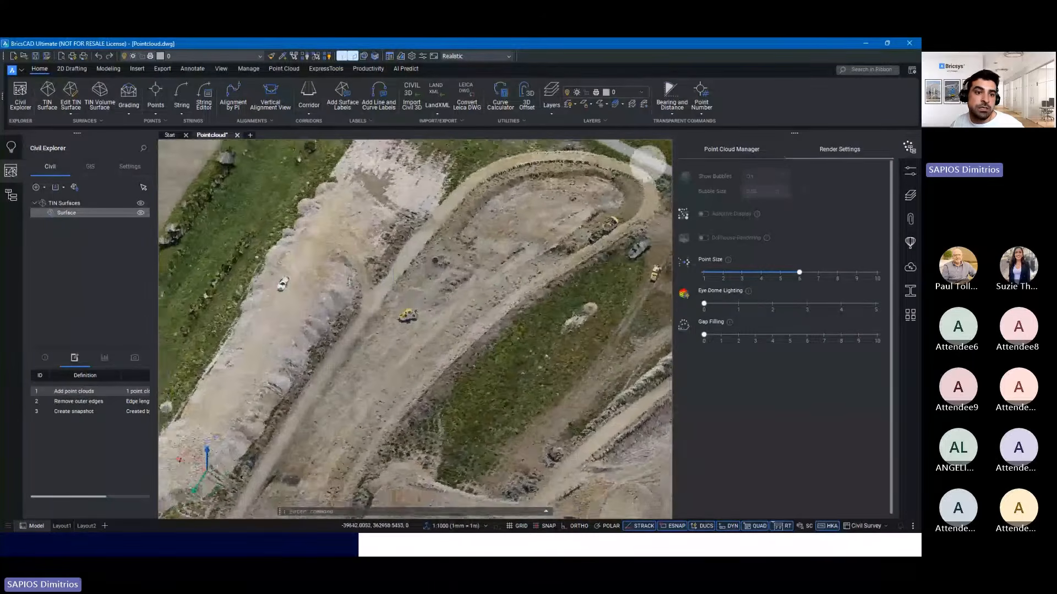
{"action": "scroll", "coordinate": [461, 330], "scroll_direction": "up", "scroll_amount": 4}
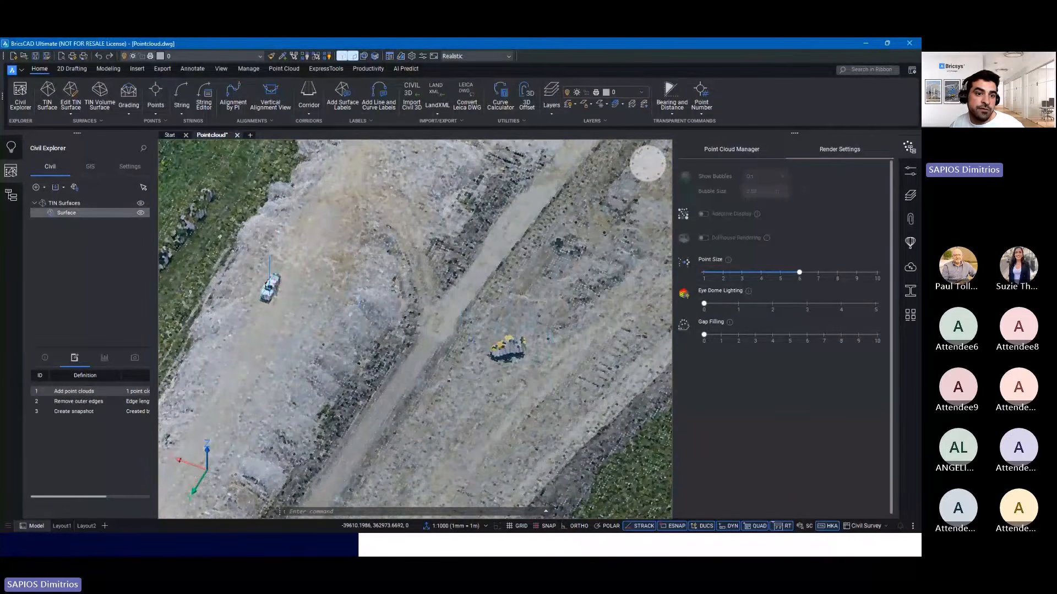
{"action": "scroll", "coordinate": [270, 288], "scroll_direction": "up", "scroll_amount": 4}
{"action": "scroll", "coordinate": [270, 288], "scroll_direction": "down", "scroll_amount": 4}
{"action": "middle_click_drag", "start_coordinate": [421, 292], "coordinate": [394, 276], "text": "shift"}
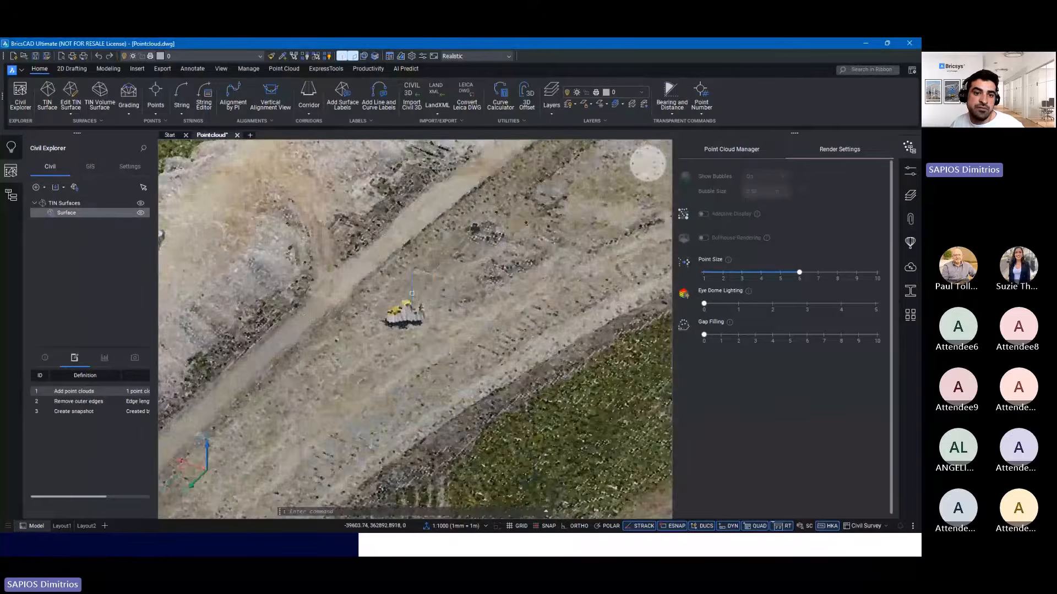
- Remove three points at the edge of the yellow vehicle's bump from the TIN surface with the TIN edit tool
{"action": "scroll", "coordinate": [412, 293], "scroll_direction": "up", "scroll_amount": 8}
{"action": "middle_click_drag", "start_coordinate": [440, 288], "coordinate": [408, 310], "text": "shift"}
{"action": "scroll", "coordinate": [439, 326], "scroll_direction": "up", "scroll_amount": 4}
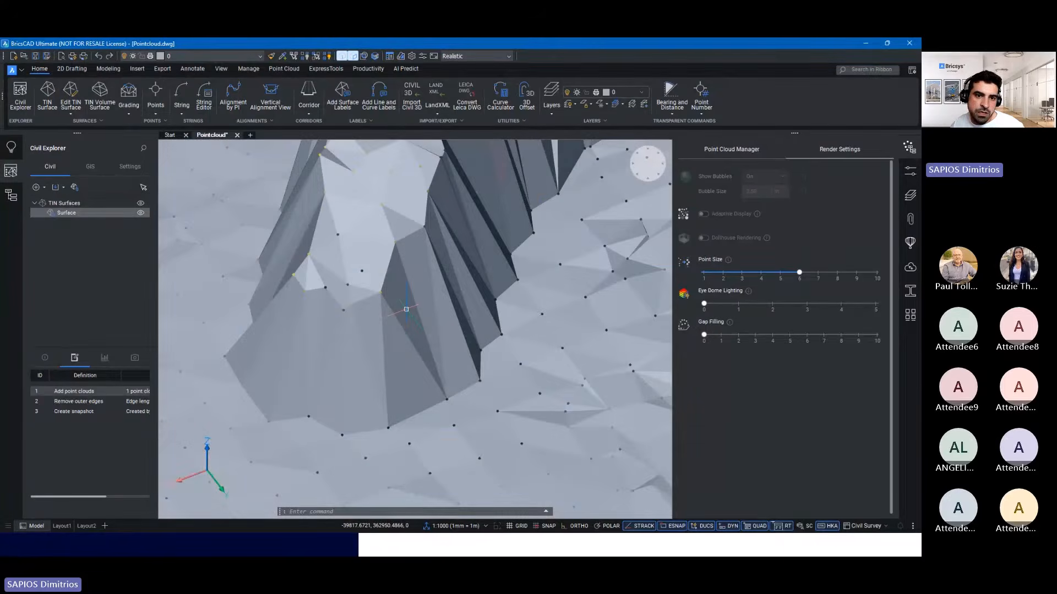
{"action": "mouse_move", "coordinate": [408, 309]}
{"action": "mouse_move", "coordinate": [482, 337]}
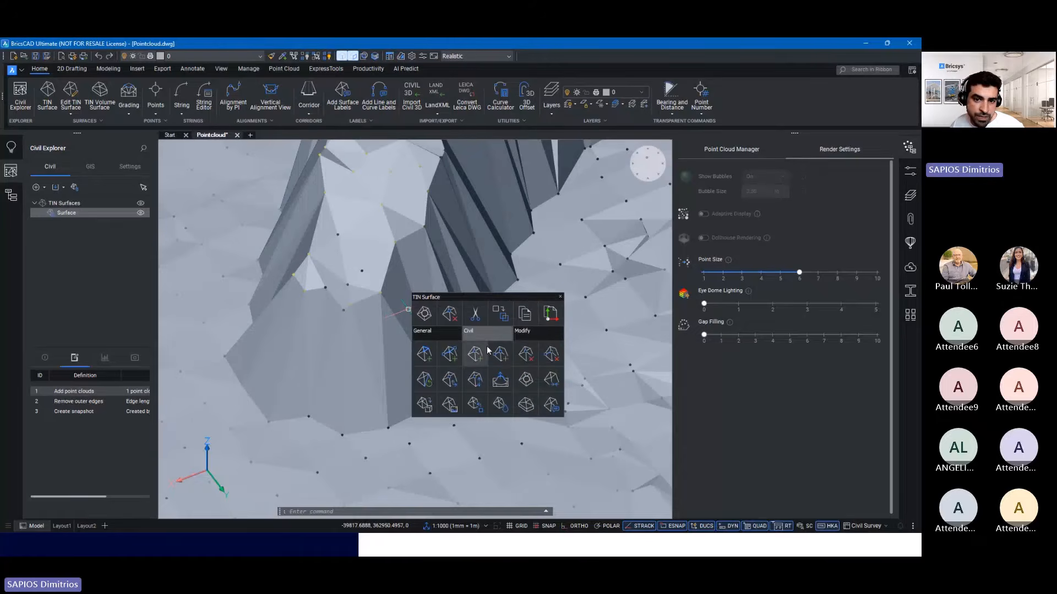
{"action": "left_click", "coordinate": [527, 357]}
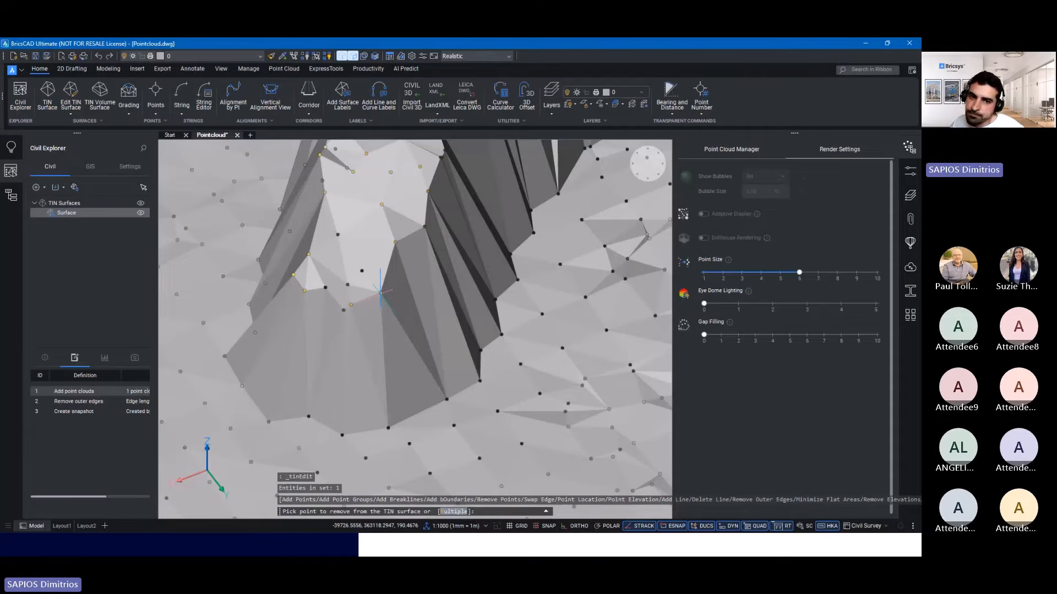
{"action": "left_click", "coordinate": [380, 292]}
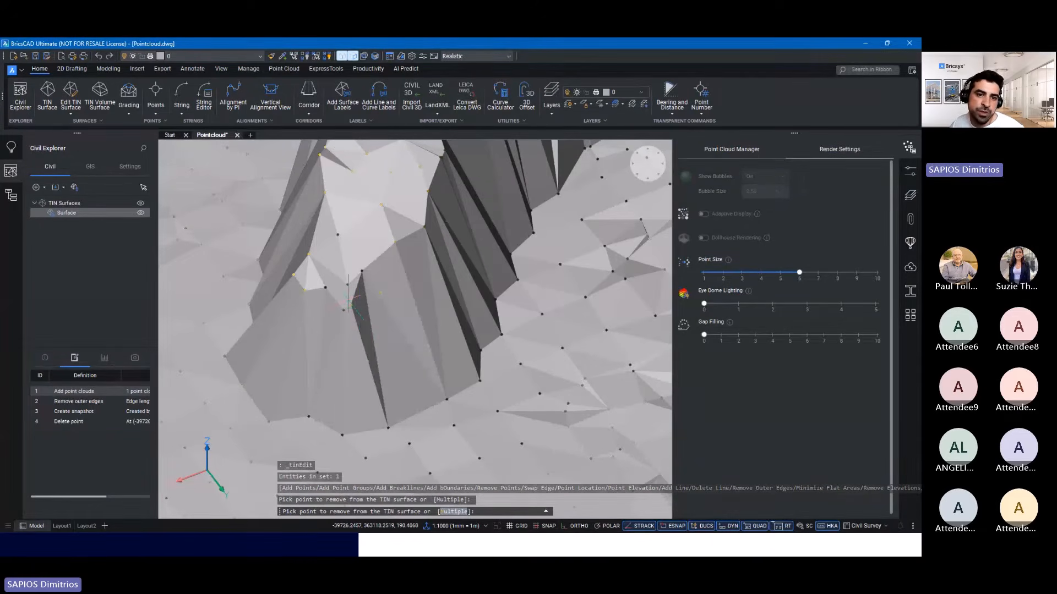
{"action": "left_click", "coordinate": [342, 310]}
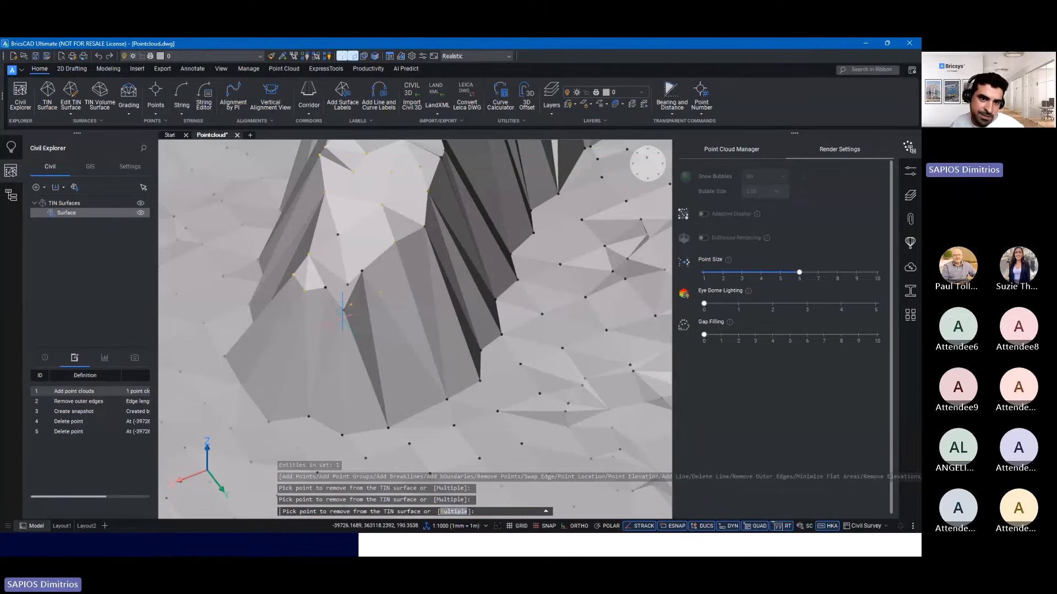
{"action": "left_click", "coordinate": [343, 310]}
{"action": "key", "text": "Escape"}
{"action": "scroll", "coordinate": [378, 302], "scroll_direction": "down", "scroll_amount": 4}
{"action": "key", "text": "Escape"}
- Turn off the PointCloud layer so only the TIN surface around the vehicle bump is displayed
{"action": "scroll", "coordinate": [380, 300], "scroll_direction": "down", "scroll_amount": 5}
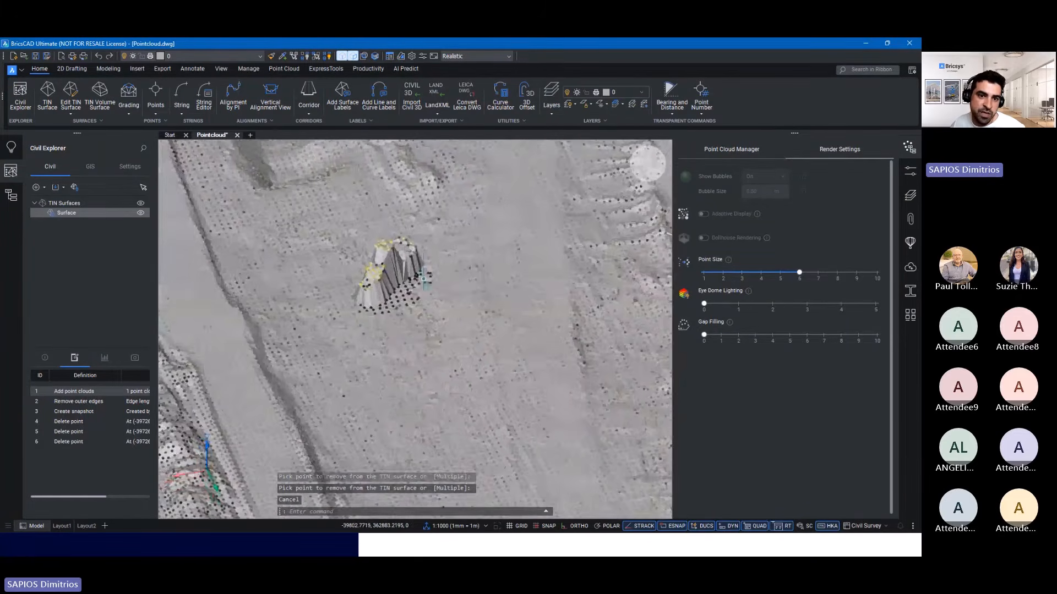
{"action": "scroll", "coordinate": [423, 279], "scroll_direction": "up", "scroll_amount": 4}
{"action": "middle_click_drag", "start_coordinate": [423, 279], "coordinate": [483, 302], "text": "shift"}
{"action": "middle_click_drag", "start_coordinate": [396, 278], "coordinate": [466, 304], "text": "shift"}
{"action": "scroll", "coordinate": [466, 304], "scroll_direction": "down", "scroll_amount": 5}
{"action": "left_click", "coordinate": [910, 194]}
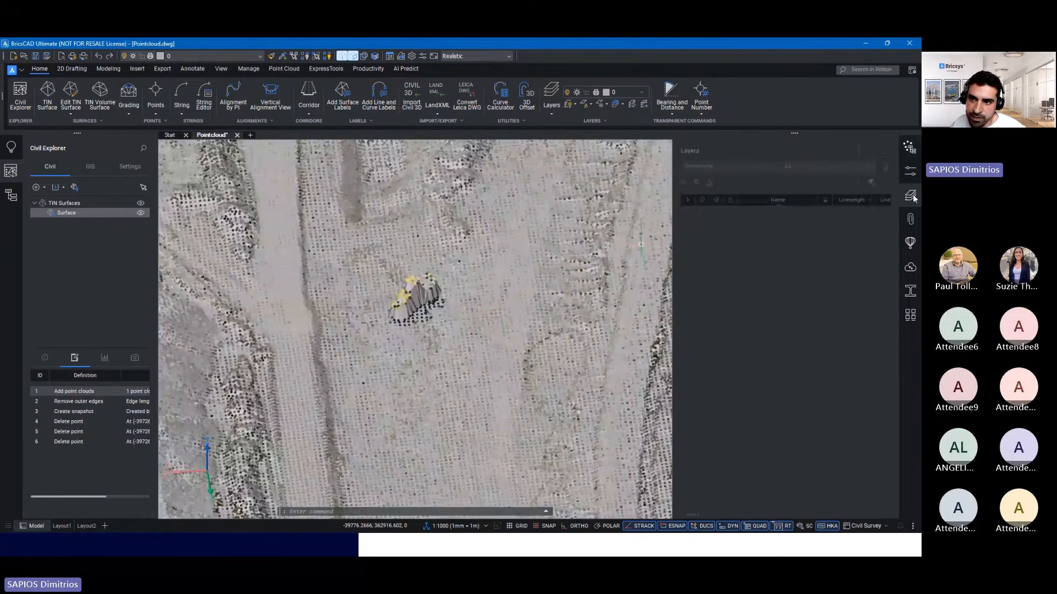
{"action": "left_click", "coordinate": [701, 231]}
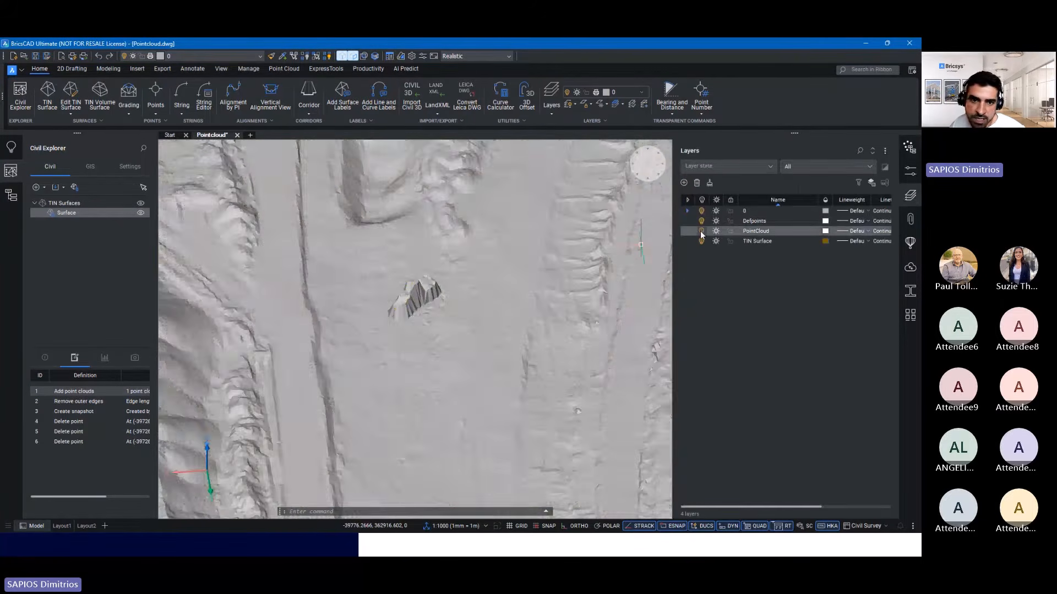
- Assign the TIN surface to the TIN Surface layer and clear the selection
{"action": "mouse_move", "coordinate": [466, 281]}
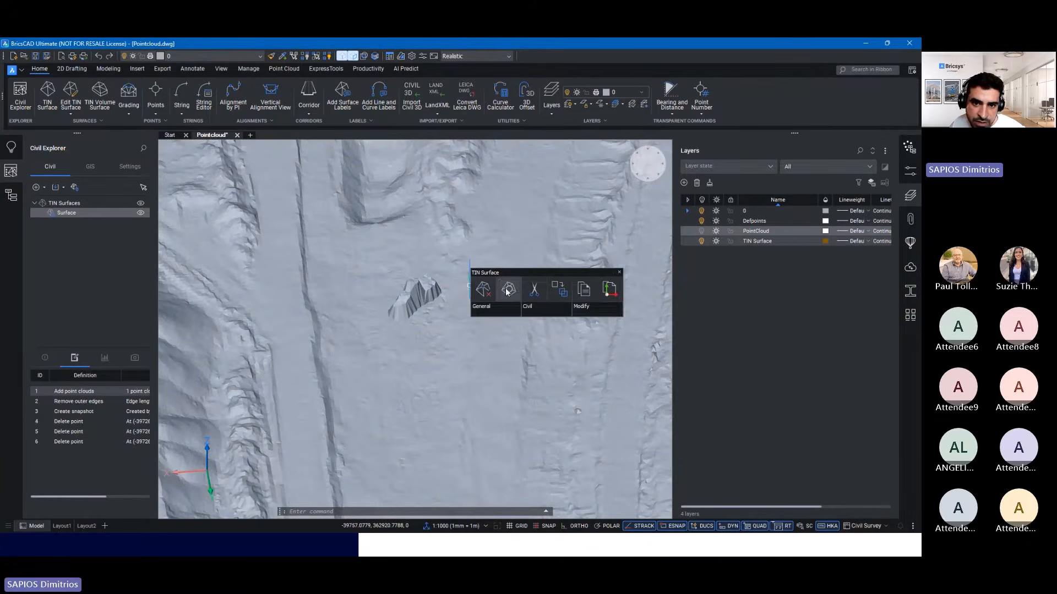
{"action": "key", "text": "Escape"}
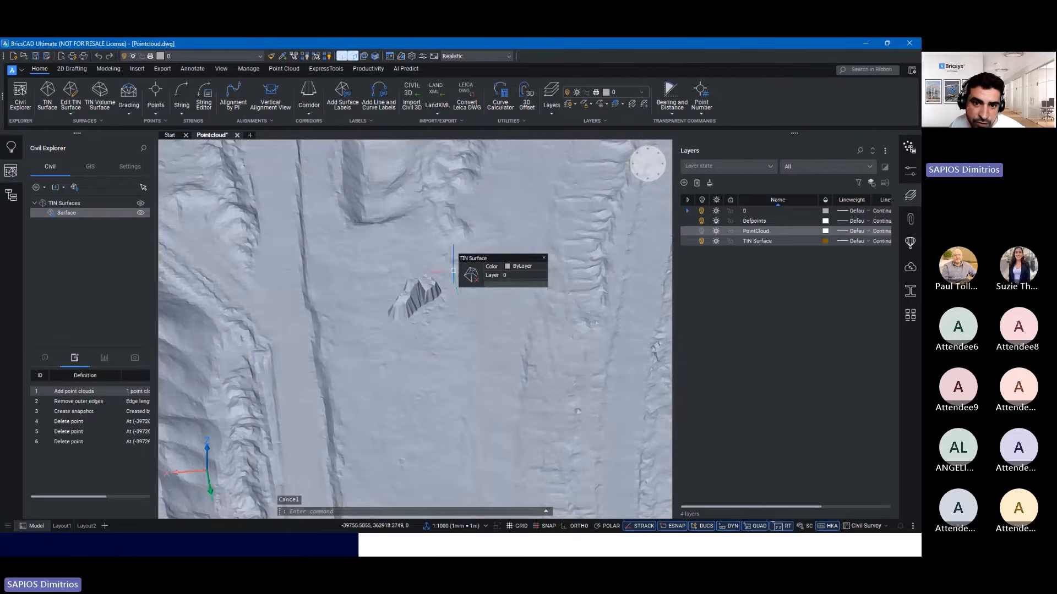
{"action": "left_click", "coordinate": [541, 275]}
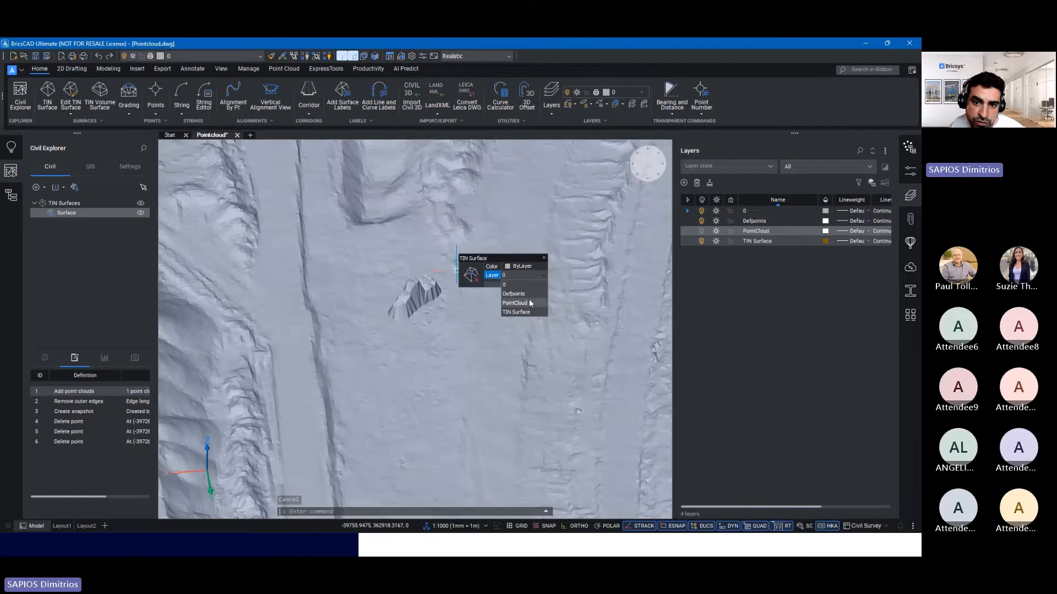
{"action": "left_click", "coordinate": [523, 313]}
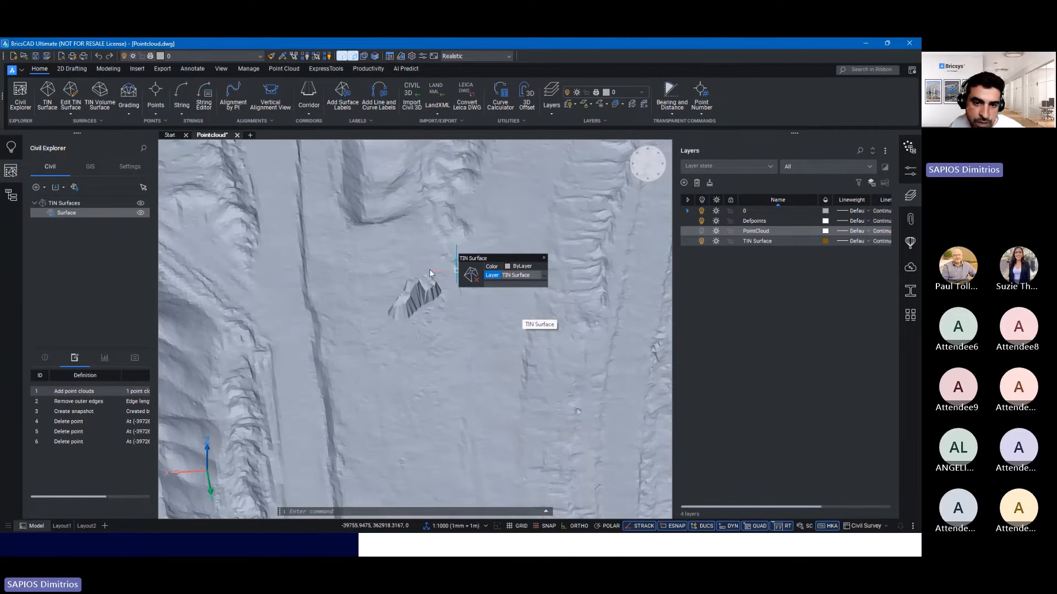
{"action": "key", "text": "Escape"}
{"action": "key", "text": "Escape"}
{"action": "key", "text": "Escape"}
{"action": "key", "text": "Escape"}
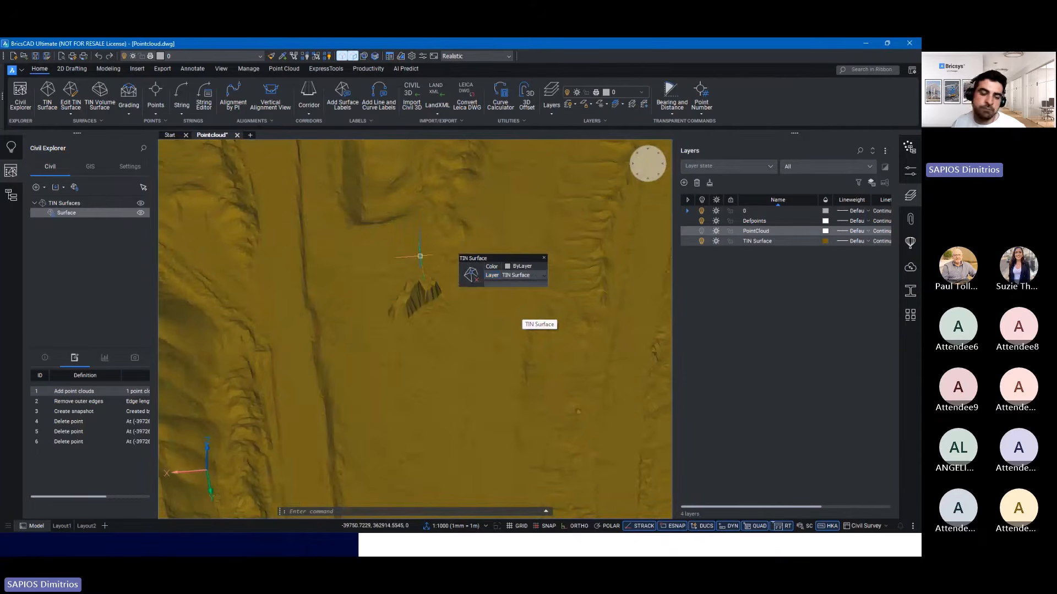
- Smoothen the TIN surface in a circular area over the vehicle bump, using the default radius
{"action": "scroll", "coordinate": [425, 294], "scroll_direction": "up", "scroll_amount": 3}
{"action": "mouse_move", "coordinate": [426, 294]}
{"action": "middle_mouse_down", "text": "shift"}
{"action": "mouse_move", "coordinate": [514, 288]}
{"action": "mouse_move", "coordinate": [415, 288]}
{"action": "middle_mouse_up", "text": "shift"}
{"action": "mouse_move", "coordinate": [485, 355]}
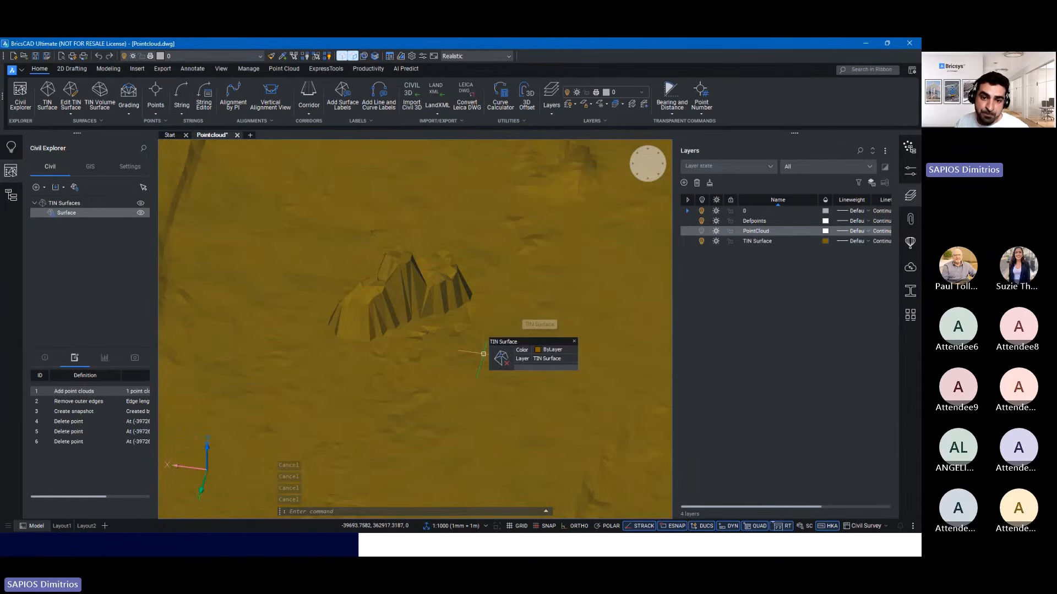
{"action": "mouse_move", "coordinate": [552, 365]}
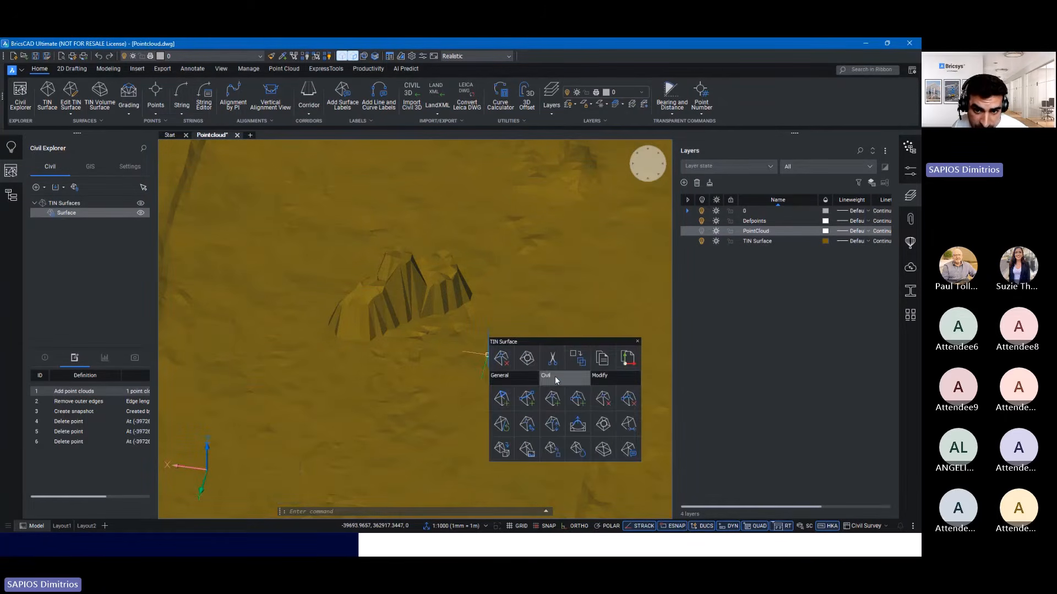
{"action": "left_click", "coordinate": [604, 424]}
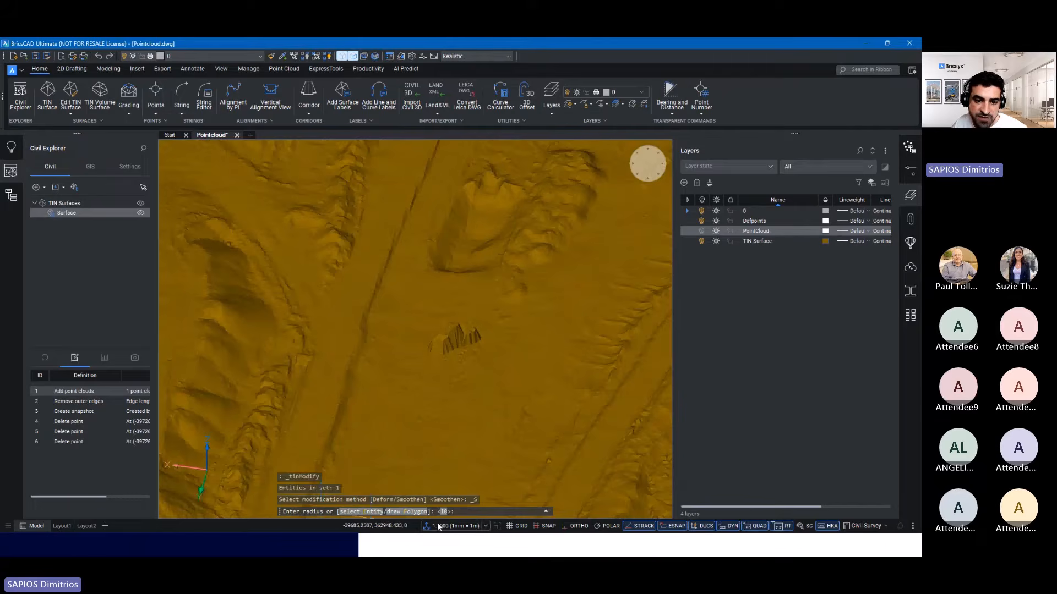
{"action": "key", "text": "Return"}
{"action": "middle_click_drag", "start_coordinate": [453, 420], "coordinate": [685, 395], "text": "shift"}
{"action": "scroll", "coordinate": [454, 421], "scroll_direction": "up", "scroll_amount": 2}
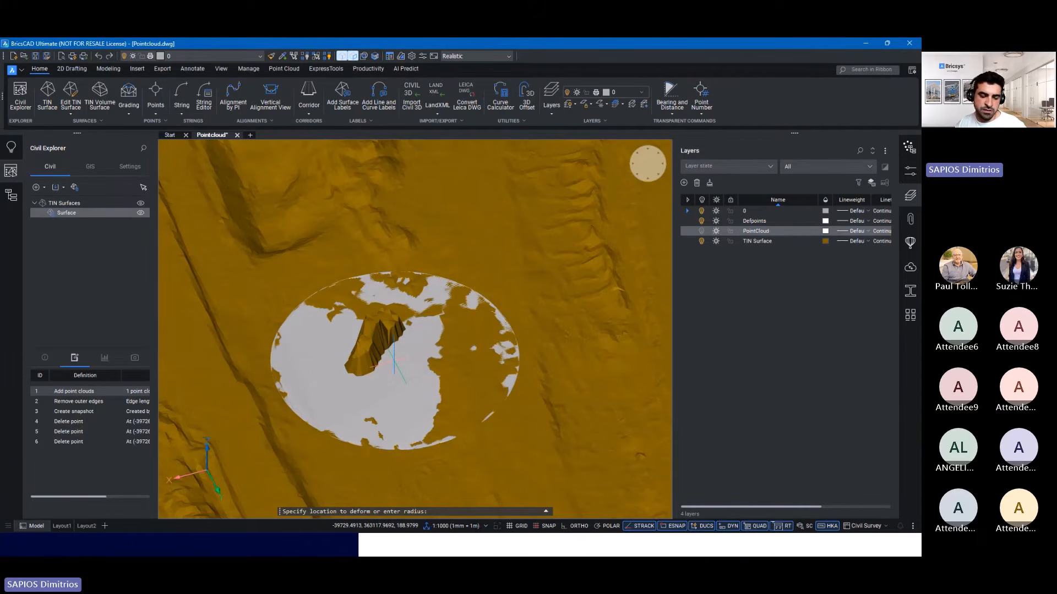
{"action": "key", "text": "Escape"}
{"action": "key", "text": "Escape"}
{"action": "key", "text": "Escape"}
{"action": "middle_click_drag", "start_coordinate": [359, 326], "coordinate": [385, 374], "text": "shift"}
{"action": "scroll", "coordinate": [278, 350], "scroll_direction": "up", "scroll_amount": 1}
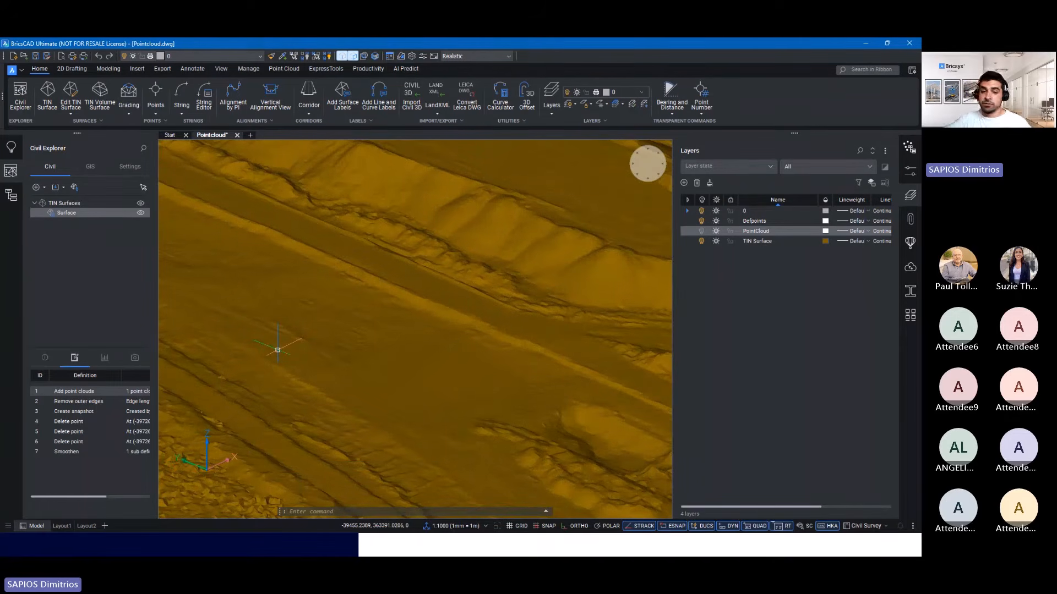
{"action": "middle_click_drag", "start_coordinate": [422, 404], "coordinate": [493, 357], "text": "shift"}
{"action": "mouse_move", "coordinate": [478, 330]}
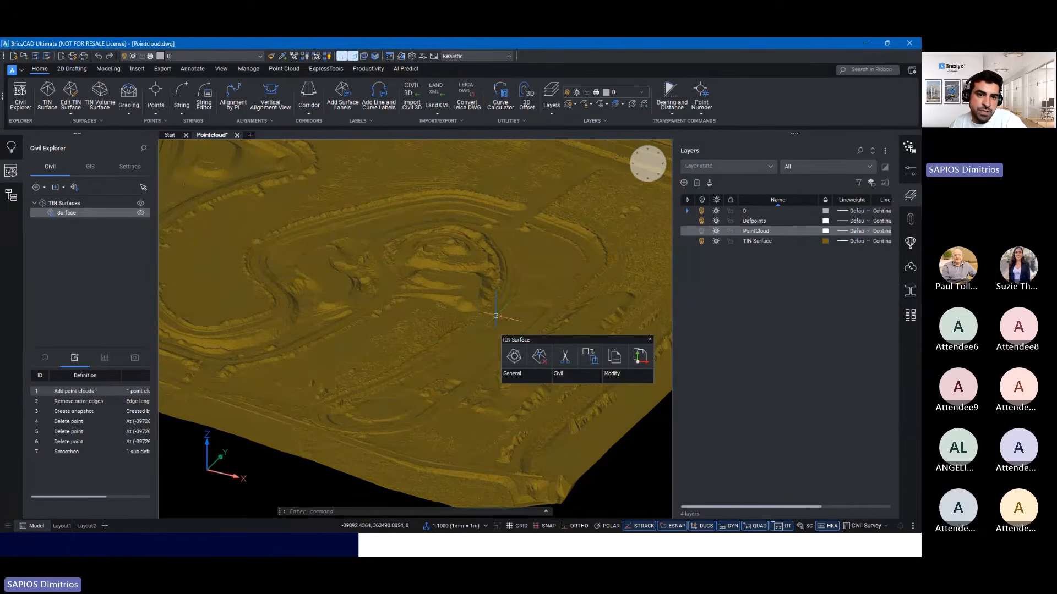
{"action": "middle_click_drag", "start_coordinate": [496, 316], "coordinate": [481, 356], "text": "shift"}
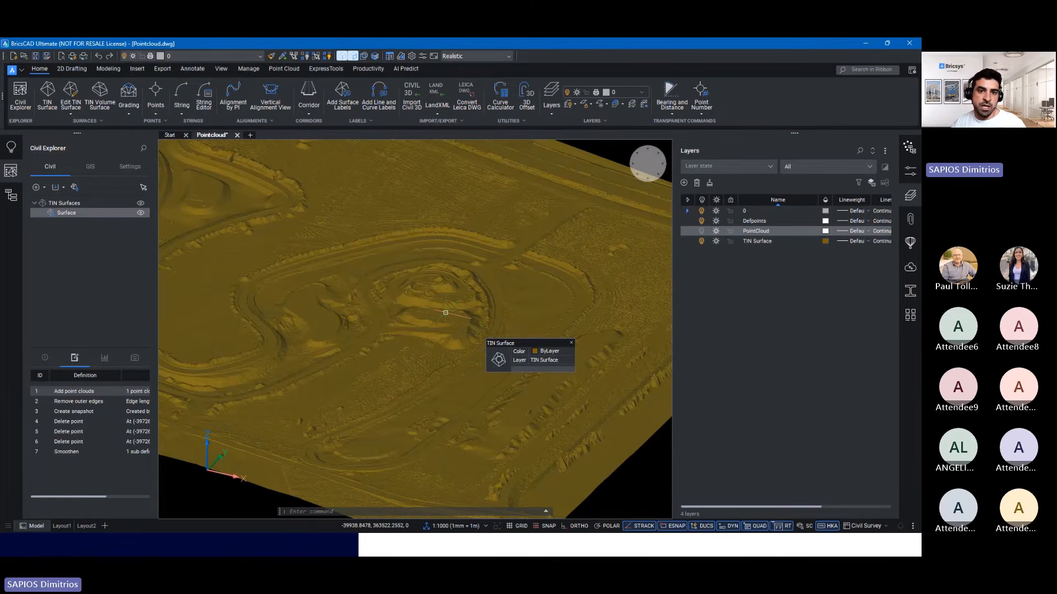
- Switch to the BAUMA v25 drawing and examine the 3D polylines of its site design in perspective
{"action": "key", "text": "alt+Tab"}
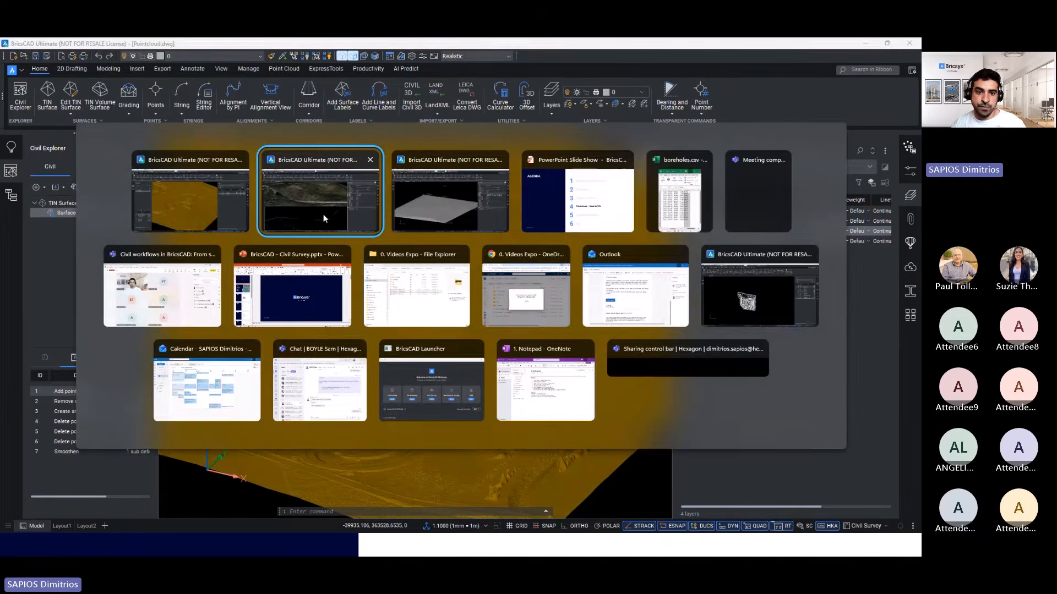
{"action": "left_click", "coordinate": [759, 315]}
{"action": "scroll", "coordinate": [355, 346], "scroll_direction": "up", "scroll_amount": 2}
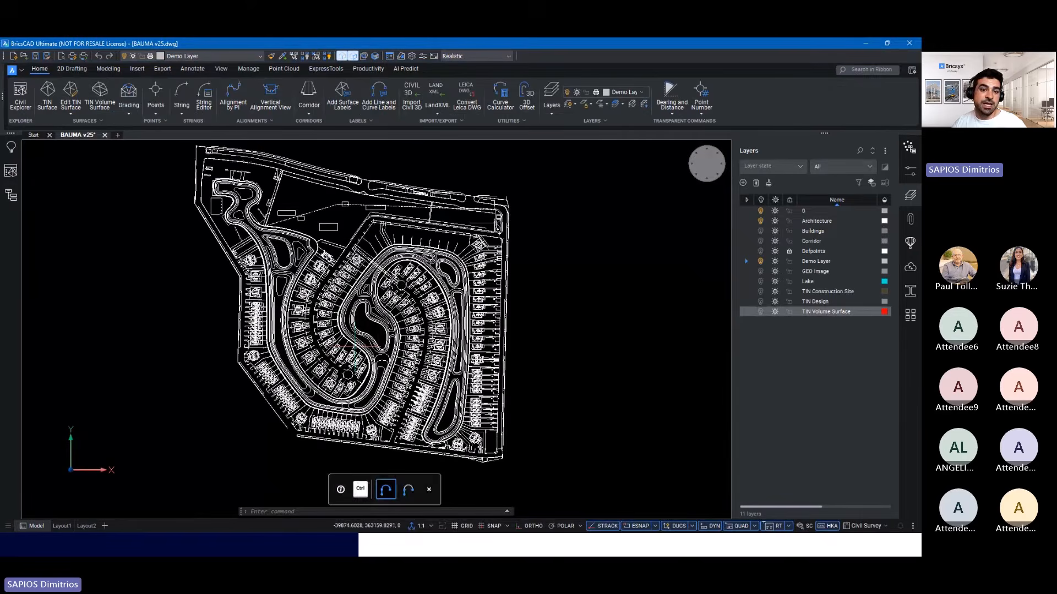
{"action": "mouse_move", "coordinate": [353, 347]}
{"action": "middle_mouse_down", "text": "shift"}
{"action": "mouse_move", "coordinate": [379, 312]}
{"action": "mouse_move", "coordinate": [444, 382]}
{"action": "mouse_move", "coordinate": [422, 308]}
{"action": "mouse_move", "coordinate": [474, 328]}
{"action": "mouse_move", "coordinate": [488, 317]}
{"action": "mouse_move", "coordinate": [410, 316]}
{"action": "mouse_move", "coordinate": [379, 303]}
{"action": "middle_mouse_up", "text": "shift"}
{"action": "scroll", "coordinate": [422, 309], "scroll_direction": "up", "scroll_amount": 5}
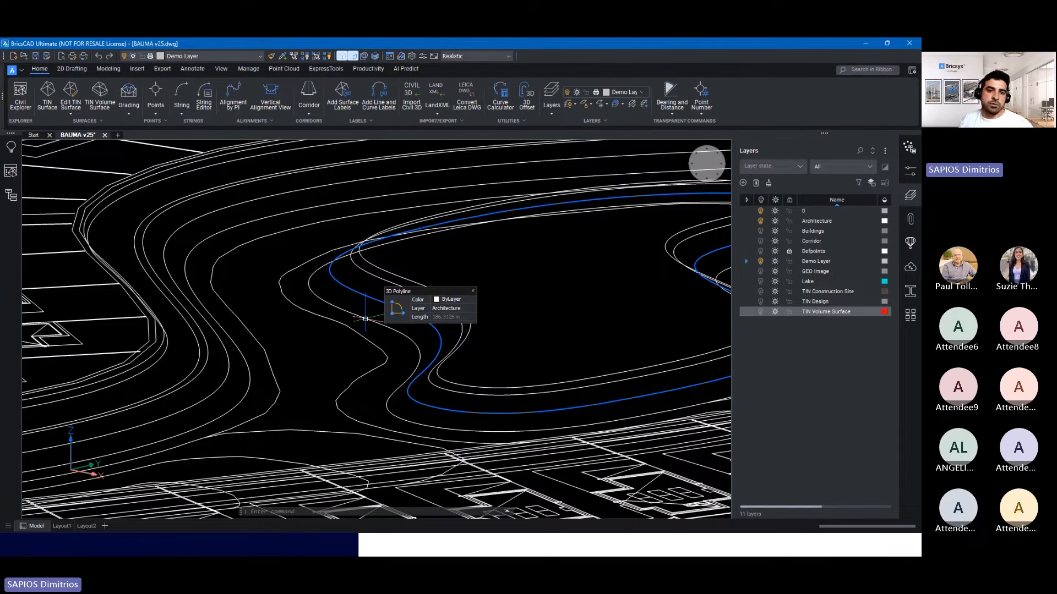
{"action": "key", "text": "Escape"}
{"action": "key", "text": "Escape"}
{"action": "key", "text": "Escape"}
{"action": "scroll", "coordinate": [473, 317], "scroll_direction": "down", "scroll_amount": 3}
{"action": "middle_click_drag", "start_coordinate": [473, 317], "coordinate": [534, 317], "text": "shift"}
{"action": "scroll", "coordinate": [316, 286], "scroll_direction": "down", "scroll_amount": 2}
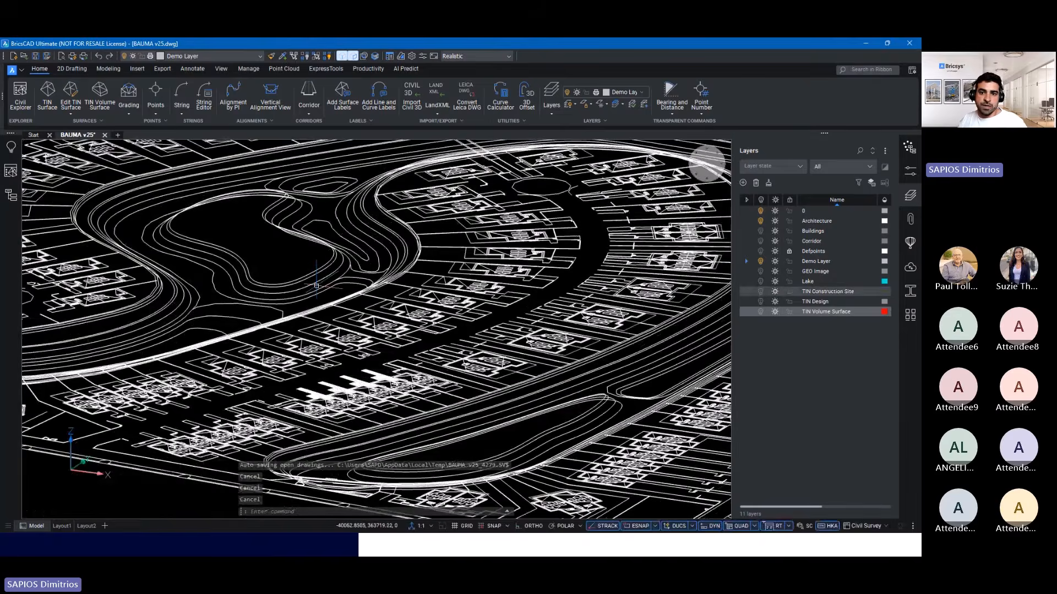
- Turn on the TIN Design layer to display the design surface beneath the site linework
{"action": "scroll", "coordinate": [316, 286], "scroll_direction": "down", "scroll_amount": 5}
{"action": "left_click", "coordinate": [756, 302]}
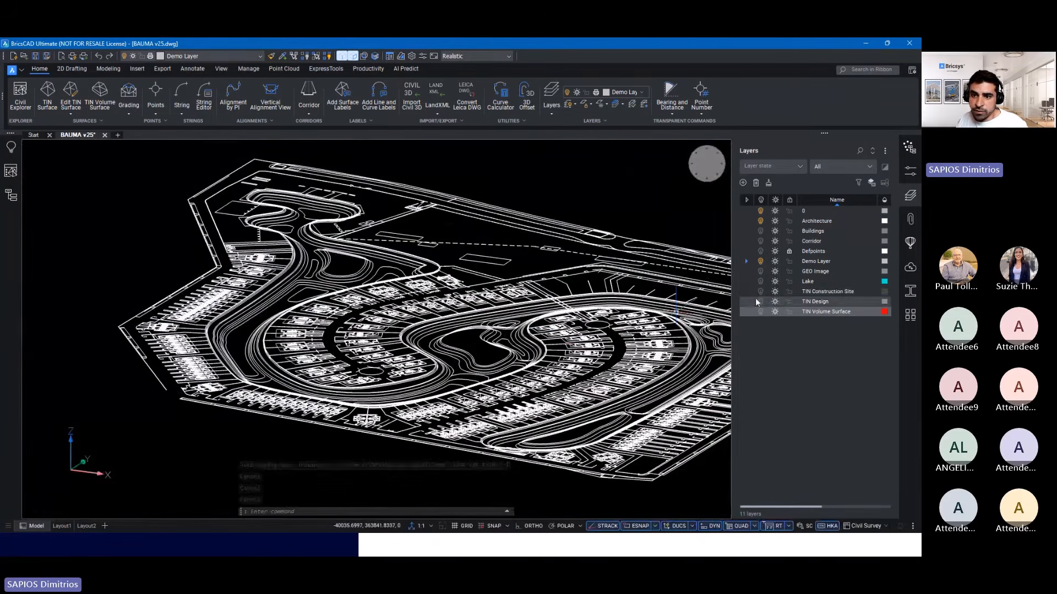
{"action": "left_click", "coordinate": [760, 302]}
{"action": "scroll", "coordinate": [500, 245], "scroll_direction": "down", "scroll_amount": 1}
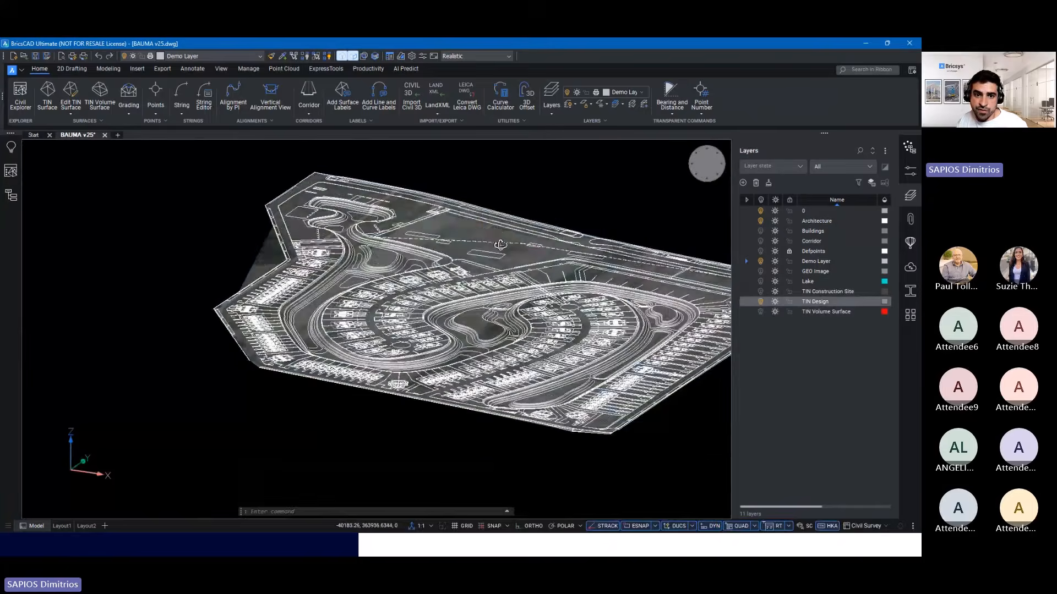
{"action": "scroll", "coordinate": [500, 245], "scroll_direction": "up", "scroll_amount": 5}
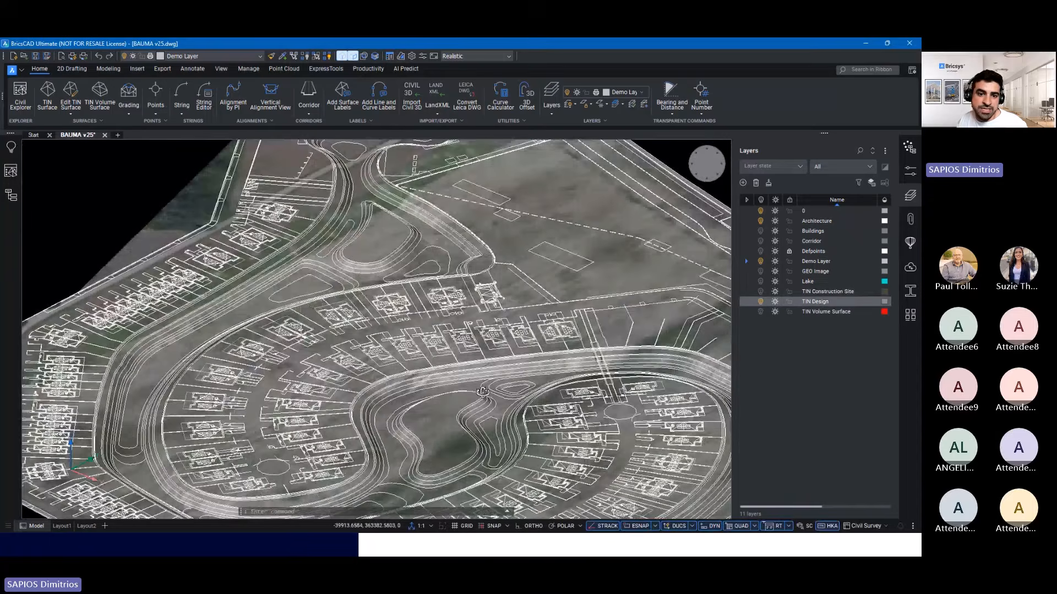
- Turn off the Architecture layer to show the TIN design surface without the site linework
{"action": "mouse_move", "coordinate": [483, 392]}
{"action": "middle_mouse_down"}
{"action": "mouse_move", "coordinate": [424, 390]}
{"action": "mouse_move", "coordinate": [590, 390]}
{"action": "middle_mouse_up"}
{"action": "scroll", "coordinate": [424, 389], "scroll_direction": "up", "scroll_amount": 3}
{"action": "left_click", "coordinate": [760, 222]}
{"action": "scroll", "coordinate": [589, 244], "scroll_direction": "down", "scroll_amount": 5}
{"action": "middle_click_drag", "start_coordinate": [561, 253], "coordinate": [352, 291], "text": "shift"}
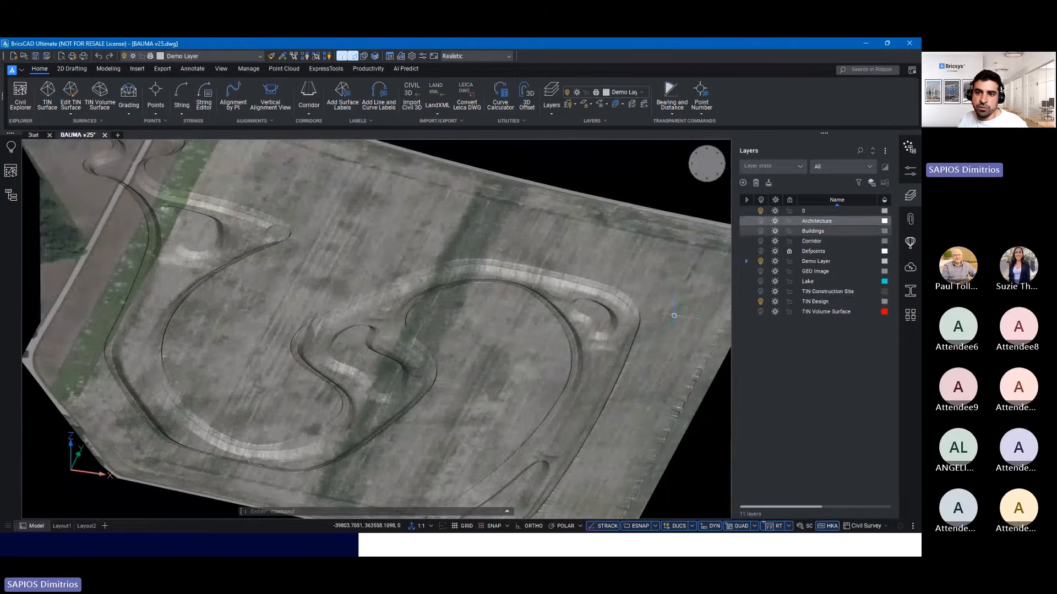
- Turn on the TIN Construction Site layer and toggle the TIN Design layer off and on to compare the two surfaces
{"action": "left_click", "coordinate": [762, 291]}
{"action": "left_click", "coordinate": [761, 291]}
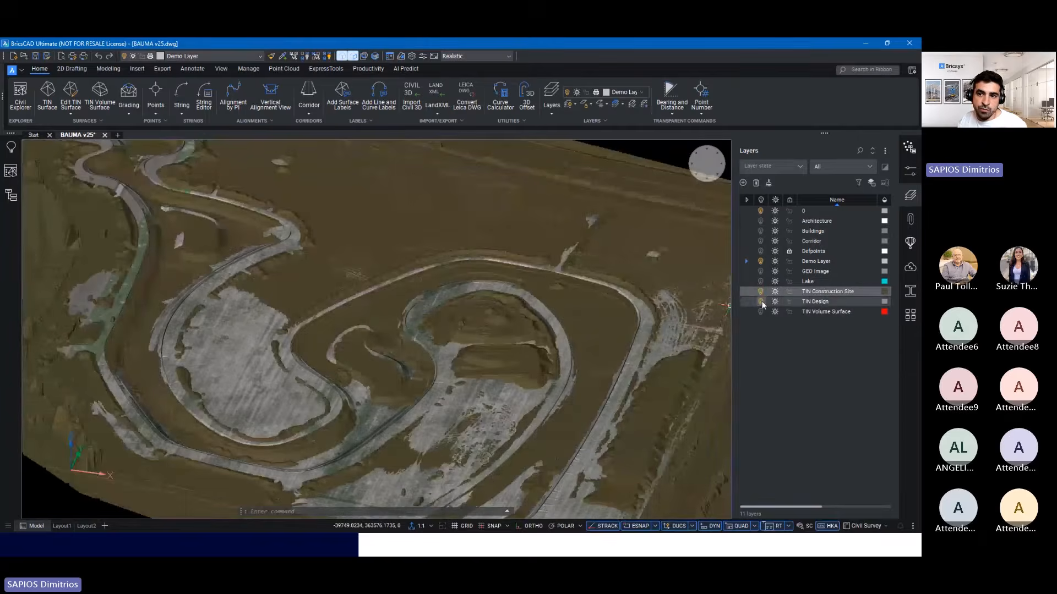
{"action": "left_click", "coordinate": [760, 302]}
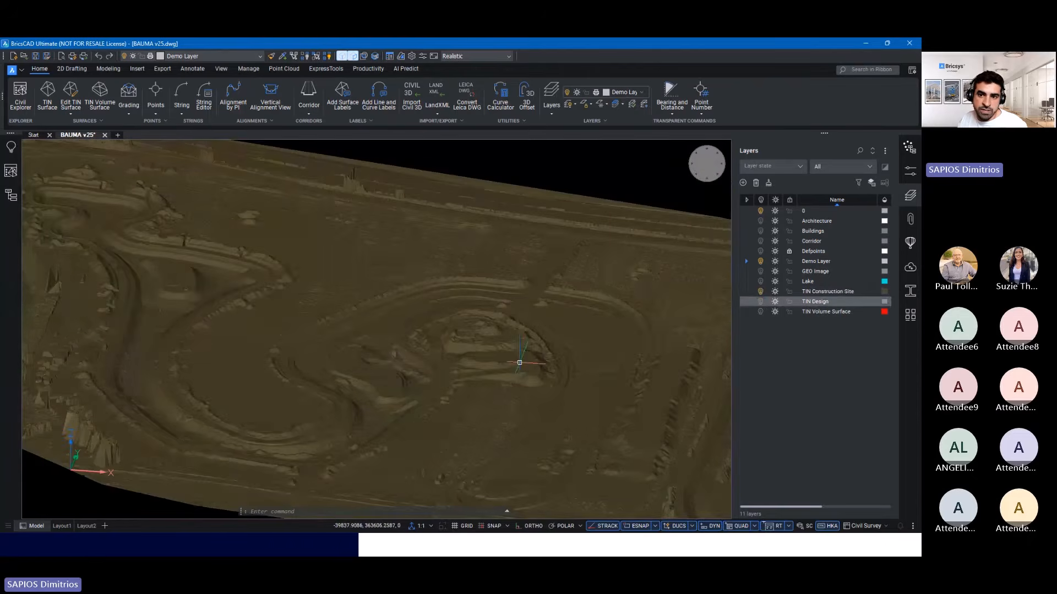
{"action": "left_click", "coordinate": [761, 302]}
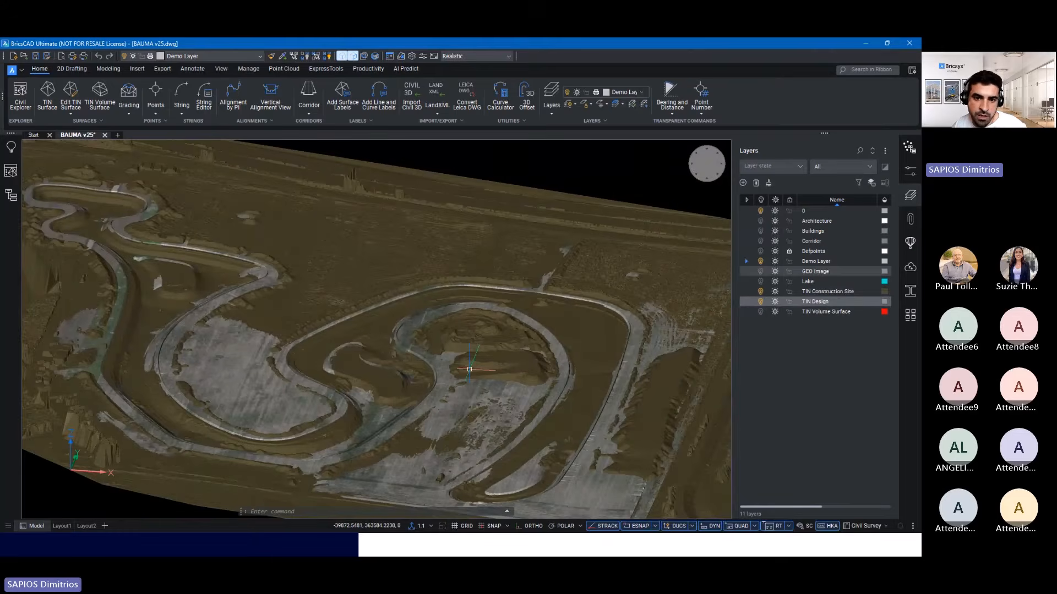
- Examine from several angles where the construction site surface rises above or falls below the design surface
{"action": "scroll", "coordinate": [469, 369], "scroll_direction": "up", "scroll_amount": 8}
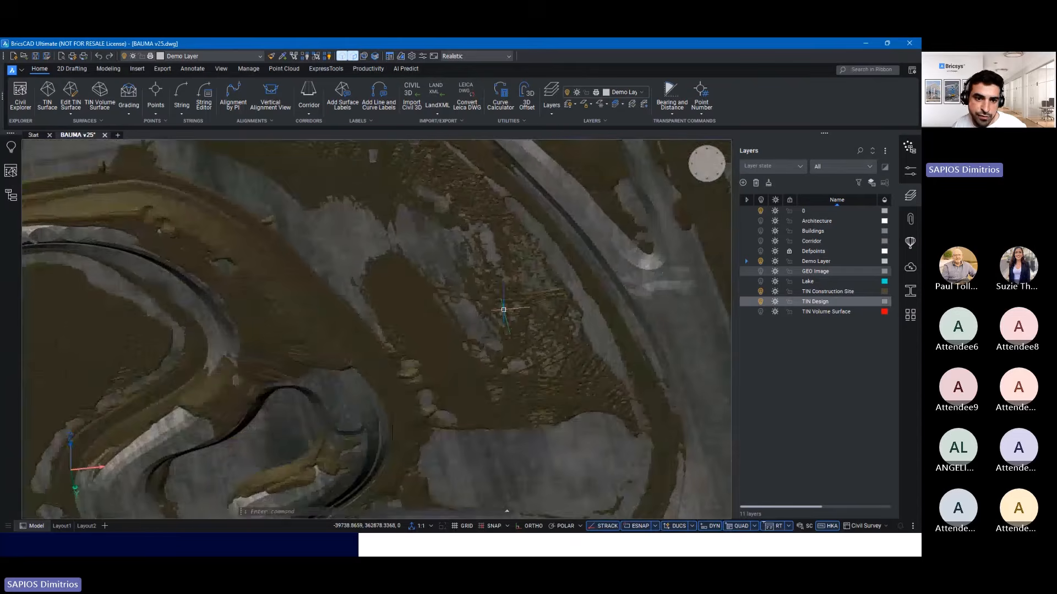
{"action": "scroll", "coordinate": [504, 310], "scroll_direction": "down", "scroll_amount": 4}
{"action": "middle_click_drag", "start_coordinate": [500, 313], "coordinate": [487, 408], "text": "shift"}
{"action": "scroll", "coordinate": [487, 408], "scroll_direction": "up", "scroll_amount": 6}
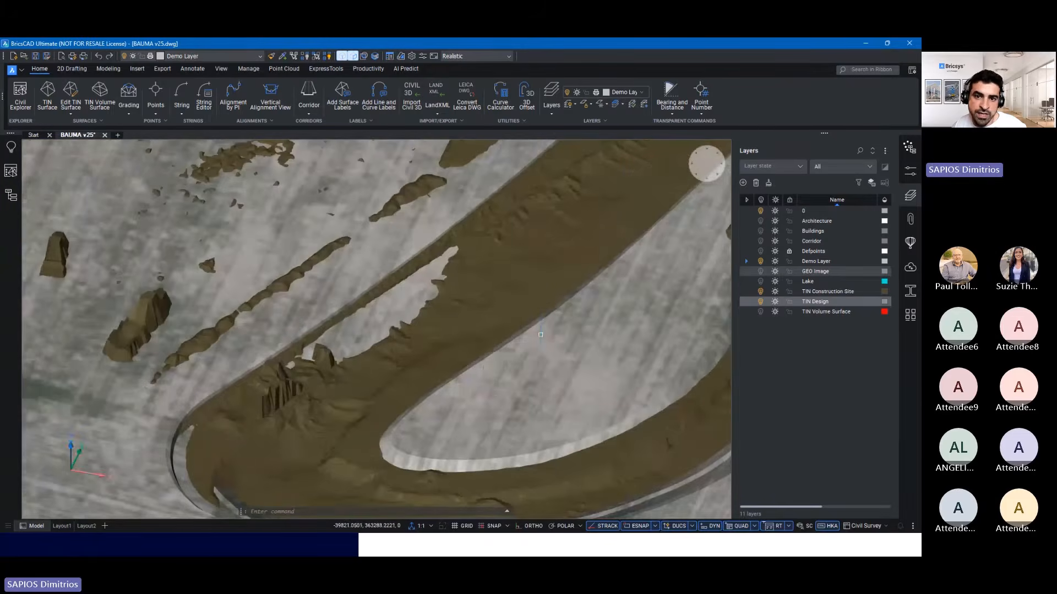
{"action": "middle_click_drag", "start_coordinate": [301, 383], "coordinate": [342, 399]}
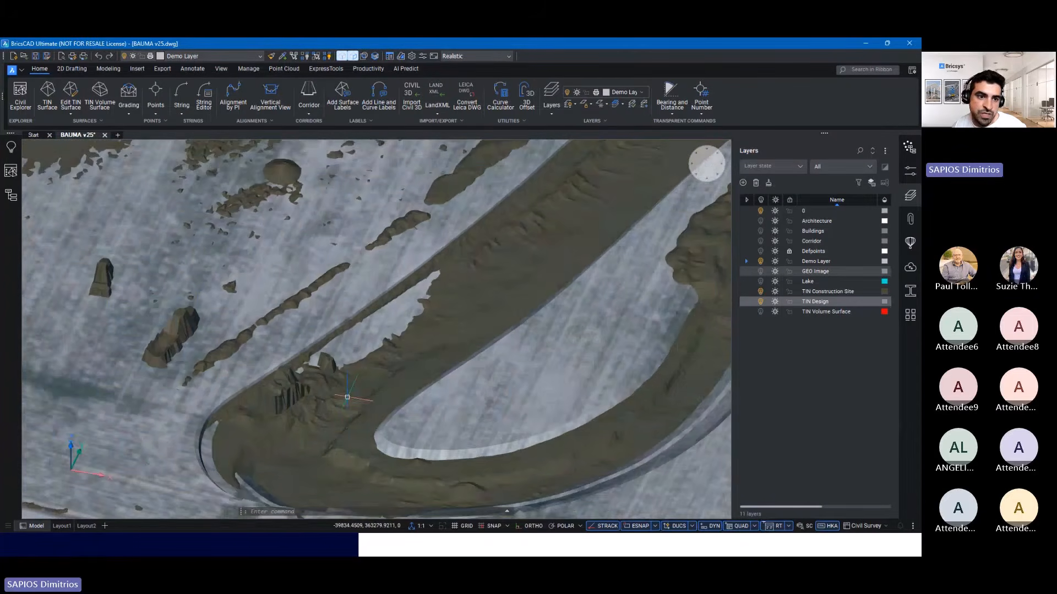
{"action": "middle_click_drag", "start_coordinate": [175, 335], "coordinate": [314, 421], "text": "shift"}
{"action": "scroll", "coordinate": [260, 406], "scroll_direction": "down", "scroll_amount": 2}
{"action": "scroll", "coordinate": [314, 421], "scroll_direction": "down", "scroll_amount": 3}
{"action": "middle_click_drag", "start_coordinate": [387, 384], "coordinate": [391, 384], "text": "shift"}
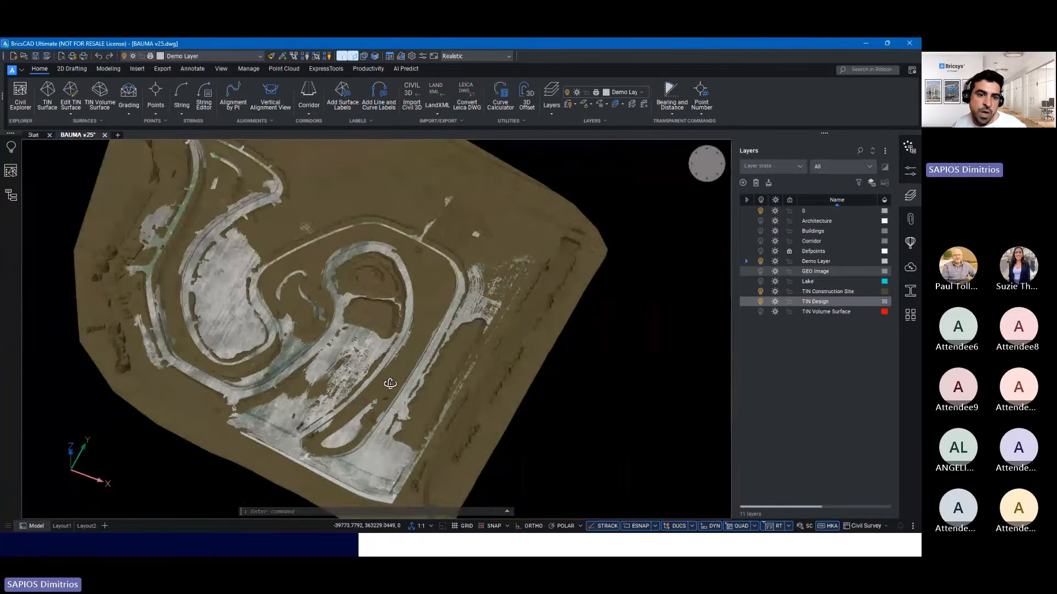
{"action": "scroll", "coordinate": [388, 388], "scroll_direction": "up", "scroll_amount": 6}
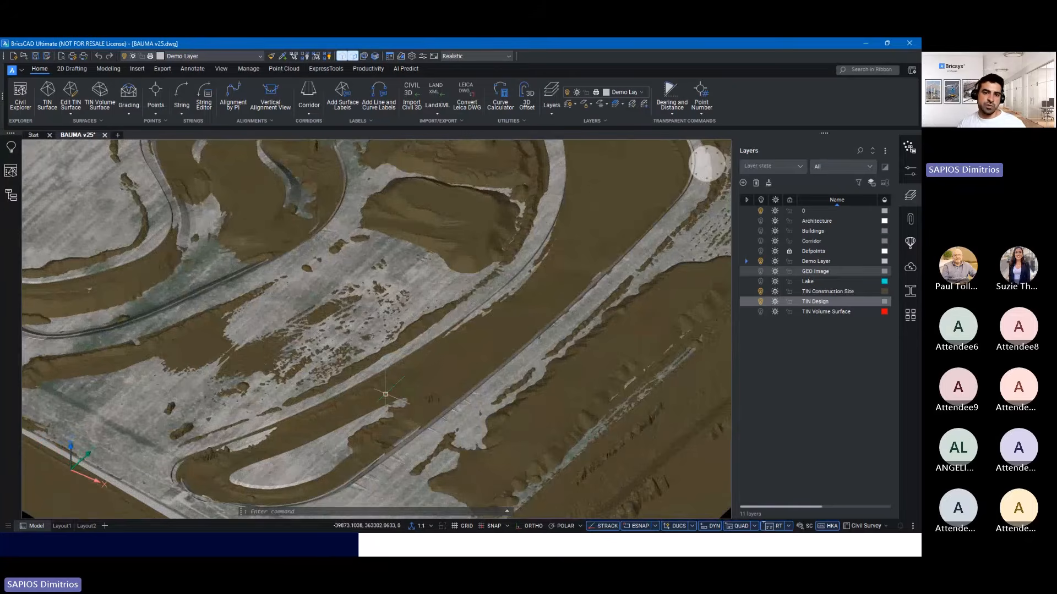
{"action": "scroll", "coordinate": [385, 394], "scroll_direction": "down", "scroll_amount": 3}
{"action": "middle_click_drag", "start_coordinate": [471, 298], "coordinate": [440, 296]}
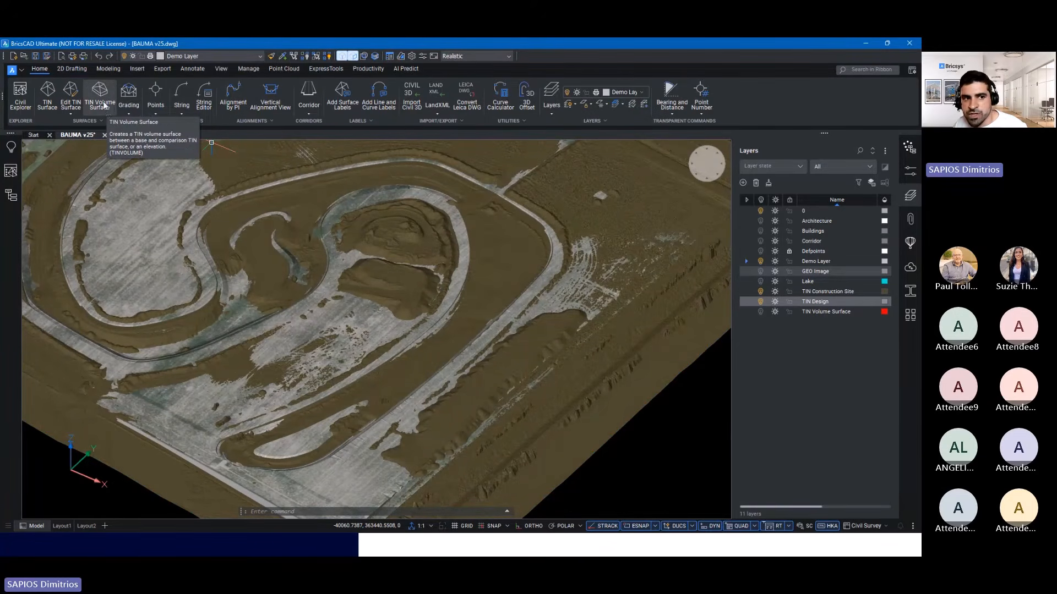
{"action": "middle_click_drag", "start_coordinate": [337, 336], "coordinate": [383, 342], "text": "shift"}
{"action": "key", "text": "Escape"}
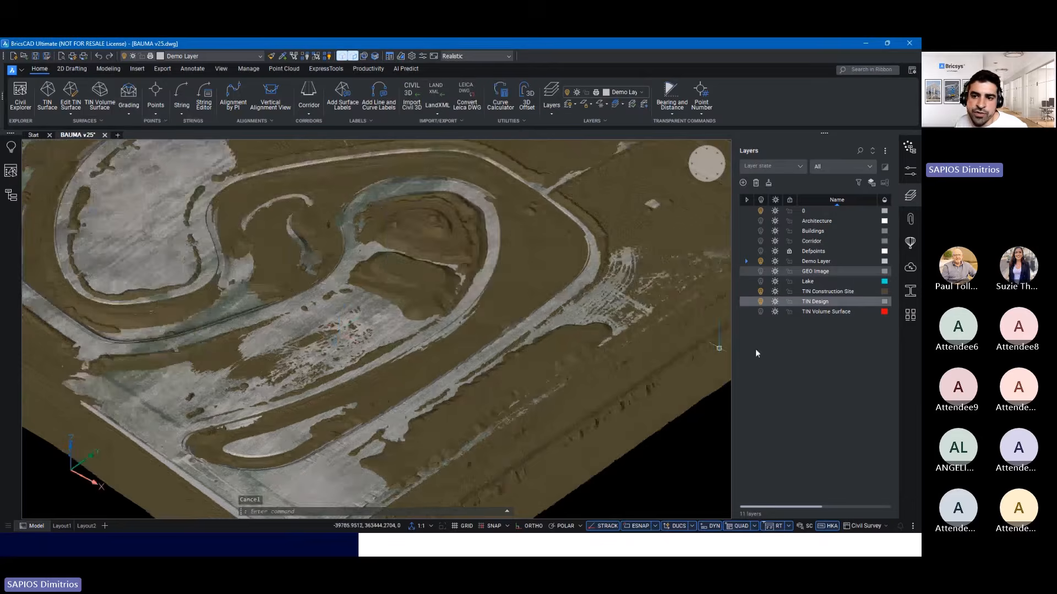
- Turn on the TIN Volume Surface layer and inspect the red boundary polylines drawn on the site
{"action": "left_click", "coordinate": [760, 312]}
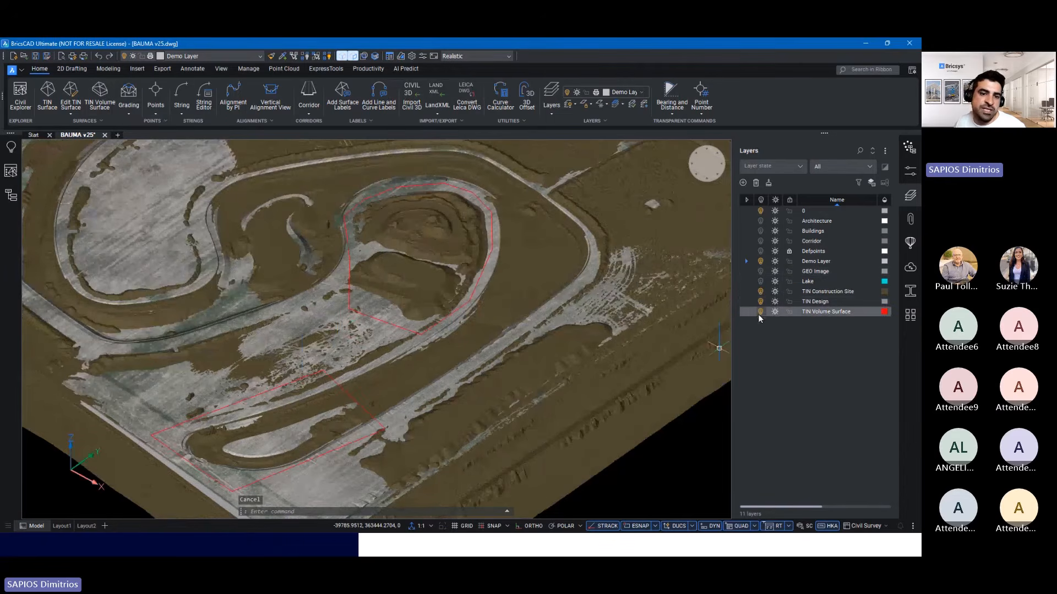
{"action": "key", "text": "Escape"}
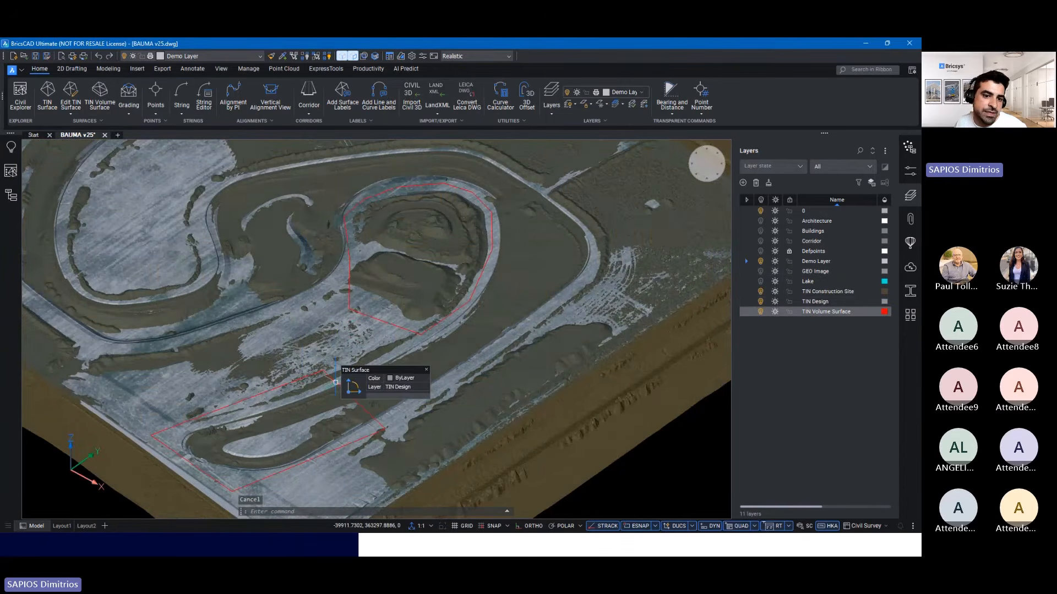
{"action": "scroll", "coordinate": [330, 383], "scroll_direction": "up", "scroll_amount": 3}
{"action": "middle_click_drag", "start_coordinate": [336, 383], "coordinate": [292, 371], "text": "shift"}
{"action": "key", "text": "Escape"}
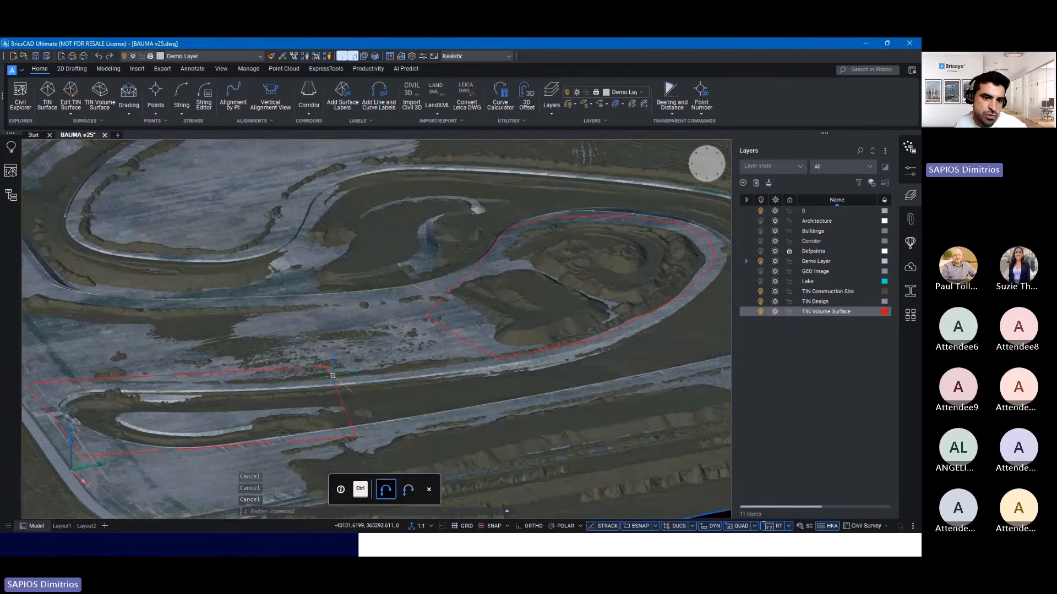
{"action": "key", "text": "Escape"}
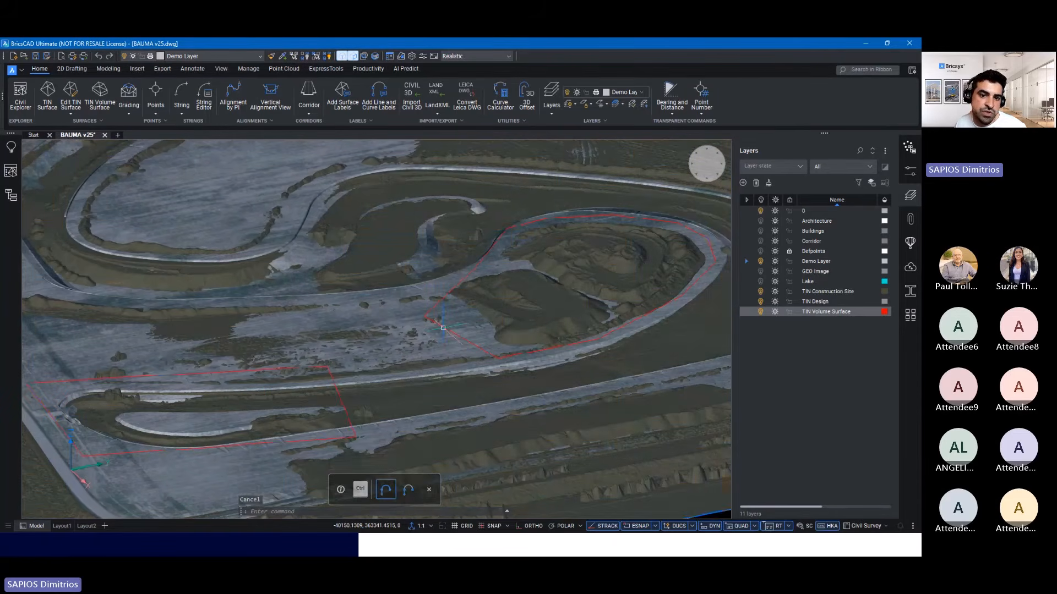
{"action": "mouse_move", "coordinate": [443, 328]}
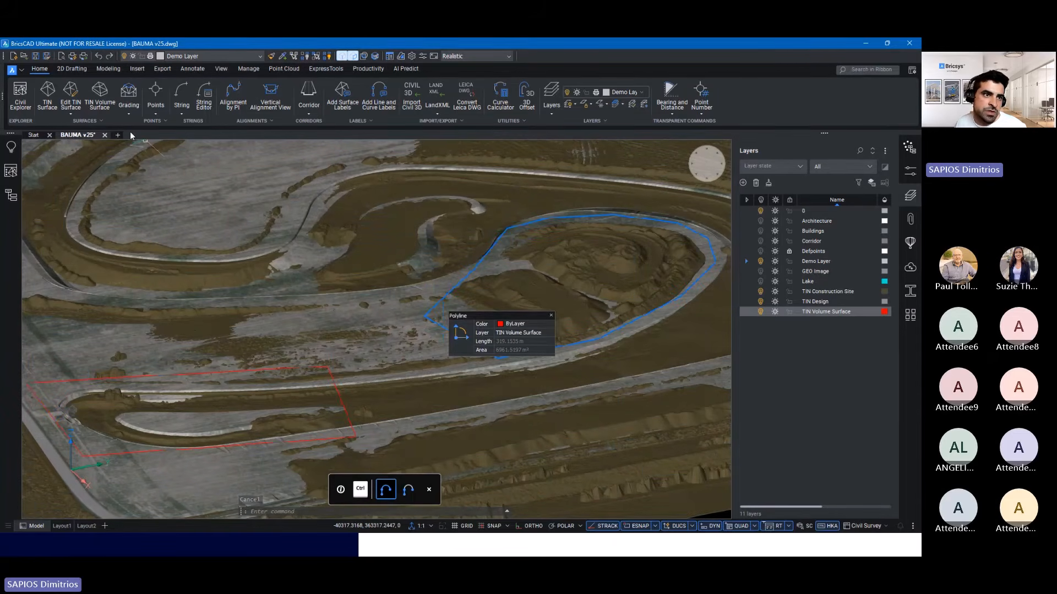
{"action": "left_click", "coordinate": [100, 98]}
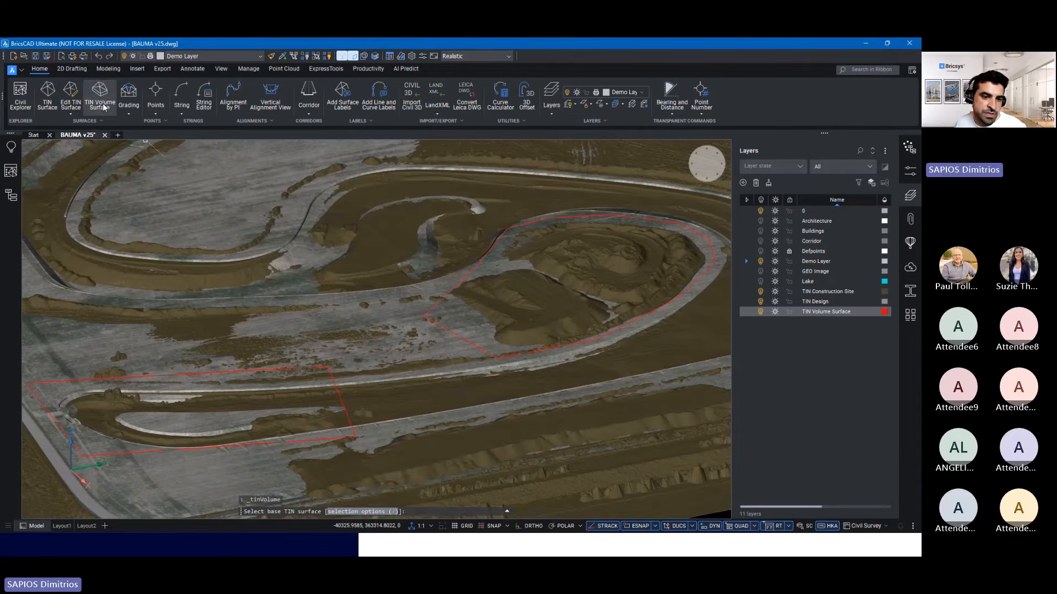
{"action": "left_click", "coordinate": [190, 474]}
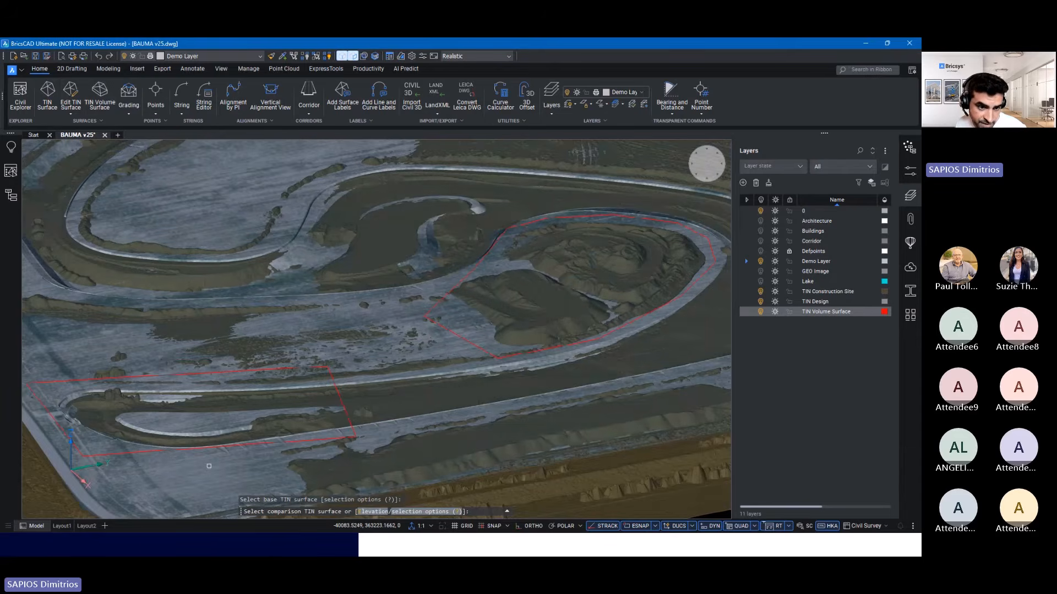
{"action": "middle_click_drag", "start_coordinate": [286, 427], "coordinate": [314, 355]}
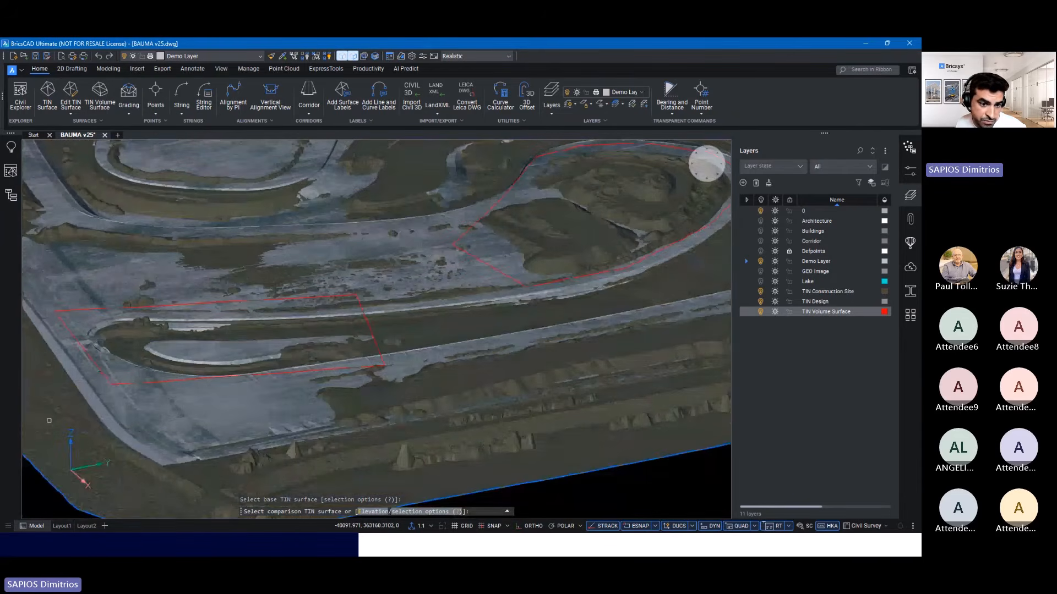
{"action": "left_click", "coordinate": [50, 422]}
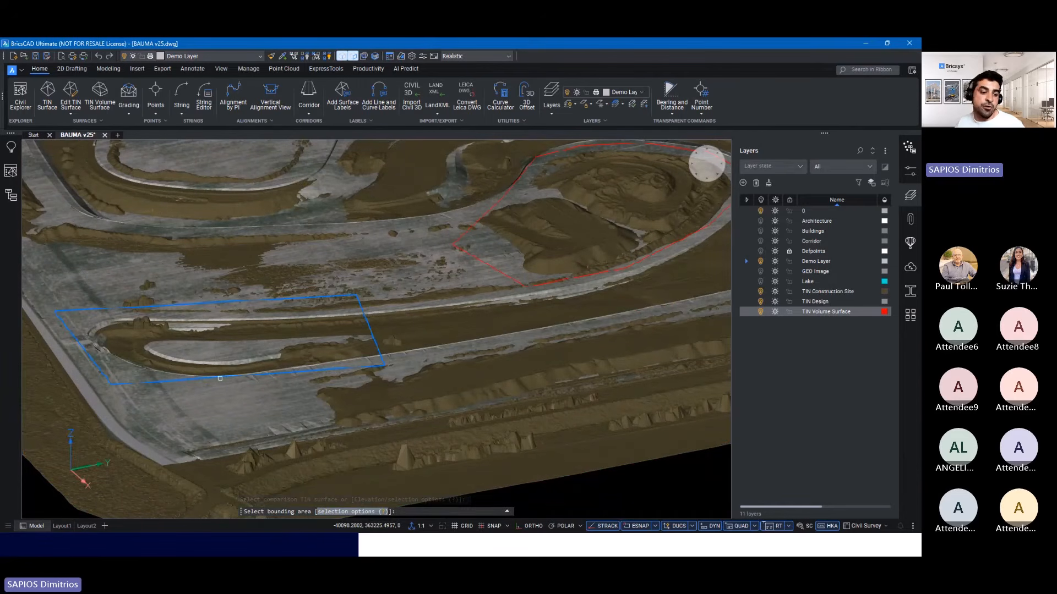
{"action": "key", "text": "Escape"}
- Examine the two existing red and green TIN volume surfaces below the site, focusing on the rectangular one
{"action": "scroll", "coordinate": [220, 378], "scroll_direction": "down", "scroll_amount": 3}
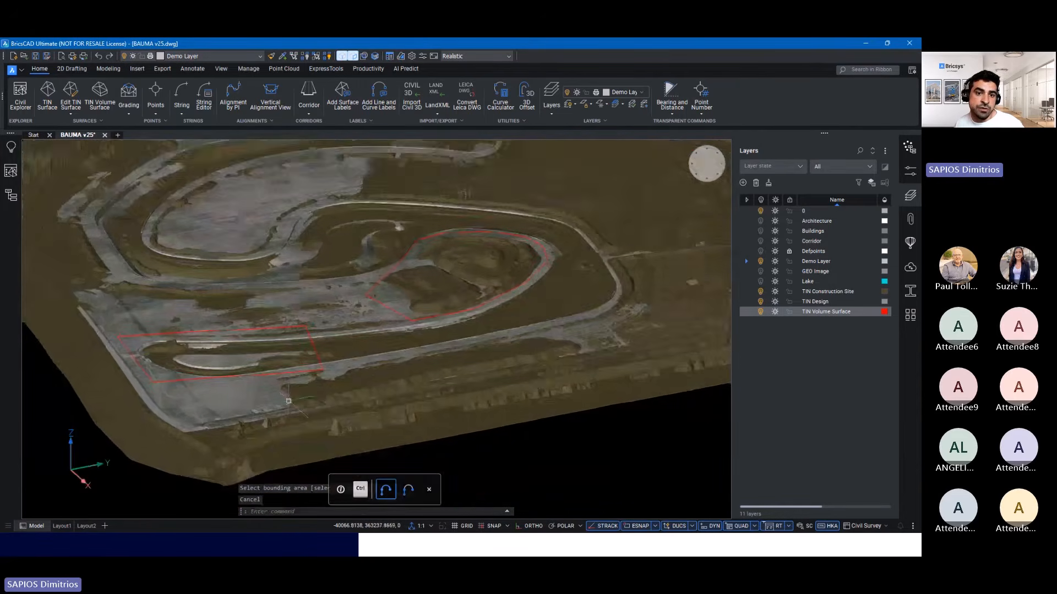
{"action": "middle_click_drag", "start_coordinate": [295, 401], "coordinate": [328, 349]}
{"action": "middle_click_drag", "start_coordinate": [377, 401], "coordinate": [402, 295]}
{"action": "scroll", "coordinate": [406, 288], "scroll_direction": "down", "scroll_amount": 2}
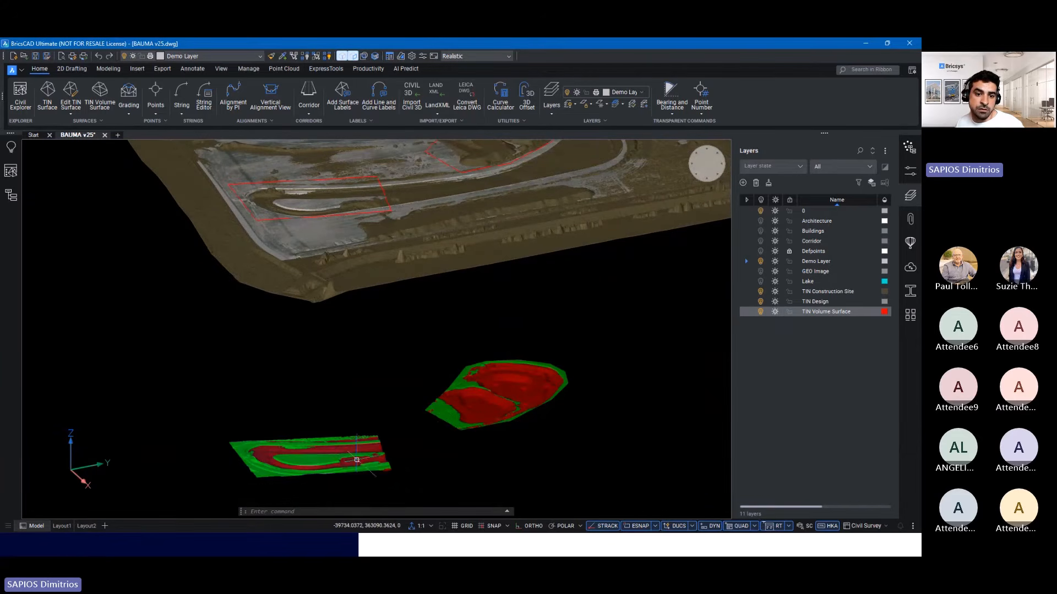
{"action": "middle_click_drag", "start_coordinate": [342, 415], "coordinate": [468, 353], "text": "shift"}
{"action": "scroll", "coordinate": [411, 360], "scroll_direction": "up", "scroll_amount": 3}
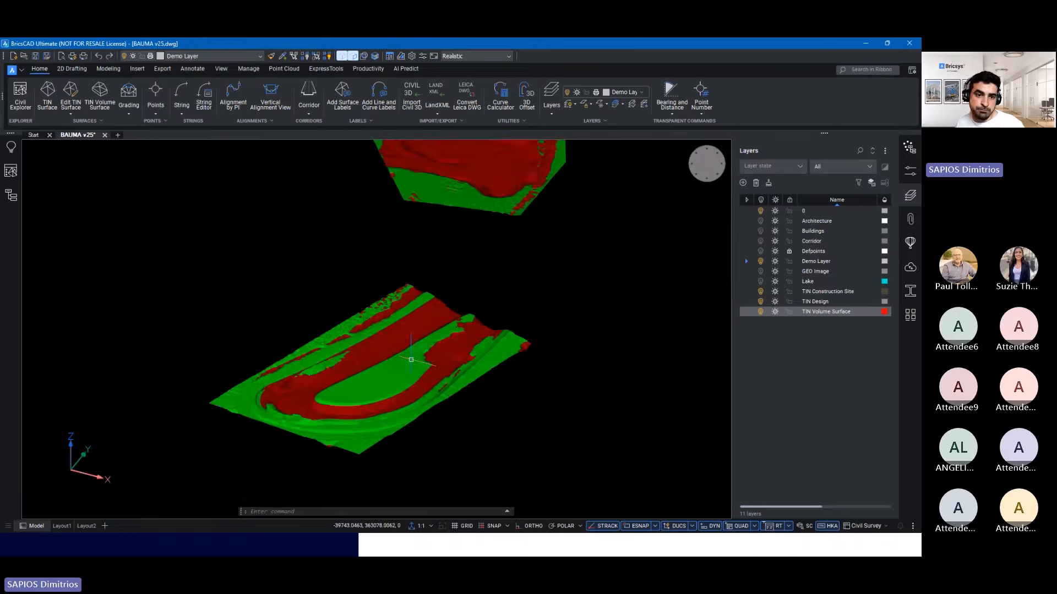
{"action": "scroll", "coordinate": [369, 366], "scroll_direction": "up", "scroll_amount": 4}
{"action": "middle_click_drag", "start_coordinate": [337, 379], "coordinate": [354, 394], "text": "shift"}
{"action": "scroll", "coordinate": [375, 389], "scroll_direction": "down", "scroll_amount": 3}
{"action": "scroll", "coordinate": [345, 388], "scroll_direction": "down", "scroll_amount": 2}
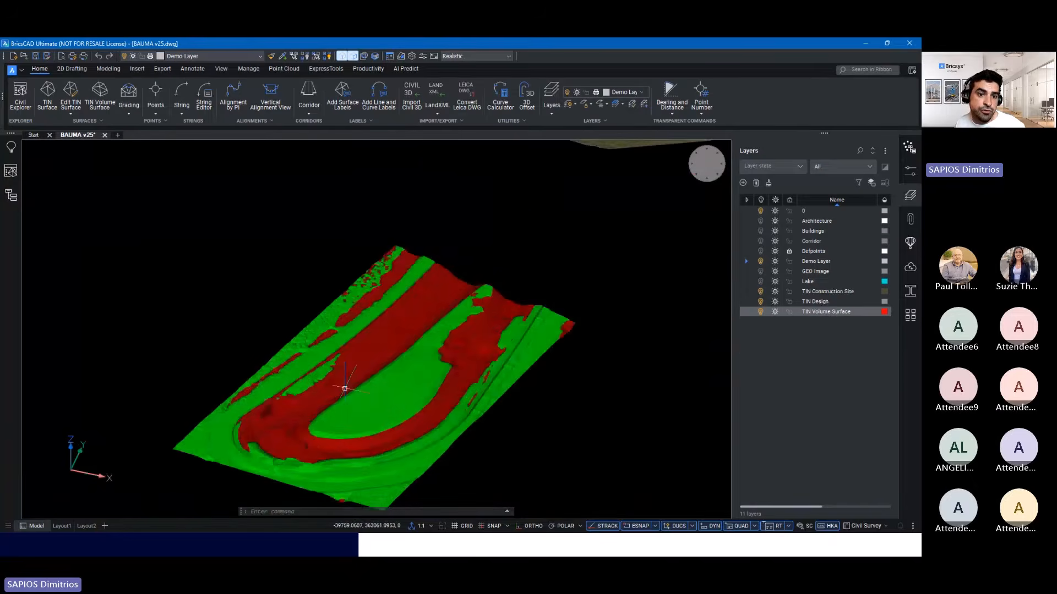
{"action": "scroll", "coordinate": [345, 388], "scroll_direction": "down", "scroll_amount": 3}
{"action": "scroll", "coordinate": [345, 404], "scroll_direction": "up", "scroll_amount": 2}
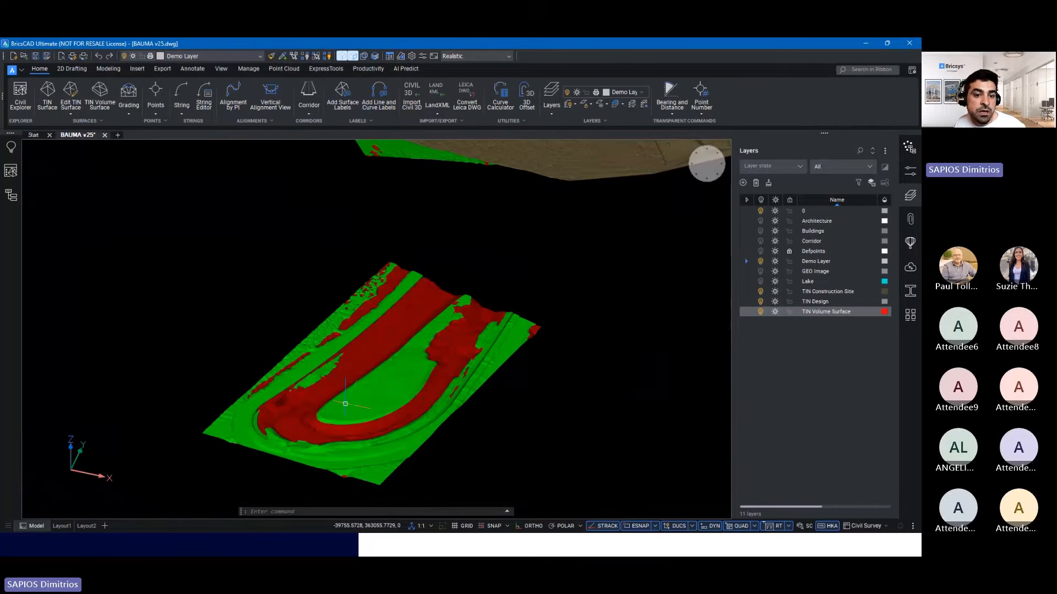
{"action": "scroll", "coordinate": [363, 397], "scroll_direction": "up", "scroll_amount": 3}
- Select the rectangular TIN volume surface and display the TIN Volume Statistics in its properties
{"action": "left_click", "coordinate": [394, 397]}
{"action": "scroll", "coordinate": [394, 396], "scroll_direction": "down", "scroll_amount": 3}
{"action": "middle_click_drag", "start_coordinate": [397, 392], "coordinate": [377, 369]}
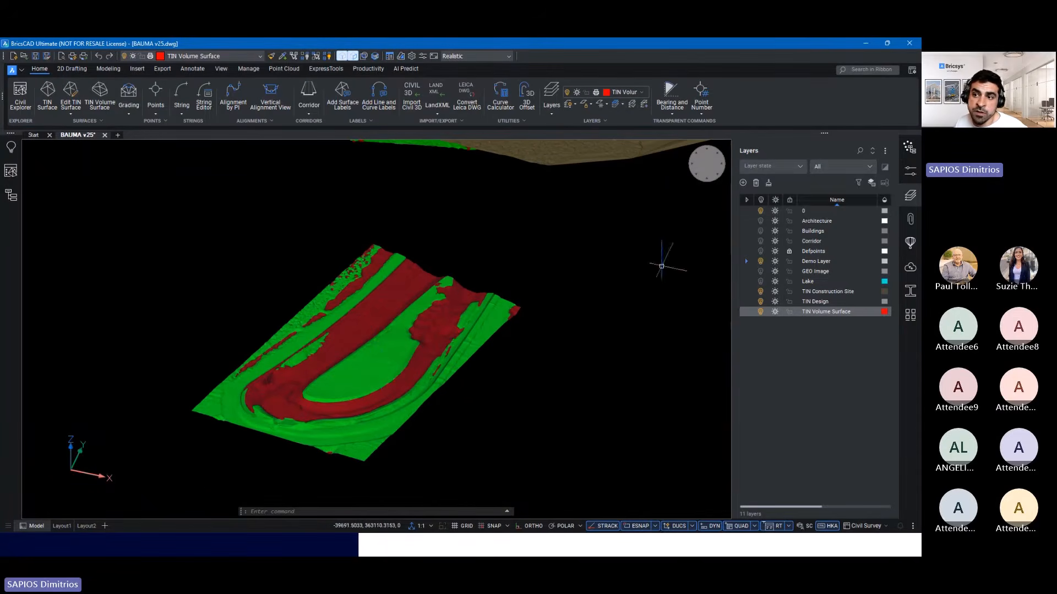
{"action": "left_click", "coordinate": [911, 174]}
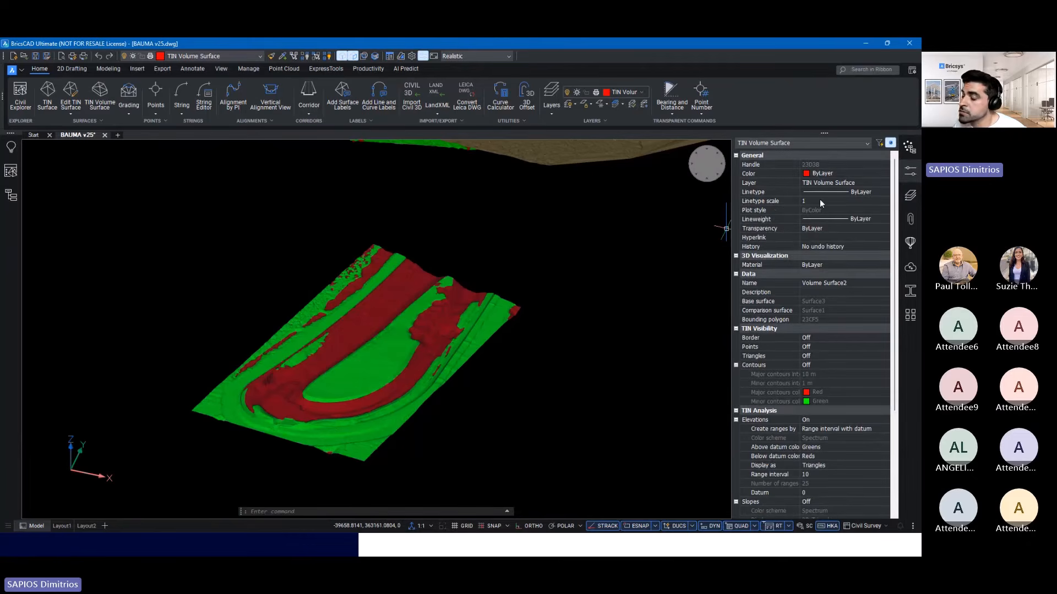
{"action": "scroll", "coordinate": [819, 203], "scroll_direction": "down", "scroll_amount": 5}
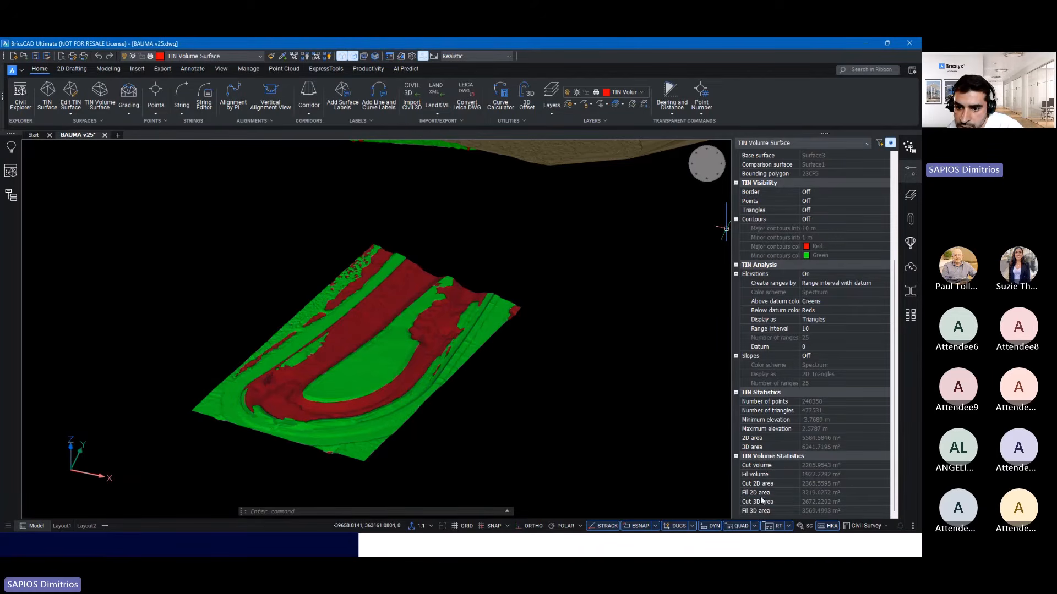
- Check the cut volume and fill volume of the selected volume surface, and clear the selection
{"action": "left_click", "coordinate": [842, 465]}
{"action": "key", "text": "ctrl"}
{"action": "key", "text": "ctrl"}
{"action": "key", "text": "ctrl"}
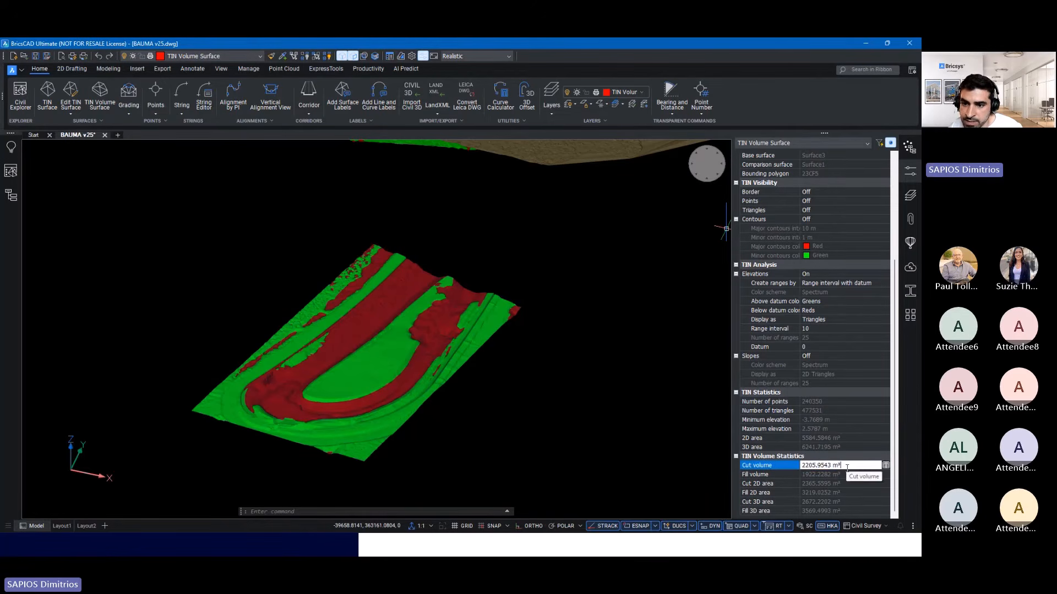
{"action": "left_click", "coordinate": [846, 475]}
{"action": "key", "text": "ctrl"}
{"action": "key", "text": "ctrl"}
{"action": "key", "text": "ctrl"}
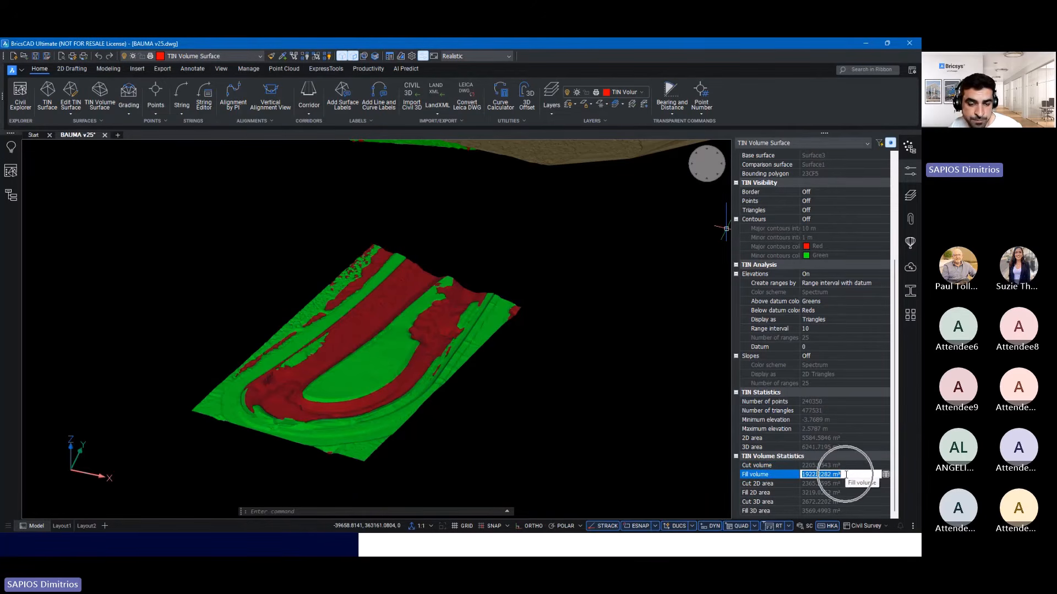
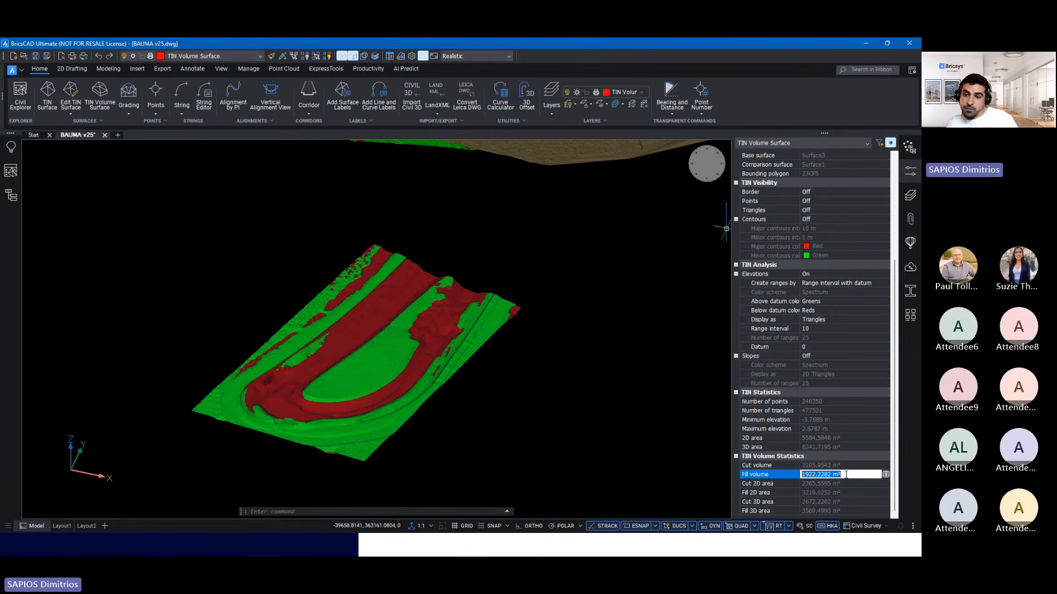
{"action": "key", "text": "Escape"}
{"action": "key", "text": "Escape"}
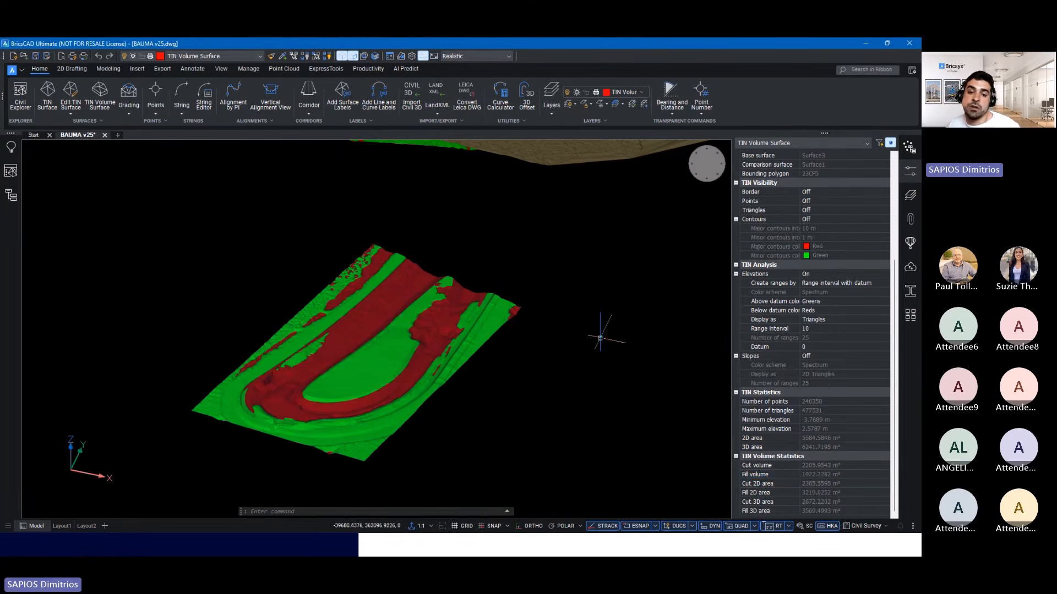
- Start a data extraction with DATAEXTRACTION, without a definition file, and pick the rectangular TIN volume surface as its source
{"action": "middle_click_drag", "start_coordinate": [600, 337], "coordinate": [537, 338]}
{"action": "scroll", "coordinate": [537, 336], "scroll_direction": "down", "scroll_amount": 2}
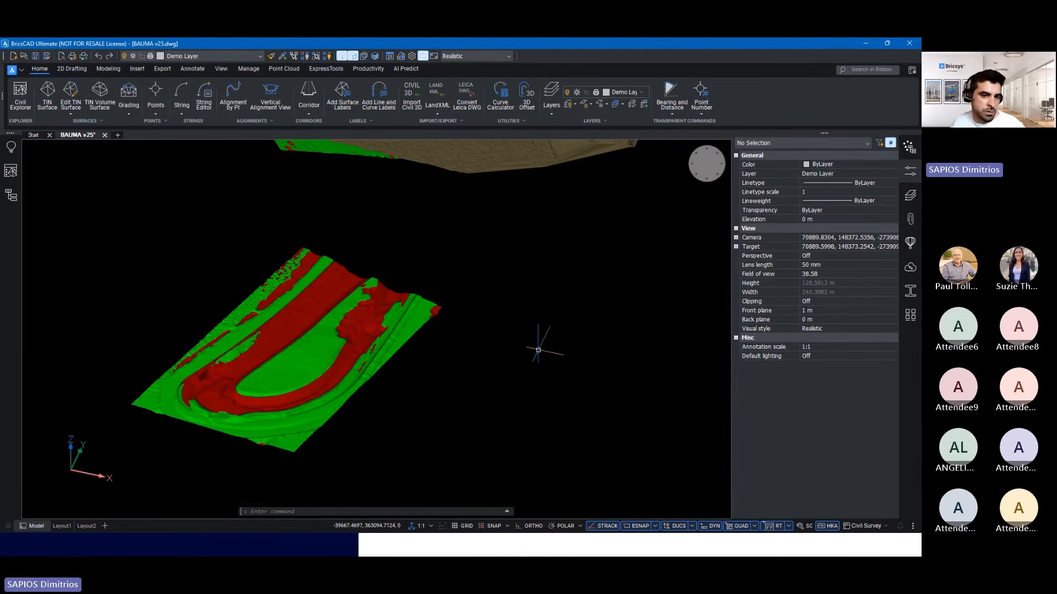
{"action": "middle_click_drag", "start_coordinate": [540, 346], "coordinate": [483, 345]}
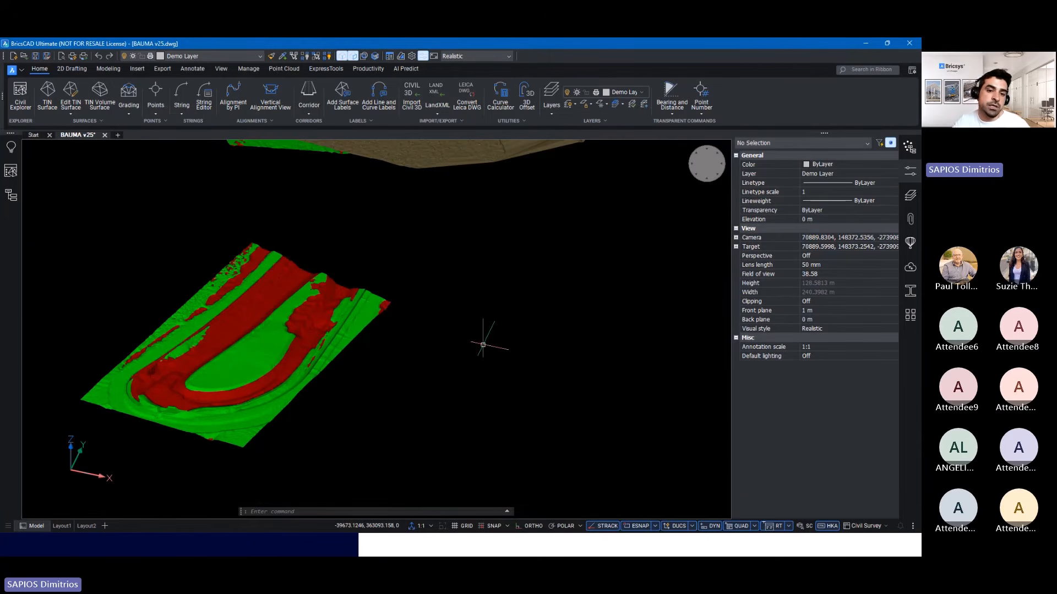
{"action": "type", "text": "DATAEXTRACTION"}
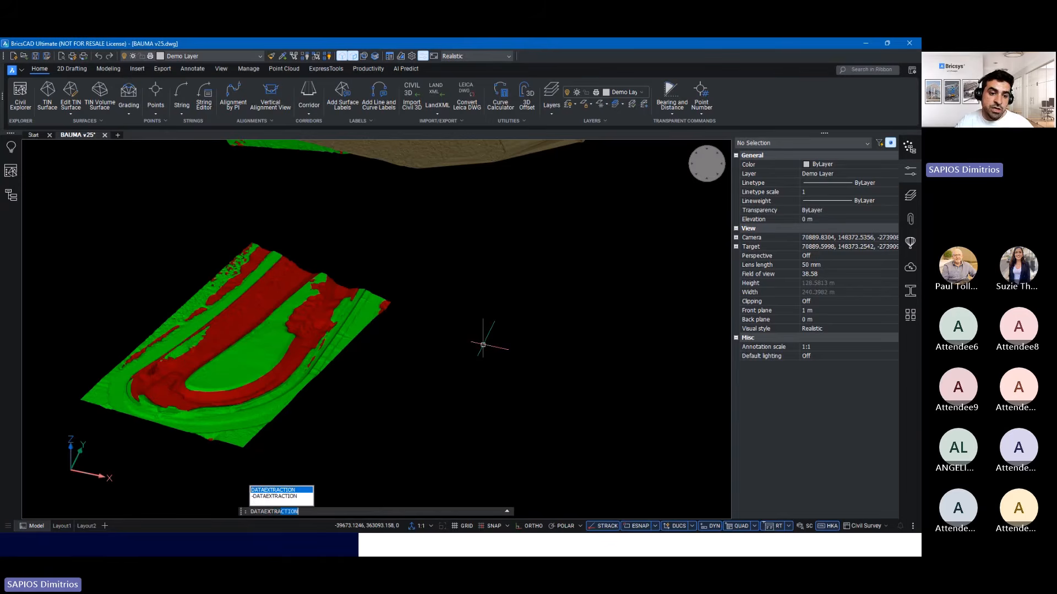
{"action": "key", "text": "Return"}
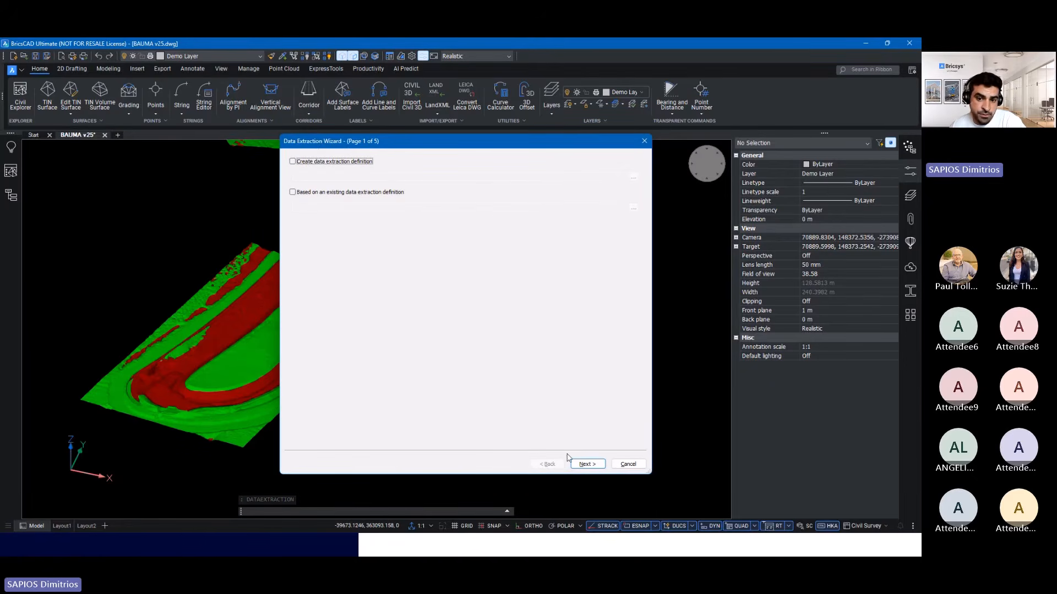
{"action": "left_click", "coordinate": [585, 464]}
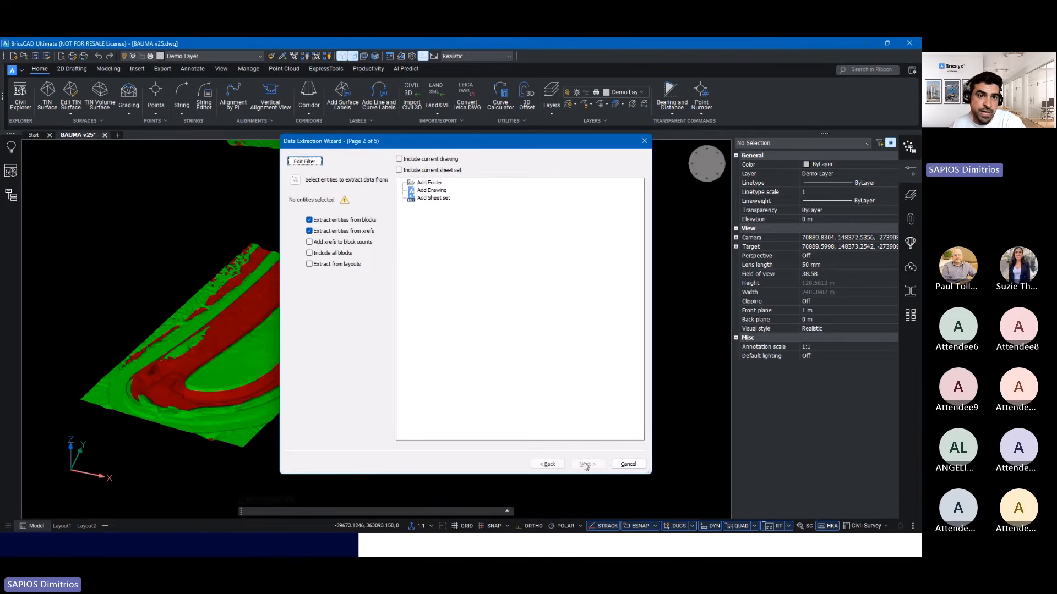
{"action": "left_click", "coordinate": [300, 185]}
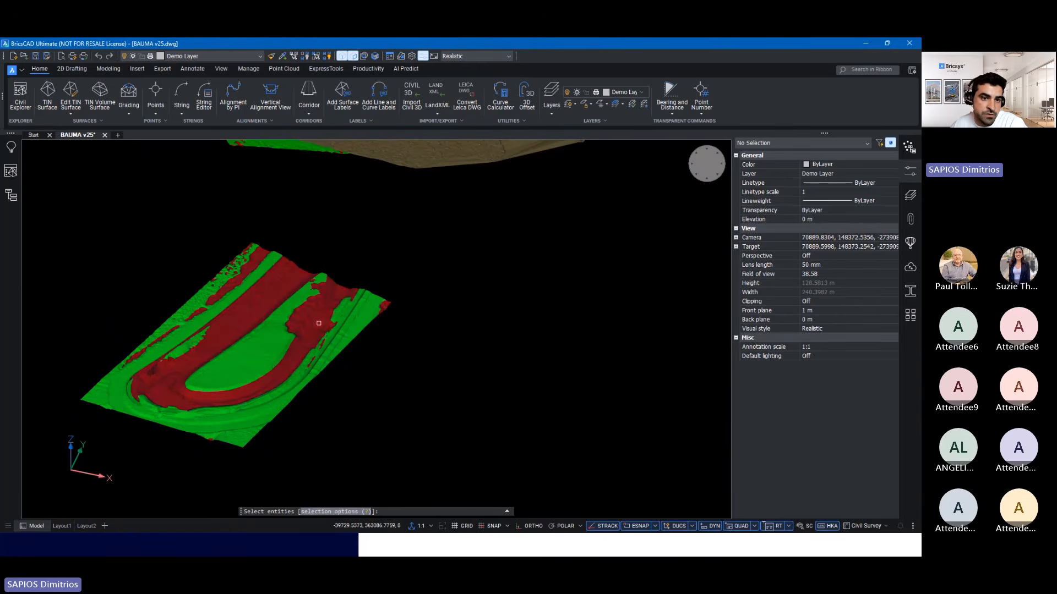
{"action": "left_click", "coordinate": [318, 323]}
{"action": "key", "text": "Return"}
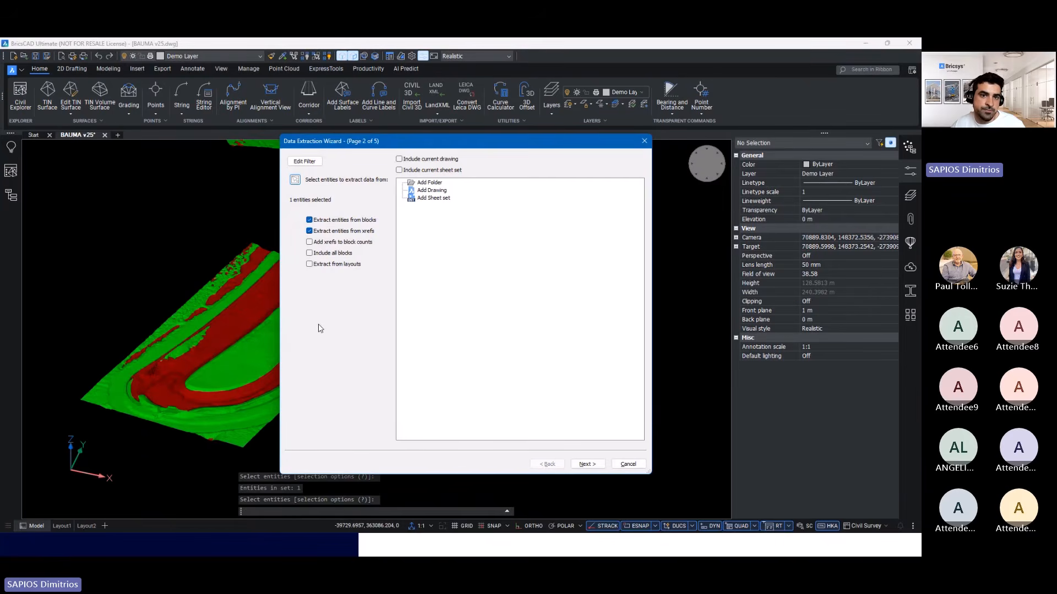
- Choose the volume surface's Name, Number of triangles, Cut volume and Fill volume as the properties to extract
{"action": "left_click", "coordinate": [587, 464]}
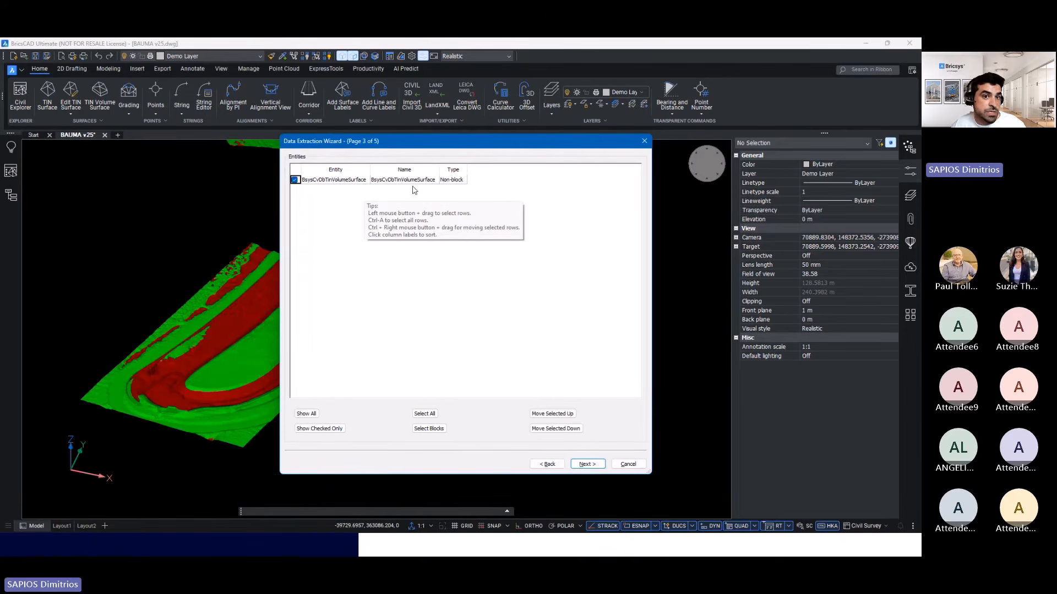
{"action": "left_click", "coordinate": [587, 464]}
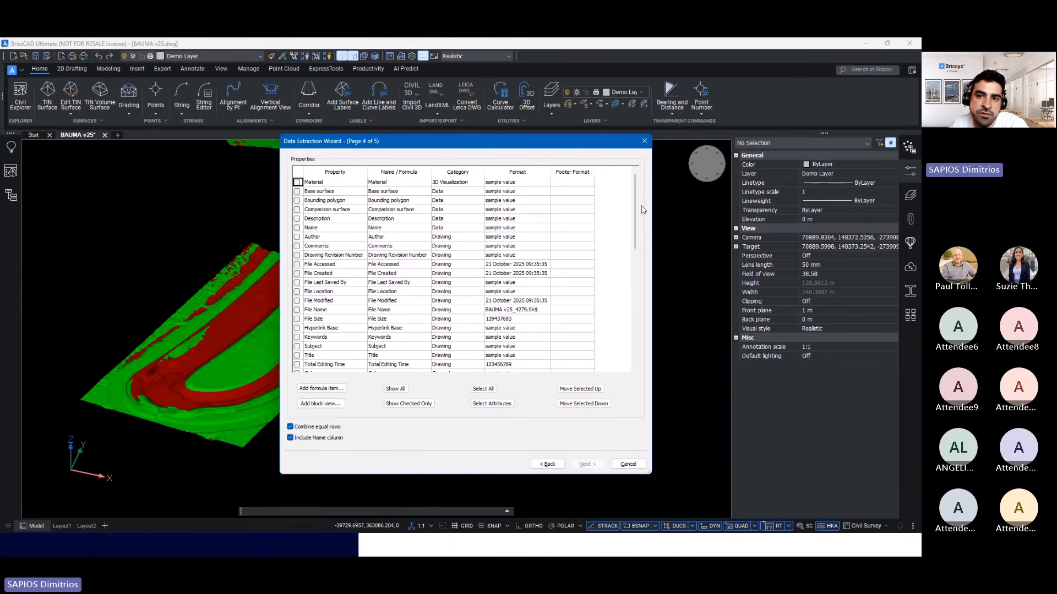
{"action": "scroll", "coordinate": [637, 208], "scroll_direction": "down", "scroll_amount": 1}
{"action": "left_click", "coordinate": [297, 220]}
{"action": "left_click_drag", "start_coordinate": [637, 209], "coordinate": [621, 291]}
{"action": "left_click", "coordinate": [297, 321]}
{"action": "left_click_drag", "start_coordinate": [634, 306], "coordinate": [626, 348]}
{"action": "left_click", "coordinate": [297, 364]}
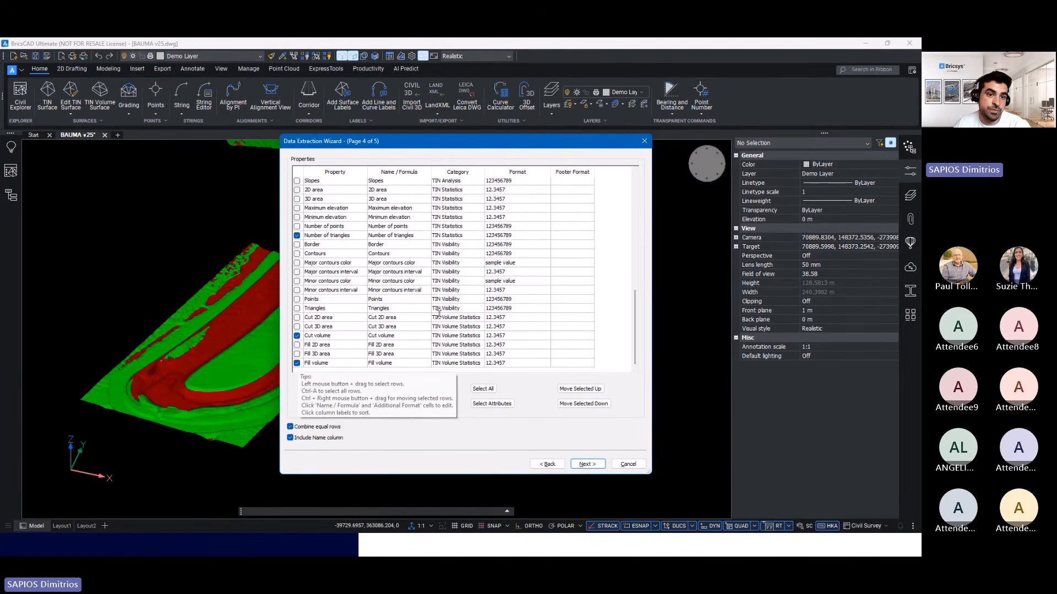
{"action": "left_click", "coordinate": [587, 465]}
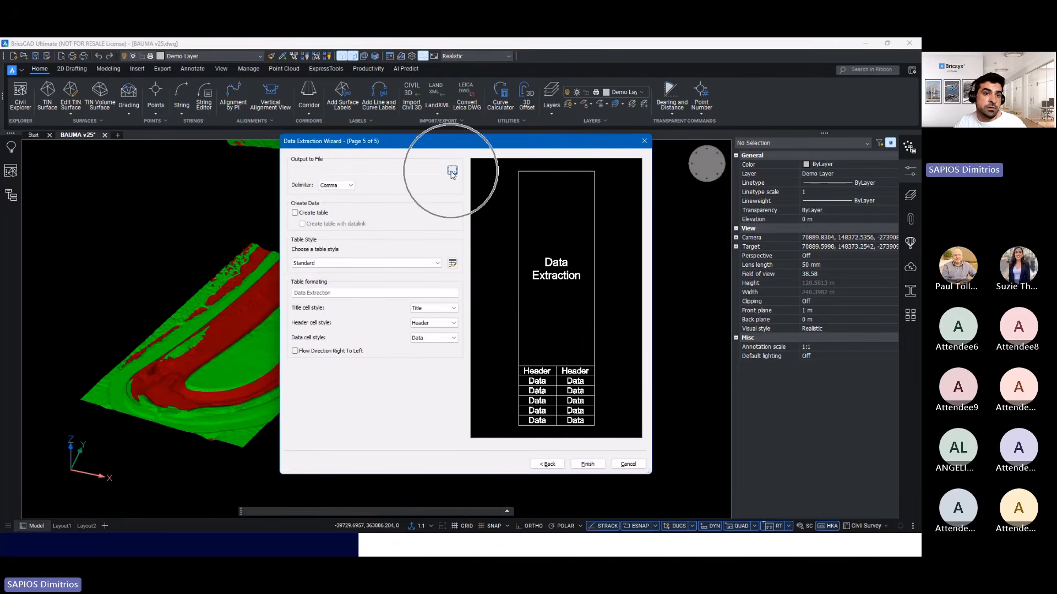
- Output the extraction as a Standard-style table without a datalink and place it beside the rectangular volume surface
{"action": "left_click", "coordinate": [295, 213]}
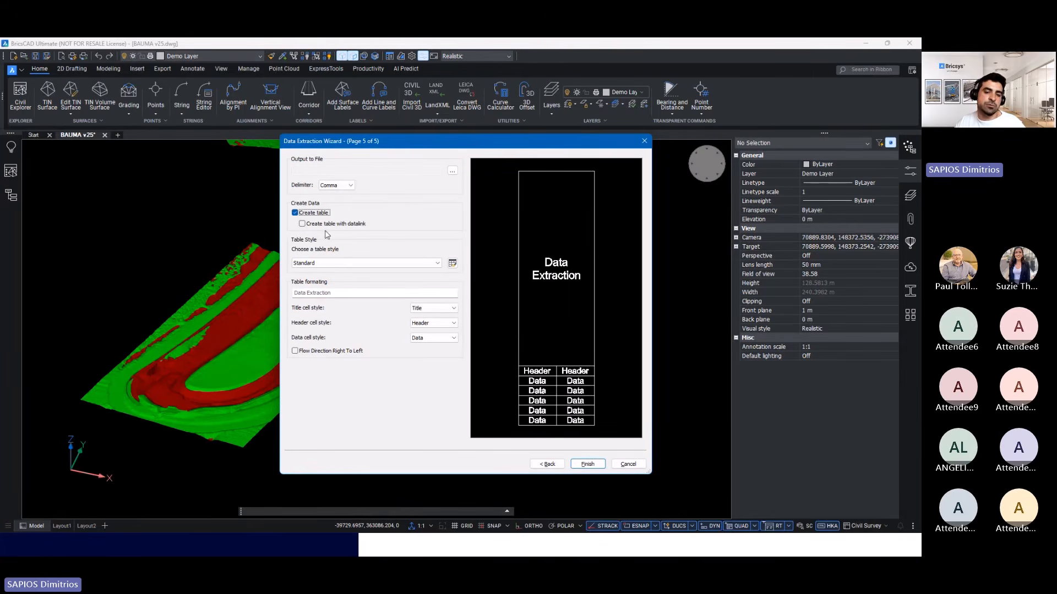
{"action": "left_click", "coordinate": [588, 465]}
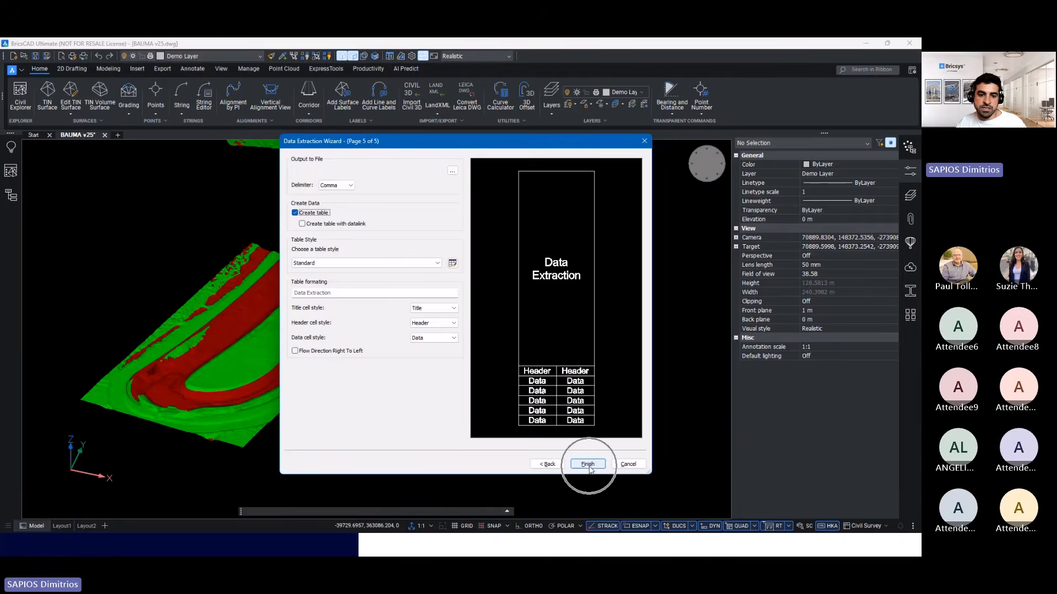
{"action": "scroll", "coordinate": [407, 389], "scroll_direction": "down", "scroll_amount": 3}
{"action": "middle_click_drag", "start_coordinate": [407, 389], "coordinate": [288, 349]}
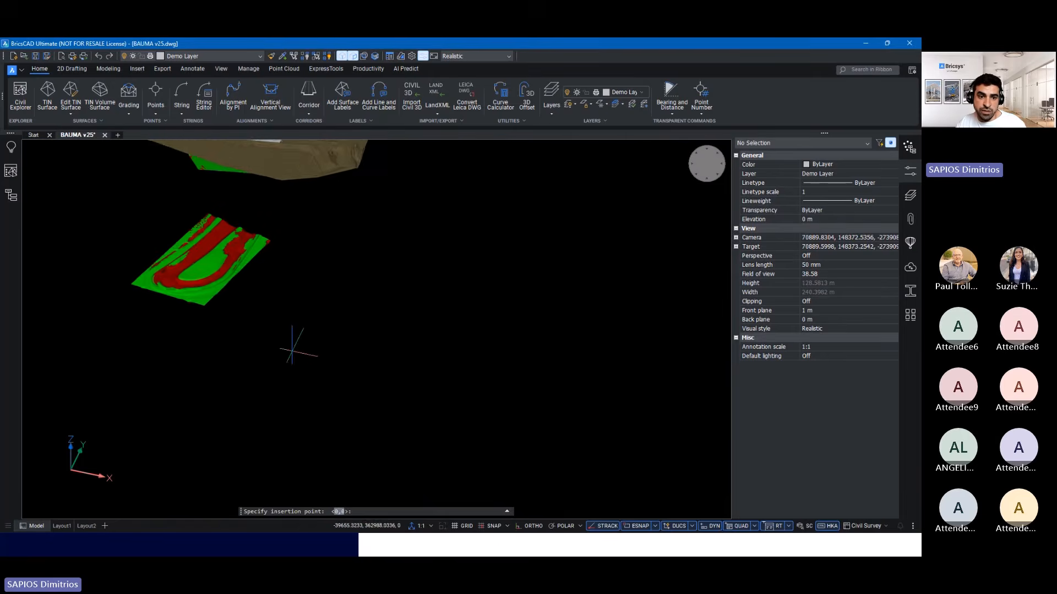
{"action": "middle_click_drag", "start_coordinate": [398, 375], "coordinate": [355, 359], "text": "shift"}
{"action": "scroll", "coordinate": [396, 370], "scroll_direction": "up", "scroll_amount": 3}
{"action": "scroll", "coordinate": [143, 195], "scroll_direction": "down", "scroll_amount": 2}
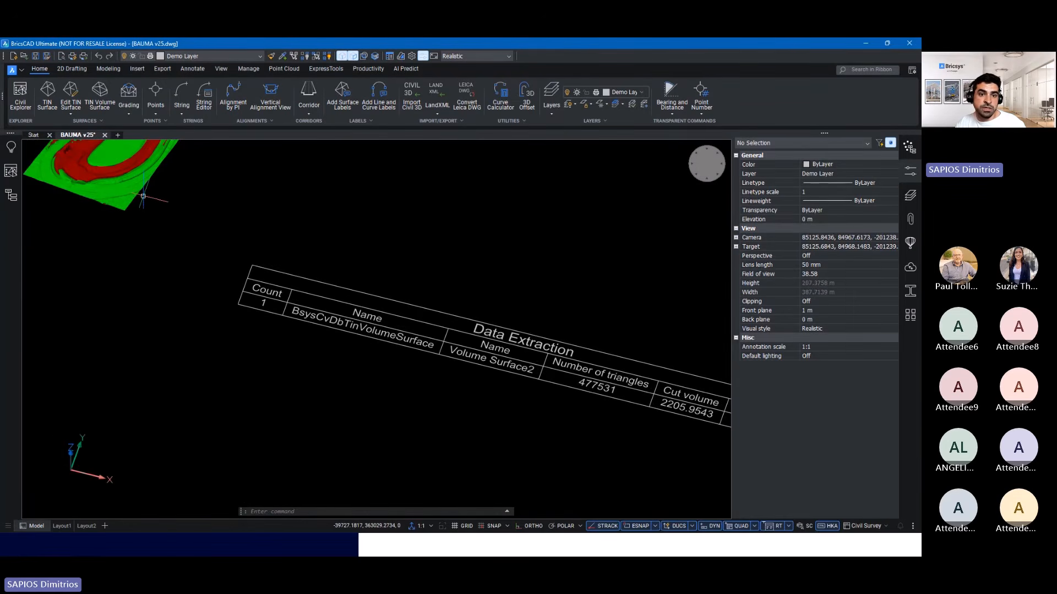
- Read the number of triangles, cut volume and fill volume in the Data Extraction table
{"action": "middle_click_drag", "start_coordinate": [523, 388], "coordinate": [357, 334]}
{"action": "scroll", "coordinate": [468, 360], "scroll_direction": "up", "scroll_amount": 1}
{"action": "middle_click_drag", "start_coordinate": [477, 361], "coordinate": [395, 350]}
{"action": "scroll", "coordinate": [439, 365], "scroll_direction": "up", "scroll_amount": 4}
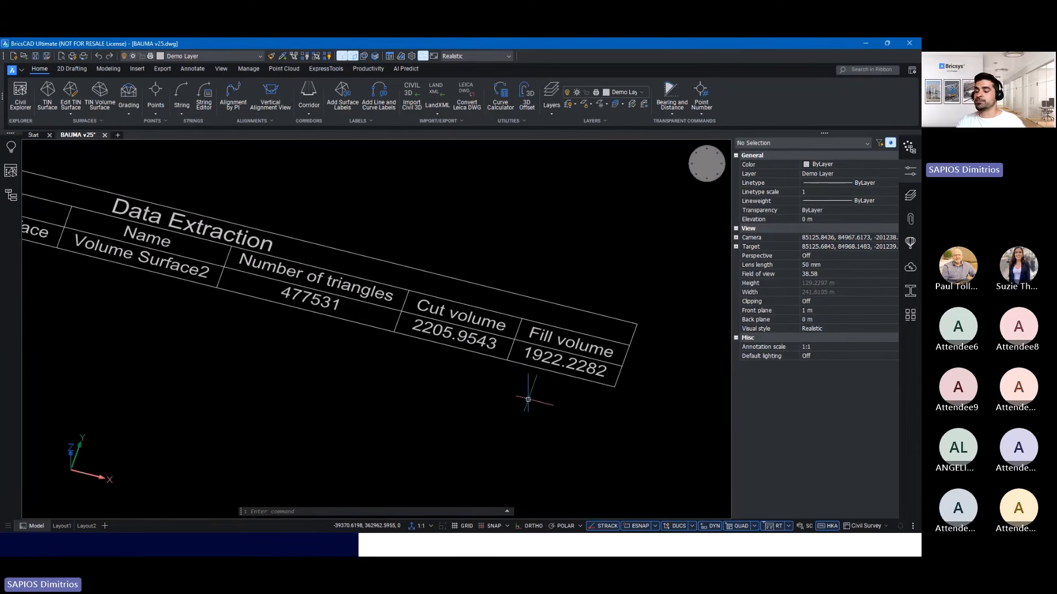
{"action": "scroll", "coordinate": [527, 399], "scroll_direction": "down", "scroll_amount": 3}
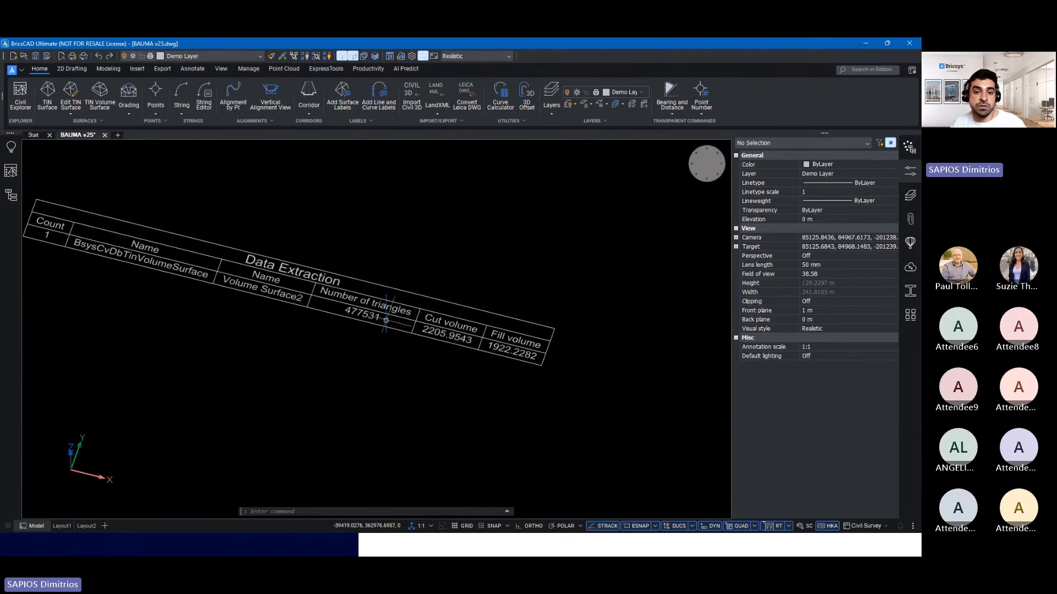
- Erase the Data Extraction table from the drawing
{"action": "left_click", "coordinate": [575, 462]}
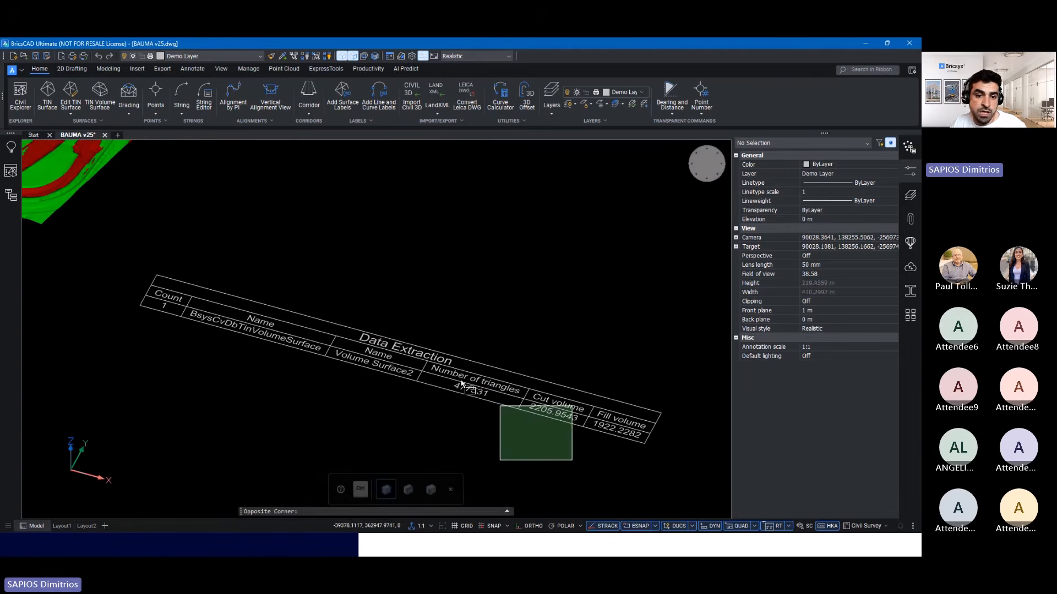
{"action": "left_click", "coordinate": [333, 297]}
{"action": "key", "text": "Delete"}
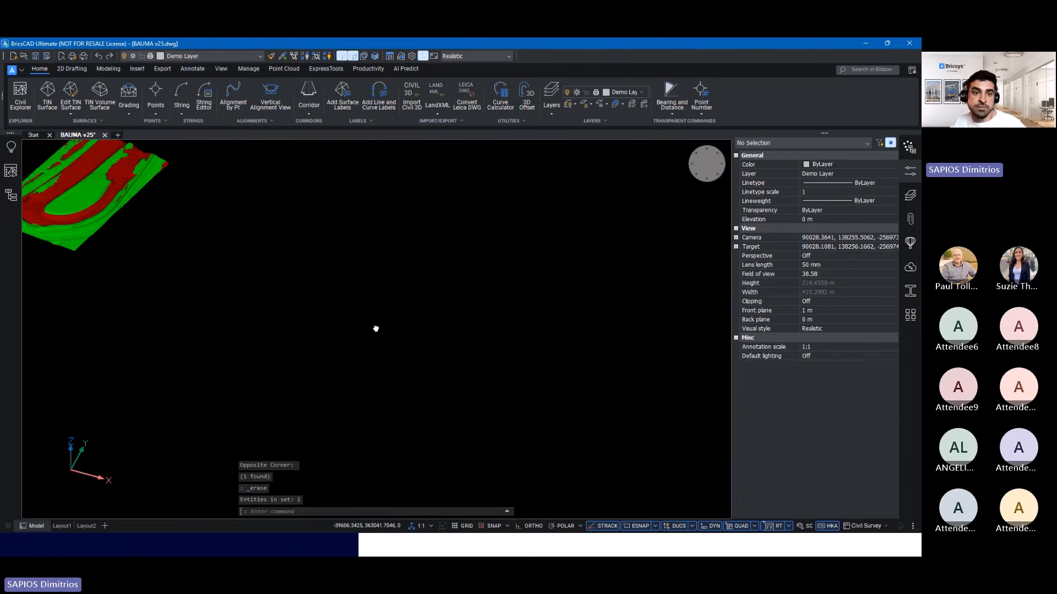
- Turn off the TIN Volume Surface and TIN Construction Site layers so that only the design surface is displayed
{"action": "scroll", "coordinate": [413, 316], "scroll_direction": "down", "scroll_amount": 4}
{"action": "mouse_move", "coordinate": [406, 309]}
{"action": "middle_mouse_down"}
{"action": "mouse_move", "coordinate": [414, 343]}
{"action": "mouse_move", "coordinate": [490, 420]}
{"action": "middle_mouse_up"}
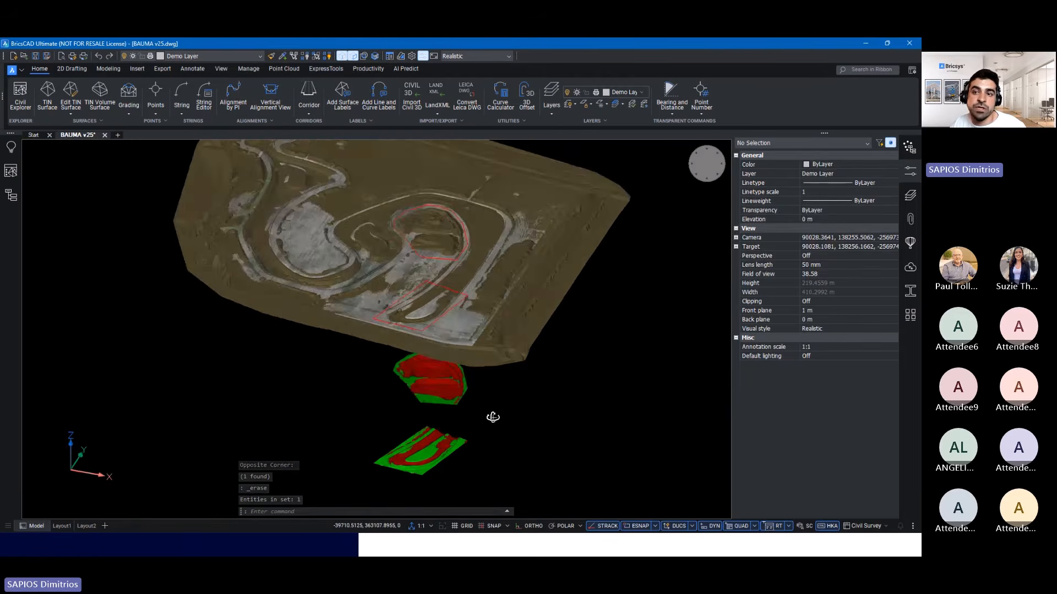
{"action": "left_click", "coordinate": [910, 197]}
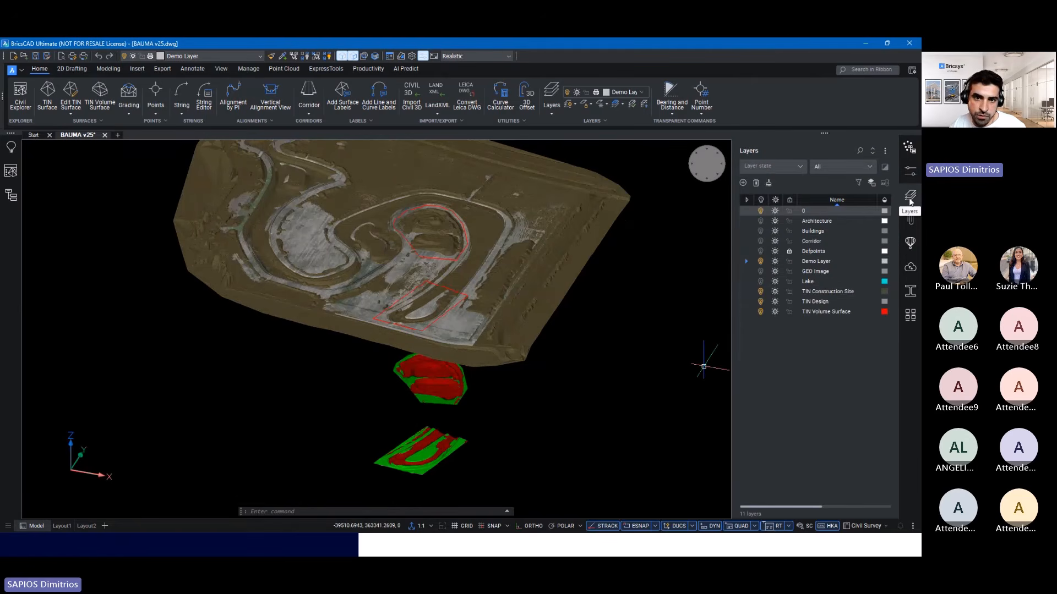
{"action": "left_click", "coordinate": [760, 312]}
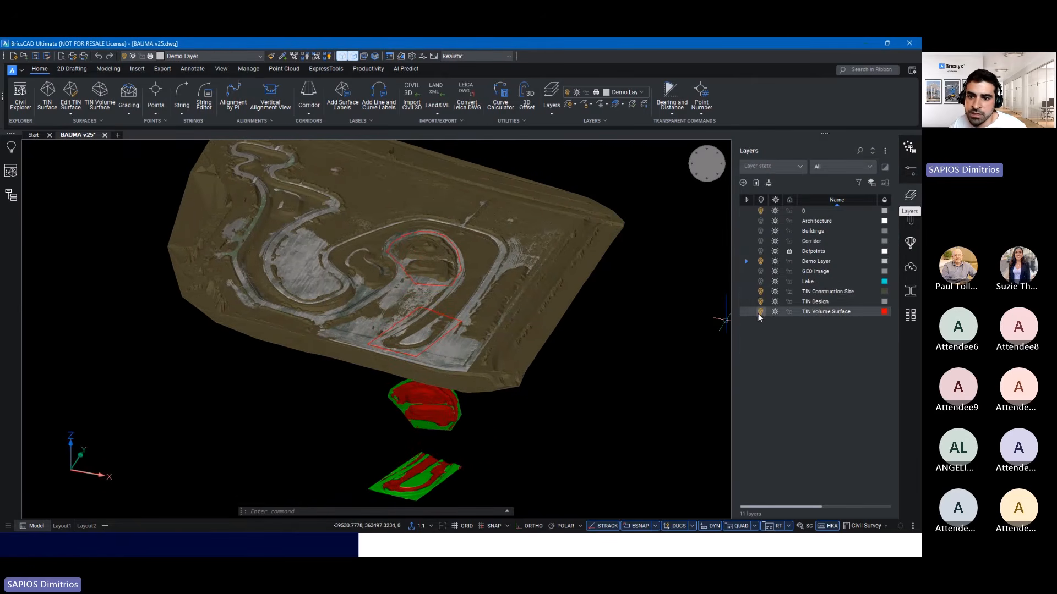
{"action": "left_click", "coordinate": [760, 292]}
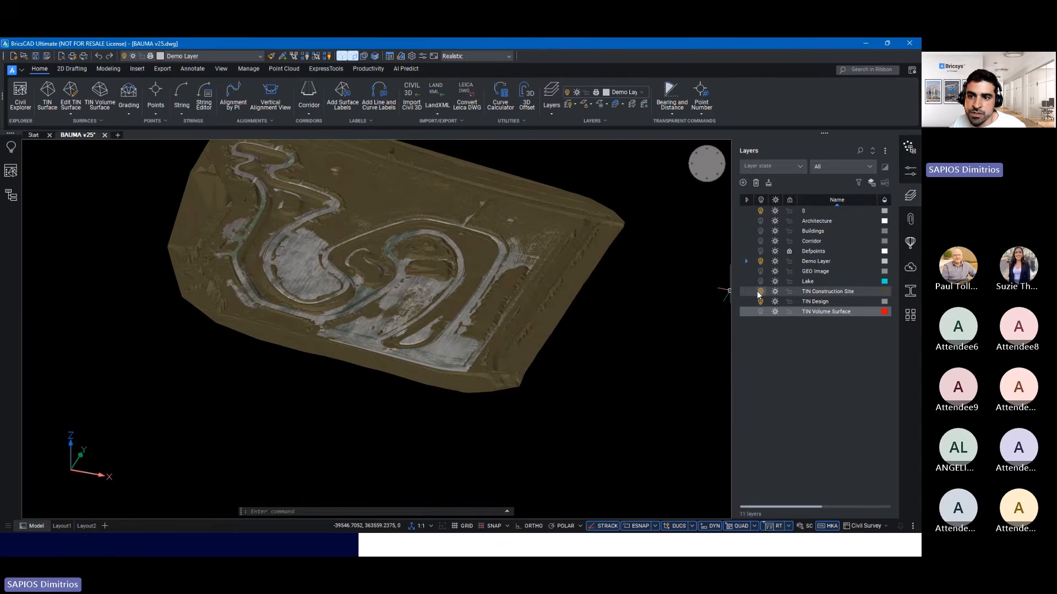
{"action": "scroll", "coordinate": [427, 276], "scroll_direction": "up", "scroll_amount": 6}
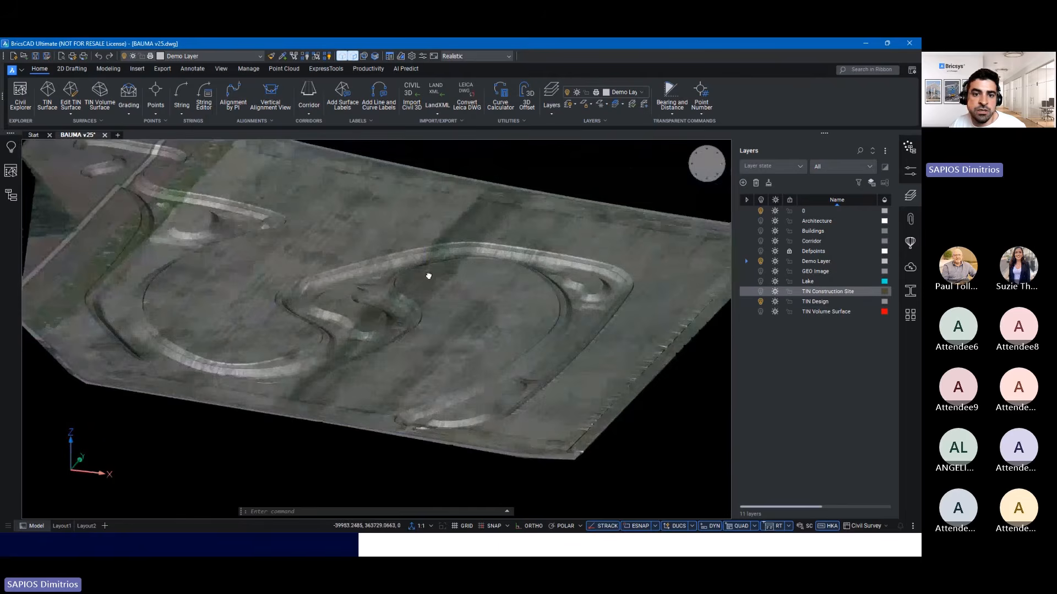
- Turn on the Architecture and Buildings layers and inspect the site plan and 3D building solids on the design surface
{"action": "left_click", "coordinate": [760, 221]}
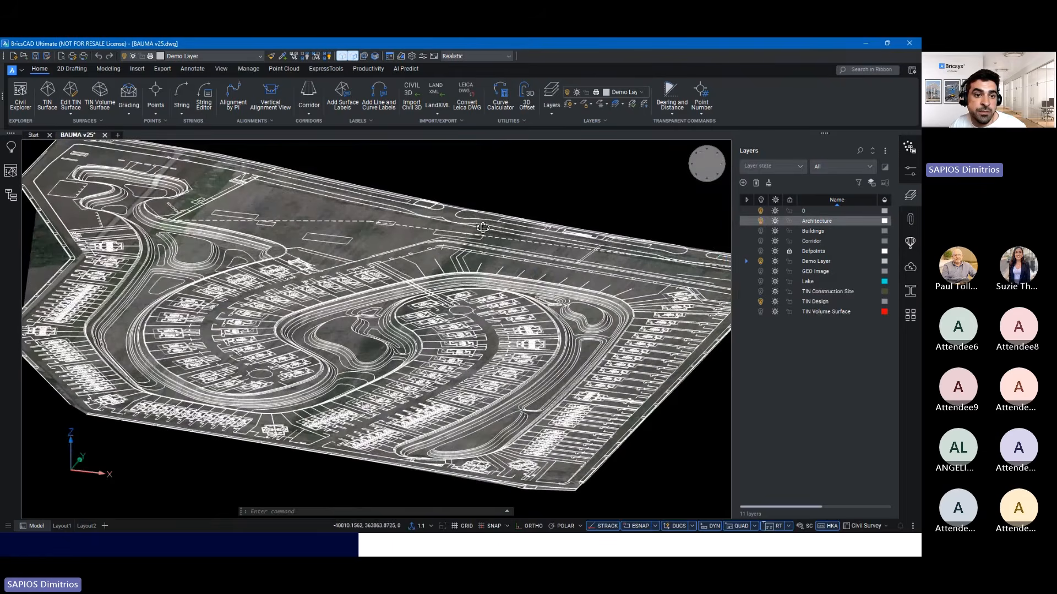
{"action": "scroll", "coordinate": [522, 237], "scroll_direction": "up", "scroll_amount": 3}
{"action": "mouse_move", "coordinate": [522, 237]}
{"action": "middle_mouse_down"}
{"action": "mouse_move", "coordinate": [377, 190]}
{"action": "mouse_move", "coordinate": [460, 215]}
{"action": "middle_mouse_up"}
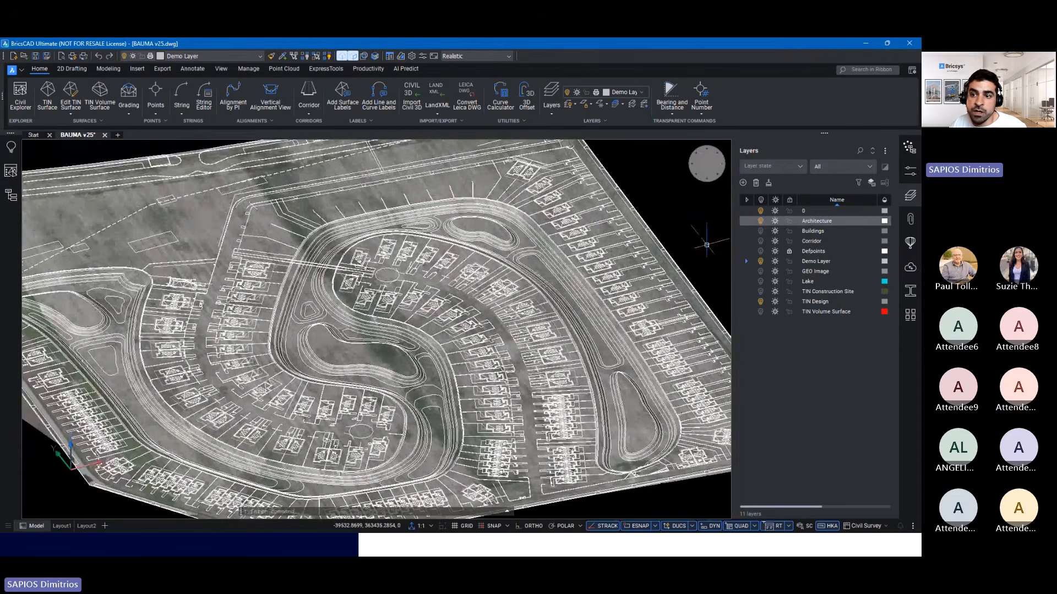
{"action": "left_click", "coordinate": [760, 230]}
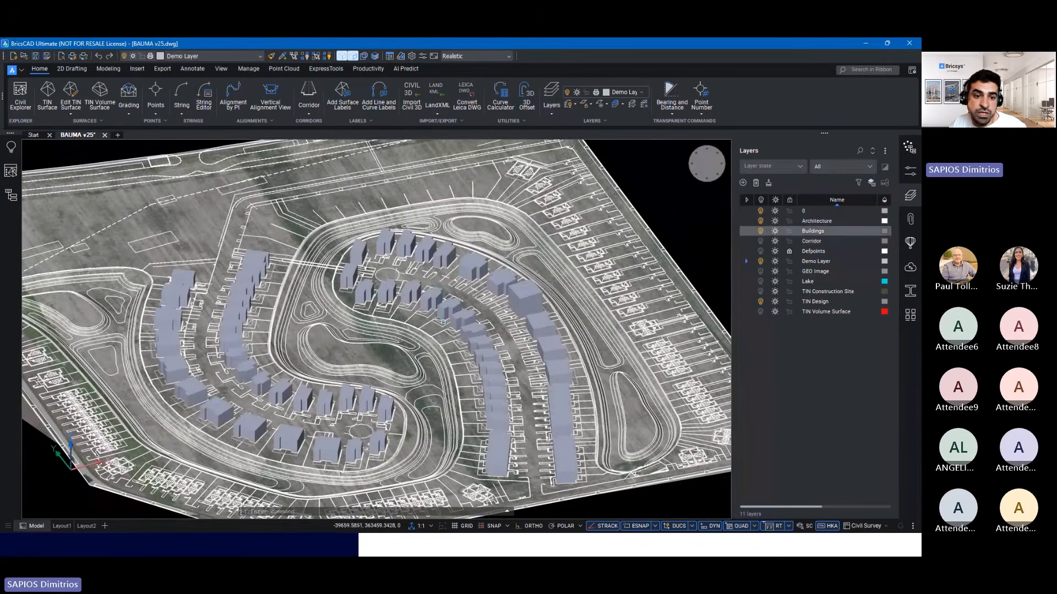
{"action": "scroll", "coordinate": [400, 392], "scroll_direction": "up", "scroll_amount": 3}
{"action": "middle_click_drag", "start_coordinate": [484, 374], "coordinate": [423, 377], "text": "shift"}
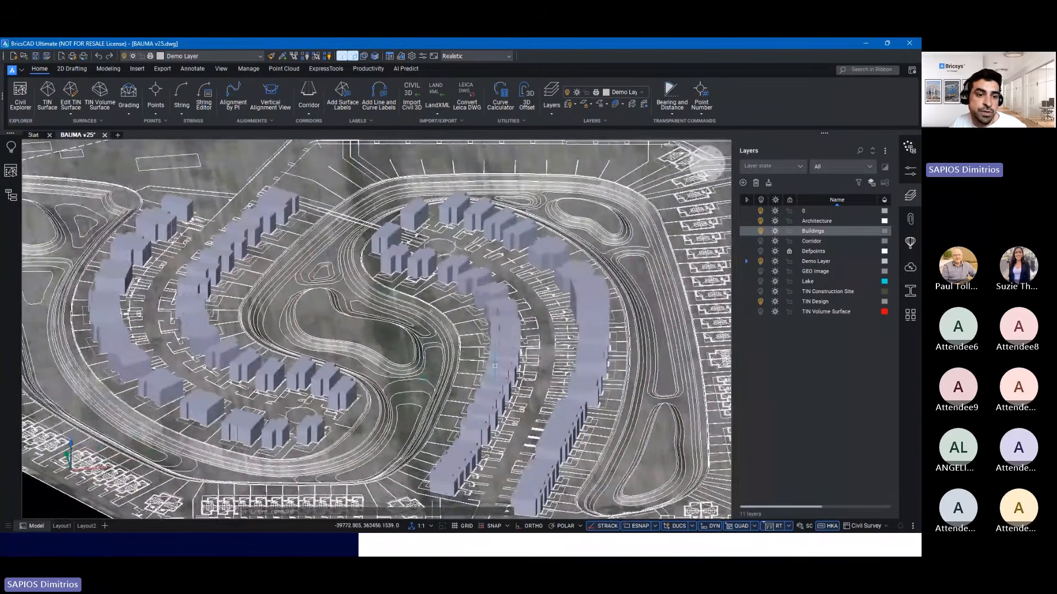
{"action": "middle_click_drag", "start_coordinate": [533, 342], "coordinate": [514, 352], "text": "shift"}
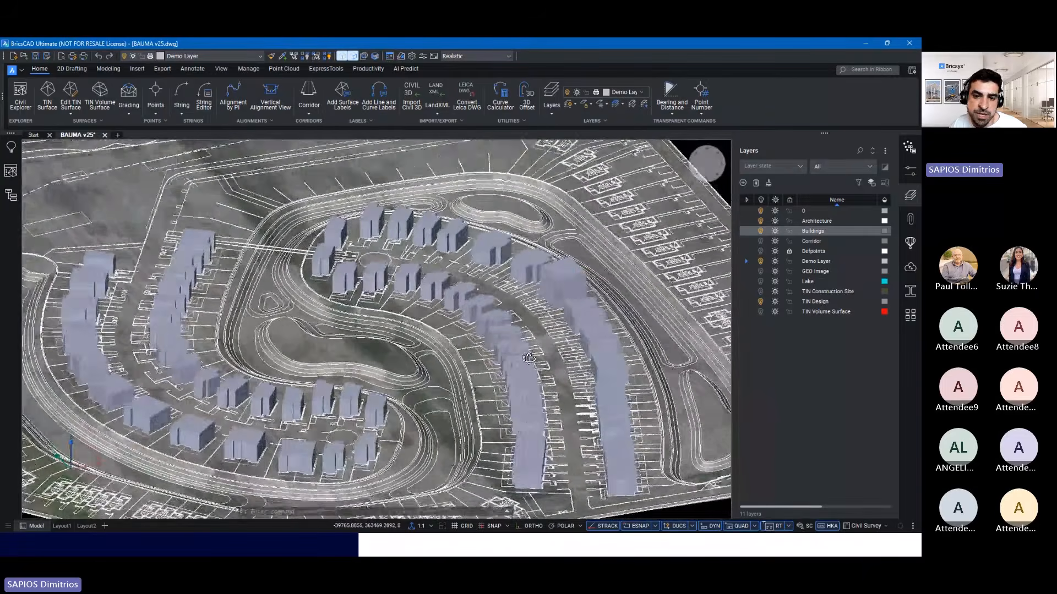
{"action": "middle_click_drag", "start_coordinate": [571, 290], "coordinate": [524, 277]}
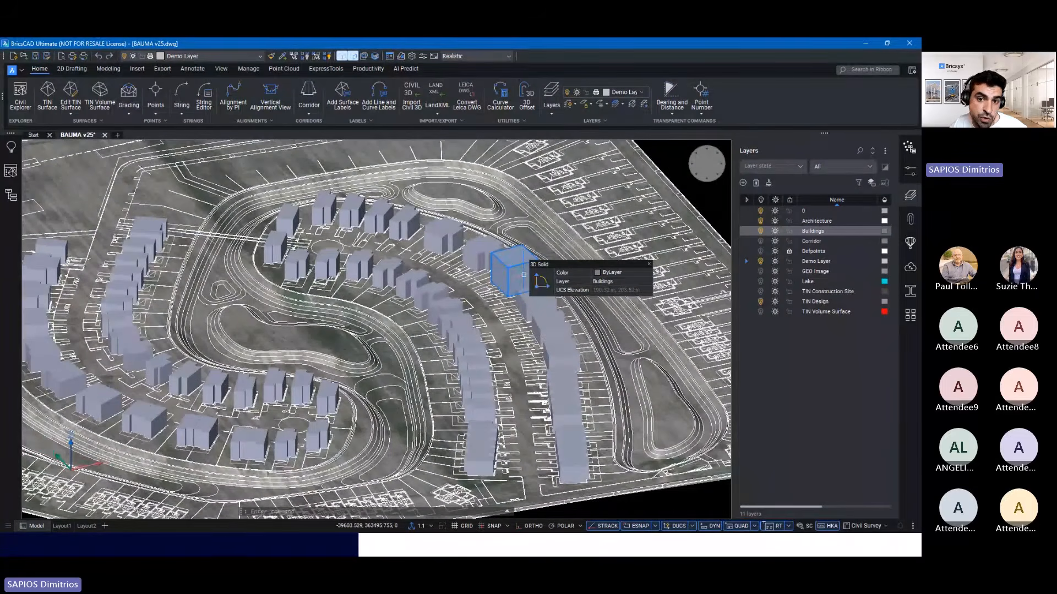
{"action": "left_click", "coordinate": [869, 526]}
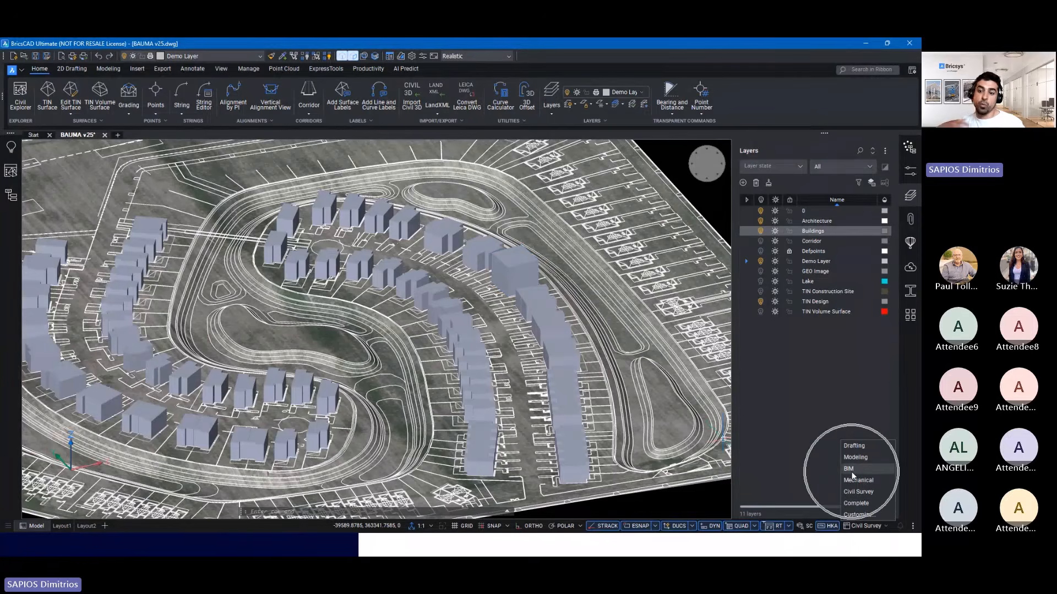
{"action": "key", "text": "ctrl"}
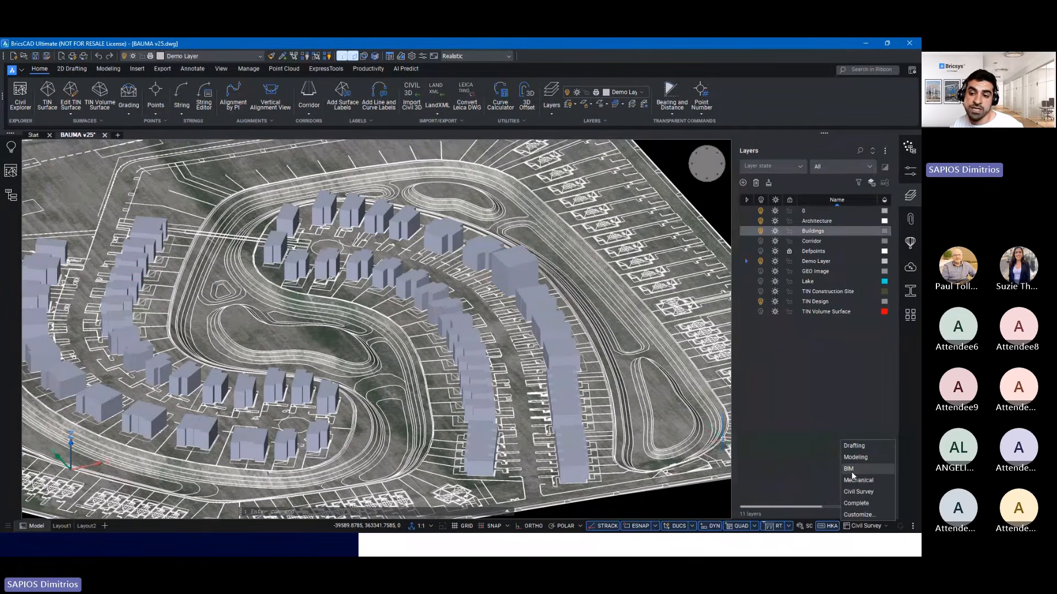
{"action": "left_click", "coordinate": [798, 457]}
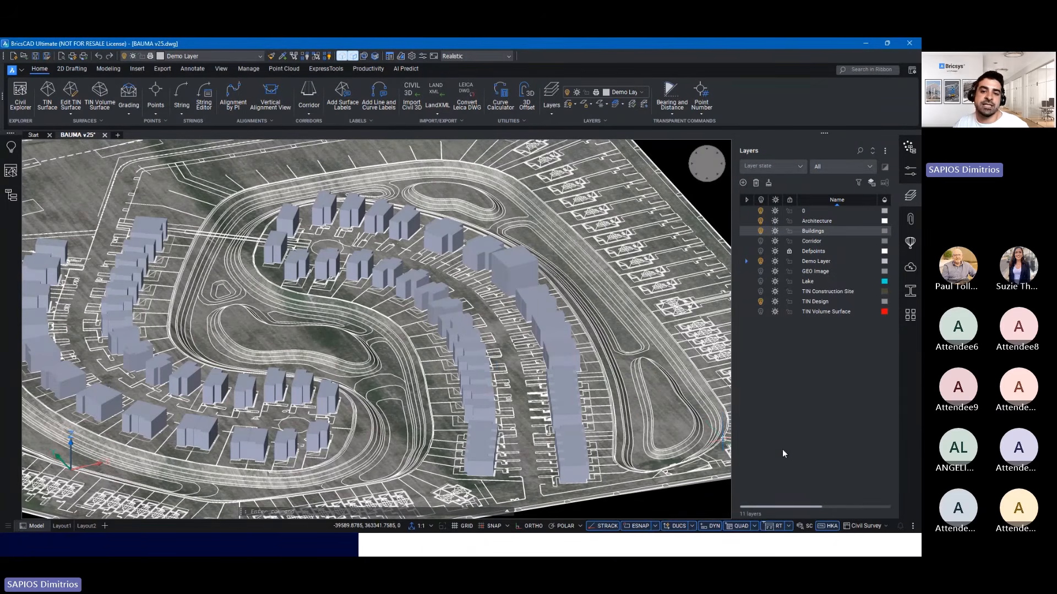
- Turn on the Corridor layer
{"action": "scroll", "coordinate": [500, 357], "scroll_direction": "up", "scroll_amount": 1}
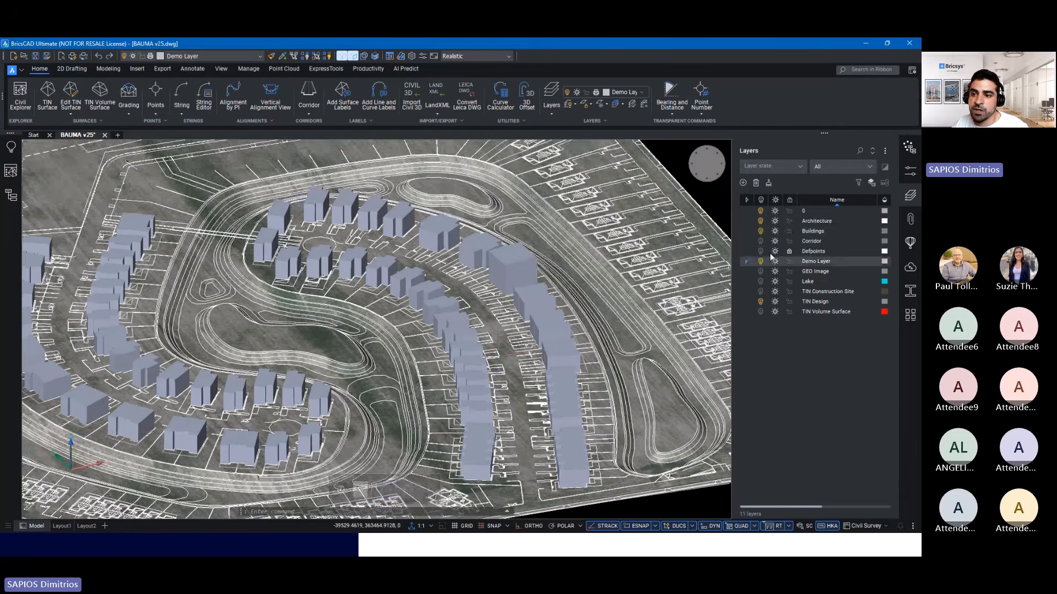
{"action": "left_click", "coordinate": [760, 241]}
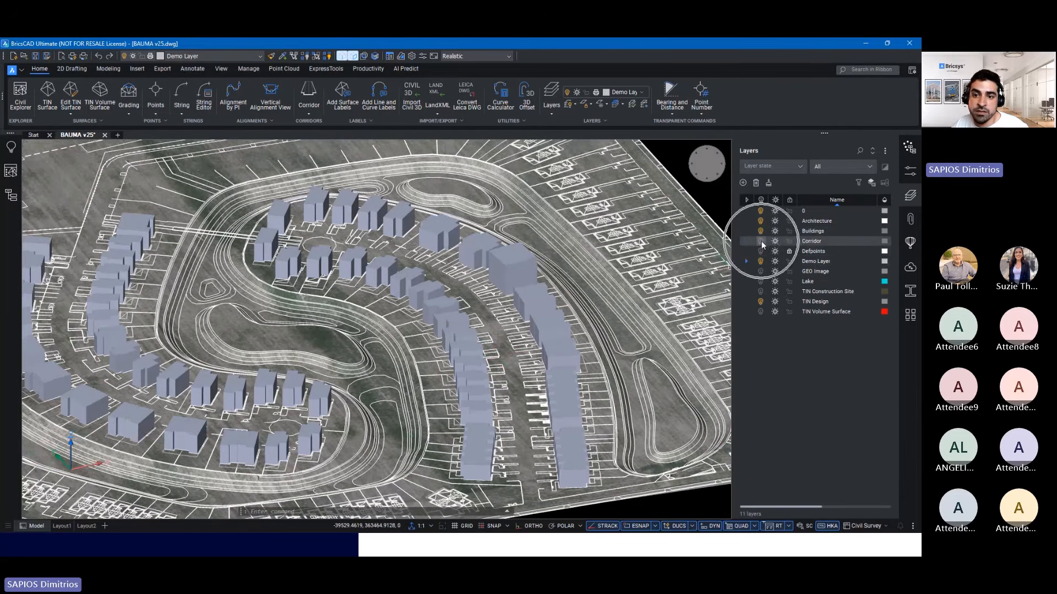
- Examine the corridor template's cross-section drawn beside the site, including its curb and pavement layers
{"action": "scroll", "coordinate": [492, 262], "scroll_direction": "down", "scroll_amount": 2}
{"action": "middle_click_drag", "start_coordinate": [492, 262], "coordinate": [346, 175], "text": "shift"}
{"action": "scroll", "coordinate": [446, 264], "scroll_direction": "down", "scroll_amount": 3}
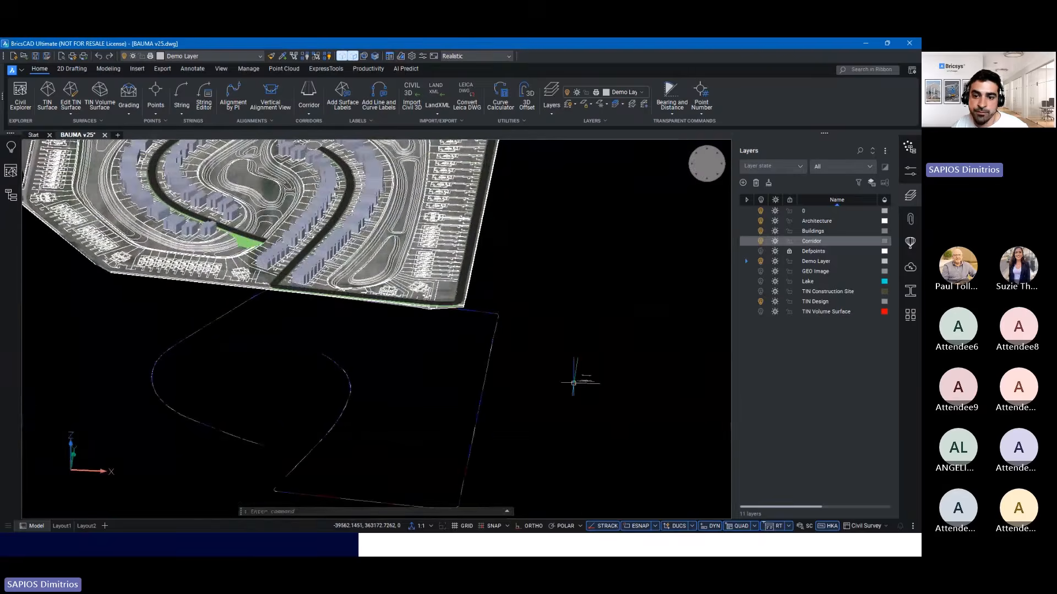
{"action": "scroll", "coordinate": [579, 377], "scroll_direction": "up", "scroll_amount": 11}
{"action": "middle_click_drag", "start_coordinate": [616, 389], "coordinate": [559, 385], "text": "shift"}
{"action": "scroll", "coordinate": [490, 396], "scroll_direction": "up", "scroll_amount": 4}
{"action": "middle_click_drag", "start_coordinate": [314, 381], "coordinate": [538, 432]}
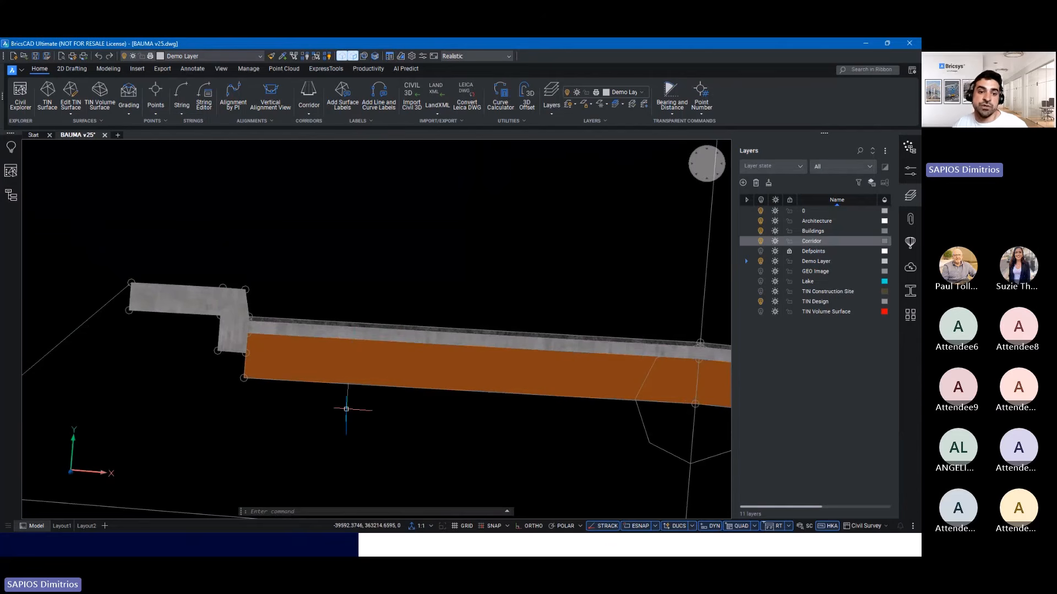
{"action": "scroll", "coordinate": [346, 409], "scroll_direction": "down", "scroll_amount": 8}
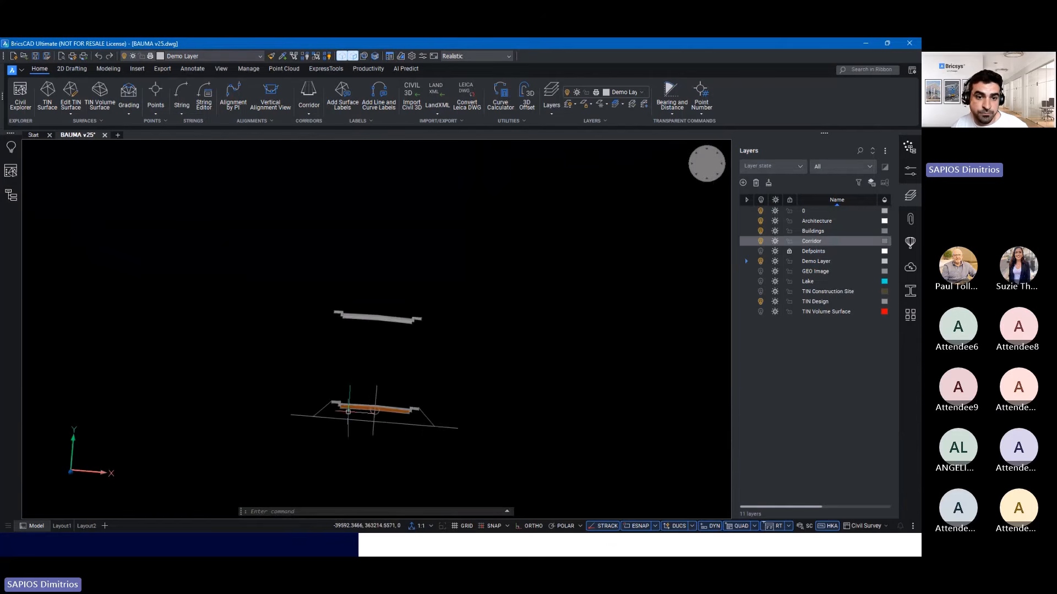
- Extract the corridor's shapes as solids by code, using the code Asphalt
{"action": "scroll", "coordinate": [578, 405], "scroll_direction": "down", "scroll_amount": 3}
{"action": "scroll", "coordinate": [524, 421], "scroll_direction": "up", "scroll_amount": 10}
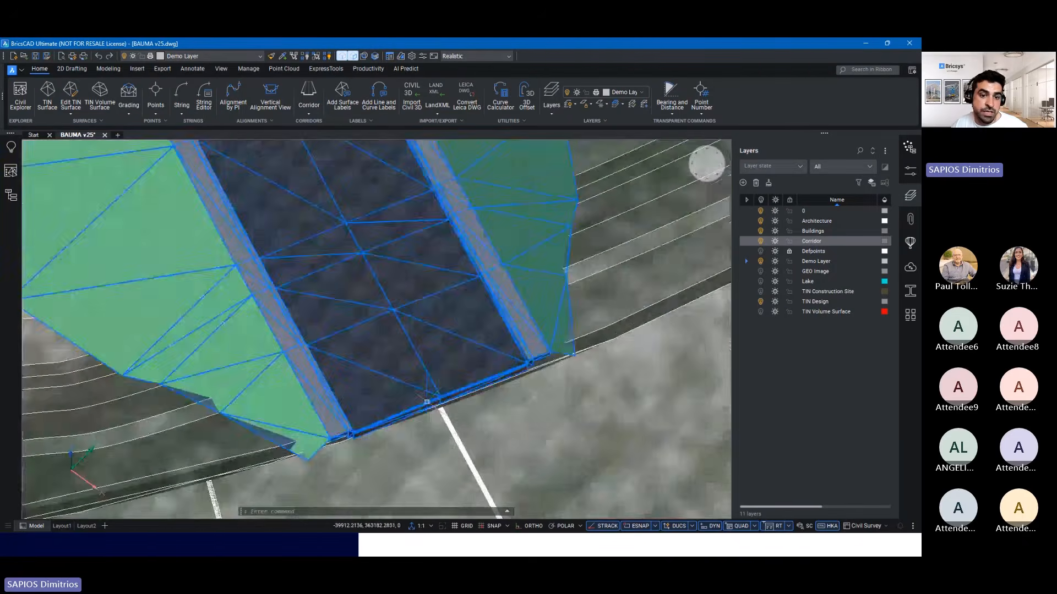
{"action": "middle_click_drag", "start_coordinate": [426, 402], "coordinate": [364, 390], "text": "shift"}
{"action": "scroll", "coordinate": [423, 399], "scroll_direction": "up", "scroll_amount": 5}
{"action": "scroll", "coordinate": [323, 347], "scroll_direction": "down", "scroll_amount": 5}
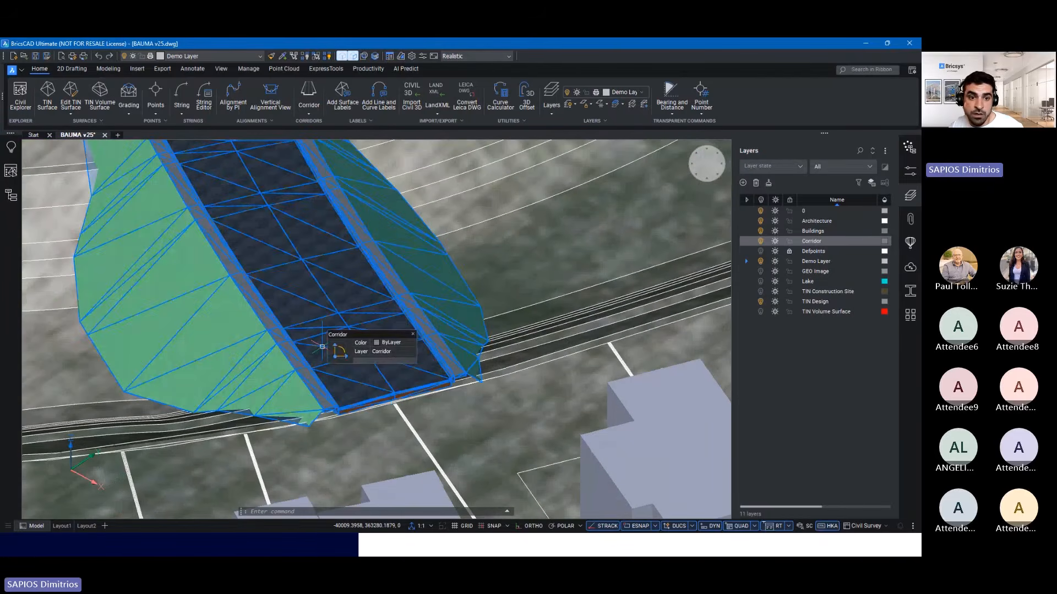
{"action": "mouse_move", "coordinate": [340, 351]}
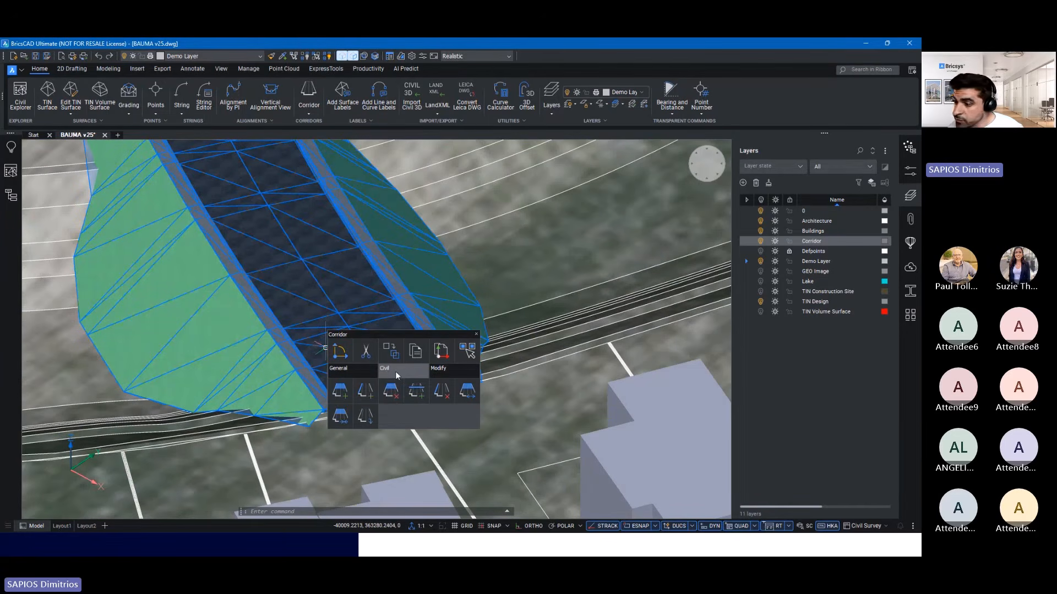
{"action": "left_click", "coordinate": [365, 418]}
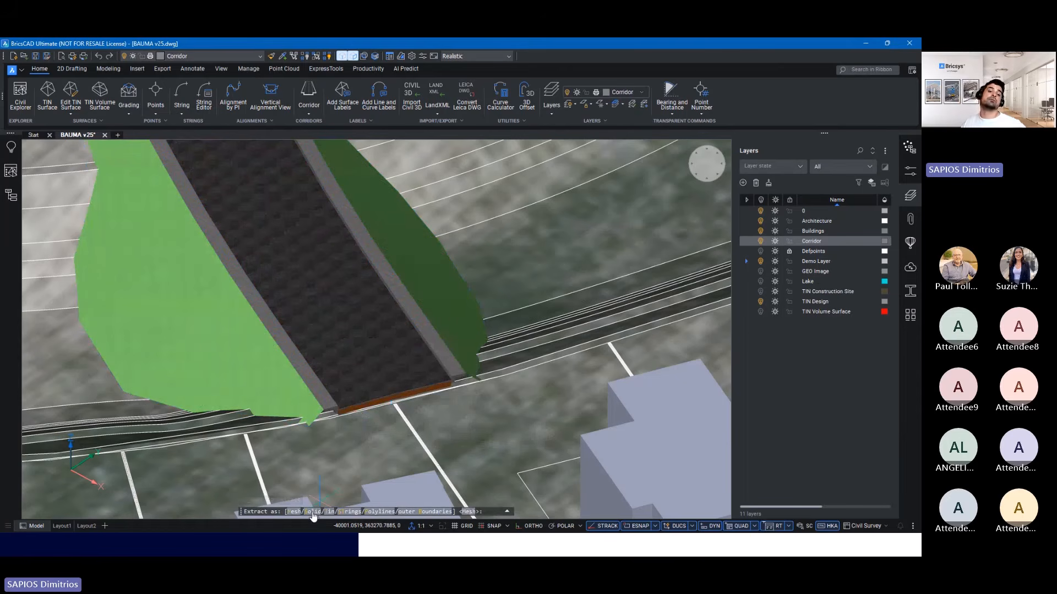
{"action": "left_click", "coordinate": [312, 513]}
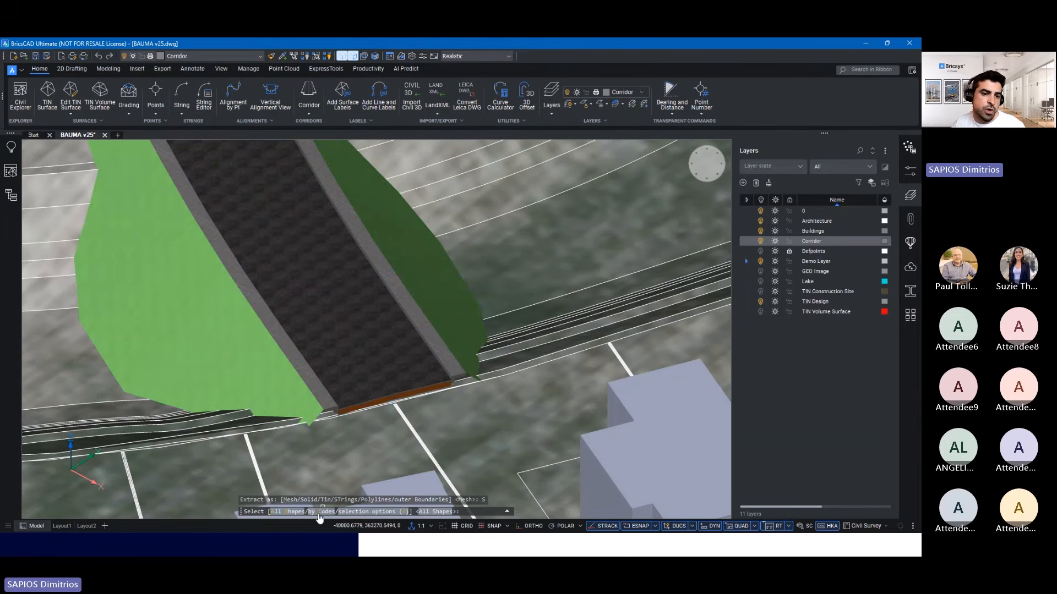
{"action": "left_click", "coordinate": [324, 512]}
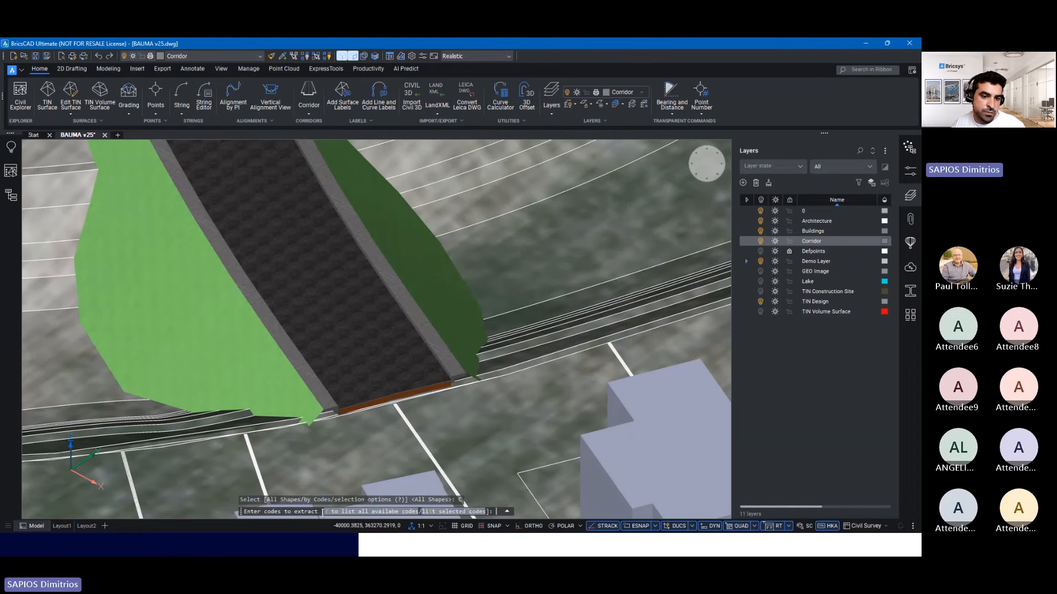
{"action": "type", "text": "A"}
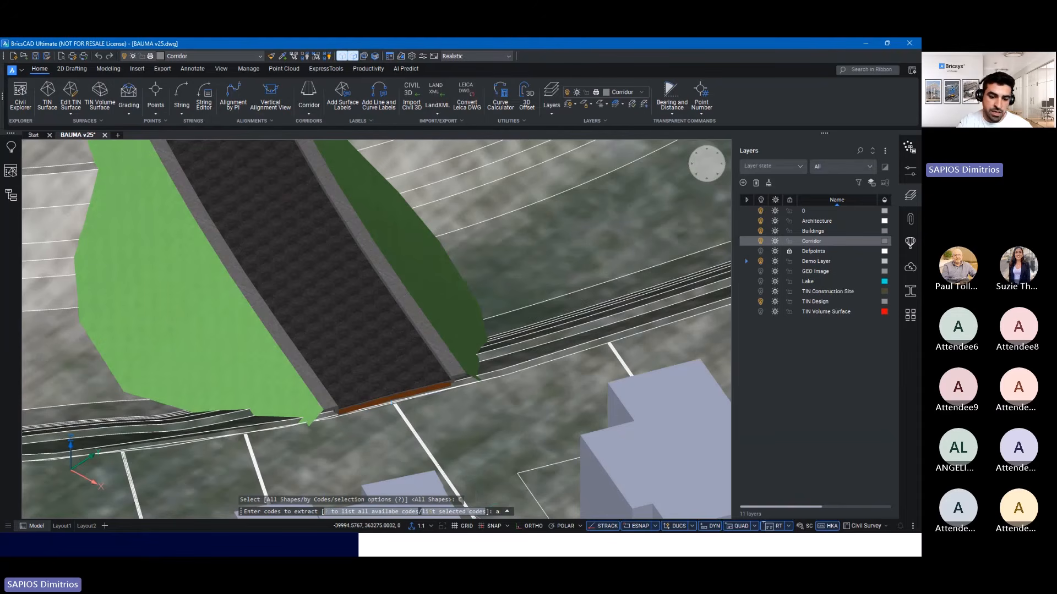
{"action": "key", "text": "Caps_Lock"}
{"action": "type", "text": "slphal"}
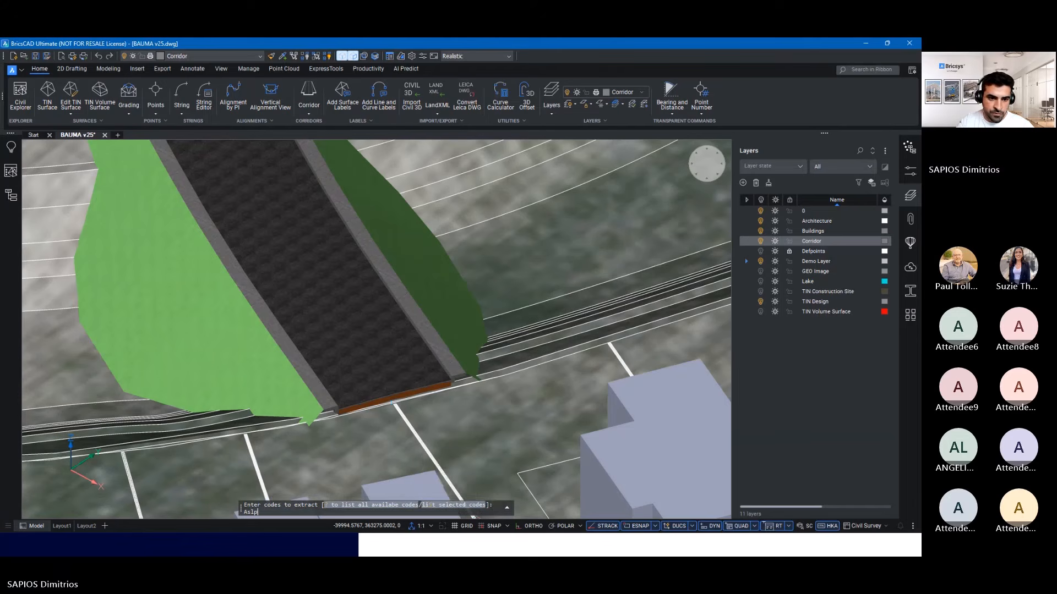
{"action": "key", "text": "Return"}
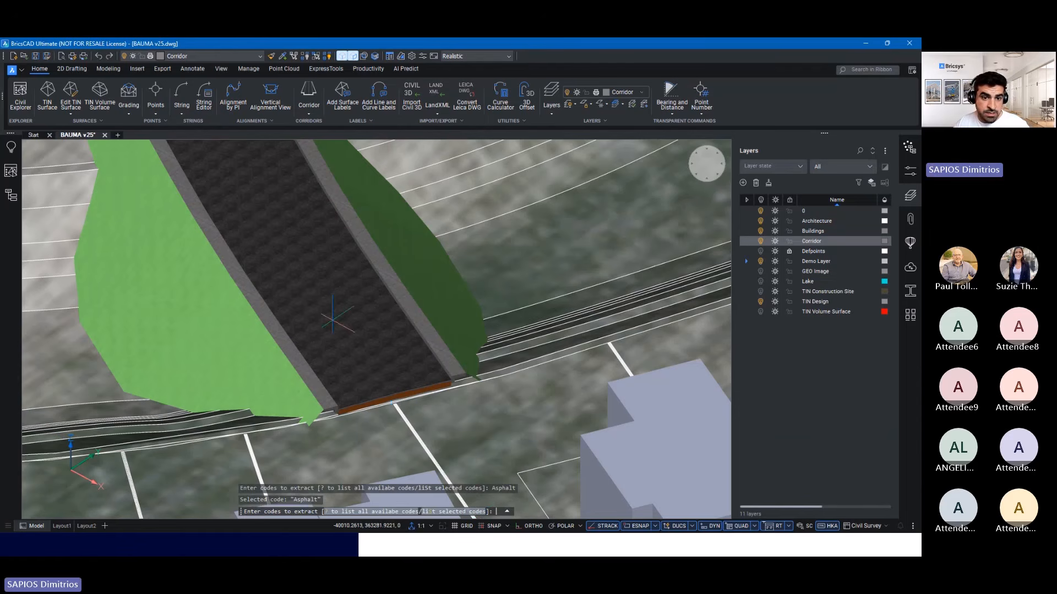
{"action": "key", "text": "Return"}
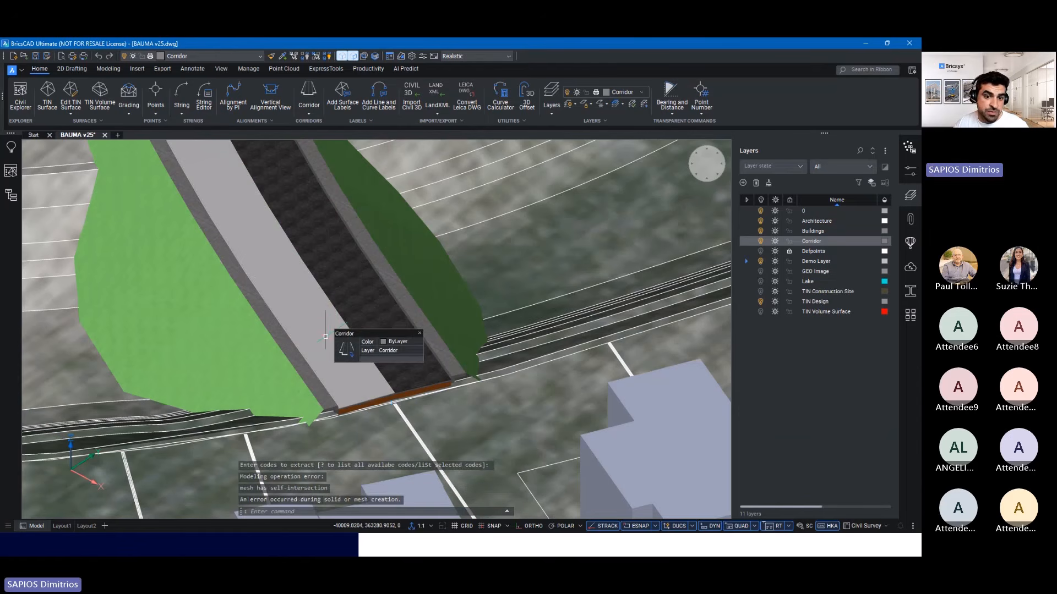
- Turn off edge and face selection so that whole solids can be selected at the corridor's end
{"action": "scroll", "coordinate": [325, 337], "scroll_direction": "up", "scroll_amount": 3}
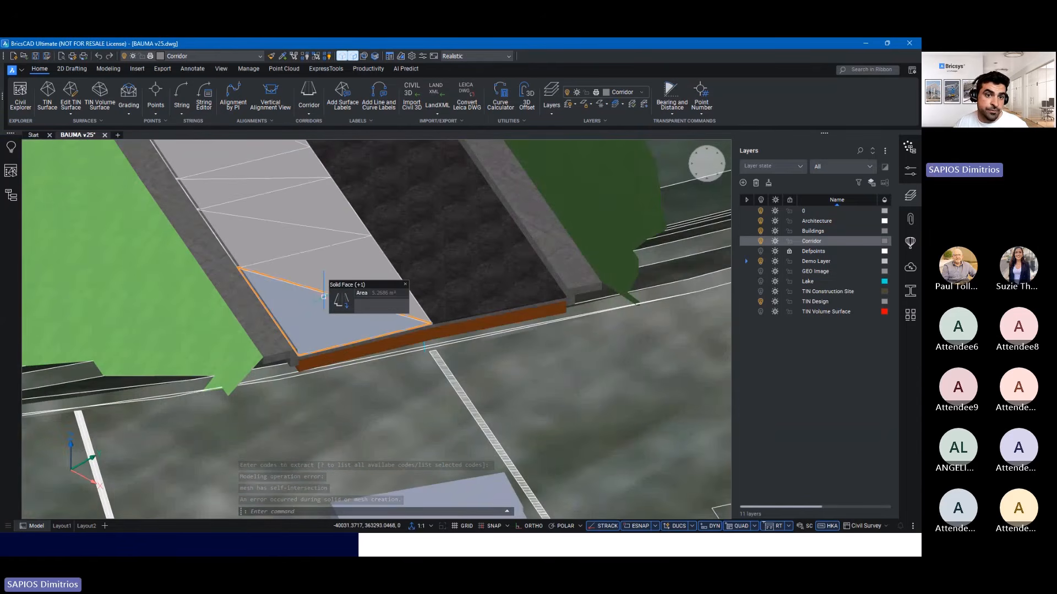
{"action": "left_click", "coordinate": [342, 56]}
{"action": "left_click", "coordinate": [353, 56]}
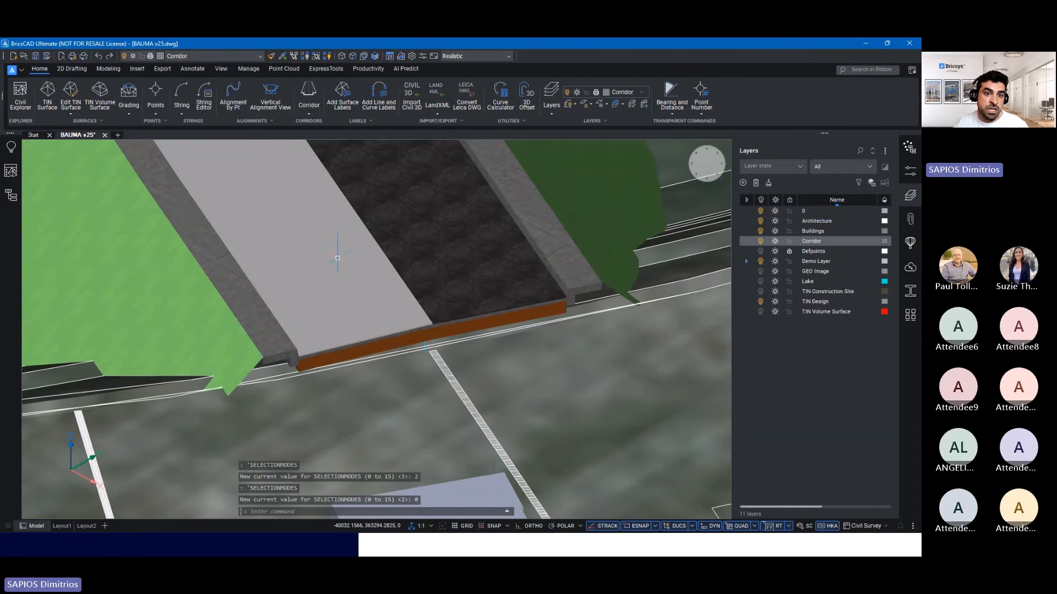
{"action": "middle_click_drag", "start_coordinate": [307, 255], "coordinate": [334, 322]}
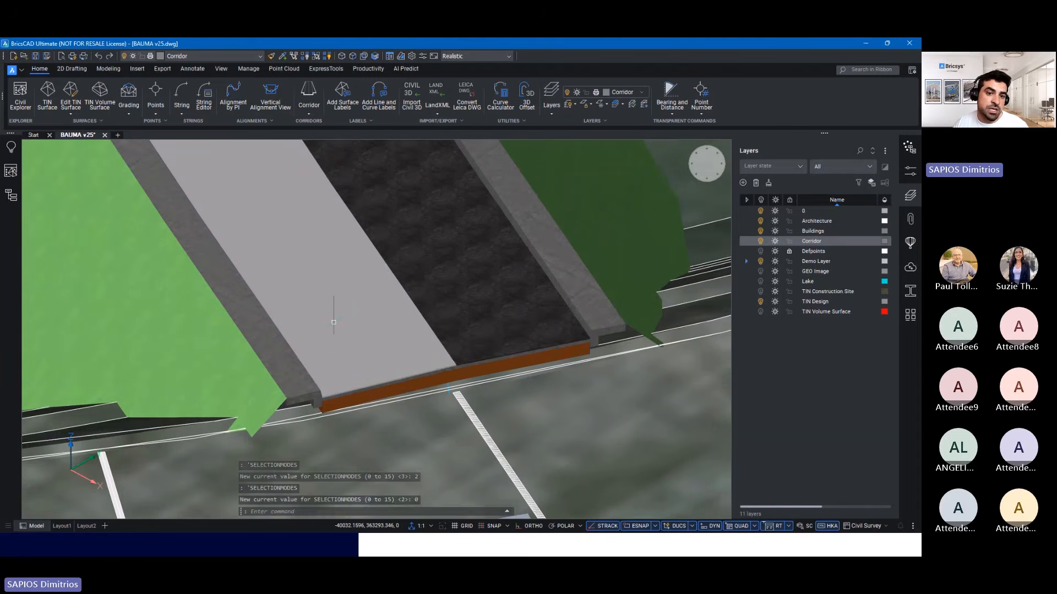
- Check the volume of the extracted asphalt solid in its properties and erase the solid from the drawing
{"action": "left_click", "coordinate": [330, 333]}
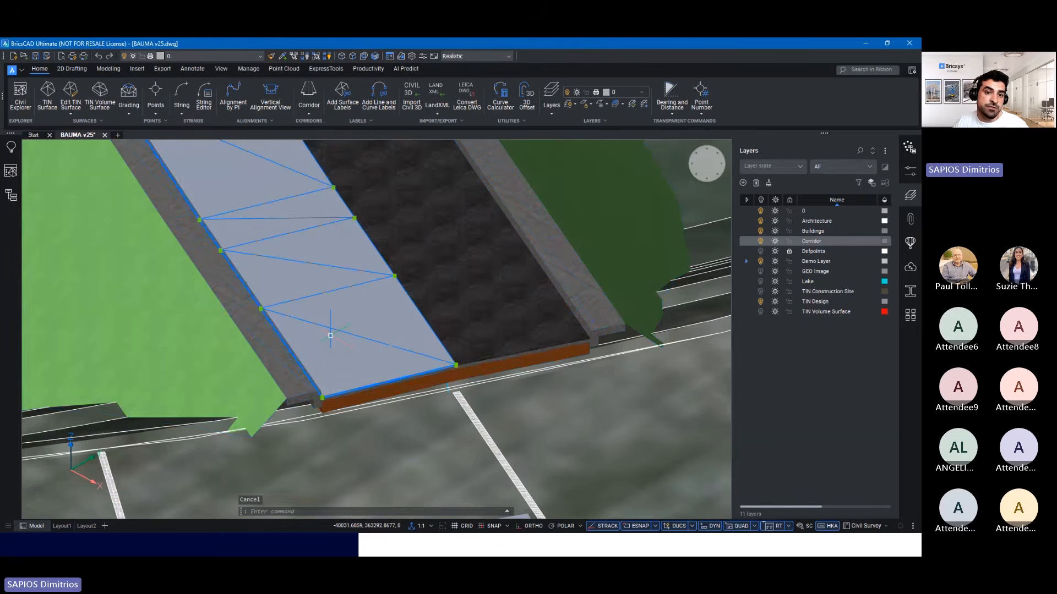
{"action": "scroll", "coordinate": [330, 335], "scroll_direction": "down", "scroll_amount": 5}
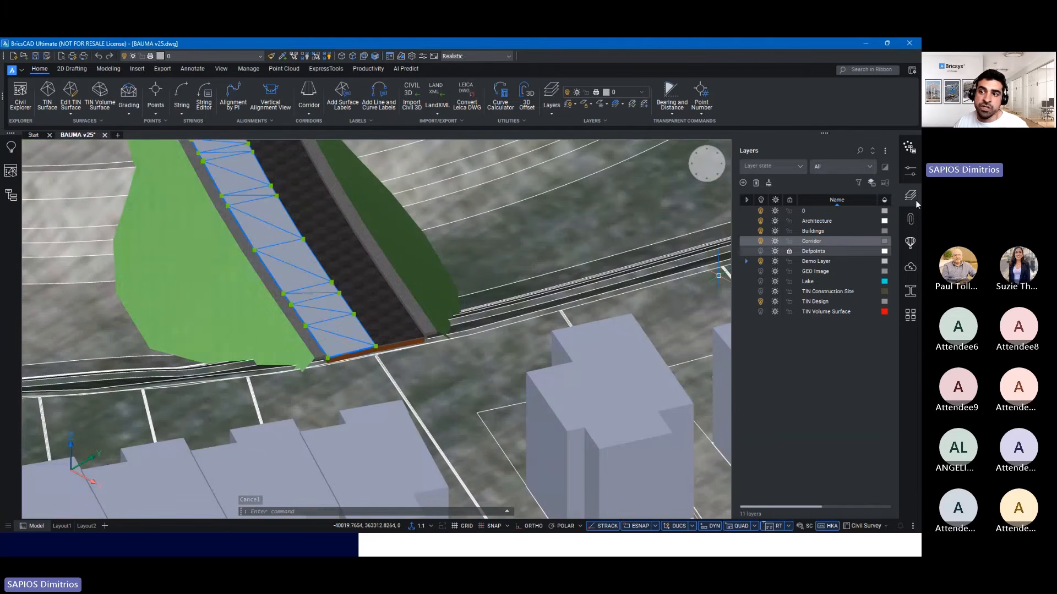
{"action": "left_click", "coordinate": [914, 174]}
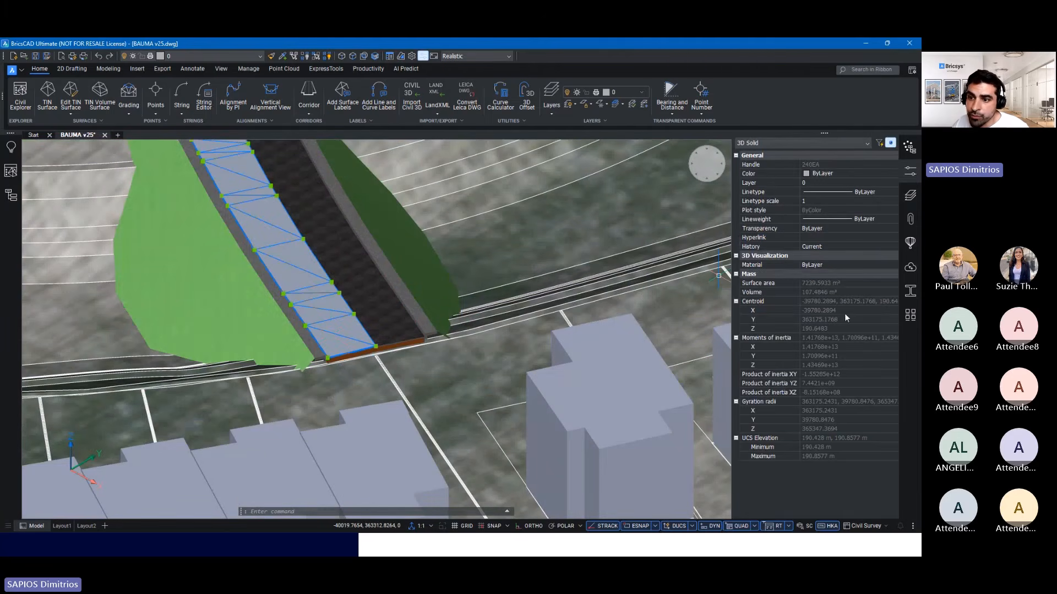
{"action": "left_click", "coordinate": [842, 292]}
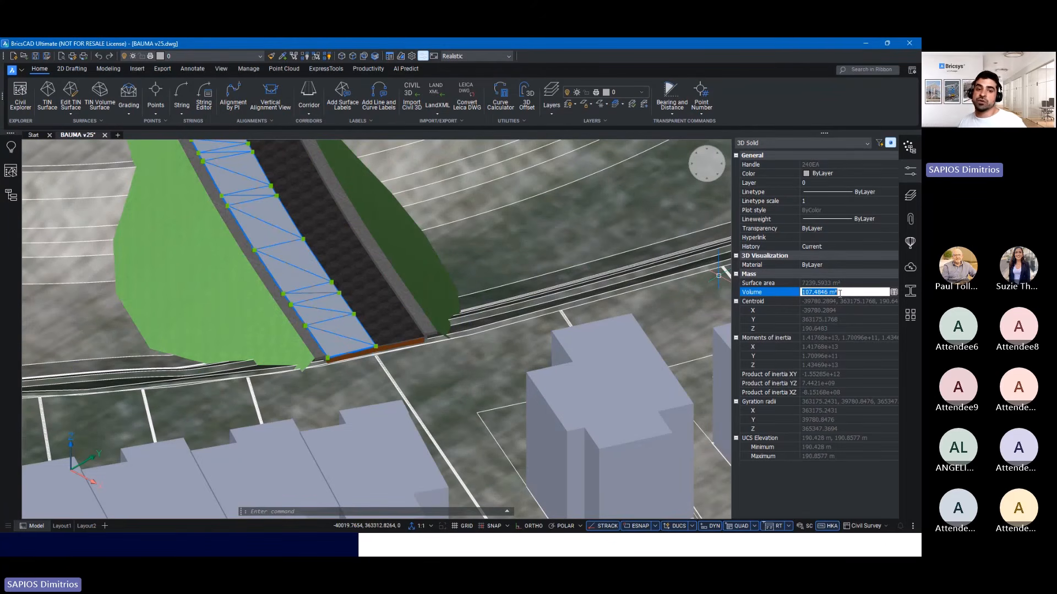
{"action": "key", "text": "Delete"}
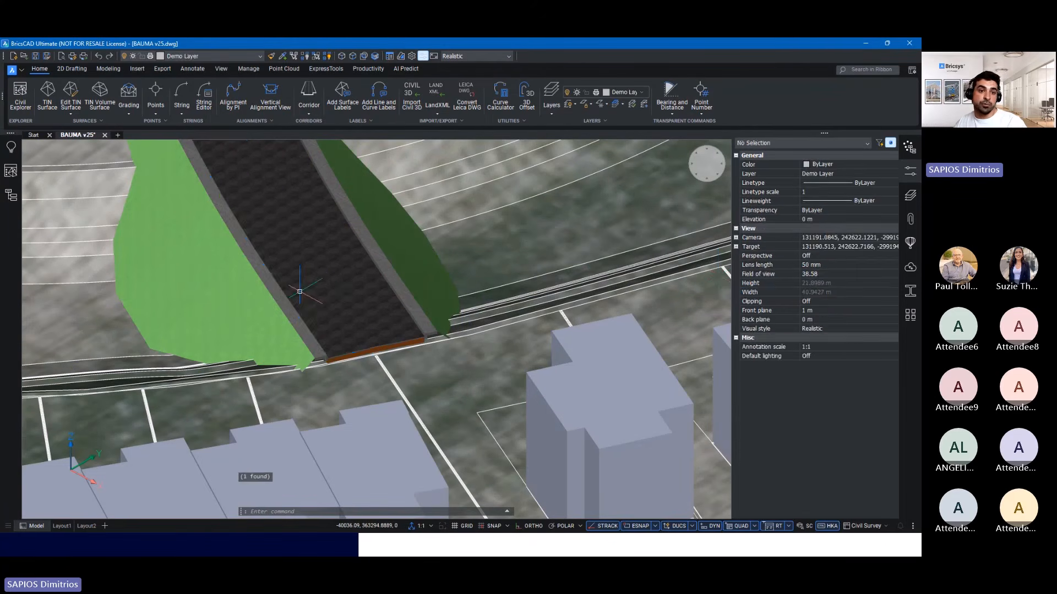
- Turn on the Lake layer and inspect the lake among the buildings and corridor roads
{"action": "scroll", "coordinate": [300, 292], "scroll_direction": "down", "scroll_amount": 10}
{"action": "middle_click_drag", "start_coordinate": [300, 291], "coordinate": [412, 332], "text": "shift"}
{"action": "scroll", "coordinate": [412, 333], "scroll_direction": "up", "scroll_amount": 3}
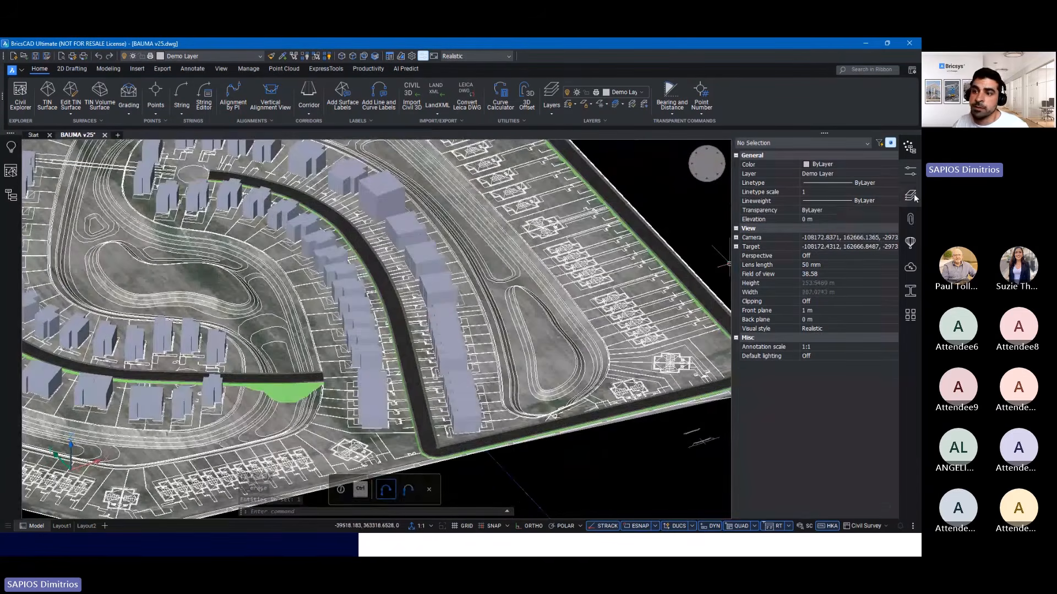
{"action": "left_click", "coordinate": [910, 195]}
{"action": "left_click", "coordinate": [760, 281]}
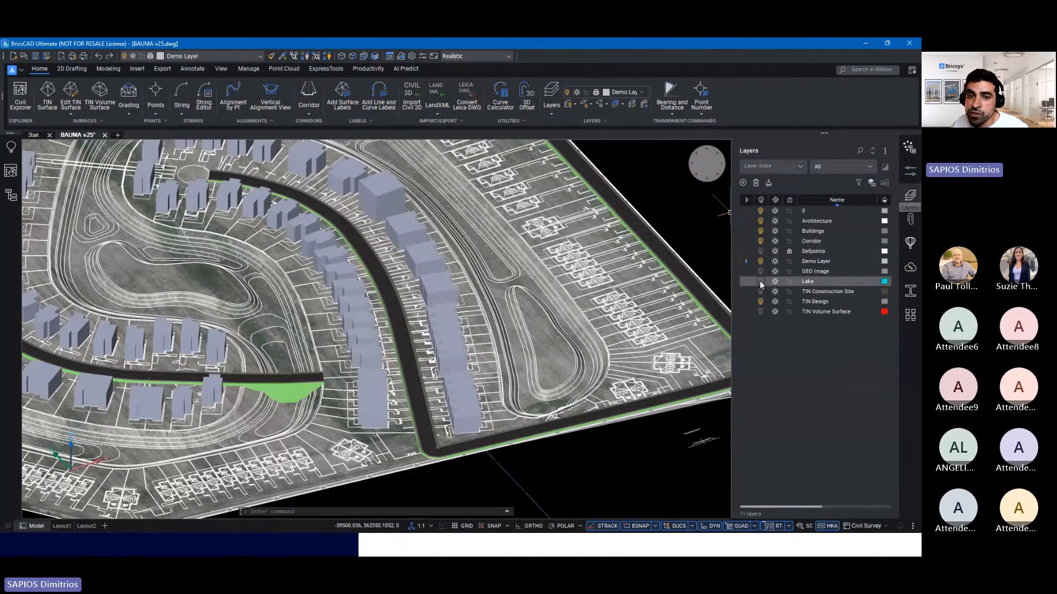
{"action": "middle_click_drag", "start_coordinate": [606, 283], "coordinate": [439, 379], "text": "shift"}
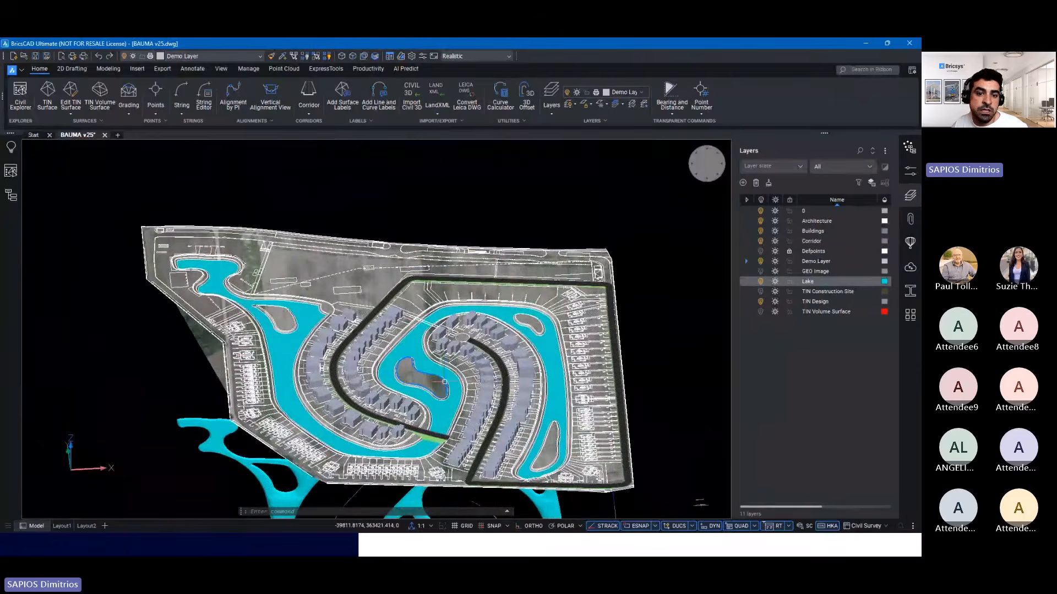
{"action": "scroll", "coordinate": [444, 381], "scroll_direction": "up", "scroll_amount": 5}
{"action": "middle_click_drag", "start_coordinate": [456, 383], "coordinate": [358, 338]}
{"action": "scroll", "coordinate": [452, 344], "scroll_direction": "up", "scroll_amount": 2}
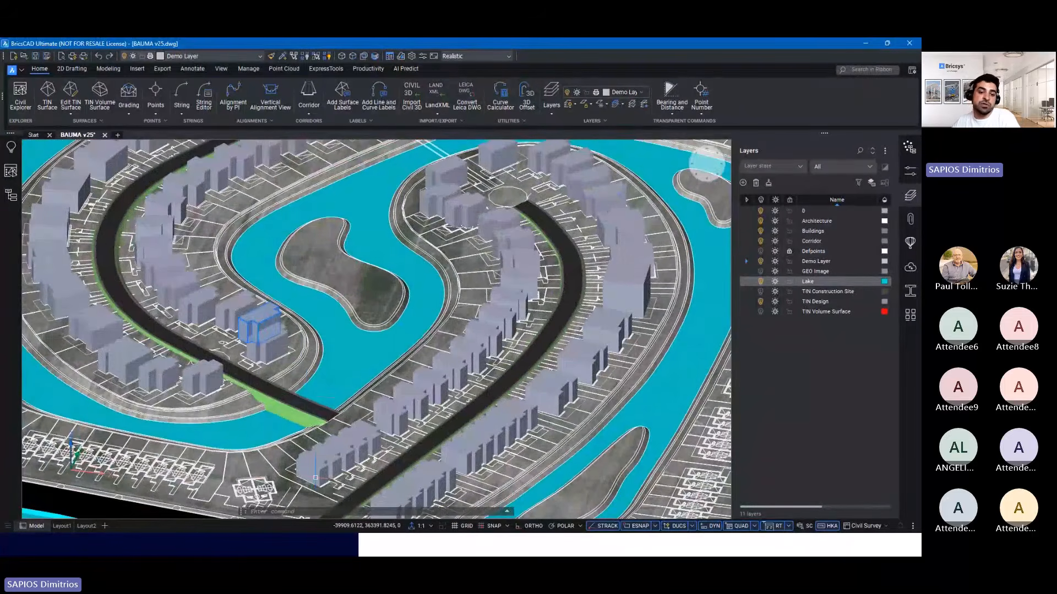
{"action": "scroll", "coordinate": [316, 478], "scroll_direction": "down", "scroll_amount": 1}
{"action": "left_click", "coordinate": [335, 532]}
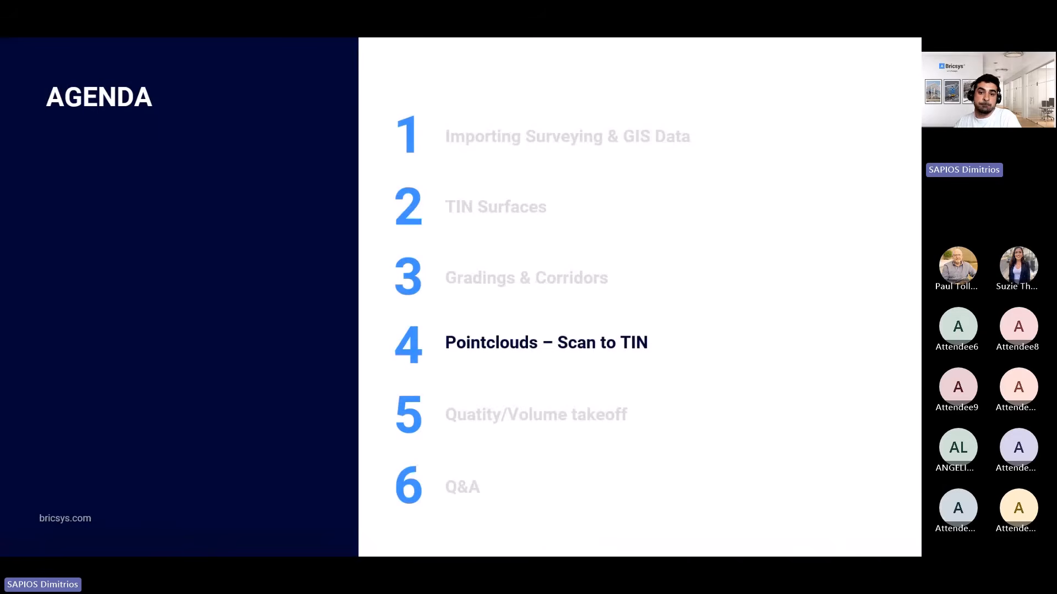
{"action": "key", "text": "Right"}
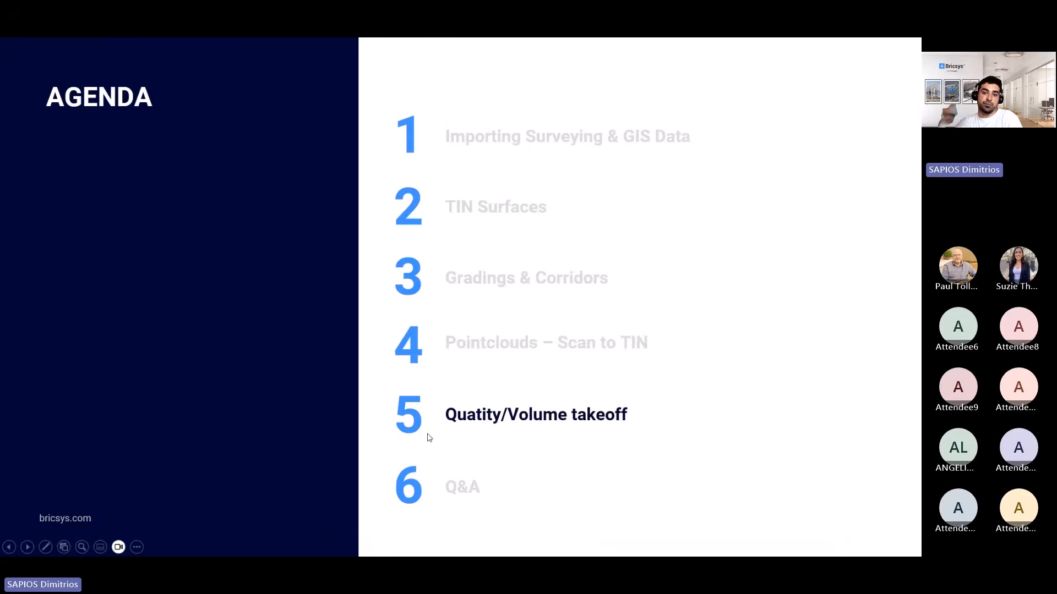